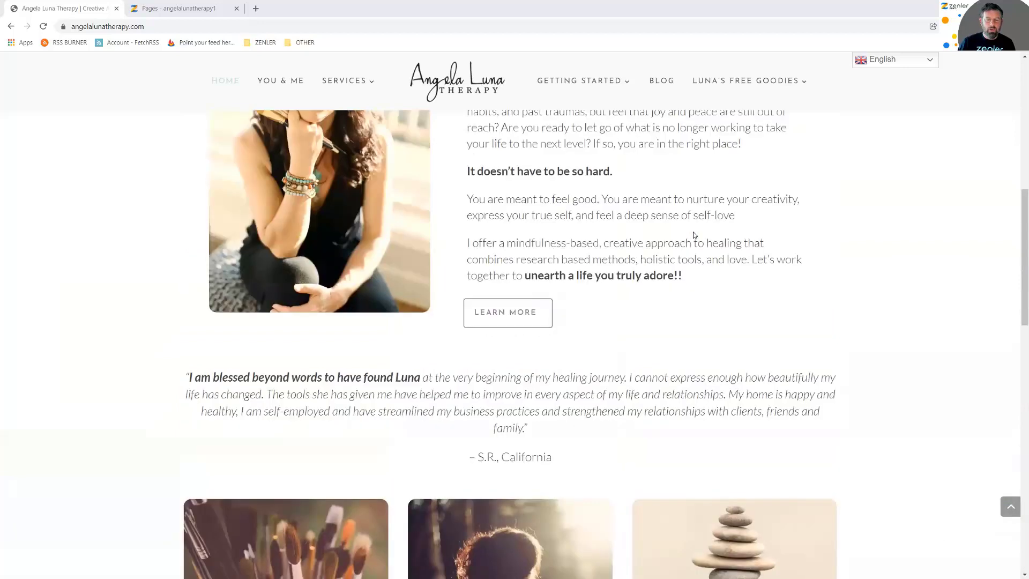
Open the Zenler school's public home page, angelalunatherapy1.newzenler.com, in a new browser tab
{"action": "scroll", "coordinate": [672, 339], "scroll_direction": "up", "scroll_amount": 3}
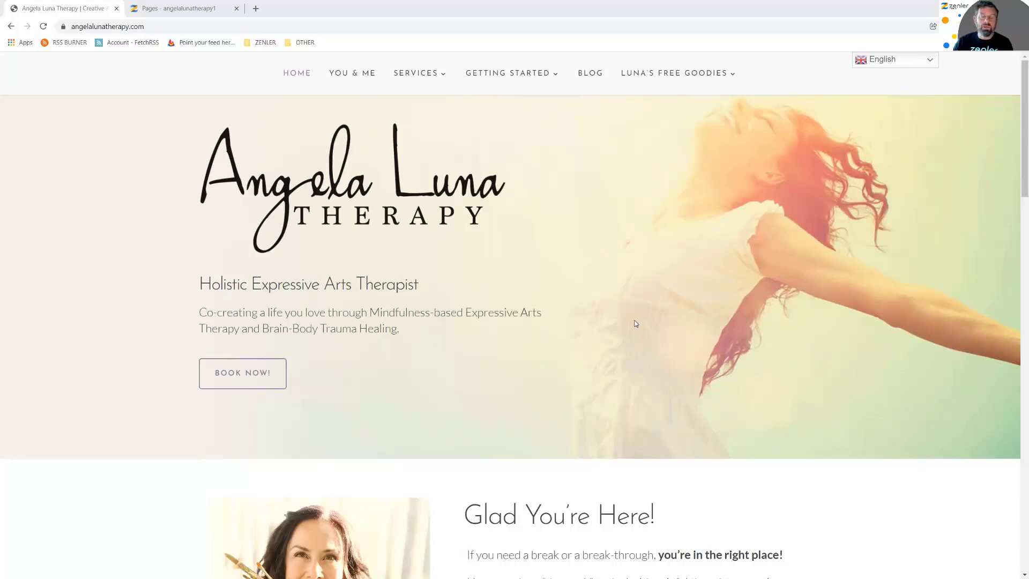
{"action": "left_click", "coordinate": [156, 8]}
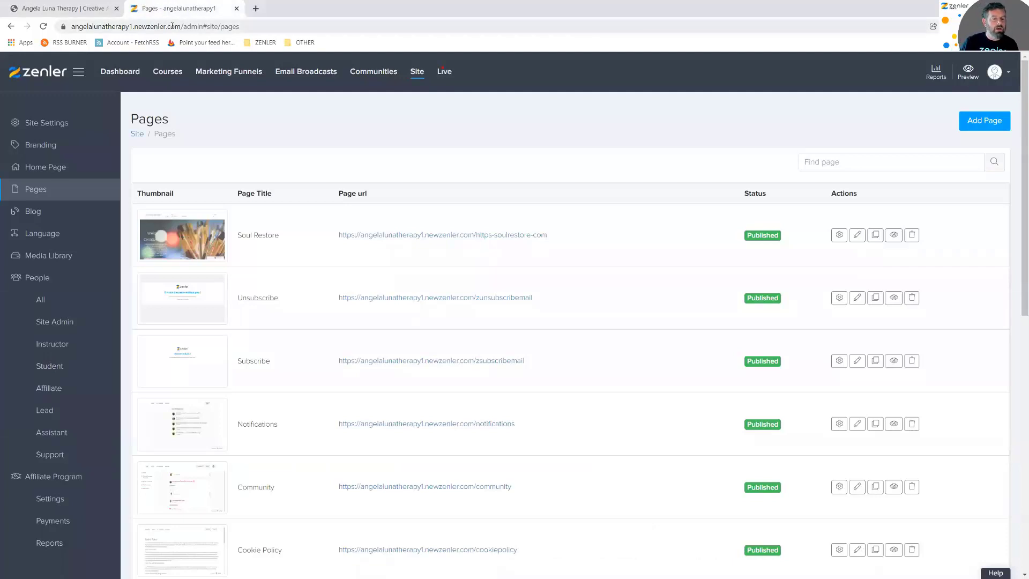
{"action": "left_click_drag", "start_coordinate": [182, 25], "coordinate": [59, 27]}
{"action": "key", "text": "ctrl+c"}
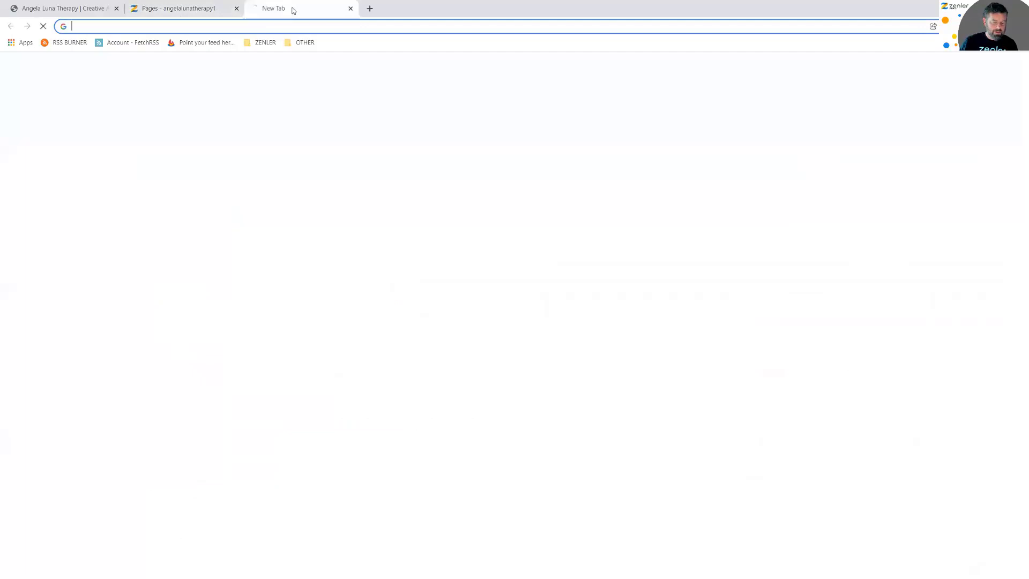
{"action": "left_click", "coordinate": [255, 8]}
{"action": "key", "text": "ctrl+v"}
{"action": "key", "text": "Return"}
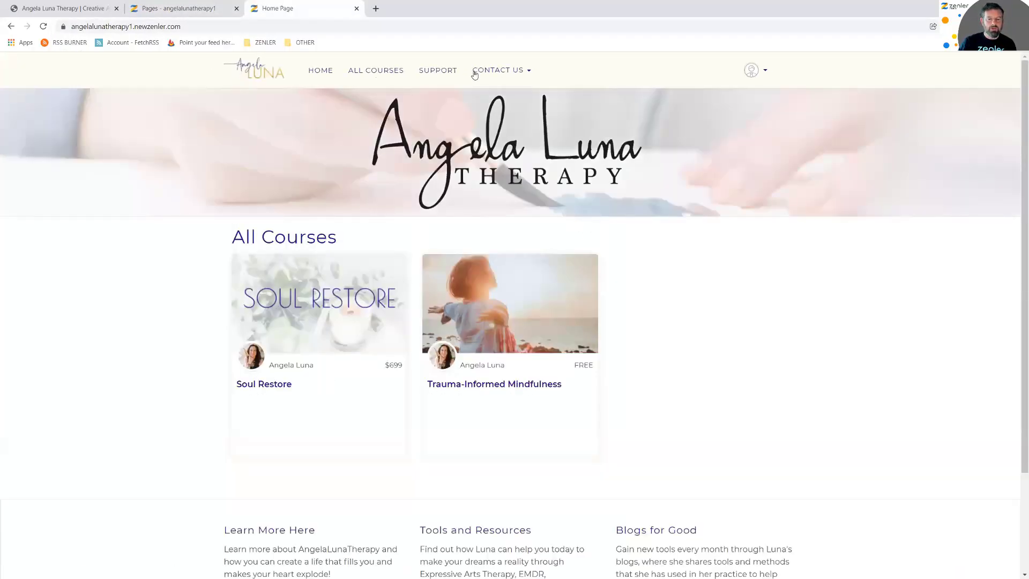
Compare the school home page's header, banner and course listing with the home page of the main website angelalunatherapy.com
{"action": "scroll", "coordinate": [713, 284], "scroll_direction": "down", "scroll_amount": 3}
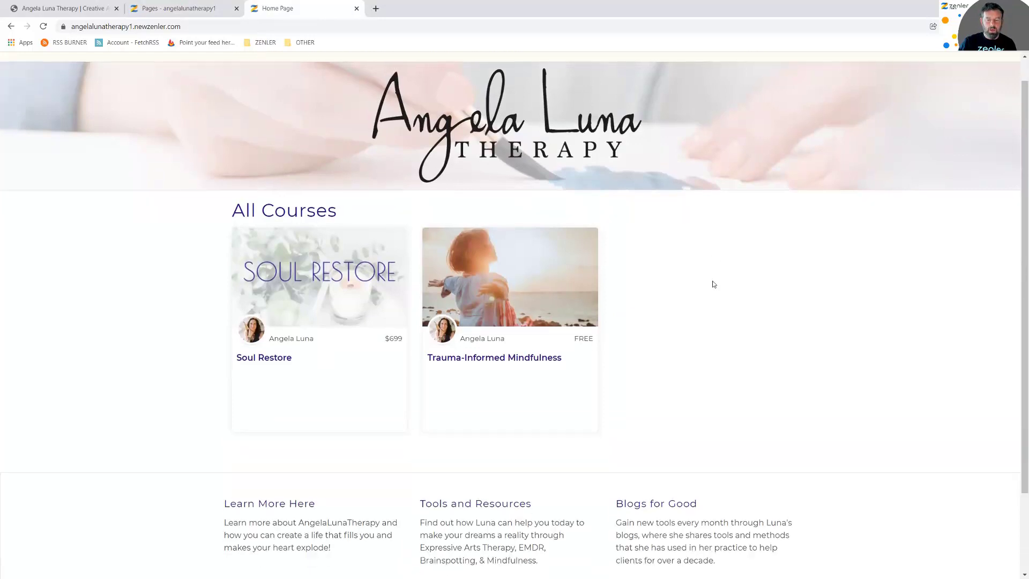
{"action": "scroll", "coordinate": [713, 277], "scroll_direction": "up", "scroll_amount": 3}
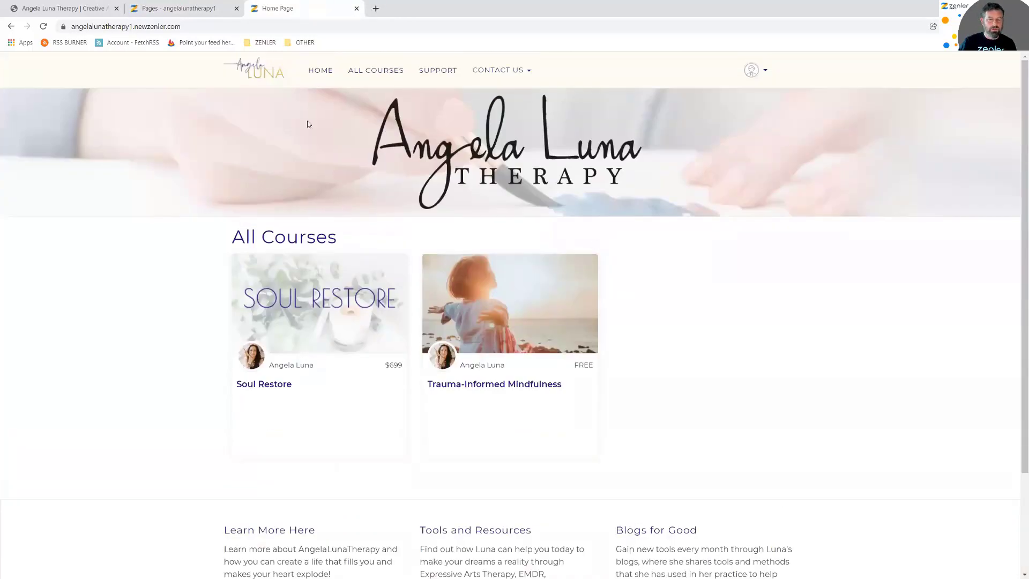
{"action": "left_click", "coordinate": [70, 9]}
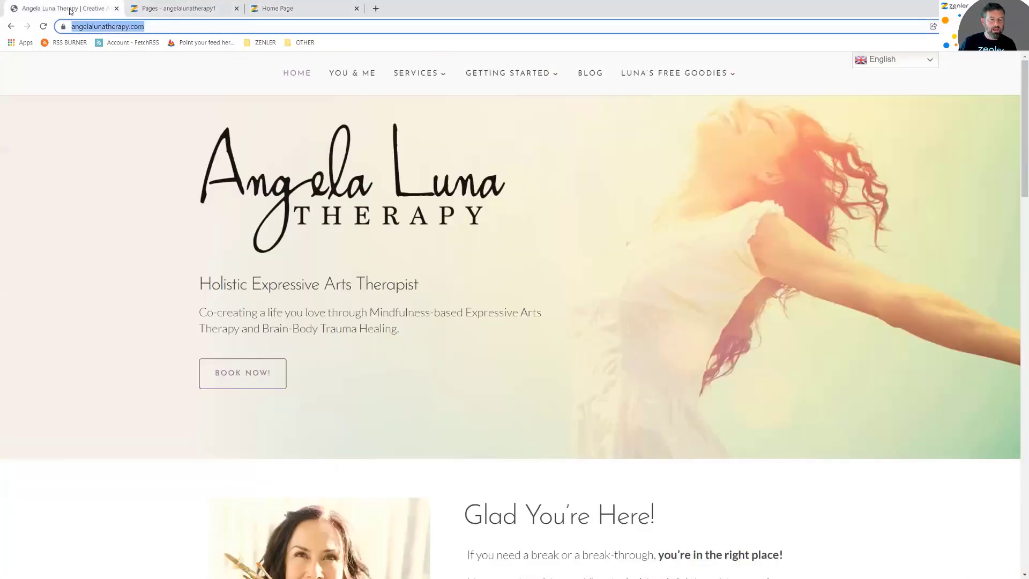
{"action": "left_click", "coordinate": [276, 11]}
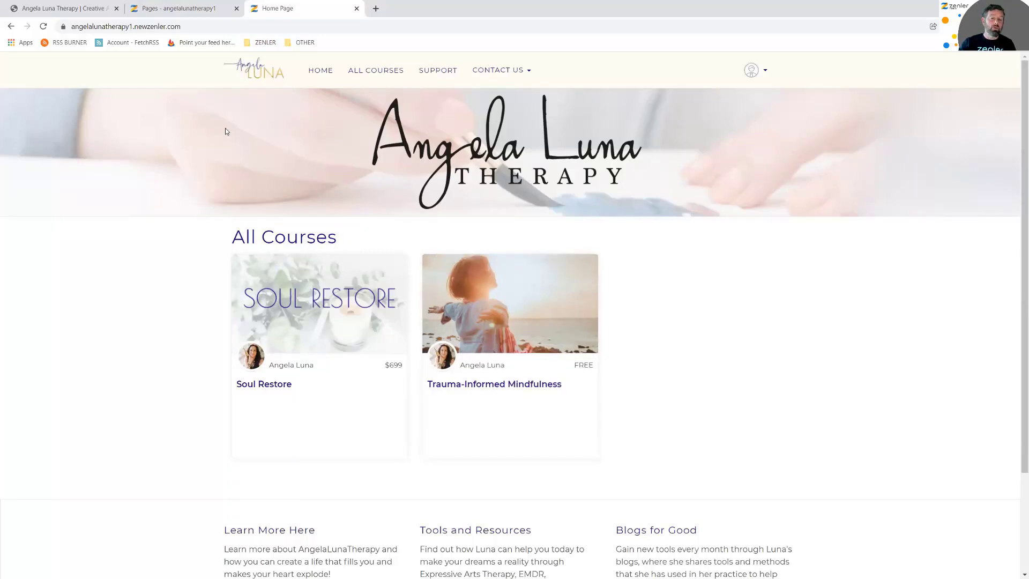
{"action": "left_click", "coordinate": [84, 15]}
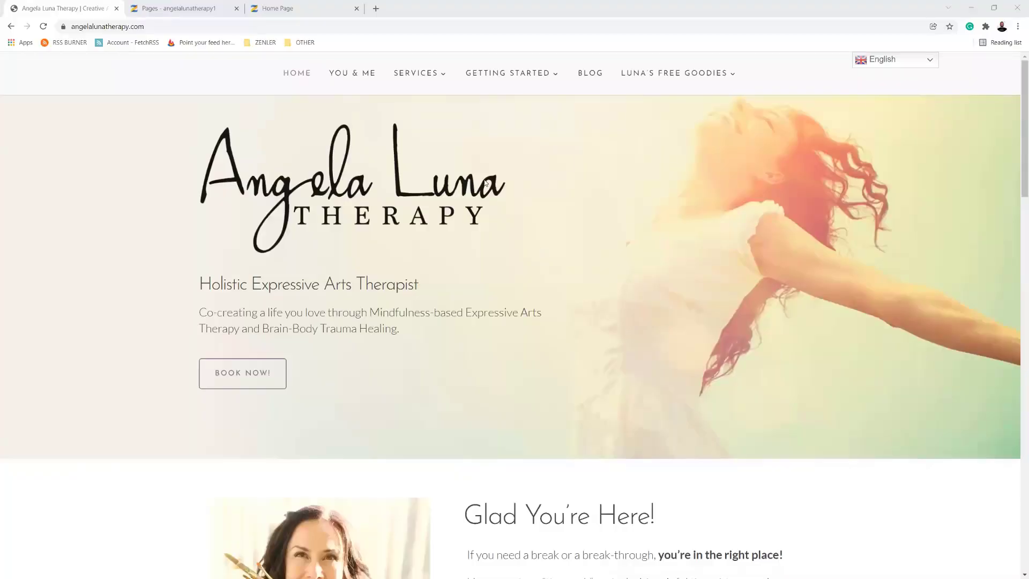
Add a blank site page in Zenler titled TEMPLATE with the page URL ending in "template"
{"action": "left_click", "coordinate": [187, 10]}
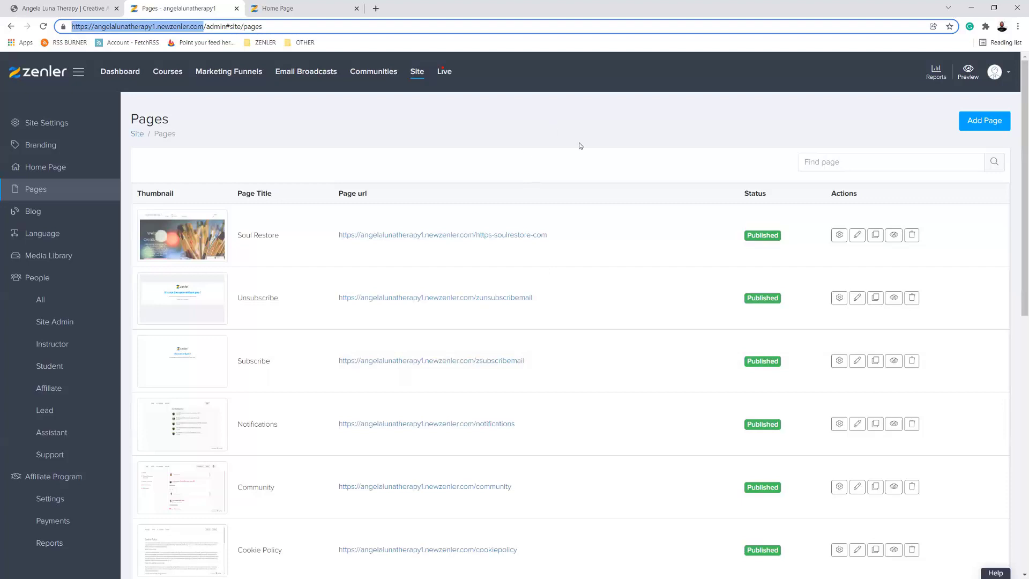
{"action": "left_click", "coordinate": [983, 124]}
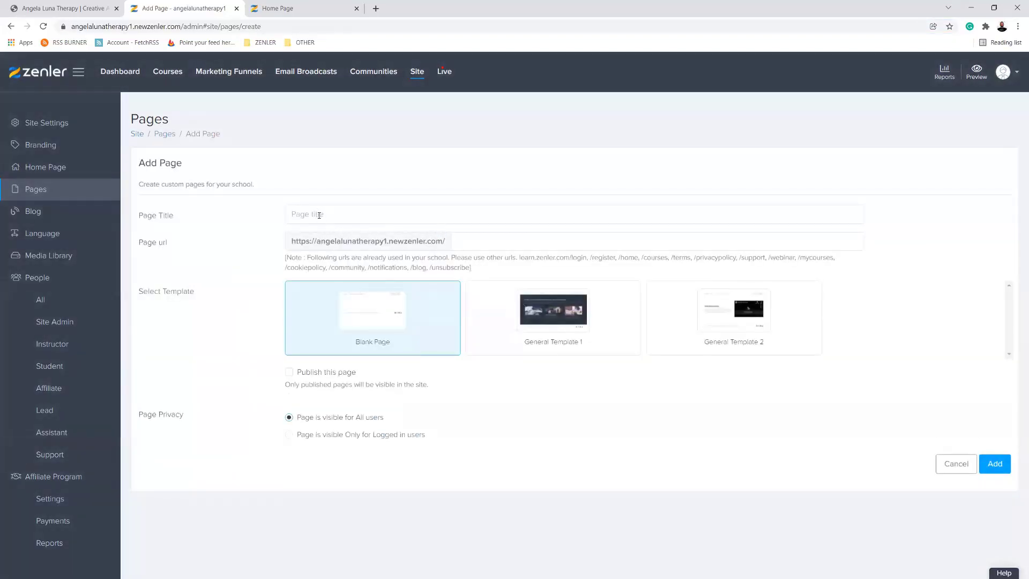
{"action": "type", "text": "TEMPLATE"}
{"action": "left_click", "coordinate": [467, 240]}
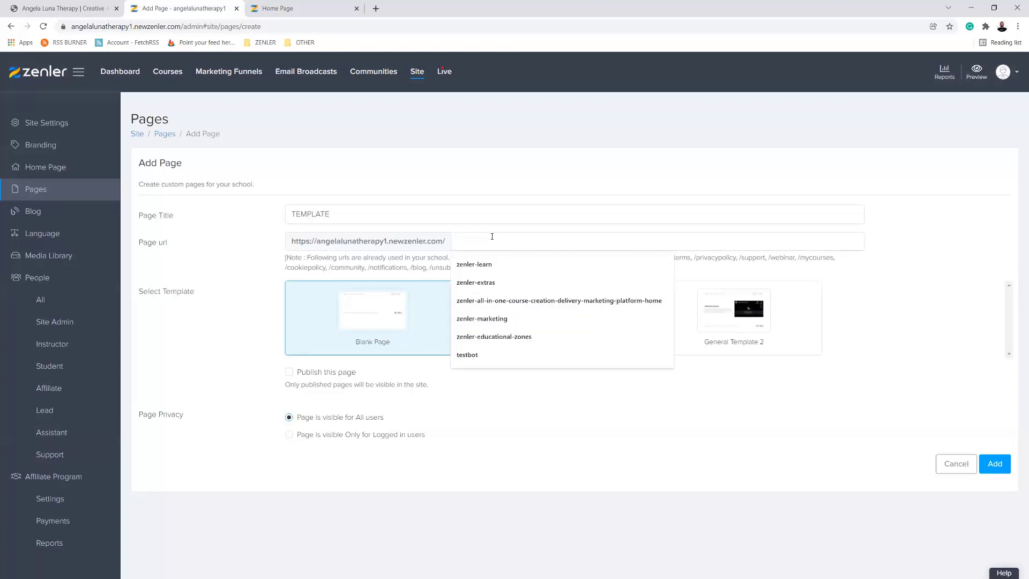
{"action": "type", "text": "template"}
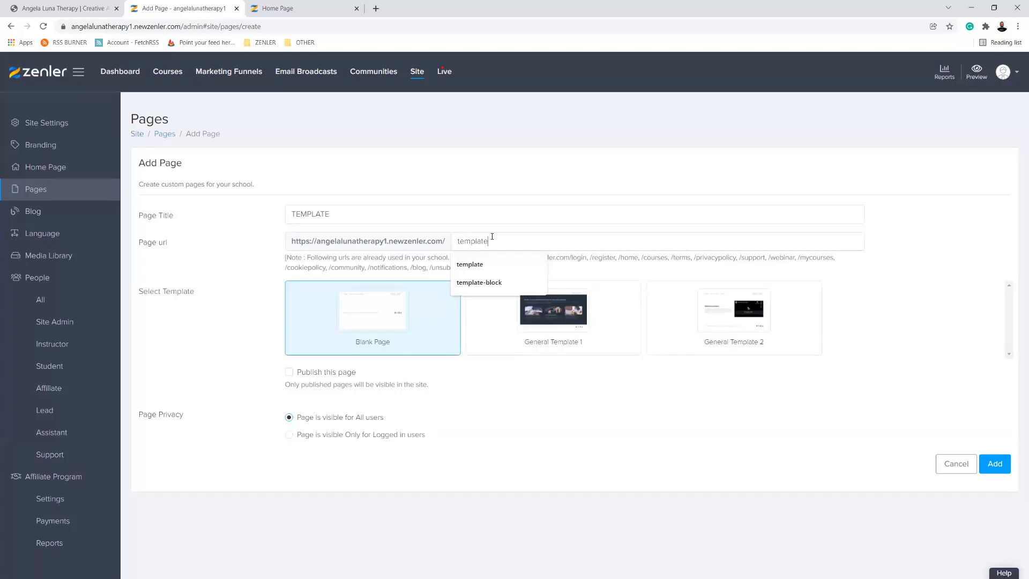
{"action": "left_click", "coordinate": [486, 261]}
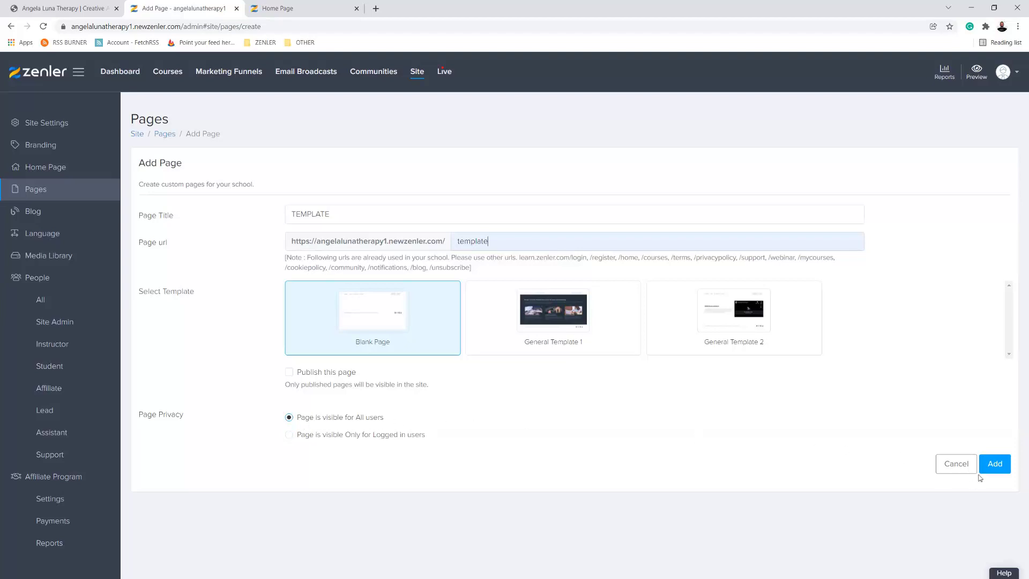
{"action": "key", "text": "Return"}
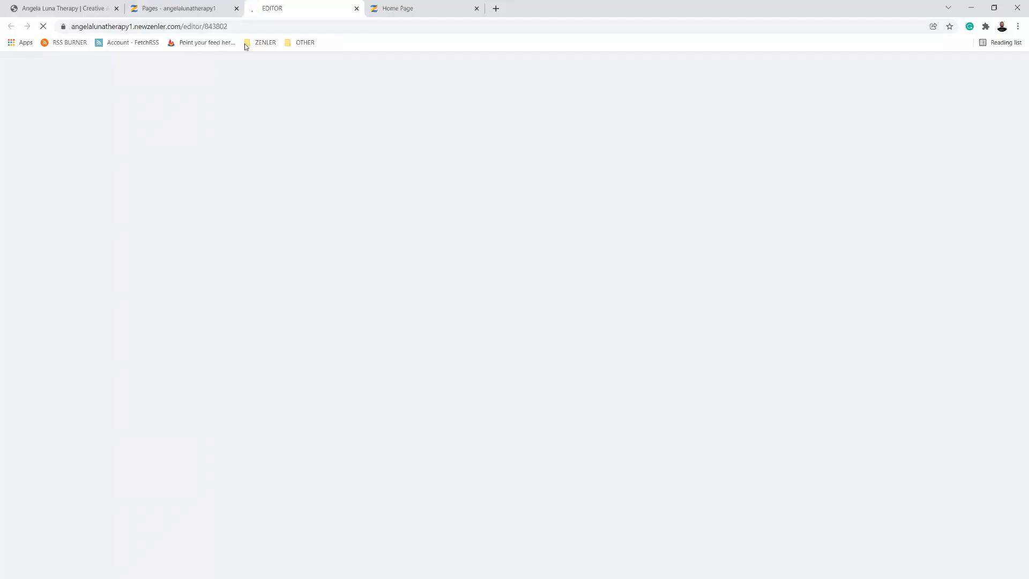
Close the school's public home page and return to the main website angelalunatherapy.com
{"action": "left_click", "coordinate": [403, 10]}
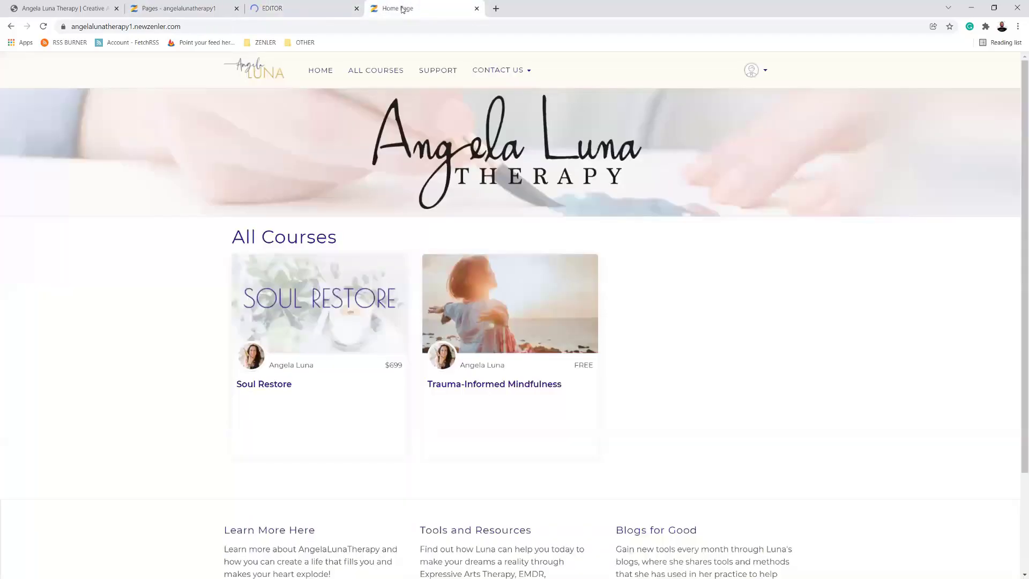
{"action": "left_click", "coordinate": [477, 9]}
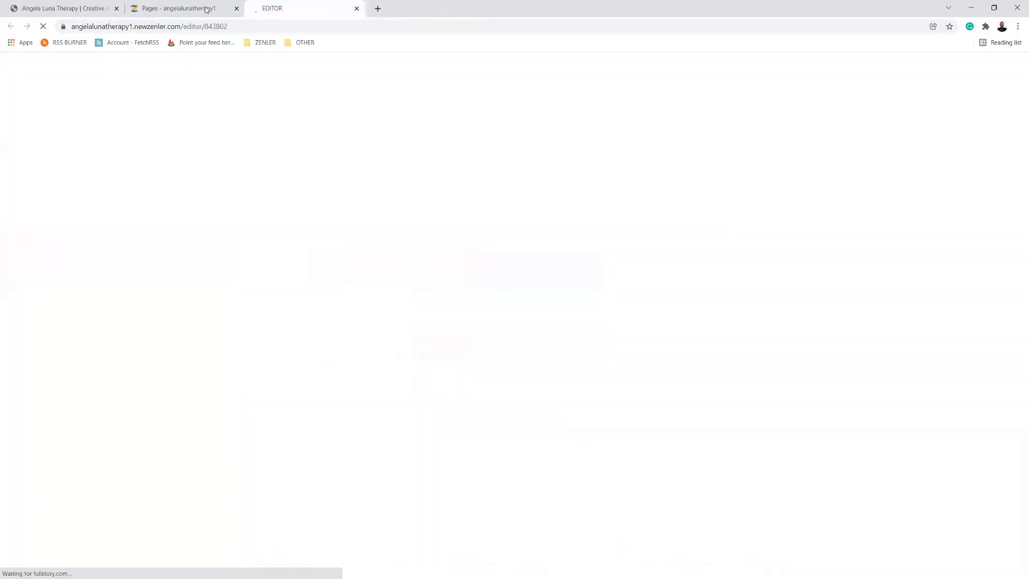
{"action": "left_click", "coordinate": [168, 10]}
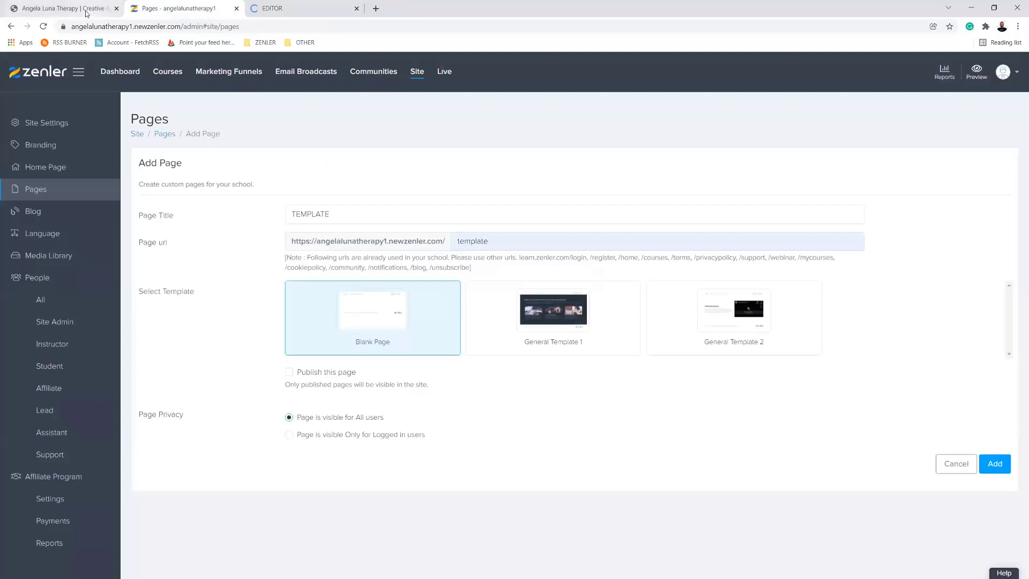
{"action": "left_click", "coordinate": [89, 11]}
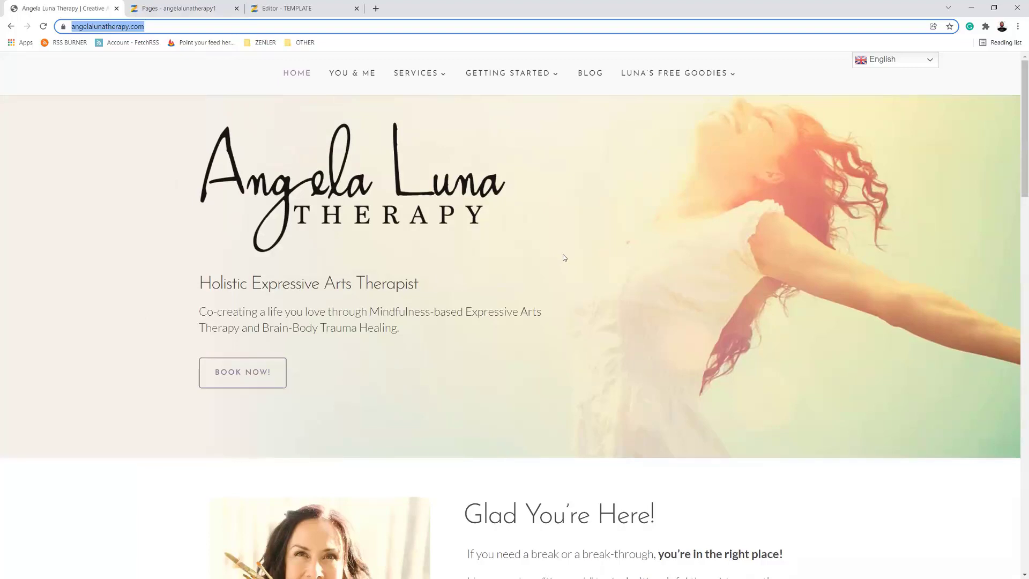
Examine the main website's home page layout, from the hero banner through the introduction, testimonial, image grid and call to action to the footer
{"action": "scroll", "coordinate": [563, 255], "scroll_direction": "down", "scroll_amount": 5}
{"action": "scroll", "coordinate": [564, 261], "scroll_direction": "down", "scroll_amount": 4}
{"action": "scroll", "coordinate": [563, 266], "scroll_direction": "up", "scroll_amount": 10}
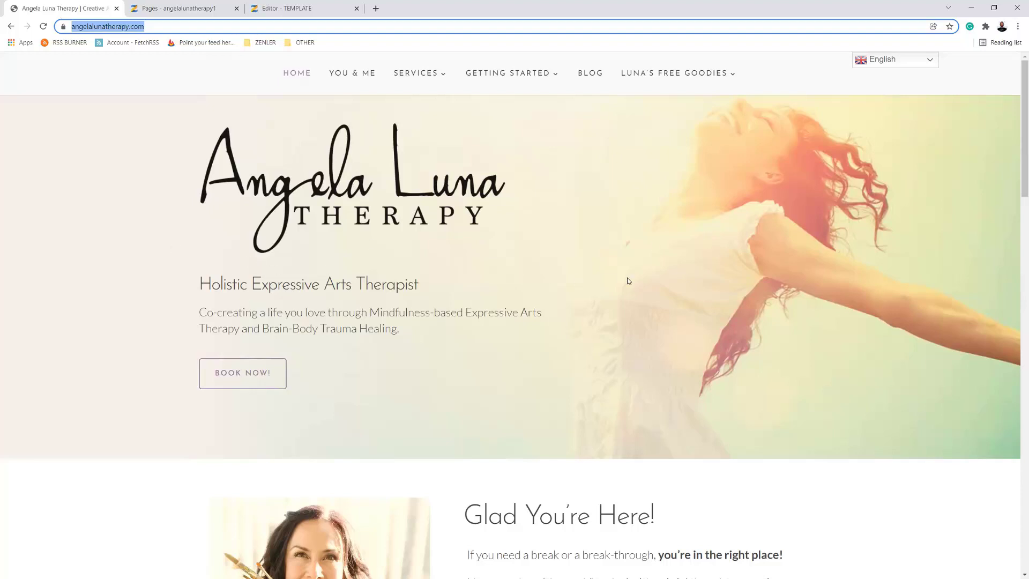
{"action": "scroll", "coordinate": [632, 275], "scroll_direction": "down", "scroll_amount": 6}
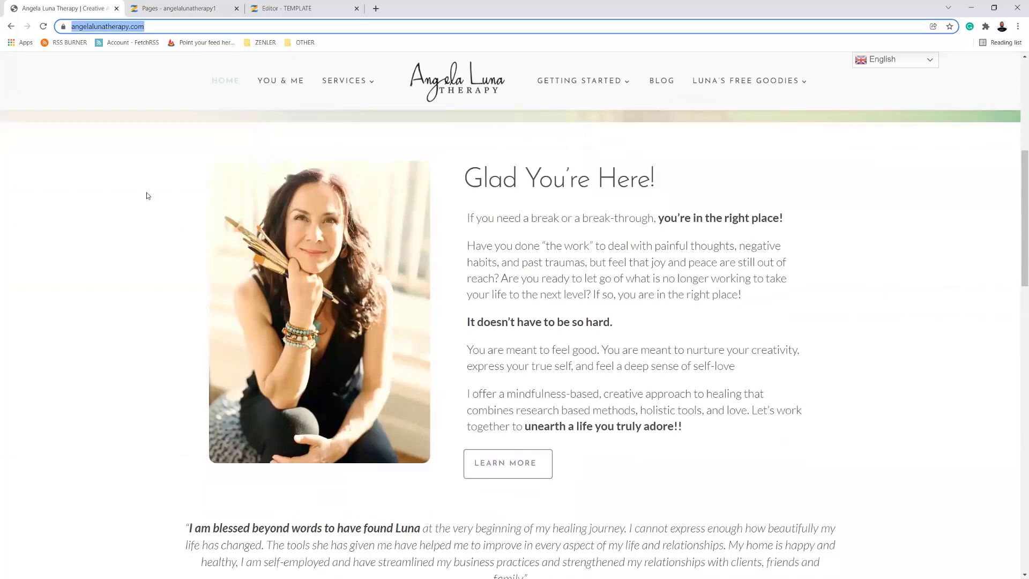
{"action": "scroll", "coordinate": [154, 200], "scroll_direction": "down", "scroll_amount": 3}
{"action": "scroll", "coordinate": [158, 201], "scroll_direction": "up", "scroll_amount": 2}
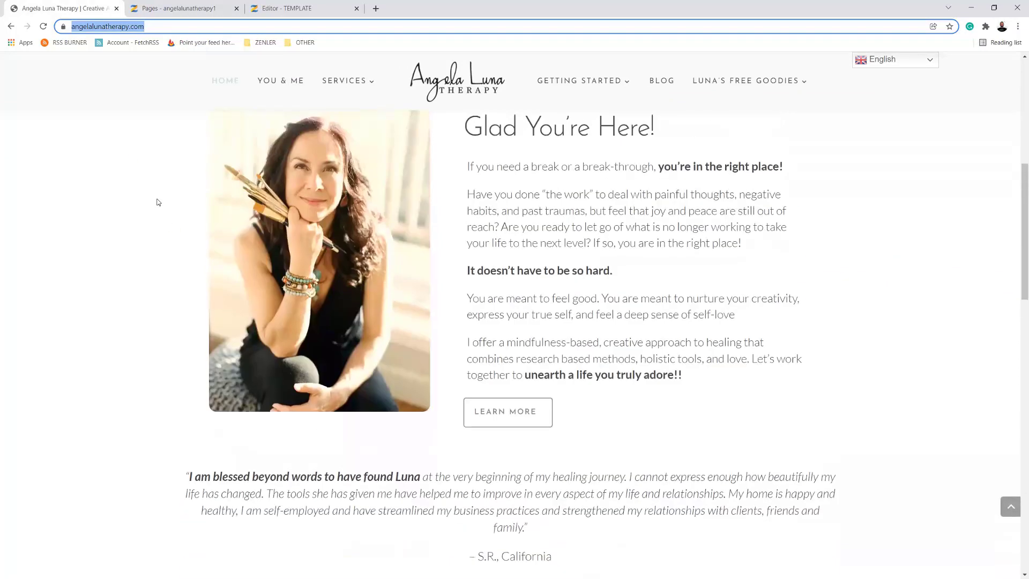
{"action": "scroll", "coordinate": [157, 203], "scroll_direction": "up", "scroll_amount": 2}
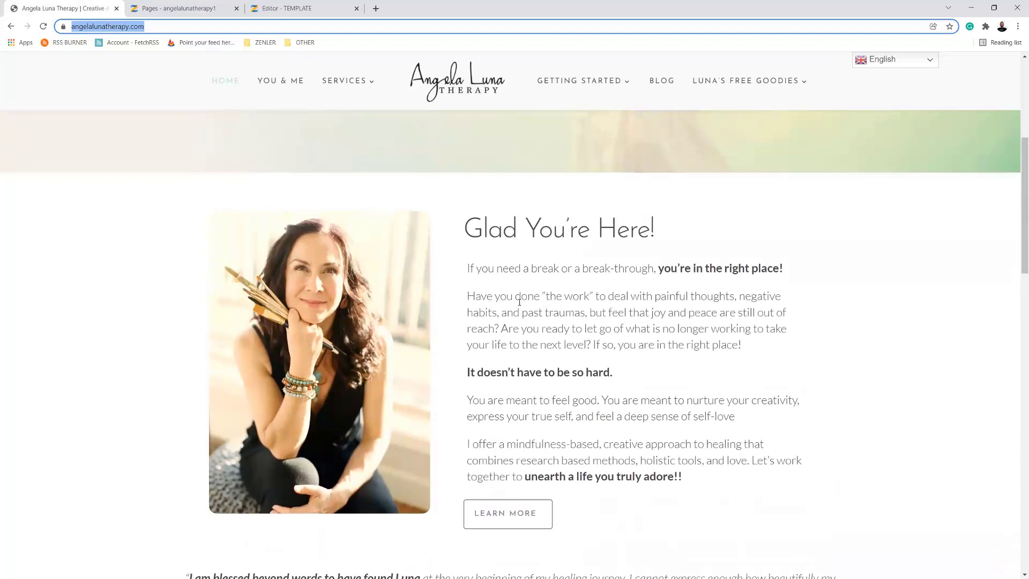
{"action": "scroll", "coordinate": [352, 469], "scroll_direction": "down", "scroll_amount": 3}
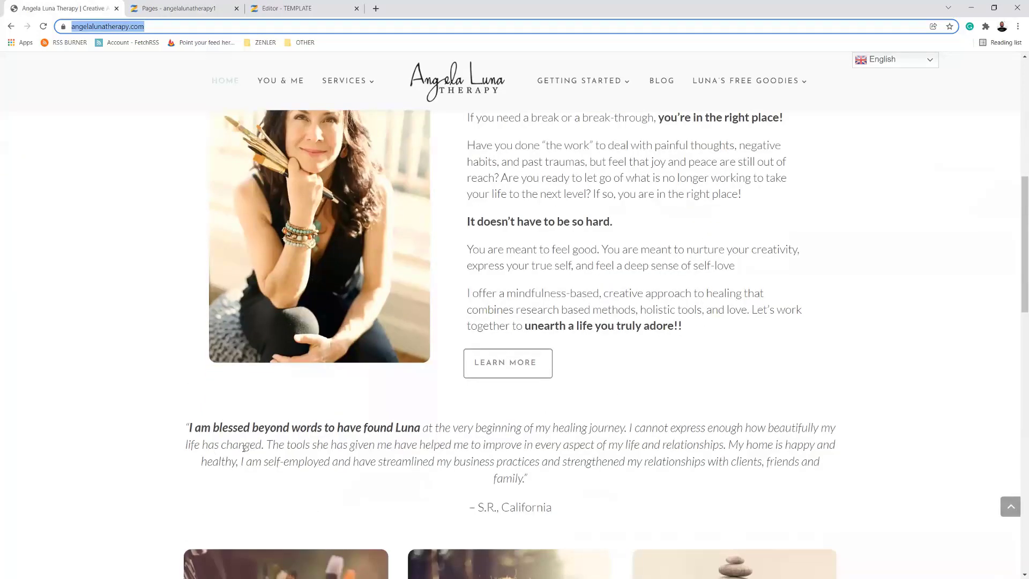
{"action": "scroll", "coordinate": [615, 368], "scroll_direction": "down", "scroll_amount": 5}
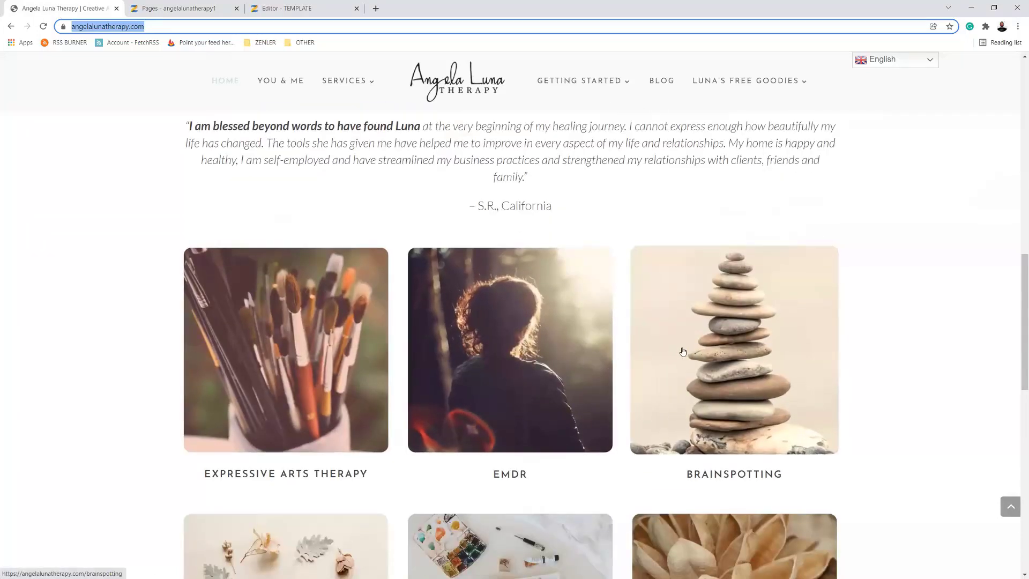
{"action": "scroll", "coordinate": [682, 354], "scroll_direction": "down", "scroll_amount": 3}
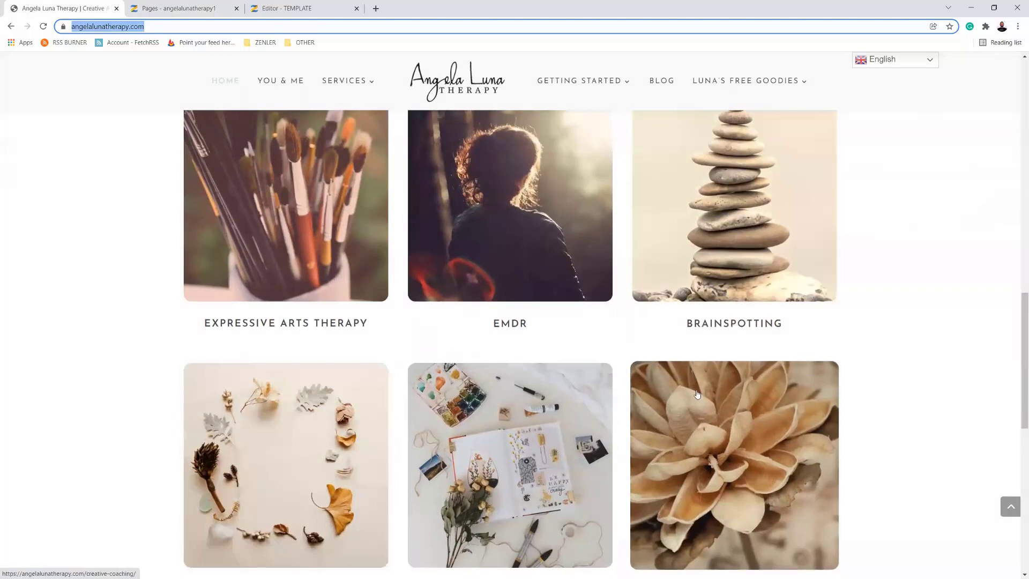
{"action": "scroll", "coordinate": [648, 379], "scroll_direction": "down", "scroll_amount": 5}
{"action": "scroll", "coordinate": [449, 334], "scroll_direction": "down", "scroll_amount": 4}
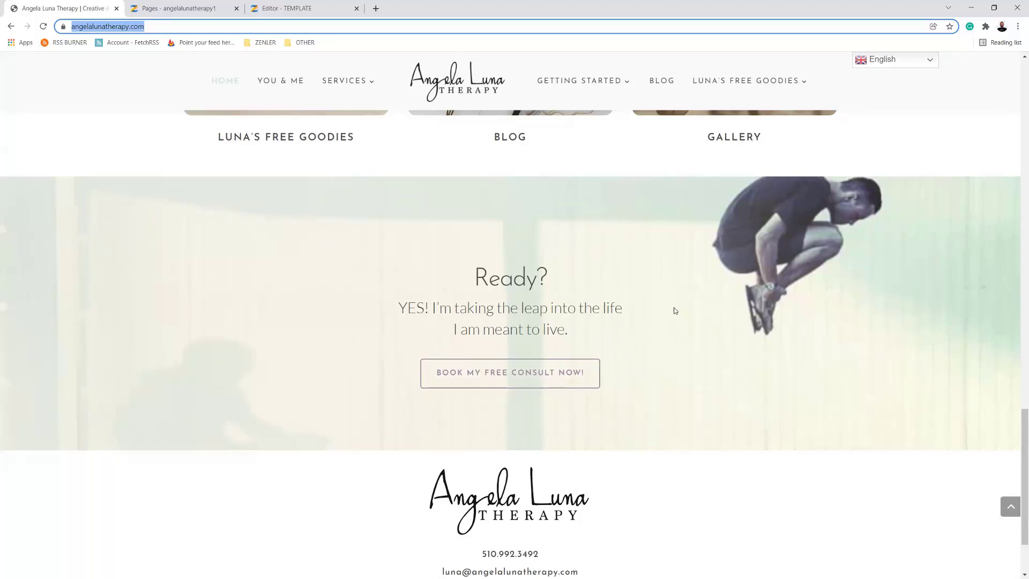
{"action": "scroll", "coordinate": [674, 311], "scroll_direction": "down", "scroll_amount": 2}
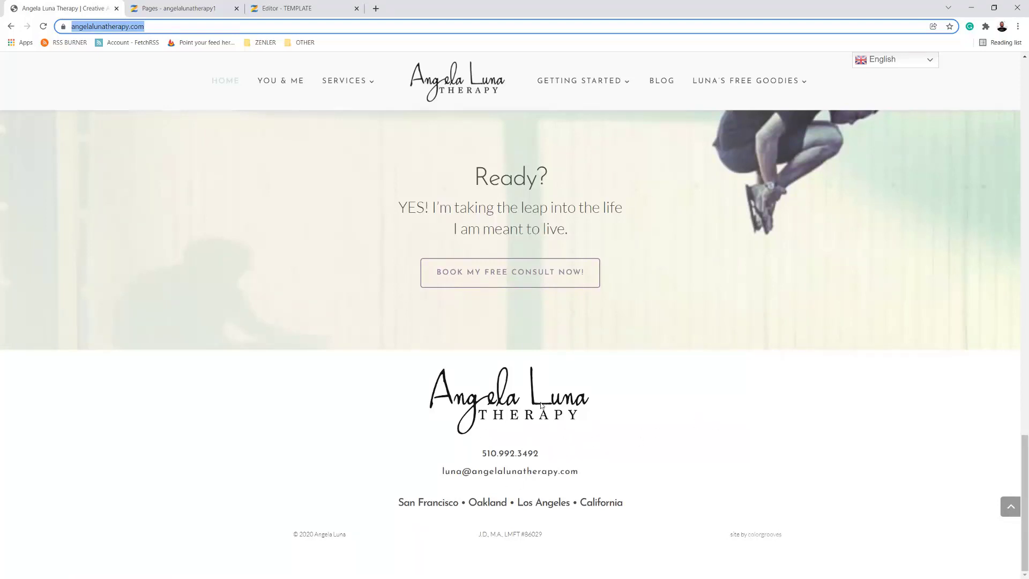
{"action": "scroll", "coordinate": [751, 432], "scroll_direction": "up", "scroll_amount": 3}
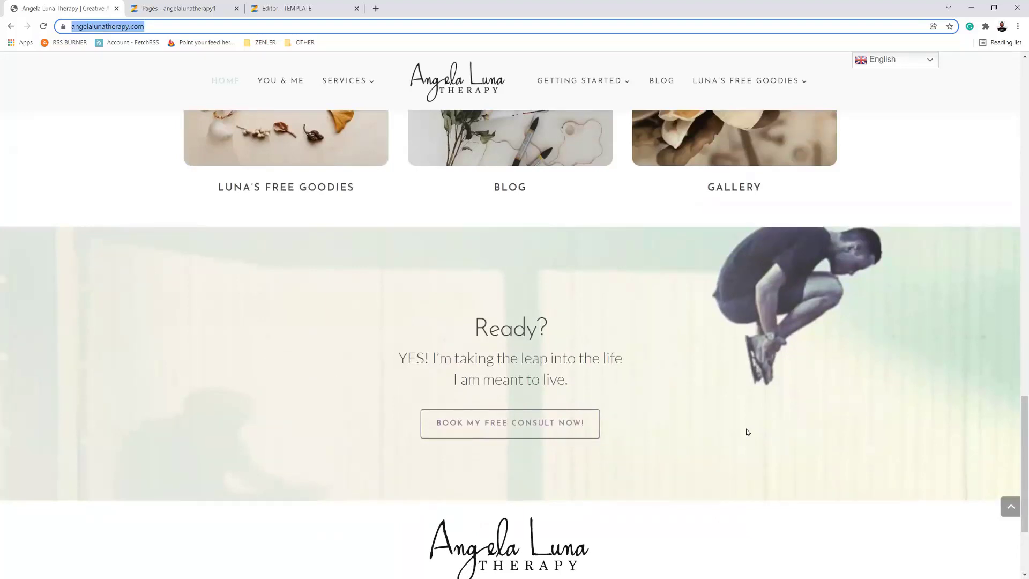
{"action": "scroll", "coordinate": [708, 412], "scroll_direction": "up", "scroll_amount": 8}
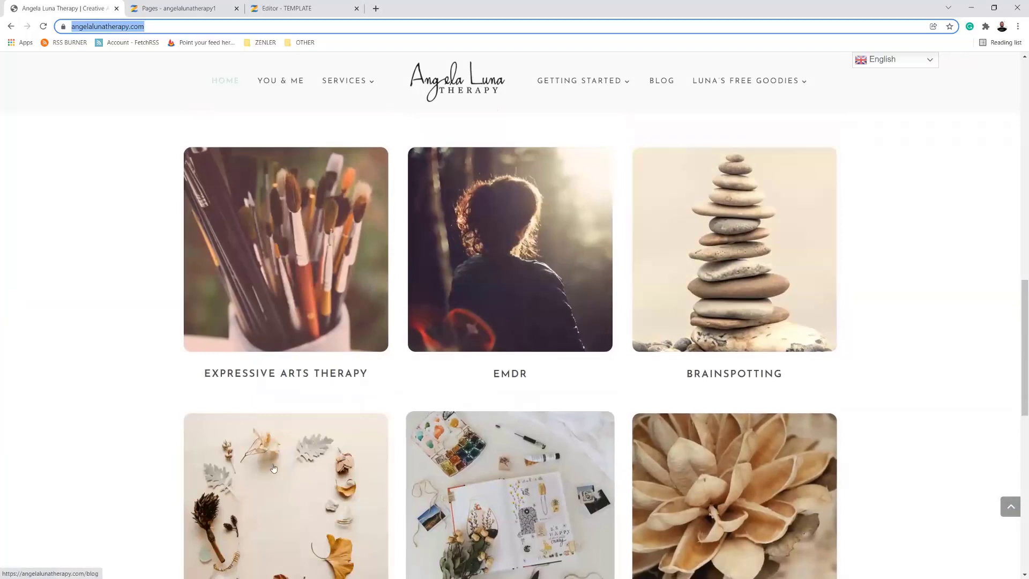
{"action": "scroll", "coordinate": [589, 377], "scroll_direction": "up", "scroll_amount": 9}
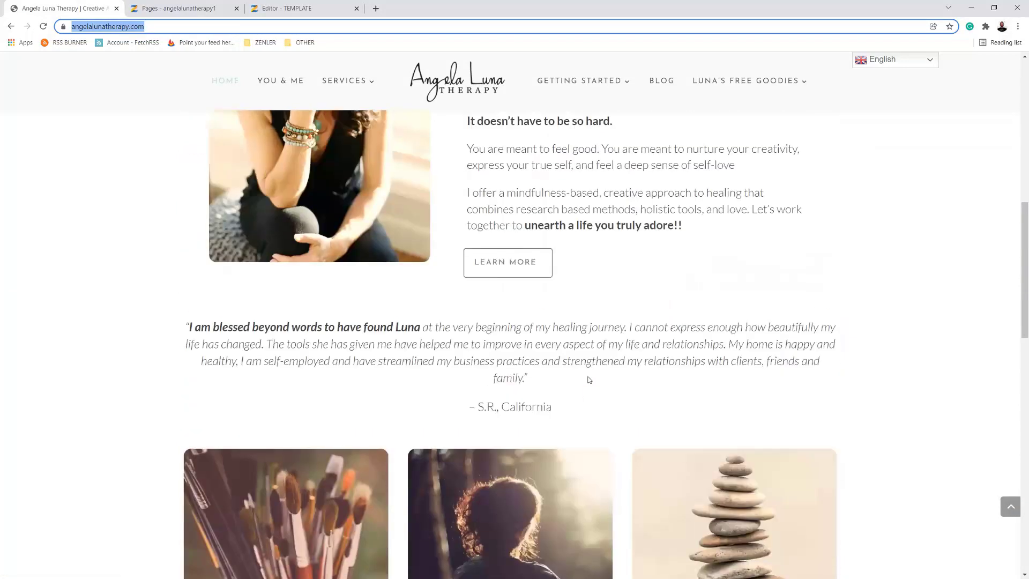
{"action": "scroll", "coordinate": [613, 385], "scroll_direction": "up", "scroll_amount": 5}
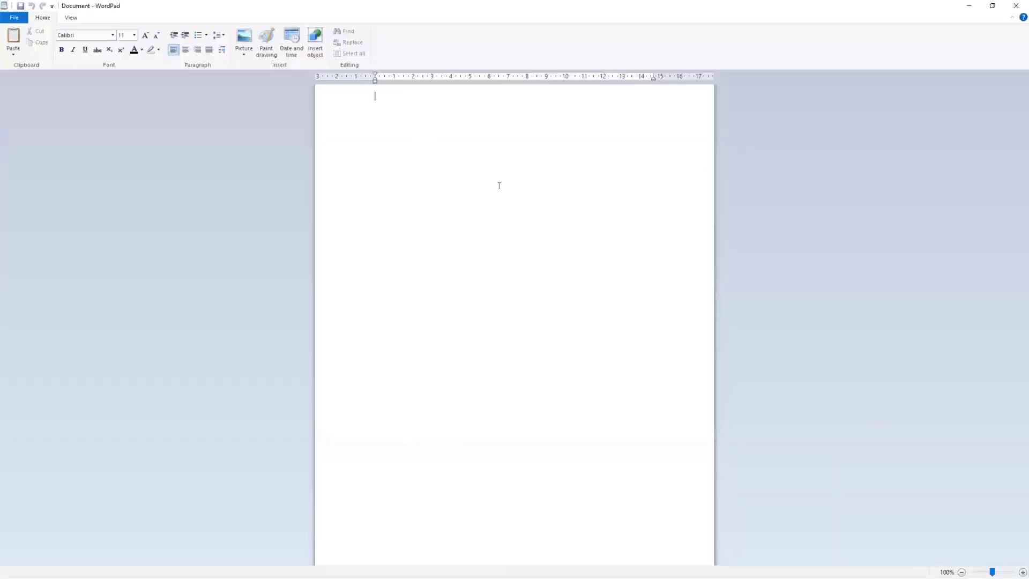
Restore the blank WordPad document's window to a smaller size, return to the website and inspect its hero section with the browser's Inspect tool
{"action": "left_click", "coordinate": [991, 5]}
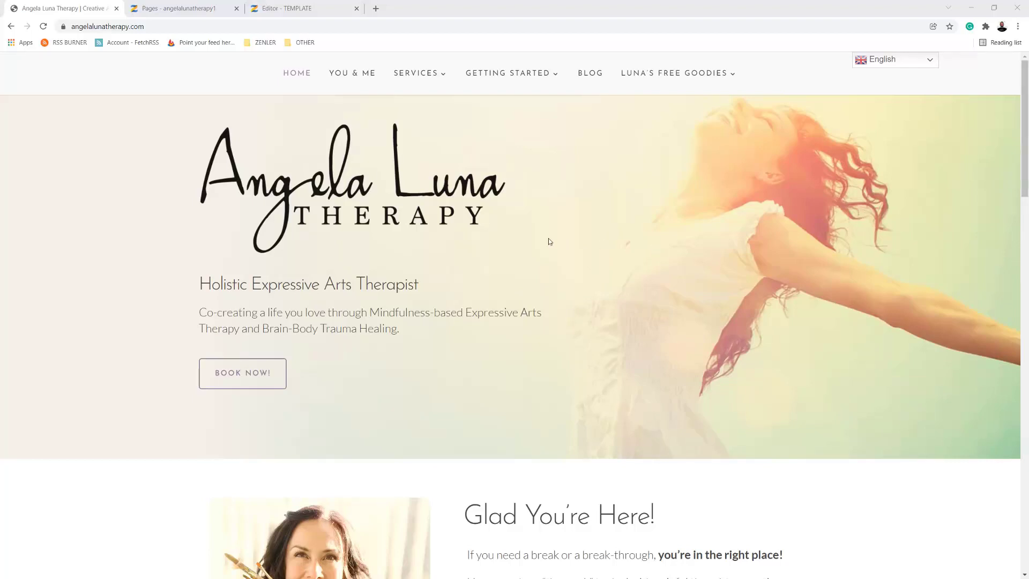
{"action": "right_click", "coordinate": [594, 211]}
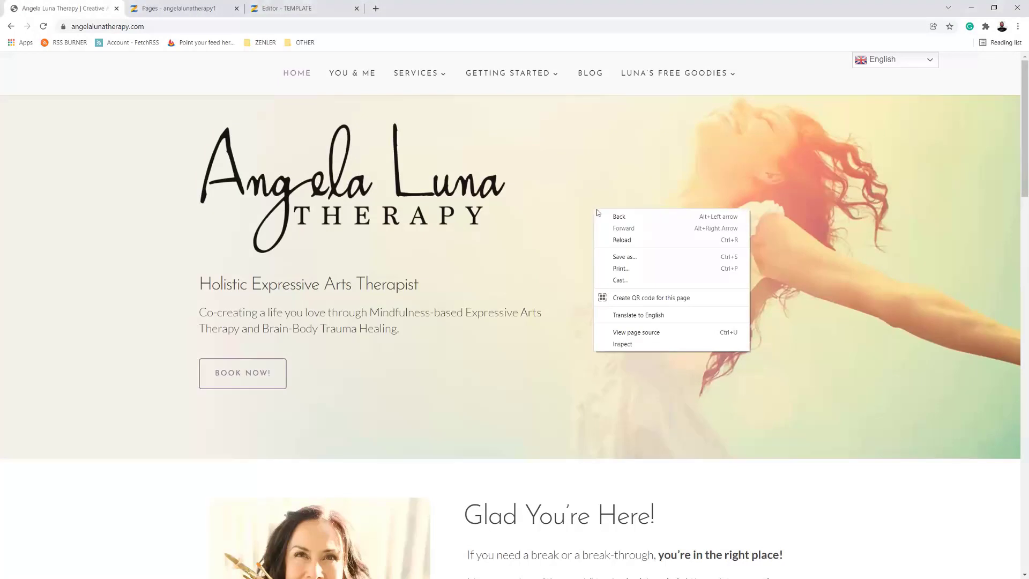
{"action": "left_click", "coordinate": [615, 346]}
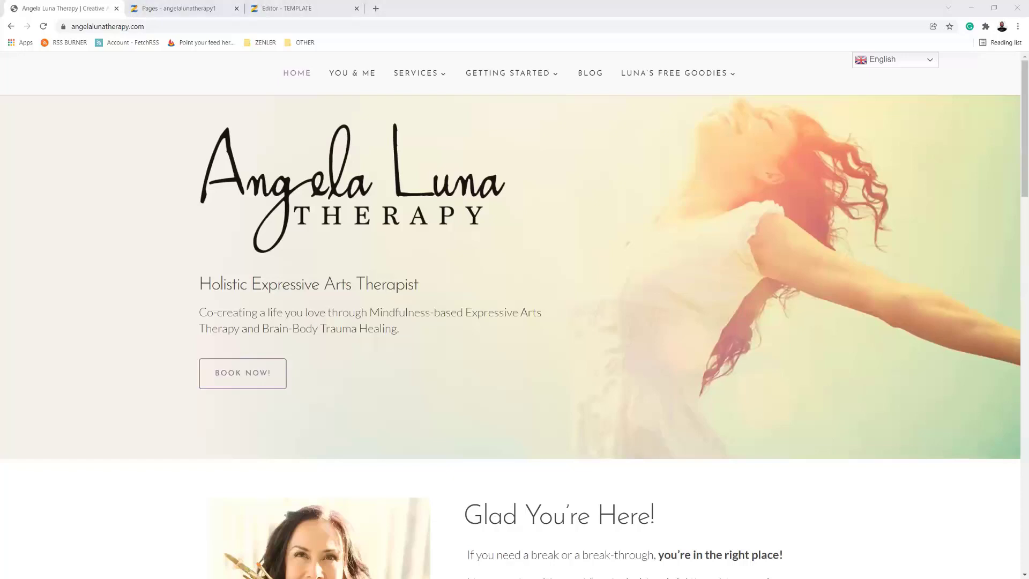
Inspect the hero heading "Holistic Expressive Arts Therapist" on the website to find its heading level, font, size and color
{"action": "key", "text": "alt+Tab"}
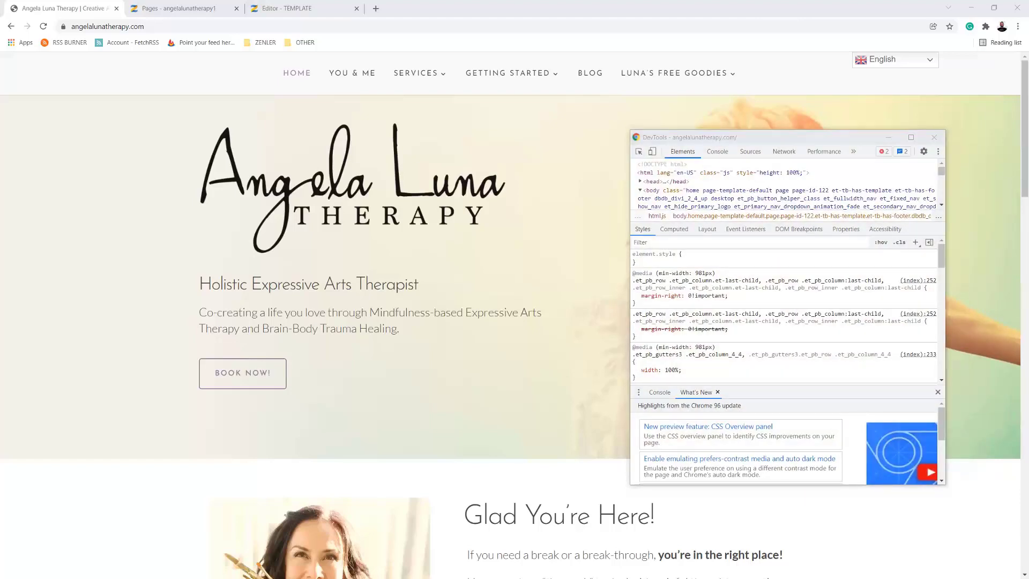
{"action": "left_click", "coordinate": [638, 153]}
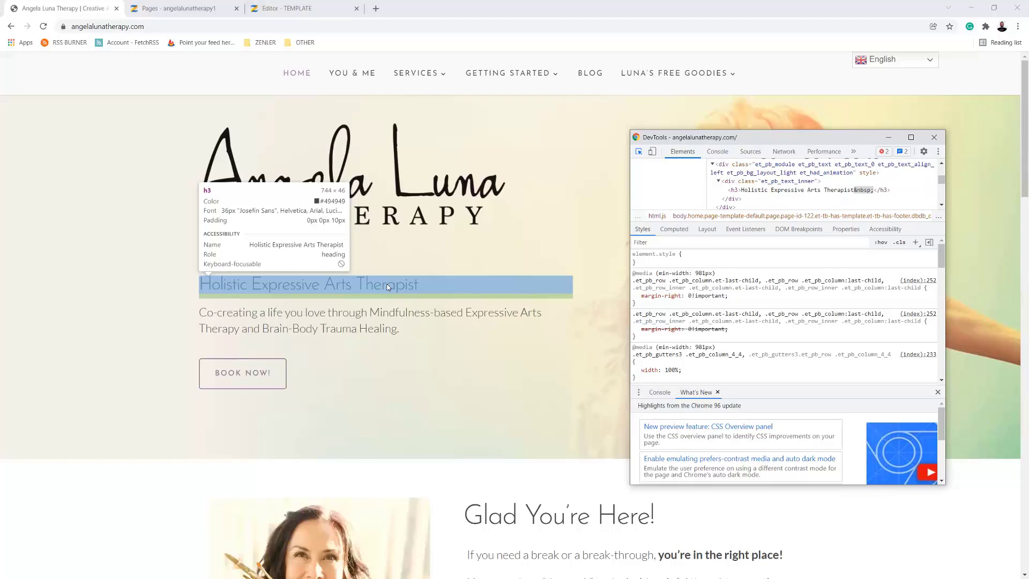
{"action": "left_click", "coordinate": [388, 286]}
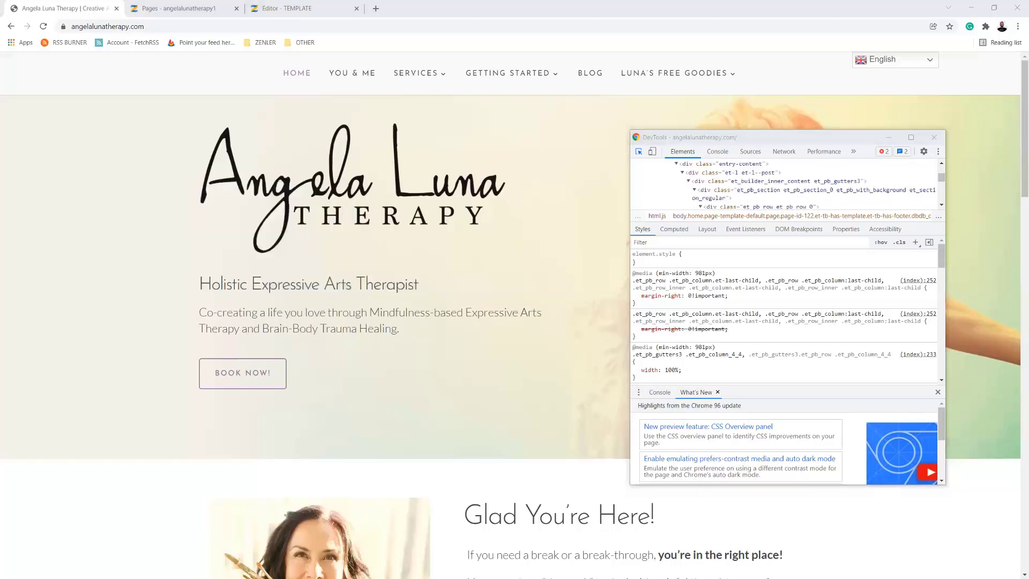
Note the heading style in the WordPad document as "h3" with "36px Josefin #494949" on the line below
{"action": "type", "text": "h"}
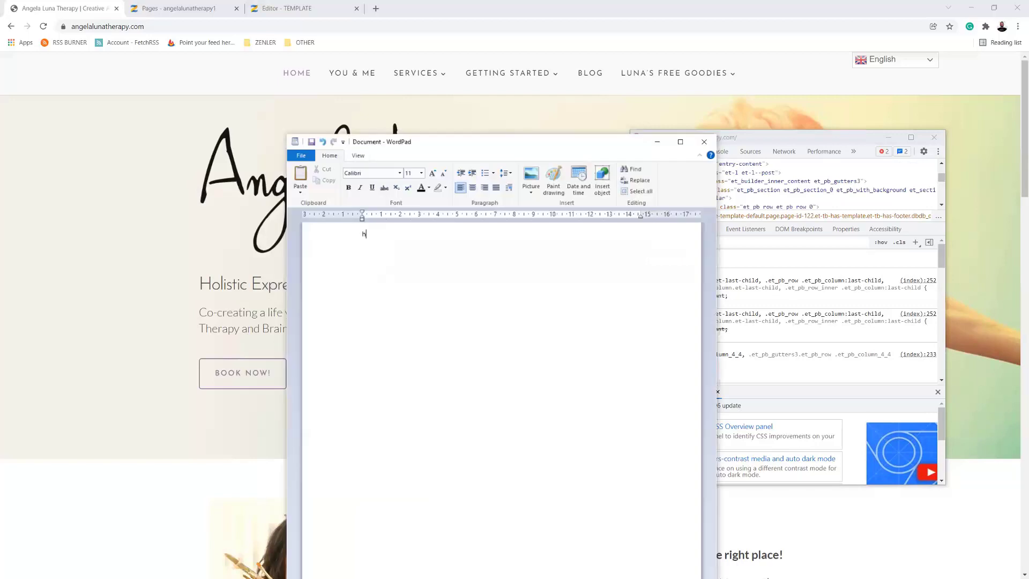
{"action": "type", "text": "3 36 Josefin"}
{"action": "type", "text": "#494949"}
{"action": "left_click", "coordinate": [369, 244]}
{"action": "type", "text": "px"}
Return to the website and inspect the hero paragraph below the heading to find its font and size
{"action": "key", "text": "alt+Tab"}
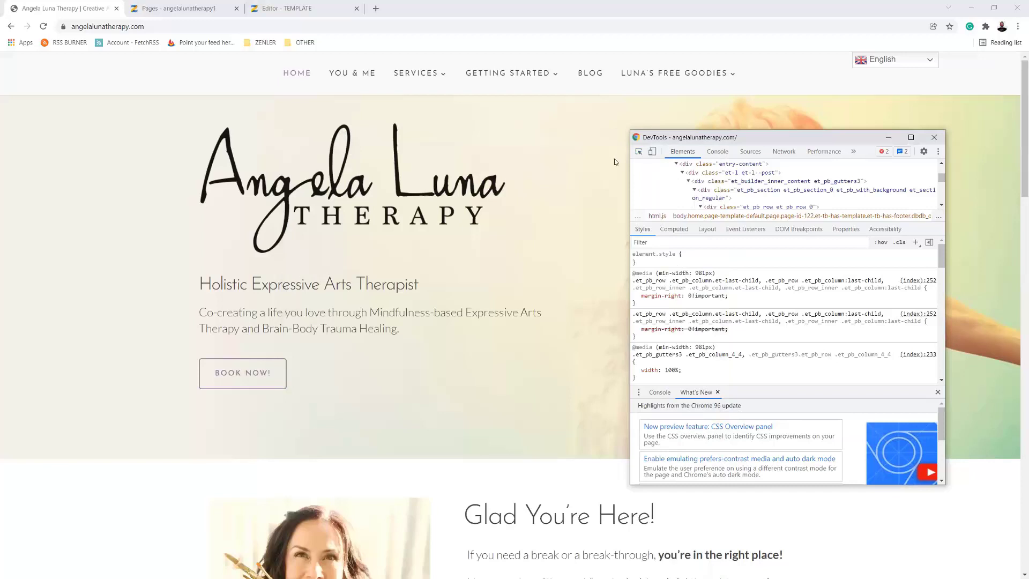
{"action": "left_click", "coordinate": [638, 151]}
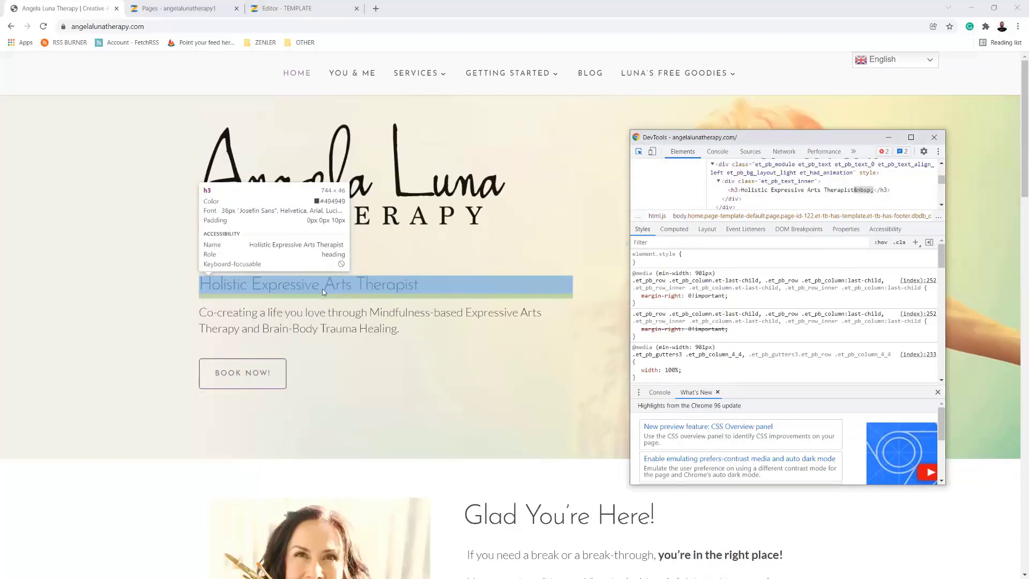
{"action": "left_click", "coordinate": [309, 316]}
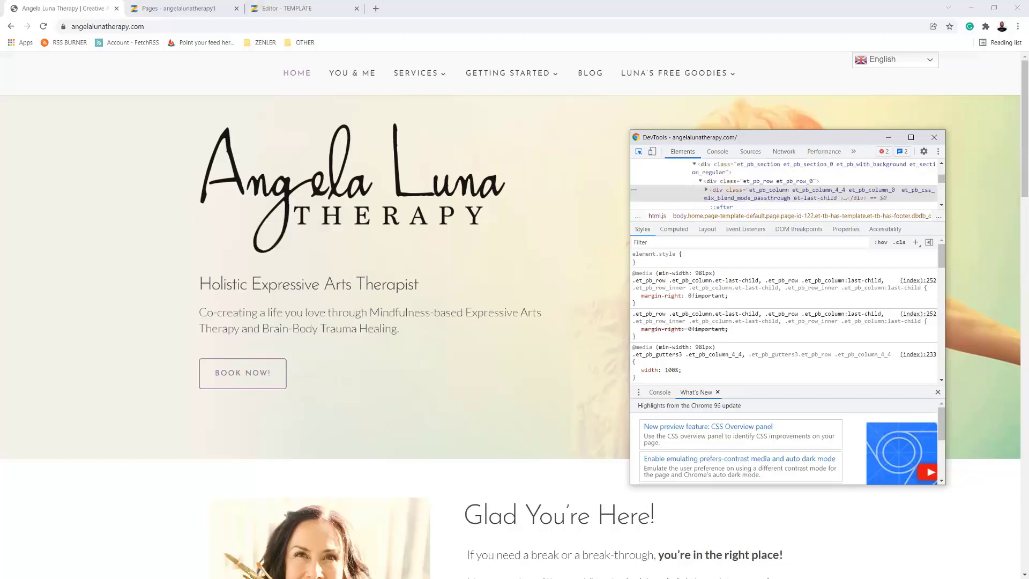
Add the paragraph style to the WordPad notes as "P" with "Lato 24px" below it, and minimize the document
{"action": "key", "text": "alt+Tab"}
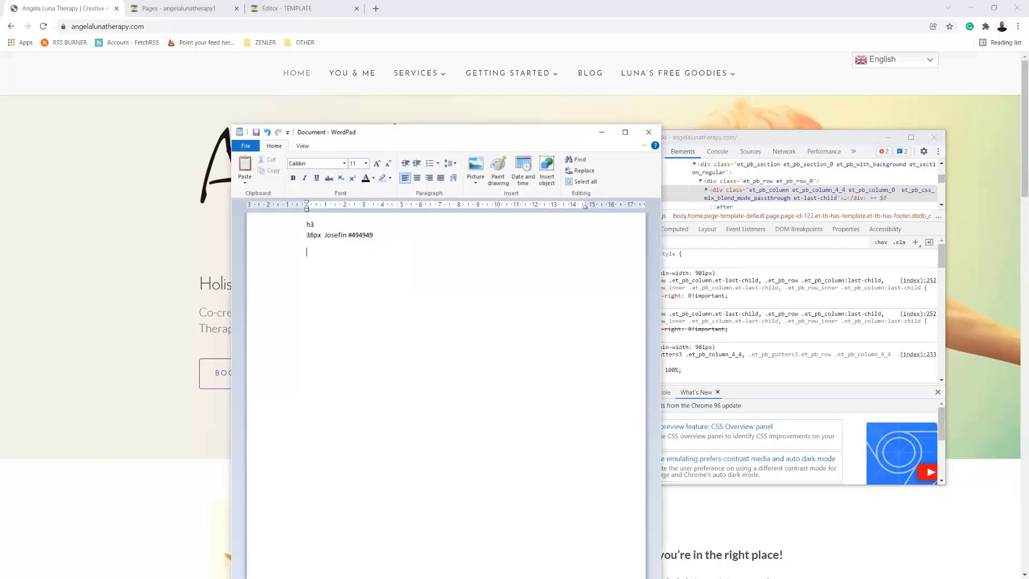
{"action": "key", "text": "Return"}
{"action": "key", "text": "Return"}
{"action": "key", "text": "Return"}
{"action": "type", "text": "P"}
{"action": "key", "text": "Return"}
{"action": "type", "text": "Lato 24px"}
{"action": "left_click", "coordinate": [601, 132]}
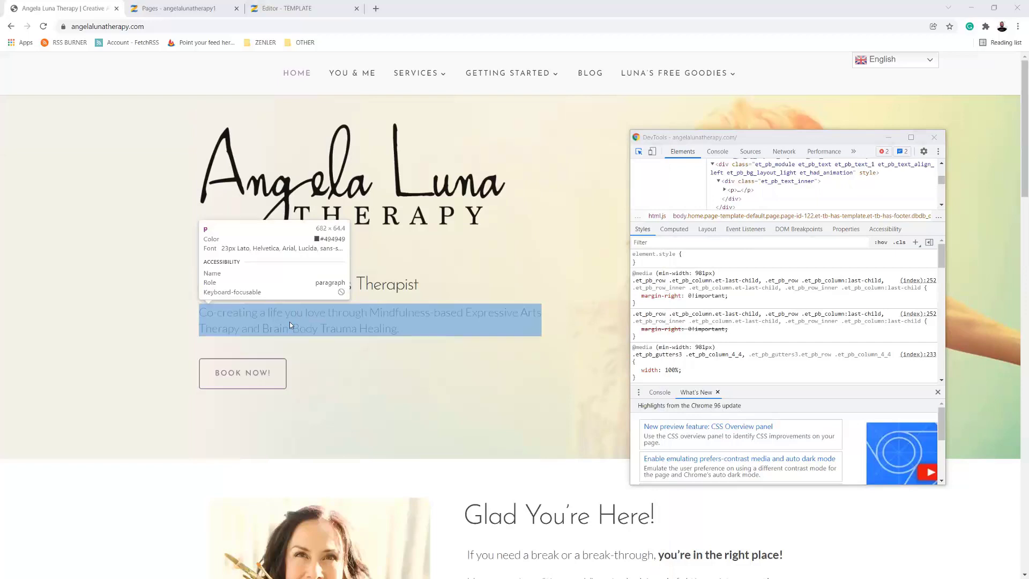
Inspect the hero's BOOK NOW! button to find its font, size and color, and go back to the WordPad notes
{"action": "key", "text": "Escape"}
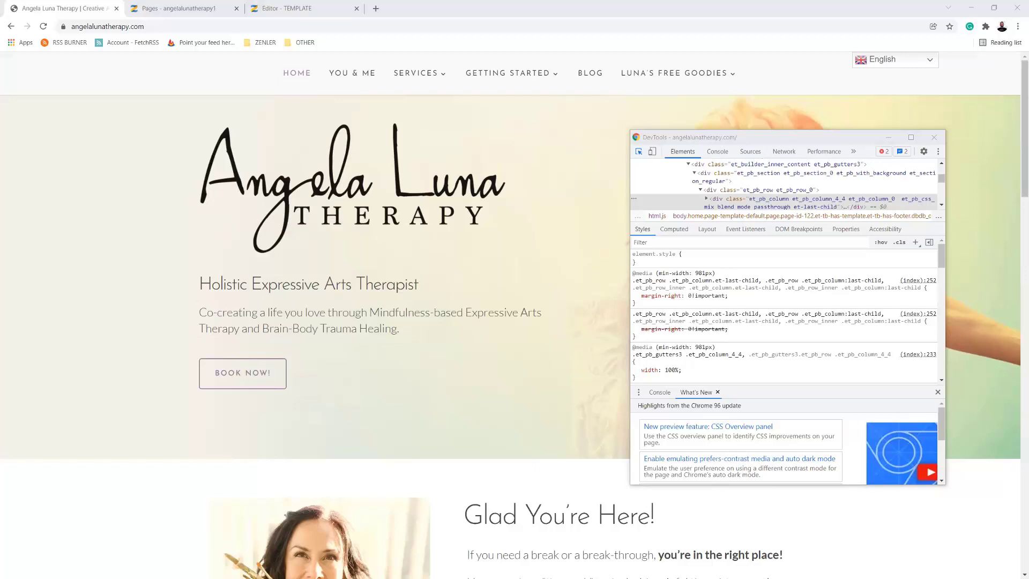
{"action": "key", "text": "ctrl+shift+c"}
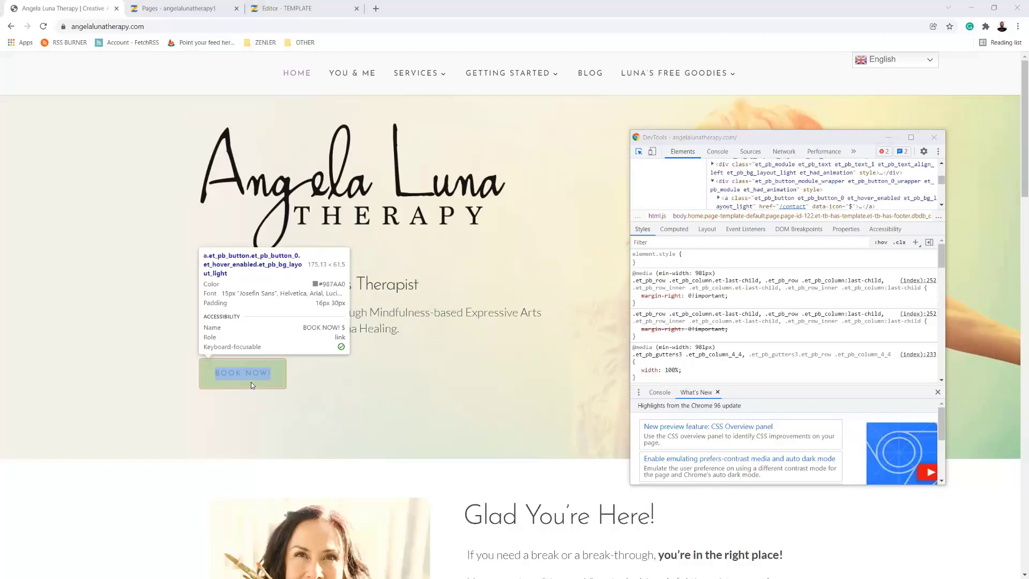
{"action": "key", "text": "alt+Tab"}
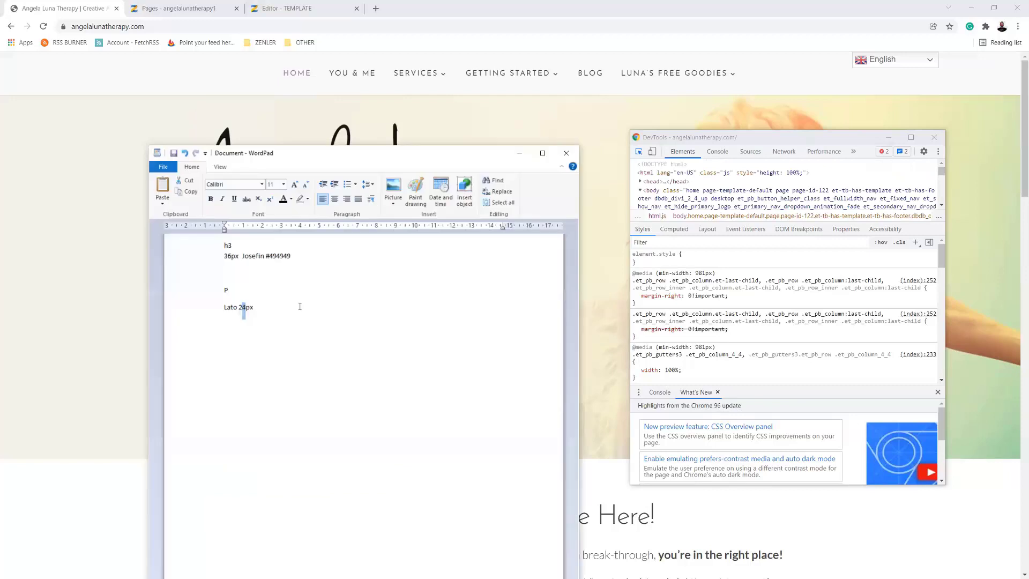
Duplicate the h3 note below the paragraph note, change it to "button" with "15px Josefin #494949", and minimize the document
{"action": "left_click_drag", "start_coordinate": [205, 256], "coordinate": [207, 245]}
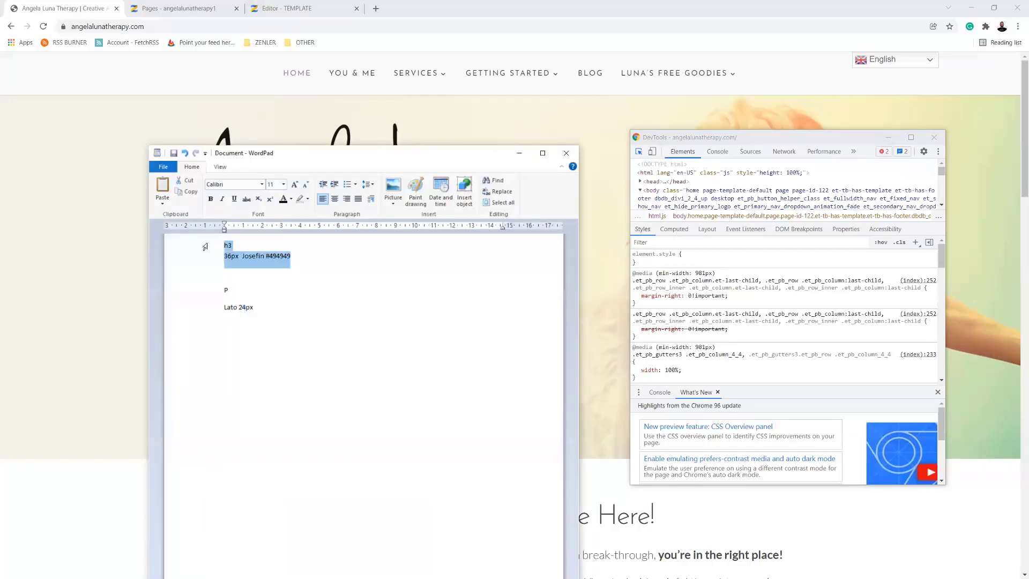
{"action": "type", "text": "3"}
{"action": "key", "text": "ctrl+z"}
{"action": "left_click", "coordinate": [293, 305]}
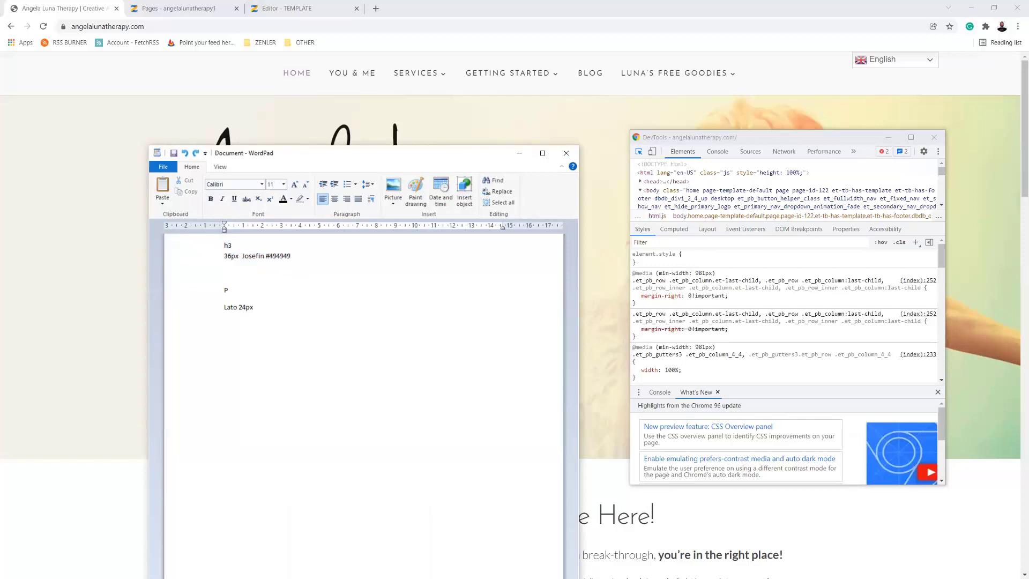
{"action": "key", "text": "ctrl+v"}
{"action": "double_click", "coordinate": [232, 340]}
{"action": "type", "text": "button"}
{"action": "left_click_drag", "start_coordinate": [231, 352], "coordinate": [224, 352]}
{"action": "type", "text": "15"}
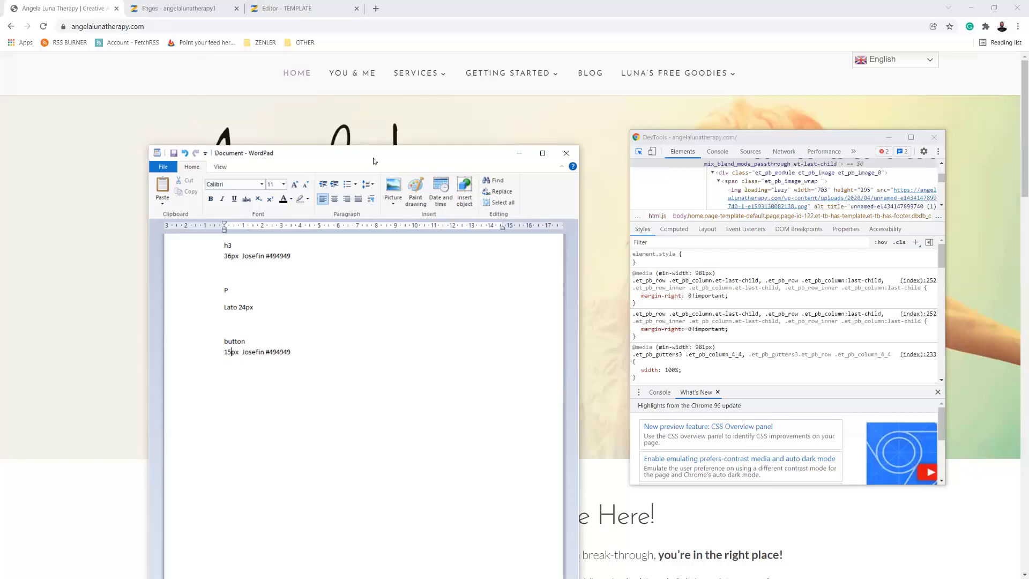
{"action": "left_click", "coordinate": [519, 153]}
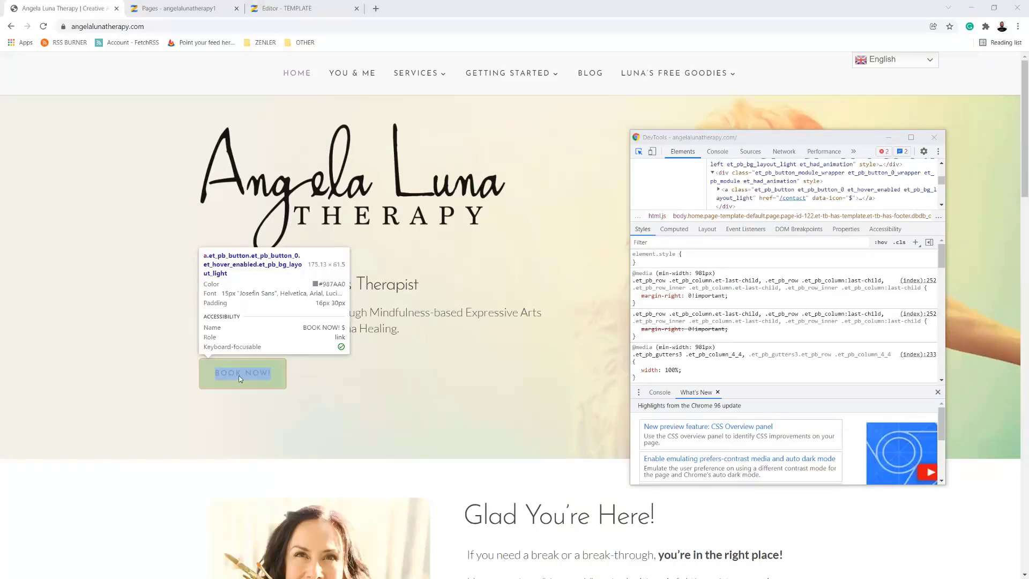
Examine the element styles of the home page with the inspector, from the BOOK NOW! button through the introduction text to the image grid
{"action": "key", "text": "F5"}
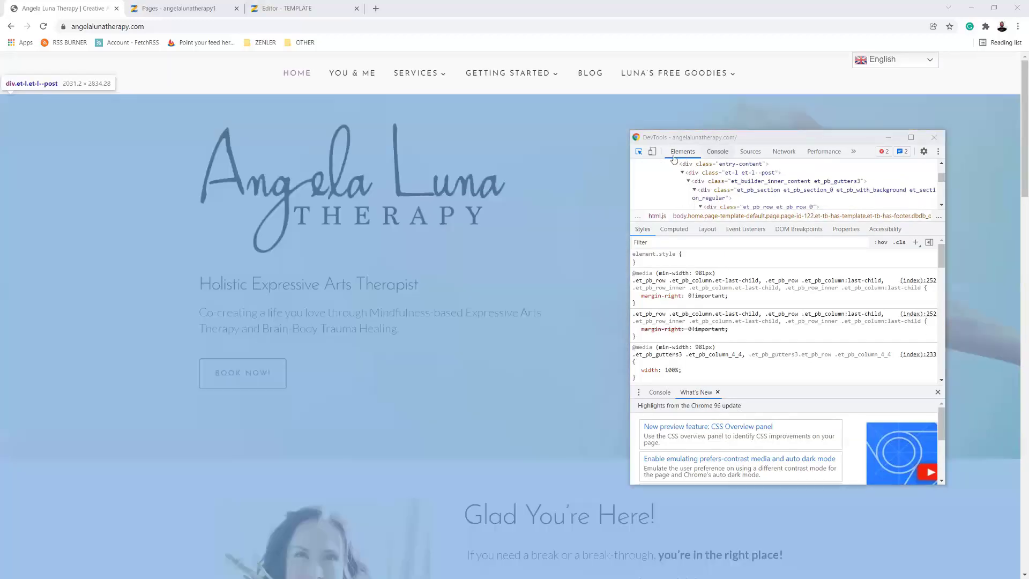
{"action": "left_click", "coordinate": [639, 151]}
{"action": "left_click", "coordinate": [643, 155]}
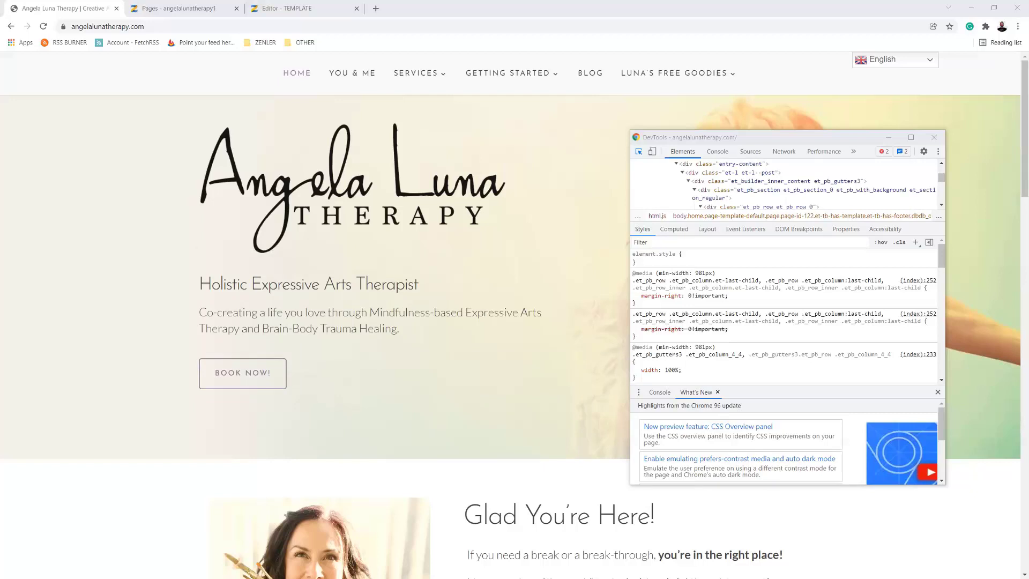
{"action": "scroll", "coordinate": [519, 388], "scroll_direction": "down", "scroll_amount": 1}
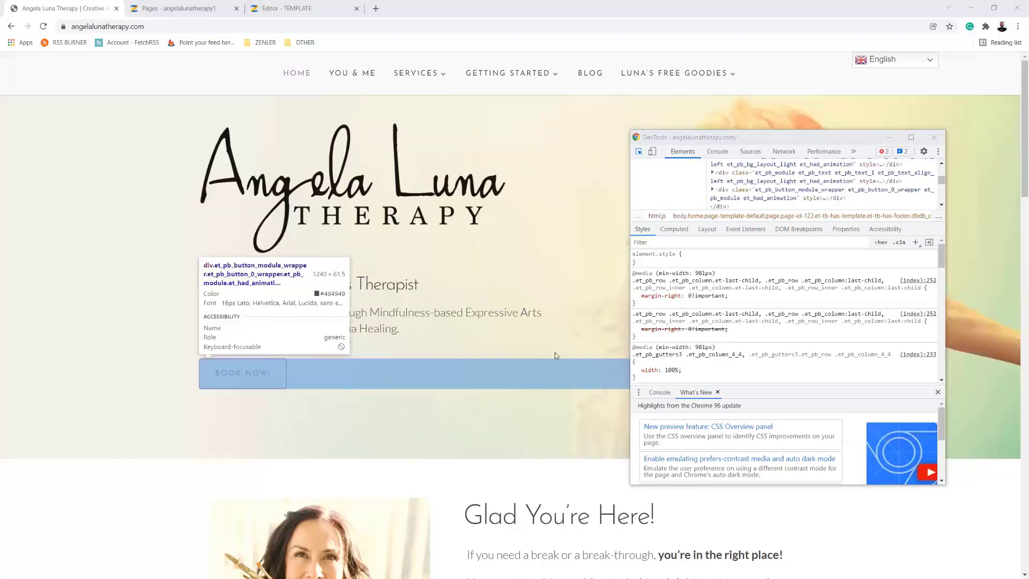
{"action": "scroll", "coordinate": [535, 368], "scroll_direction": "down", "scroll_amount": 3}
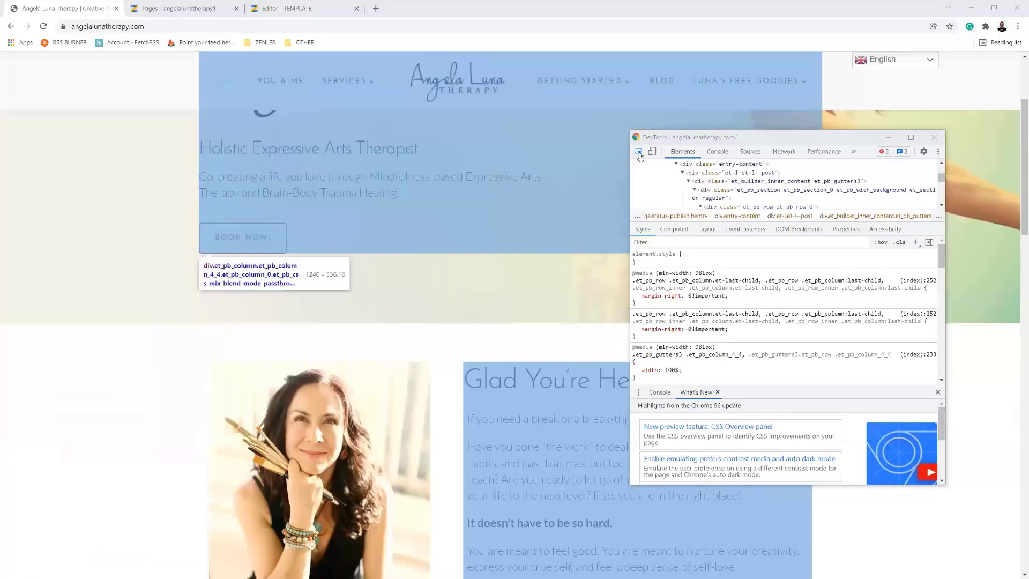
{"action": "left_click", "coordinate": [639, 153]}
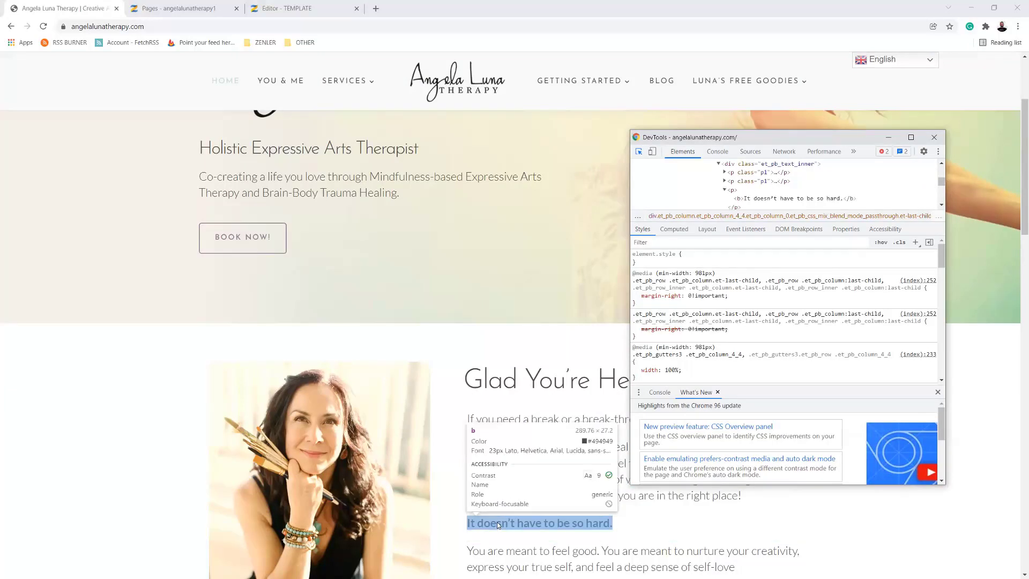
{"action": "scroll", "coordinate": [504, 523], "scroll_direction": "down", "scroll_amount": 8}
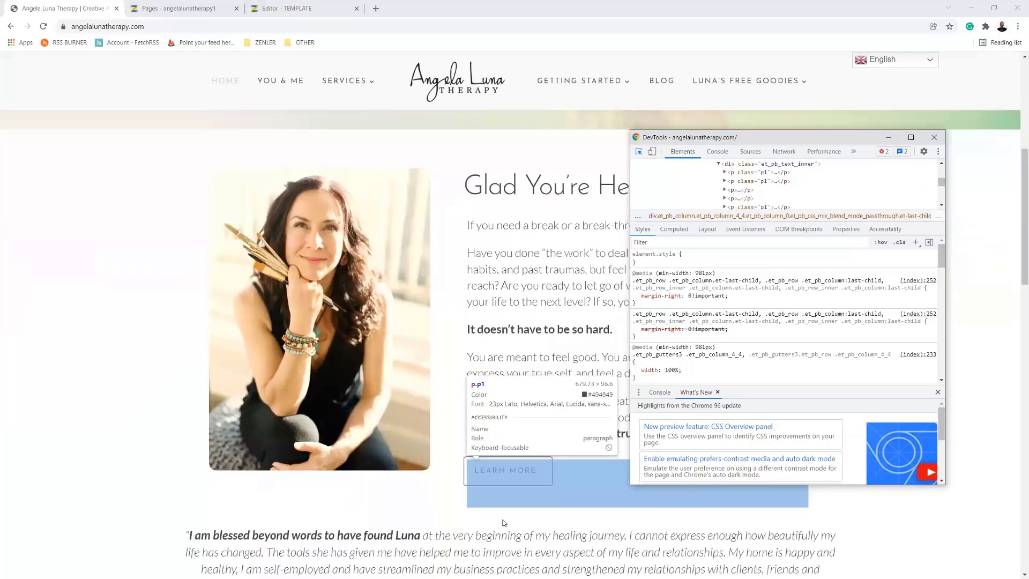
{"action": "scroll", "coordinate": [452, 491], "scroll_direction": "down", "scroll_amount": 6}
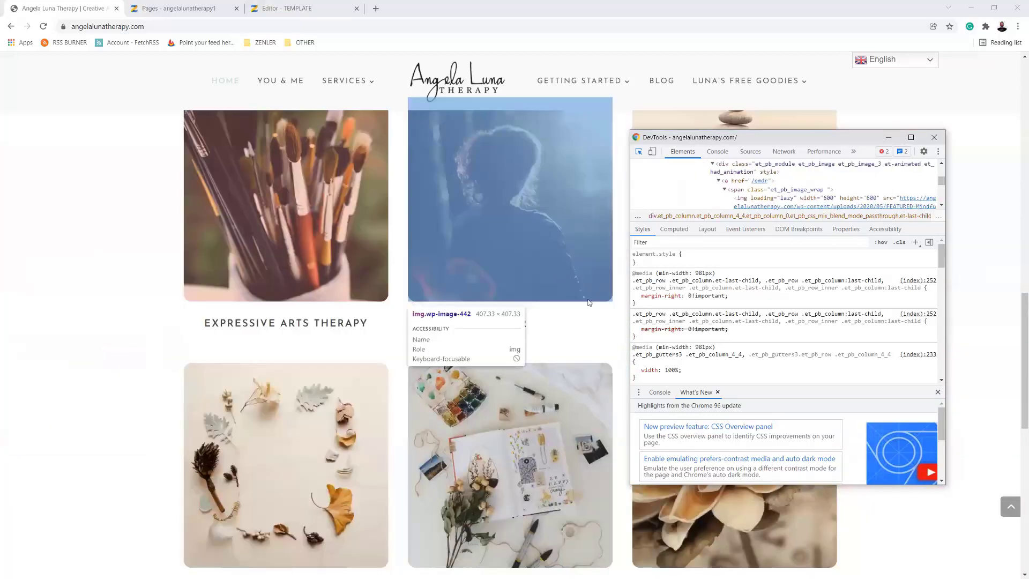
{"action": "scroll", "coordinate": [477, 344], "scroll_direction": "up", "scroll_amount": 15}
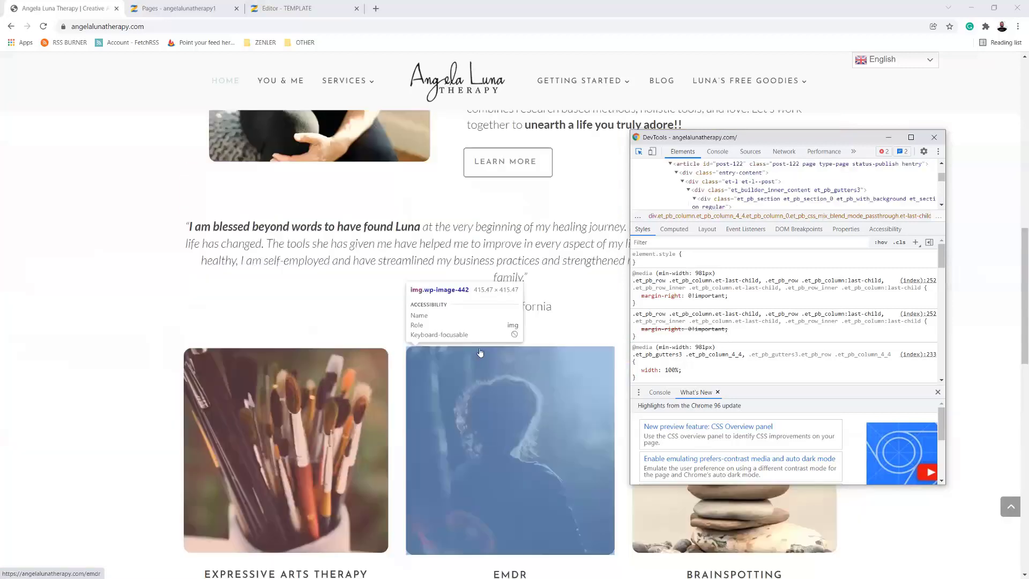
{"action": "scroll", "coordinate": [469, 364], "scroll_direction": "up", "scroll_amount": 3}
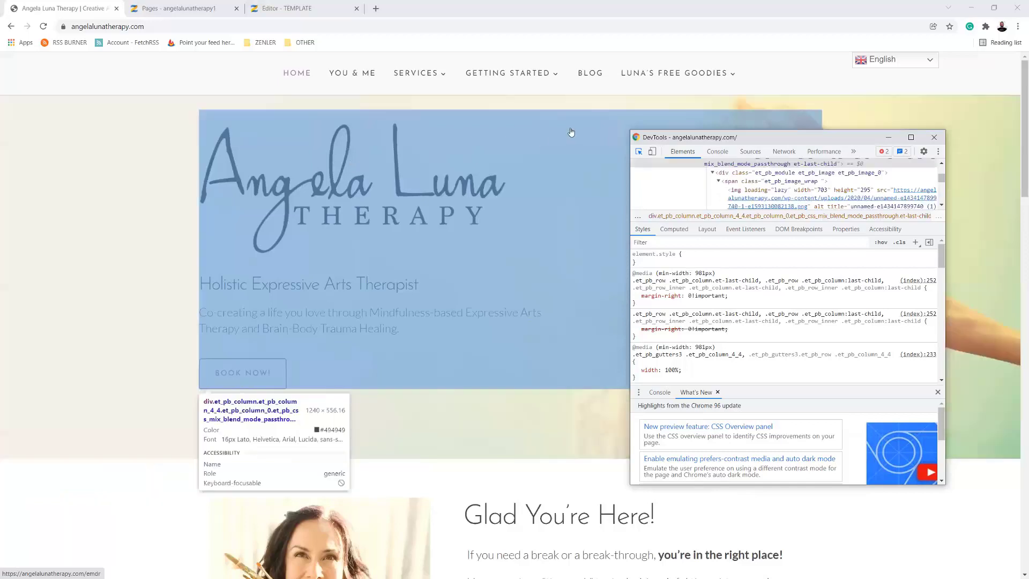
{"action": "left_click", "coordinate": [639, 152]}
{"action": "left_click", "coordinate": [638, 152]}
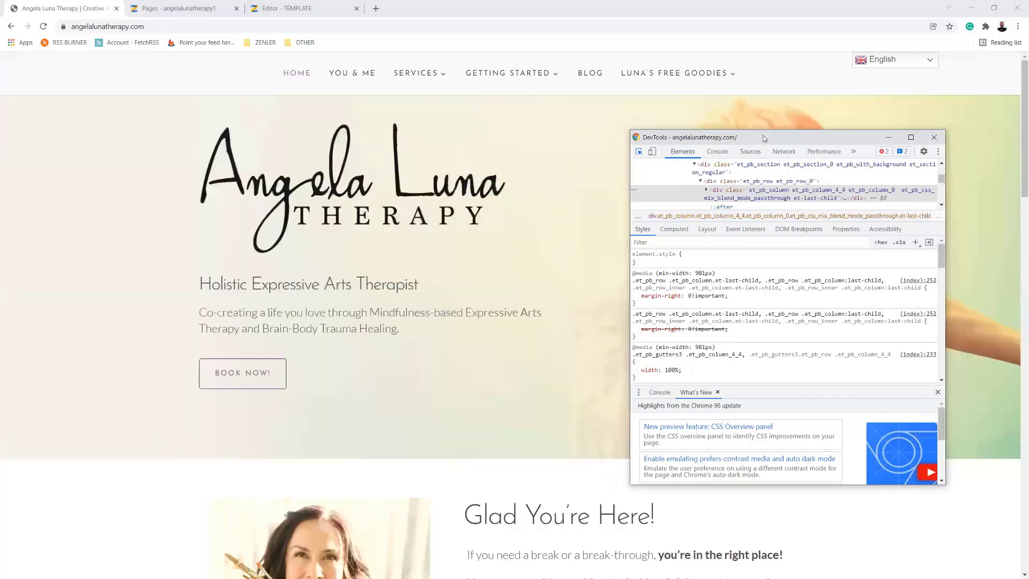
Inspect the hero section's background style and open its source background image in a separate browser tab
{"action": "left_click_drag", "start_coordinate": [764, 139], "coordinate": [802, 129]}
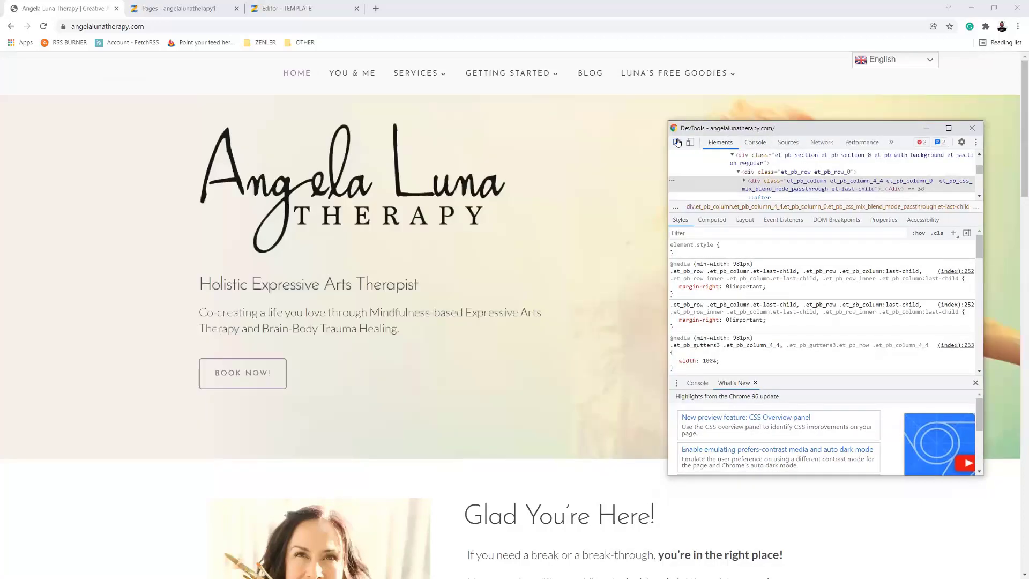
{"action": "left_click", "coordinate": [676, 142]}
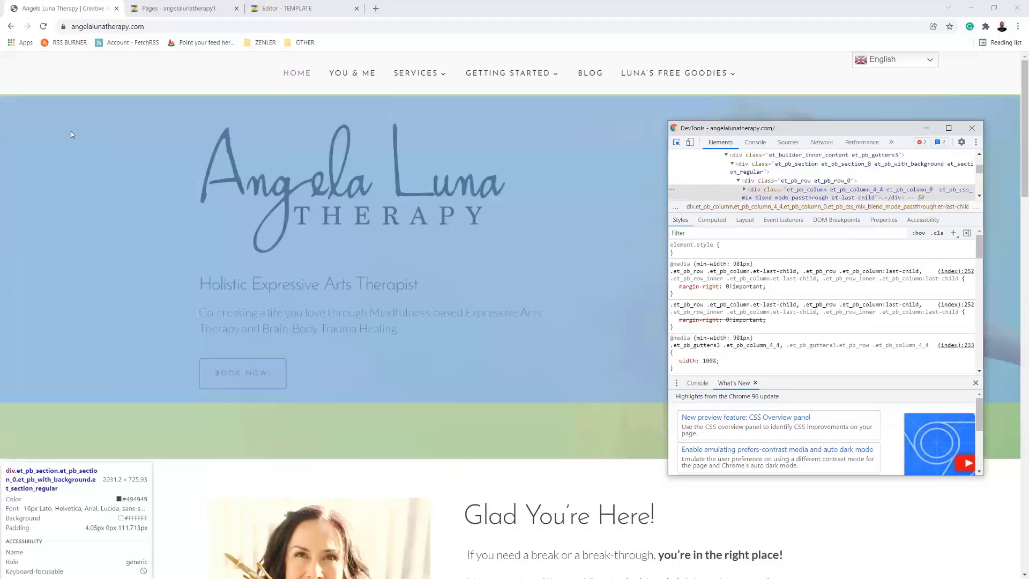
{"action": "left_click", "coordinate": [71, 131]}
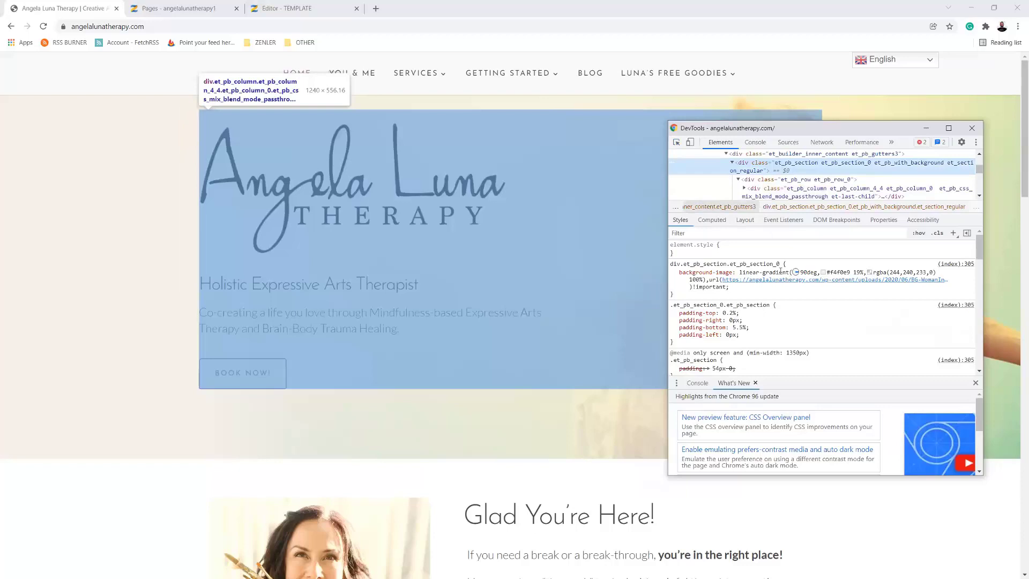
{"action": "mouse_move", "coordinate": [776, 283]}
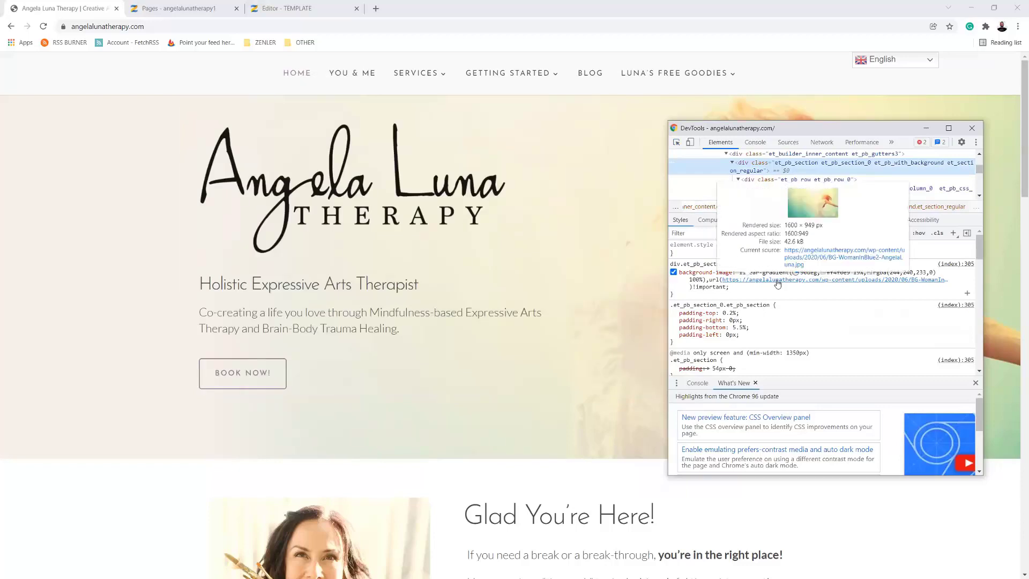
{"action": "left_click", "coordinate": [777, 283]}
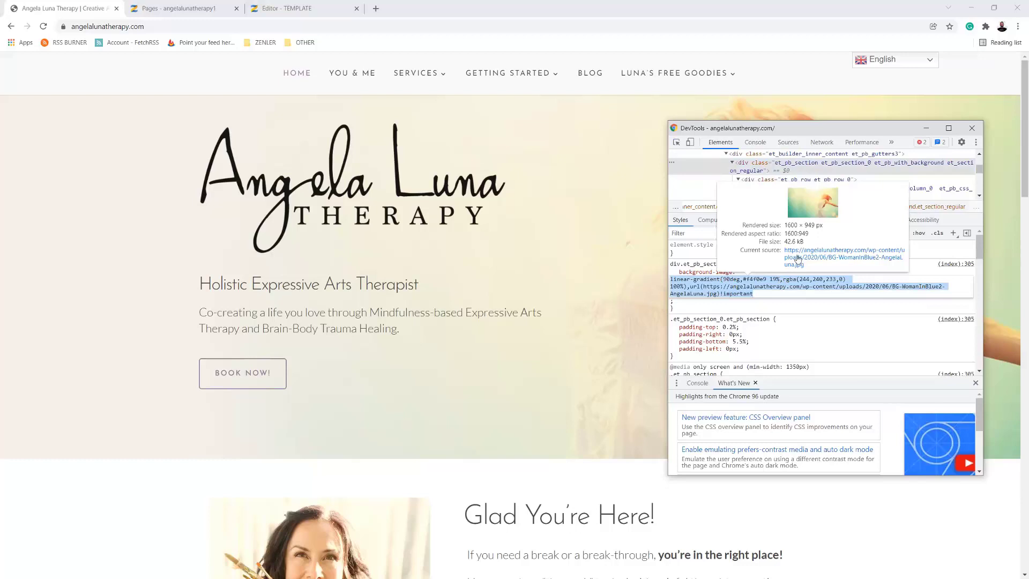
{"action": "left_click", "coordinate": [797, 259]}
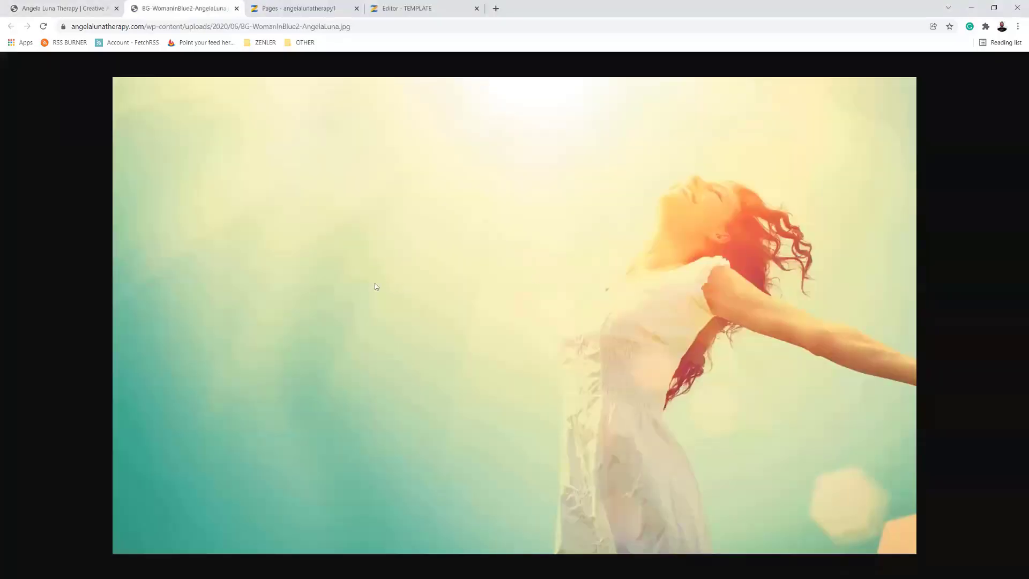
Compare the hero section on the website with its original background image, ending on the image
{"action": "left_click", "coordinate": [87, 12]}
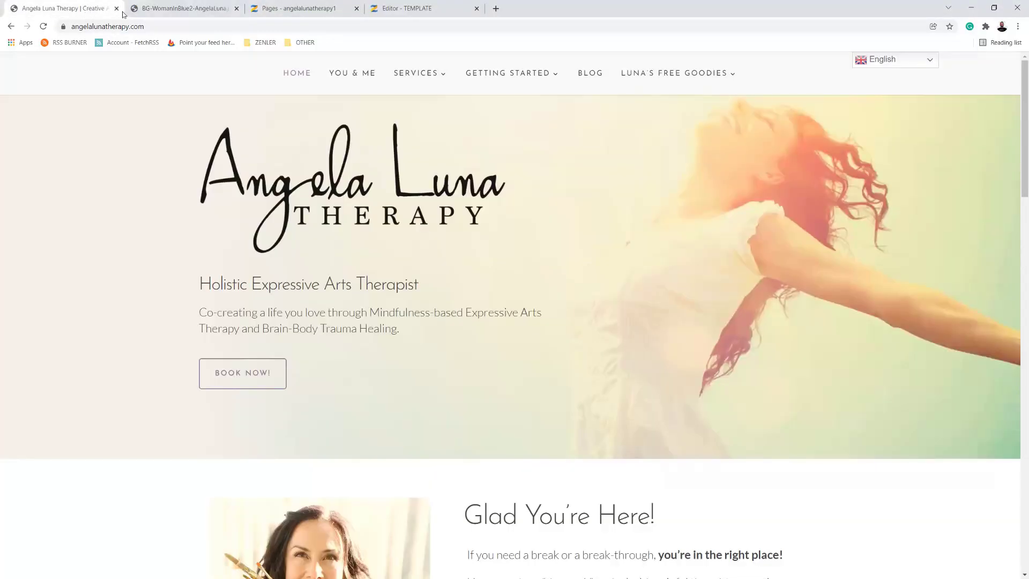
{"action": "left_click", "coordinate": [153, 10]}
{"action": "left_click", "coordinate": [80, 10]}
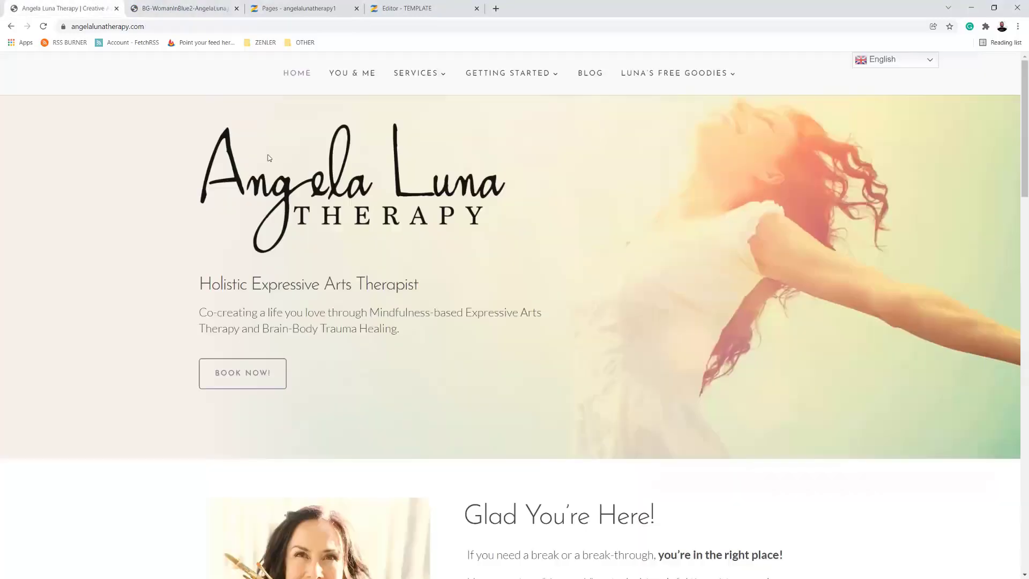
{"action": "left_click", "coordinate": [177, 15]}
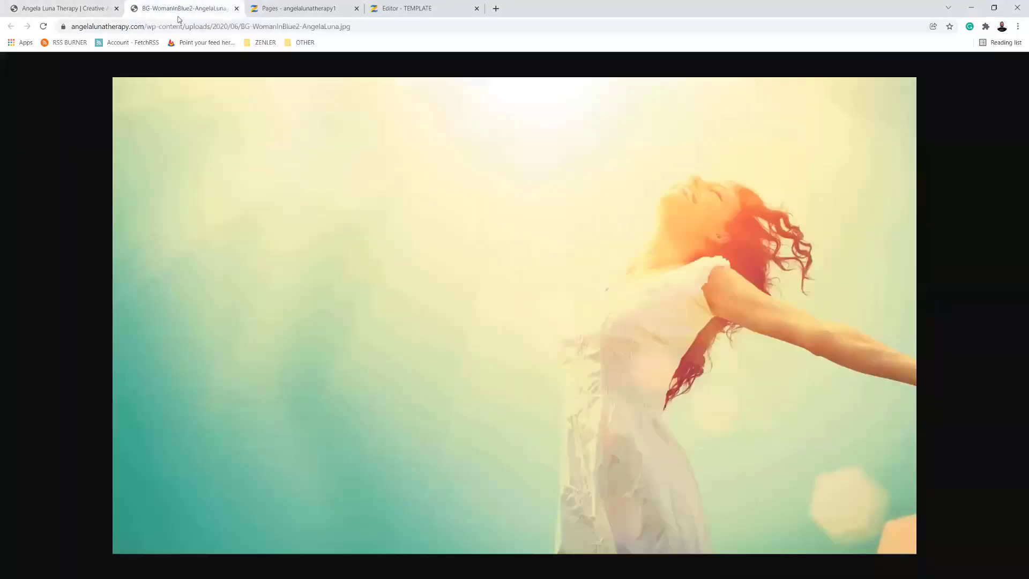
Compare the website's hero with its original background image, check the Angela save folder for that image without saving, and close the image's tab
{"action": "left_click", "coordinate": [105, 7]}
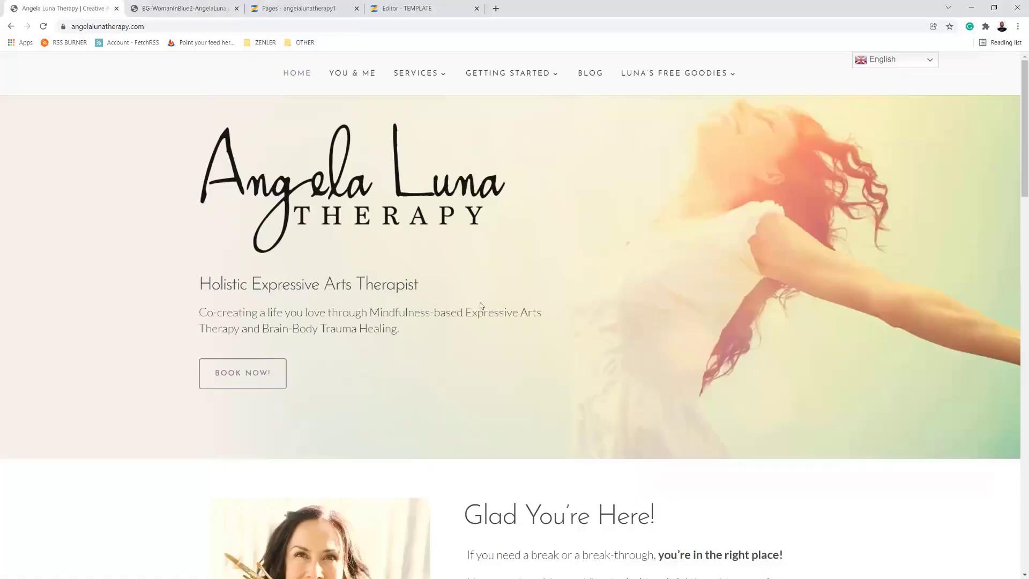
{"action": "left_click", "coordinate": [177, 8]}
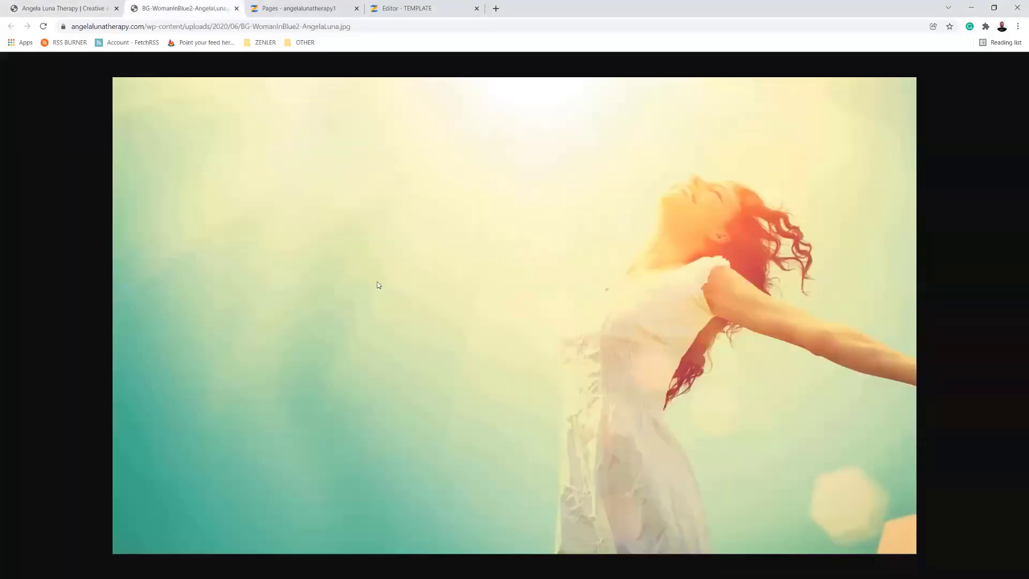
{"action": "right_click", "coordinate": [376, 205]}
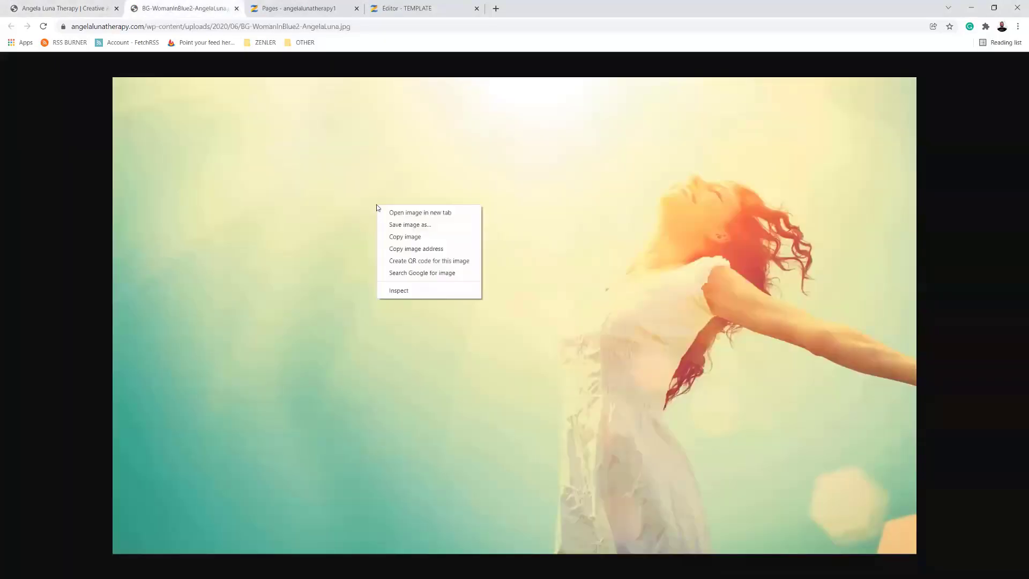
{"action": "left_click", "coordinate": [406, 225]}
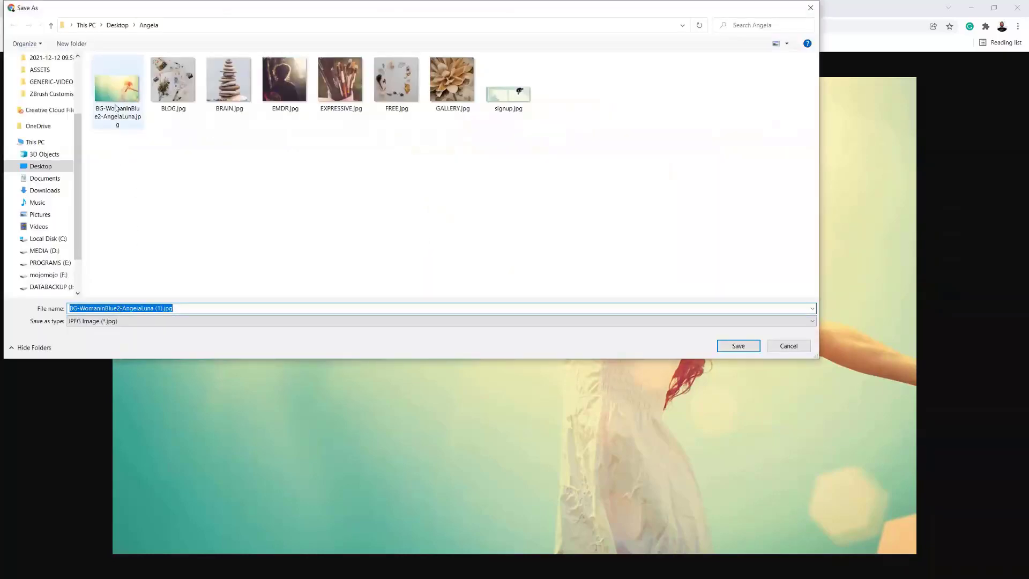
{"action": "left_click", "coordinate": [771, 345]}
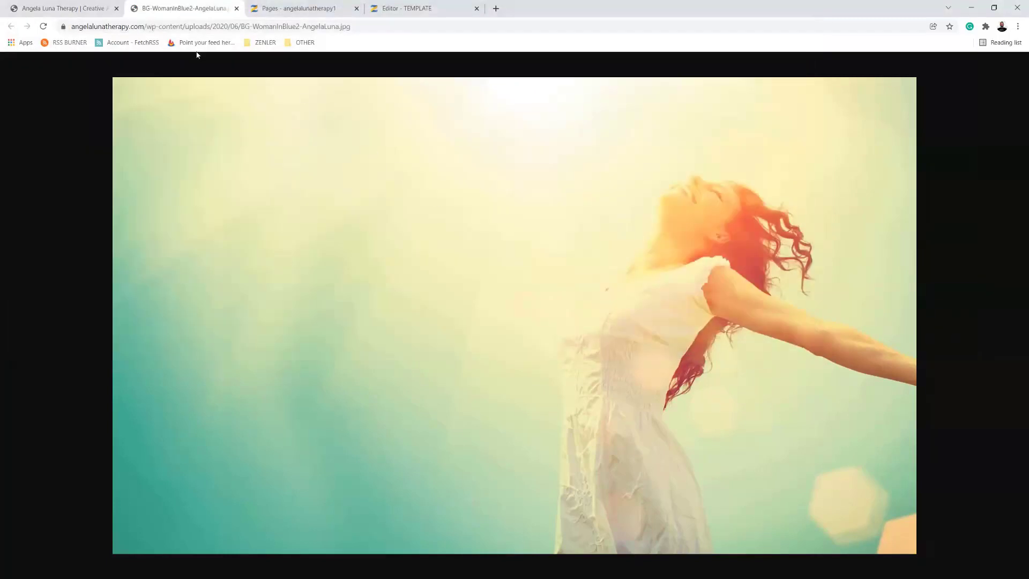
{"action": "left_click", "coordinate": [236, 8]}
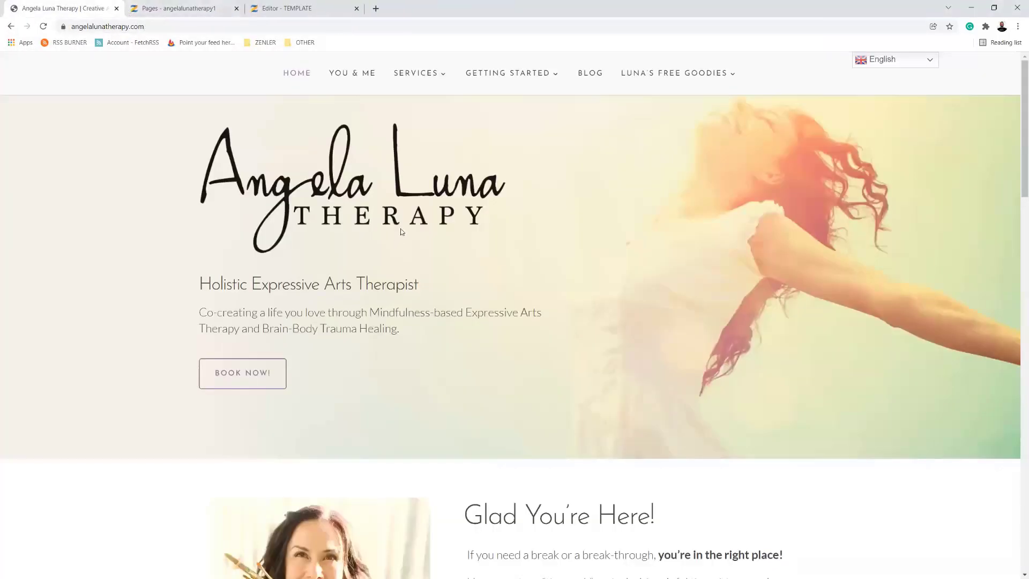
Inspect the logo image in the website's hero section and open its source PNG in a separate browser tab
{"action": "right_click", "coordinate": [683, 177]}
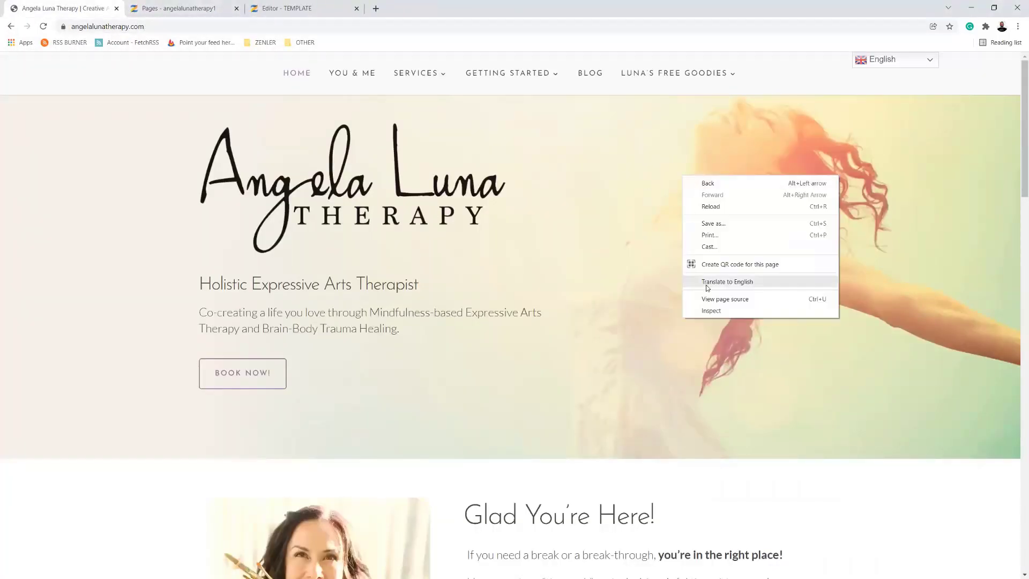
{"action": "left_click", "coordinate": [692, 311]}
{"action": "left_click", "coordinate": [677, 143]}
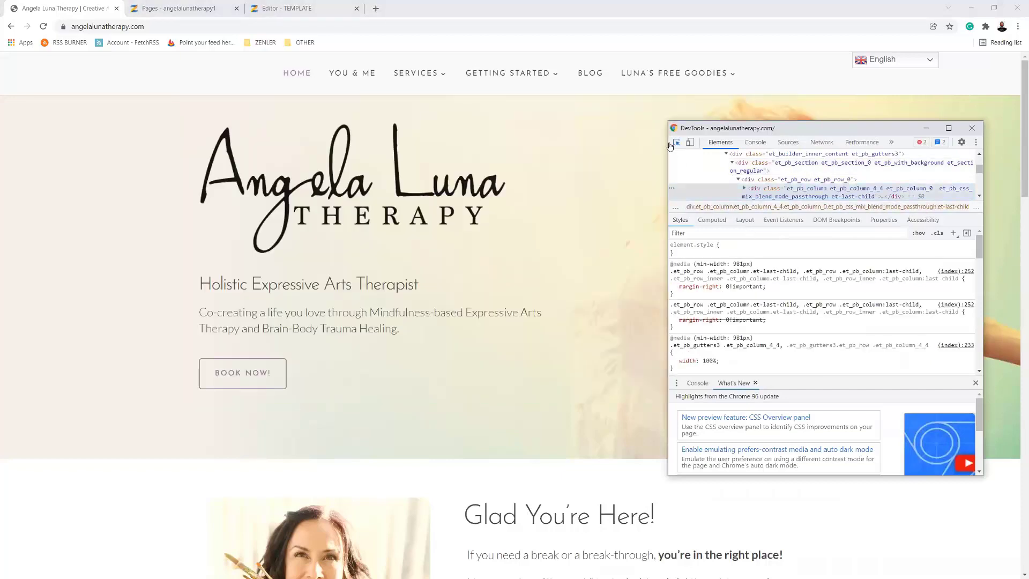
{"action": "left_click", "coordinate": [339, 194]}
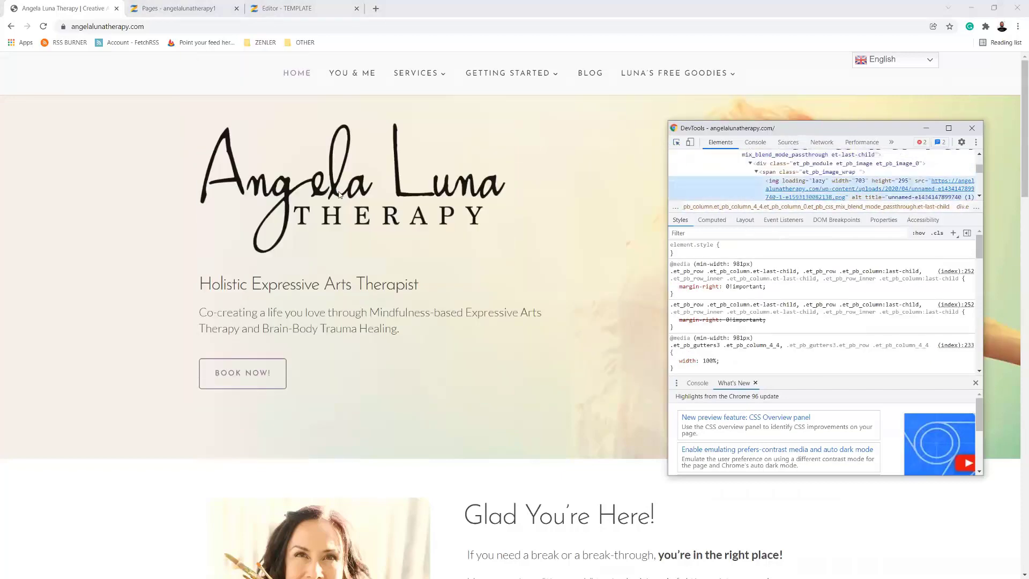
{"action": "mouse_move", "coordinate": [792, 196]}
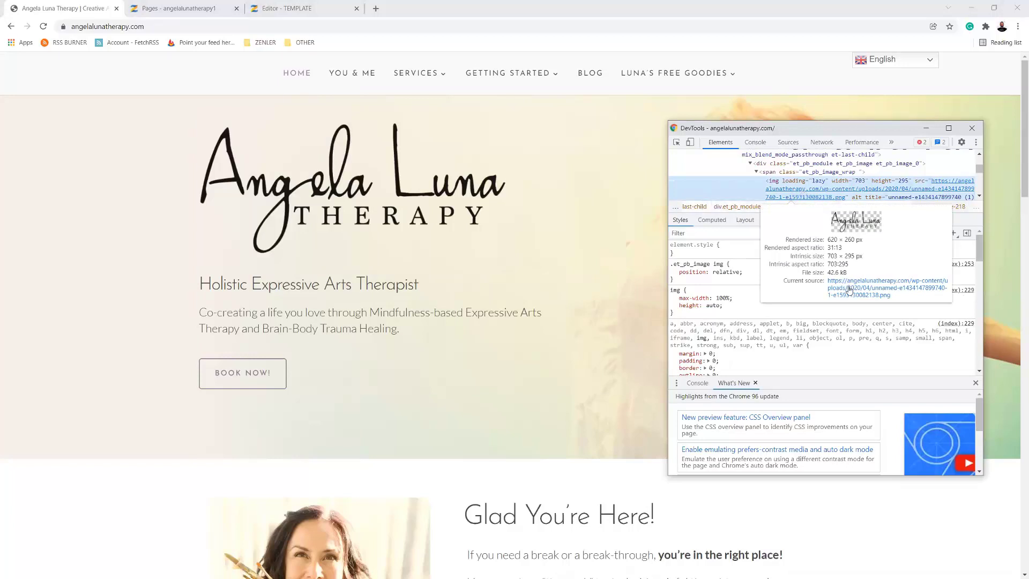
{"action": "left_click", "coordinate": [849, 290]}
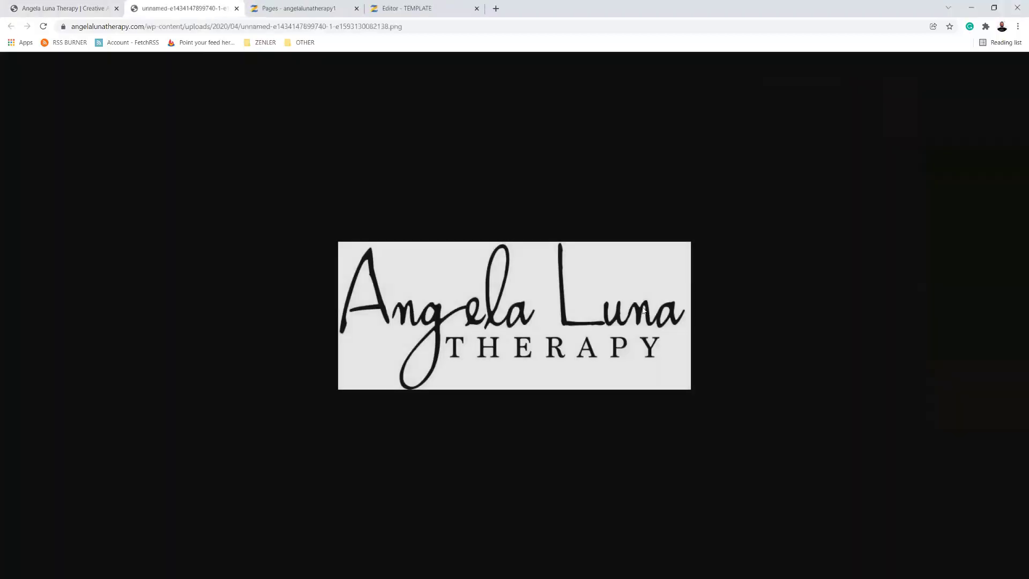
{"action": "right_click", "coordinate": [513, 305]}
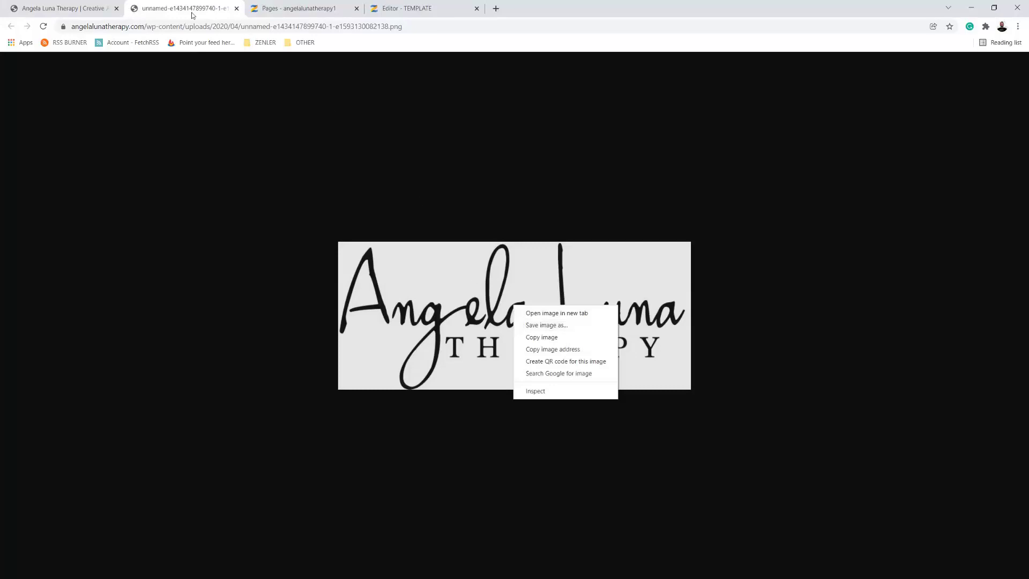
Inspect the portrait photo beside "Glad You're Here!", view its source image in a separate tab, and close that tab
{"action": "left_click", "coordinate": [90, 10]}
{"action": "scroll", "coordinate": [480, 314], "scroll_direction": "down", "scroll_amount": 4}
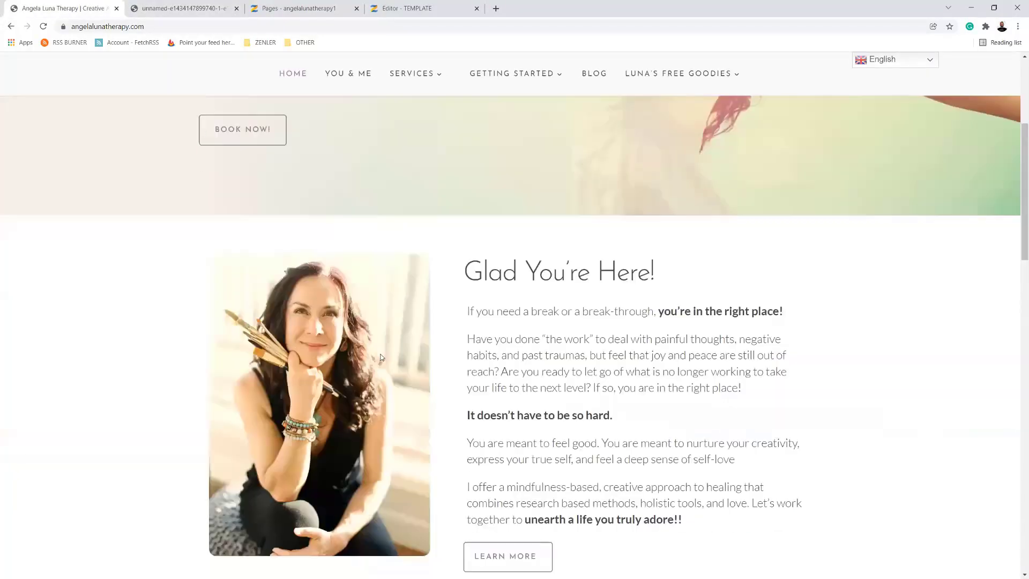
{"action": "right_click", "coordinate": [354, 327]}
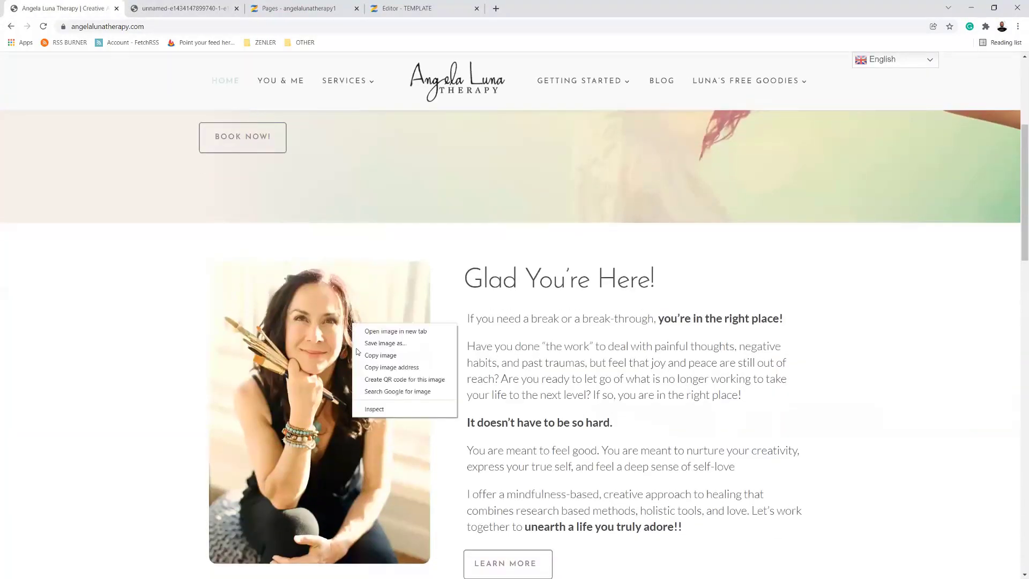
{"action": "left_click", "coordinate": [367, 410]}
{"action": "left_click", "coordinate": [676, 142]}
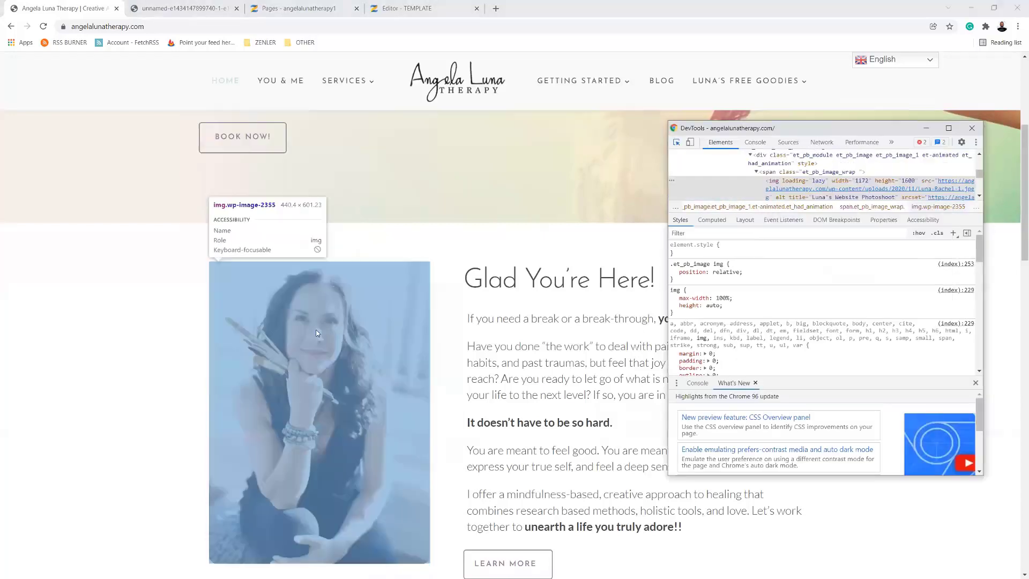
{"action": "left_click", "coordinate": [316, 334]}
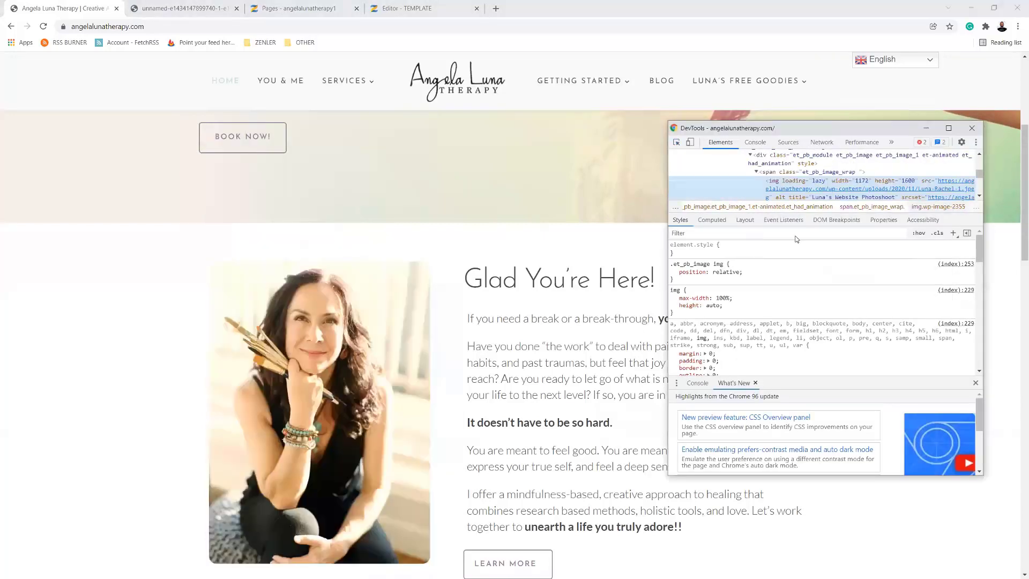
{"action": "left_click", "coordinate": [848, 200]}
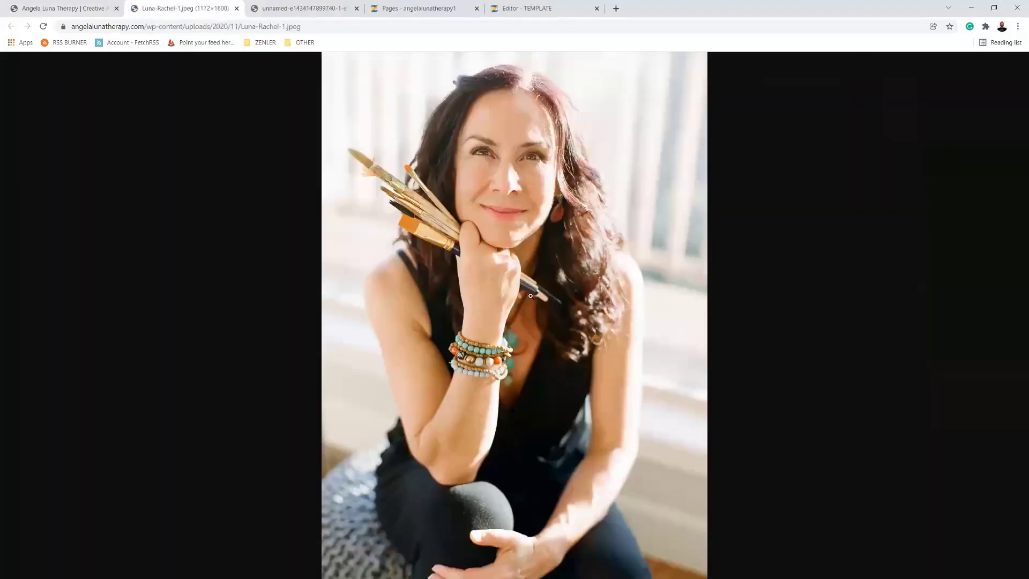
{"action": "right_click", "coordinate": [437, 171]}
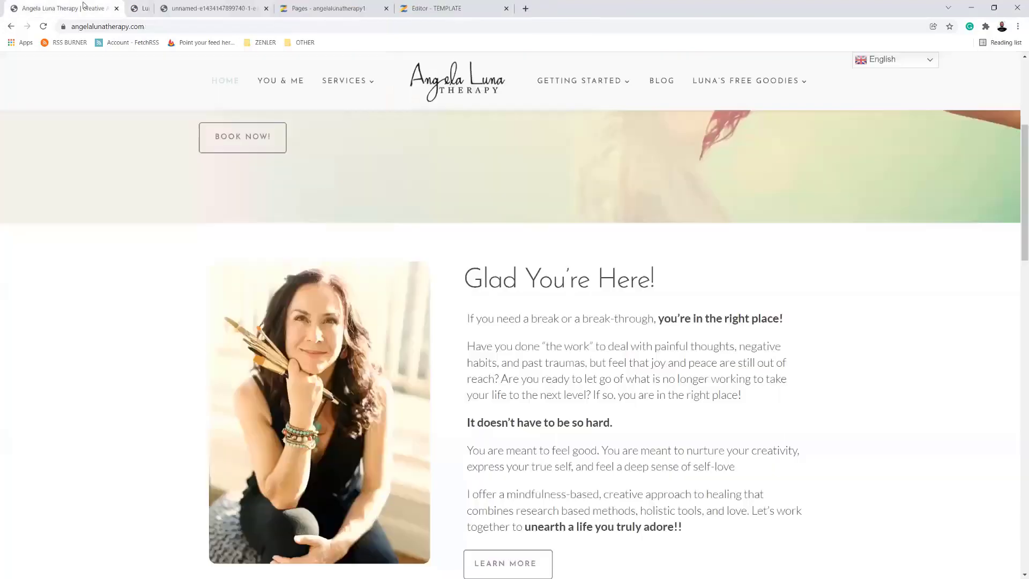
{"action": "left_click", "coordinate": [236, 9]}
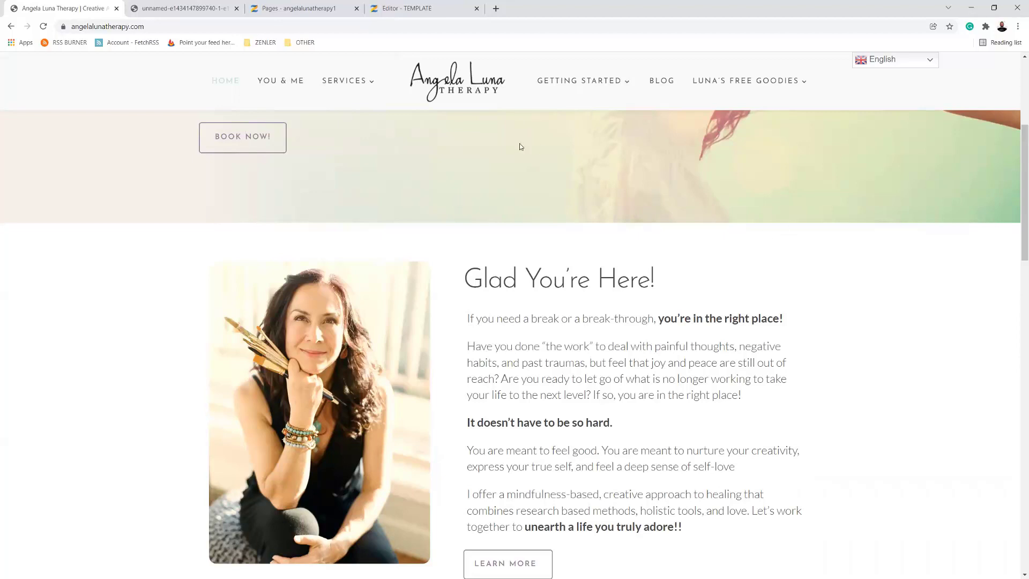
{"action": "scroll", "coordinate": [514, 198], "scroll_direction": "up", "scroll_amount": 5}
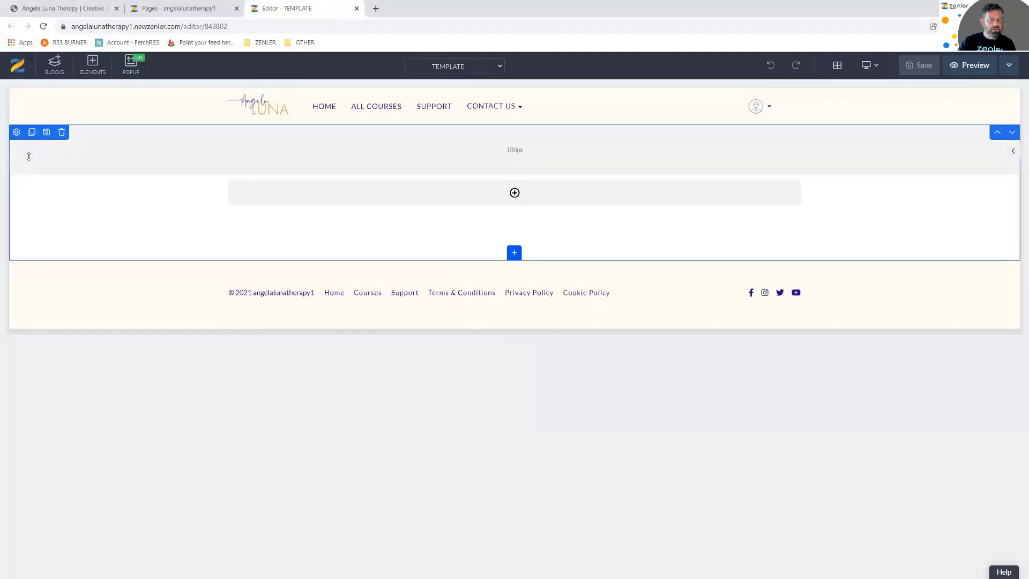
{"action": "left_click", "coordinate": [32, 132]}
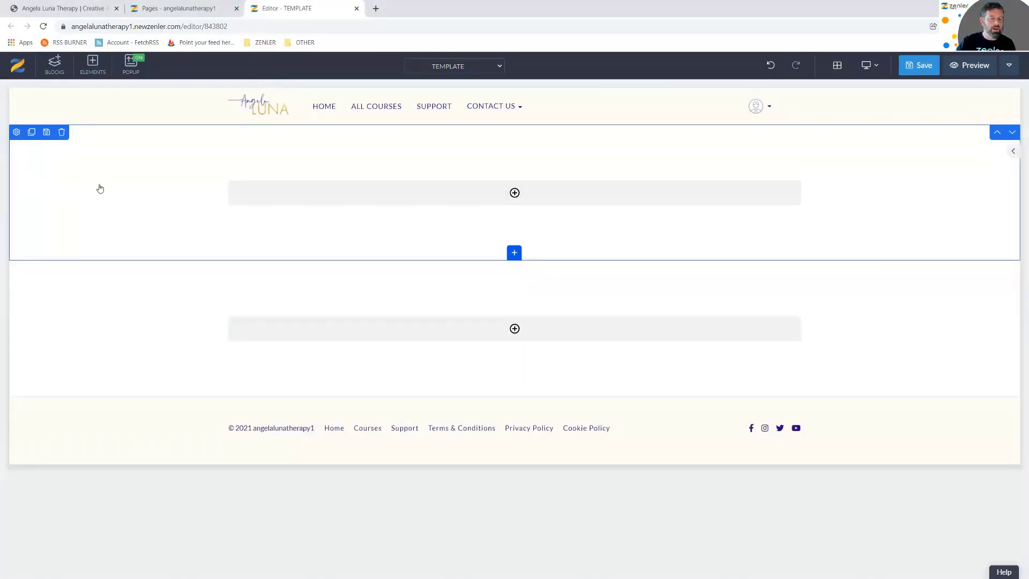
{"action": "left_click", "coordinate": [16, 132]}
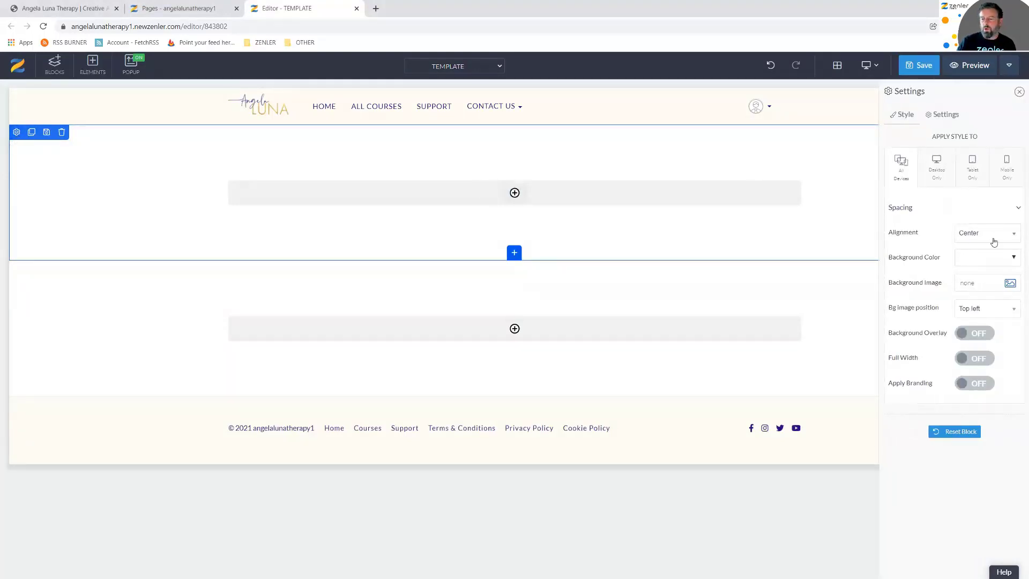
{"action": "left_click", "coordinate": [1000, 286]}
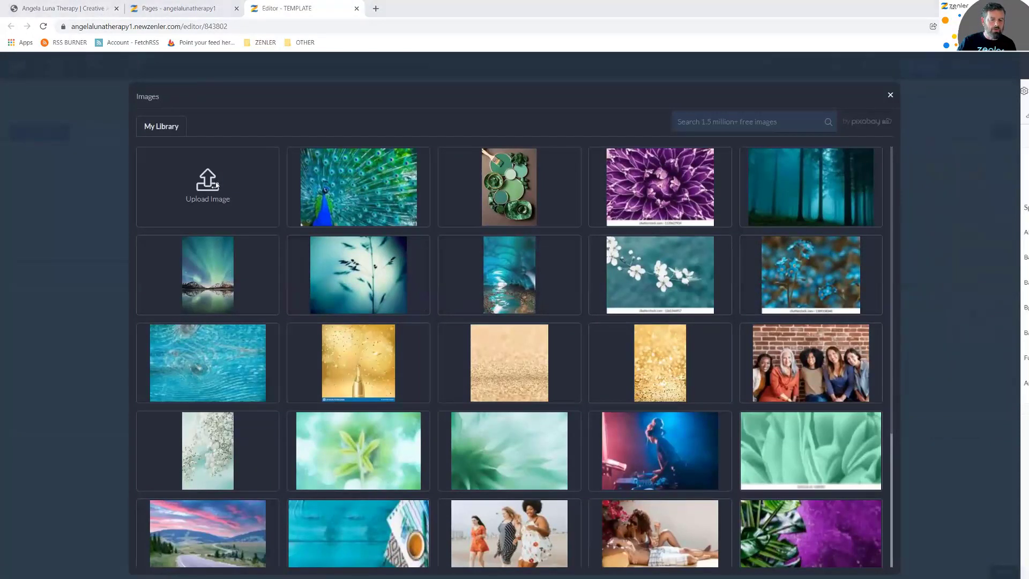
{"action": "left_click", "coordinate": [209, 185]}
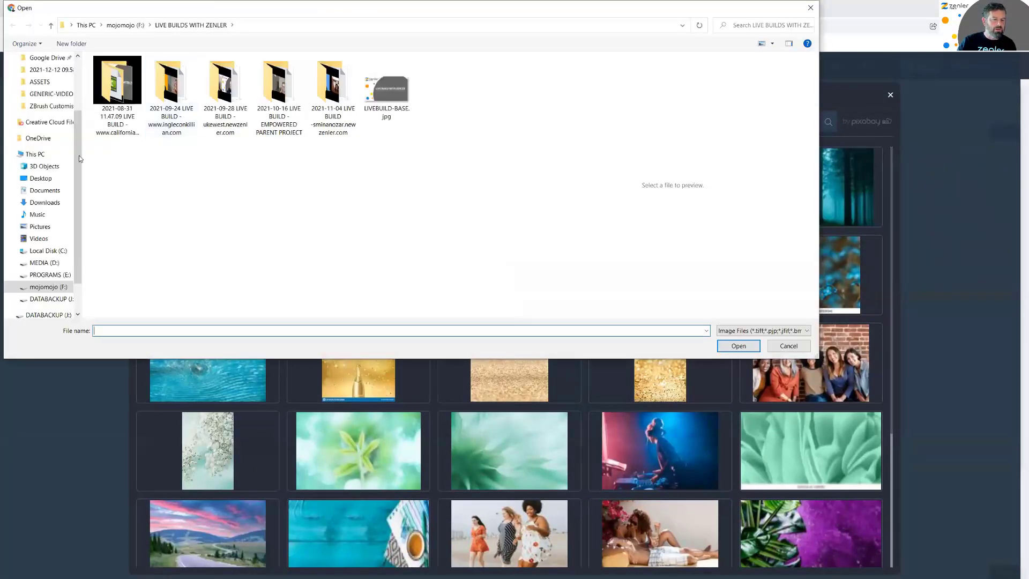
{"action": "left_click", "coordinate": [41, 179]}
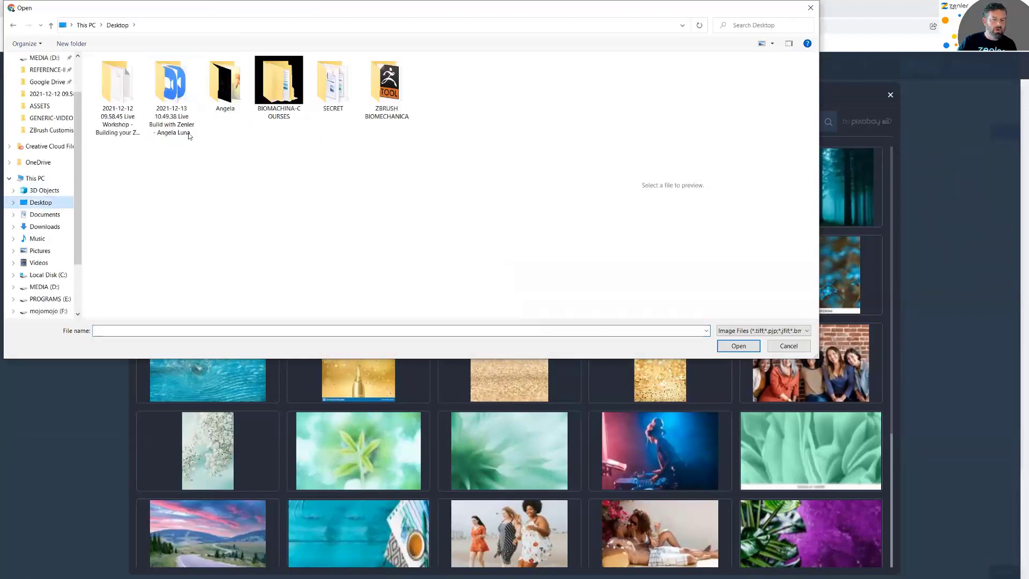
{"action": "double_click", "coordinate": [225, 83]}
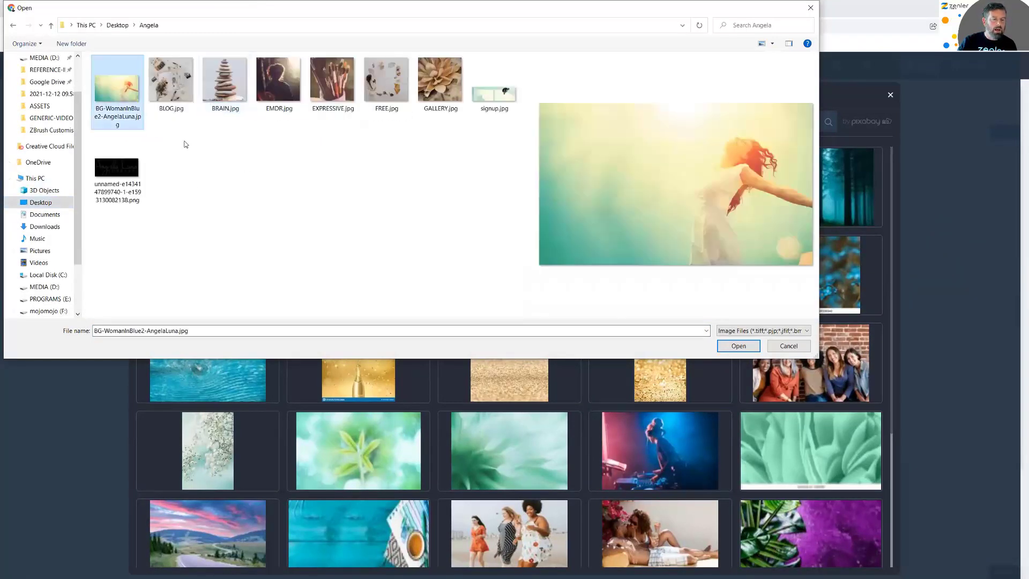
{"action": "left_click", "coordinate": [738, 346]}
{"action": "left_click", "coordinate": [369, 341]}
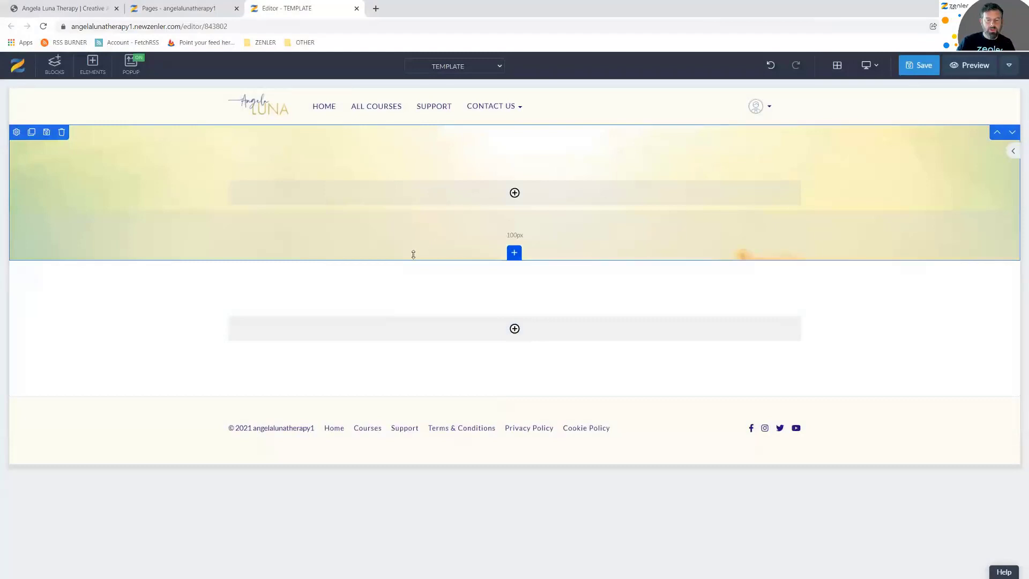
Increase the hero block's top and bottom spacing, the bottom to about 172 px, and add a row with two 50% columns
{"action": "left_click_drag", "start_coordinate": [413, 255], "coordinate": [416, 286]}
{"action": "left_click_drag", "start_coordinate": [333, 165], "coordinate": [334, 205]}
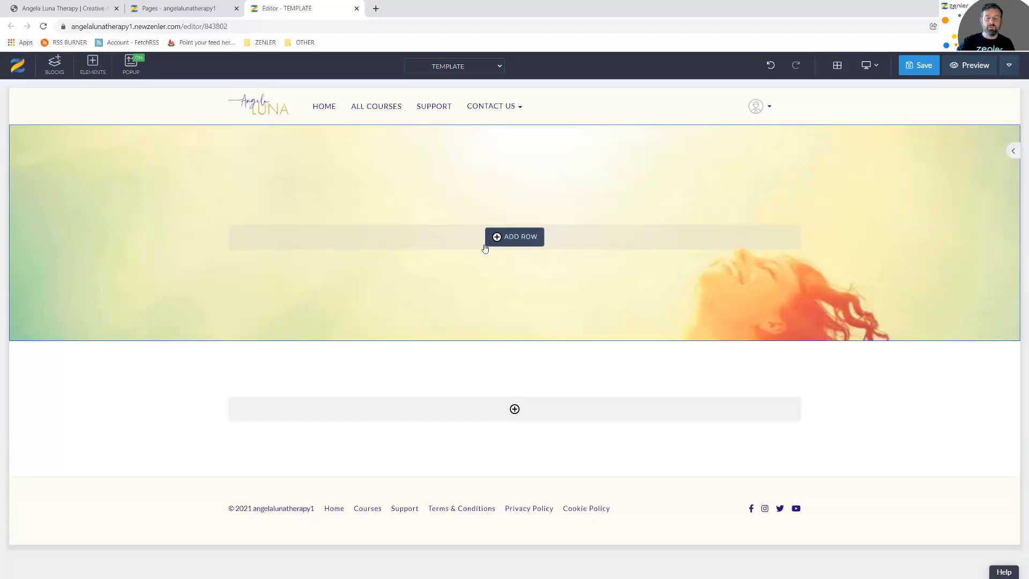
{"action": "left_click", "coordinate": [519, 241]}
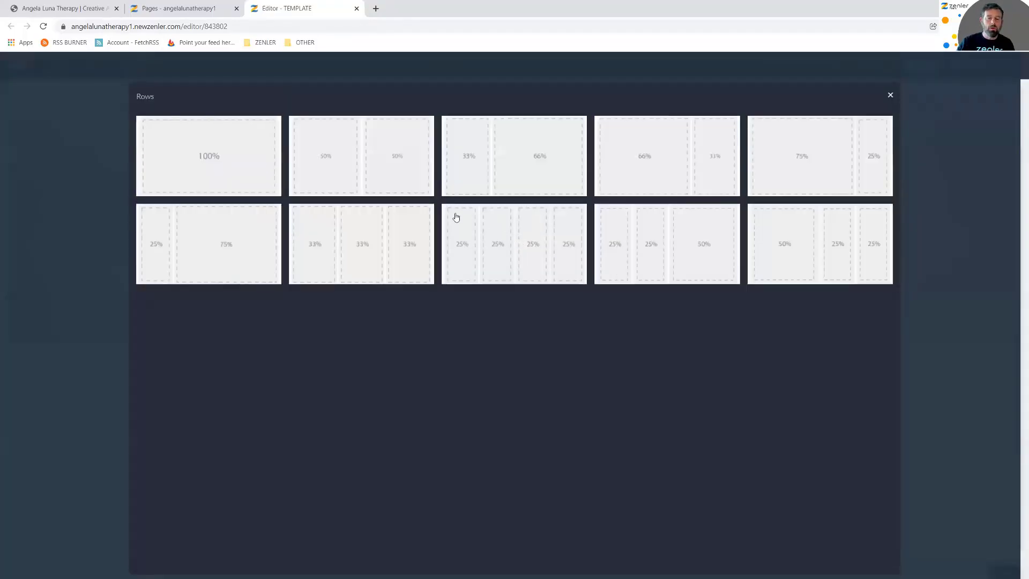
{"action": "left_click", "coordinate": [378, 164]}
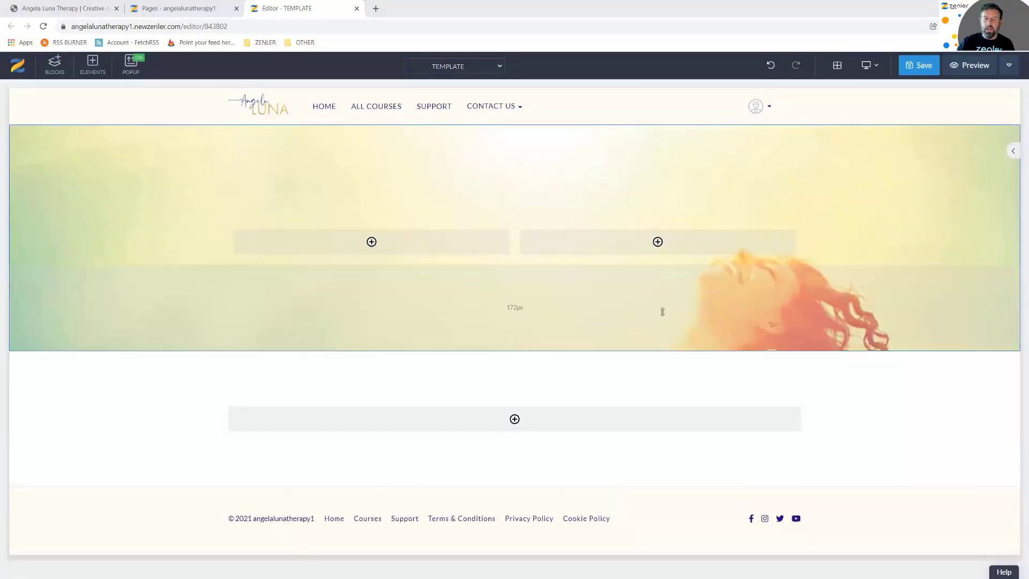
{"action": "left_click", "coordinate": [369, 243]}
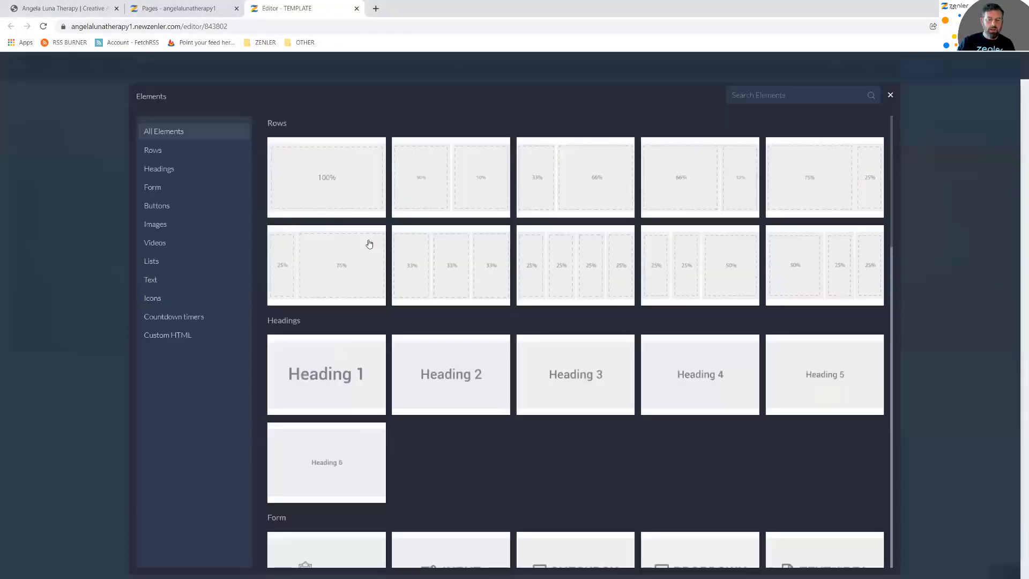
{"action": "left_click", "coordinate": [161, 224]}
{"action": "left_click", "coordinate": [337, 190]}
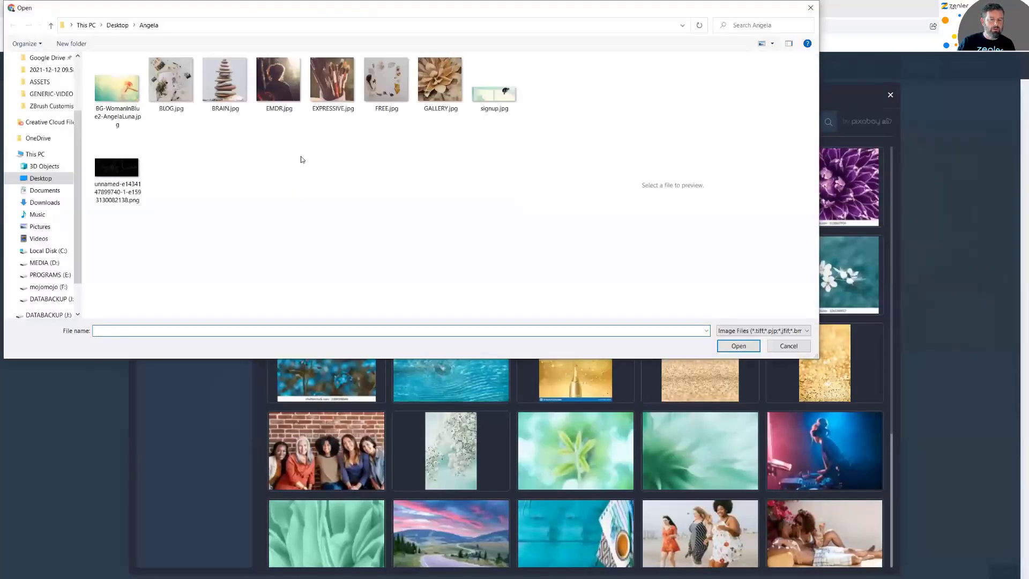
{"action": "left_click", "coordinate": [117, 171]}
{"action": "left_click", "coordinate": [737, 345]}
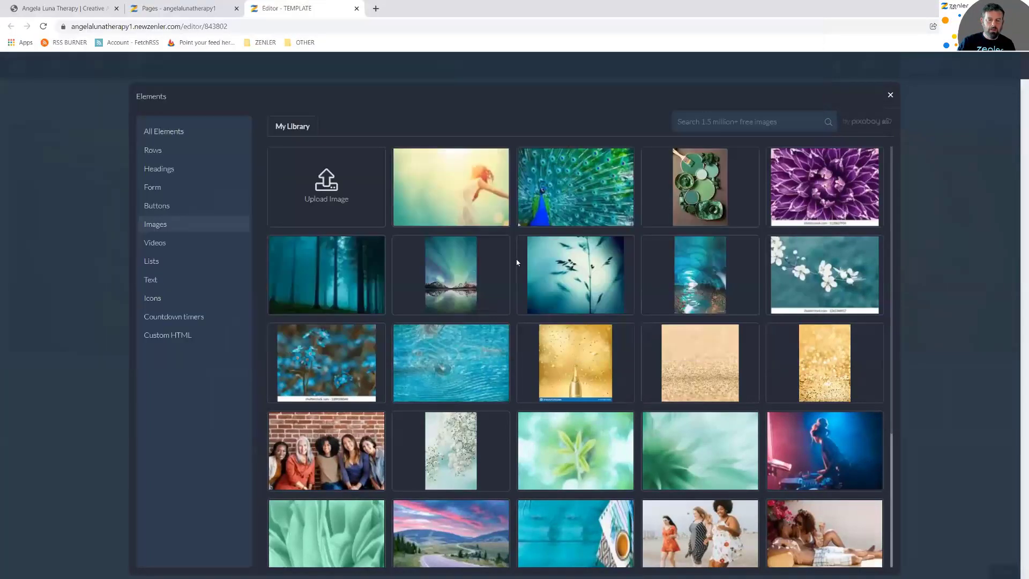
{"action": "left_click", "coordinate": [346, 332]}
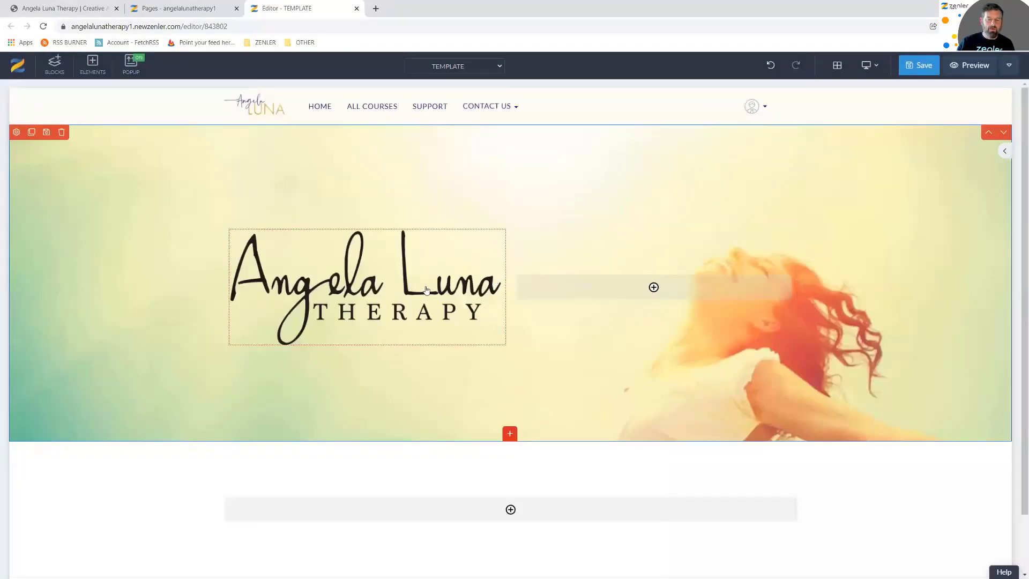
{"action": "left_click", "coordinate": [380, 321]}
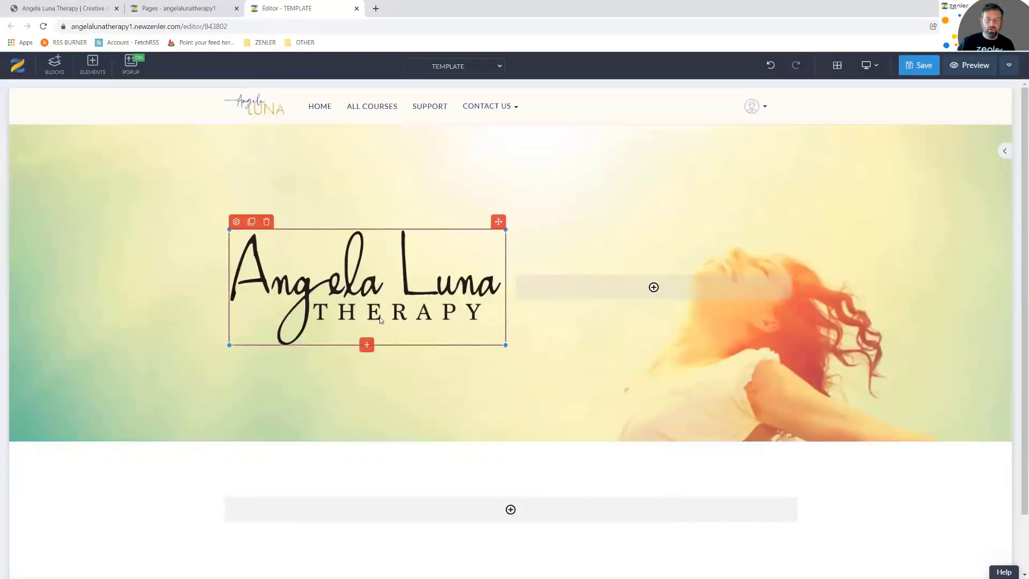
Add a Heading 1 element below the hero logo and set its font to Josefin Sans in the Light style
{"action": "left_click", "coordinate": [366, 348]}
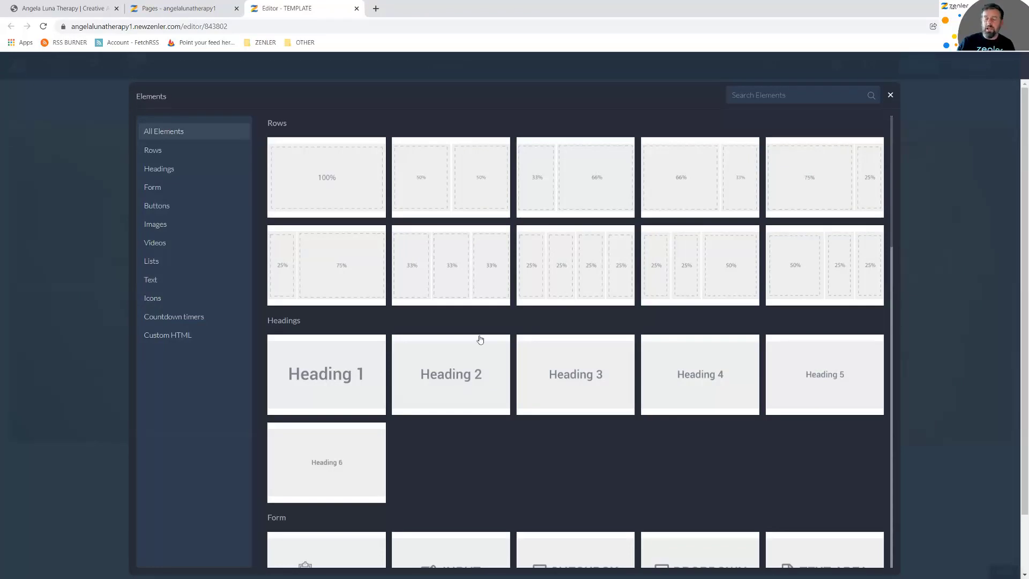
{"action": "left_click", "coordinate": [322, 376]}
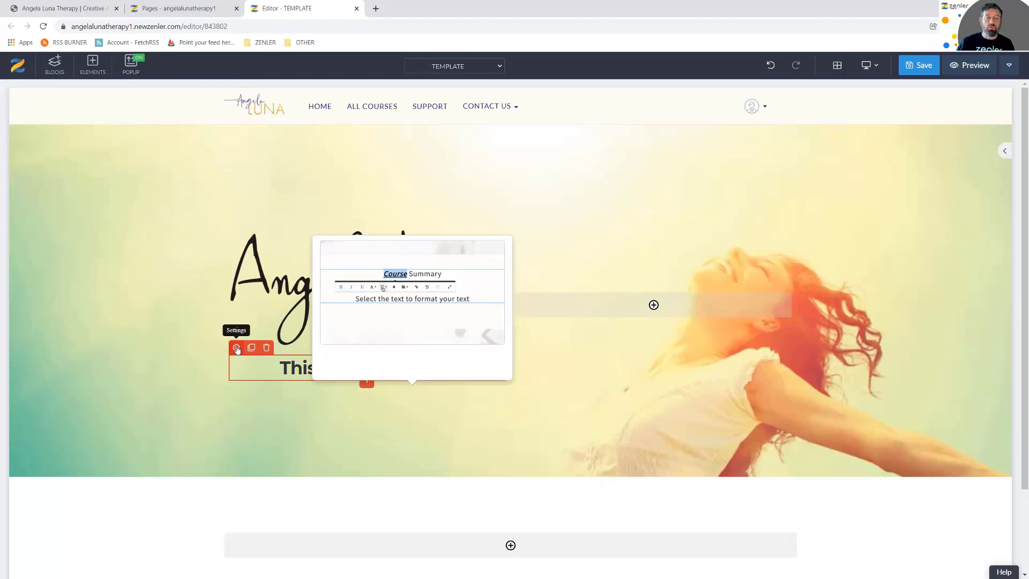
{"action": "left_click", "coordinate": [236, 348]}
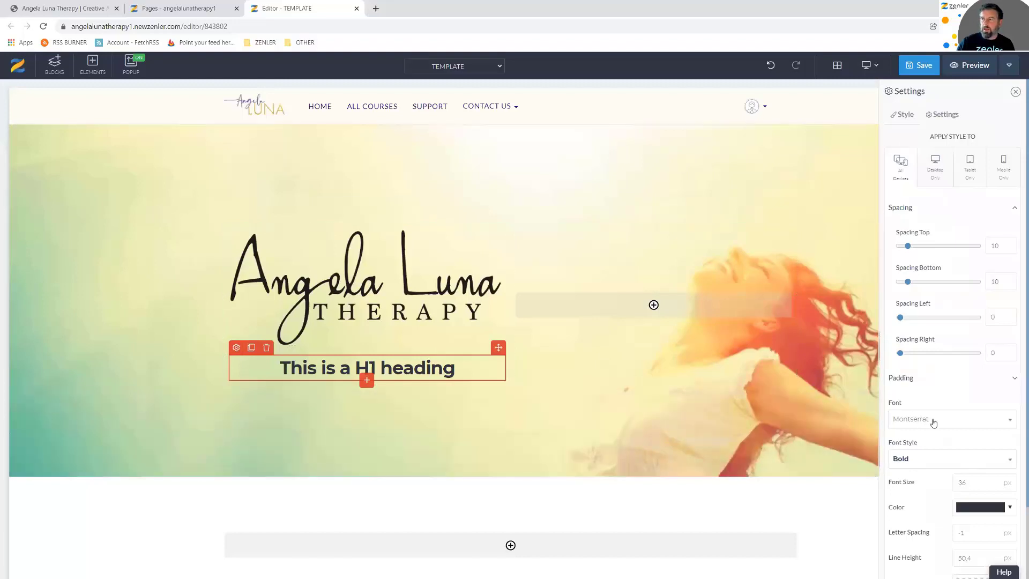
{"action": "left_click", "coordinate": [933, 423]}
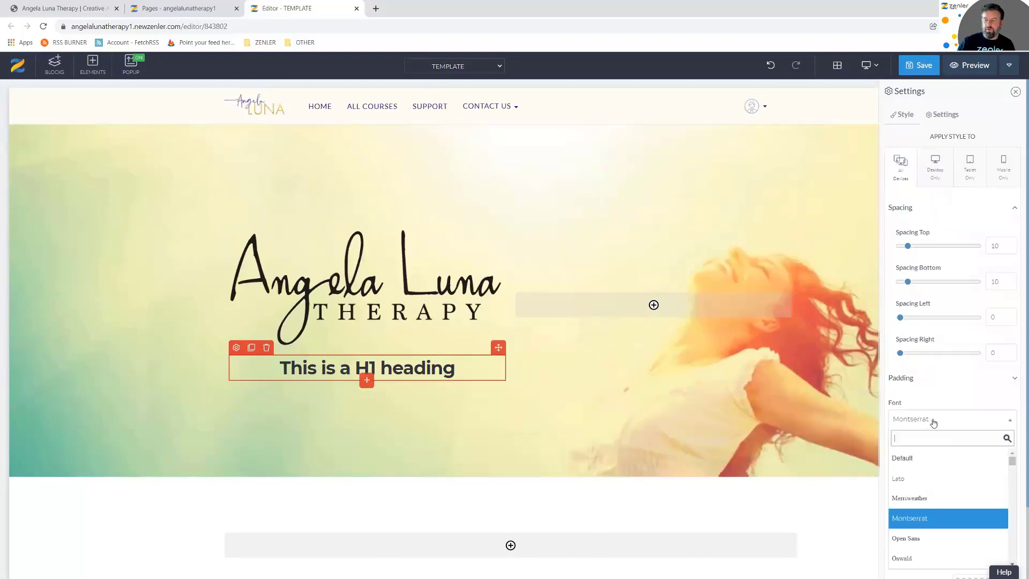
{"action": "type", "text": "jo"}
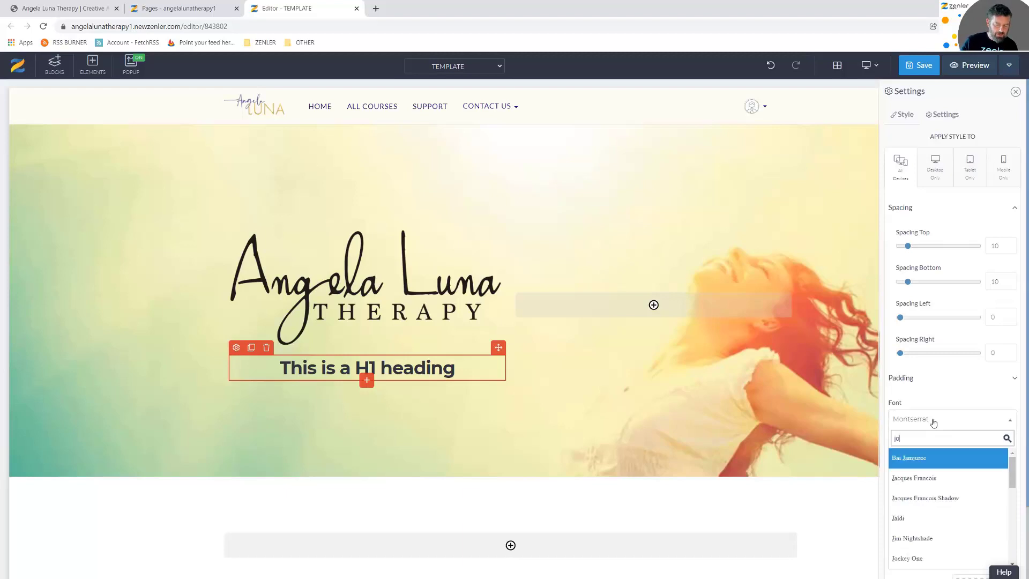
{"action": "type", "text": "s"}
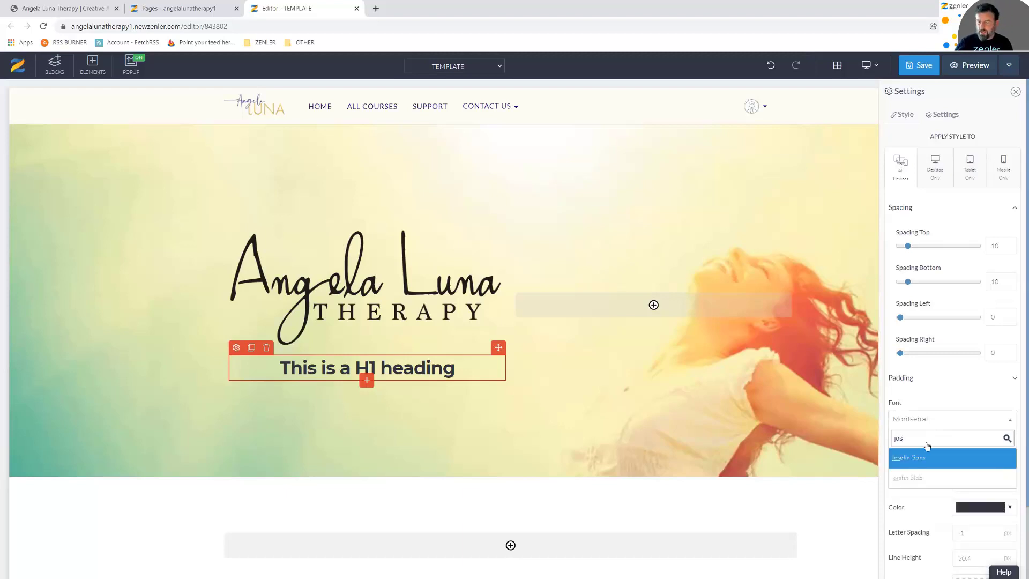
{"action": "left_click", "coordinate": [914, 462]}
{"action": "scroll", "coordinate": [914, 463], "scroll_direction": "down", "scroll_amount": 2}
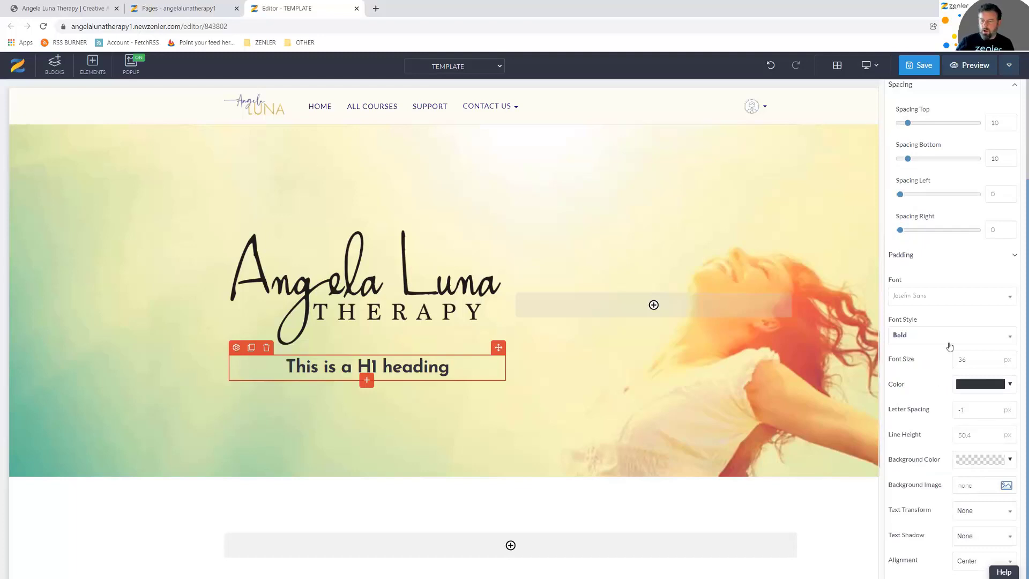
{"action": "left_click", "coordinate": [974, 340]}
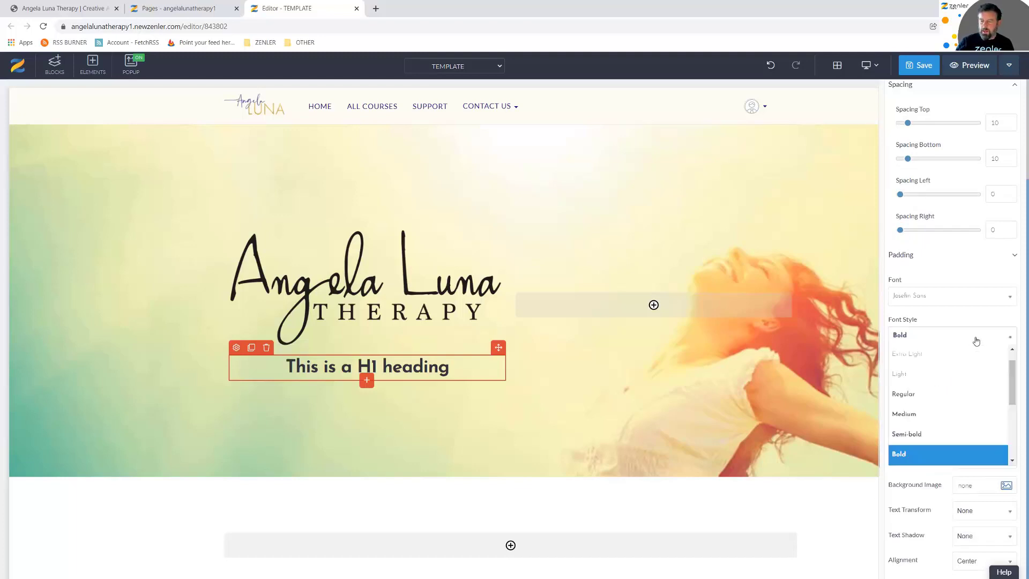
{"action": "left_click", "coordinate": [915, 378]}
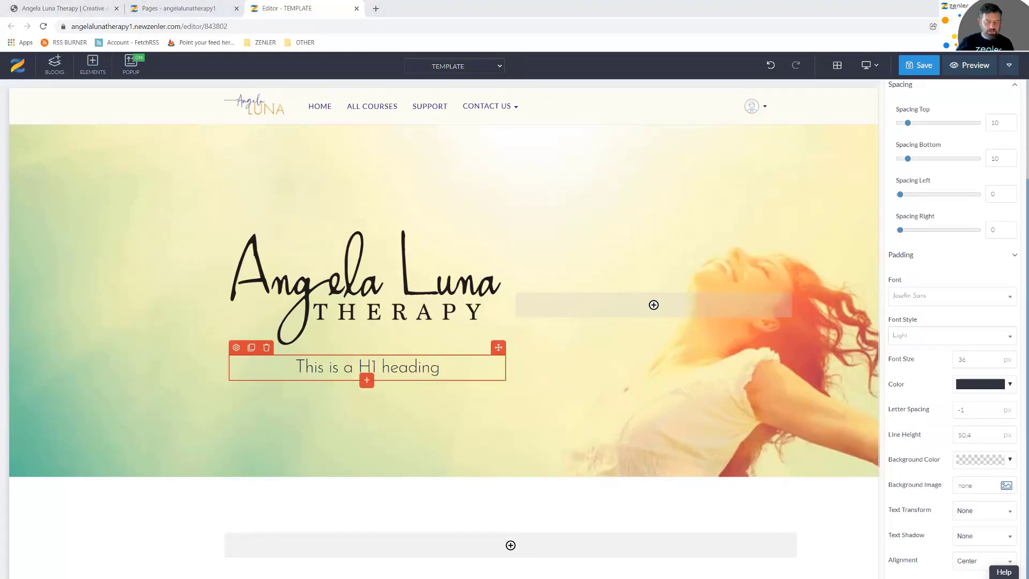
Replace the placeholder heading text with "Holistic Expressive Arts Therapist"
{"action": "left_click", "coordinate": [419, 368]}
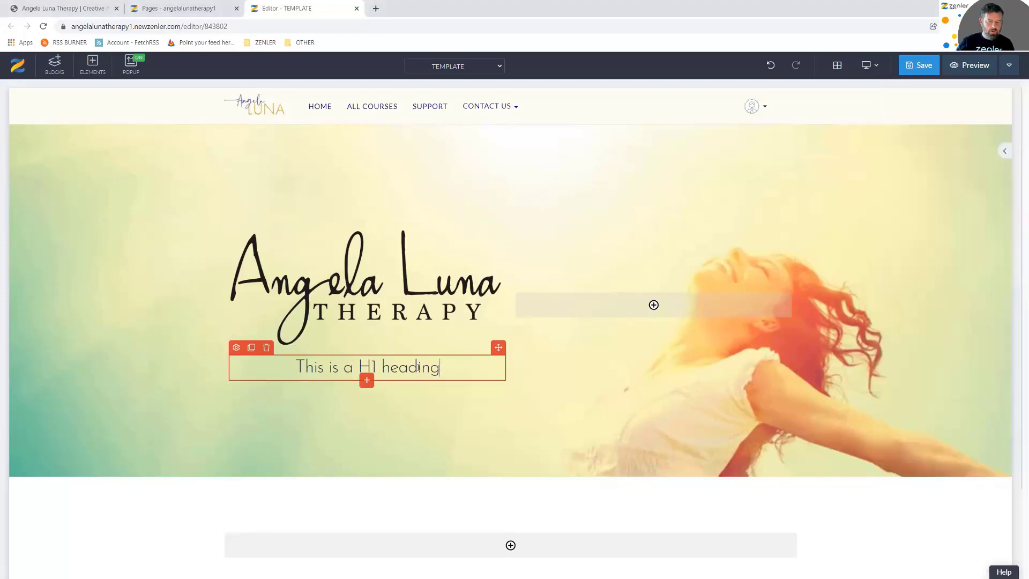
{"action": "left_click_drag", "start_coordinate": [419, 367], "coordinate": [283, 368]}
{"action": "type", "text": "Holistic Expressive Arts Therapist"}
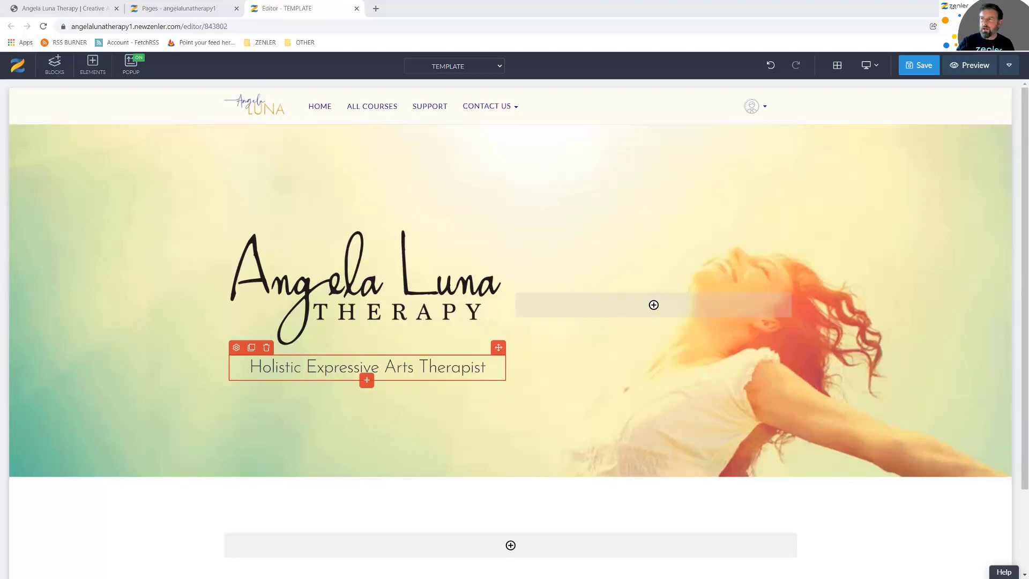
Switch to the WordPad notes, move the h3 colour code #494949 onto its own line and copy it
{"action": "key", "text": "alt+Tab"}
{"action": "double_click", "coordinate": [682, 266]}
{"action": "left_click_drag", "start_coordinate": [674, 266], "coordinate": [672, 266]}
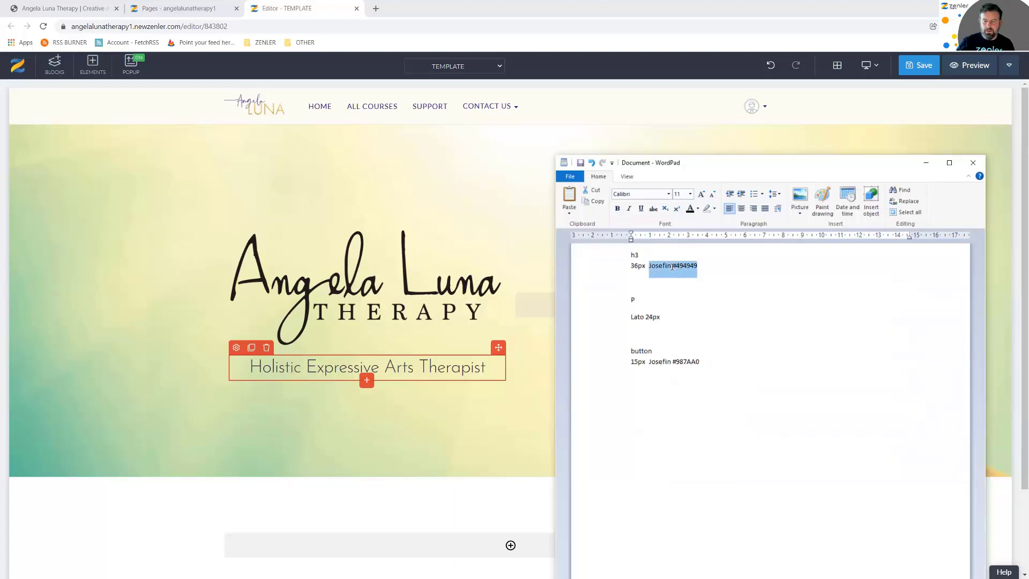
{"action": "left_click", "coordinate": [674, 267]}
{"action": "key", "text": "Return"}
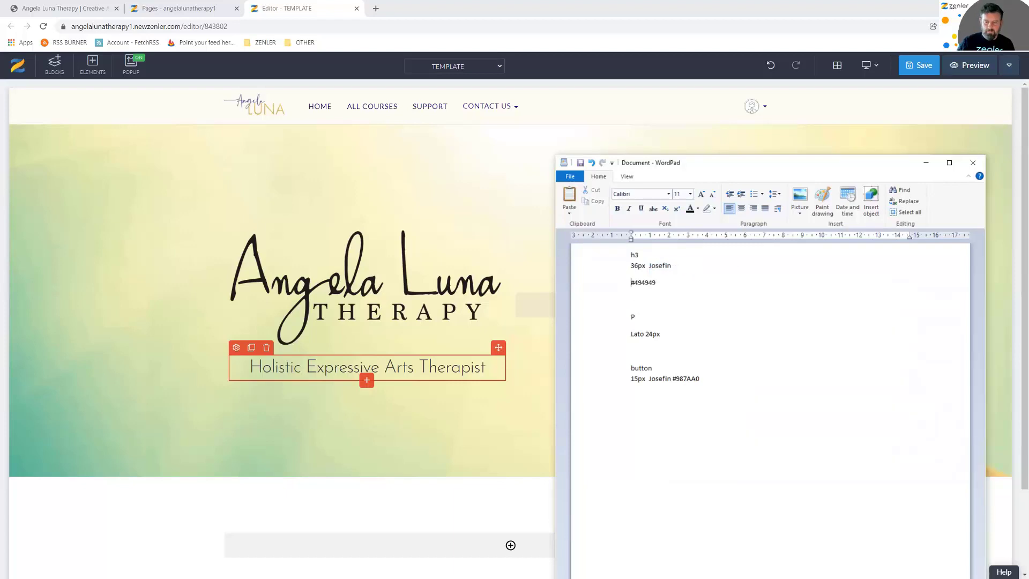
{"action": "left_click_drag", "start_coordinate": [658, 282], "coordinate": [625, 288]}
{"action": "key", "text": "ctrl+c"}
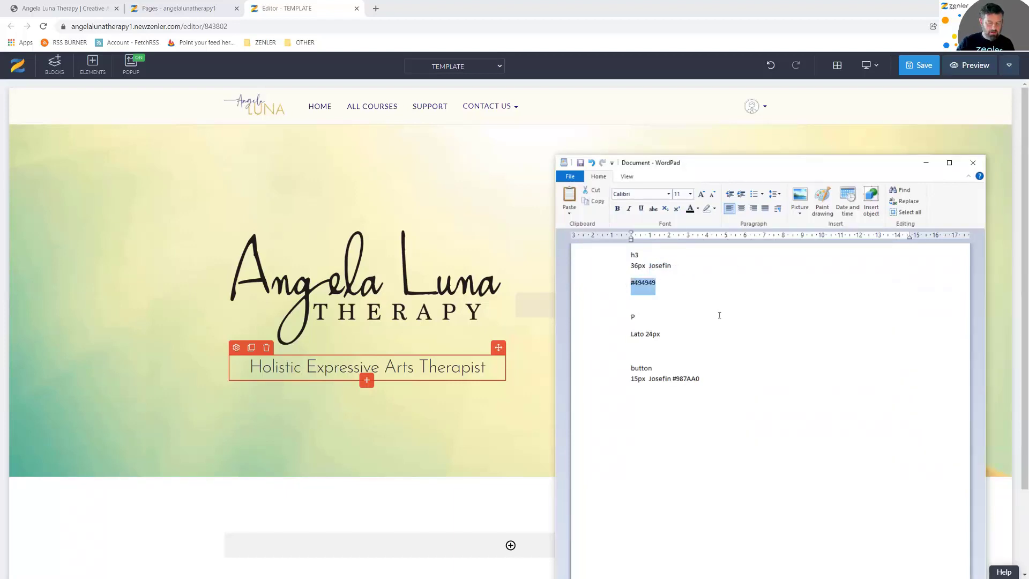
{"action": "left_click_drag", "start_coordinate": [708, 172], "coordinate": [723, 188]}
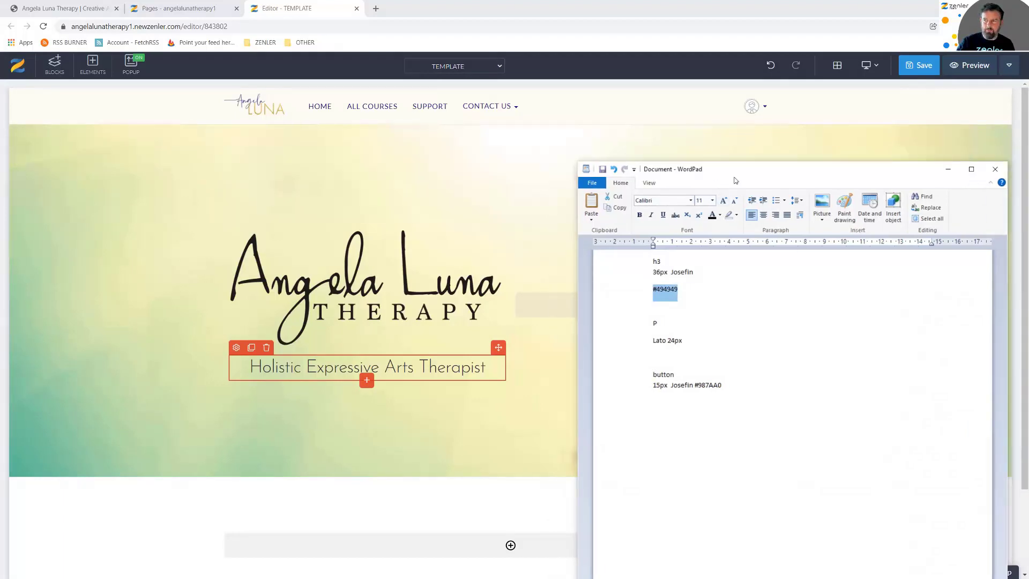
Return to the page editor and set the hero heading's text colour to the copied #494949
{"action": "key", "text": "alt+Tab"}
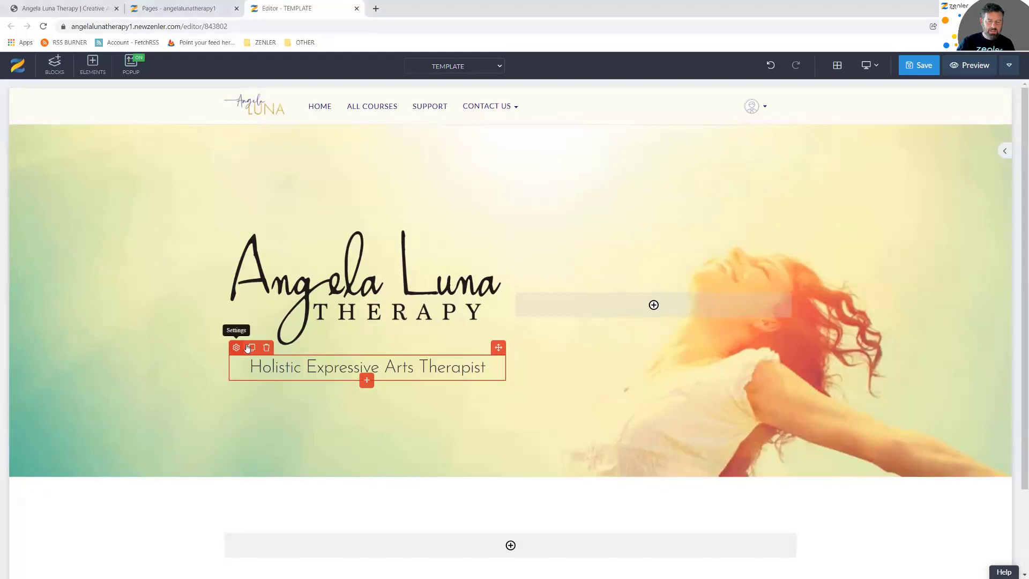
{"action": "left_click", "coordinate": [245, 347]}
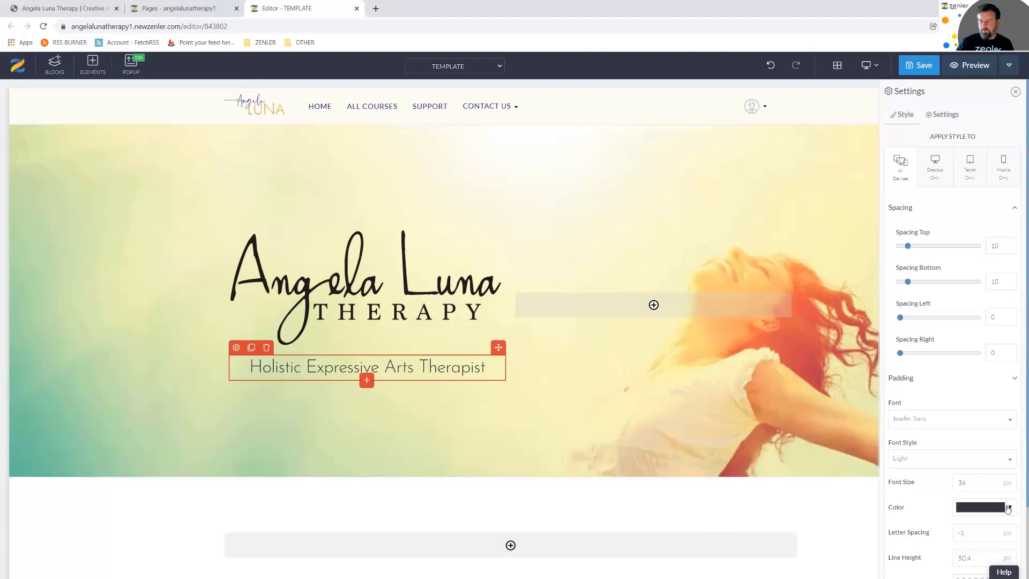
{"action": "left_click", "coordinate": [1009, 508]}
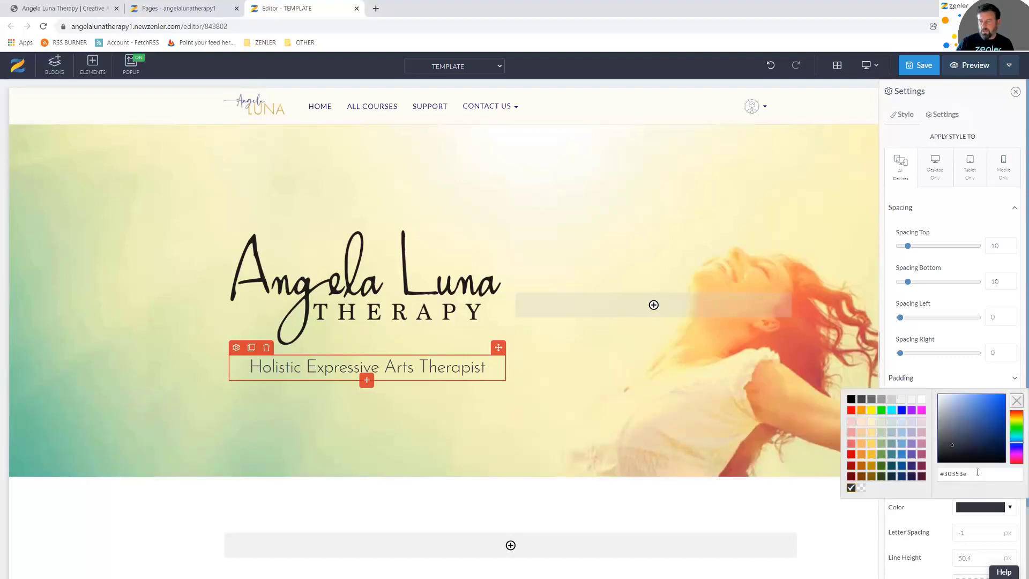
{"action": "double_click", "coordinate": [945, 473]}
{"action": "key", "text": "ctrl+v"}
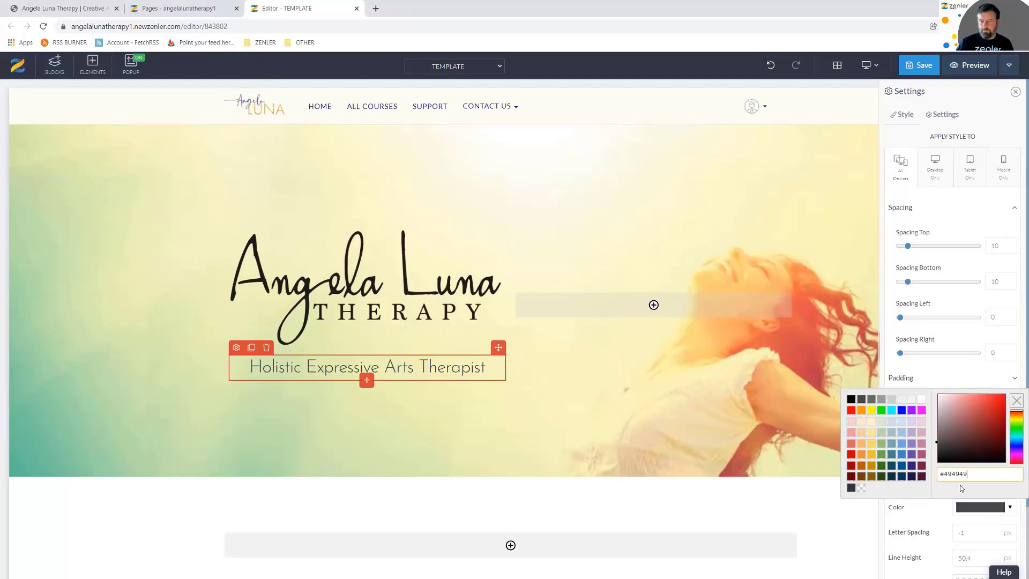
{"action": "key", "text": "Return"}
{"action": "left_click", "coordinate": [923, 378]}
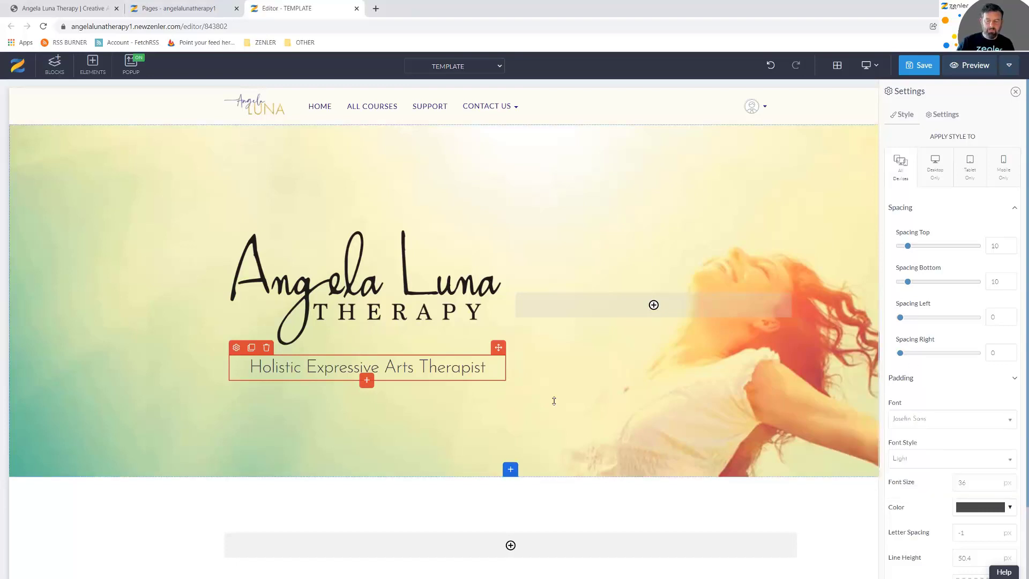
Set the horizontal alignment of the hero's two-column row to Left
{"action": "scroll", "coordinate": [892, 475], "scroll_direction": "down", "scroll_amount": 2}
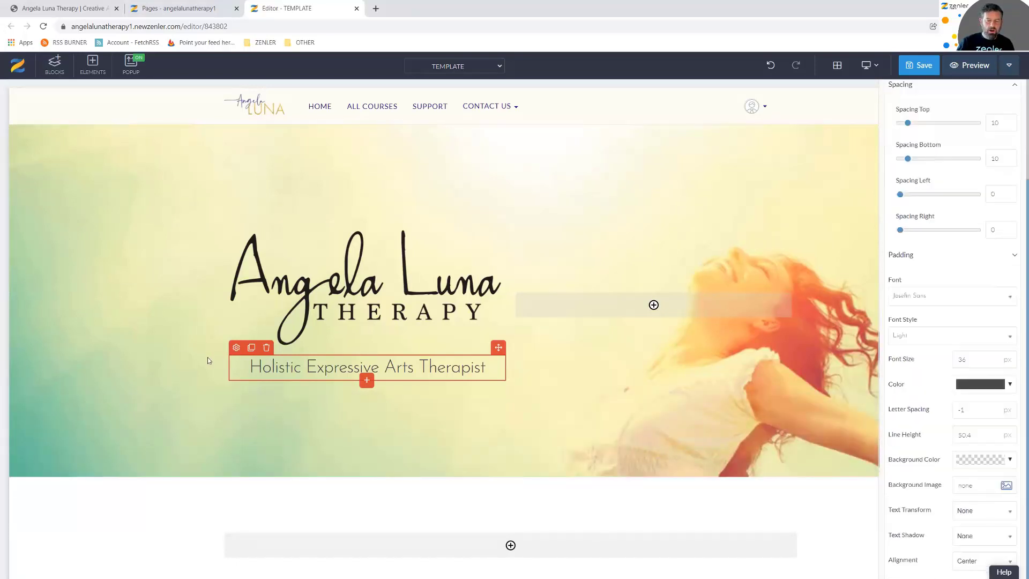
{"action": "left_click", "coordinate": [227, 308]}
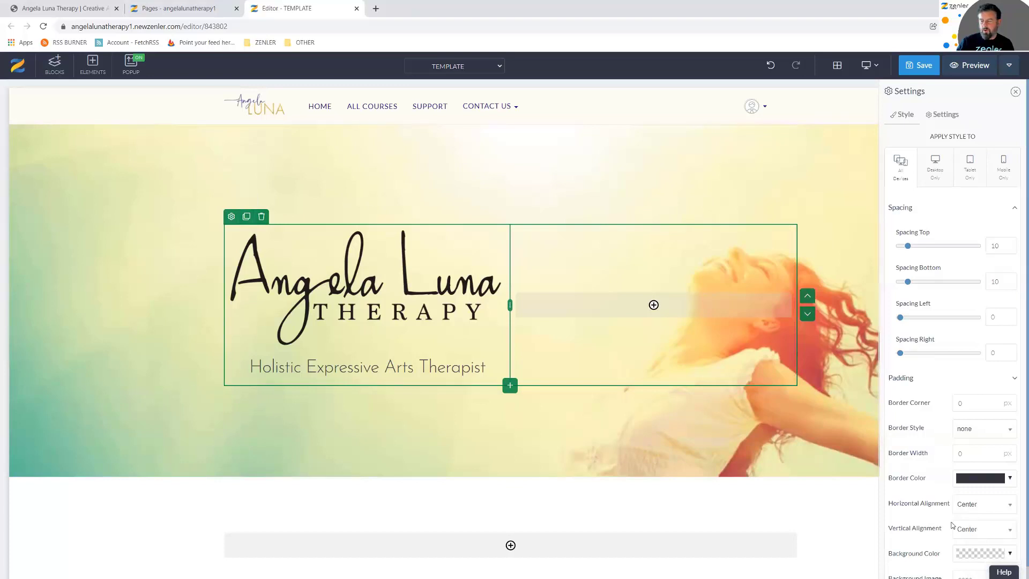
{"action": "left_click", "coordinate": [982, 506]}
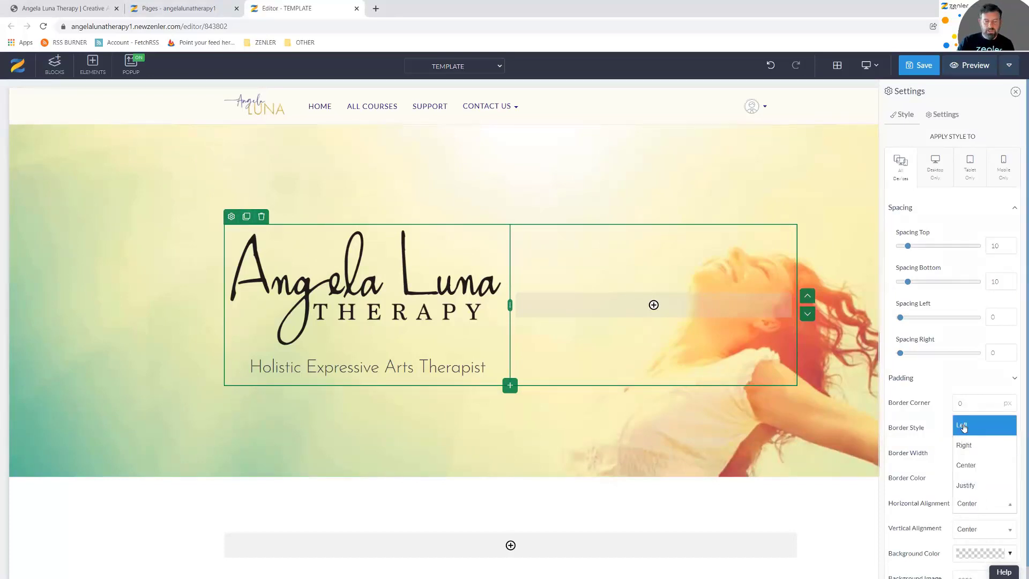
{"action": "left_click", "coordinate": [962, 426]}
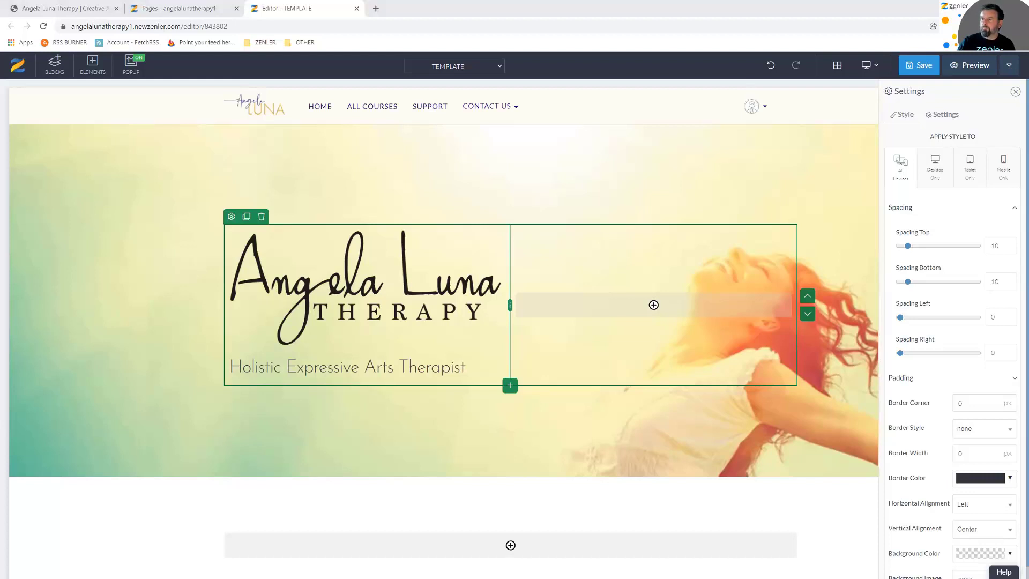
Add a regular paragraph text element below the "Holistic Expressive Arts Therapist" heading
{"action": "left_click", "coordinate": [367, 371]}
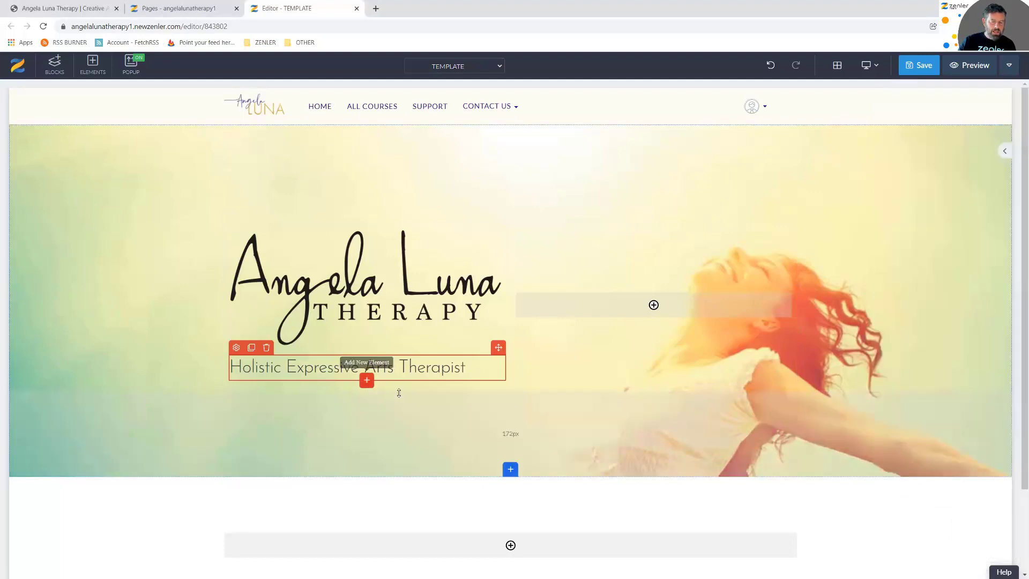
{"action": "left_click", "coordinate": [367, 380]}
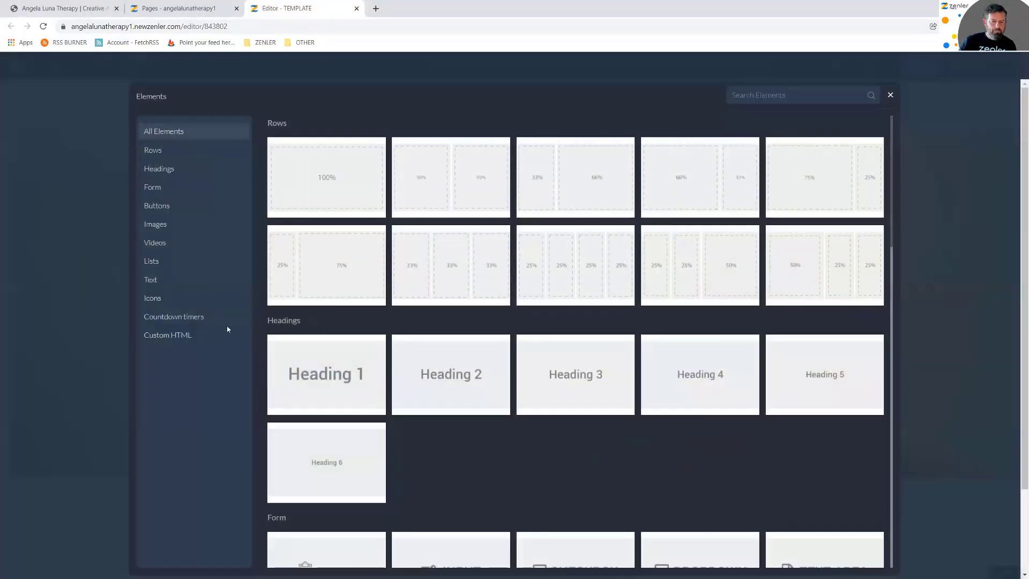
{"action": "left_click", "coordinate": [155, 284]}
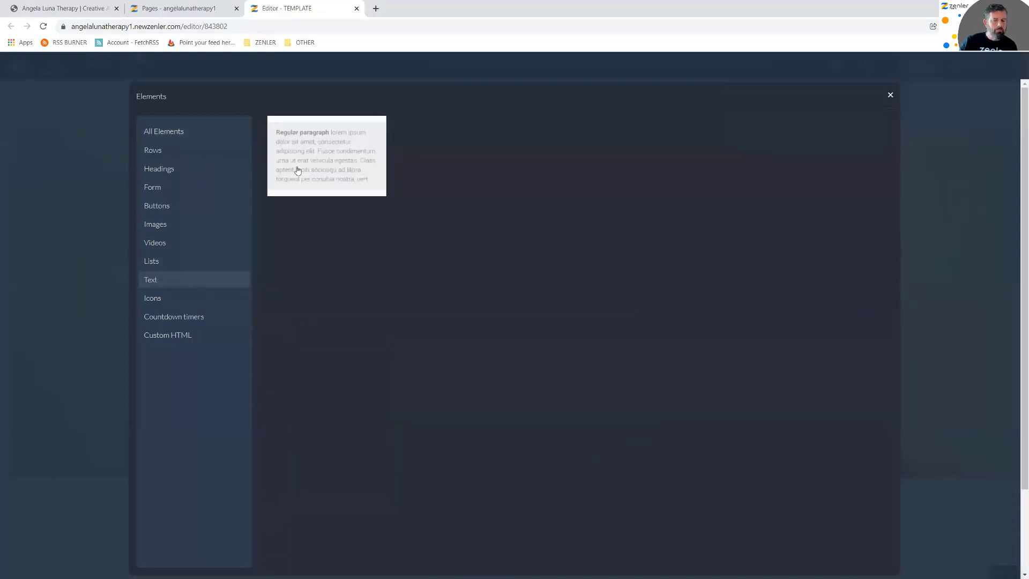
{"action": "left_click", "coordinate": [367, 178]}
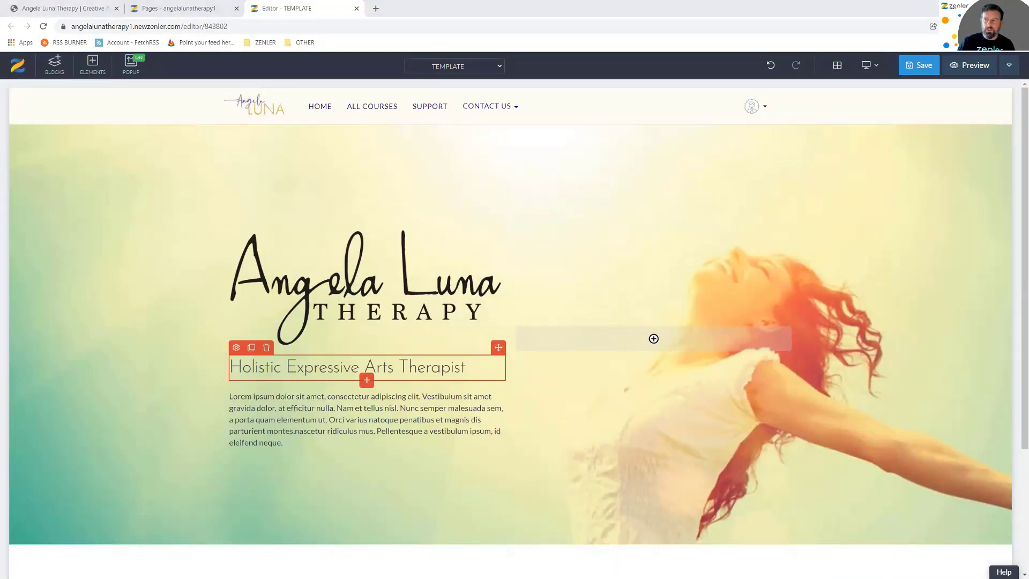
Set the new paragraph's text colour to the saved dark grey #494949 and its font size to 24 px
{"action": "left_click", "coordinate": [251, 399]}
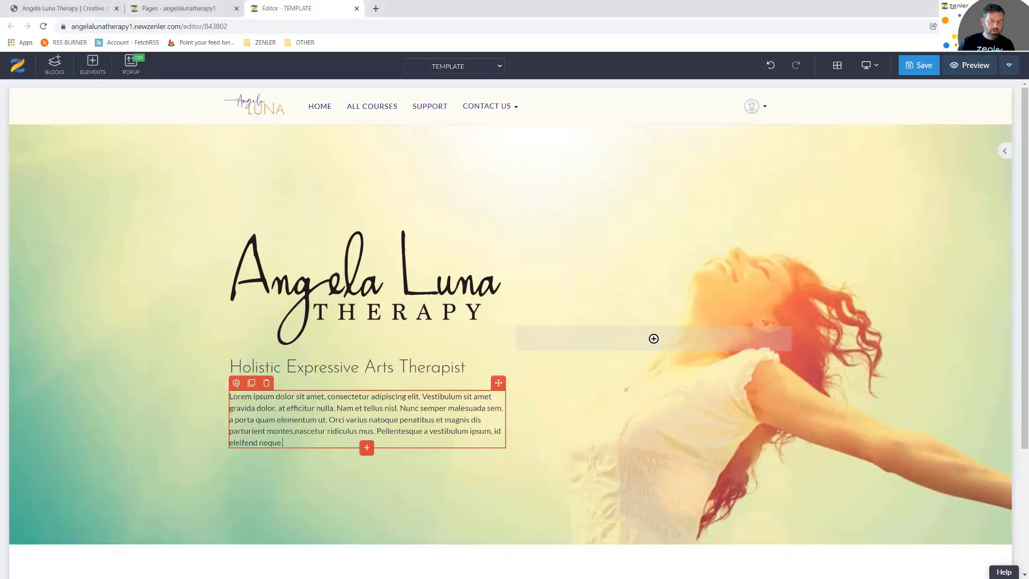
{"action": "left_click", "coordinate": [237, 383]}
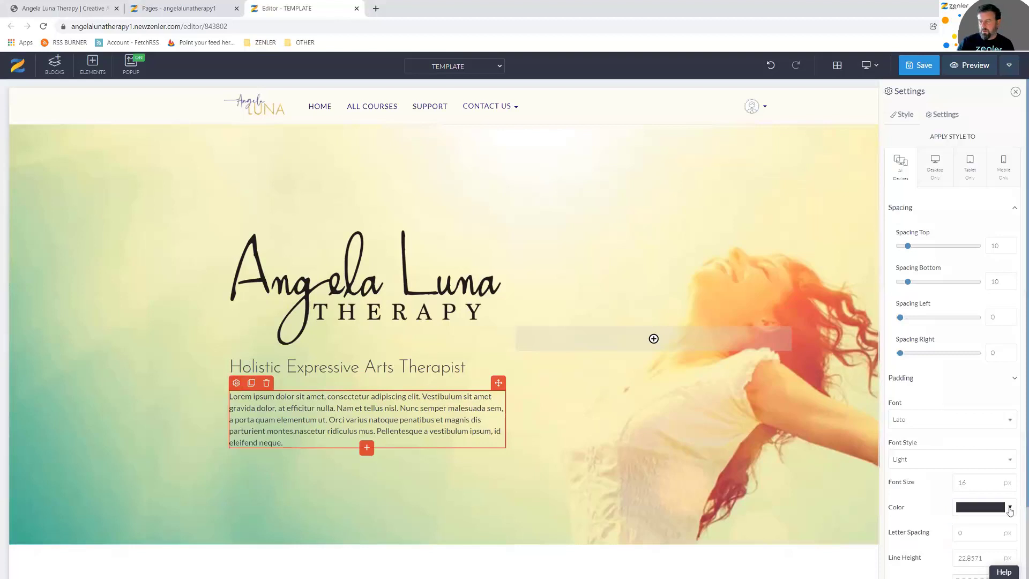
{"action": "left_click", "coordinate": [1007, 507]}
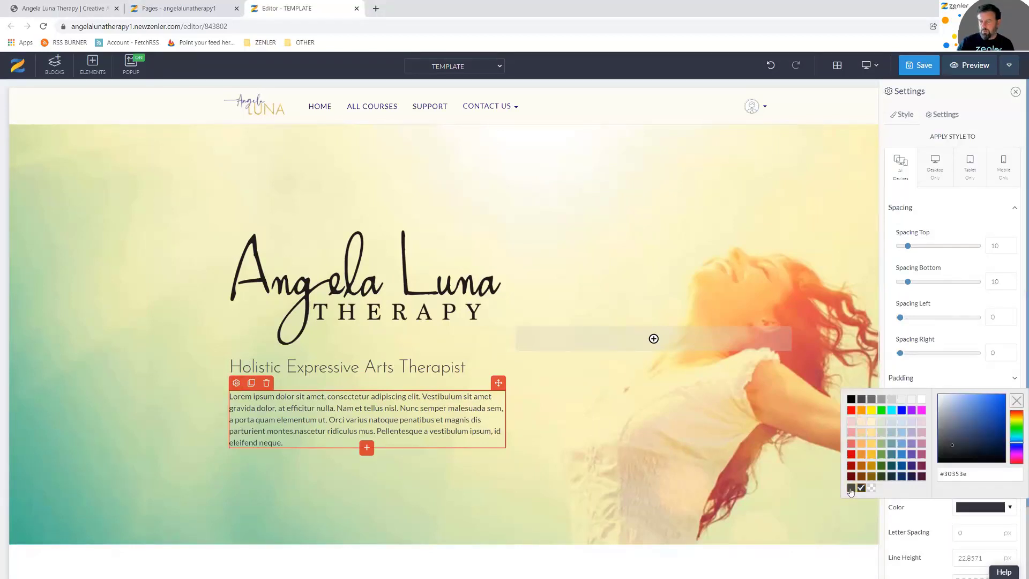
{"action": "left_click", "coordinate": [850, 488]}
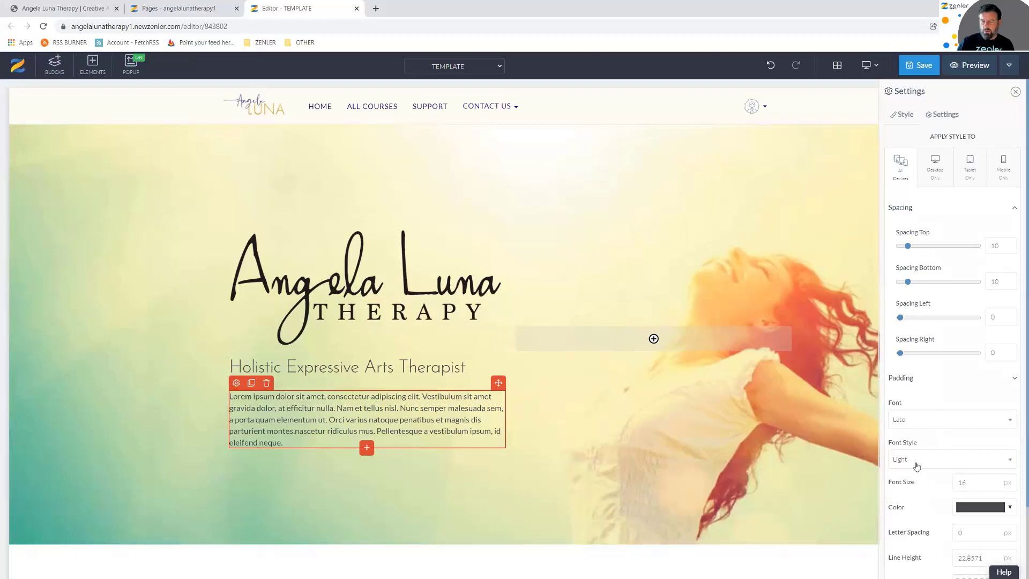
{"action": "left_click_drag", "start_coordinate": [968, 481], "coordinate": [948, 483]}
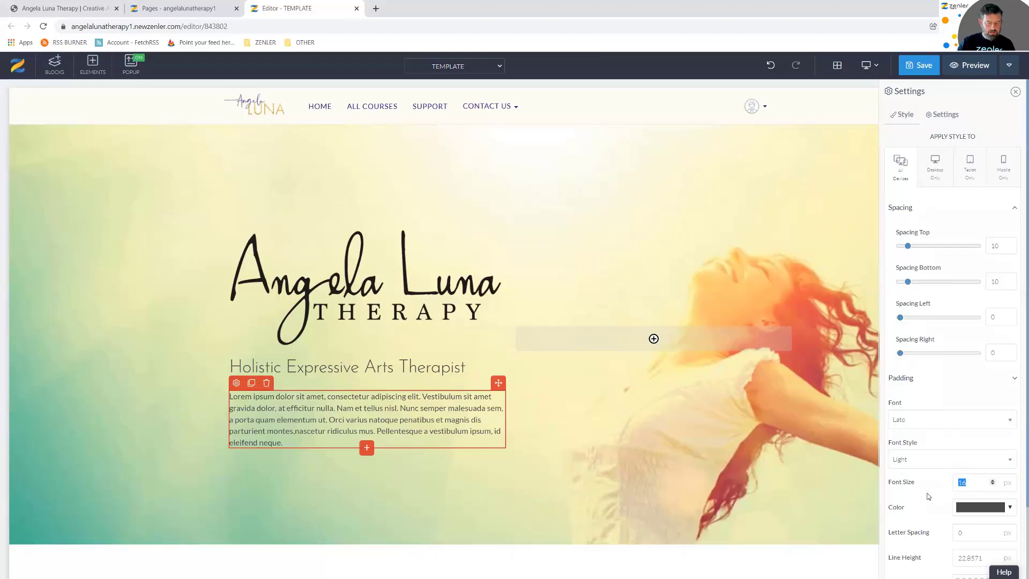
{"action": "type", "text": "24"}
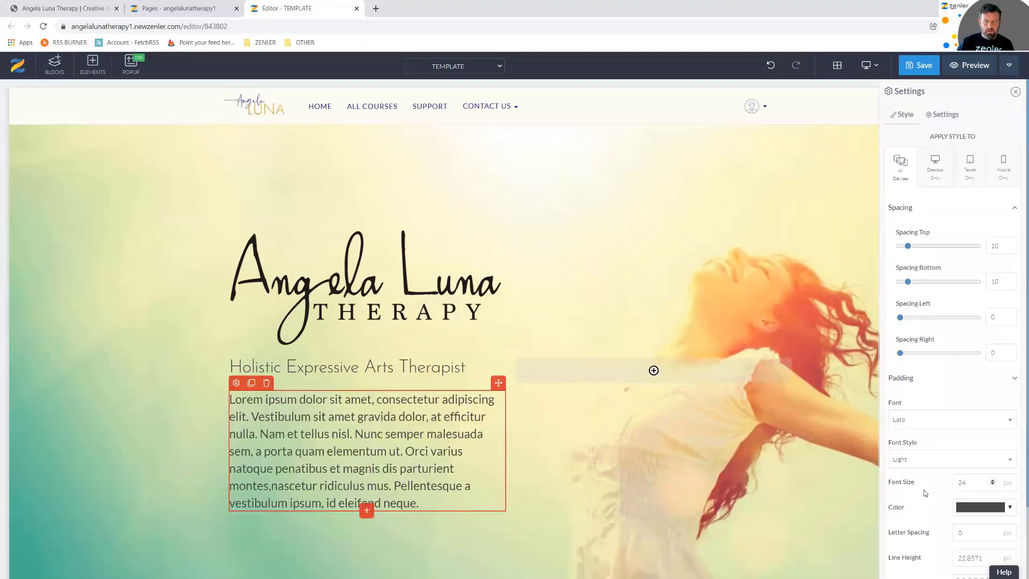
{"action": "scroll", "coordinate": [957, 550], "scroll_direction": "down", "scroll_amount": 1}
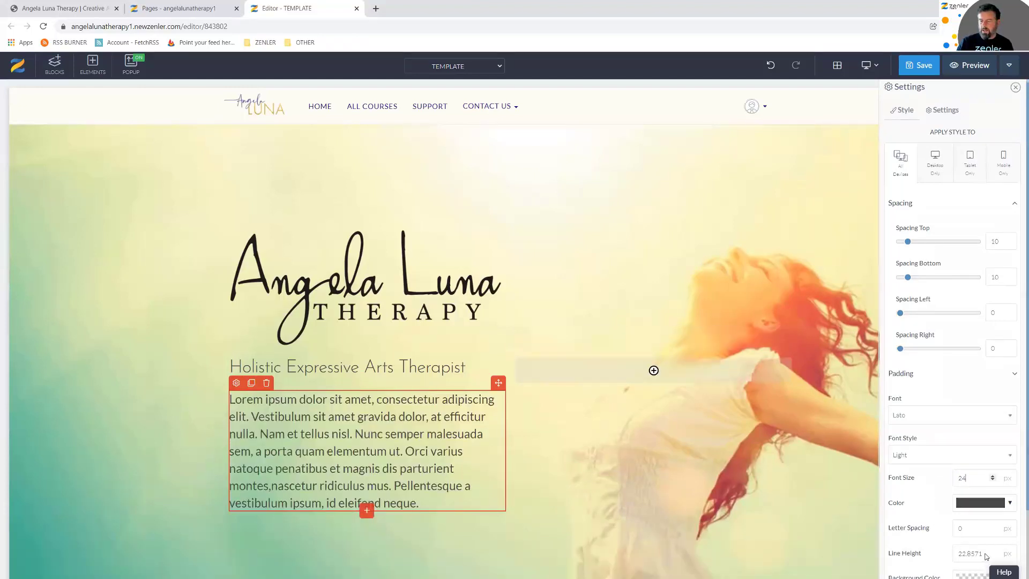
Set the hero paragraph's line height to 31 px
{"action": "scroll", "coordinate": [983, 550], "scroll_direction": "down", "scroll_amount": 1}
{"action": "left_click_drag", "start_coordinate": [979, 509], "coordinate": [966, 508]}
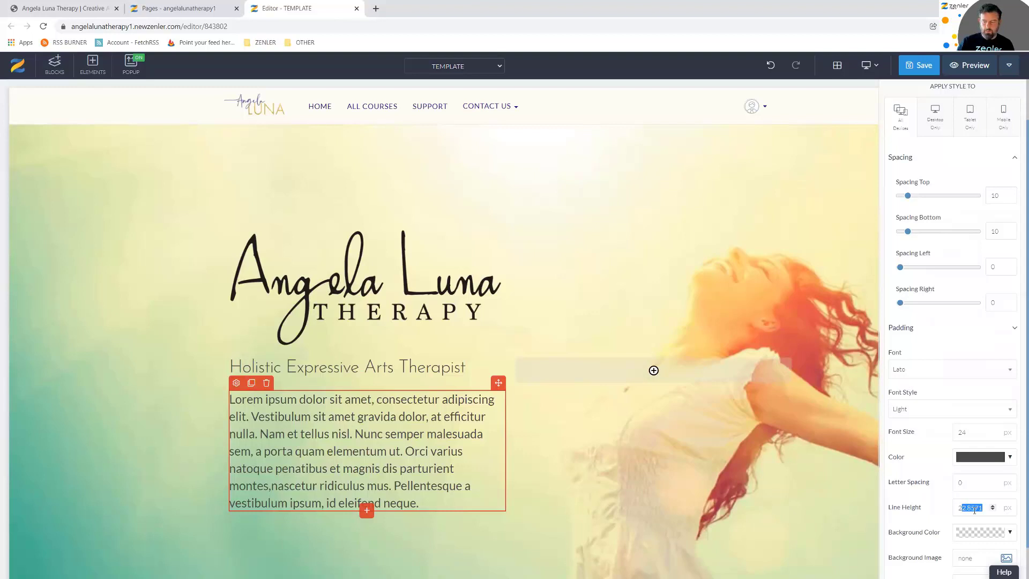
{"action": "type", "text": "1"}
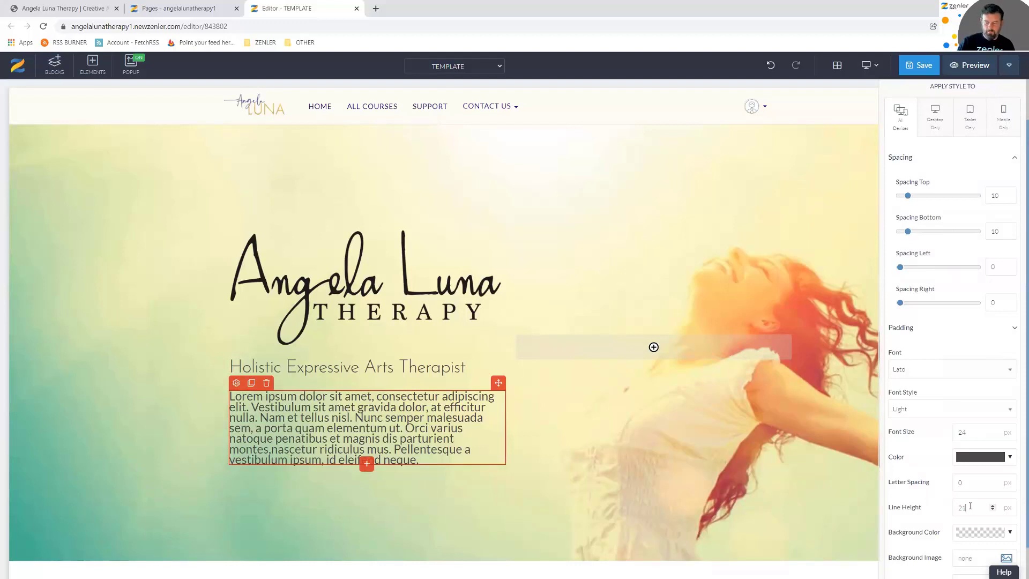
{"action": "key", "text": "BackSpace"}
{"action": "type", "text": "4"}
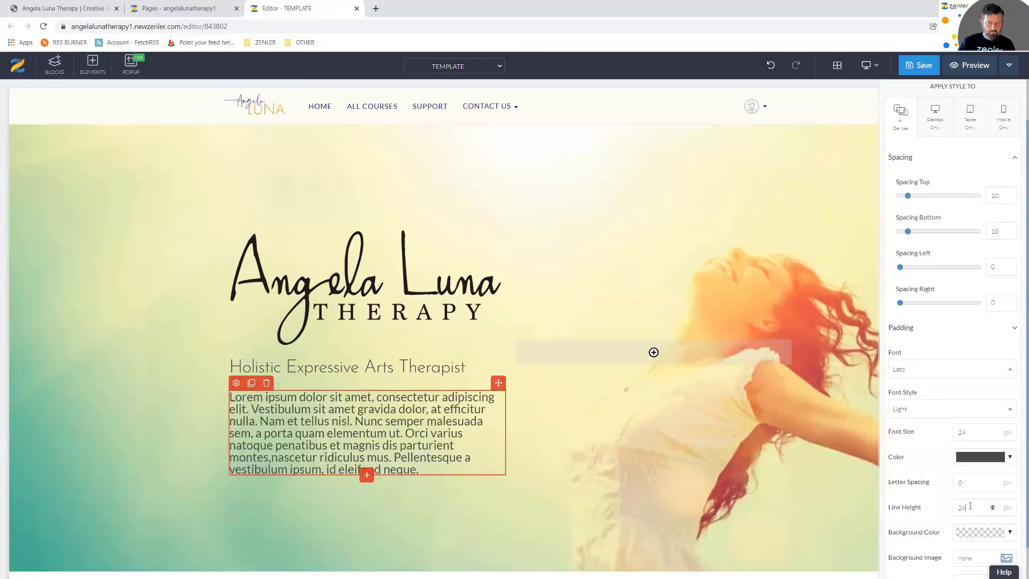
{"action": "key", "text": "BackSpace"}
{"action": "type", "text": "5"}
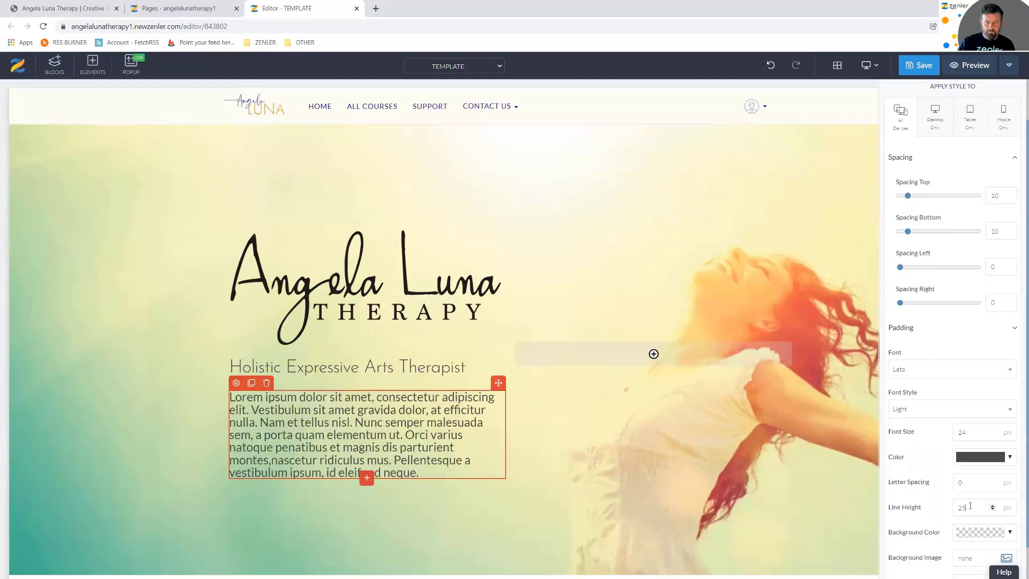
{"action": "key", "text": "BackSpace"}
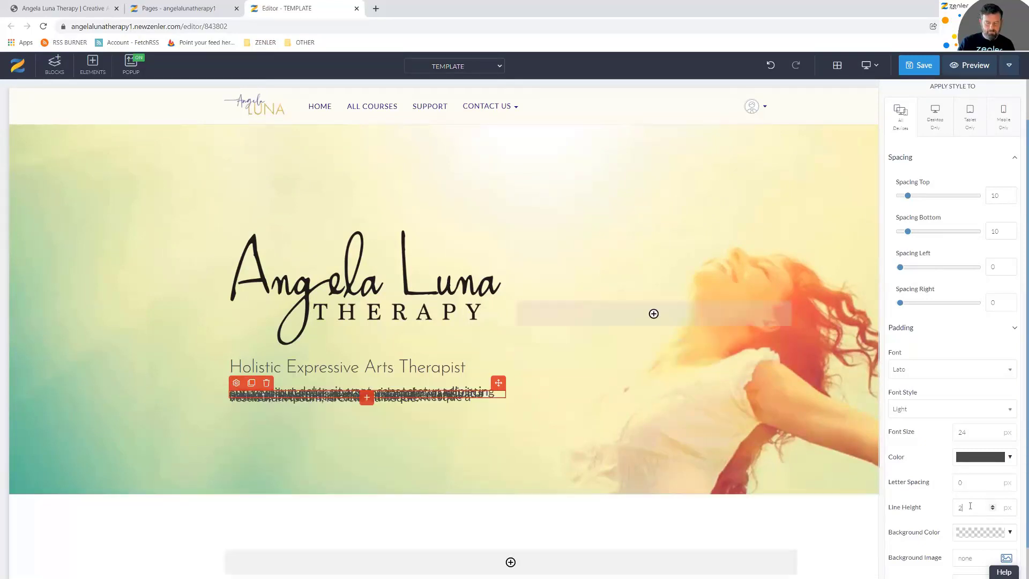
{"action": "key", "text": "BackSpace"}
{"action": "type", "text": "31"}
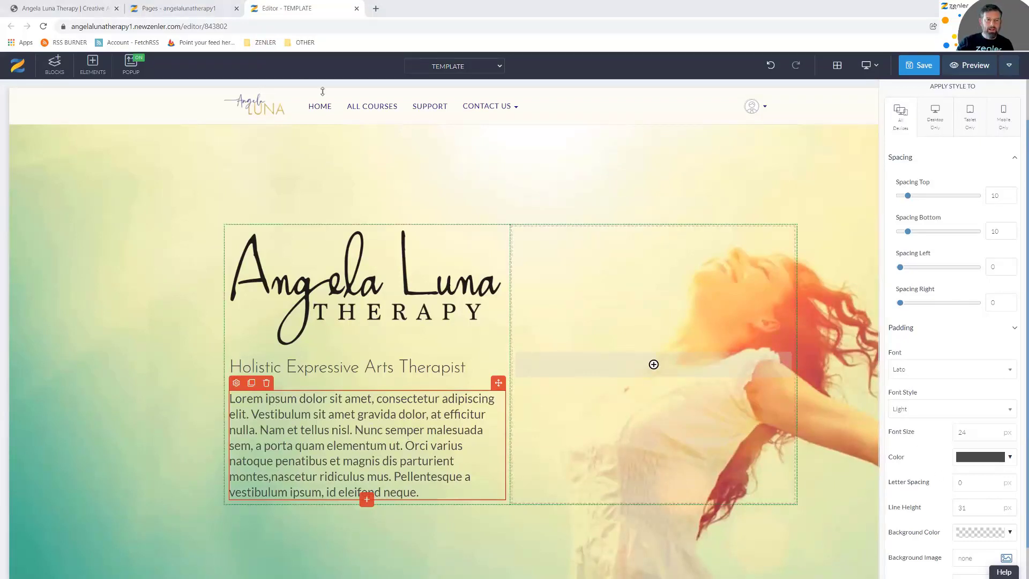
Switch to the live therapy website and copy the "Co-creating a life you love…" tagline under its hero heading
{"action": "left_click", "coordinate": [177, 8]}
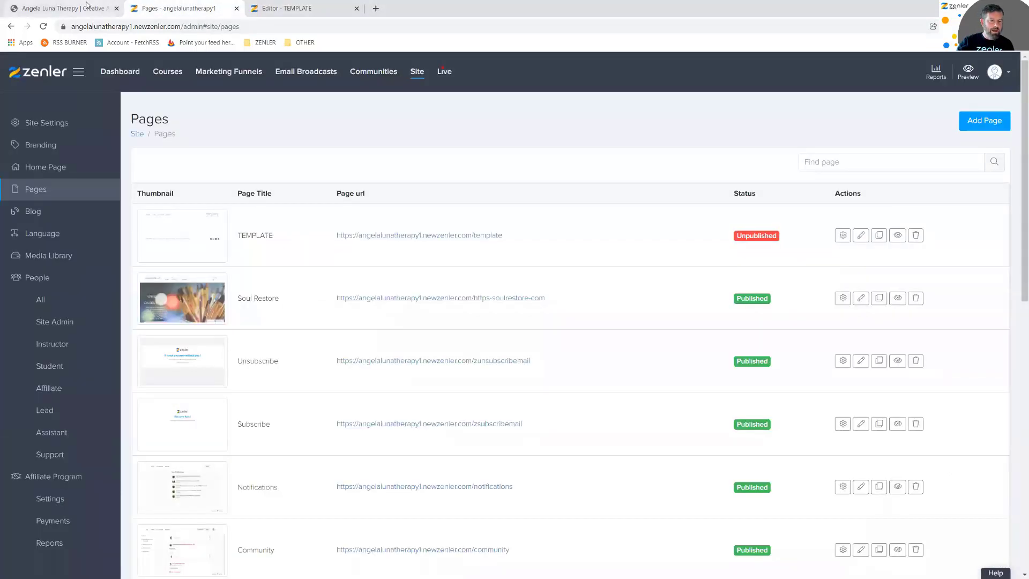
{"action": "left_click", "coordinate": [62, 8]}
{"action": "left_click_drag", "start_coordinate": [410, 330], "coordinate": [198, 316]}
{"action": "key", "text": "ctrl+c"}
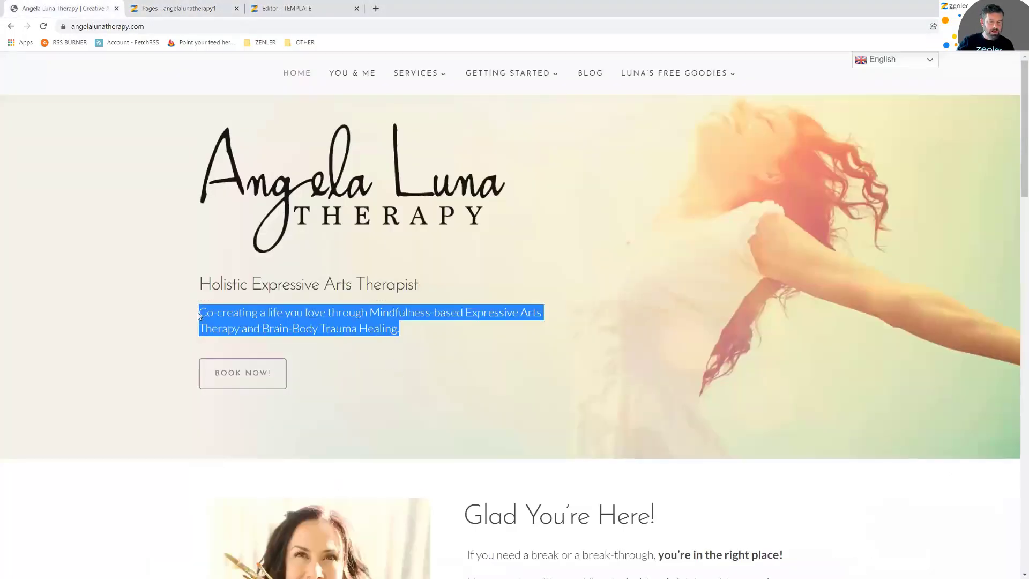
Return to the page editor and replace the hero's Lorem ipsum paragraph with the copied tagline
{"action": "left_click", "coordinate": [273, 10]}
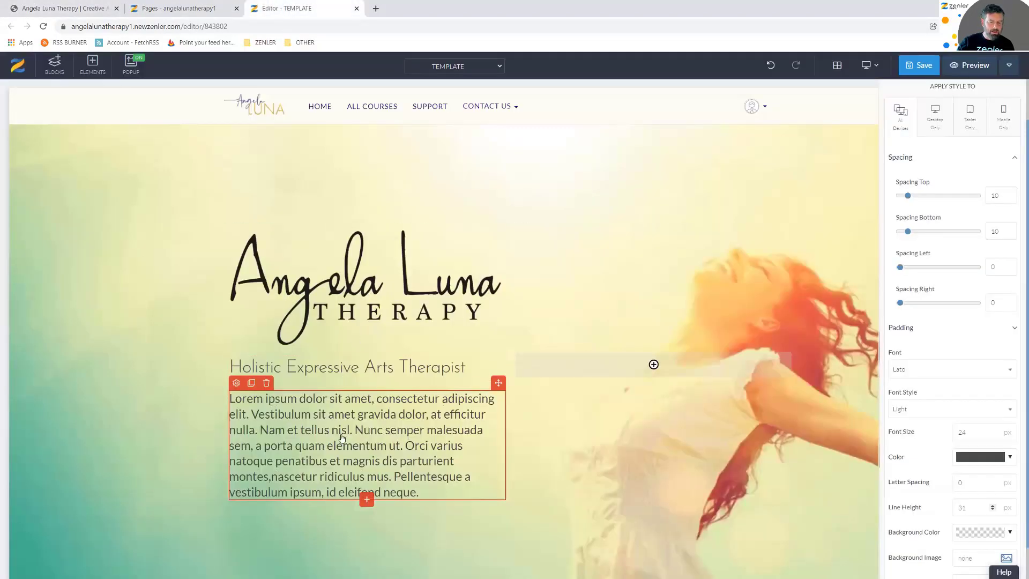
{"action": "left_click_drag", "start_coordinate": [426, 494], "coordinate": [236, 383]}
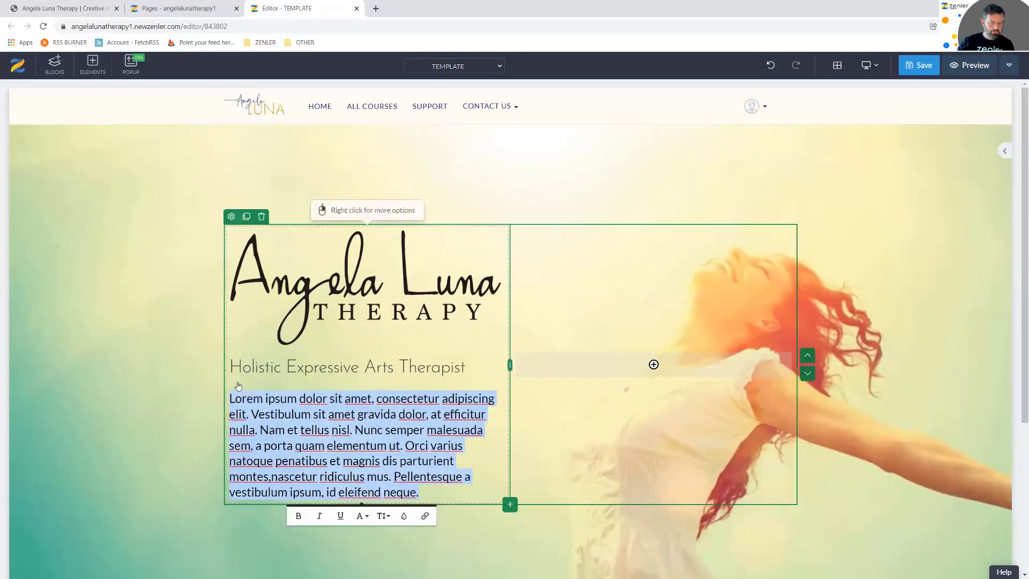
{"action": "left_click", "coordinate": [312, 415]}
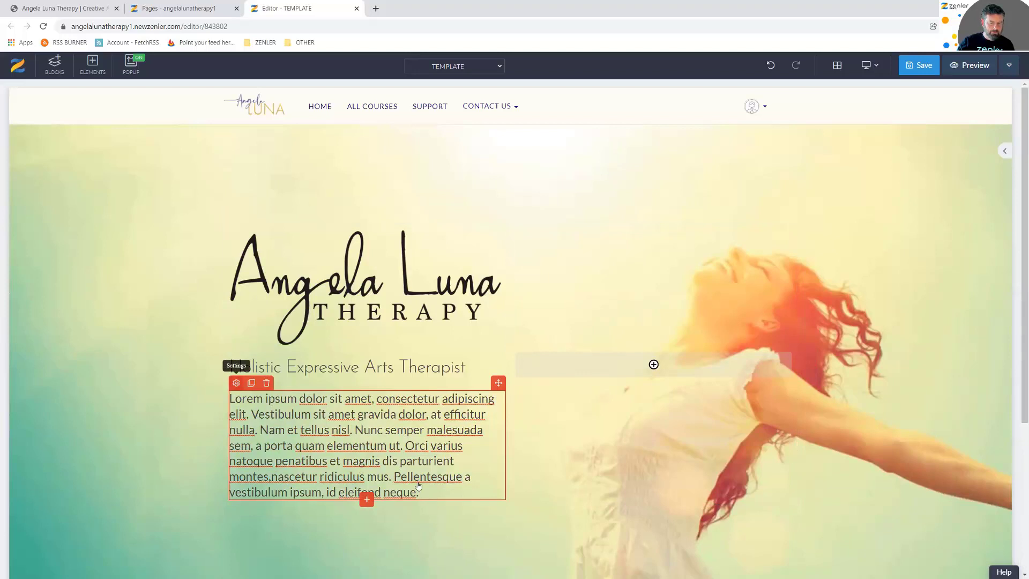
{"action": "triple_click", "coordinate": [244, 399]}
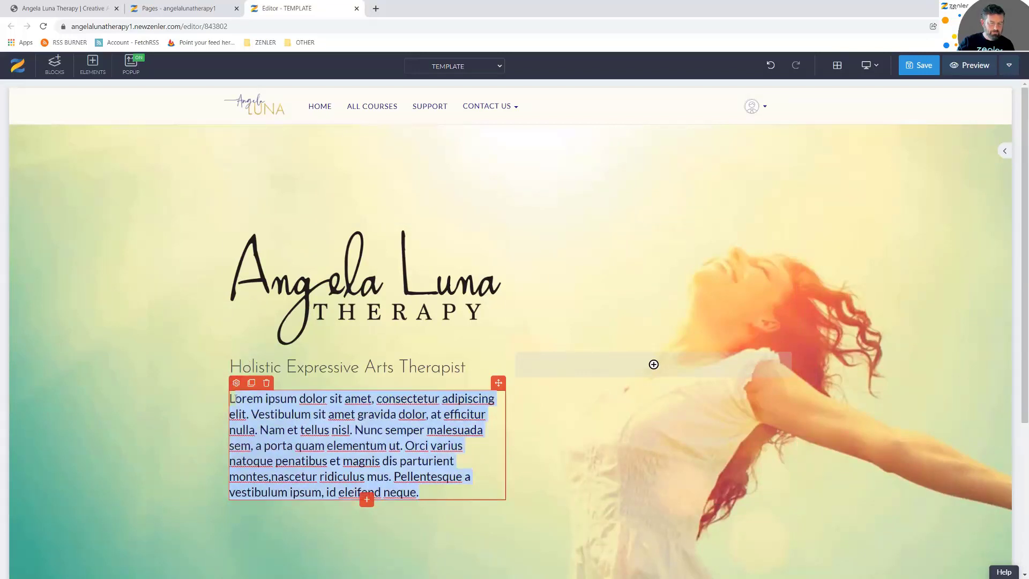
{"action": "key", "text": "ctrl+v"}
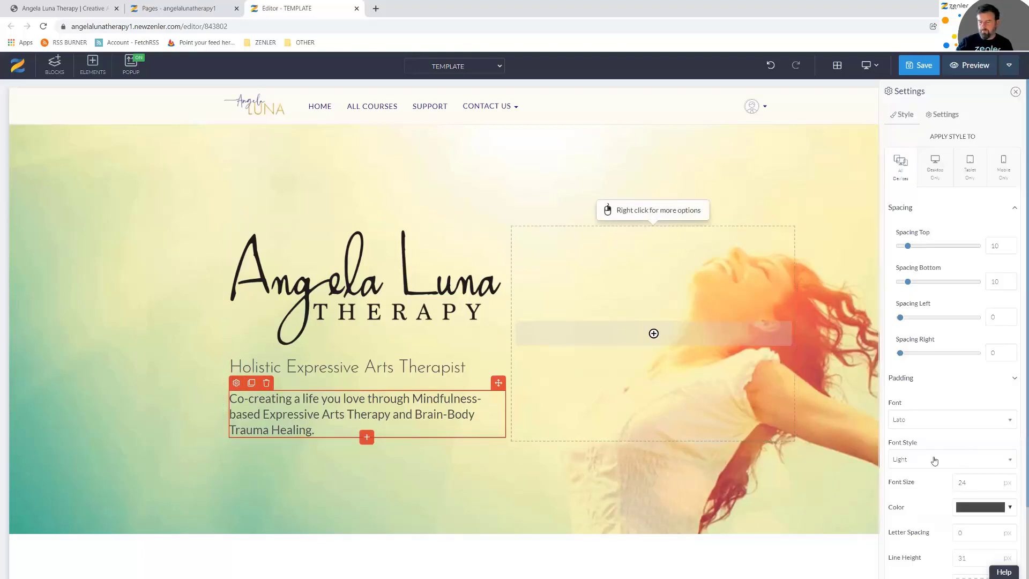
Try the Thin, Light and Regular font styles on the hero tagline paragraph
{"action": "left_click", "coordinate": [934, 460]}
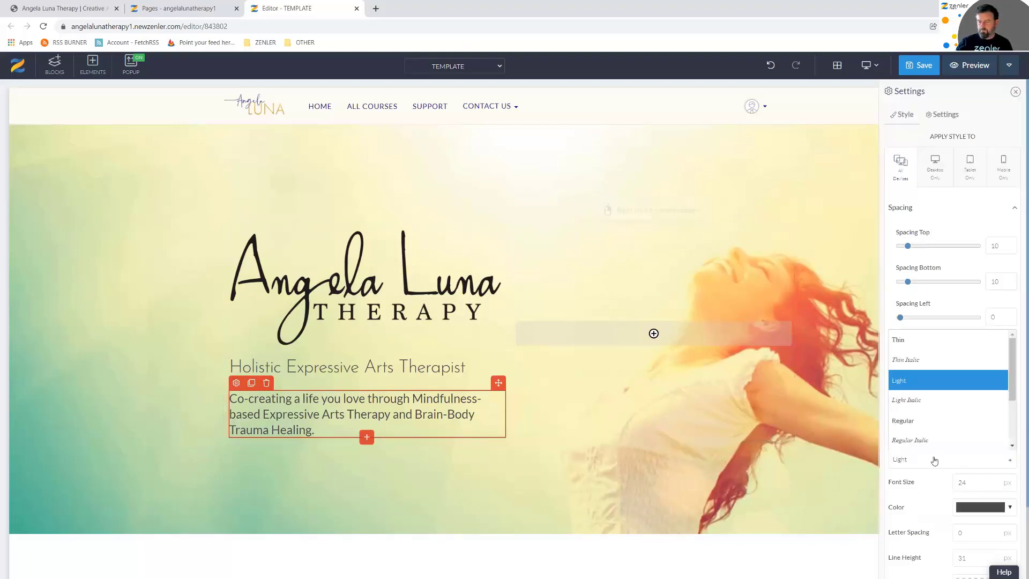
{"action": "left_click", "coordinate": [902, 343]}
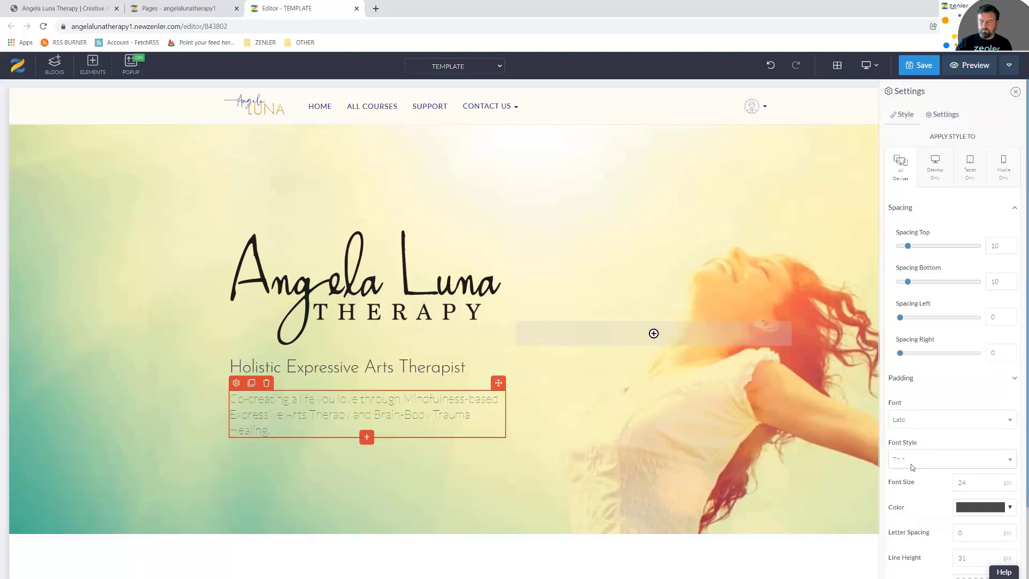
{"action": "left_click", "coordinate": [918, 464]}
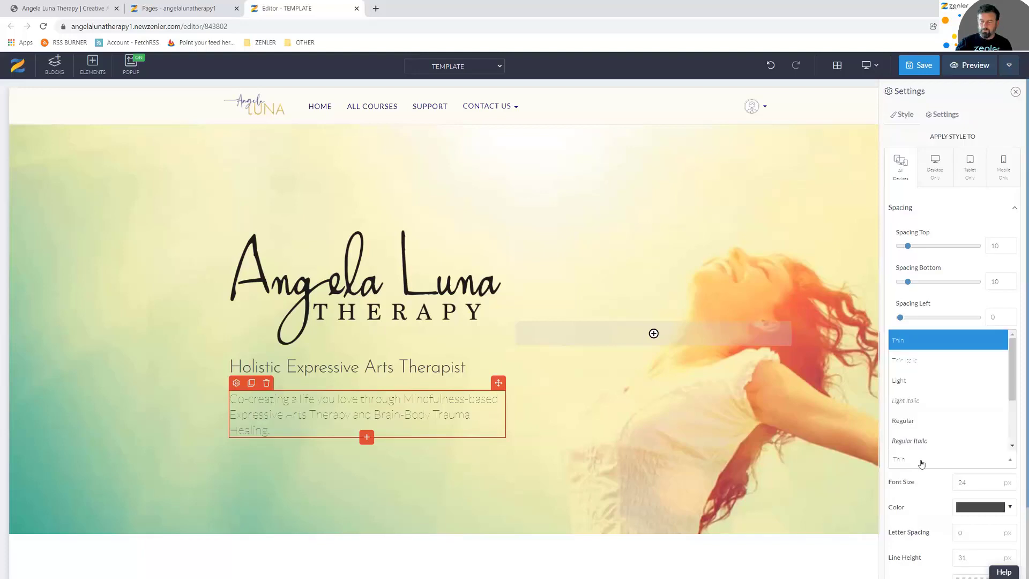
{"action": "left_click", "coordinate": [901, 382]}
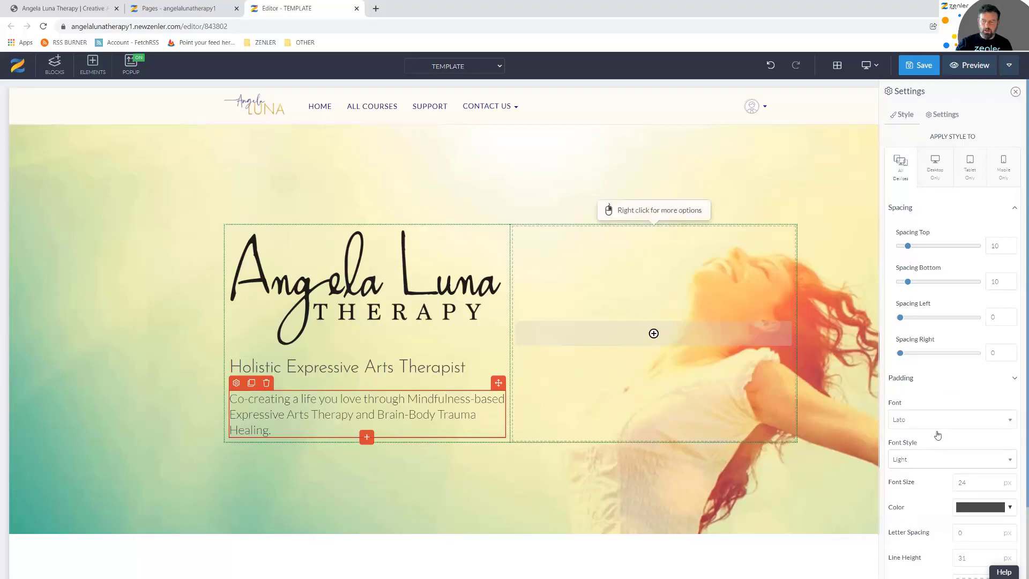
{"action": "left_click", "coordinate": [909, 462]}
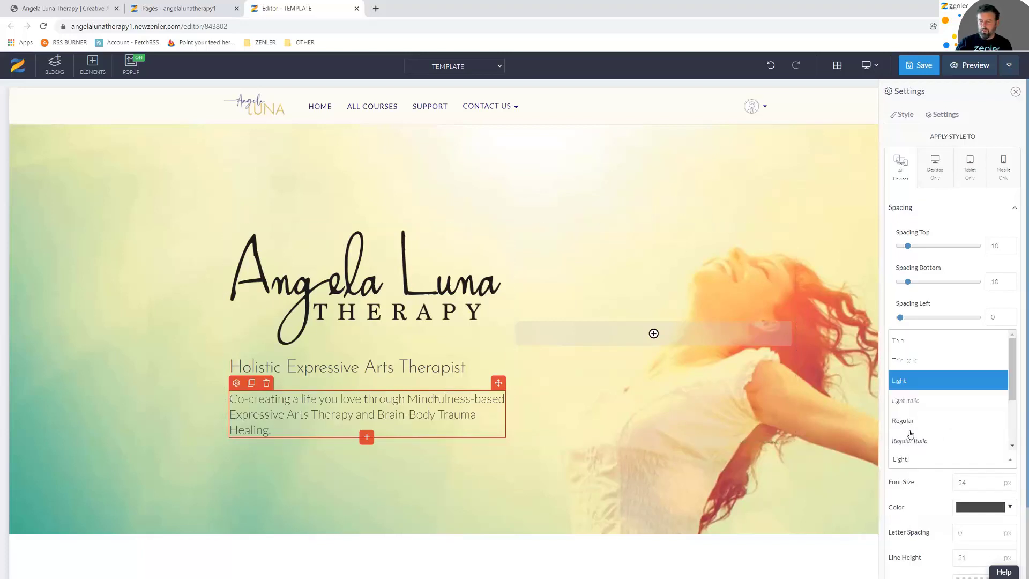
{"action": "left_click", "coordinate": [926, 423]}
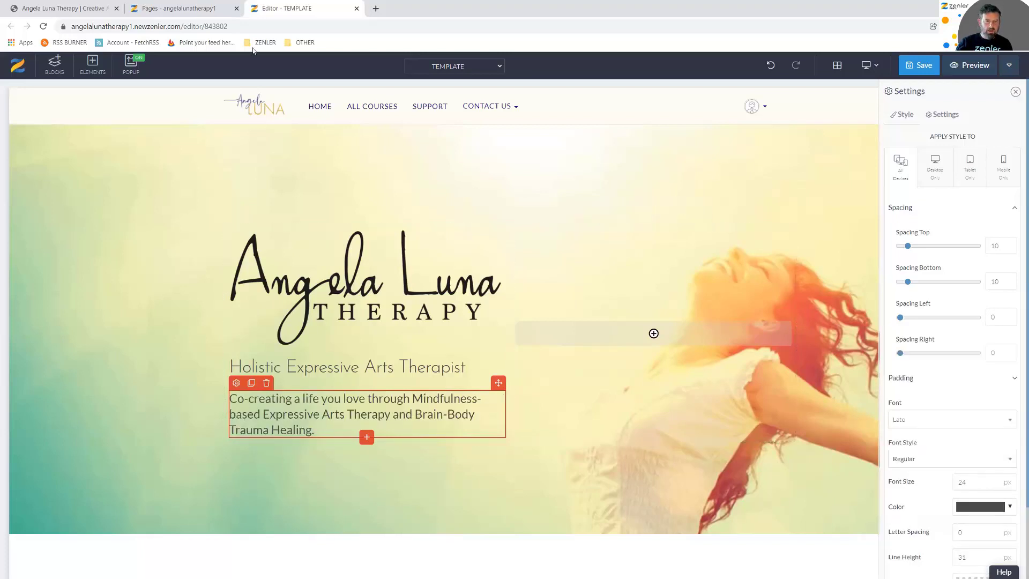
Compare the tagline with the live website's hero, and set the paragraph's font style to Light in the page editor
{"action": "left_click", "coordinate": [186, 5]}
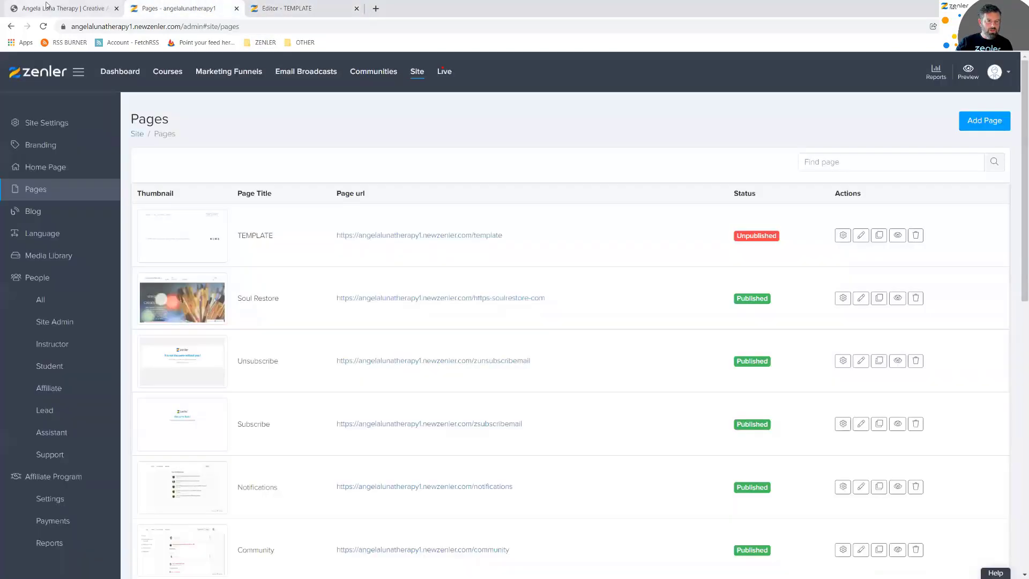
{"action": "left_click", "coordinate": [42, 5]}
{"action": "left_click", "coordinate": [447, 339]}
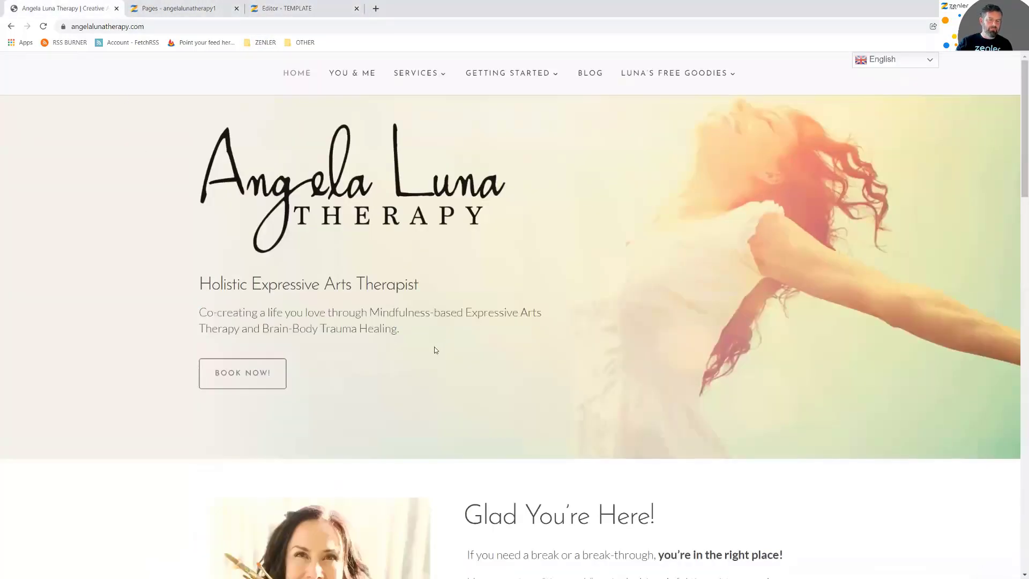
{"action": "left_click", "coordinate": [272, 9]}
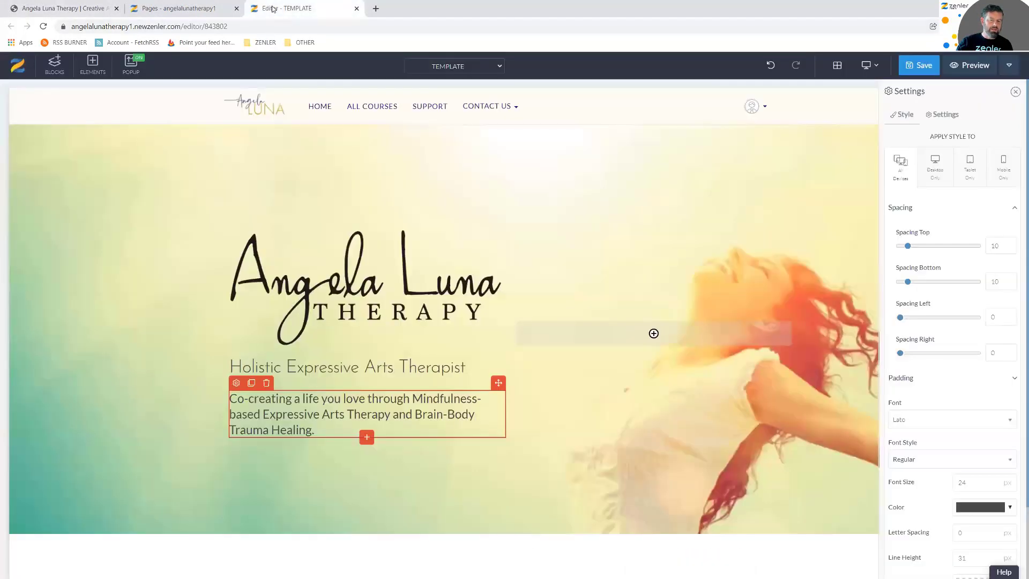
{"action": "left_click", "coordinate": [902, 464]}
{"action": "left_click", "coordinate": [901, 382]}
Try the Regular font style on the "Holistic Expressive Arts Therapist" heading and compare it with the live website
{"action": "left_click", "coordinate": [277, 366]}
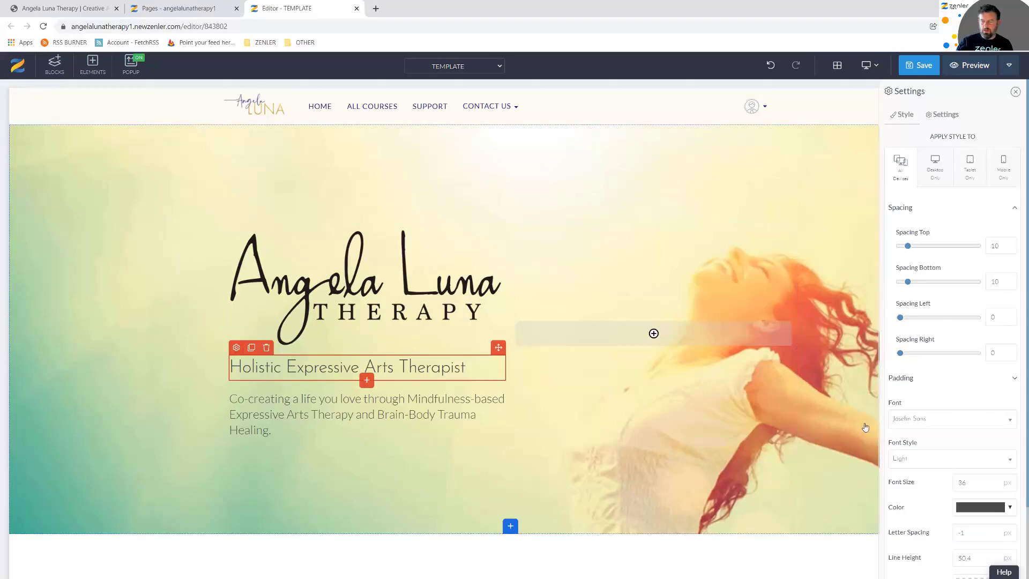
{"action": "left_click", "coordinate": [910, 458]}
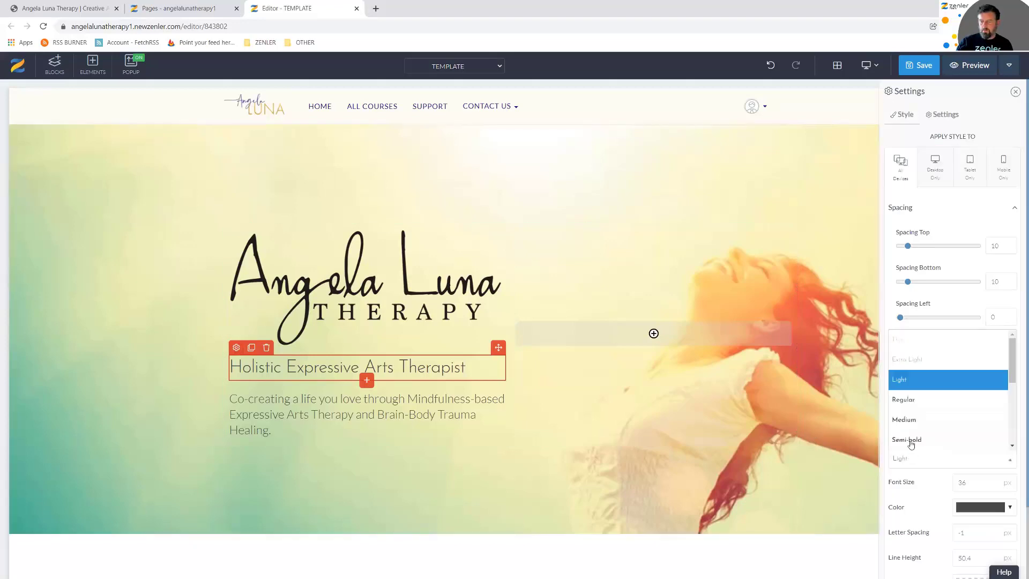
{"action": "left_click", "coordinate": [906, 403]}
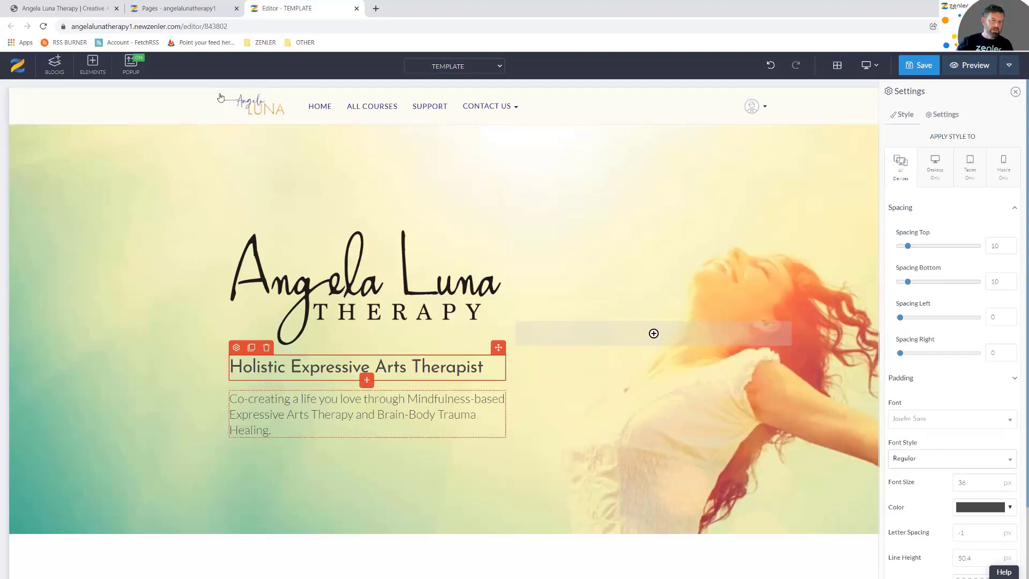
{"action": "left_click", "coordinate": [83, 9]}
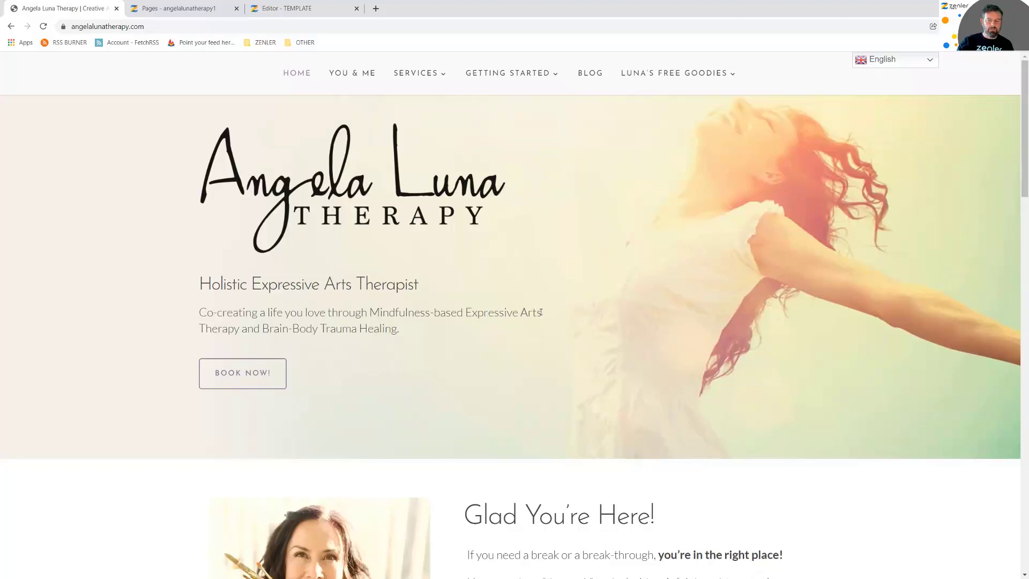
{"action": "left_click", "coordinate": [193, 8]}
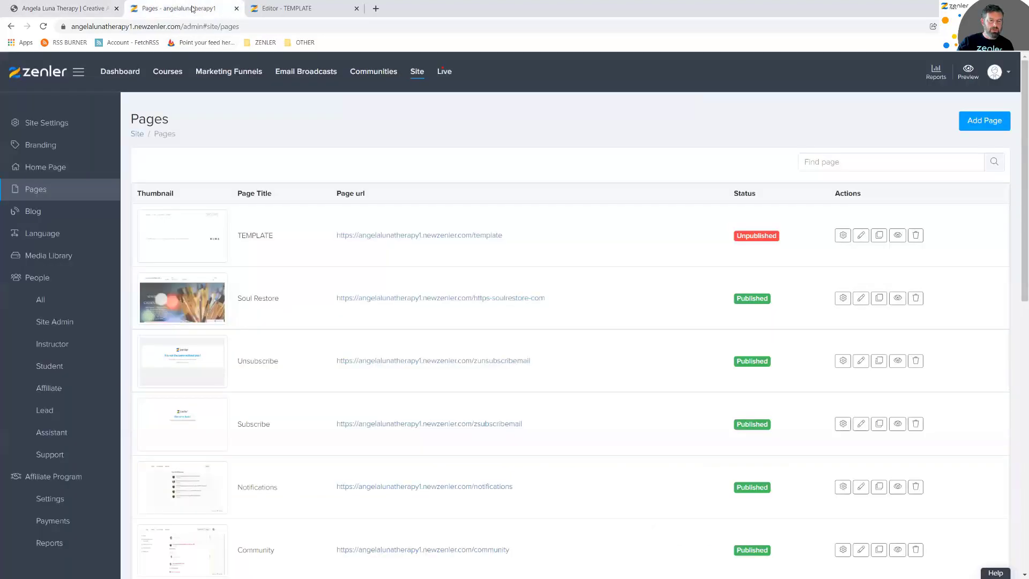
{"action": "left_click", "coordinate": [288, 8]}
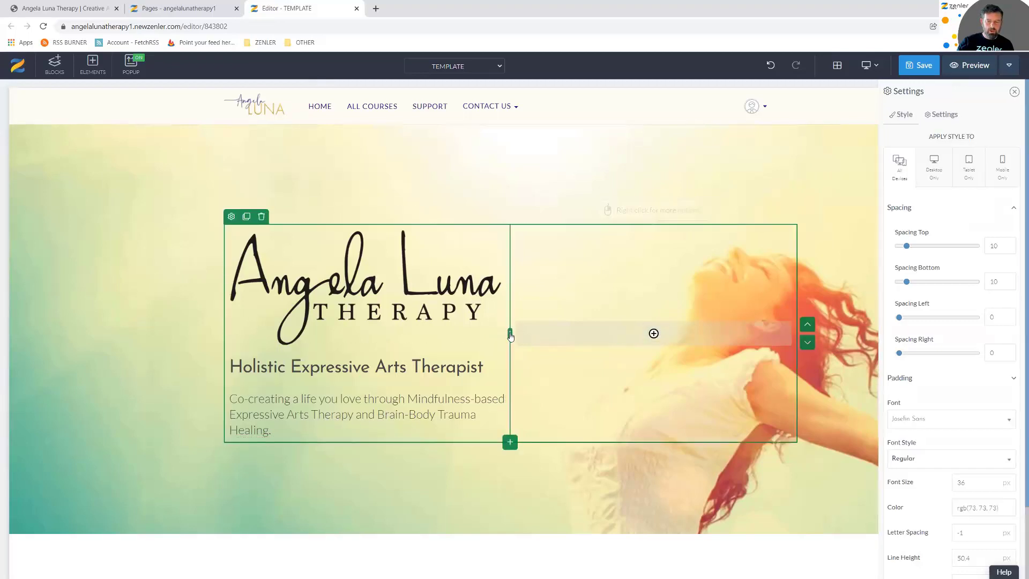
Widen the hero row's logo and text column to about two thirds of the row and slightly shrink the logo image
{"action": "left_click", "coordinate": [510, 334]}
{"action": "mouse_move", "coordinate": [545, 332]}
{"action": "left_mouse_down"}
{"action": "mouse_move", "coordinate": [578, 336]}
{"action": "mouse_move", "coordinate": [553, 325]}
{"action": "left_mouse_up"}
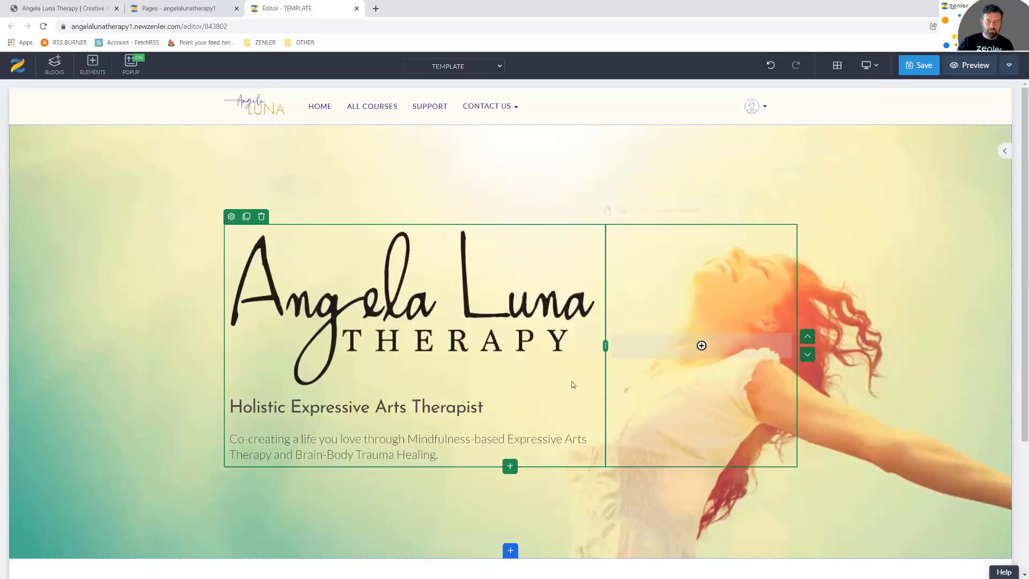
{"action": "left_click", "coordinate": [590, 380]}
{"action": "left_click_drag", "start_coordinate": [589, 377], "coordinate": [579, 371]}
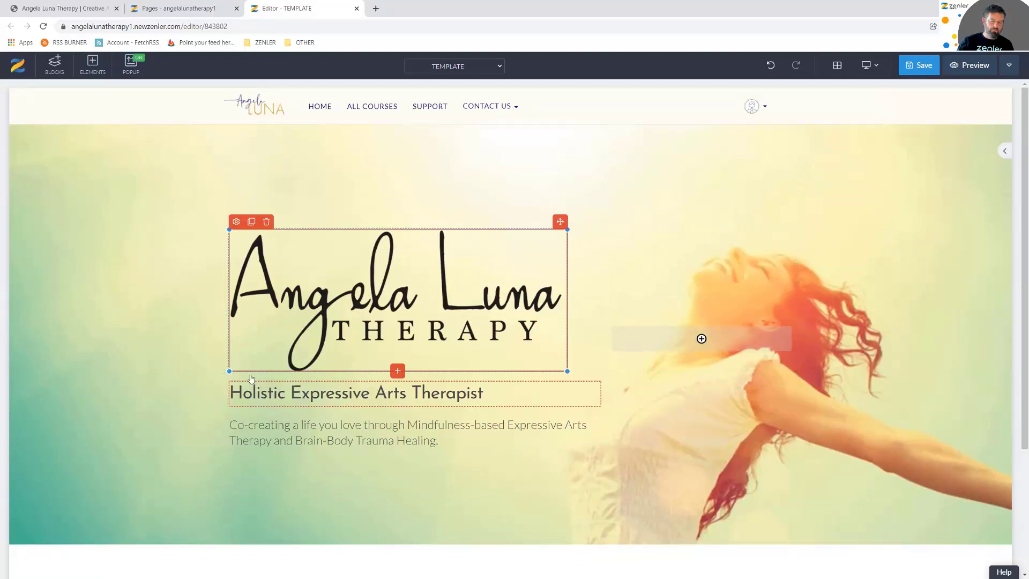
Set the "Holistic Expressive Arts Therapist" heading's font style to Light and compare the hero with the live website
{"action": "left_click", "coordinate": [259, 398]}
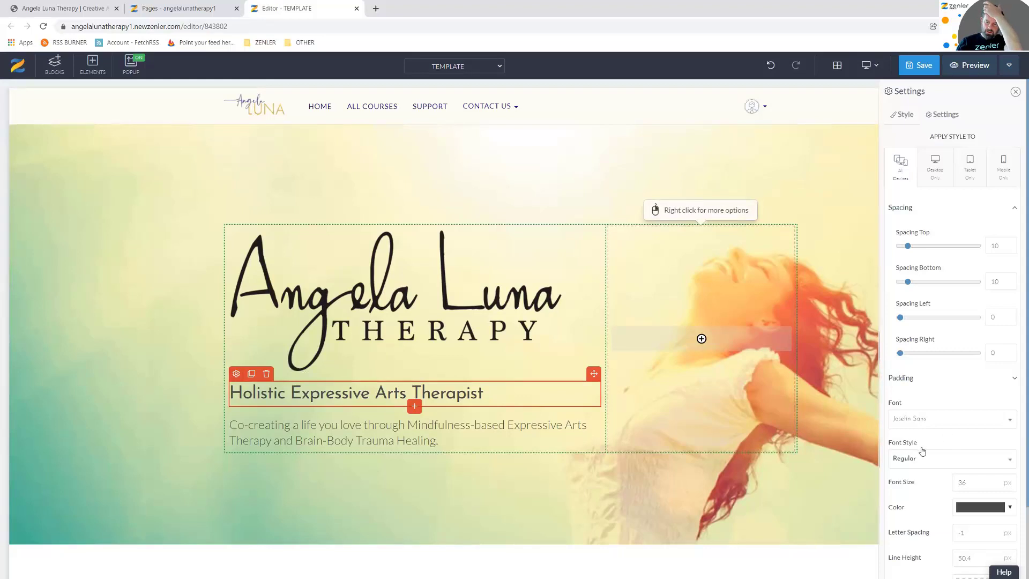
{"action": "left_click", "coordinate": [922, 459]}
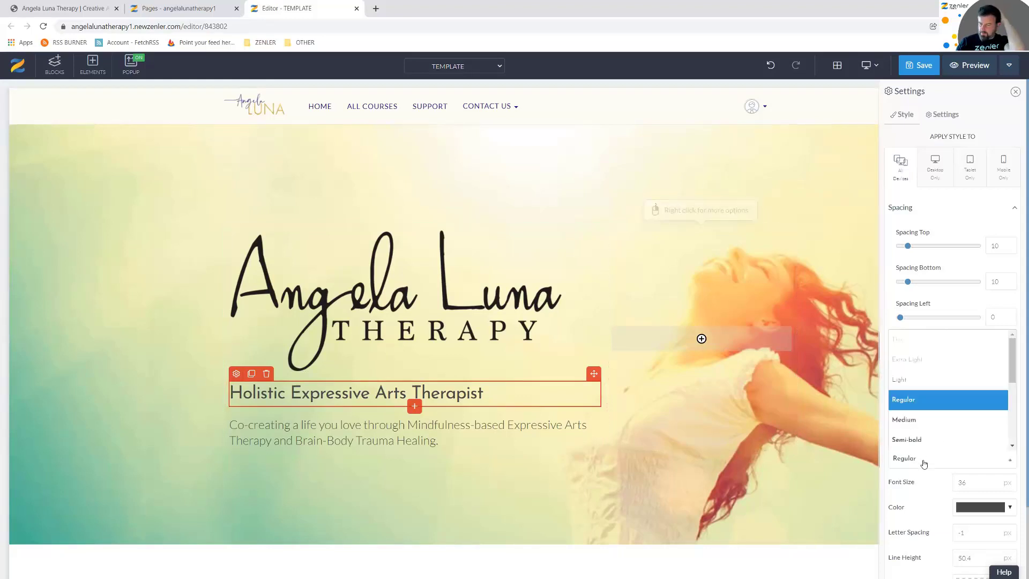
{"action": "left_click", "coordinate": [914, 384]}
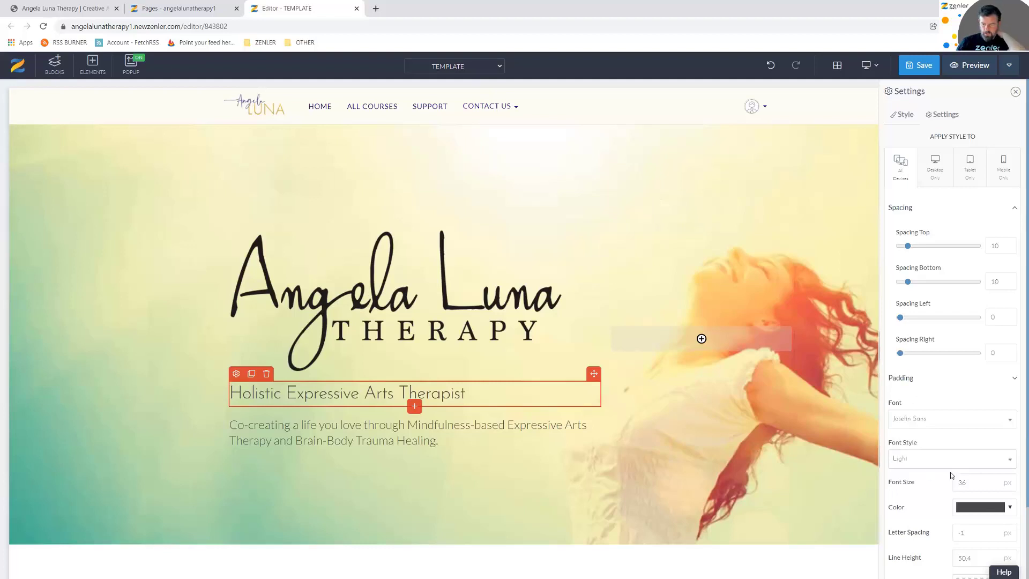
{"action": "left_click", "coordinate": [190, 12]}
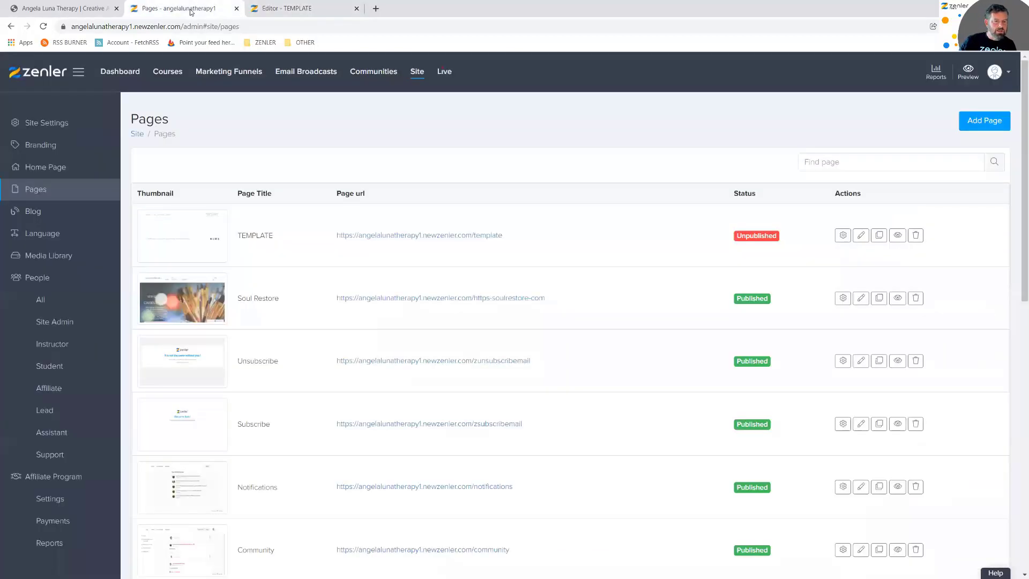
{"action": "left_click", "coordinate": [69, 11]}
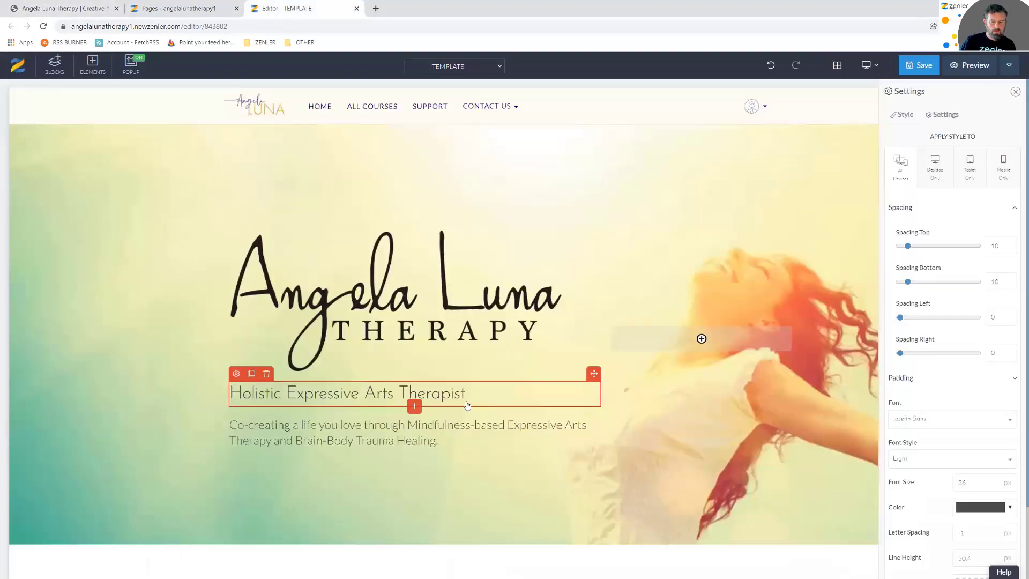
Compare the hero's text spacing with the live website, and set the "Holistic Expressive Arts Therapist" heading's bottom spacing to 0
{"action": "left_click", "coordinate": [99, 11]}
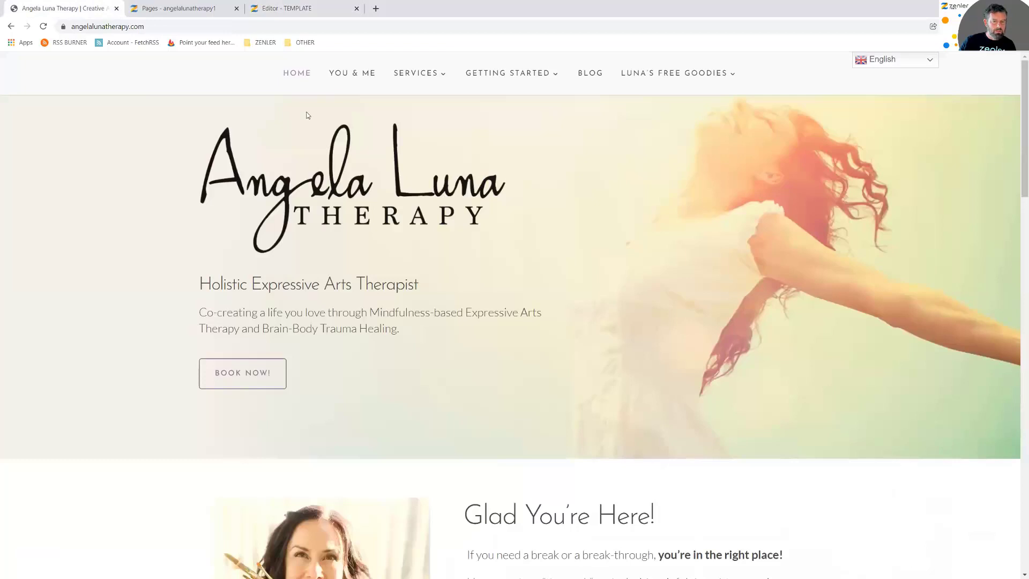
{"action": "left_click", "coordinate": [294, 11]}
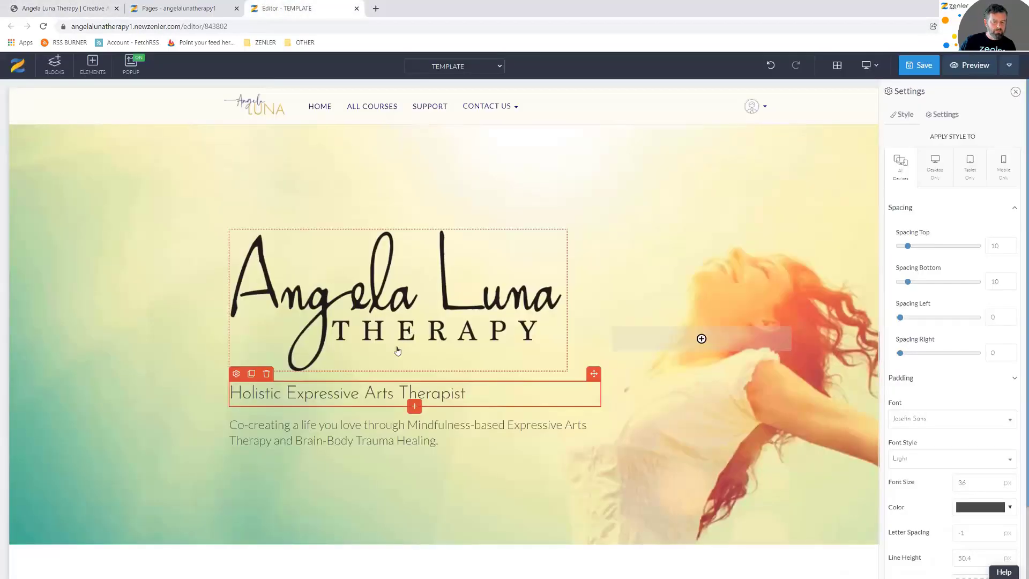
{"action": "left_click_drag", "start_coordinate": [906, 283], "coordinate": [897, 282]}
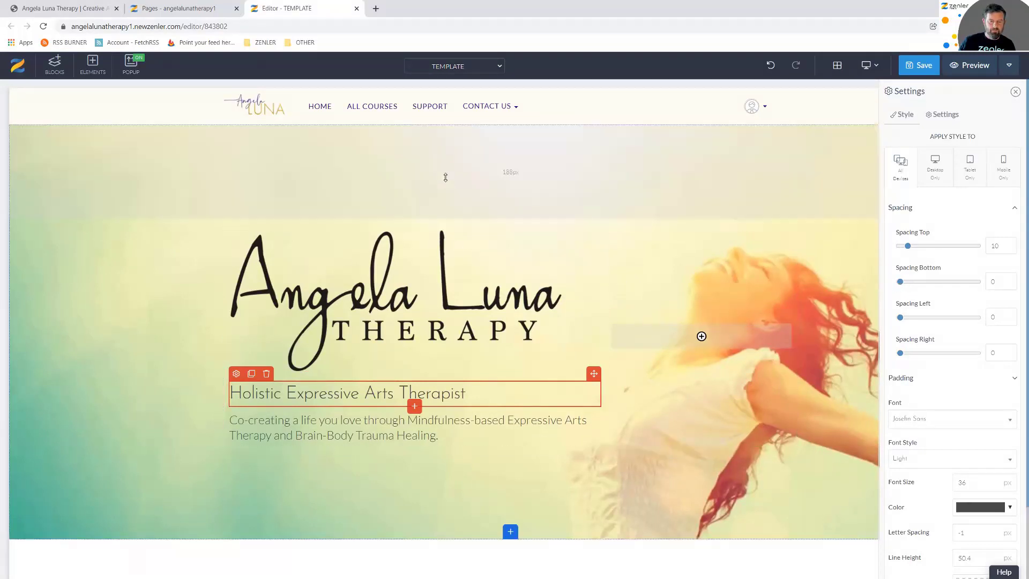
Reduce the empty space above the hero's logo, and compare the hero's height and layout with the live website
{"action": "left_click_drag", "start_coordinate": [435, 175], "coordinate": [436, 151]}
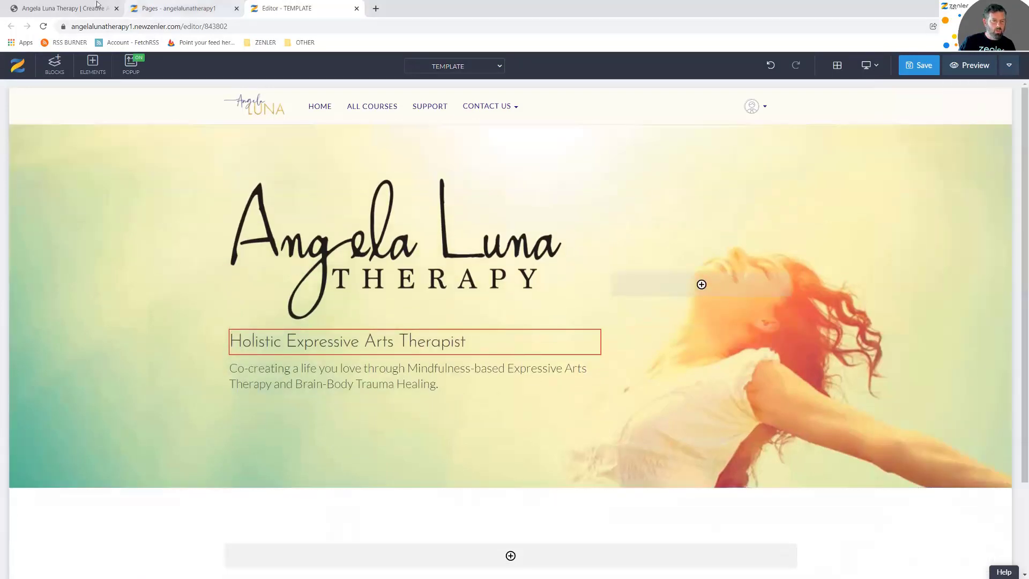
{"action": "left_click", "coordinate": [64, 8]}
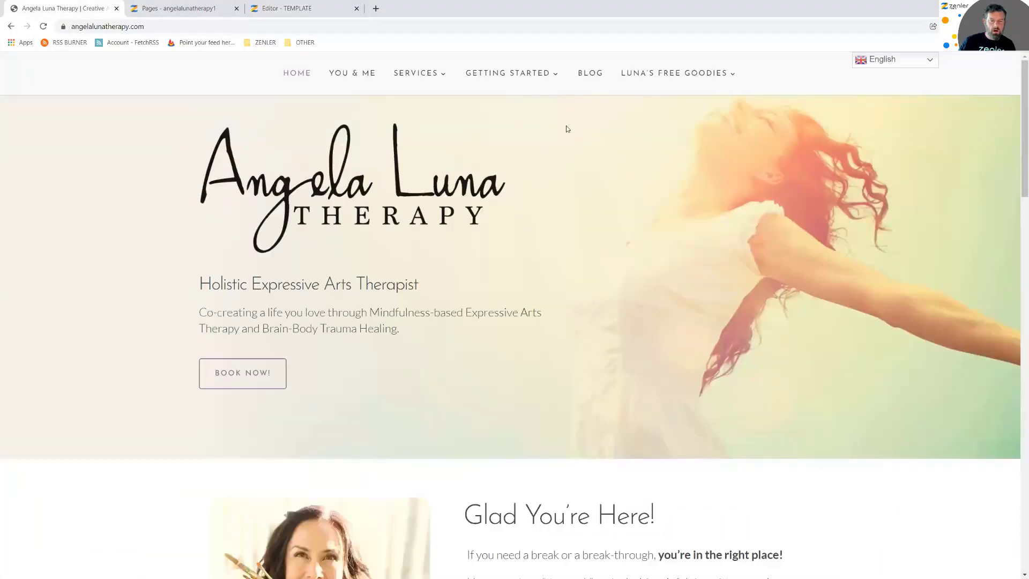
{"action": "left_click", "coordinate": [182, 10]}
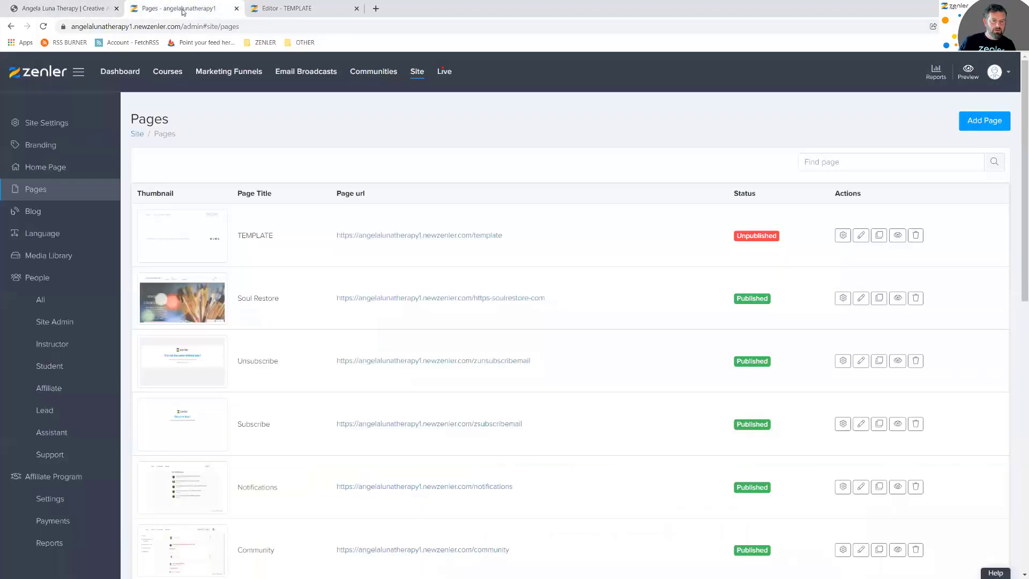
{"action": "left_click", "coordinate": [309, 9]}
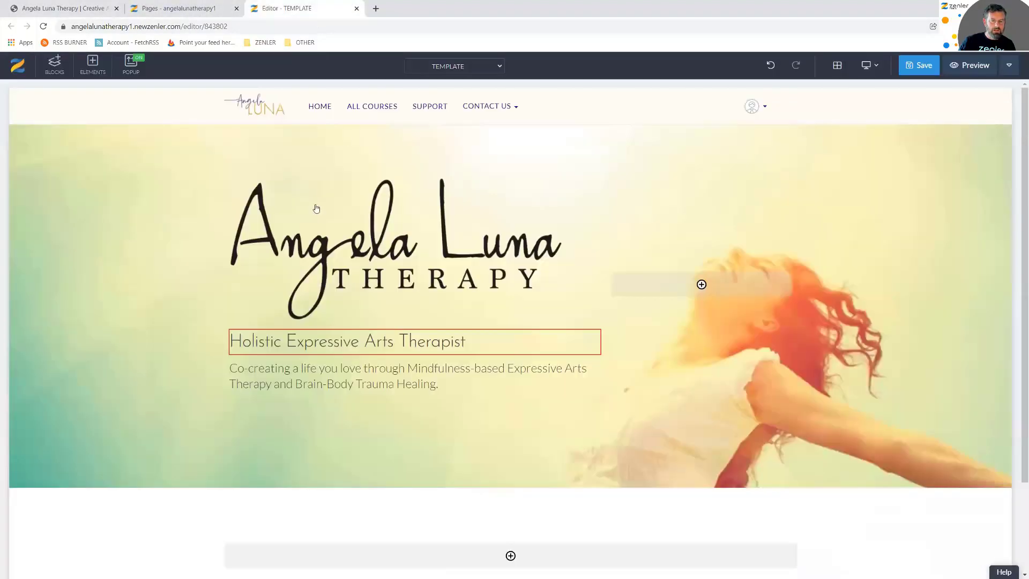
Set the hero block's background image position to Center center and compare it with the live website
{"action": "left_click", "coordinate": [16, 131]}
{"action": "left_click", "coordinate": [16, 132]}
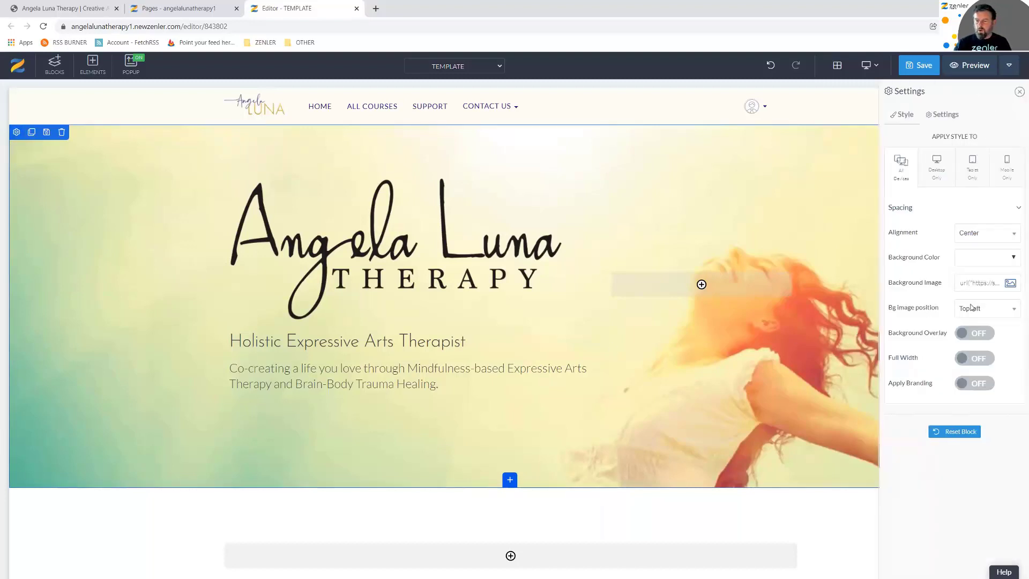
{"action": "left_click", "coordinate": [987, 313]}
{"action": "scroll", "coordinate": [993, 362], "scroll_direction": "down", "scroll_amount": 1}
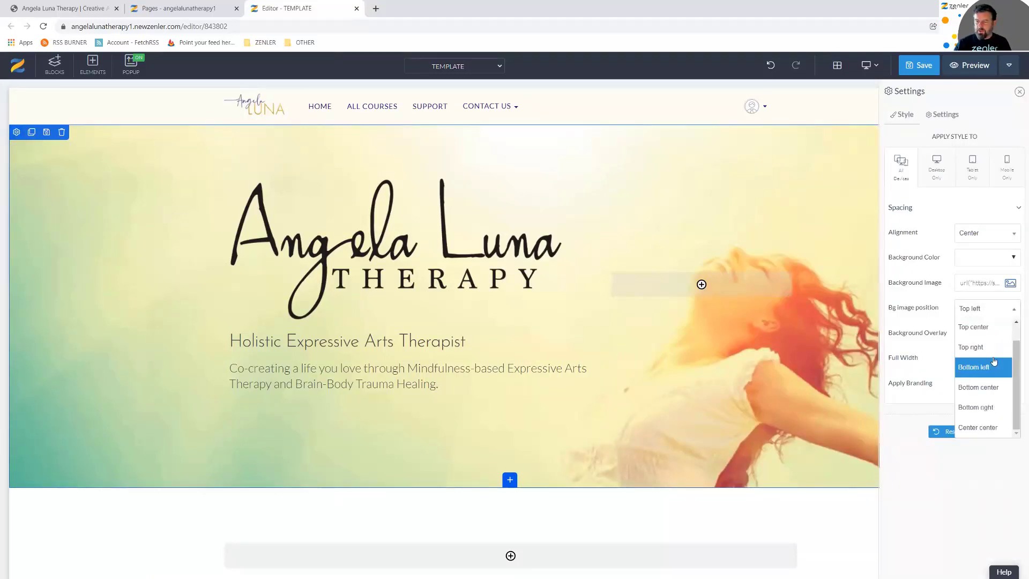
{"action": "left_click", "coordinate": [971, 428]}
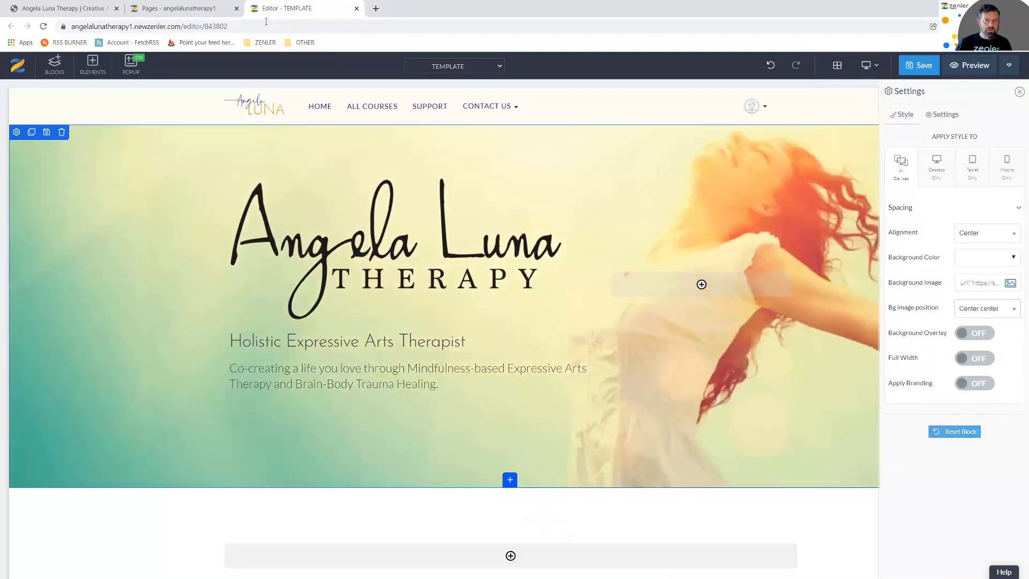
{"action": "left_click", "coordinate": [81, 10]}
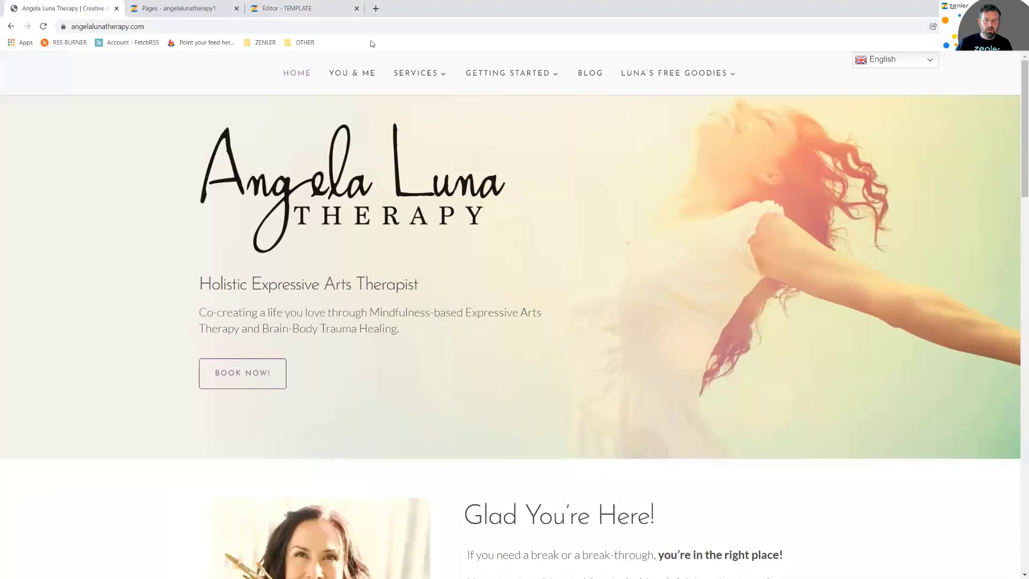
{"action": "left_click", "coordinate": [294, 10]}
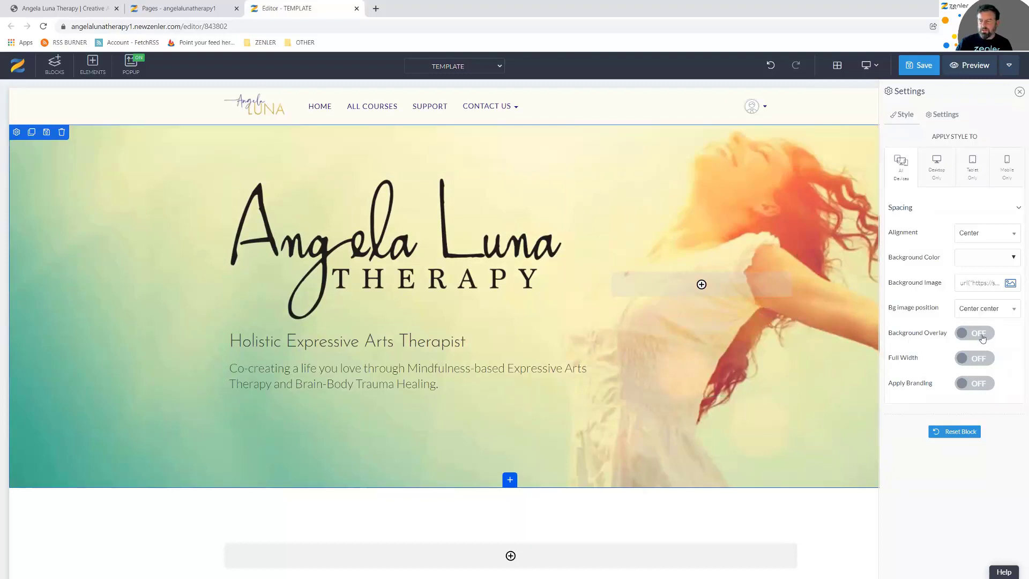
Turn on the hero block's background overlay with white as its color, and compare the effect with the live website
{"action": "left_click", "coordinate": [980, 336]}
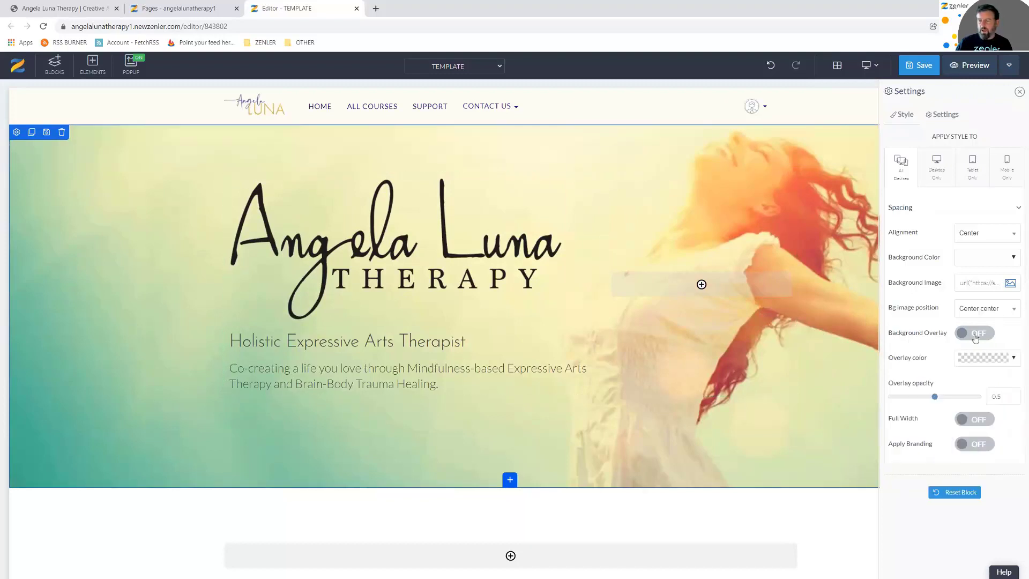
{"action": "left_click", "coordinate": [1018, 359]}
{"action": "left_click", "coordinate": [911, 369]}
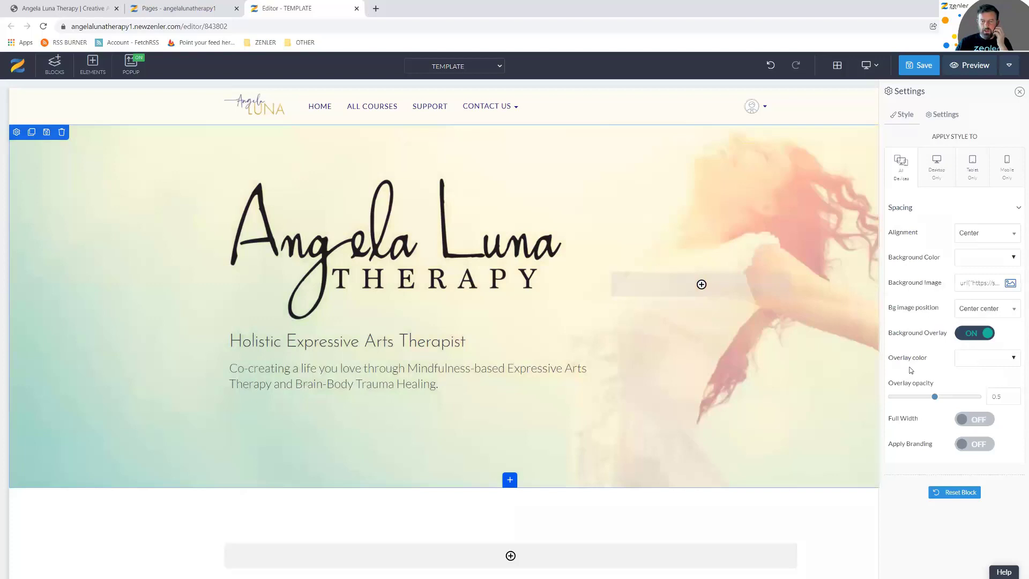
{"action": "left_click", "coordinate": [69, 8]}
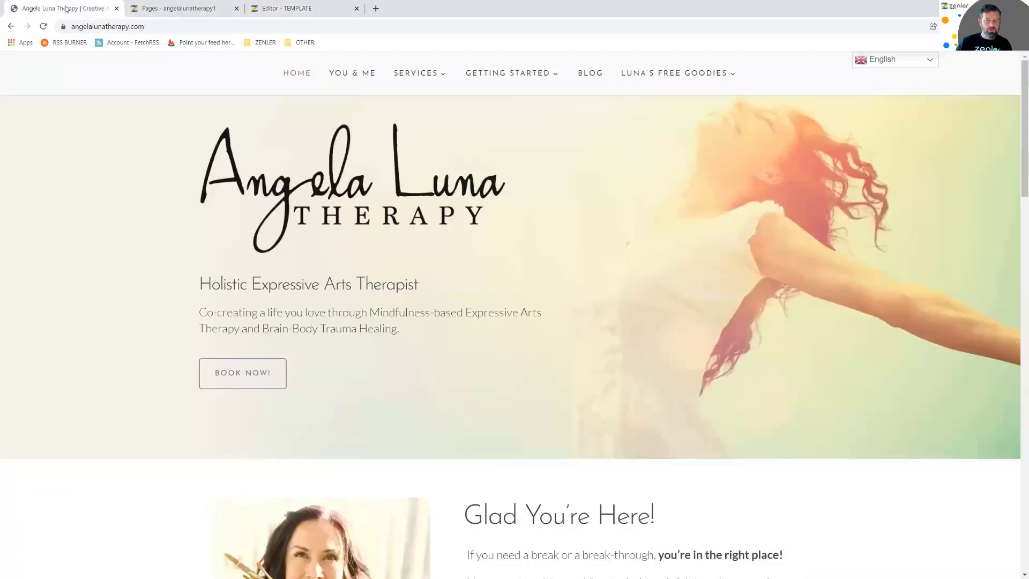
{"action": "left_click", "coordinate": [292, 13]}
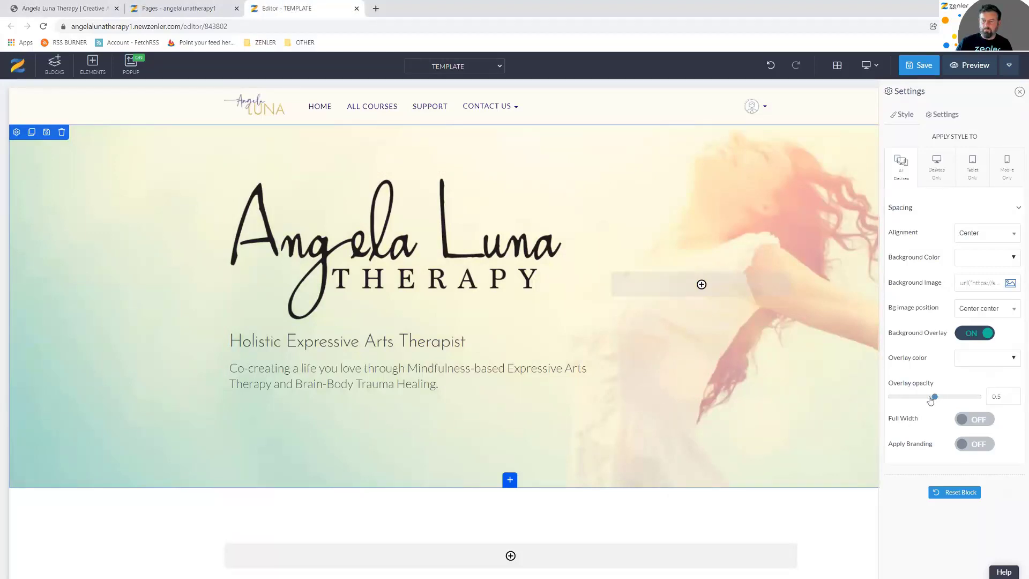
Change the hero's overlay color to a very pale orange tint and save the page
{"action": "left_click", "coordinate": [1013, 357]}
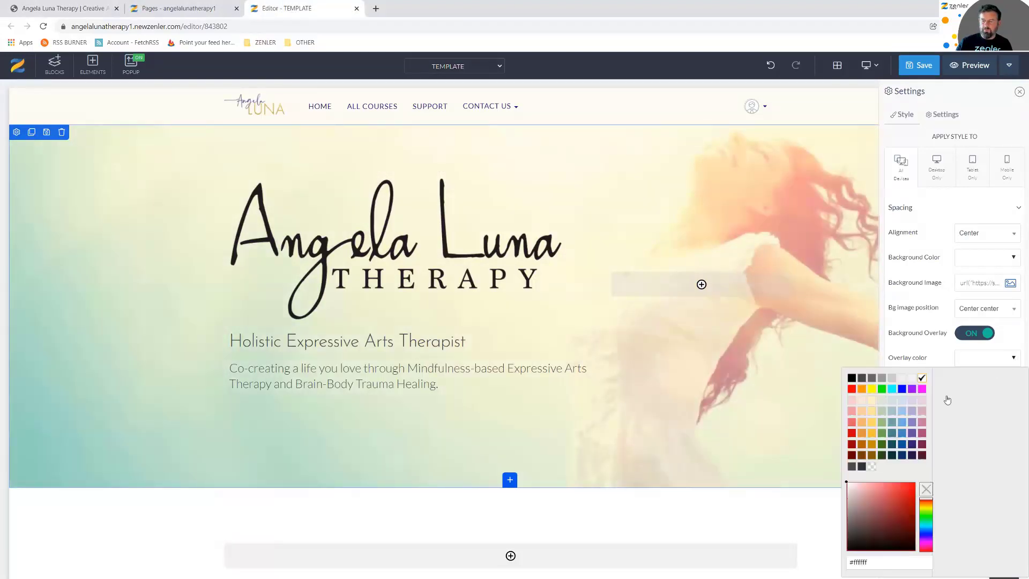
{"action": "left_click", "coordinate": [928, 508]}
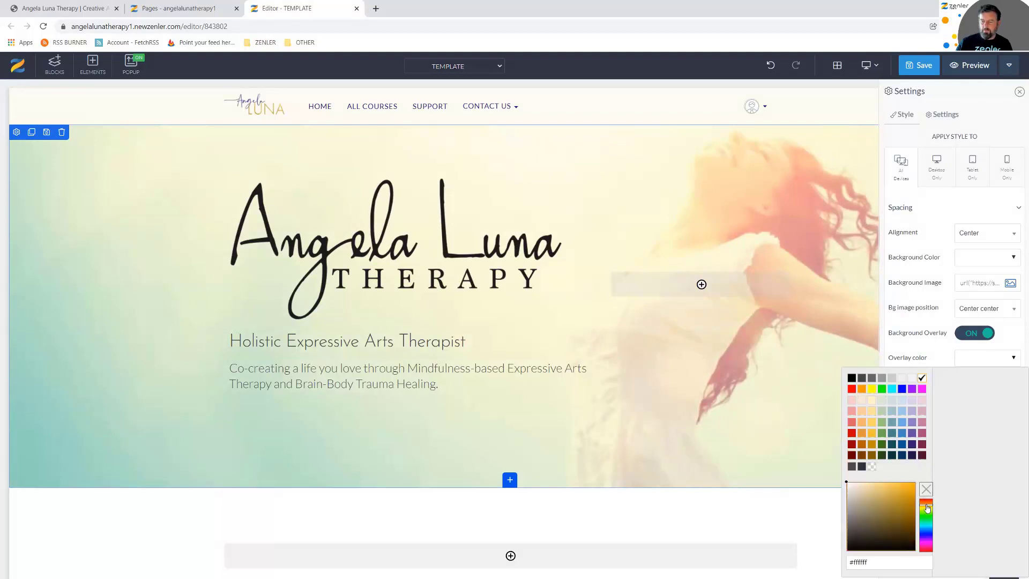
{"action": "left_click", "coordinate": [854, 484]}
{"action": "left_click", "coordinate": [921, 67]}
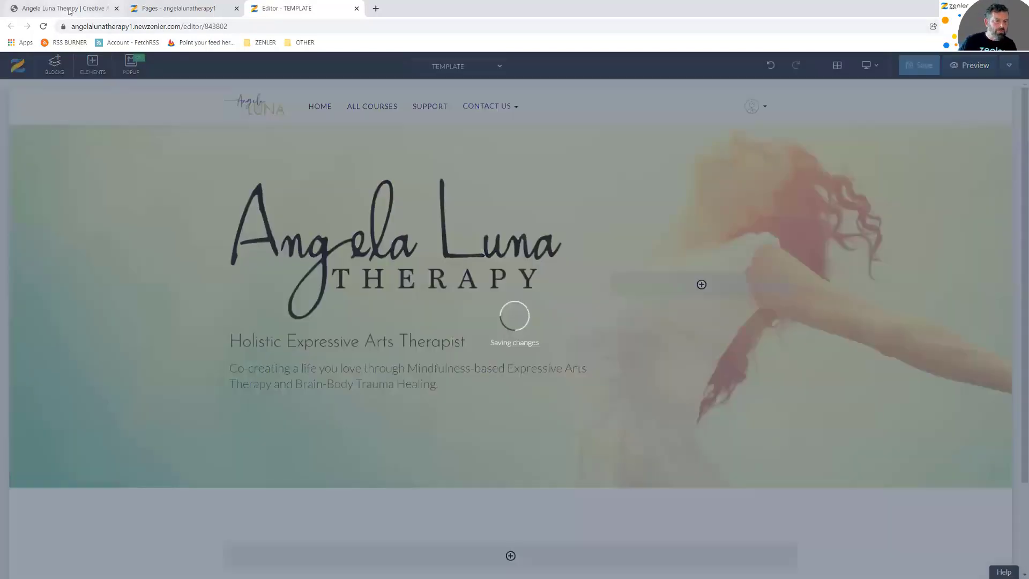
Check the live website's hero button, and add a button element below the tagline paragraph
{"action": "left_click", "coordinate": [70, 9]}
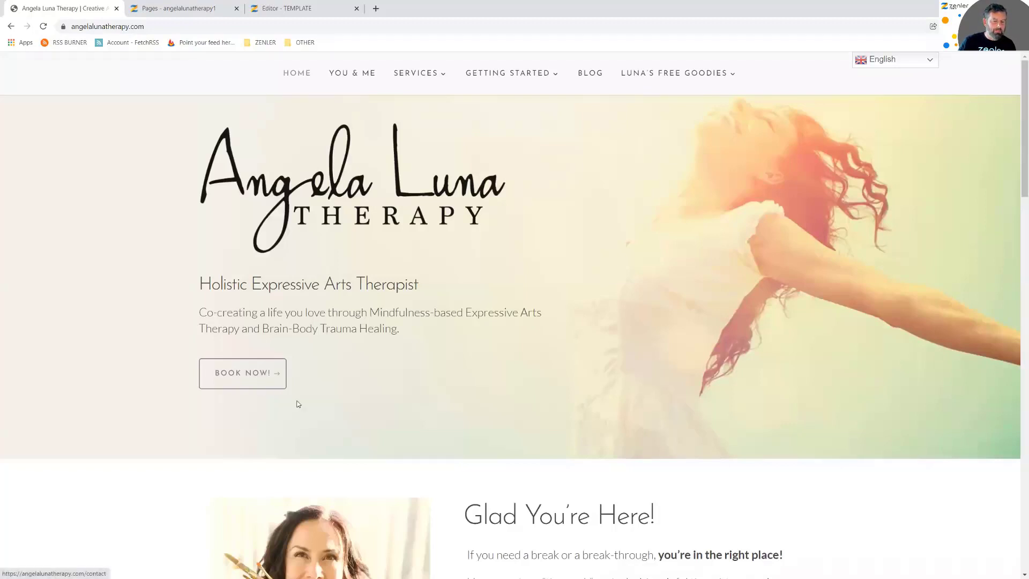
{"action": "left_click", "coordinate": [293, 10]}
{"action": "left_click", "coordinate": [716, 385]}
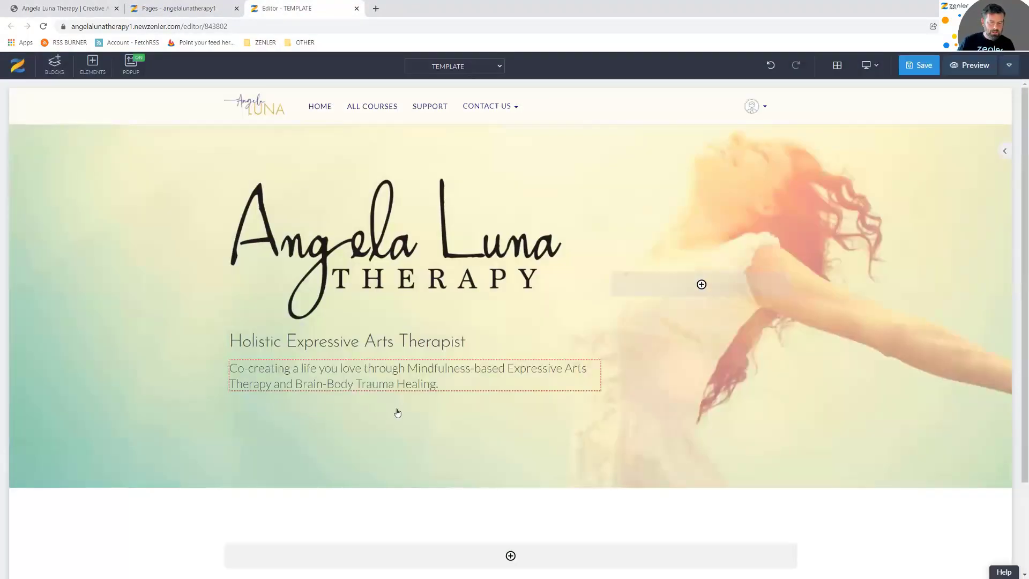
{"action": "left_click", "coordinate": [396, 410]}
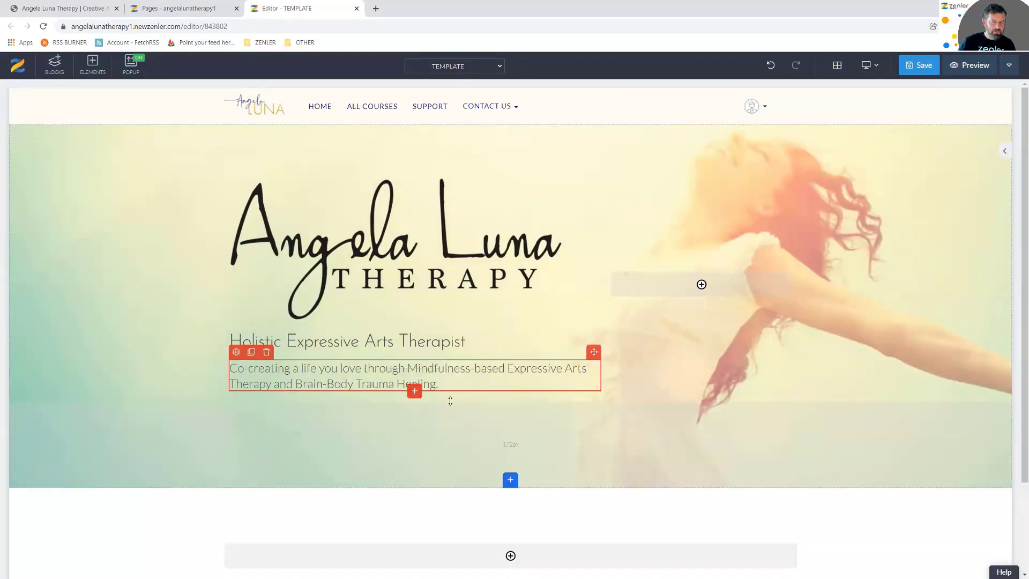
{"action": "left_click", "coordinate": [414, 391]}
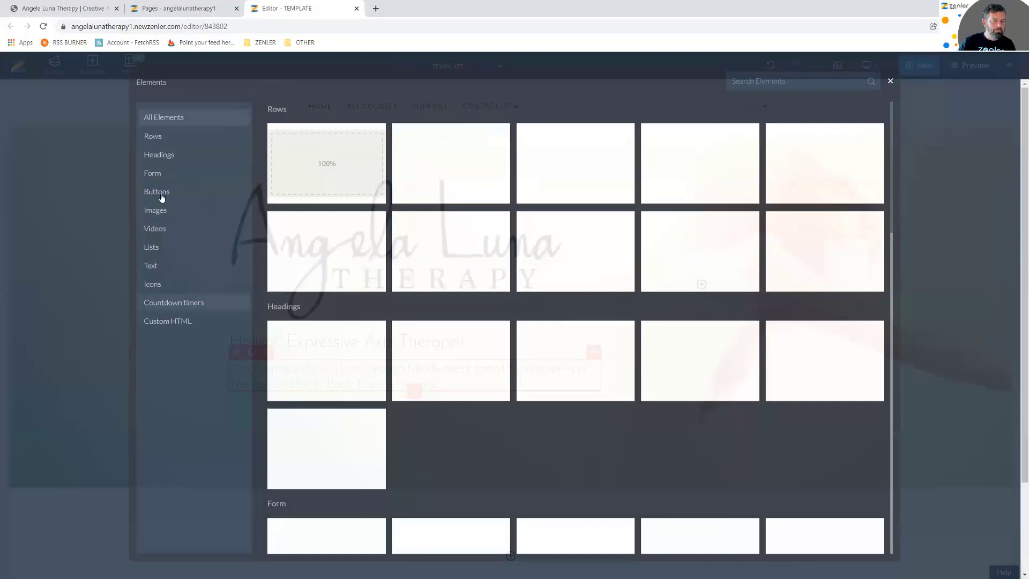
{"action": "left_click", "coordinate": [161, 187]}
{"action": "left_click", "coordinate": [164, 208]}
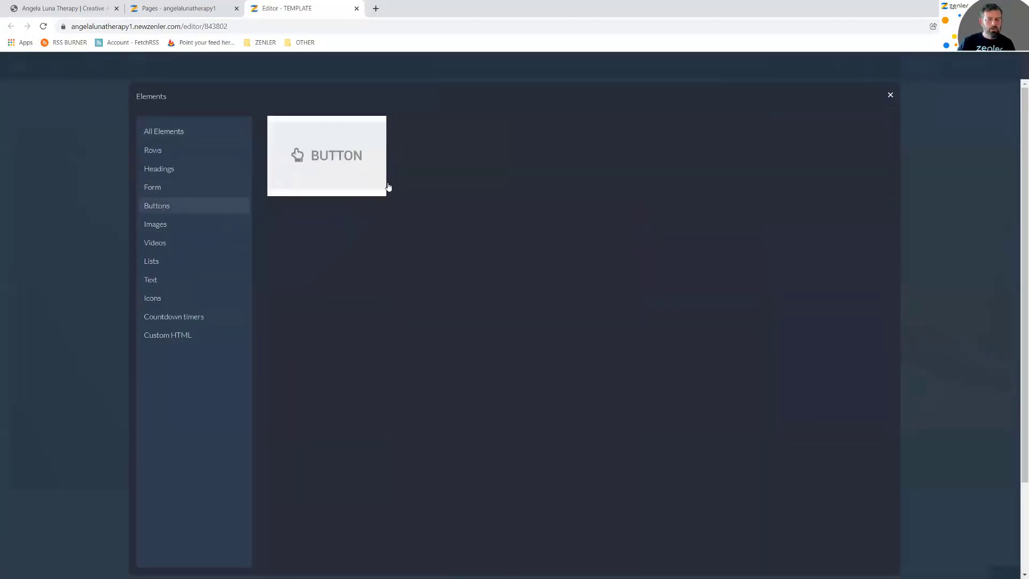
{"action": "left_click", "coordinate": [385, 186]}
{"action": "mouse_move", "coordinate": [302, 417]}
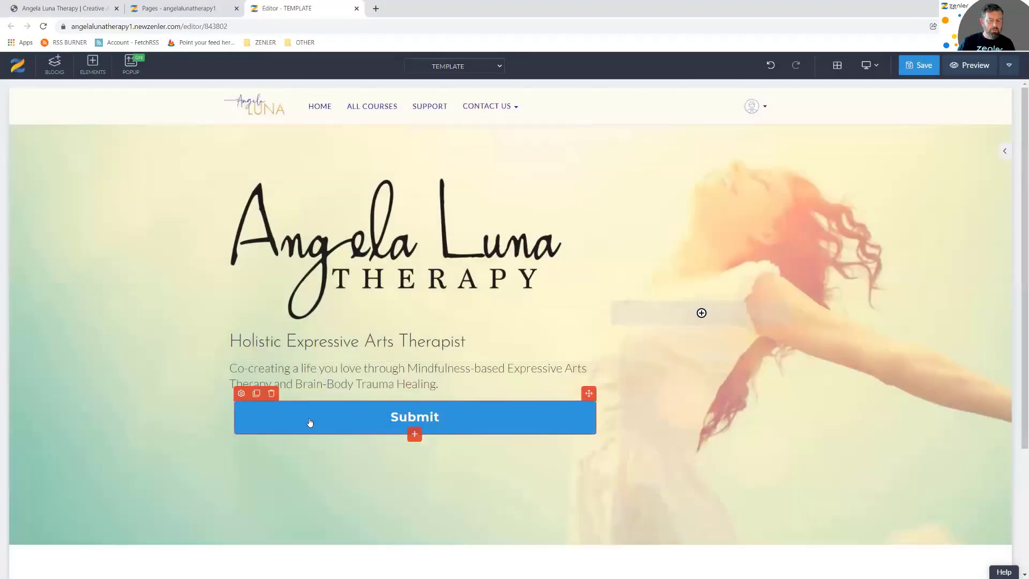
Set the Submit button's width to Normal
{"action": "left_click", "coordinate": [248, 394]}
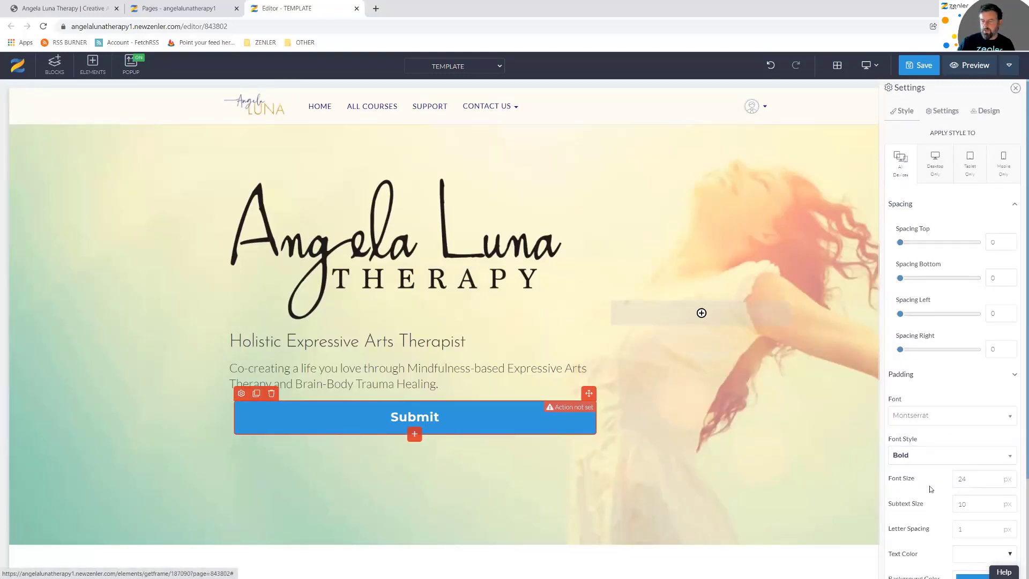
{"action": "scroll", "coordinate": [929, 488], "scroll_direction": "down", "scroll_amount": 3}
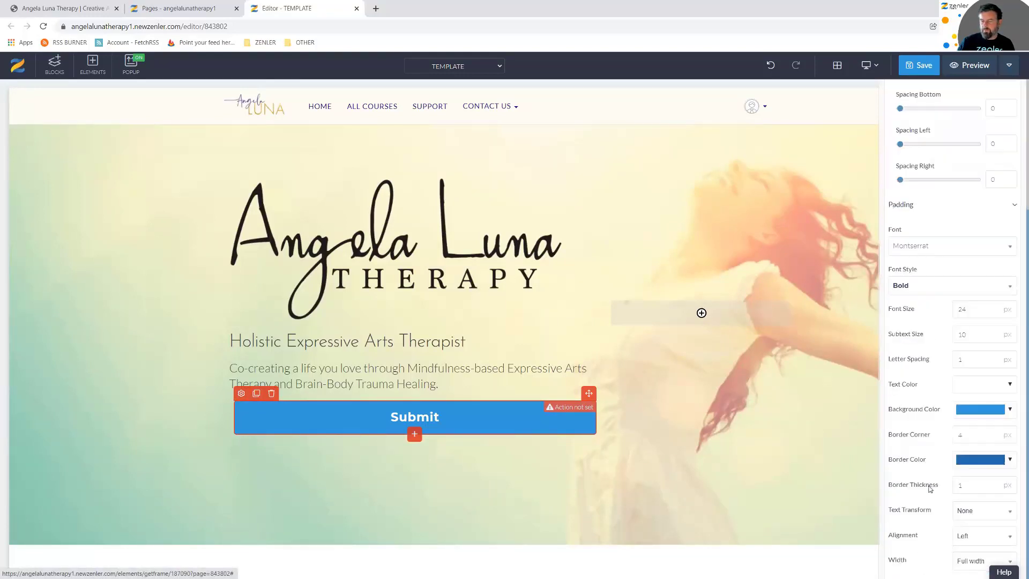
{"action": "left_click", "coordinate": [965, 564]}
{"action": "left_click", "coordinate": [967, 545]}
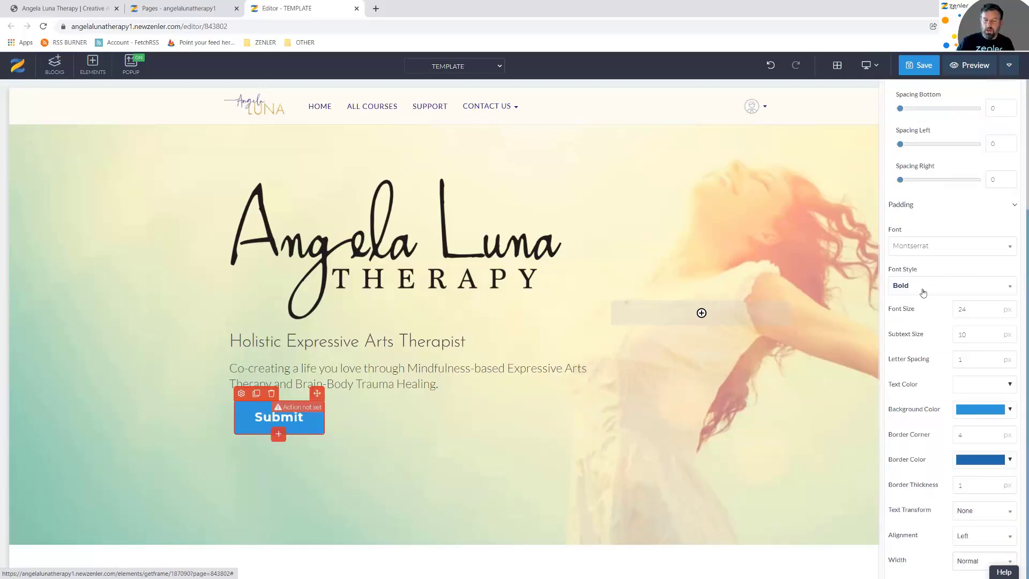
Apply the Outline Button design to the Submit button
{"action": "scroll", "coordinate": [923, 292], "scroll_direction": "up", "scroll_amount": 1}
{"action": "scroll", "coordinate": [918, 286], "scroll_direction": "up", "scroll_amount": 3}
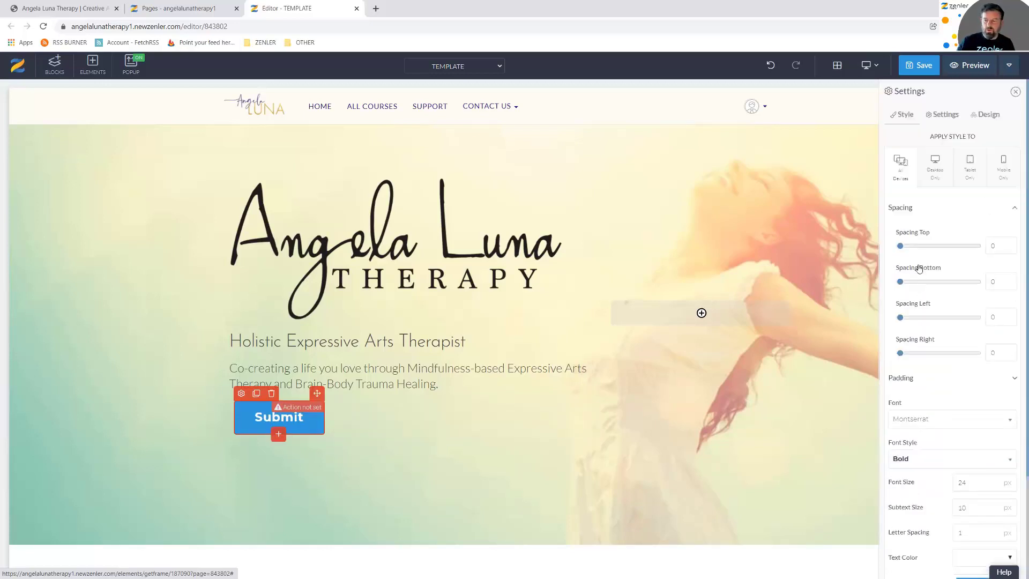
{"action": "left_click", "coordinate": [989, 115]}
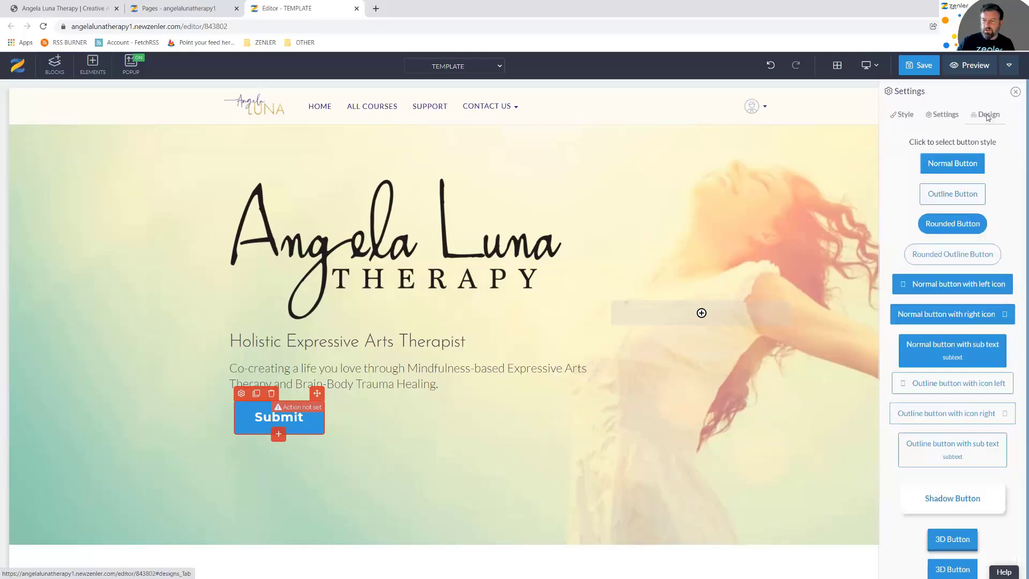
{"action": "left_click", "coordinate": [947, 197]}
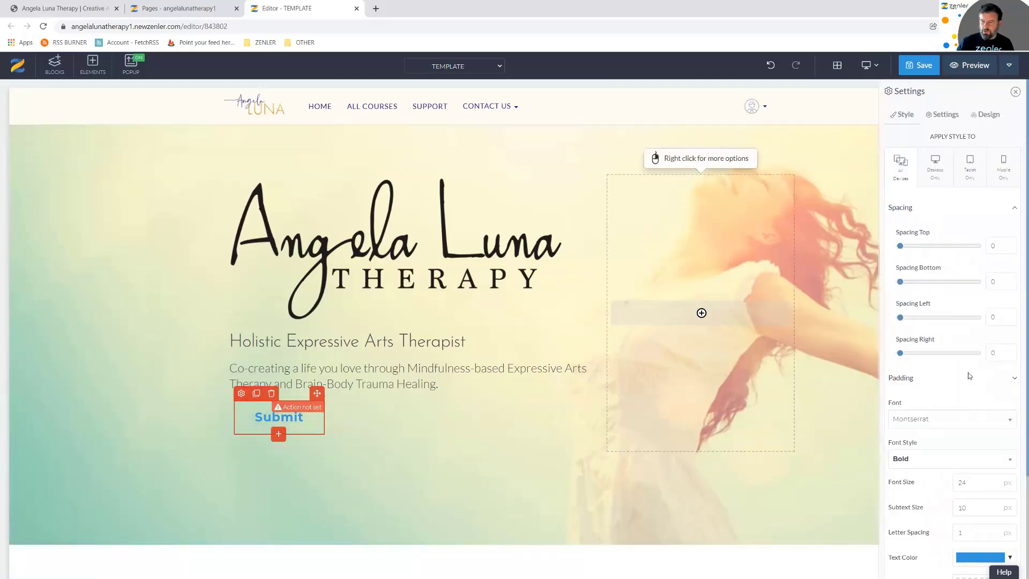
Set the Submit button's font to Josefin Sans with the Regular font style
{"action": "left_click", "coordinate": [953, 424]}
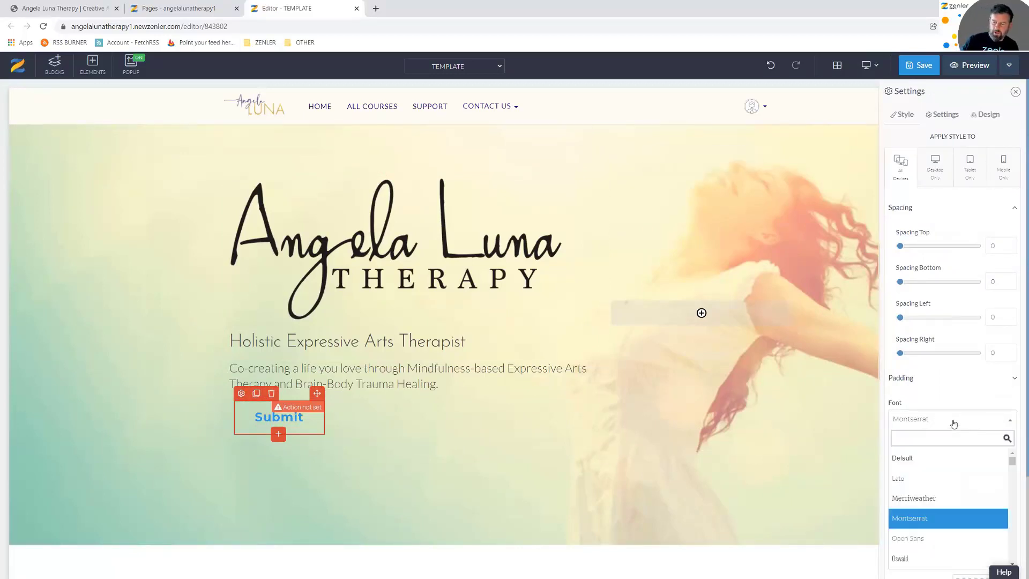
{"action": "type", "text": "jose"}
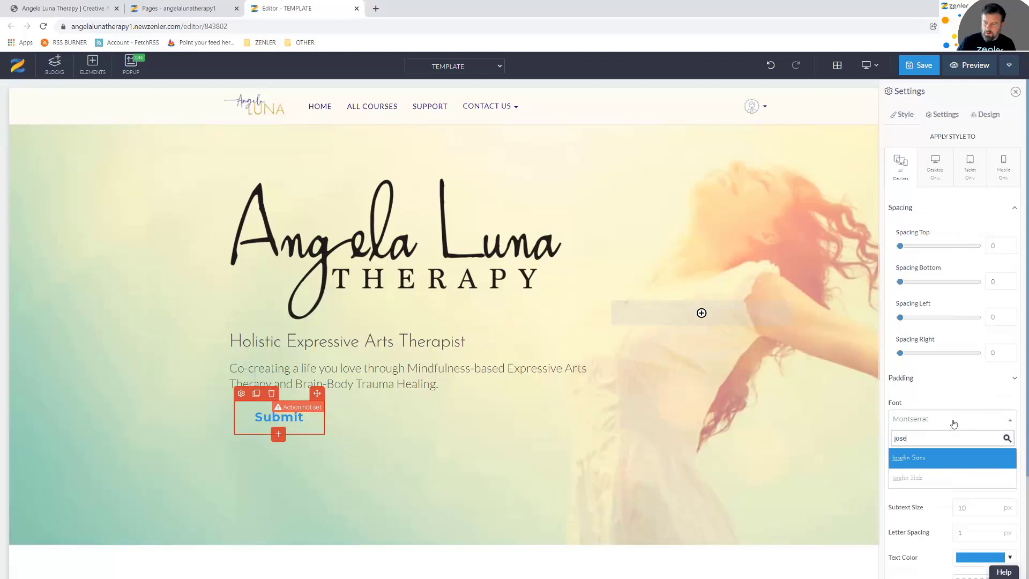
{"action": "left_click", "coordinate": [908, 458]}
{"action": "scroll", "coordinate": [907, 462], "scroll_direction": "down", "scroll_amount": 3}
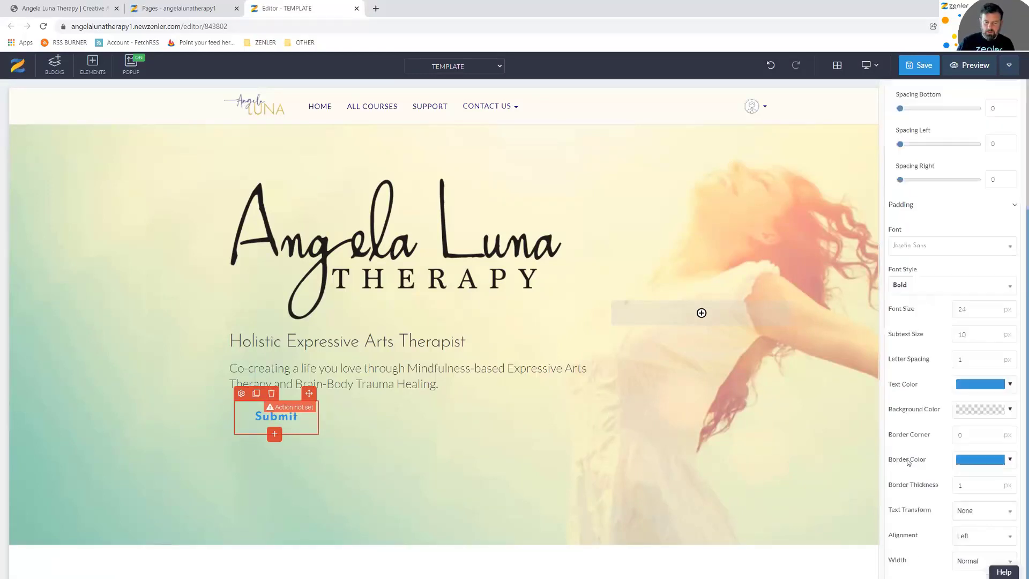
{"action": "left_click", "coordinate": [923, 287]}
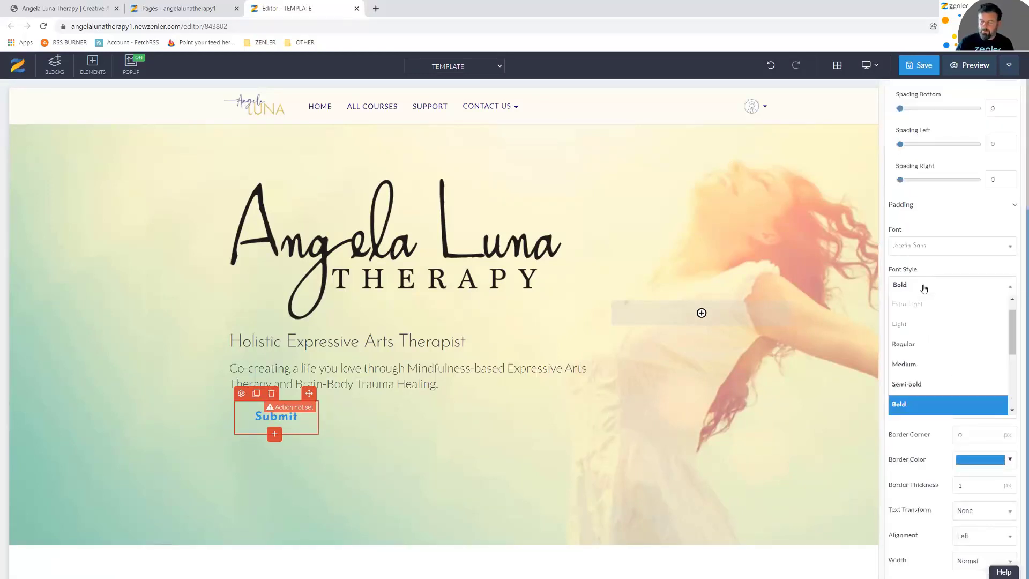
{"action": "left_click", "coordinate": [912, 345]}
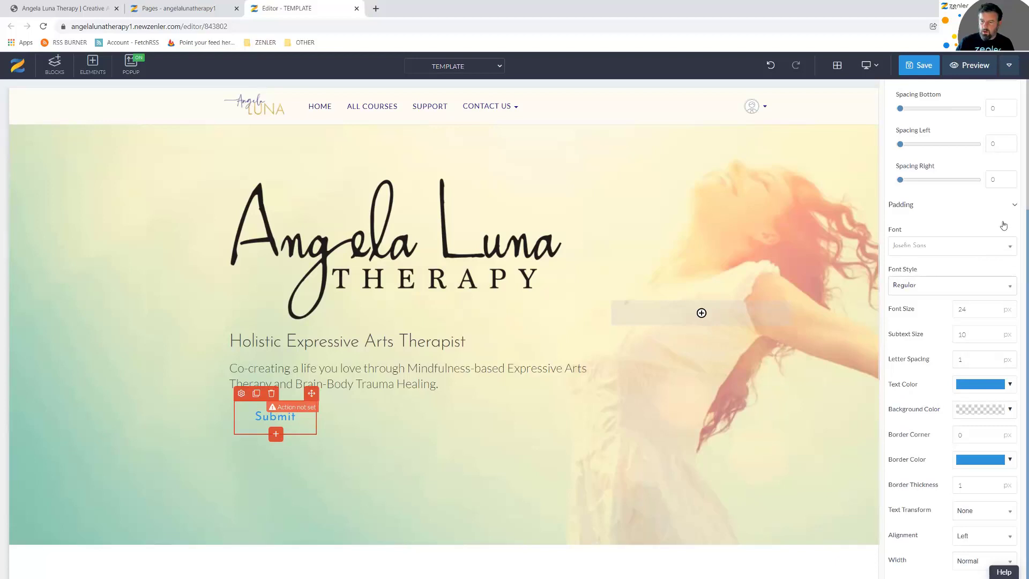
Set the Submit button's top and bottom padding to 8 each
{"action": "left_click", "coordinate": [1012, 206]}
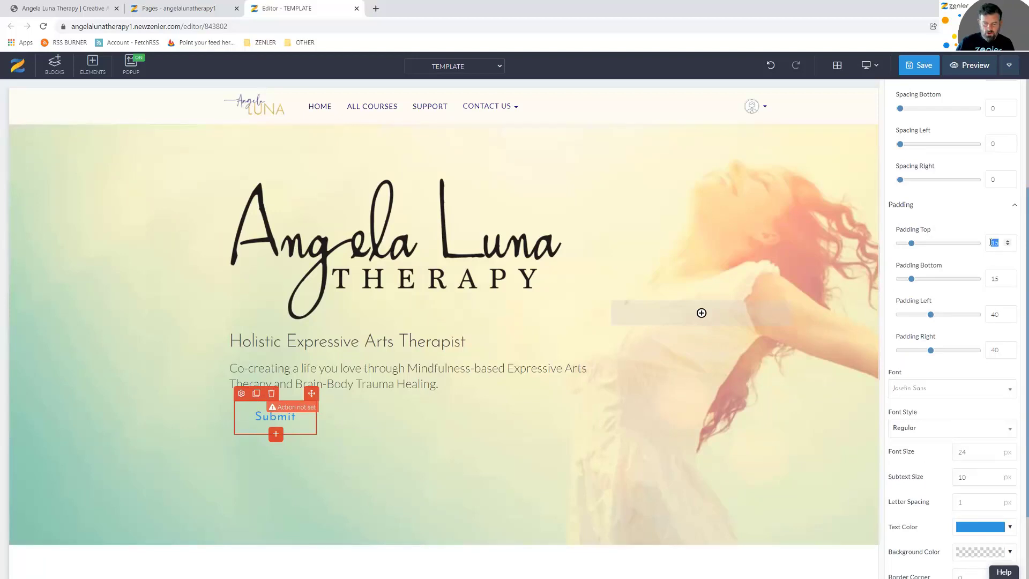
{"action": "type", "text": "8"}
{"action": "double_click", "coordinate": [988, 279]}
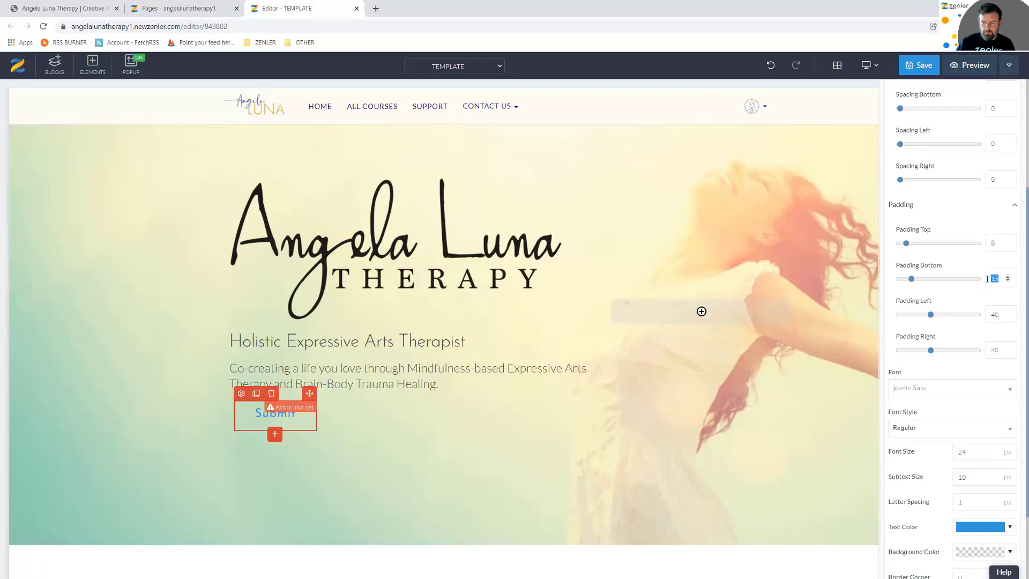
{"action": "type", "text": "8"}
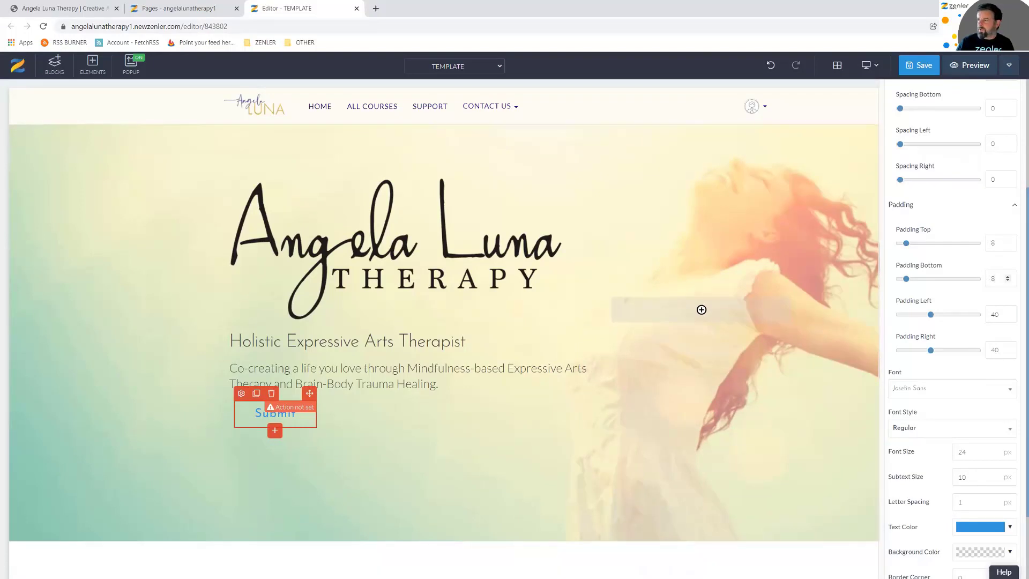
Inspect the hero text and button styling on the live website with the browser's element inspector, and return to the template editor
{"action": "left_click", "coordinate": [64, 8]}
{"action": "right_click", "coordinate": [589, 257]}
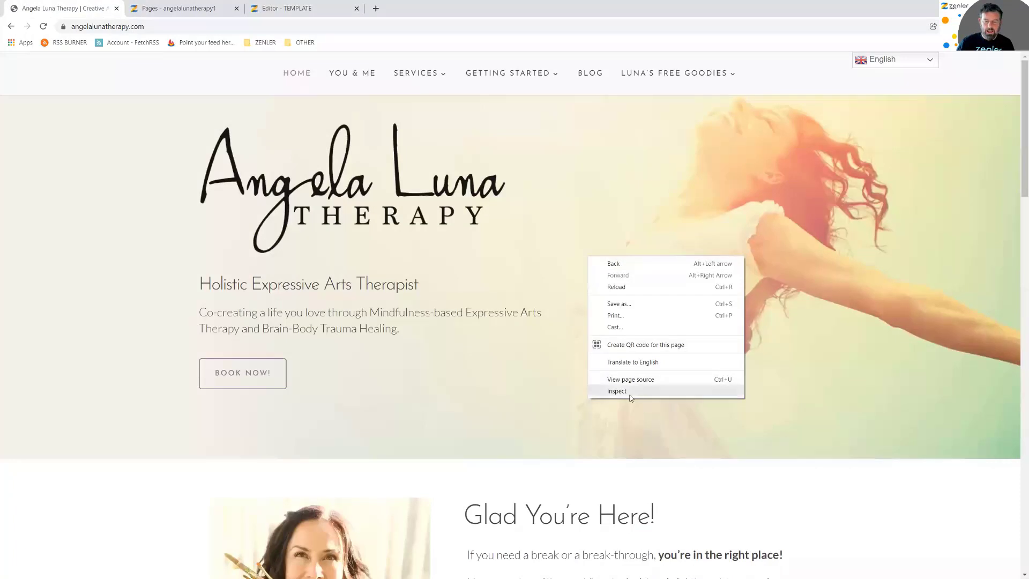
{"action": "left_click", "coordinate": [616, 391]}
{"action": "left_click", "coordinate": [676, 142]}
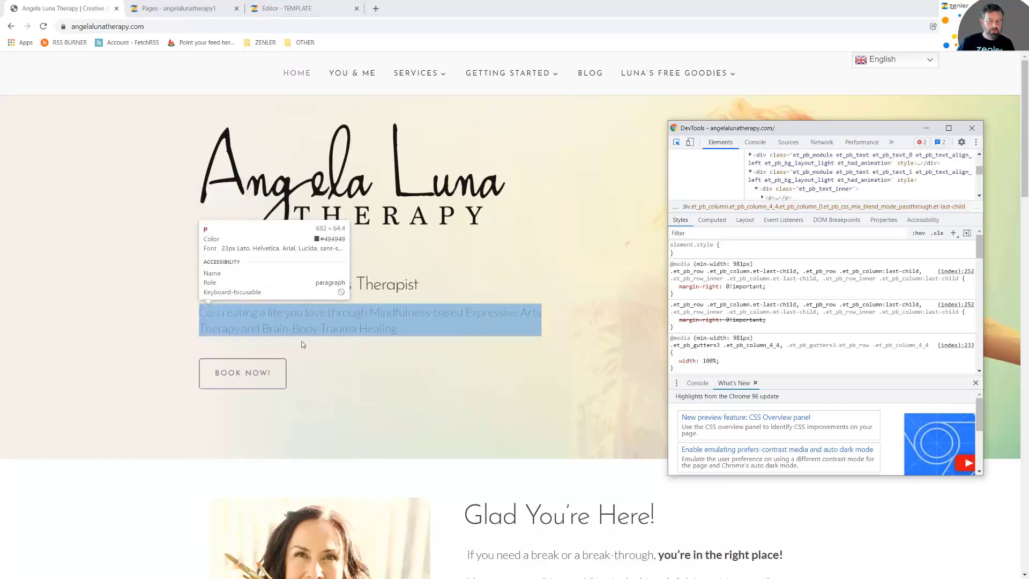
{"action": "left_click", "coordinate": [284, 8]}
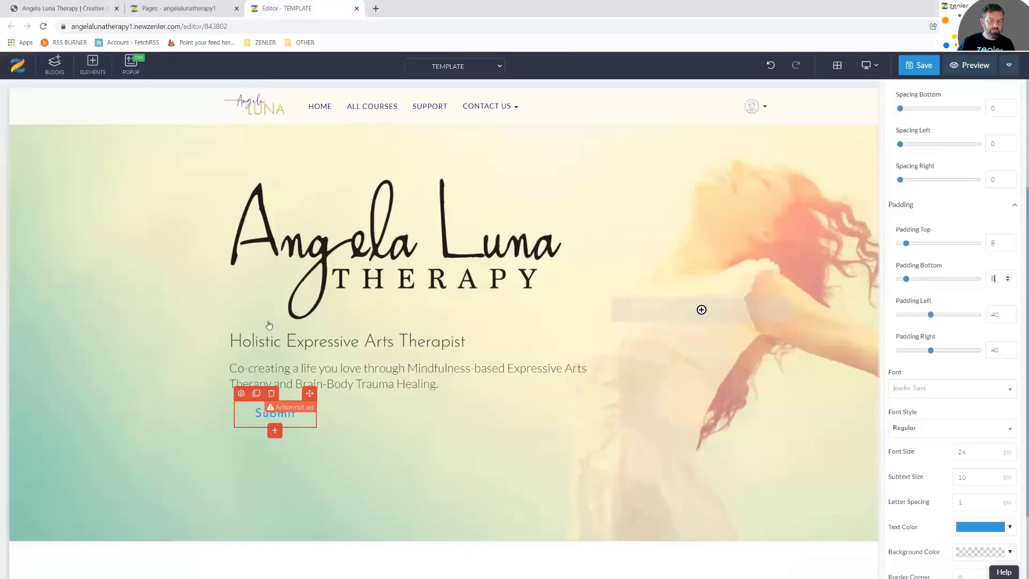
In the WordPad notes, move the button's color code #987AA0 onto its own line and copy it
{"action": "scroll", "coordinate": [964, 504], "scroll_direction": "down", "scroll_amount": 3}
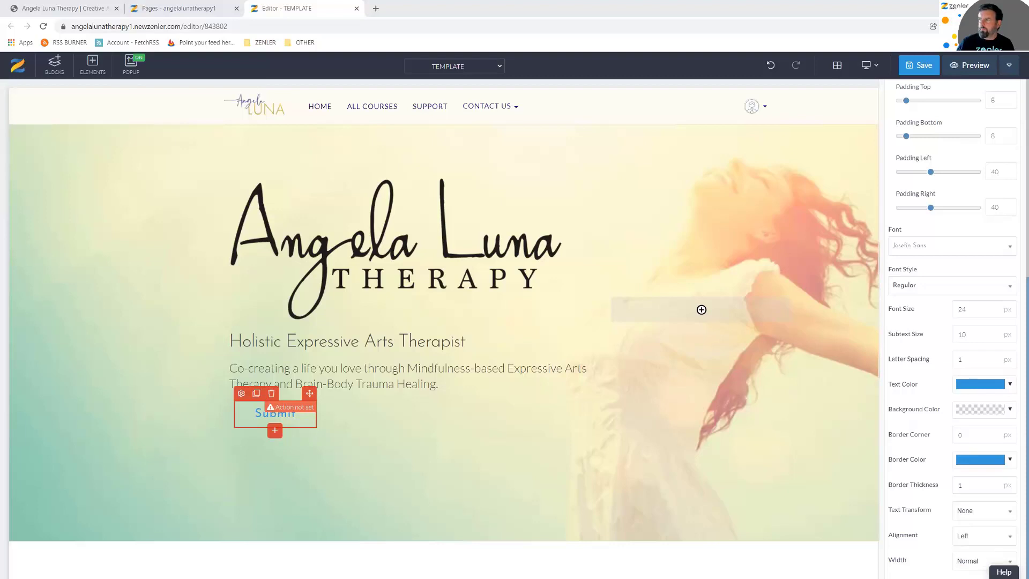
{"action": "key", "text": "alt+Tab"}
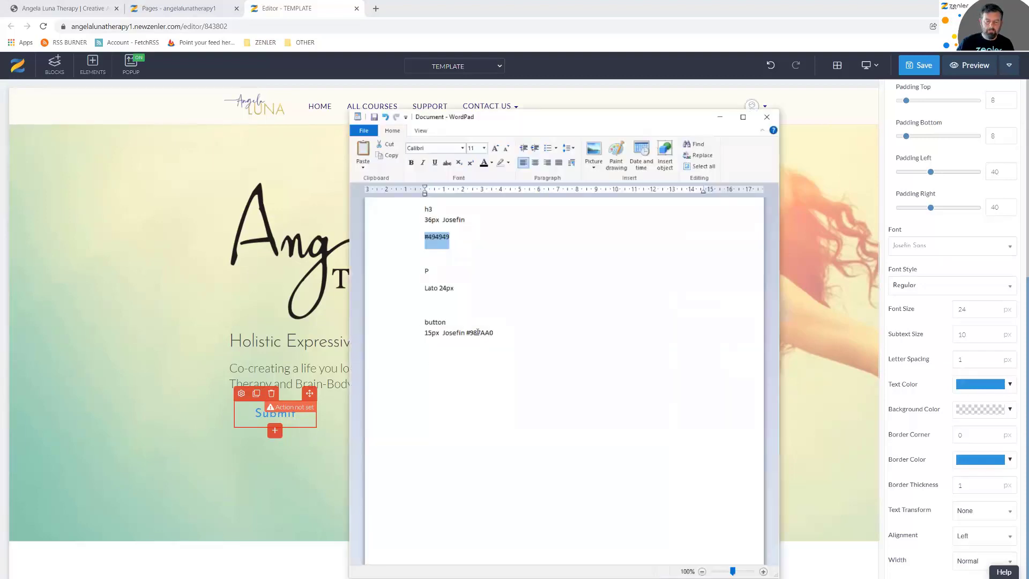
{"action": "left_click", "coordinate": [468, 332]}
{"action": "key", "text": "Return"}
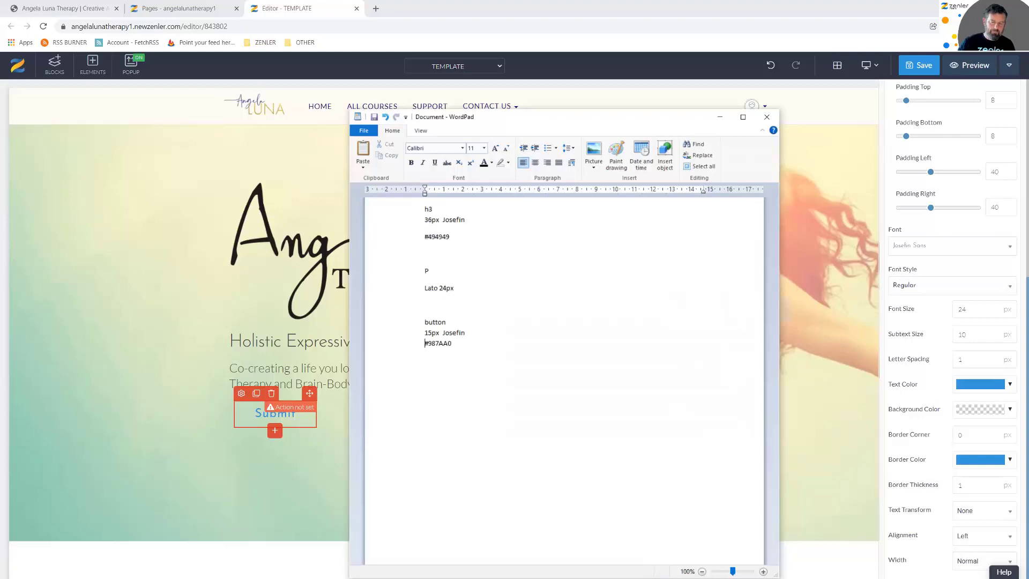
{"action": "left_click_drag", "start_coordinate": [453, 347], "coordinate": [425, 344]}
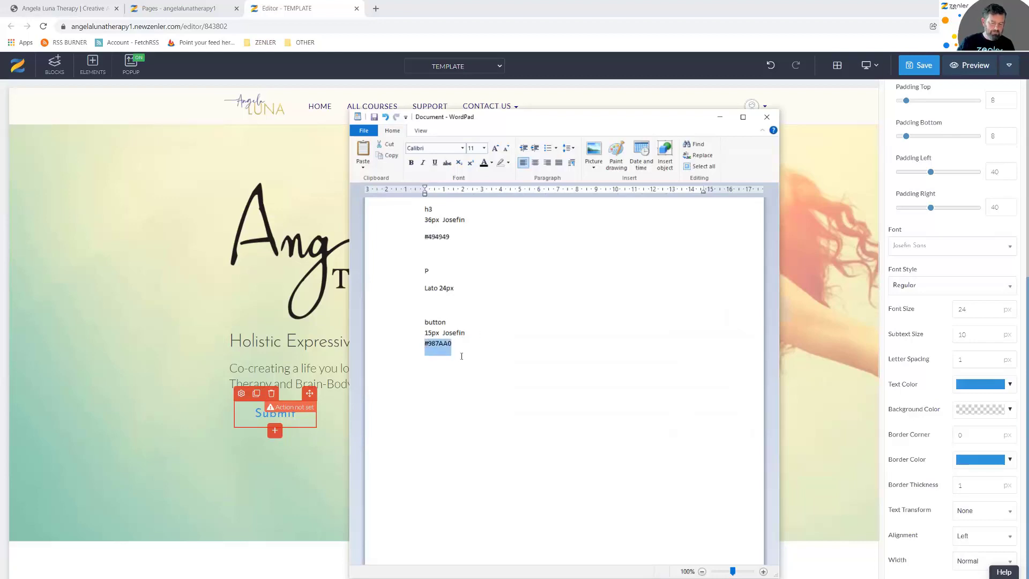
{"action": "left_click", "coordinate": [701, 309]}
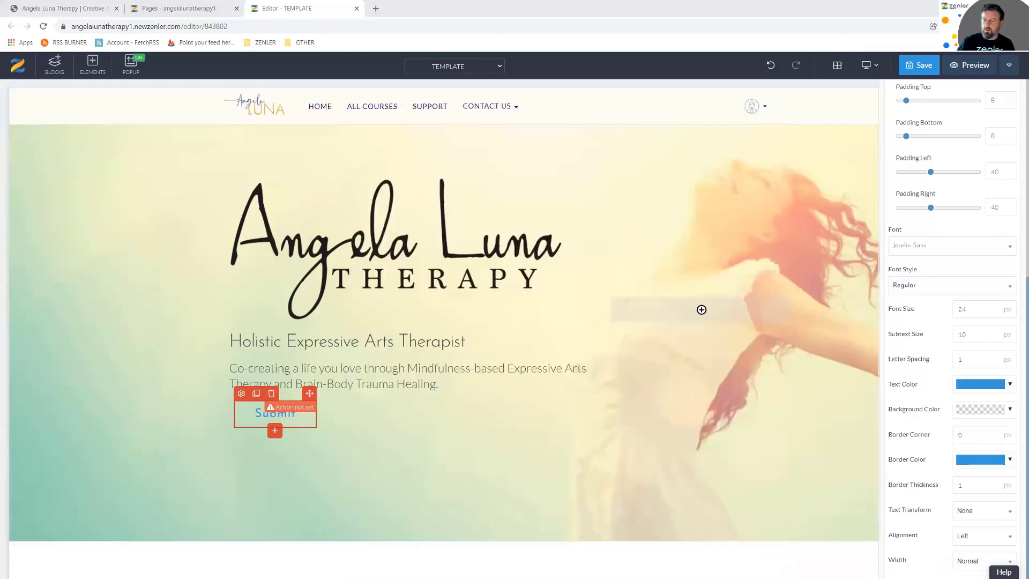
Set the Submit button's text color to #987aa0
{"action": "left_click", "coordinate": [1010, 384]}
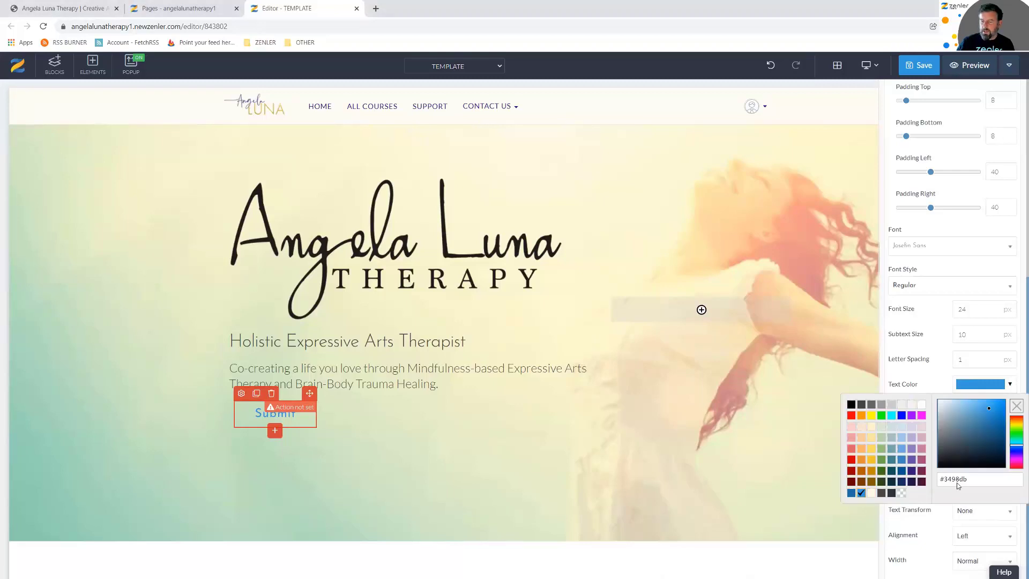
{"action": "left_click_drag", "start_coordinate": [971, 478], "coordinate": [938, 478]}
{"action": "type", "text": "#987aa0"}
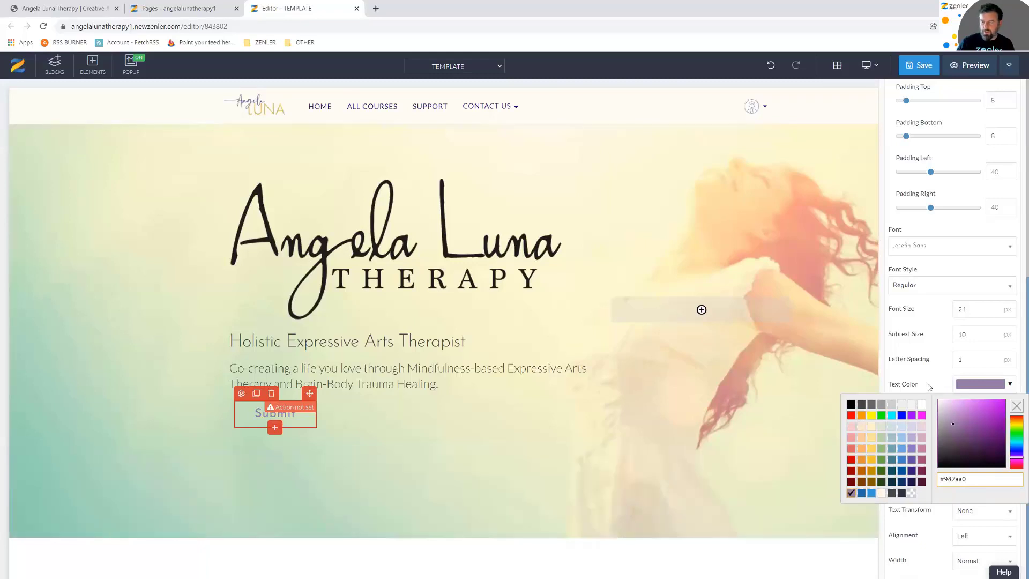
{"action": "left_click", "coordinate": [938, 423]}
Apply the same purple to the Submit button's border and set its border corner to 8 px
{"action": "left_click", "coordinate": [1009, 461]}
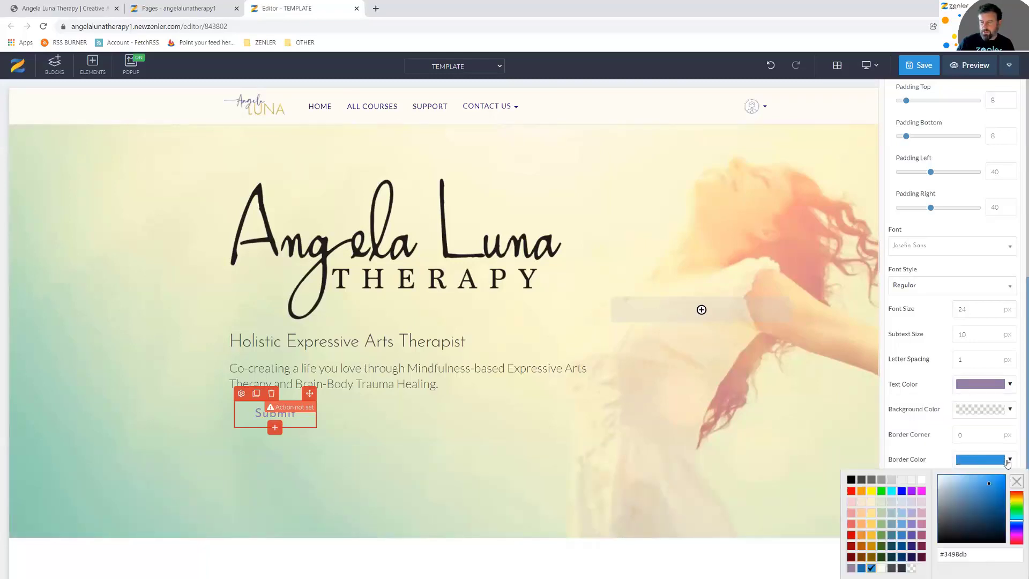
{"action": "left_click", "coordinate": [851, 568]}
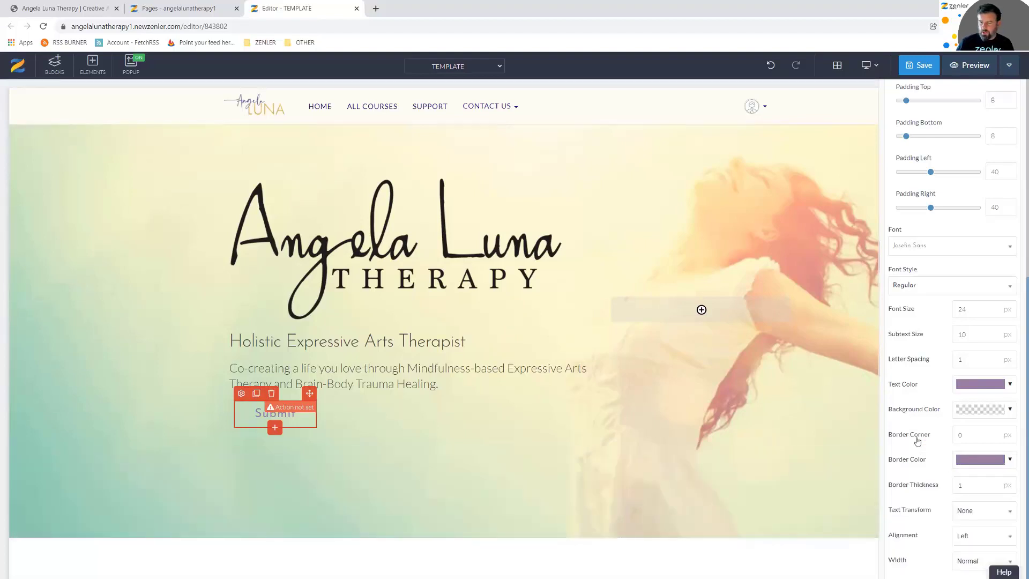
{"action": "left_click_drag", "start_coordinate": [962, 433], "coordinate": [949, 437]}
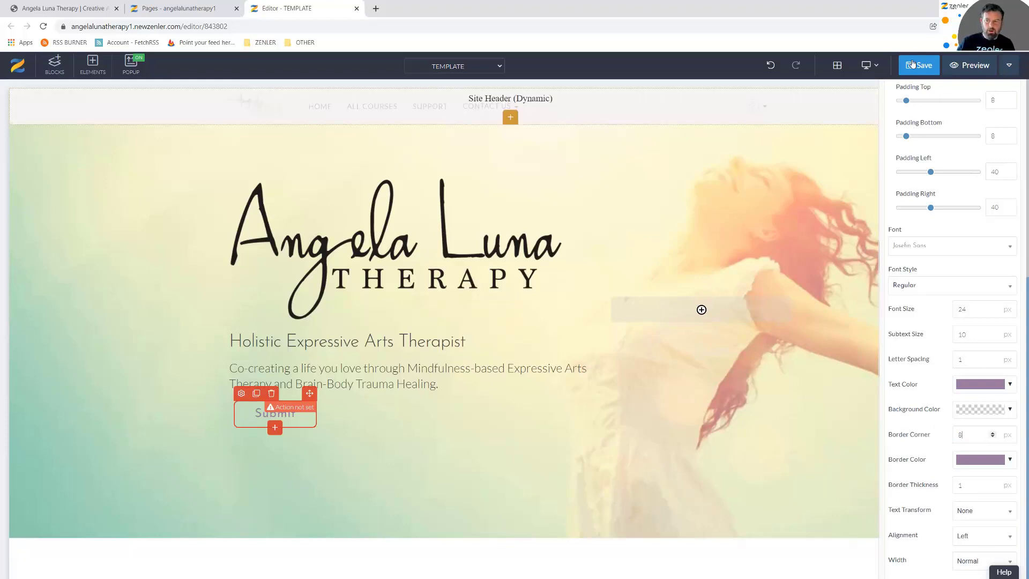
Change the Submit button's text to "BOOK NOW!", checking the wording against the live website
{"action": "scroll", "coordinate": [952, 120], "scroll_direction": "up", "scroll_amount": 5}
{"action": "scroll", "coordinate": [952, 121], "scroll_direction": "up", "scroll_amount": 1}
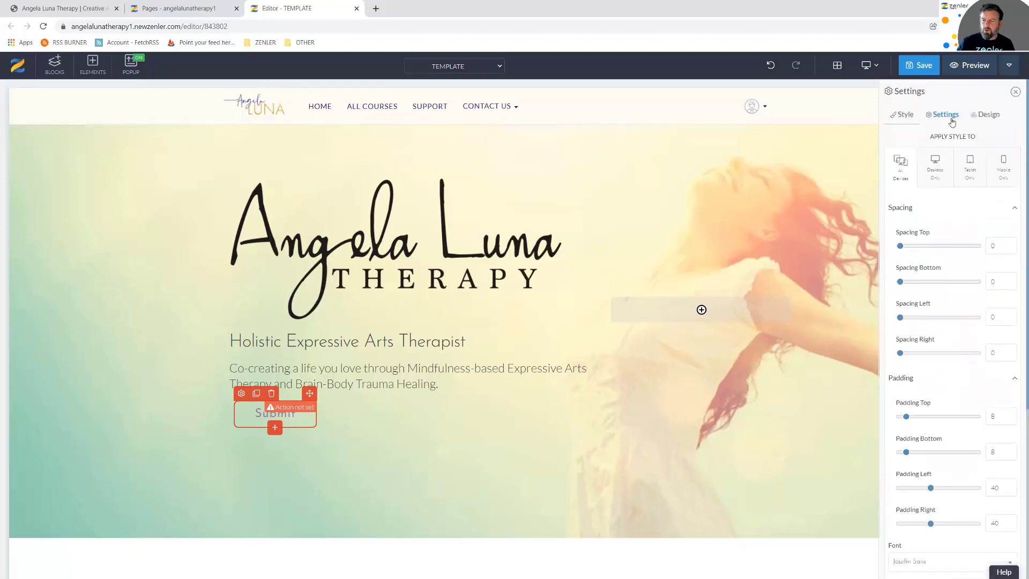
{"action": "left_click", "coordinate": [943, 118]}
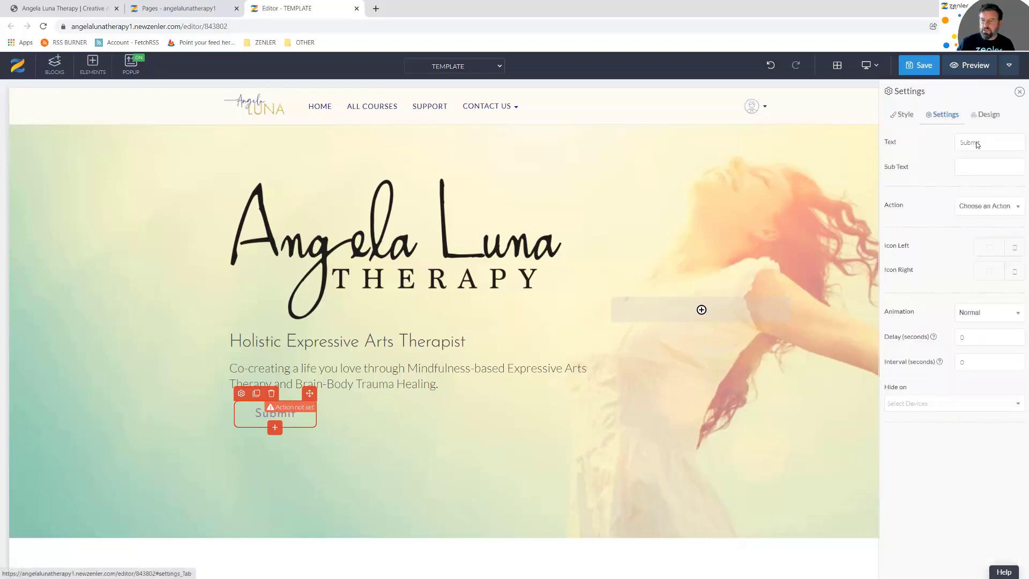
{"action": "double_click", "coordinate": [956, 142]}
{"action": "type", "text": "BOOK NOW"}
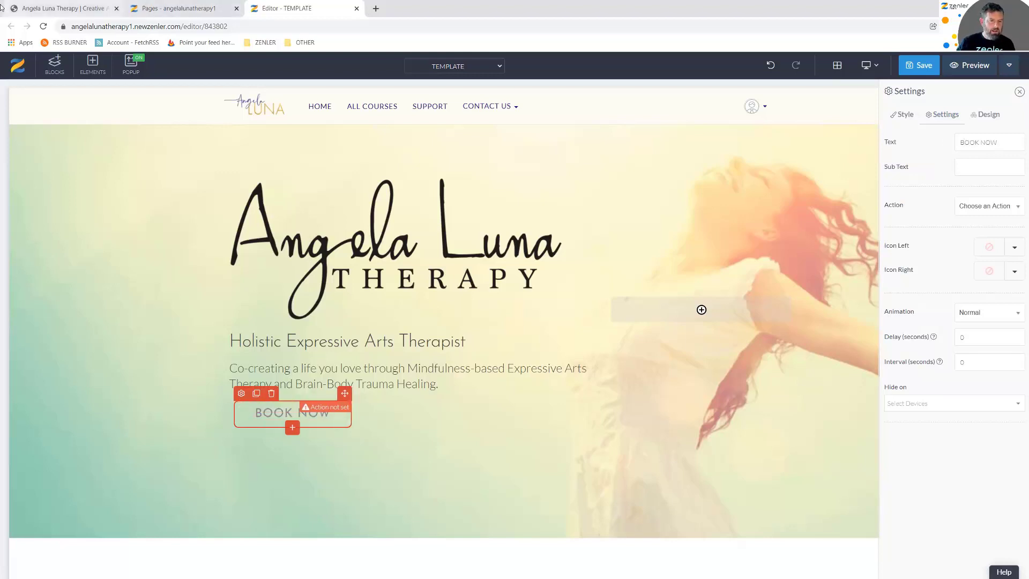
{"action": "left_click", "coordinate": [62, 8]}
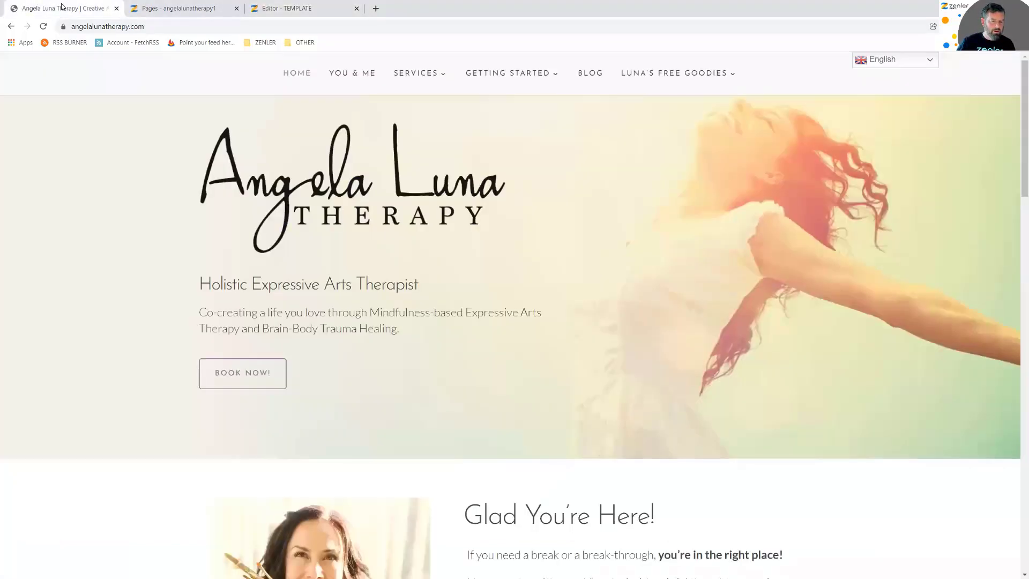
{"action": "left_click", "coordinate": [286, 8]}
{"action": "type", "text": "!"}
Set the BOOK NOW! button's font size to 15 px
{"action": "left_click", "coordinate": [241, 395]}
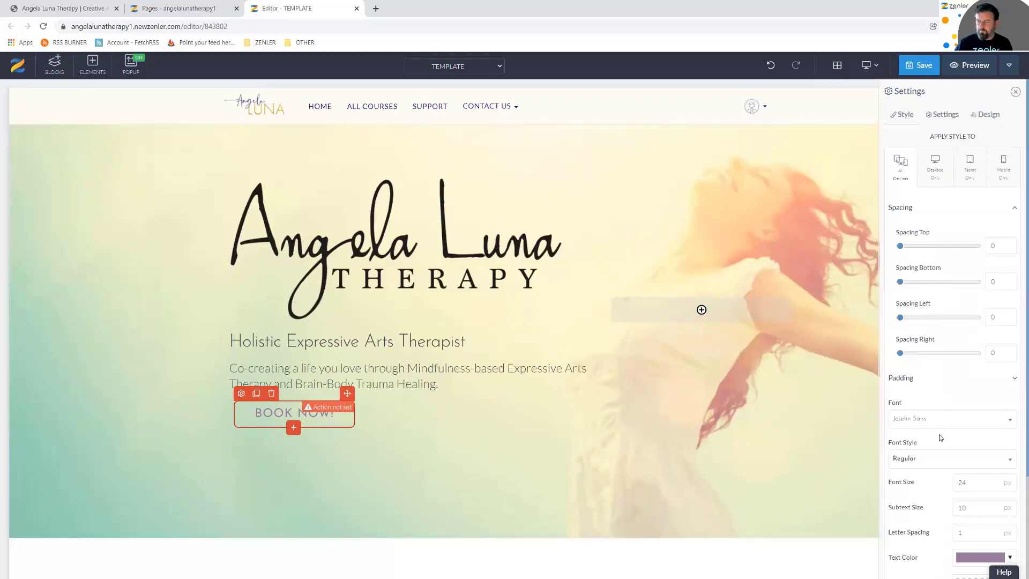
{"action": "scroll", "coordinate": [939, 437], "scroll_direction": "down", "scroll_amount": 3}
{"action": "double_click", "coordinate": [970, 331]}
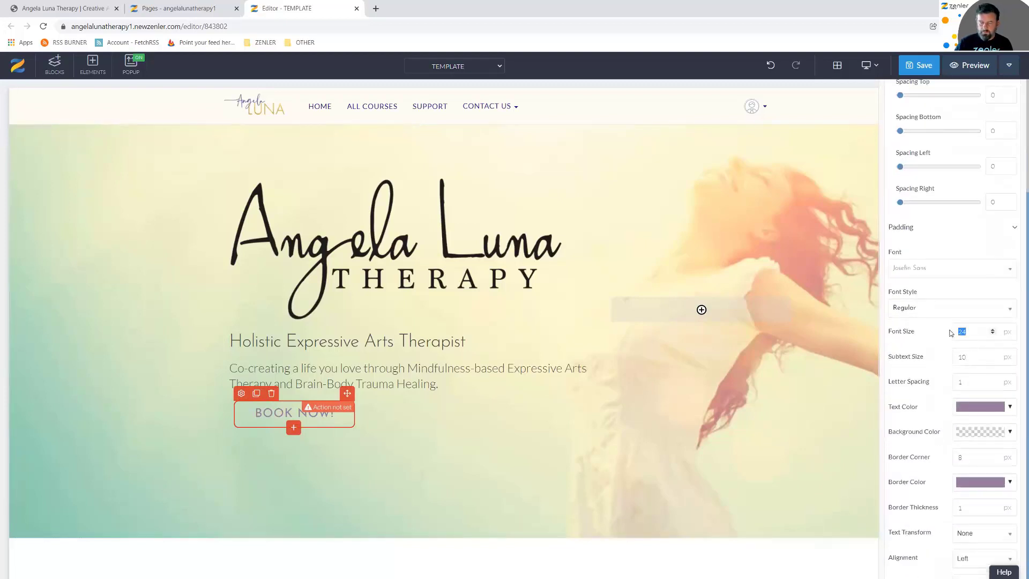
{"action": "type", "text": "15"}
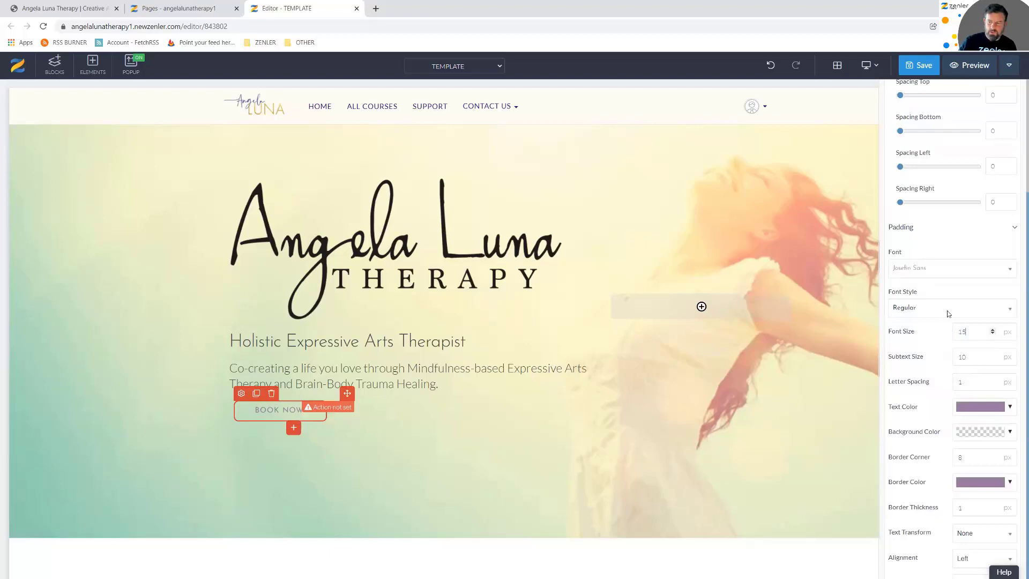
Save the TEMPLATE page and open its preview to check the hero button
{"action": "left_click", "coordinate": [275, 417]}
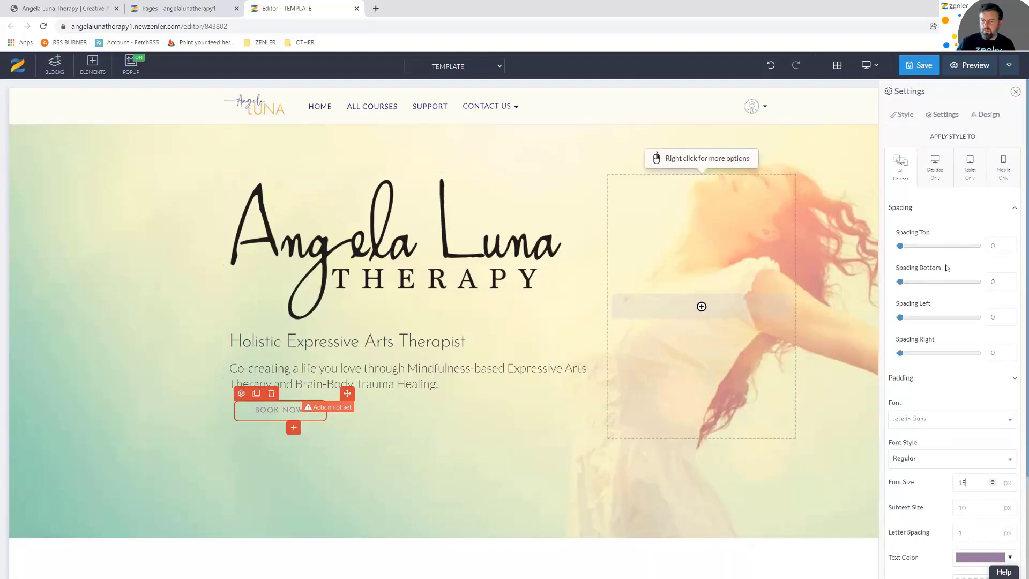
{"action": "left_click", "coordinate": [963, 66]}
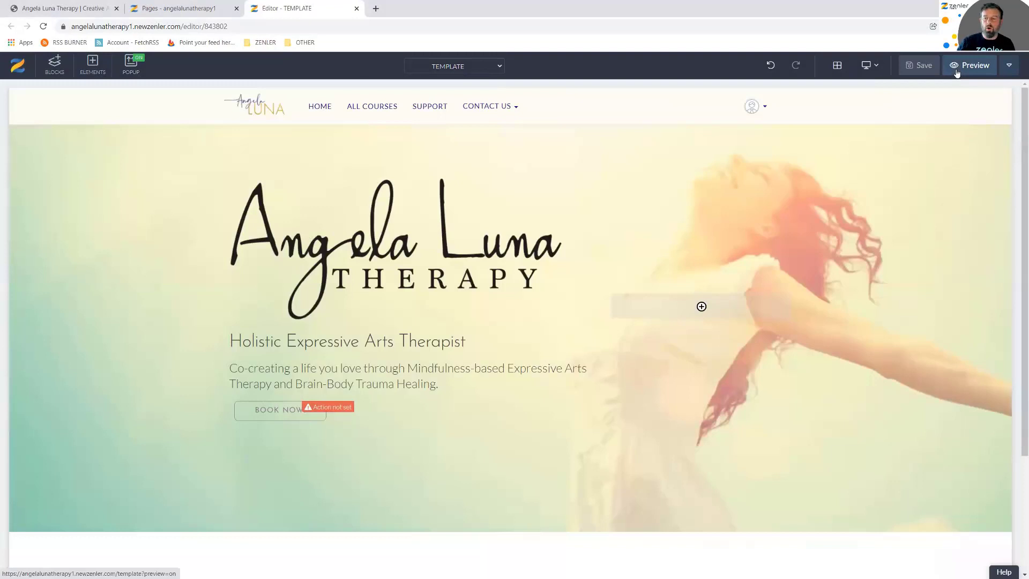
{"action": "left_click", "coordinate": [956, 68]}
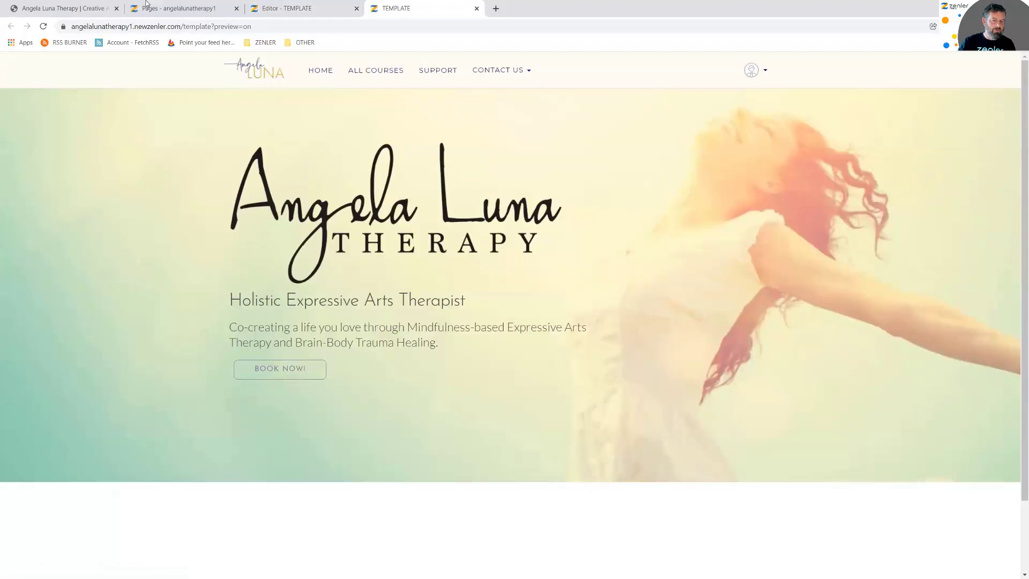
Return to the editor and set the BOOK NOW! button's border thickness to 2 px
{"action": "left_click", "coordinate": [281, 9]}
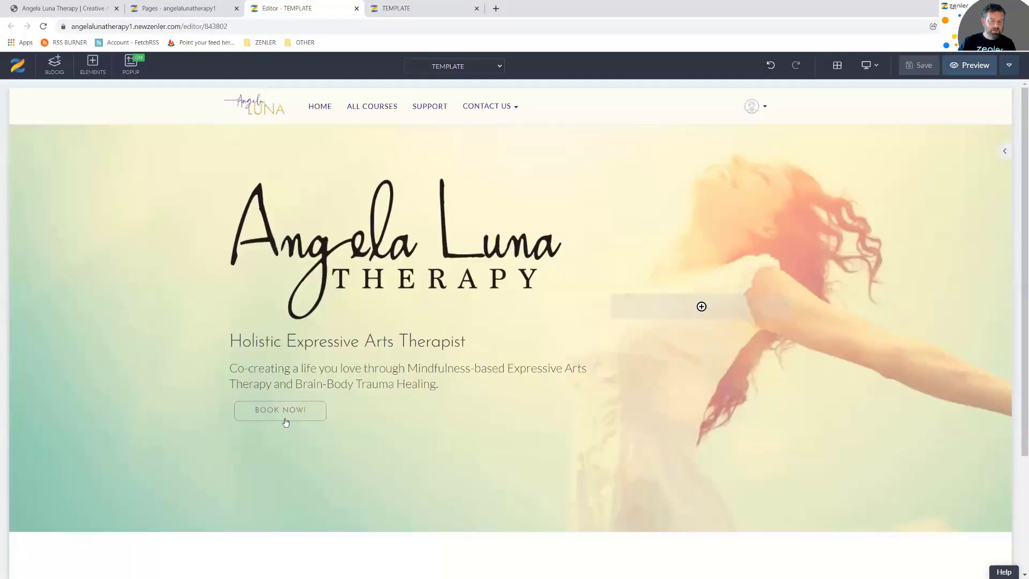
{"action": "left_click", "coordinate": [236, 403]}
{"action": "left_click", "coordinate": [239, 395]}
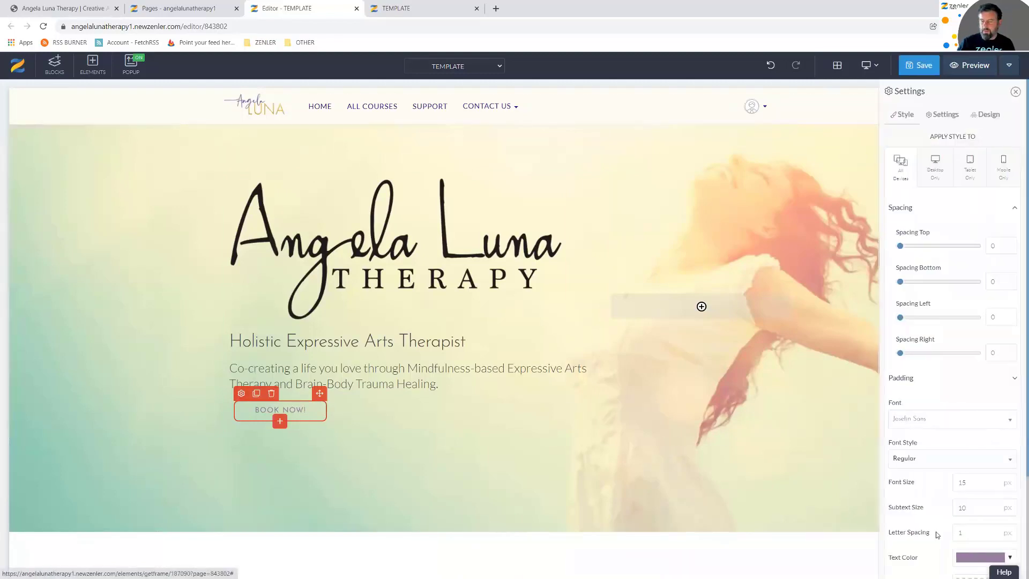
{"action": "scroll", "coordinate": [935, 517], "scroll_direction": "down", "scroll_amount": 3}
{"action": "double_click", "coordinate": [964, 486]}
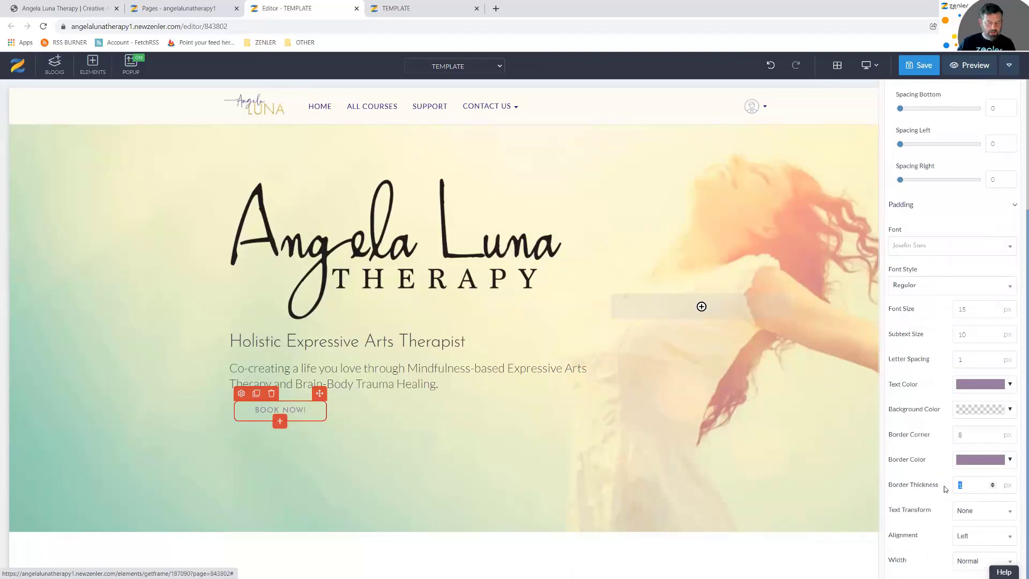
{"action": "type", "text": "2"}
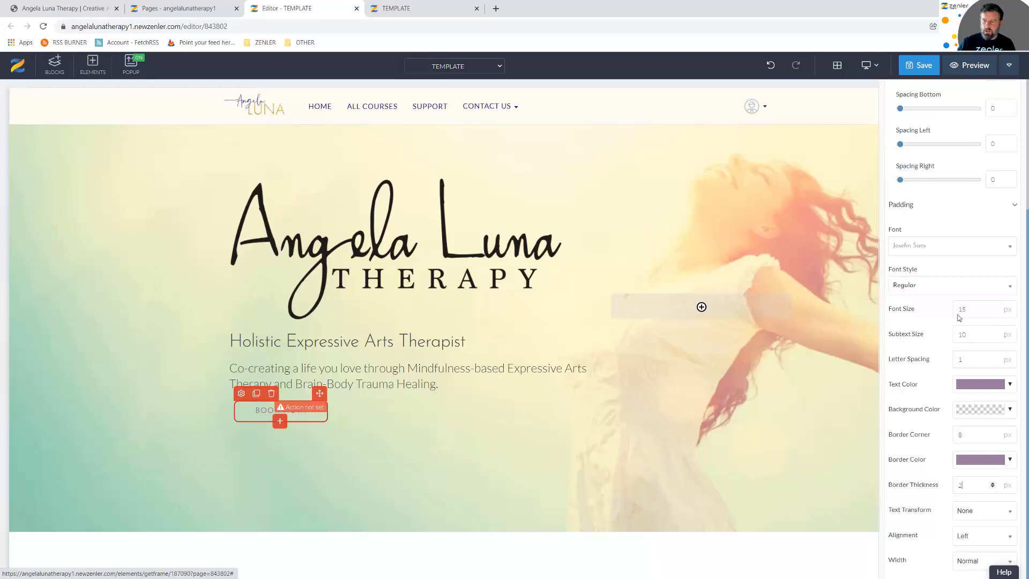
Set the BOOK NOW! button's top padding to 10 and its left spacing to -5
{"action": "left_click", "coordinate": [995, 210]}
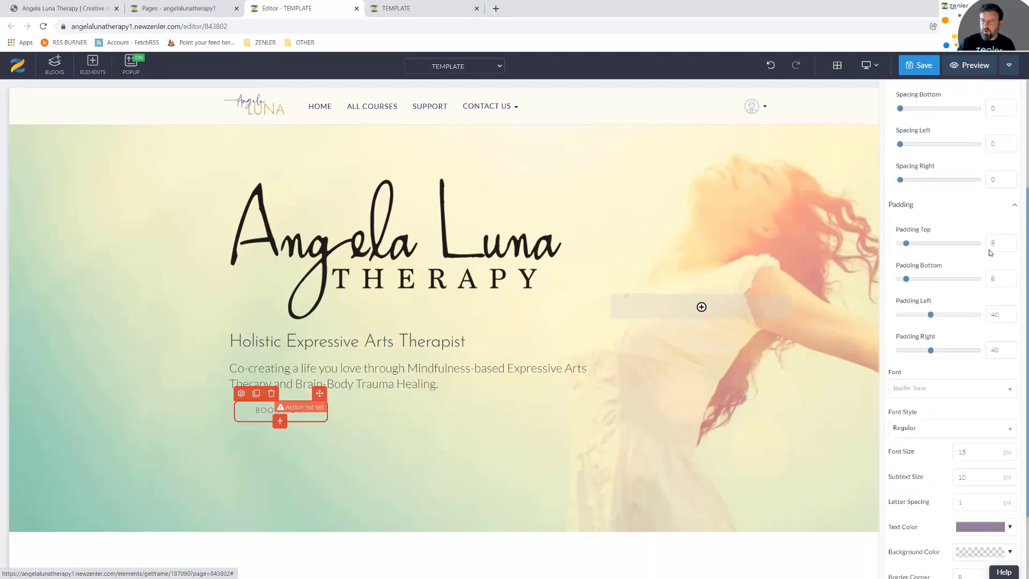
{"action": "type", "text": "11"}
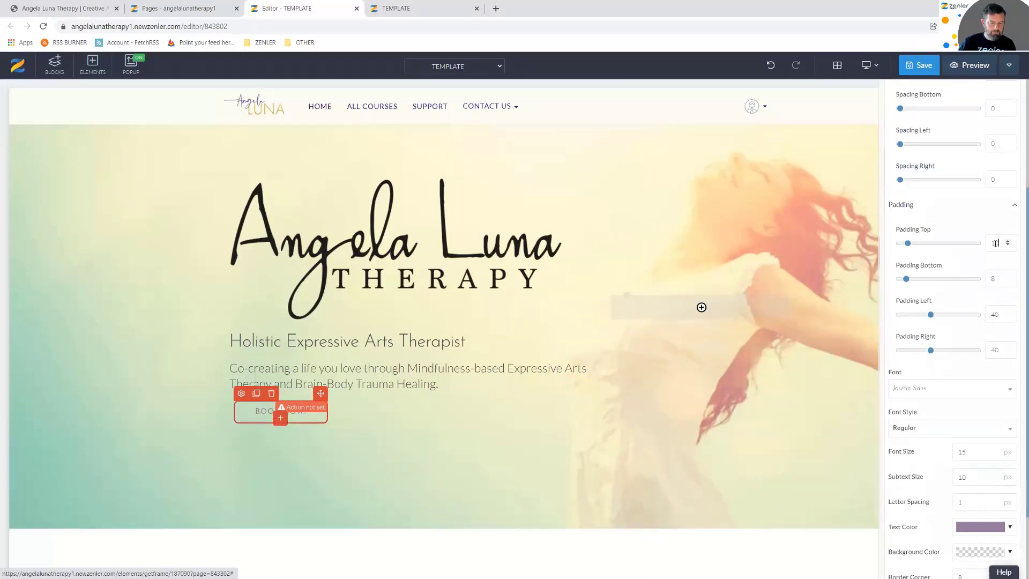
{"action": "key", "text": "BackSpace"}
{"action": "type", "text": "0"}
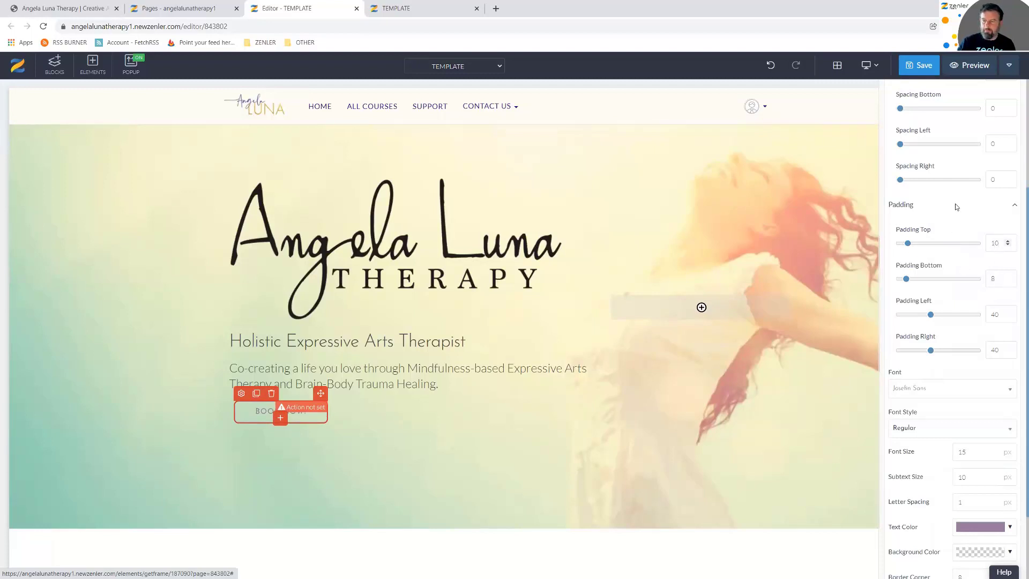
{"action": "scroll", "coordinate": [957, 207], "scroll_direction": "up", "scroll_amount": 3}
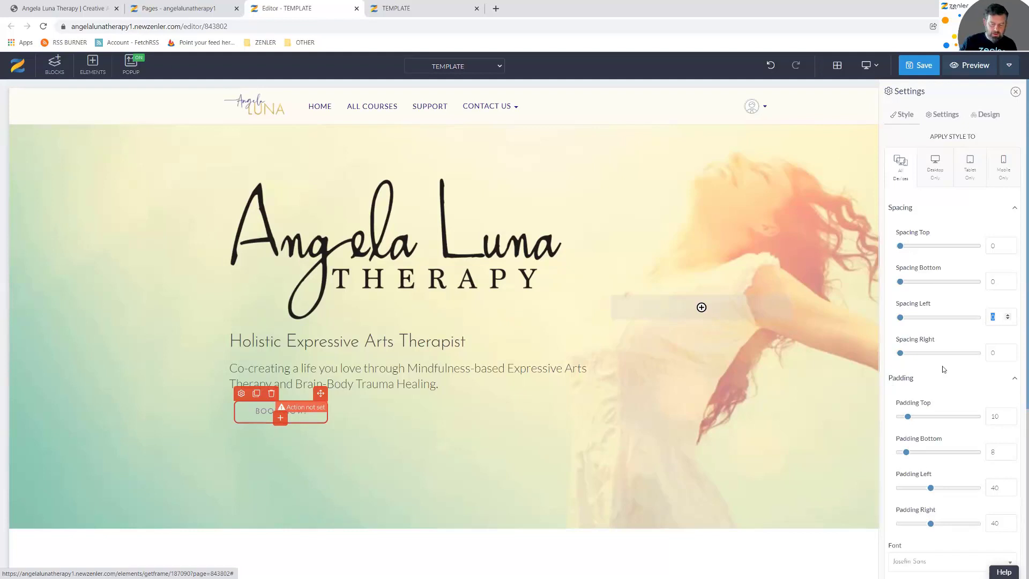
{"action": "key", "text": "BackSpace"}
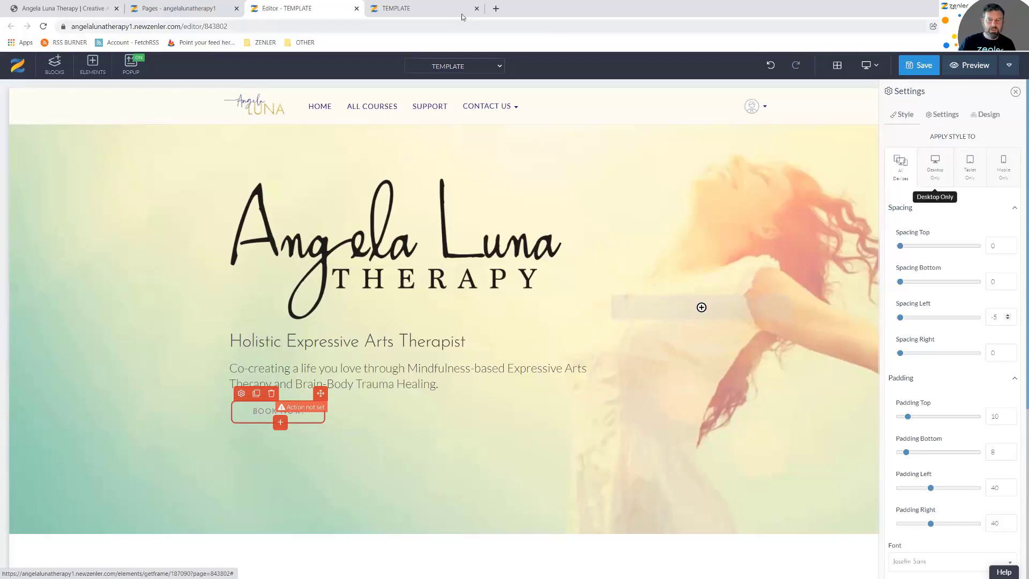
Save the TEMPLATE page, reload its preview and compare the hero button with the live website
{"action": "key", "text": "ctrl+s"}
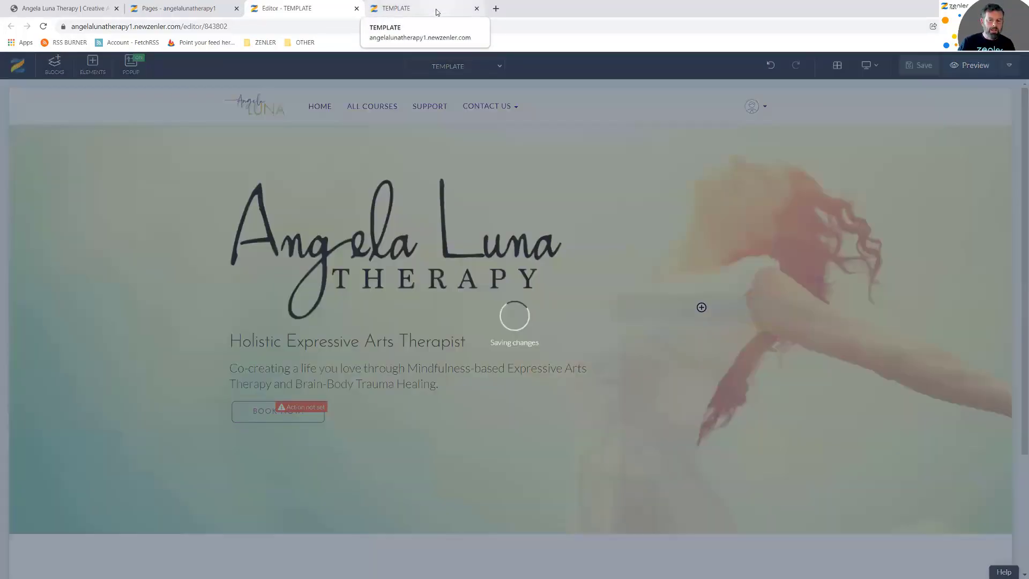
{"action": "left_click", "coordinate": [428, 8]}
{"action": "left_click", "coordinate": [43, 26]}
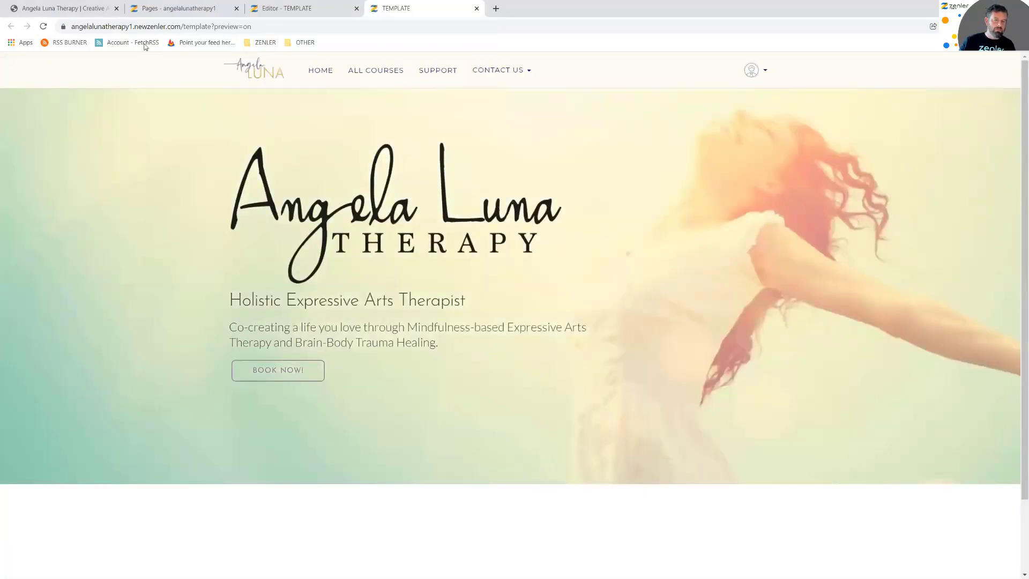
{"action": "left_click", "coordinate": [84, 10]}
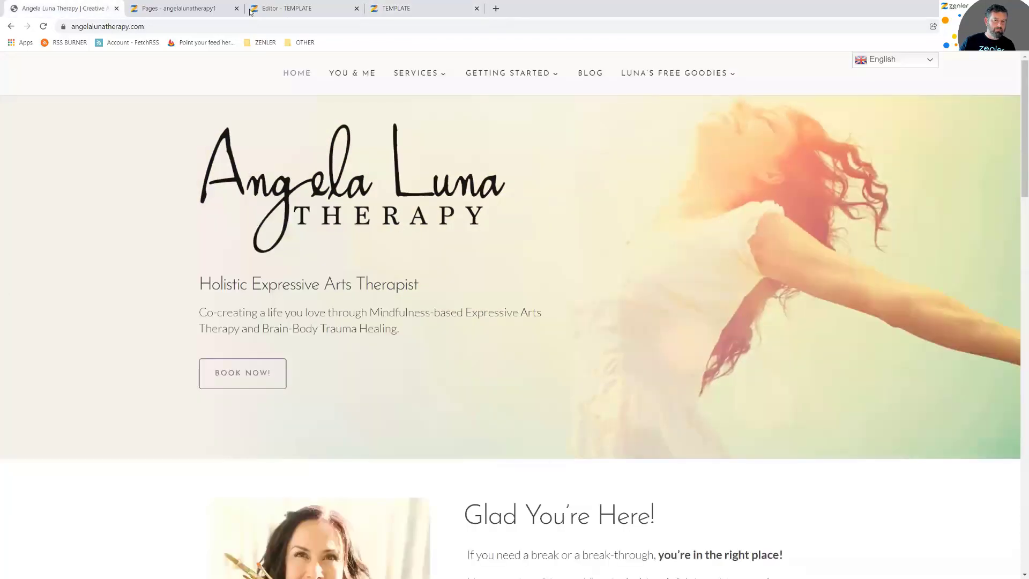
{"action": "left_click", "coordinate": [407, 11]}
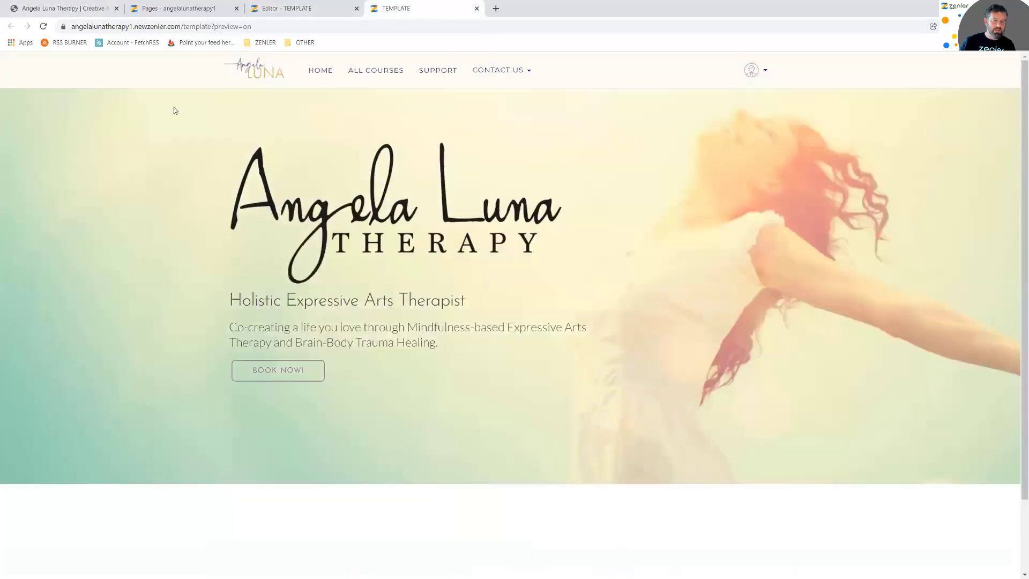
Return to the editor and set the BOOK NOW! button's top padding to 12 and bottom padding to 10
{"action": "left_click", "coordinate": [311, 12]}
{"action": "left_click", "coordinate": [255, 420]}
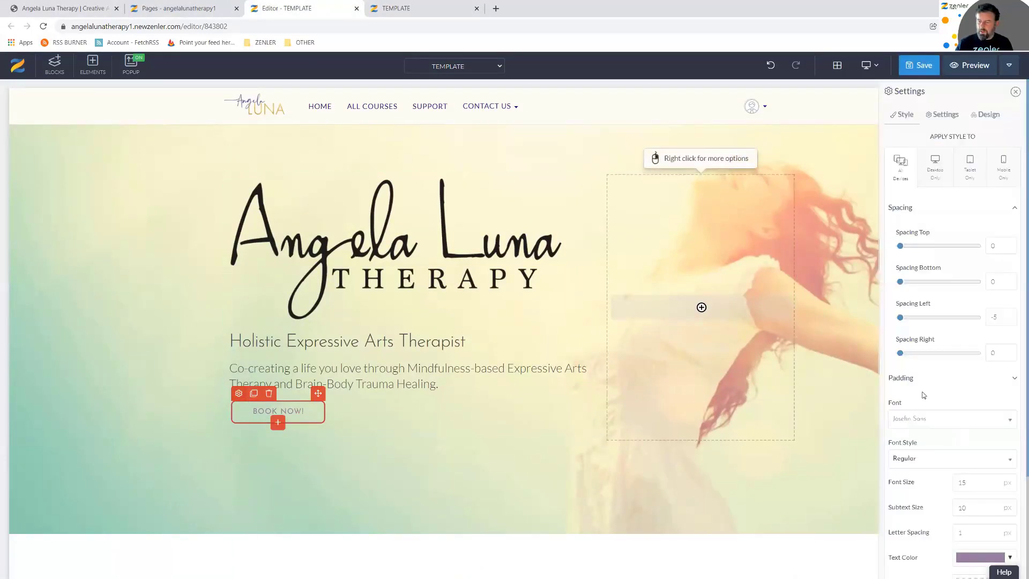
{"action": "left_click", "coordinate": [1015, 379]}
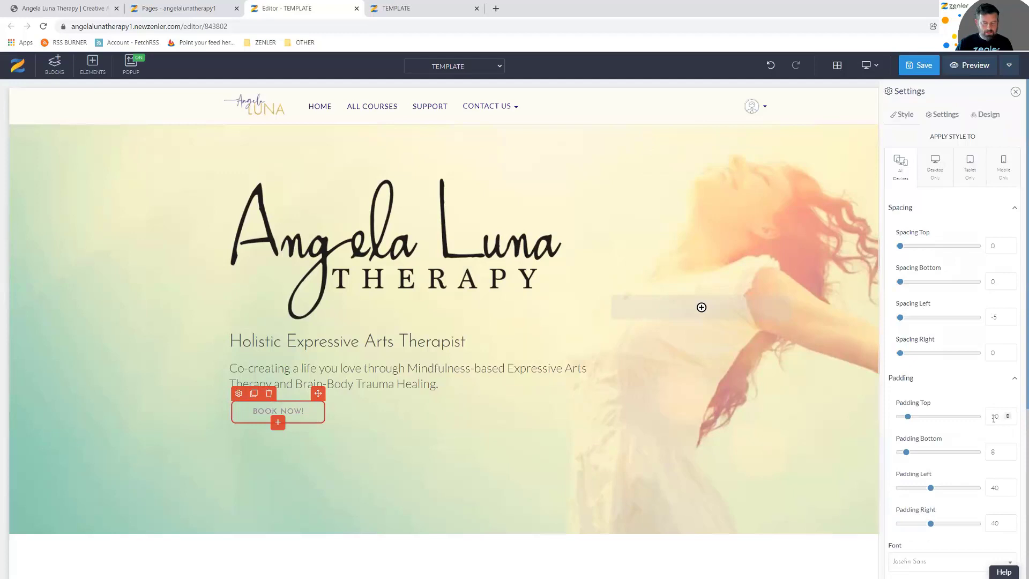
{"action": "type", "text": "12"}
{"action": "double_click", "coordinate": [985, 455]}
{"action": "type", "text": "10"}
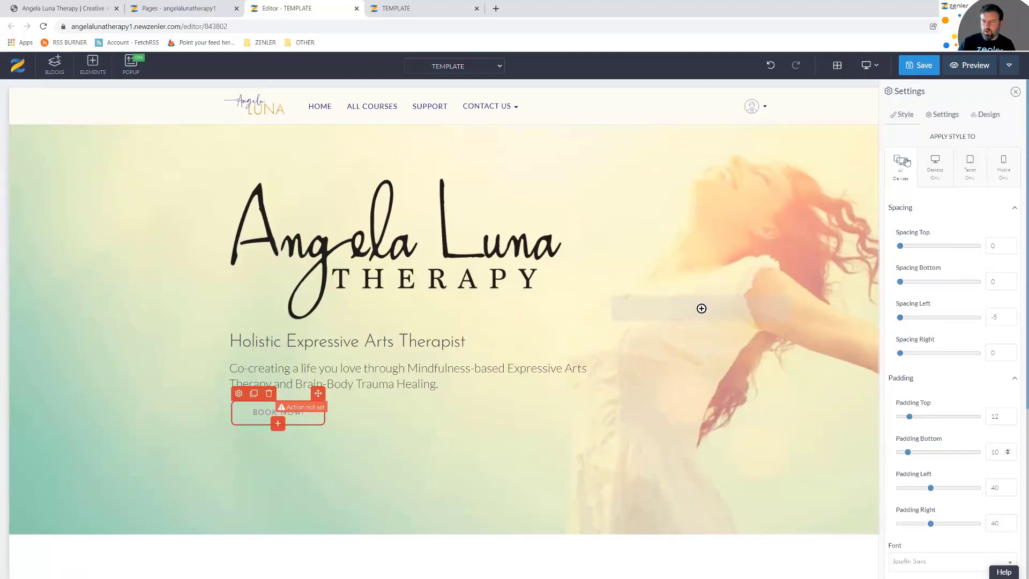
Give the BOOK NOW! button a Medium font style and a 3 px border thickness, and save the page
{"action": "scroll", "coordinate": [952, 337], "scroll_direction": "down", "scroll_amount": 3}
{"action": "scroll", "coordinate": [952, 336], "scroll_direction": "down", "scroll_amount": 3}
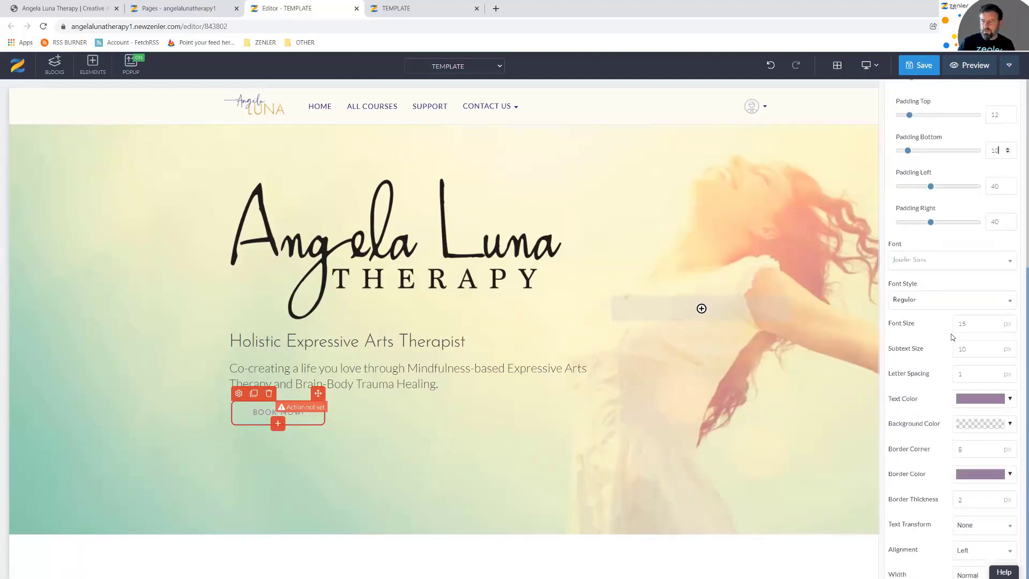
{"action": "left_click", "coordinate": [952, 303]}
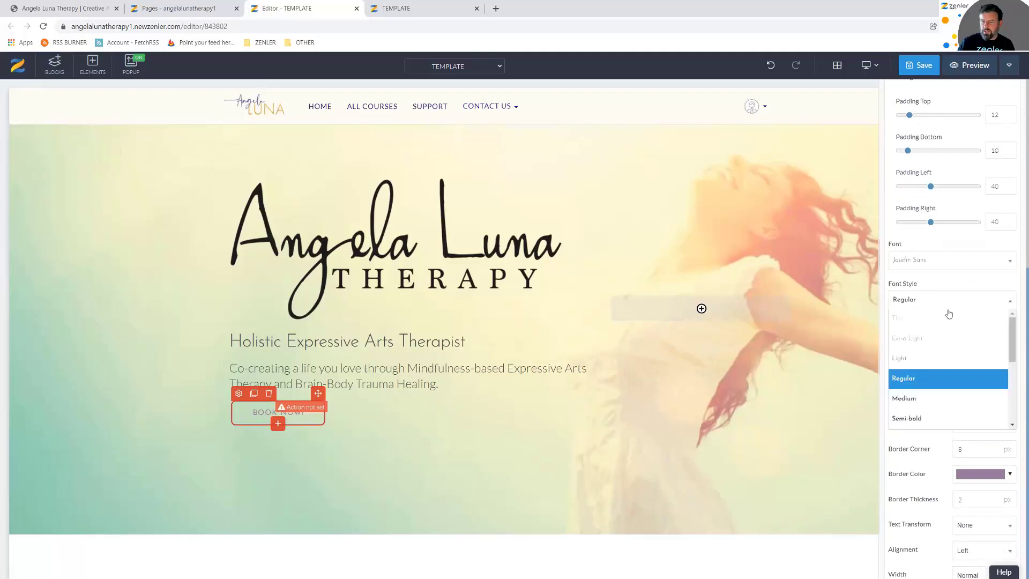
{"action": "left_click", "coordinate": [904, 404]}
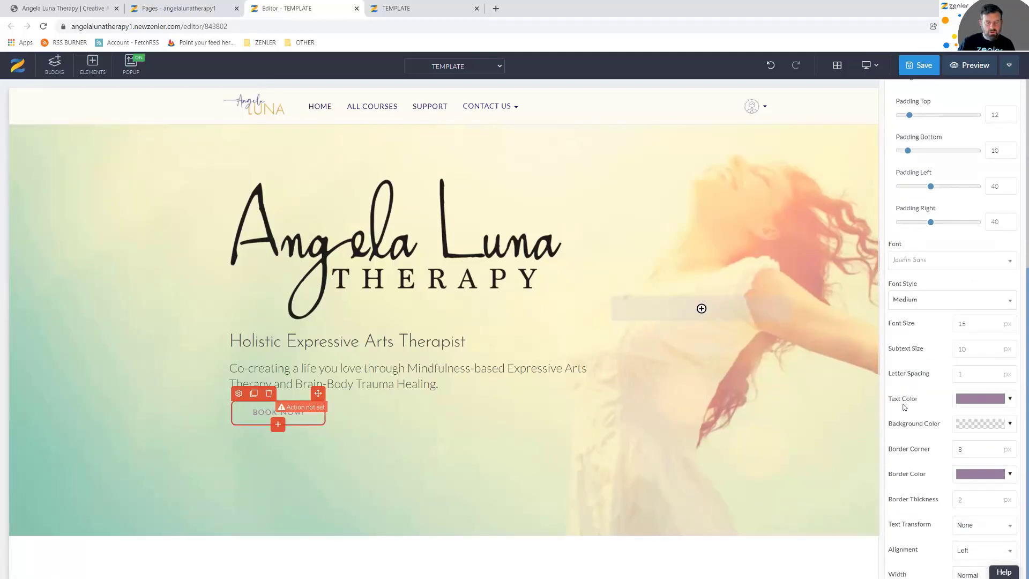
{"action": "double_click", "coordinate": [953, 501]}
{"action": "type", "text": "3"}
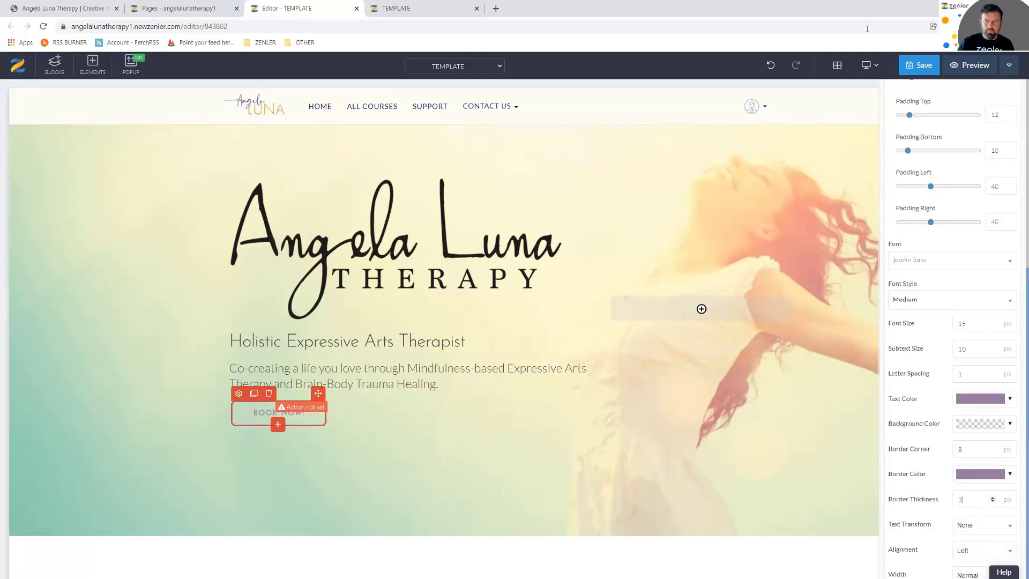
{"action": "left_click", "coordinate": [922, 68]}
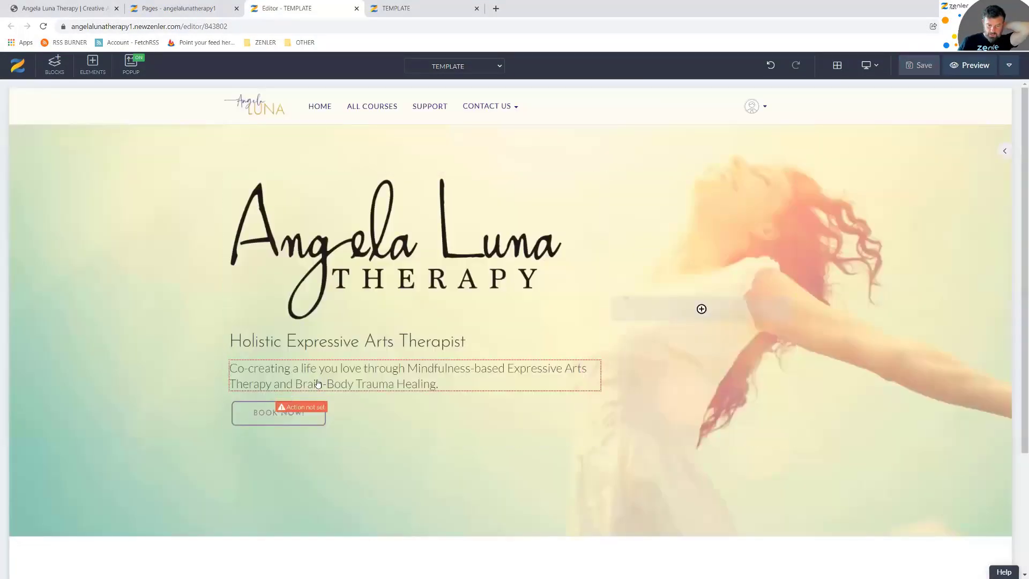
Increase the bottom spacing of the hero's "Co-creating a life you love" paragraph to 36
{"action": "left_click", "coordinate": [318, 384]}
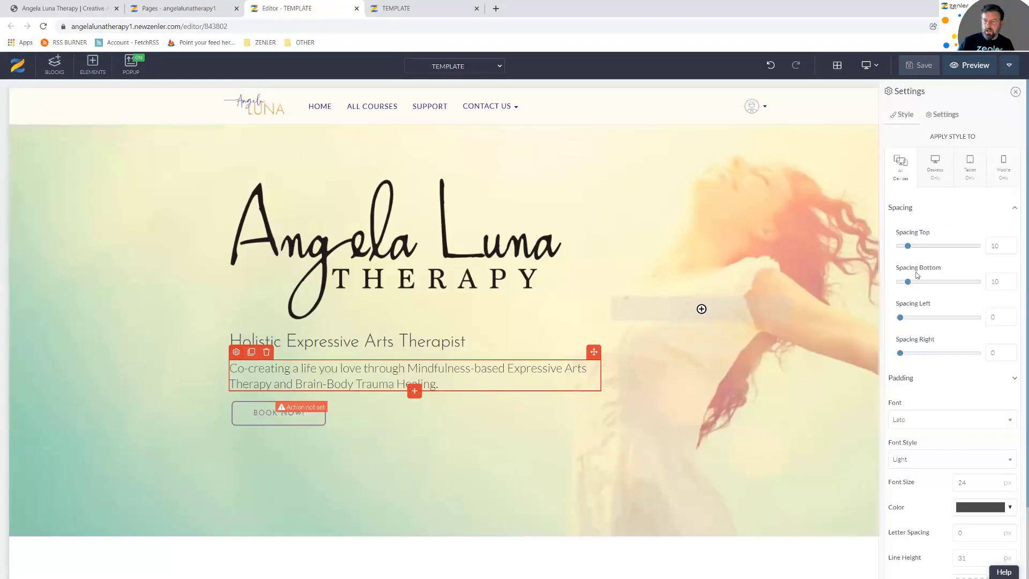
{"action": "left_click_drag", "start_coordinate": [907, 285], "coordinate": [932, 285]}
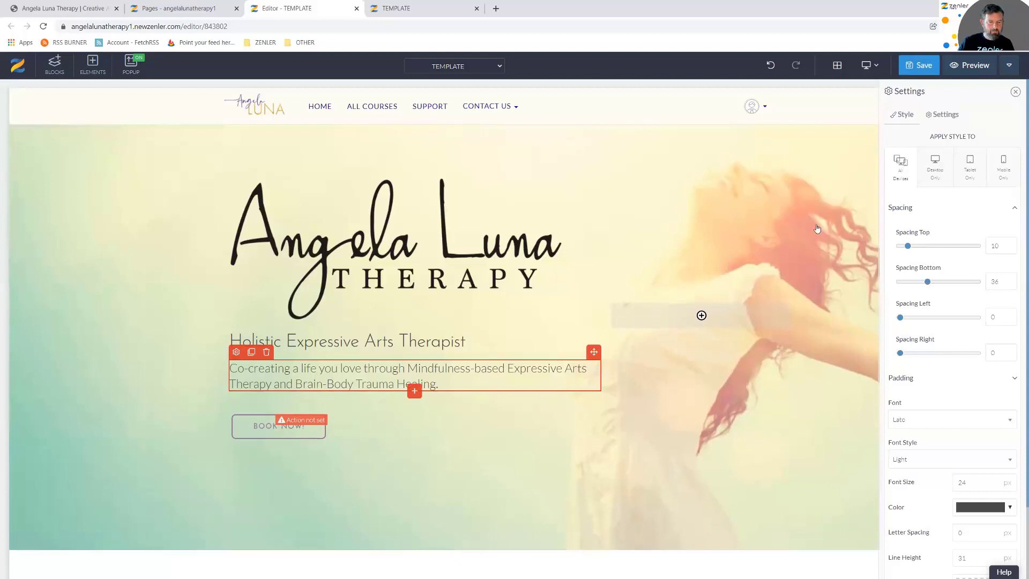
Check the live website's hero against the reloaded TEMPLATE preview
{"action": "left_click", "coordinate": [50, 8]}
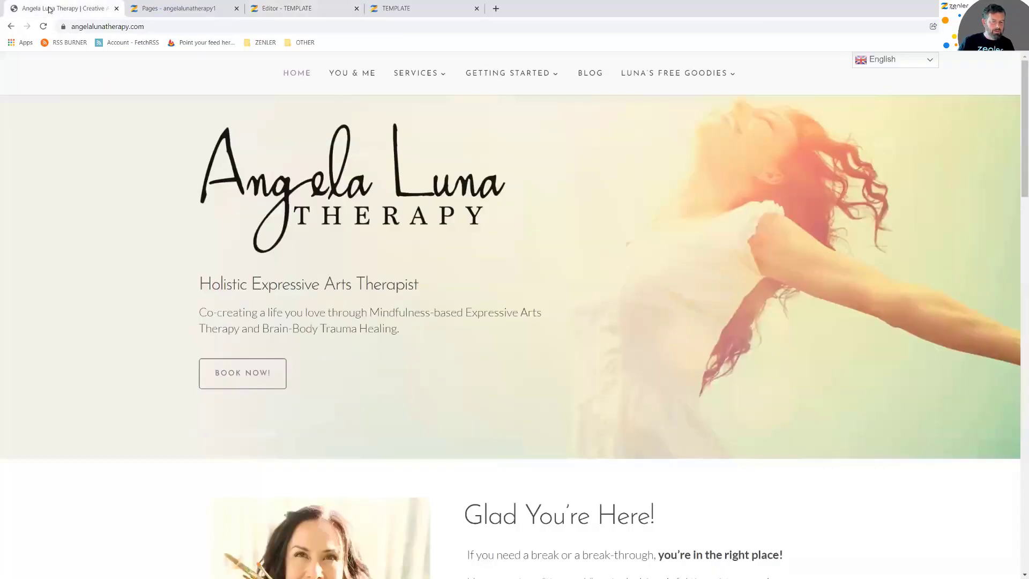
{"action": "left_click", "coordinate": [396, 9]}
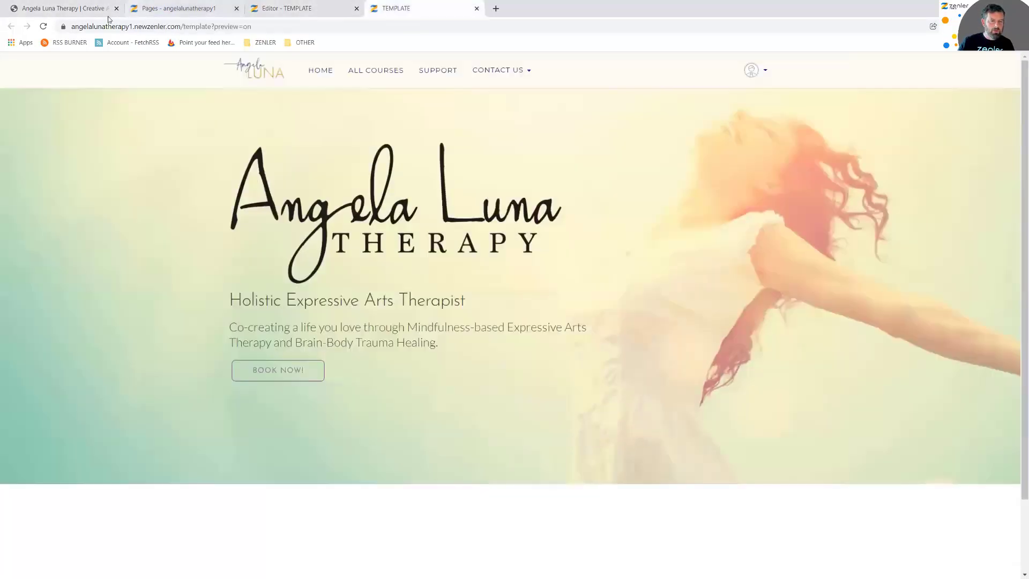
{"action": "left_click", "coordinate": [44, 26]}
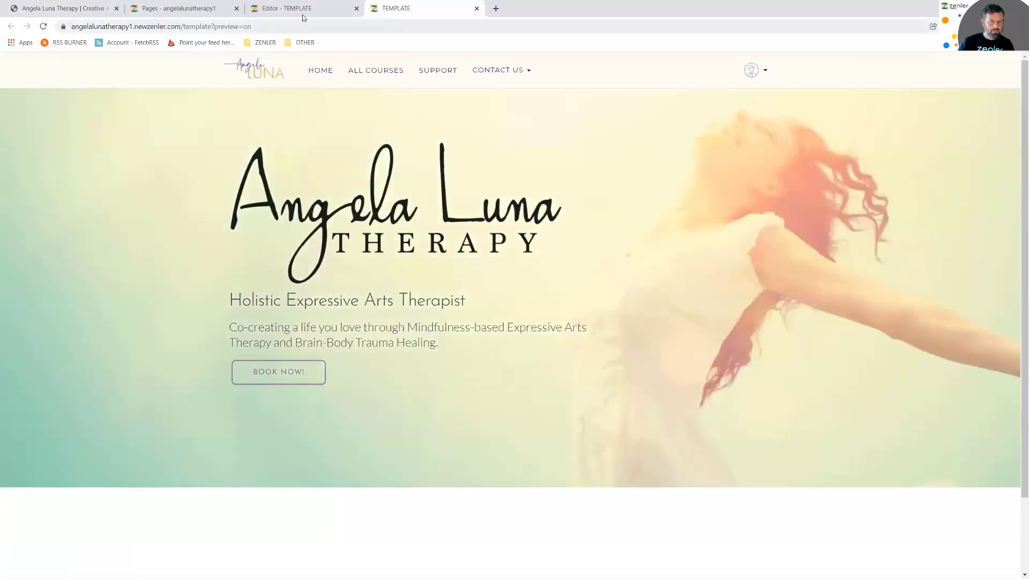
Return to the editor and set the BOOK NOW! button's font size to 18 px
{"action": "left_click", "coordinate": [303, 9]}
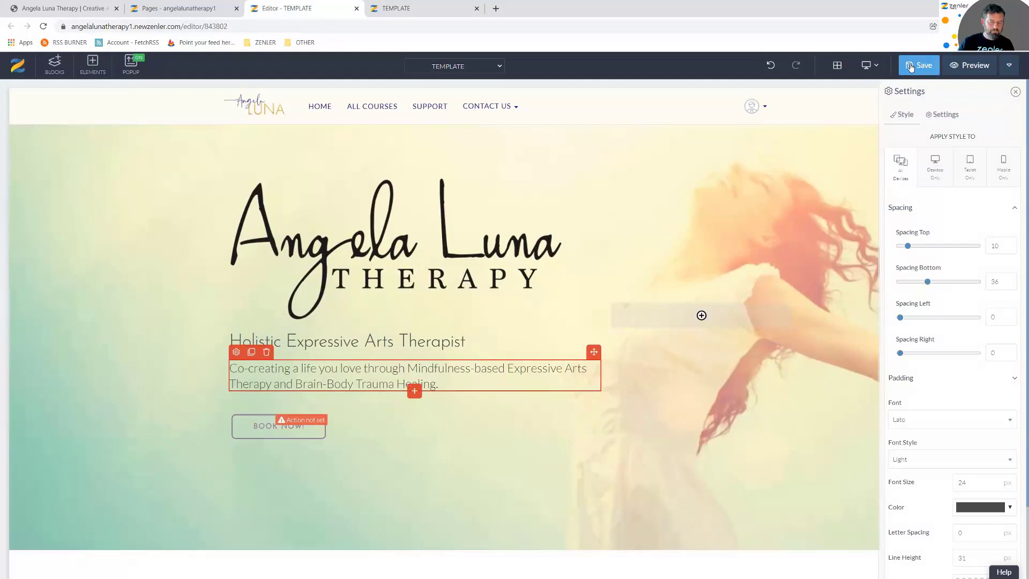
{"action": "left_click", "coordinate": [1007, 375]}
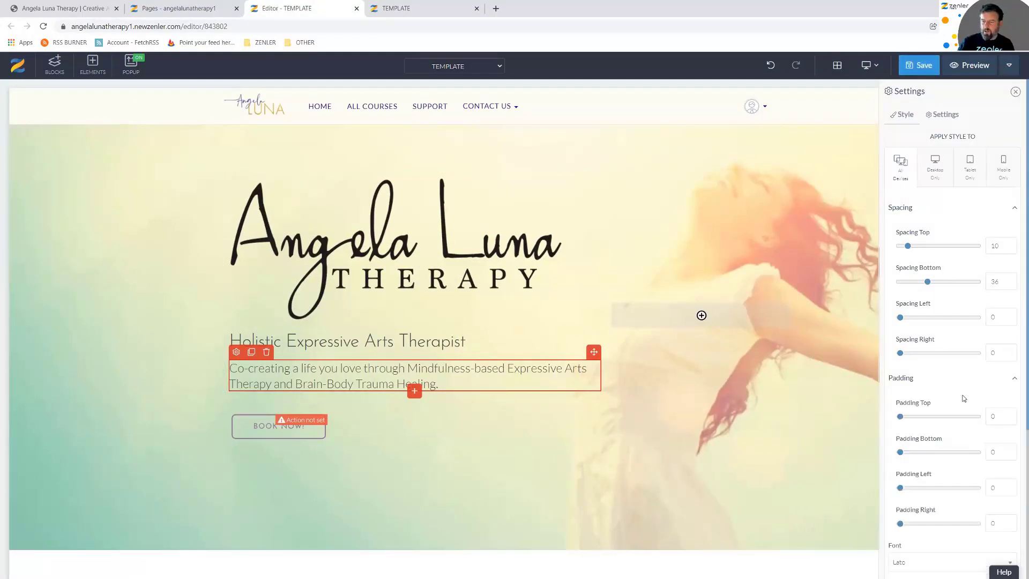
{"action": "left_click", "coordinate": [250, 432]}
{"action": "left_click", "coordinate": [239, 407]}
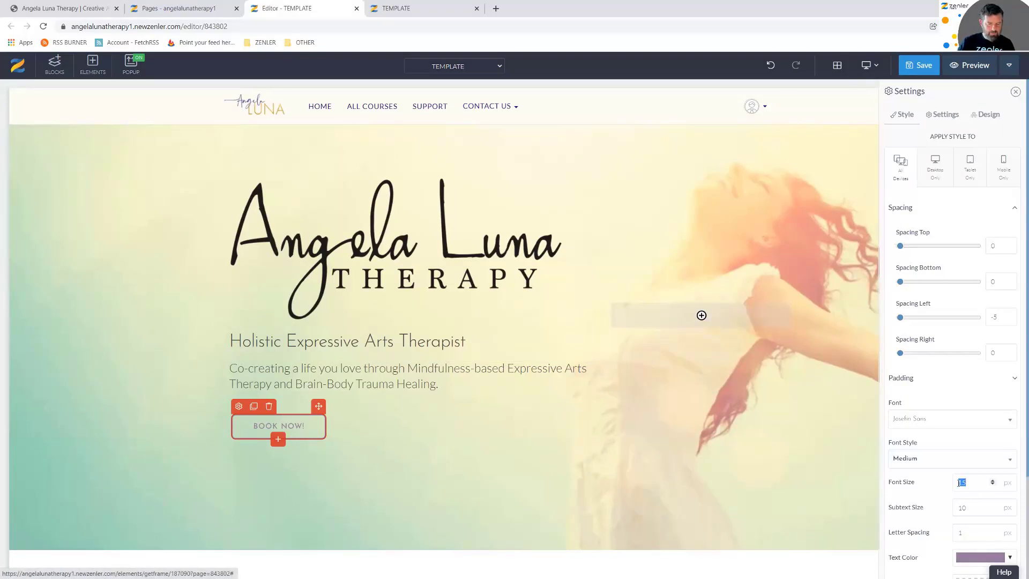
{"action": "type", "text": "18"}
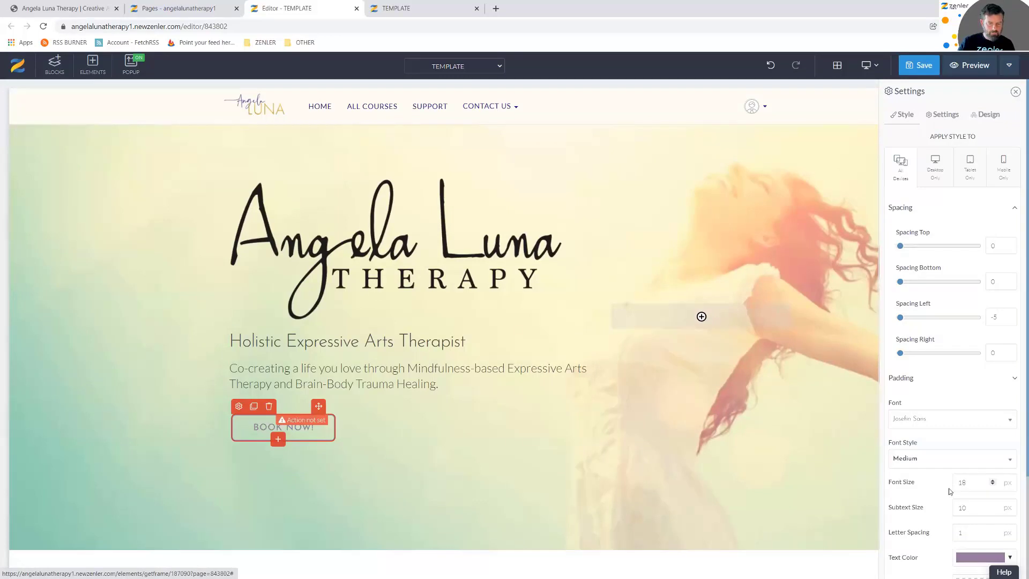
Set the BOOK NOW! button's top padding to 18 and bottom padding to 14
{"action": "left_click", "coordinate": [1014, 381]}
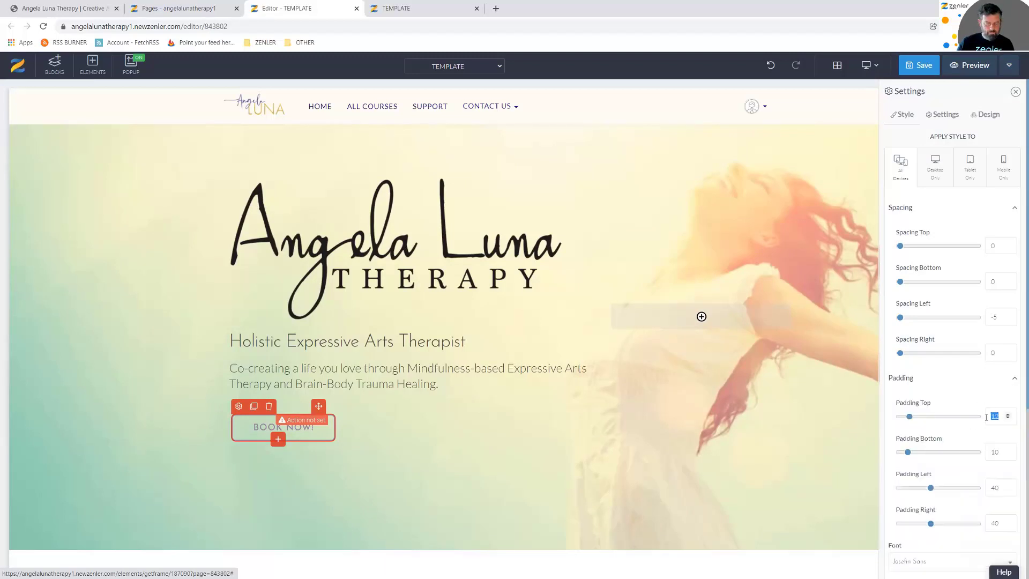
{"action": "type", "text": "18"}
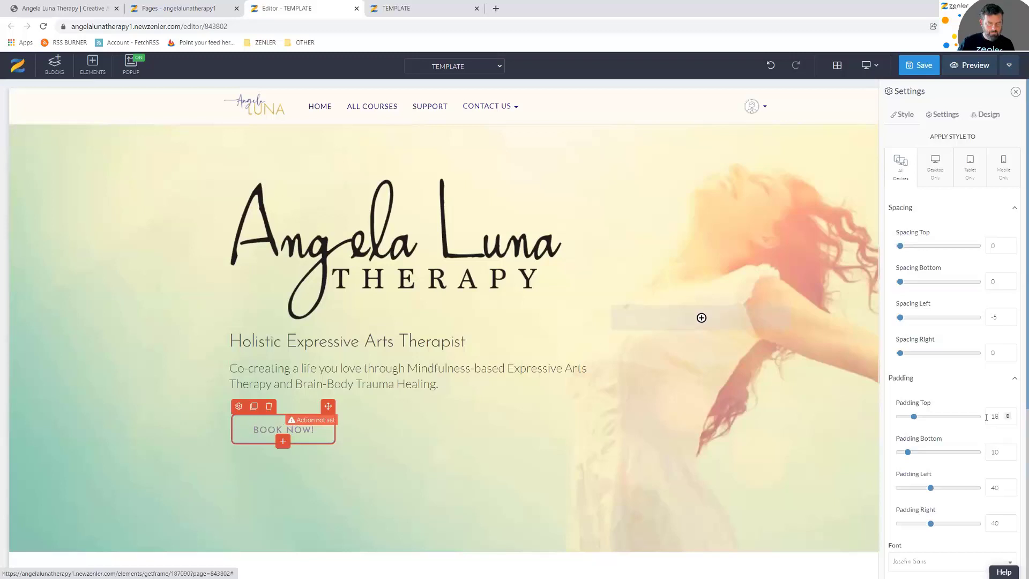
{"action": "double_click", "coordinate": [991, 451]}
{"action": "key", "text": "BackSpace"}
{"action": "type", "text": "16"}
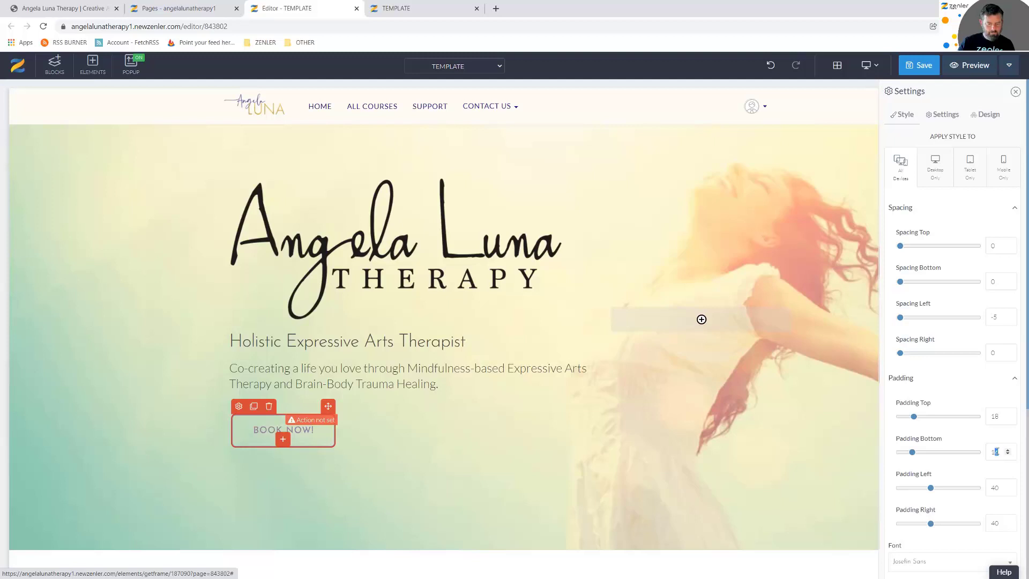
{"action": "type", "text": "15"}
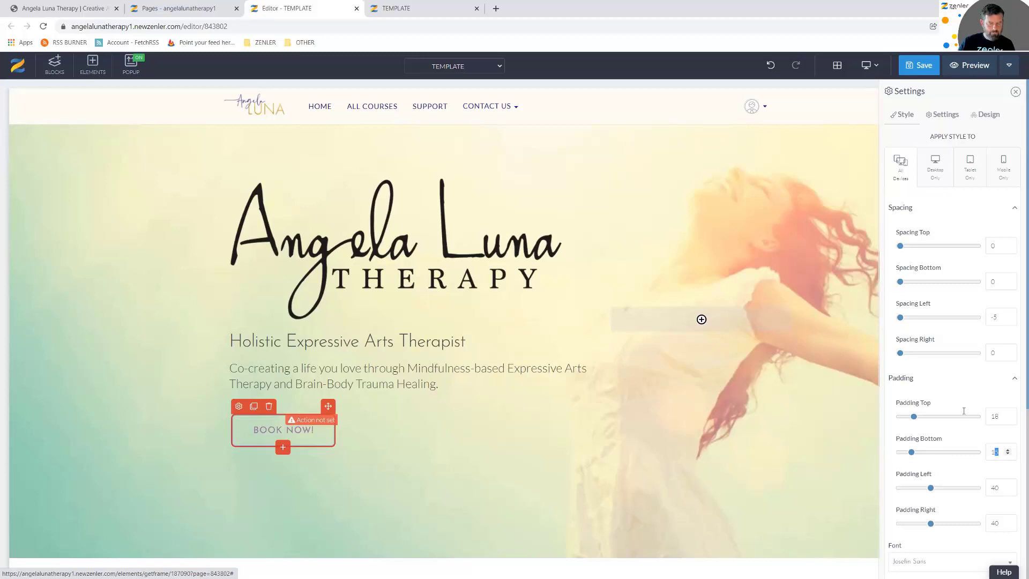
{"action": "type", "text": "14"}
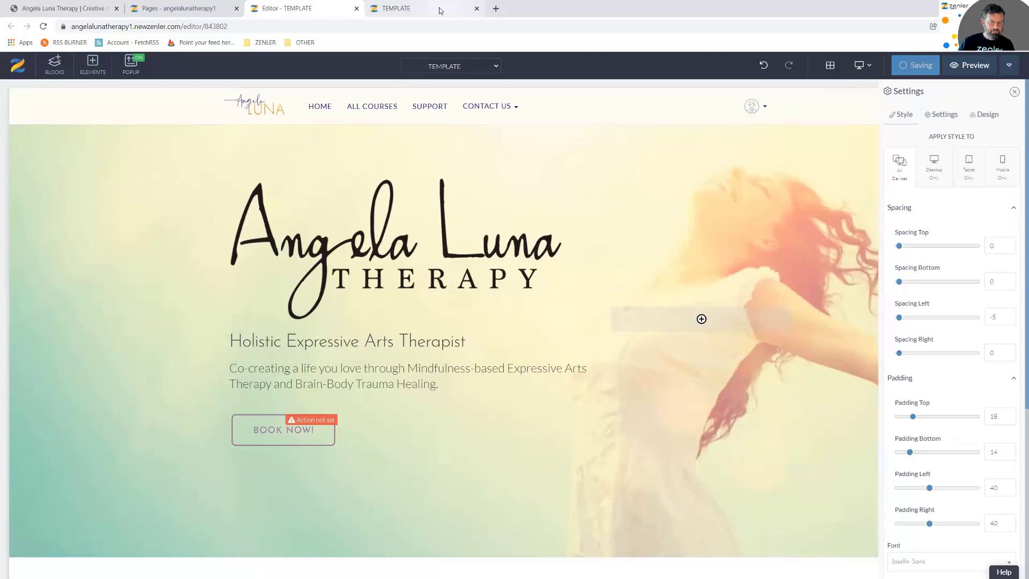
Reload the TEMPLATE preview, compare the button's size and spacing with the live website, and return to the editor
{"action": "left_click", "coordinate": [418, 8]}
{"action": "left_click", "coordinate": [44, 26]}
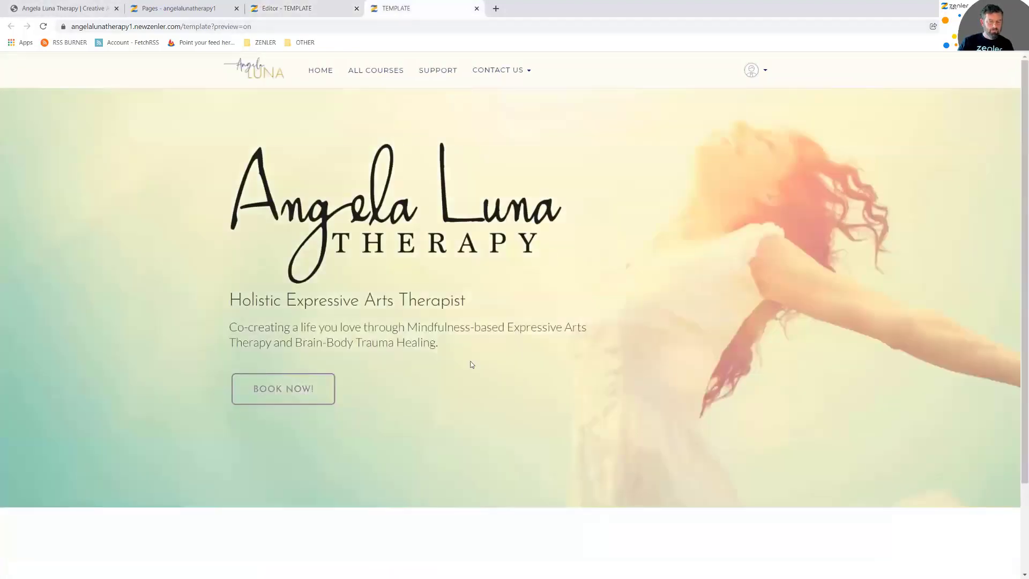
{"action": "left_click", "coordinate": [70, 9]}
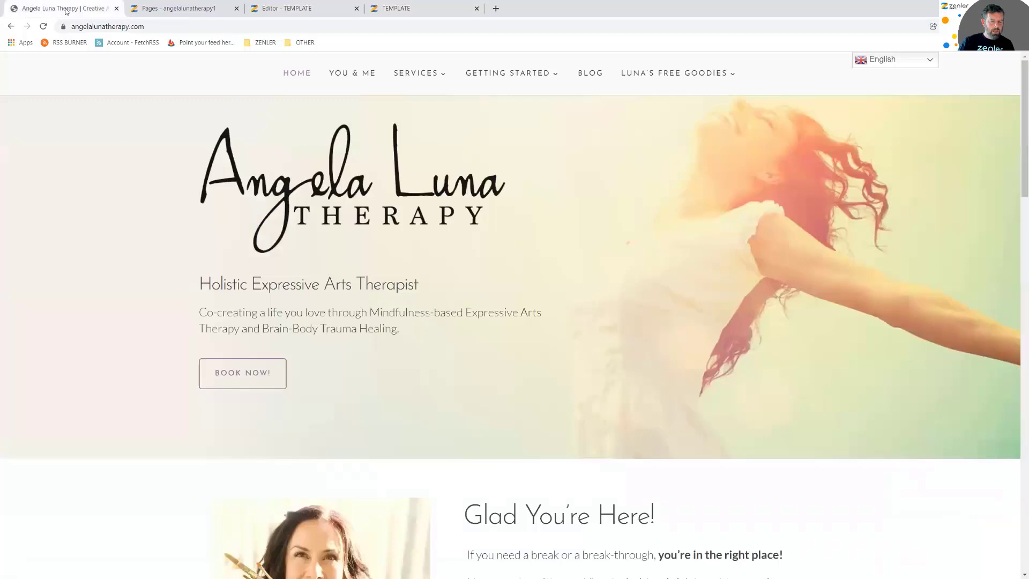
{"action": "left_click", "coordinate": [414, 13]}
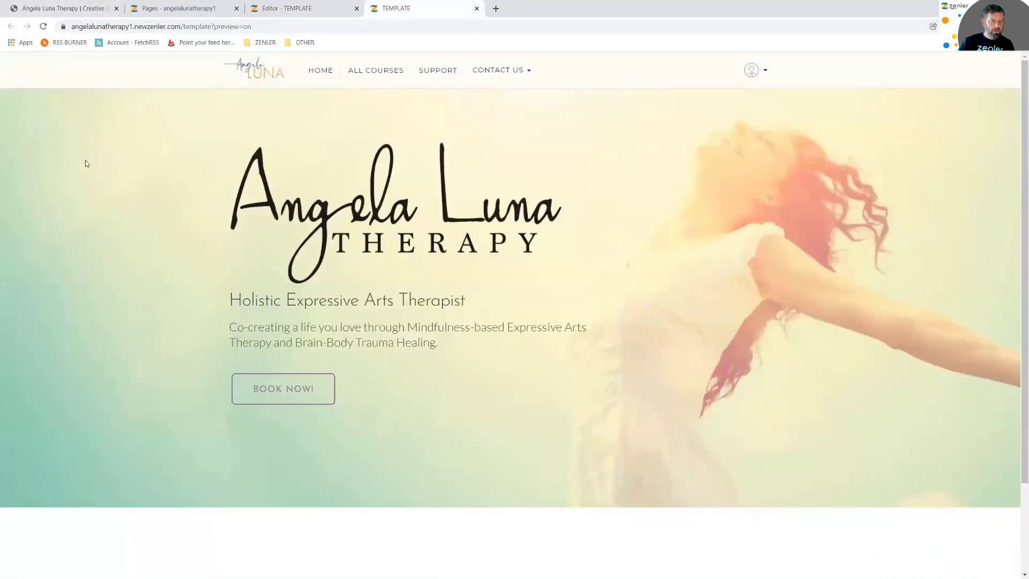
{"action": "left_click", "coordinate": [280, 11]}
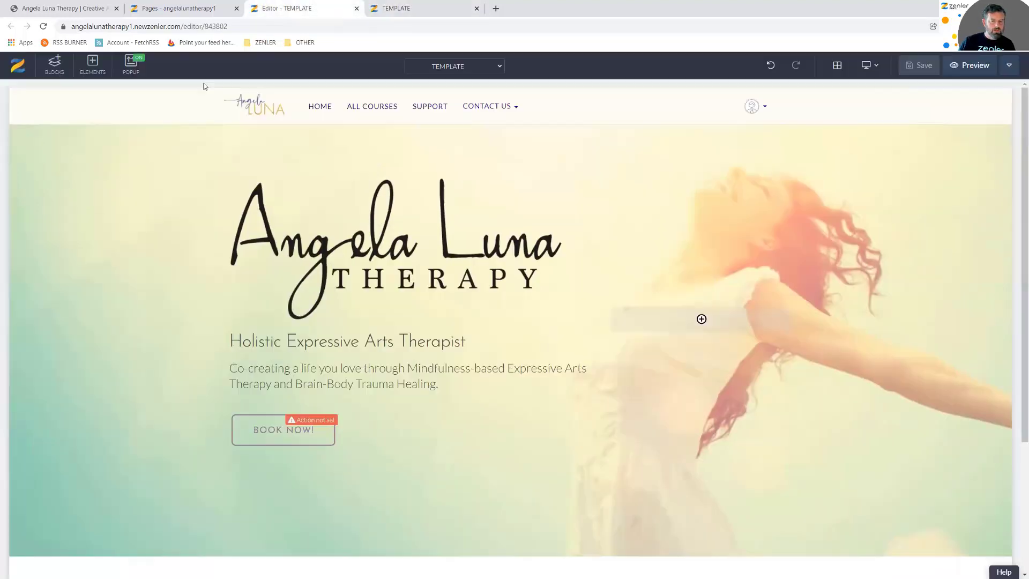
Set the hero block's background overlay colour to white, raise the overlay opacity slightly, and save the page
{"action": "left_click", "coordinate": [857, 321]}
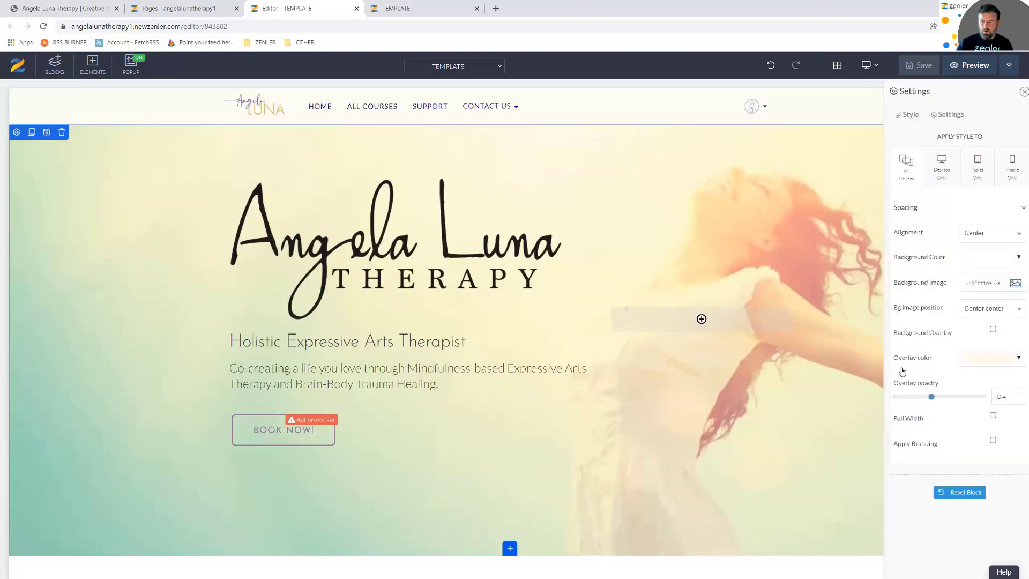
{"action": "left_click", "coordinate": [1012, 358]}
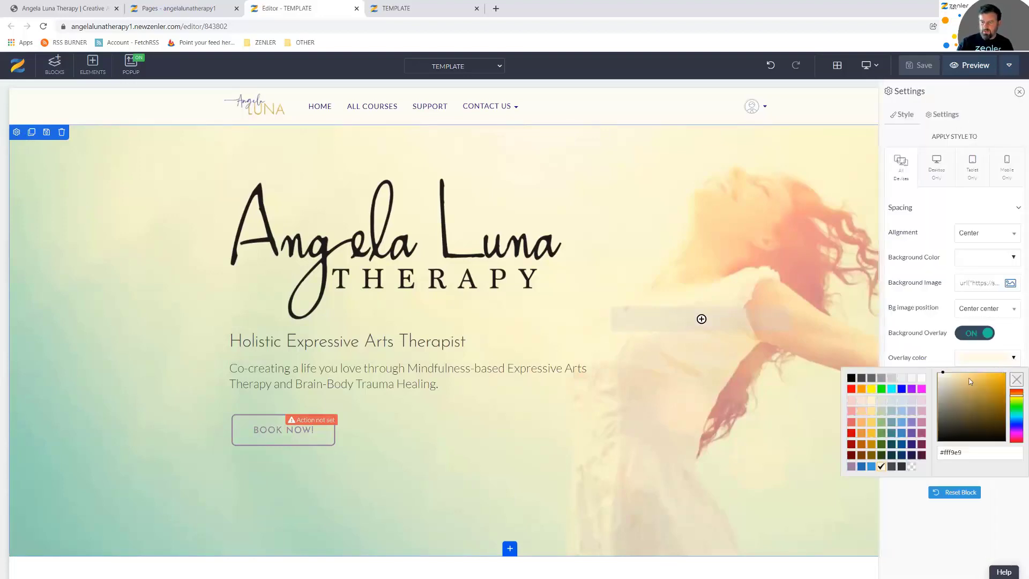
{"action": "left_click", "coordinate": [923, 379]}
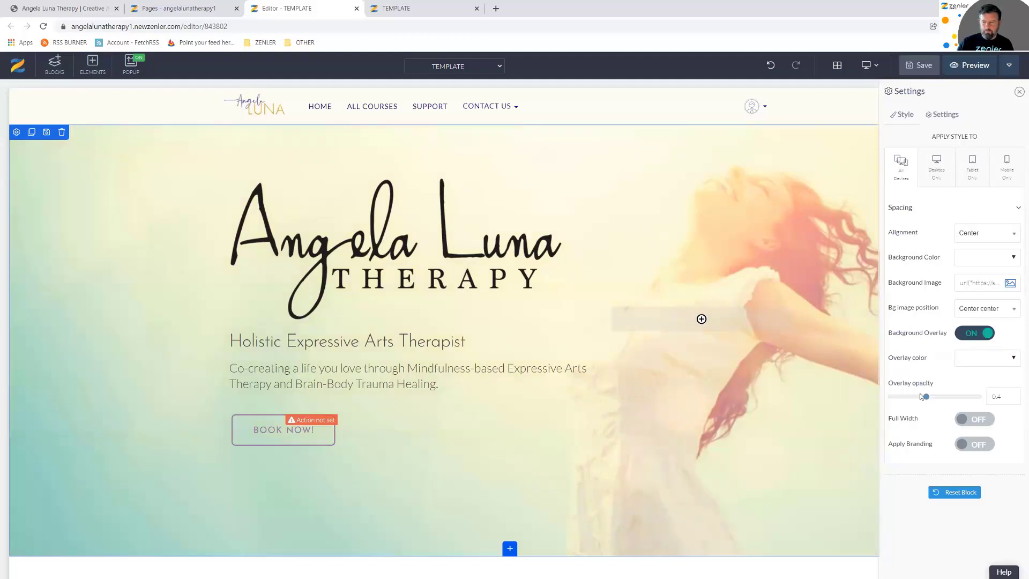
{"action": "left_click", "coordinate": [926, 397]}
{"action": "left_click_drag", "start_coordinate": [940, 399], "coordinate": [941, 400]}
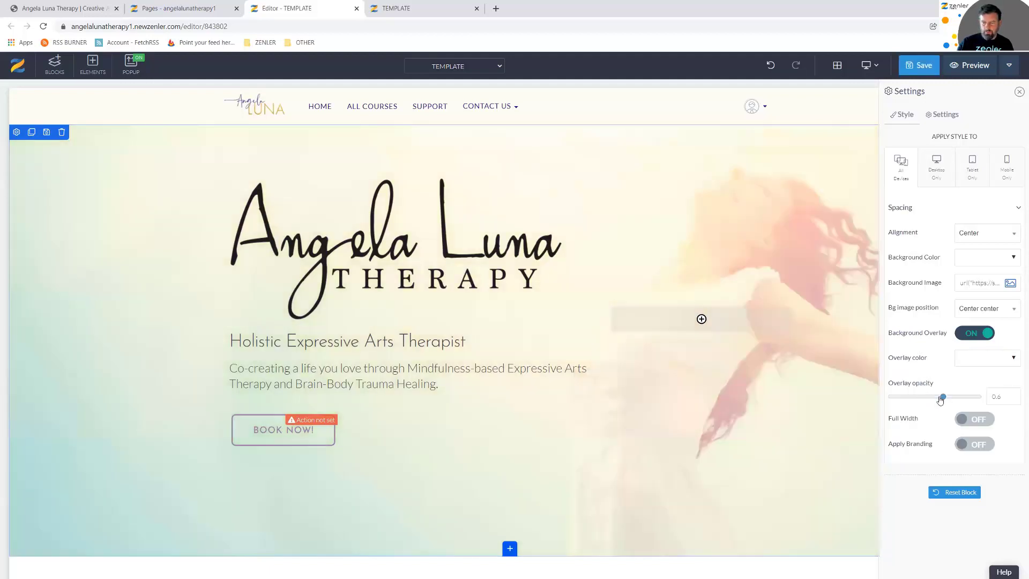
{"action": "left_click", "coordinate": [937, 400]}
{"action": "left_click", "coordinate": [924, 66]}
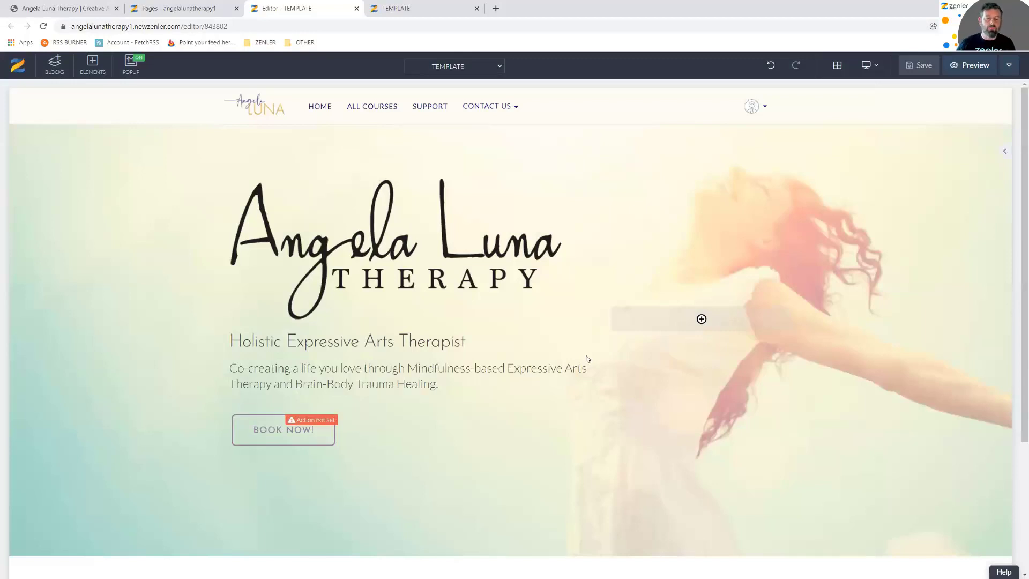
Reload the TEMPLATE preview, compare its hero overlay with the live website, and examine the live Glad You're Here! section
{"action": "left_click", "coordinate": [82, 8]}
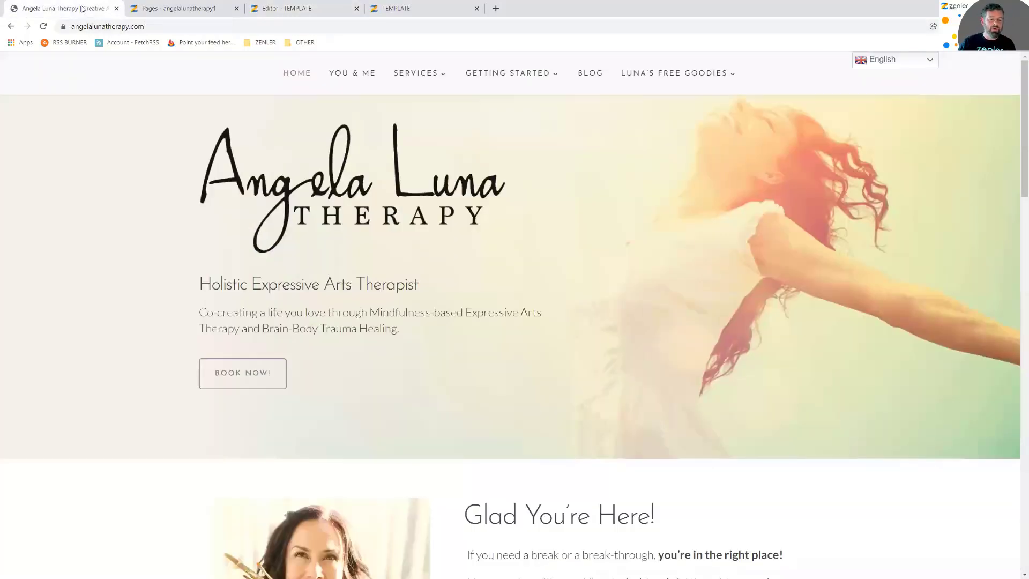
{"action": "left_click", "coordinate": [405, 9]}
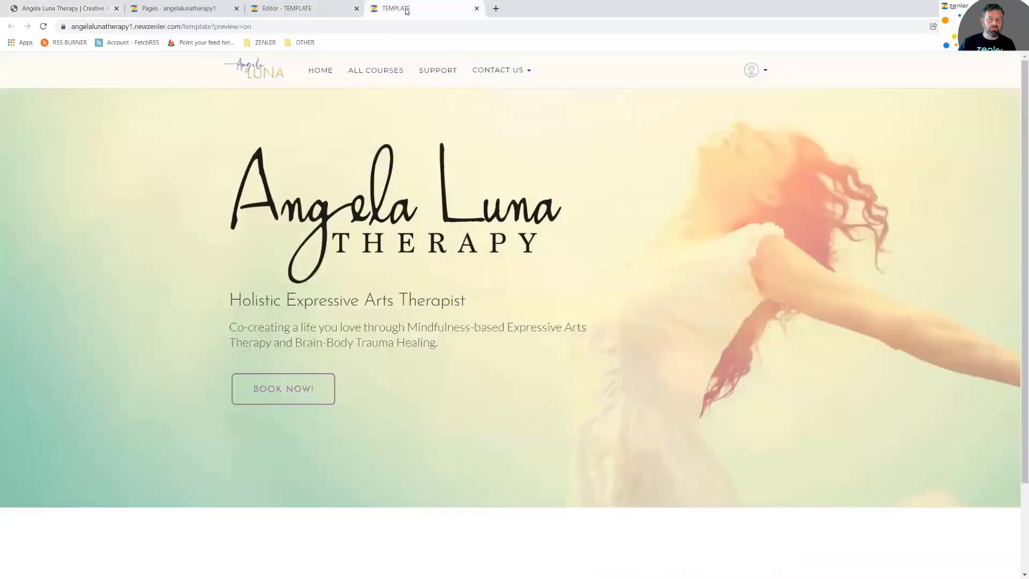
{"action": "left_click", "coordinate": [43, 26]}
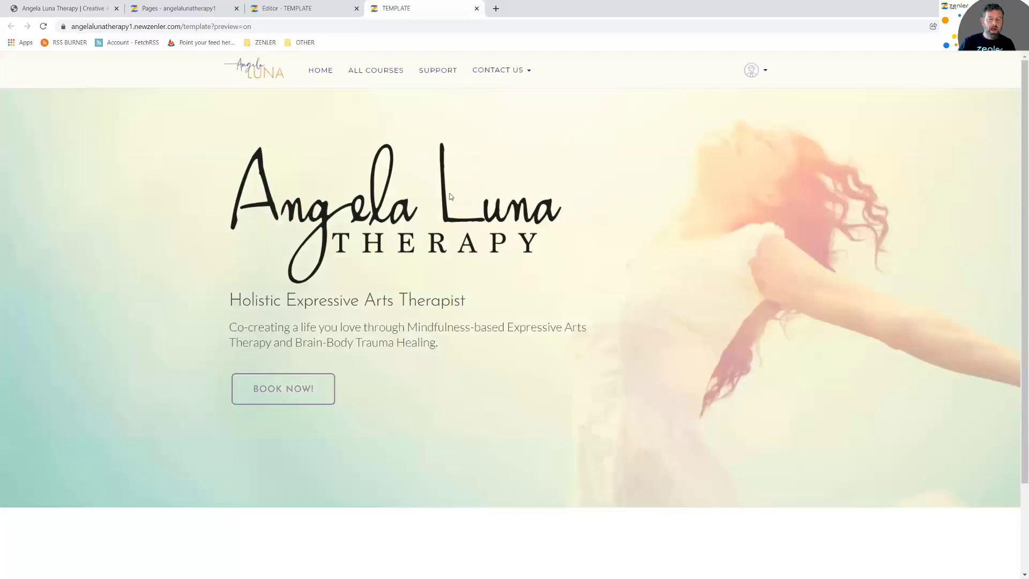
{"action": "left_click", "coordinate": [81, 8]}
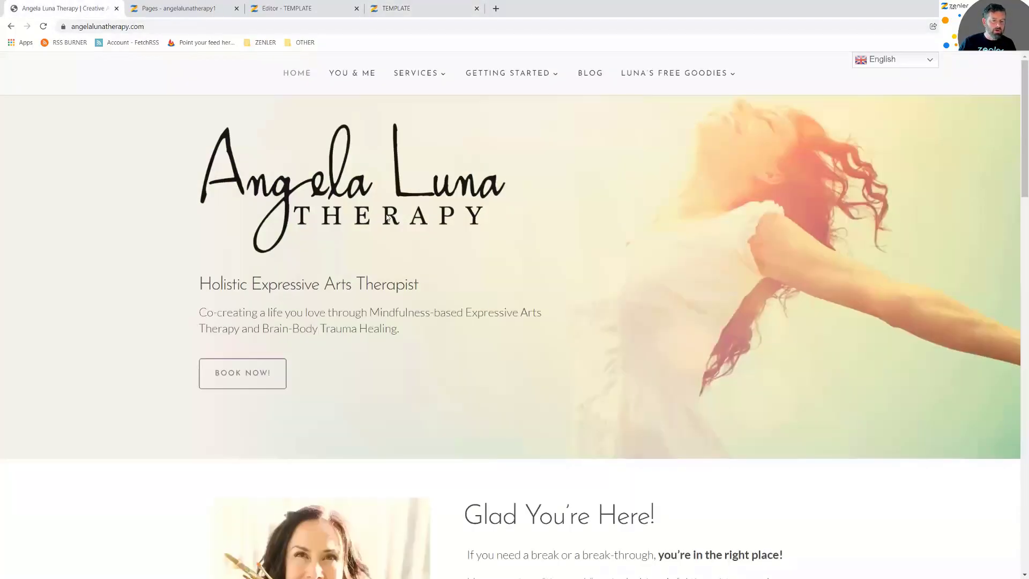
{"action": "key", "text": "ctrl+shift+c"}
{"action": "scroll", "coordinate": [536, 321], "scroll_direction": "down", "scroll_amount": 6}
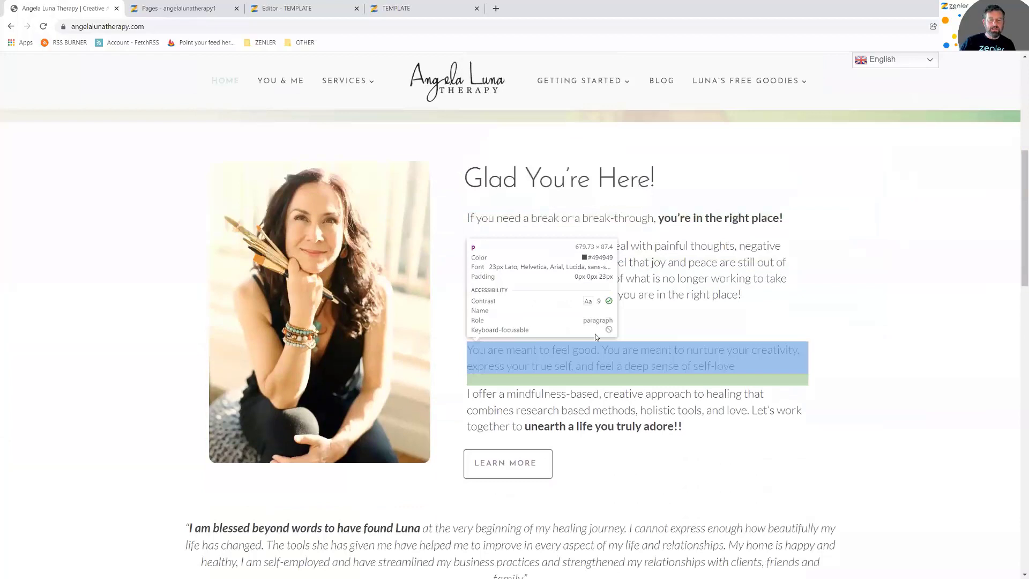
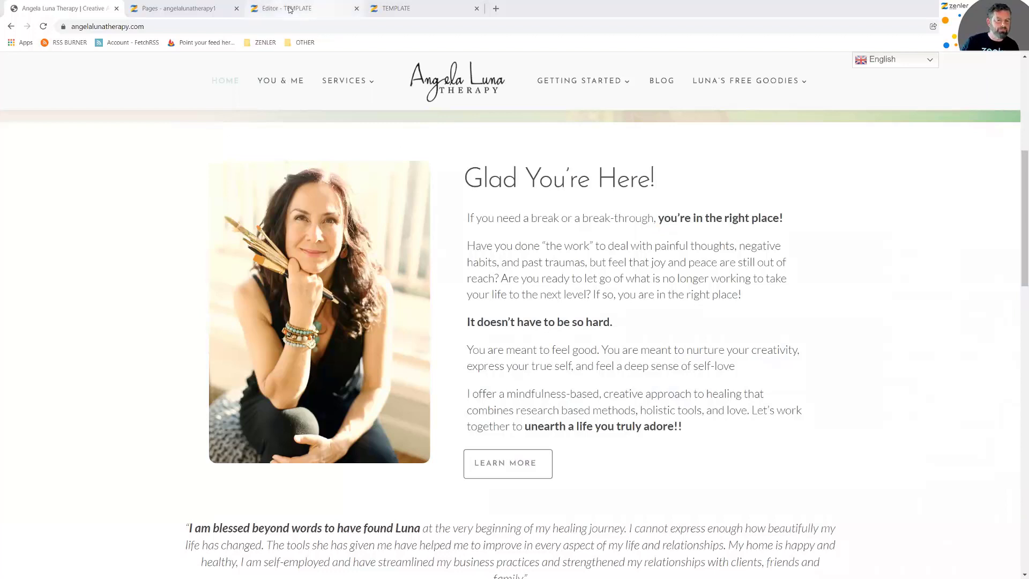
In the editor, insert a row of four 25% columns in the empty block below the hero and make the block full width
{"action": "left_click", "coordinate": [289, 9]}
{"action": "scroll", "coordinate": [485, 303], "scroll_direction": "down", "scroll_amount": 3}
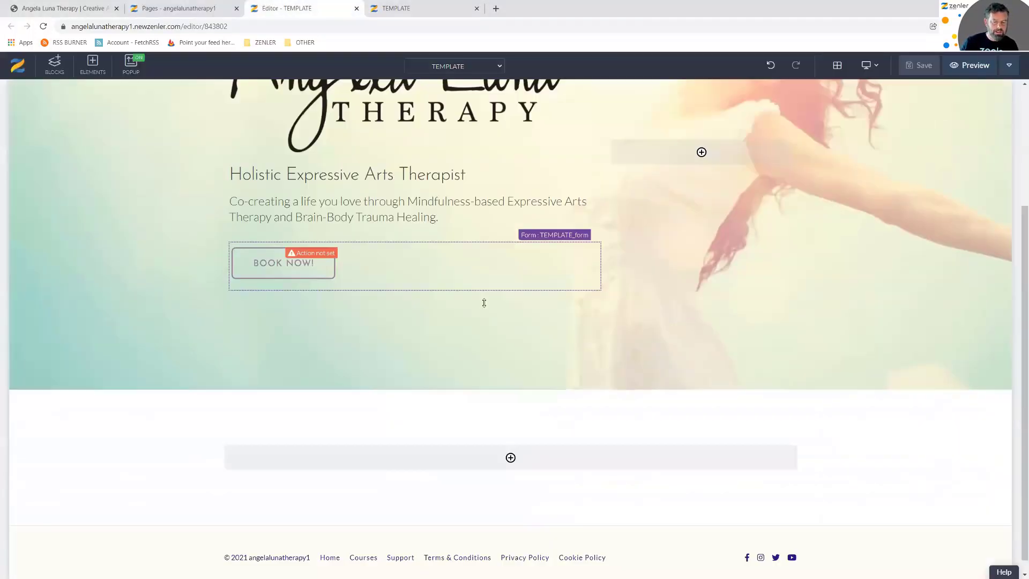
{"action": "left_click", "coordinate": [535, 453]}
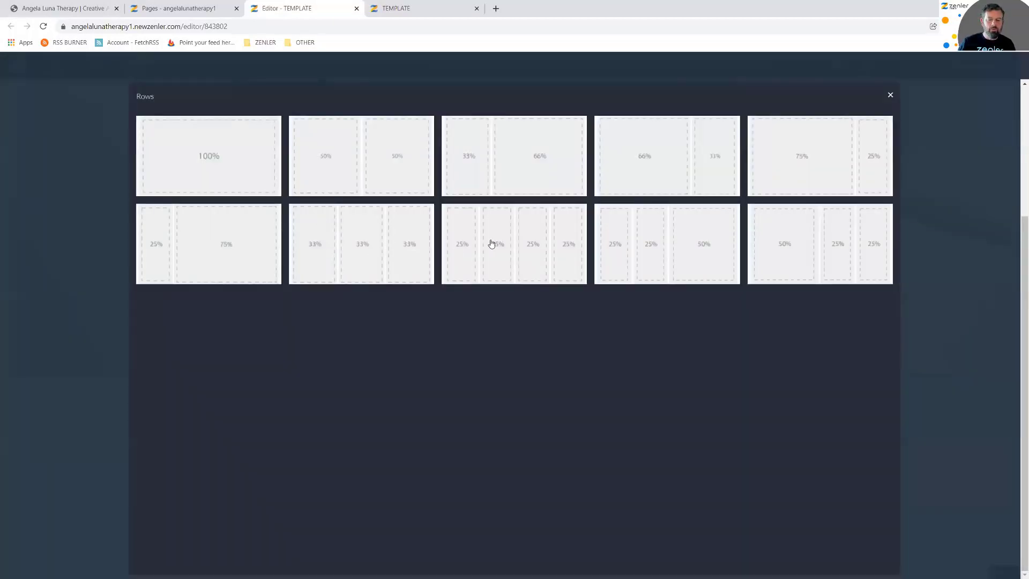
{"action": "left_click", "coordinate": [508, 243]}
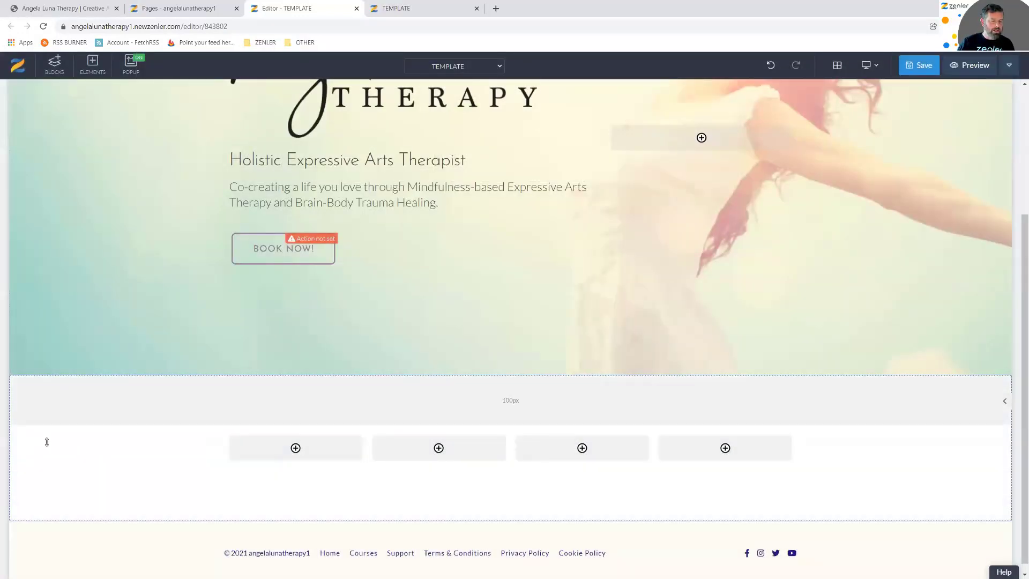
{"action": "left_click", "coordinate": [24, 402]}
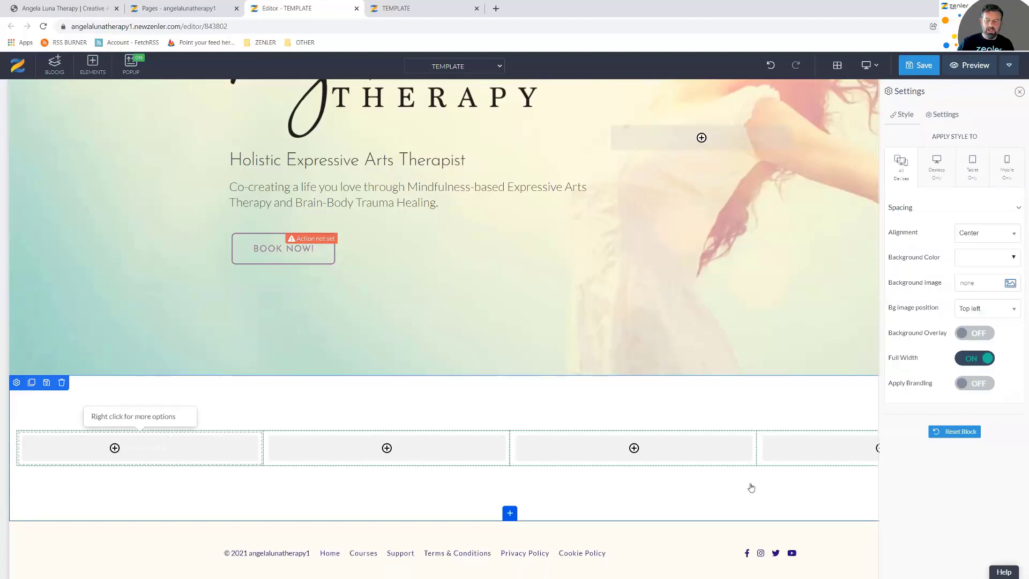
Resize the row's columns so the two outer ones are about half as wide as the two middle ones
{"action": "left_click", "coordinate": [262, 447]}
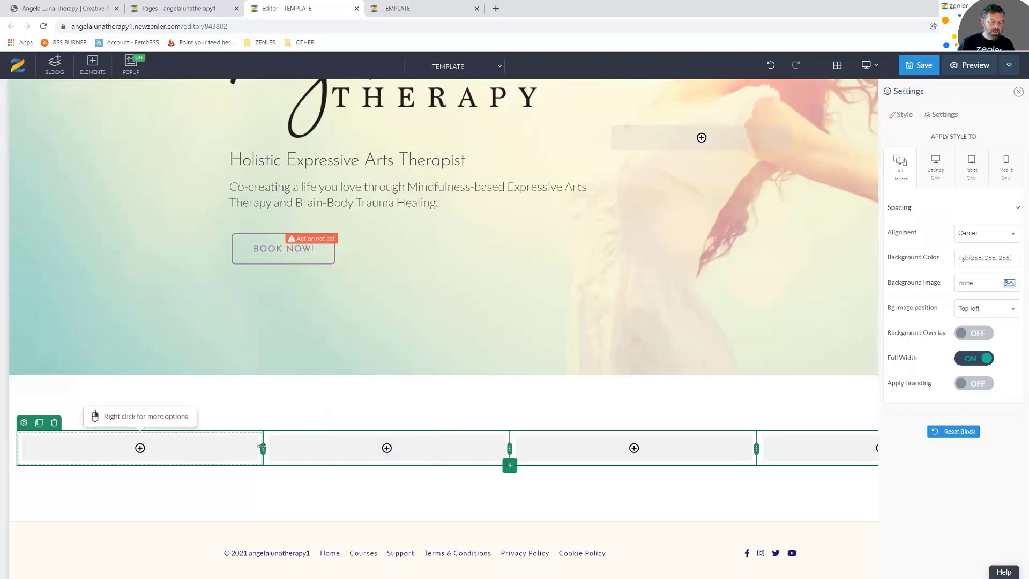
{"action": "left_click", "coordinate": [171, 449]}
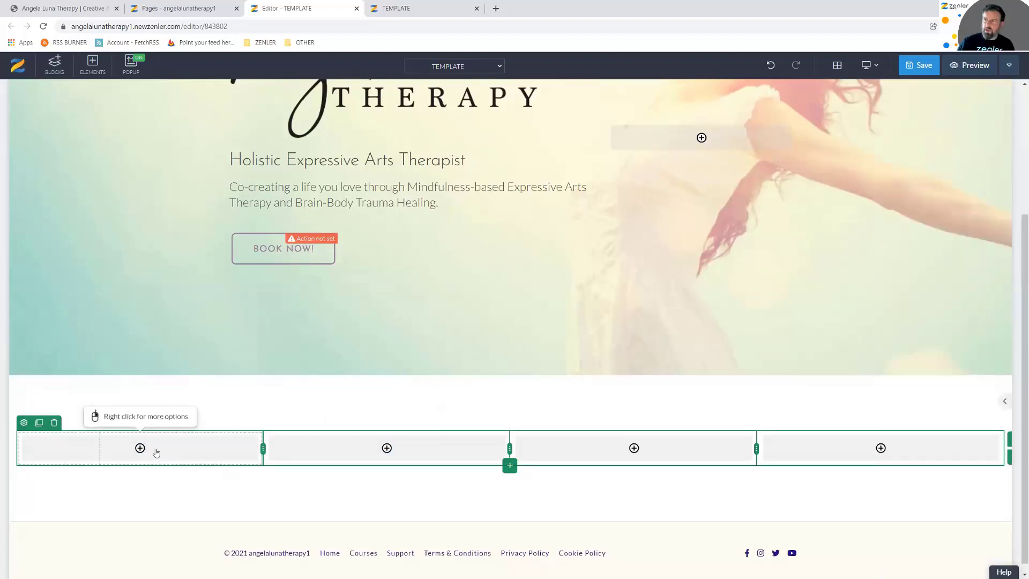
{"action": "left_click_drag", "start_coordinate": [181, 451], "coordinate": [181, 451]}
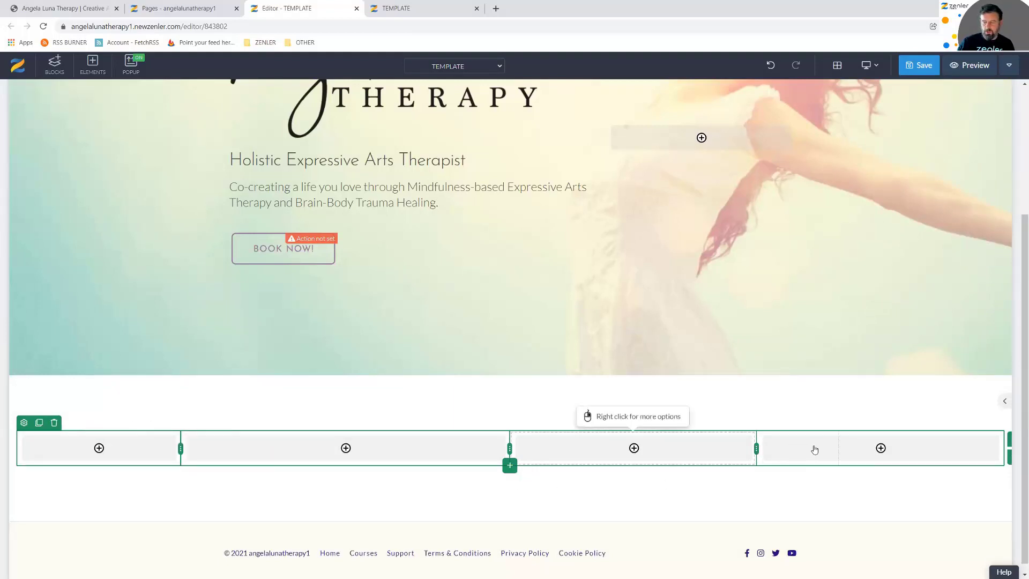
{"action": "left_click_drag", "start_coordinate": [819, 451], "coordinate": [819, 451]}
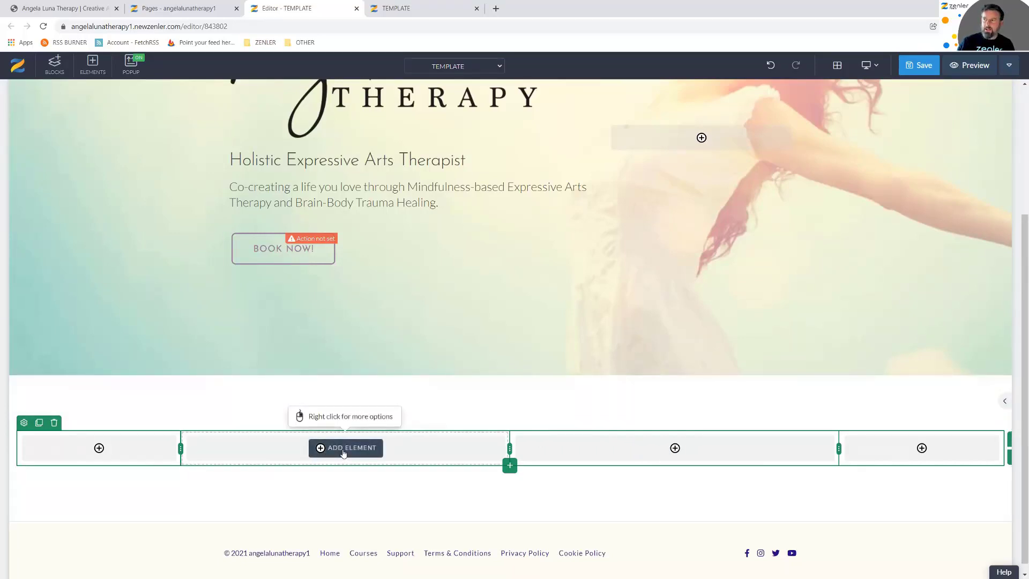
Examine how the portrait and text columns of the Glad You're Here! section are laid out on the live website
{"action": "left_click", "coordinate": [74, 11]}
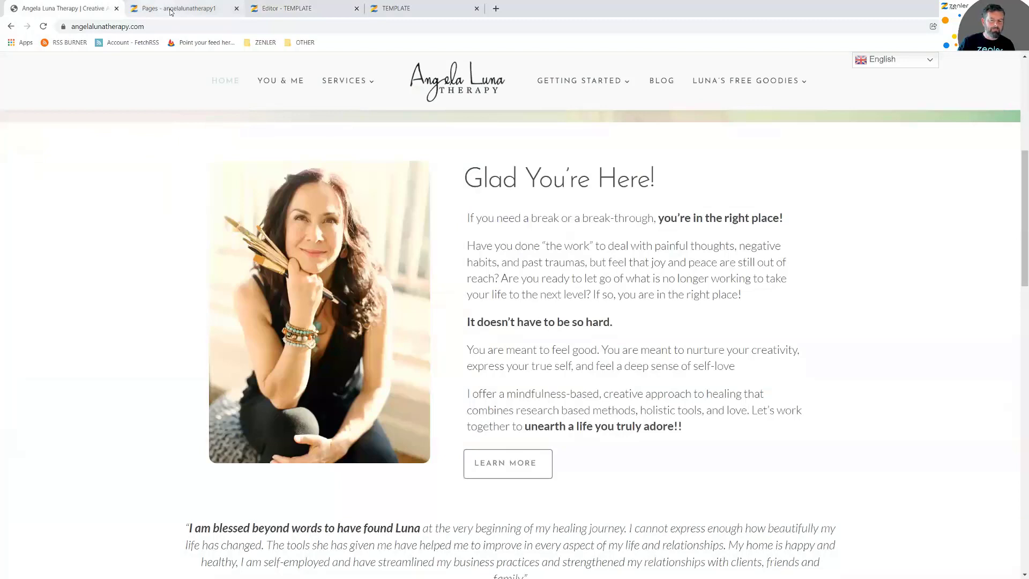
{"action": "scroll", "coordinate": [508, 241], "scroll_direction": "up", "scroll_amount": 5}
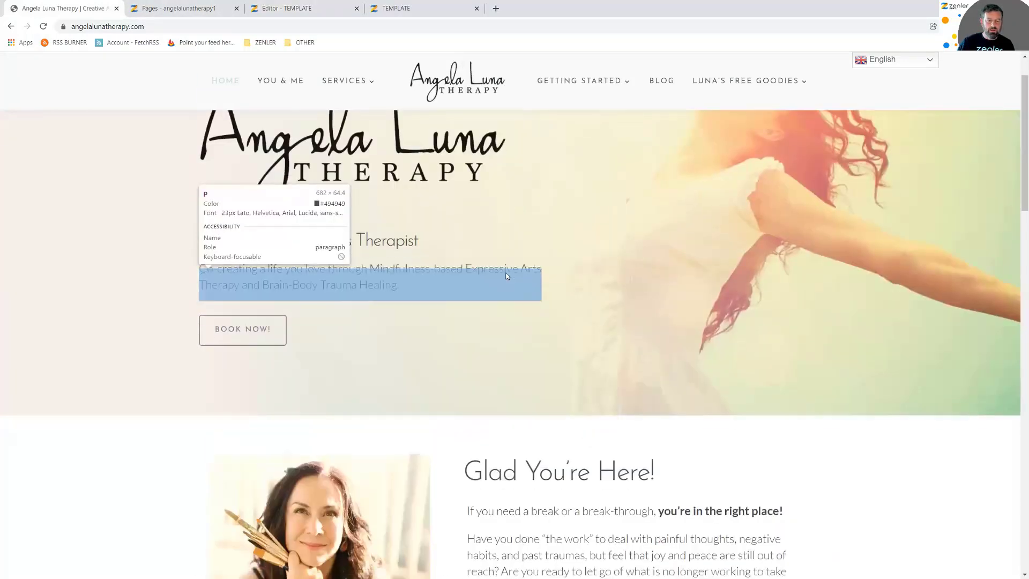
{"action": "scroll", "coordinate": [507, 276], "scroll_direction": "down", "scroll_amount": 5}
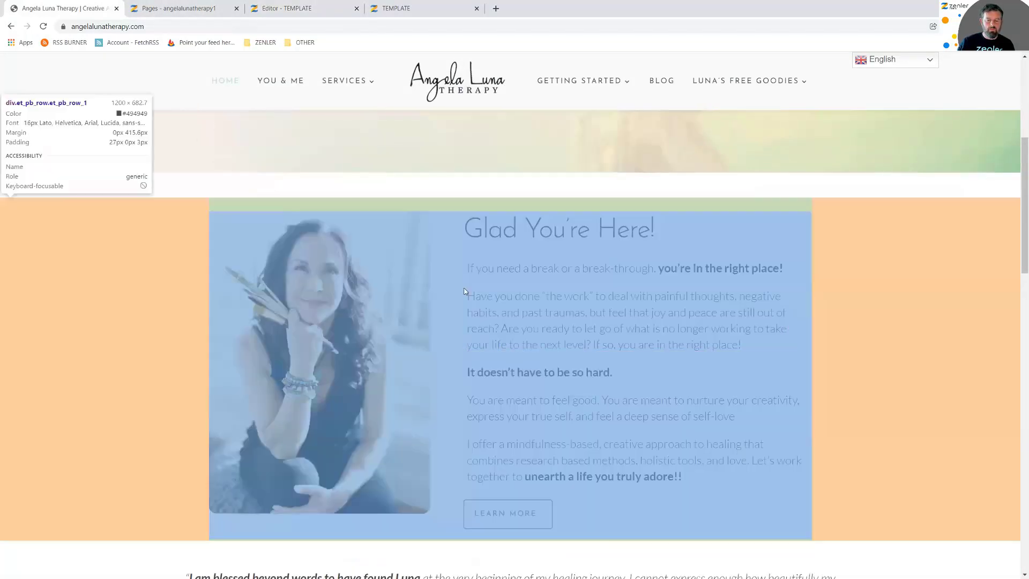
{"action": "scroll", "coordinate": [466, 291], "scroll_direction": "up", "scroll_amount": 2}
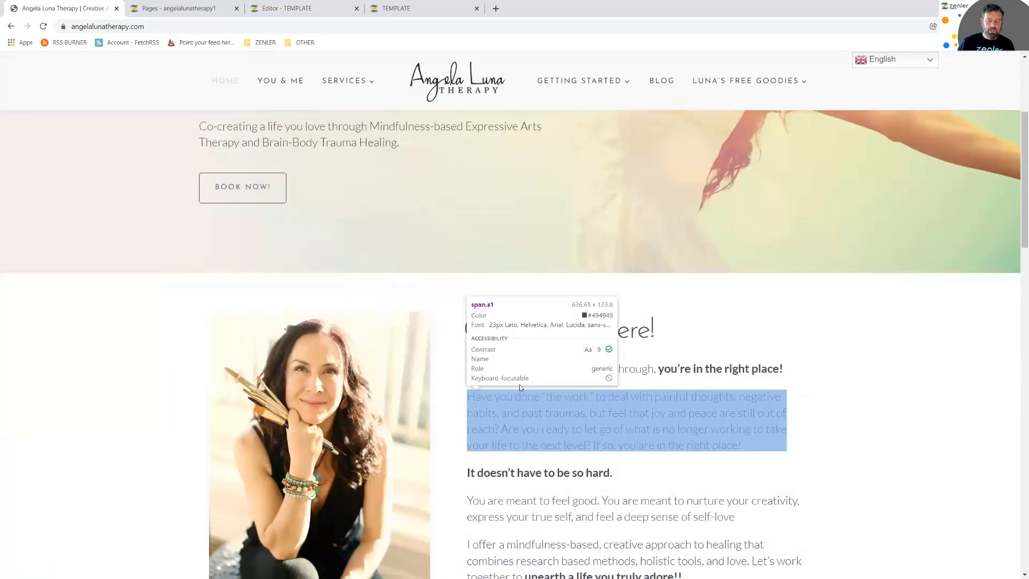
Return to the editor, open the image library for the row's second column, and check the upload folder for the portrait
{"action": "left_click", "coordinate": [323, 9]}
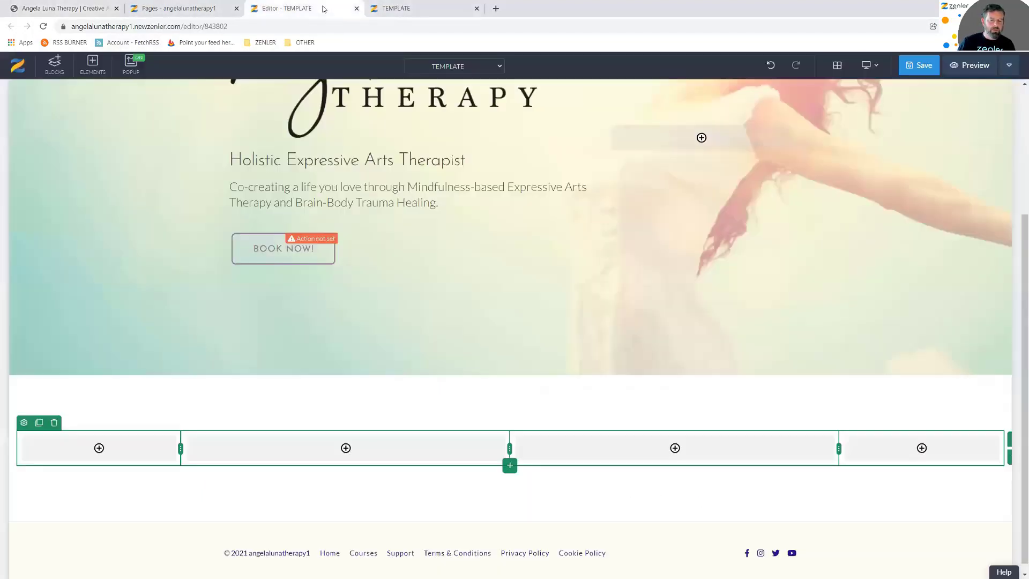
{"action": "mouse_move", "coordinate": [354, 451]}
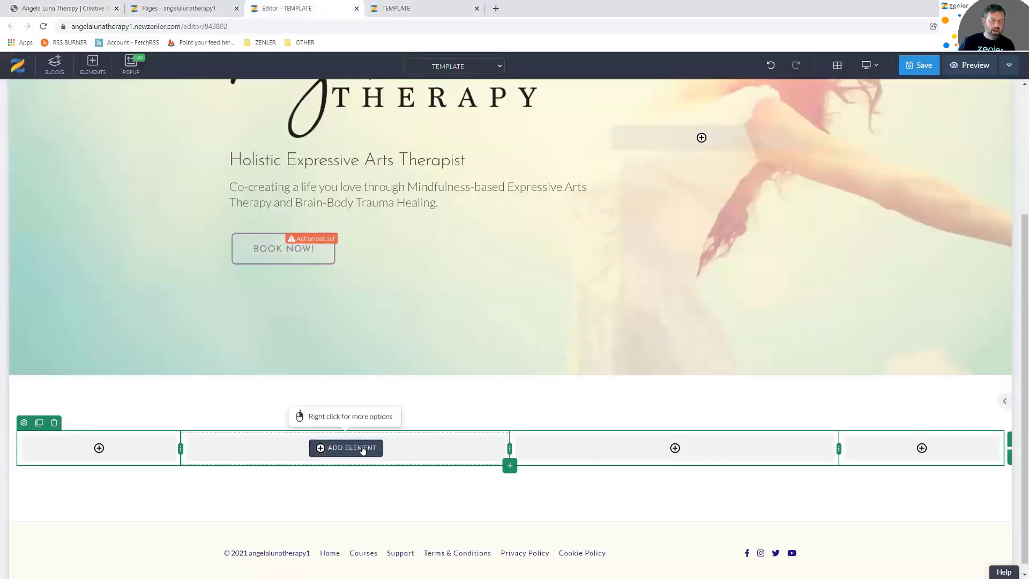
{"action": "left_click", "coordinate": [363, 449]}
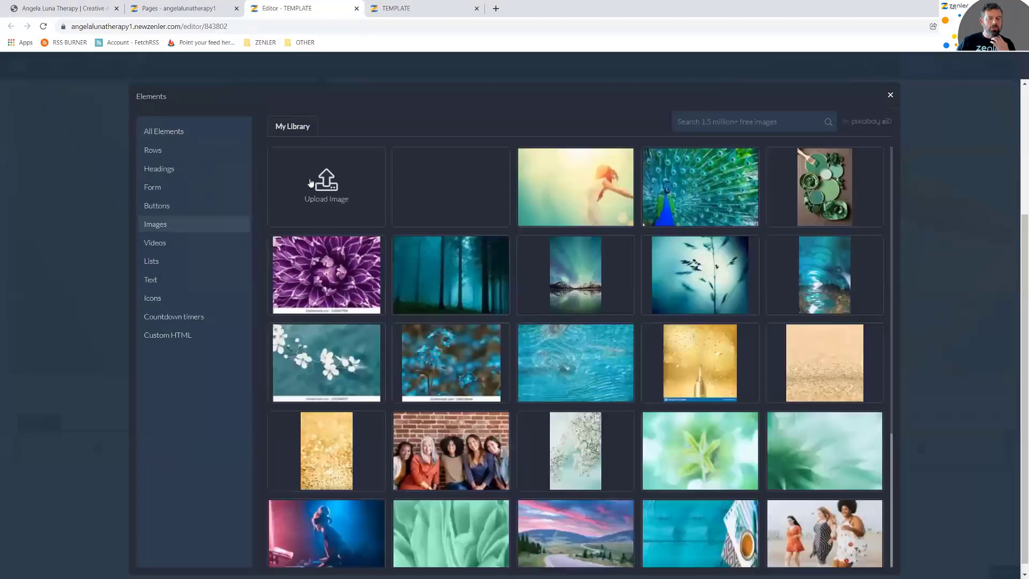
{"action": "left_click", "coordinate": [331, 184]}
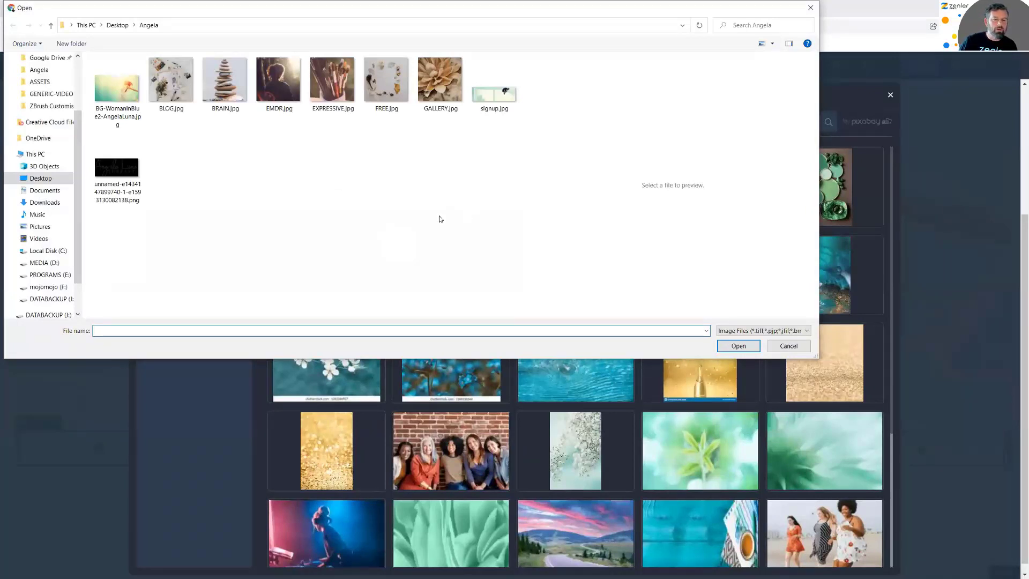
{"action": "left_click", "coordinate": [788, 345]}
Inspect the portrait beside the Glad You're Here! text on the live website and open its full-size source image
{"action": "left_click", "coordinate": [64, 8]}
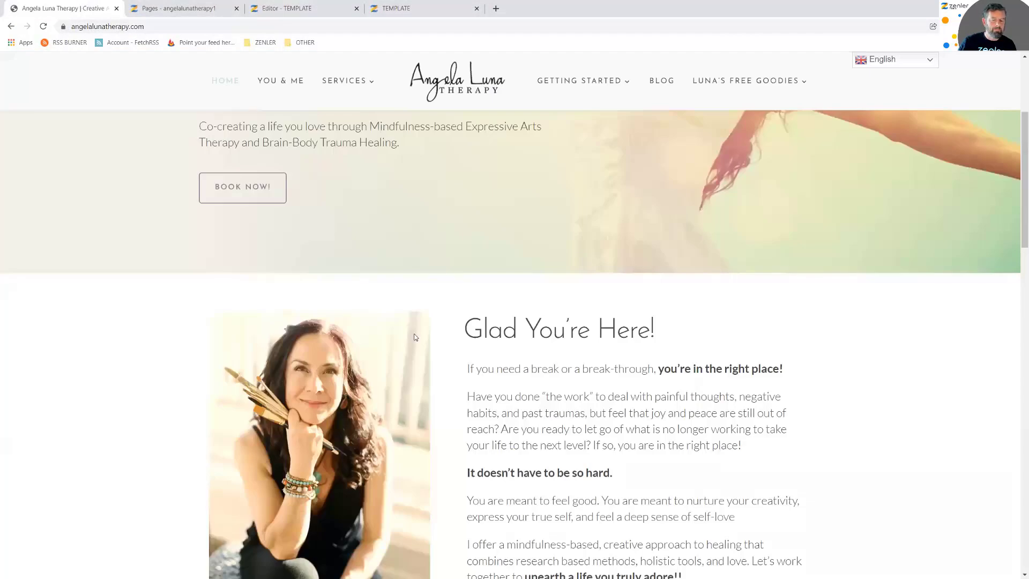
{"action": "key", "text": "ctrl+shift+c"}
{"action": "left_click", "coordinate": [463, 345]}
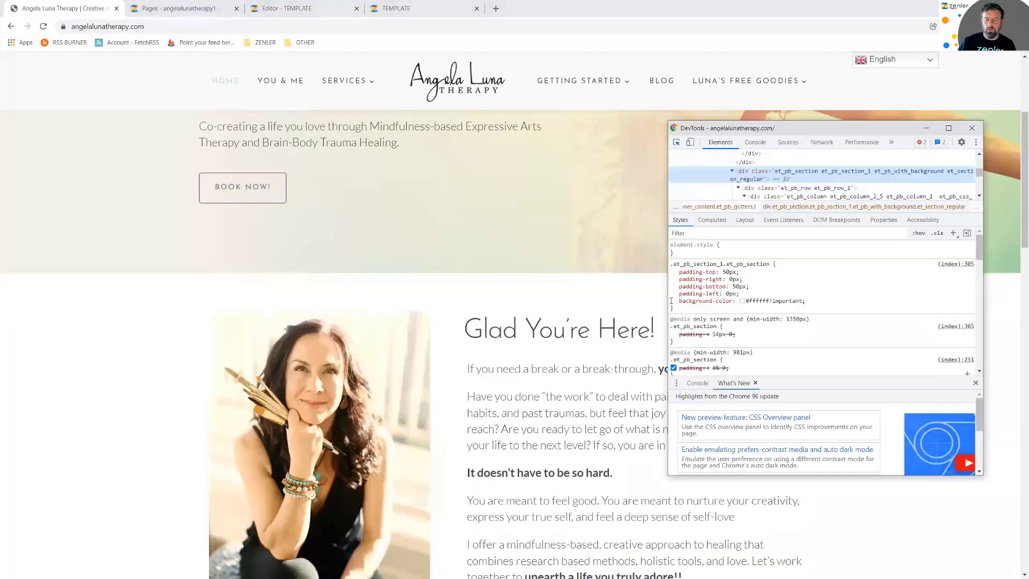
{"action": "left_click", "coordinate": [676, 144]}
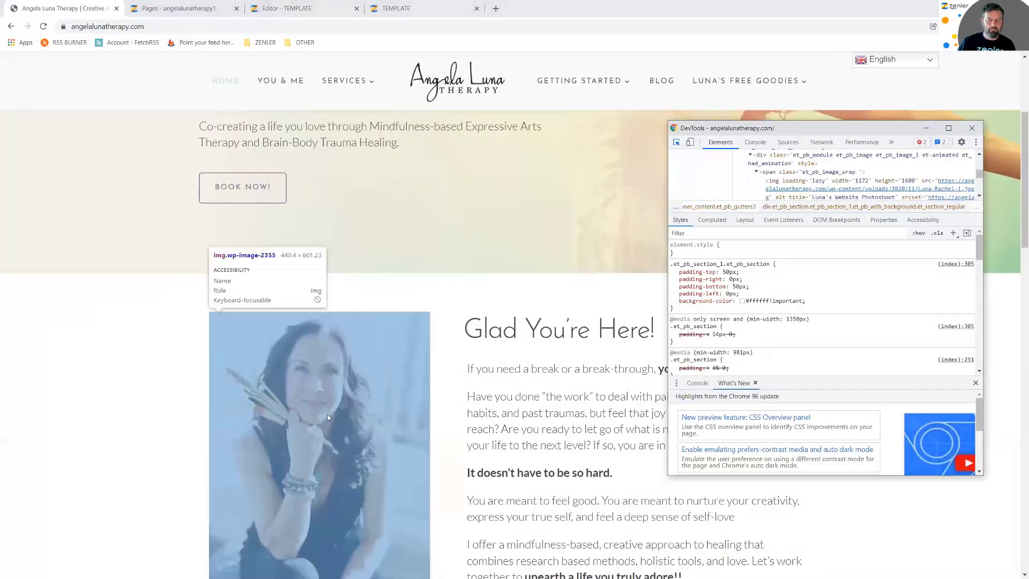
{"action": "left_click", "coordinate": [322, 385]}
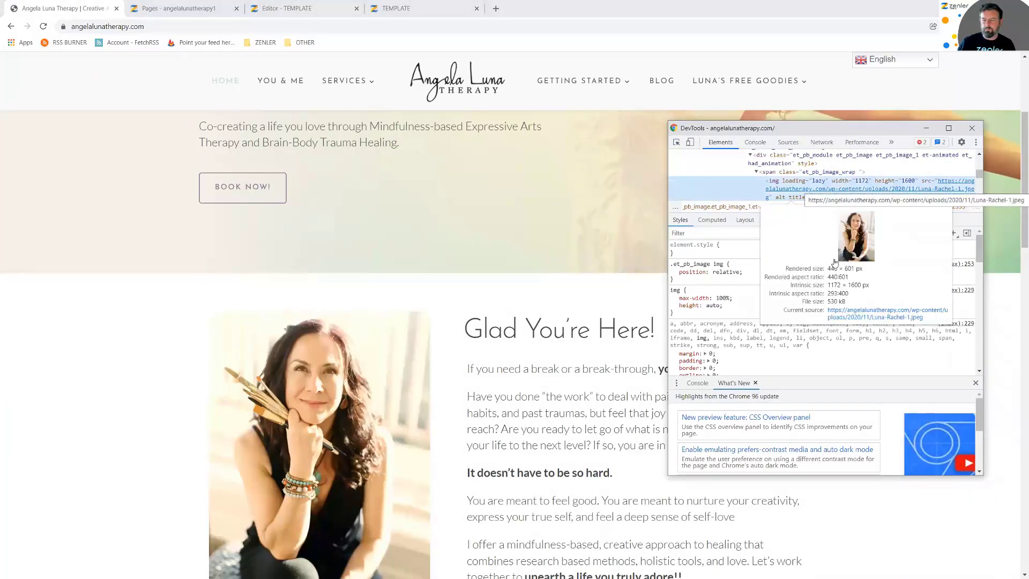
{"action": "left_click", "coordinate": [855, 311]}
Save the full-size portrait as a JPEG in the desktop folder holding the site's images, then return to the TEMPLATE editor
{"action": "right_click", "coordinate": [488, 239]}
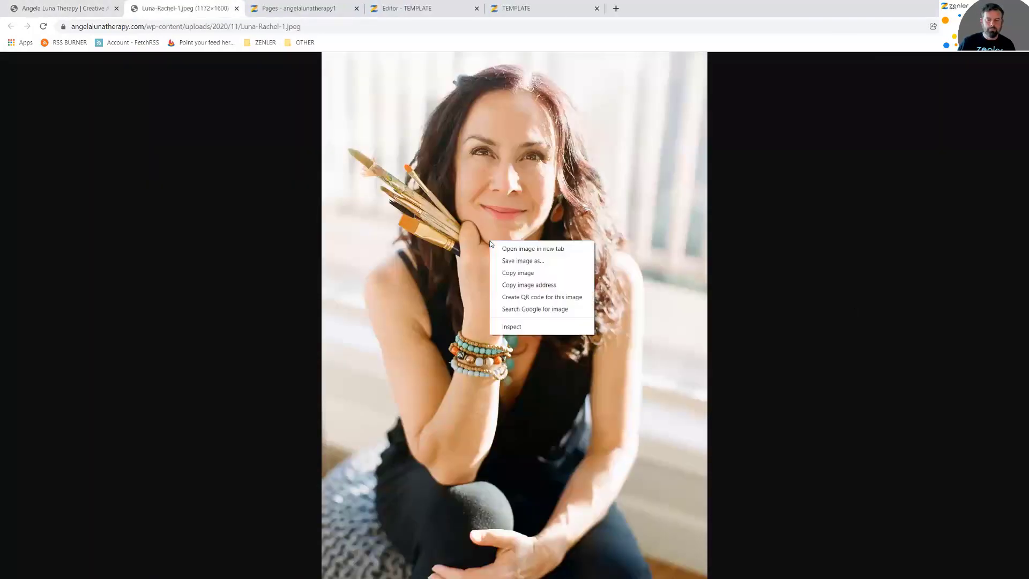
{"action": "left_click", "coordinate": [517, 261]}
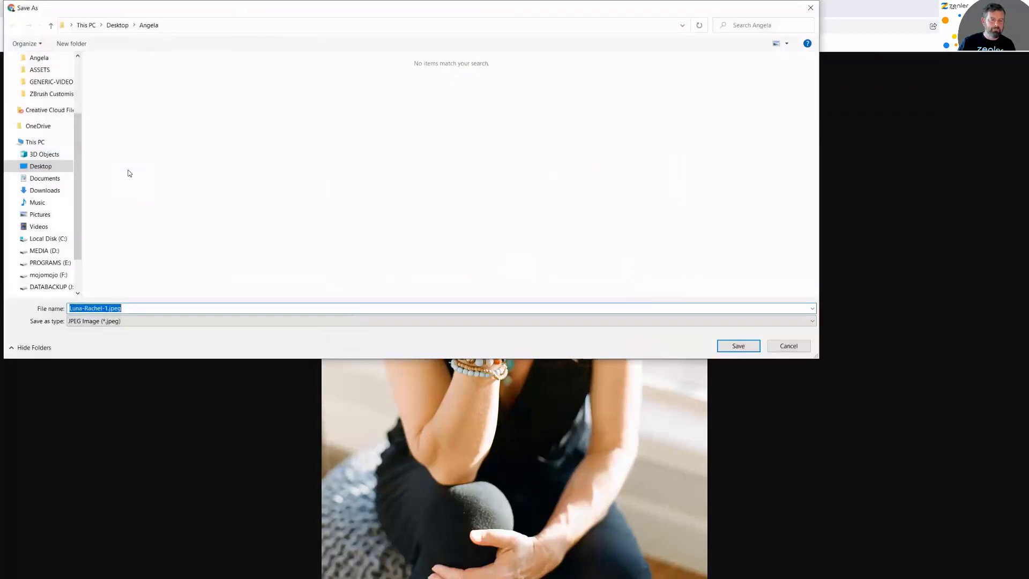
{"action": "left_click", "coordinate": [51, 166]}
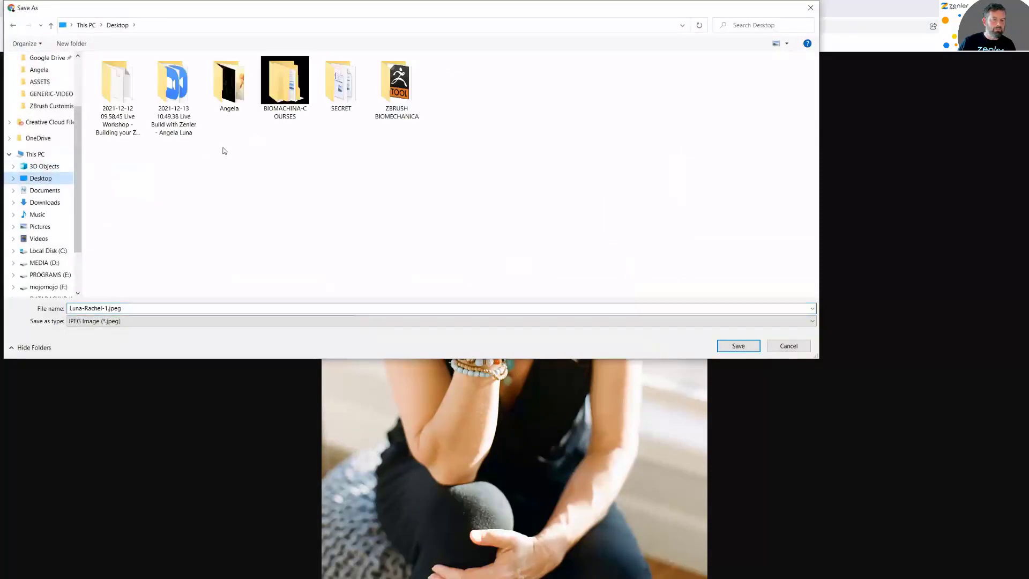
{"action": "double_click", "coordinate": [227, 84]}
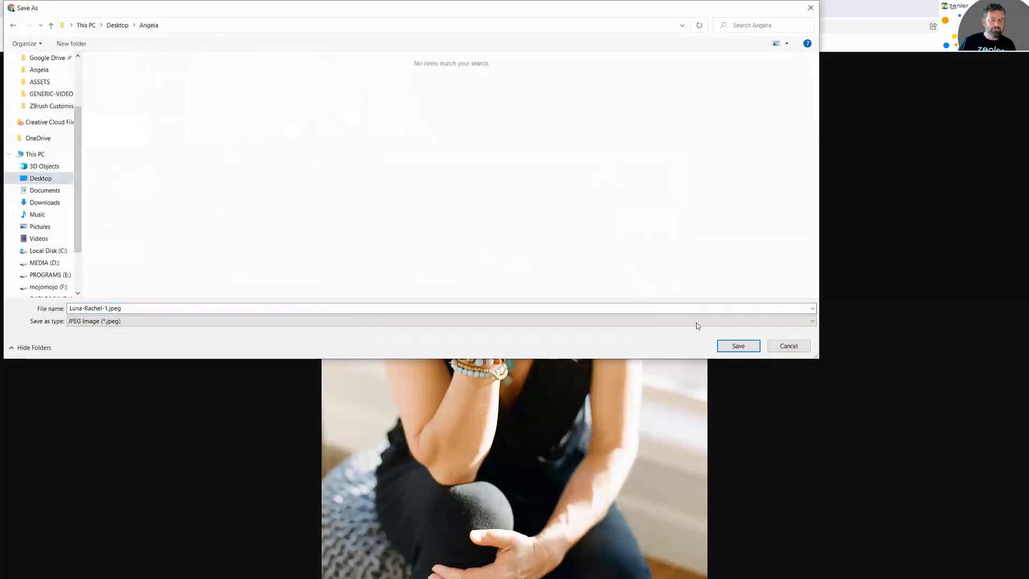
{"action": "left_click", "coordinate": [734, 347]}
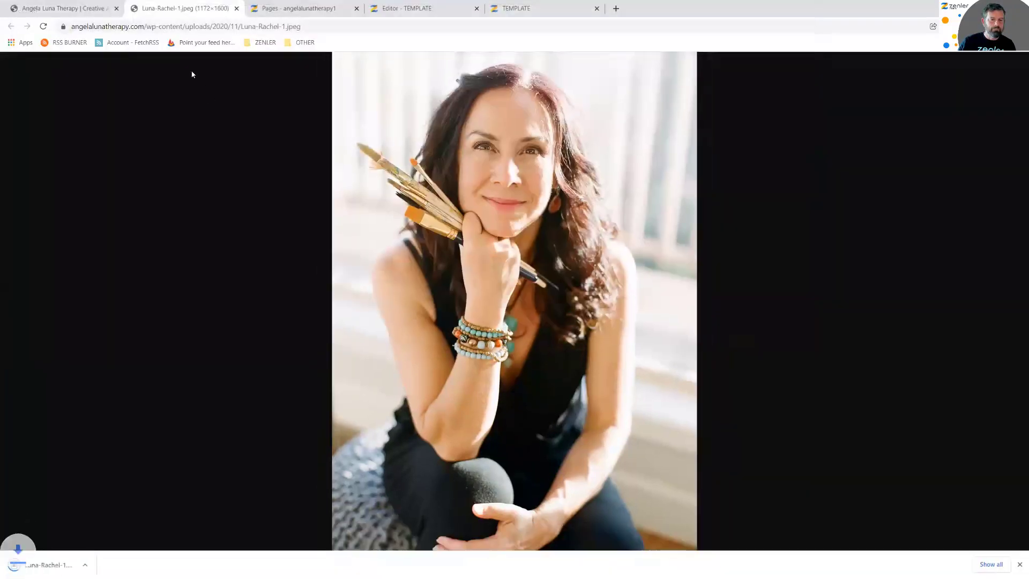
{"action": "key", "text": "ctrl+w"}
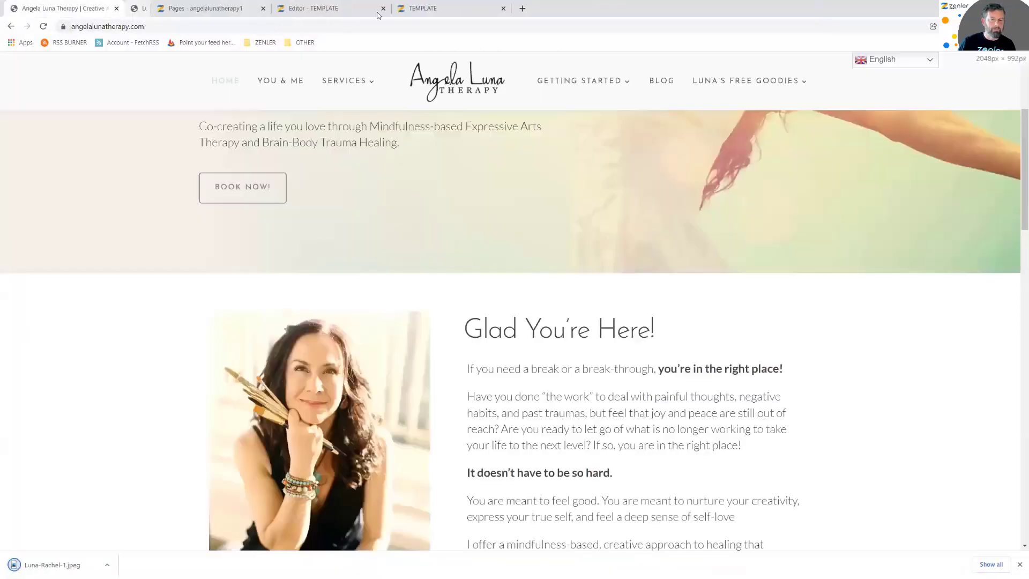
{"action": "left_click", "coordinate": [377, 11]}
{"action": "left_click", "coordinate": [310, 8]}
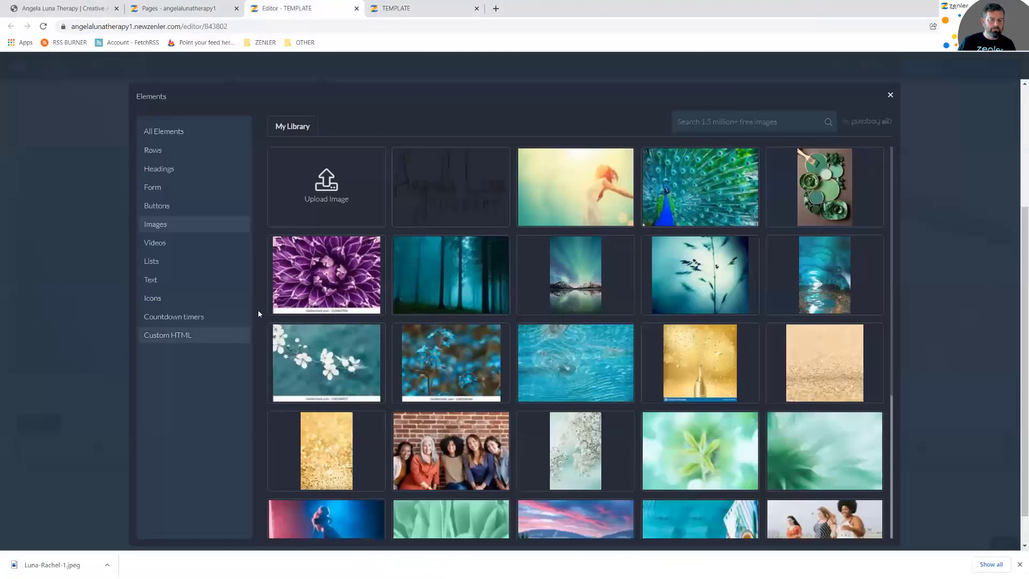
Try to upload the saved portrait from the desktop folder to the image library
{"action": "left_click", "coordinate": [335, 216]}
{"action": "left_click", "coordinate": [501, 94]}
{"action": "left_click", "coordinate": [723, 343]}
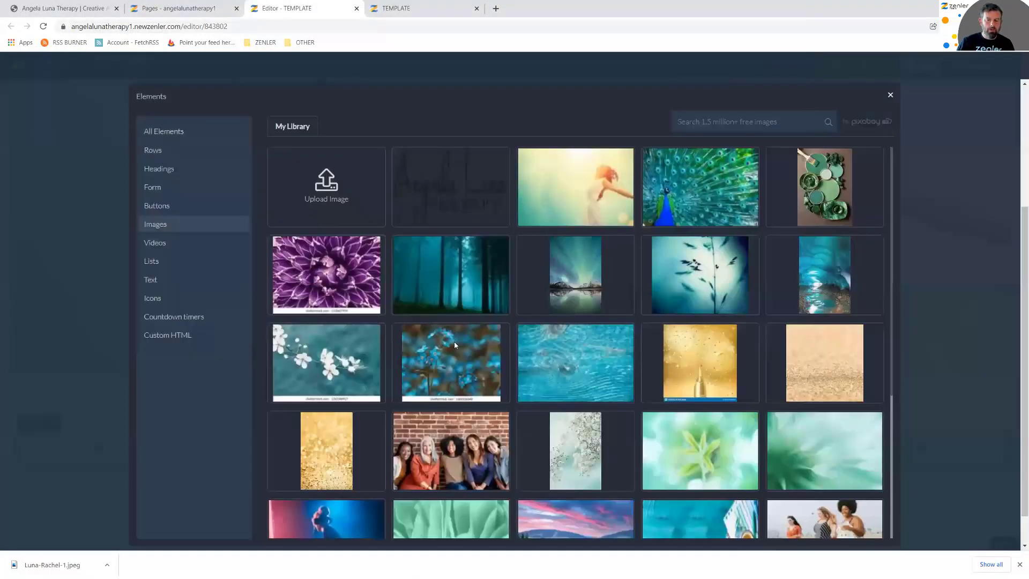
{"action": "mouse_move", "coordinate": [456, 346]}
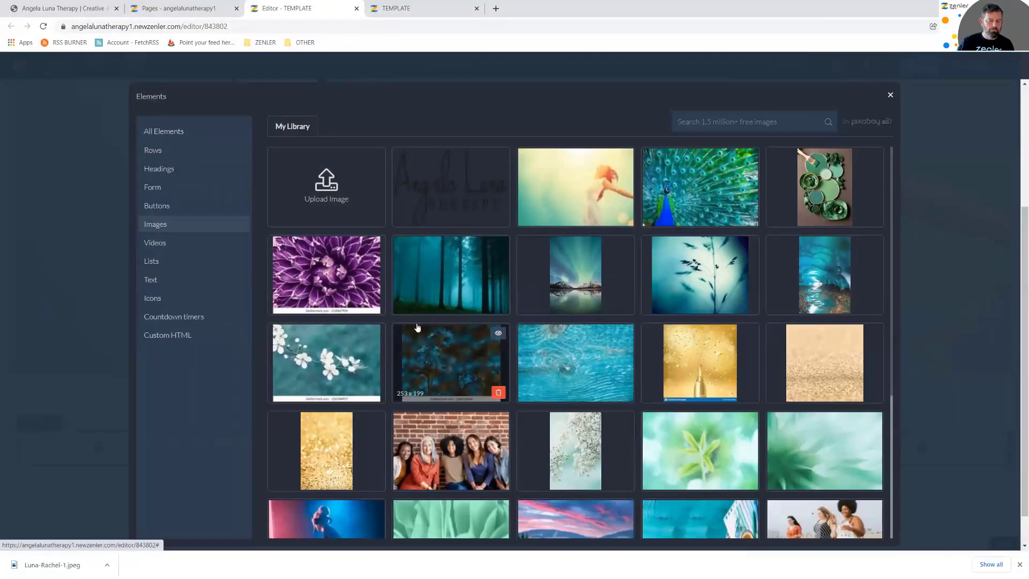
Upload the saved portrait JPEG without cropping to place it in the row's second column
{"action": "left_click", "coordinate": [1019, 564]}
{"action": "left_click", "coordinate": [331, 187]}
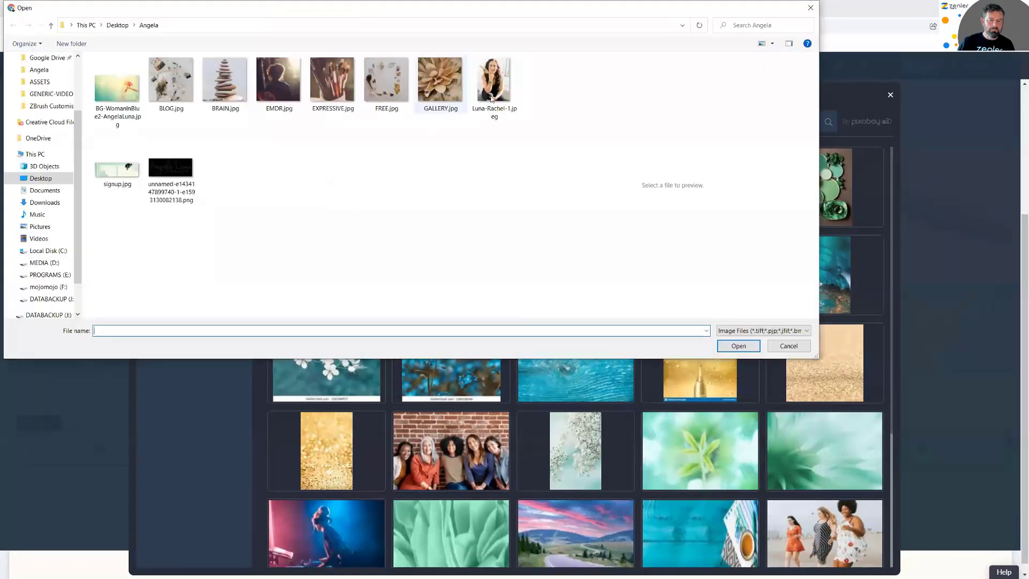
{"action": "left_click", "coordinate": [494, 85]}
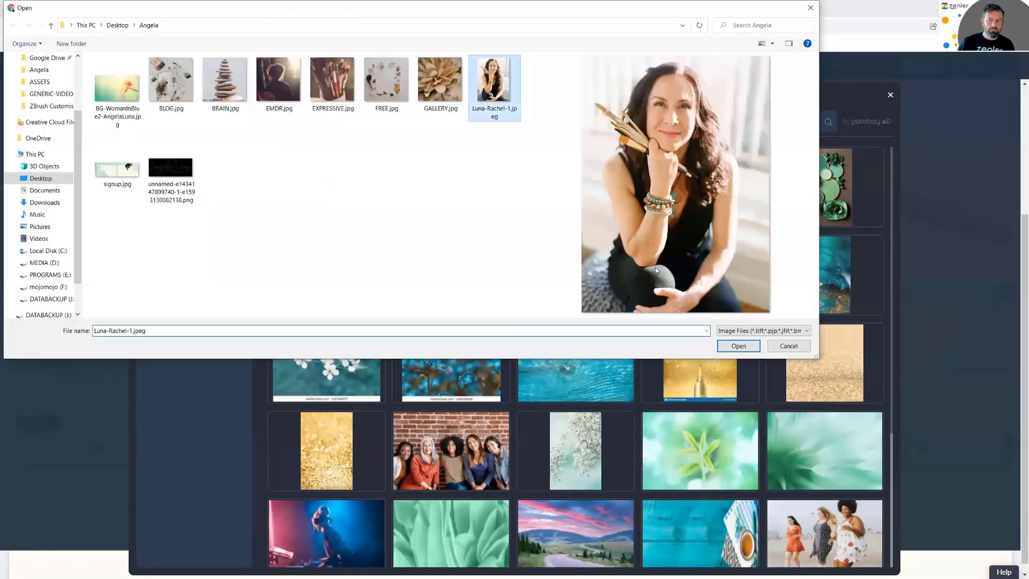
{"action": "left_click", "coordinate": [738, 345]}
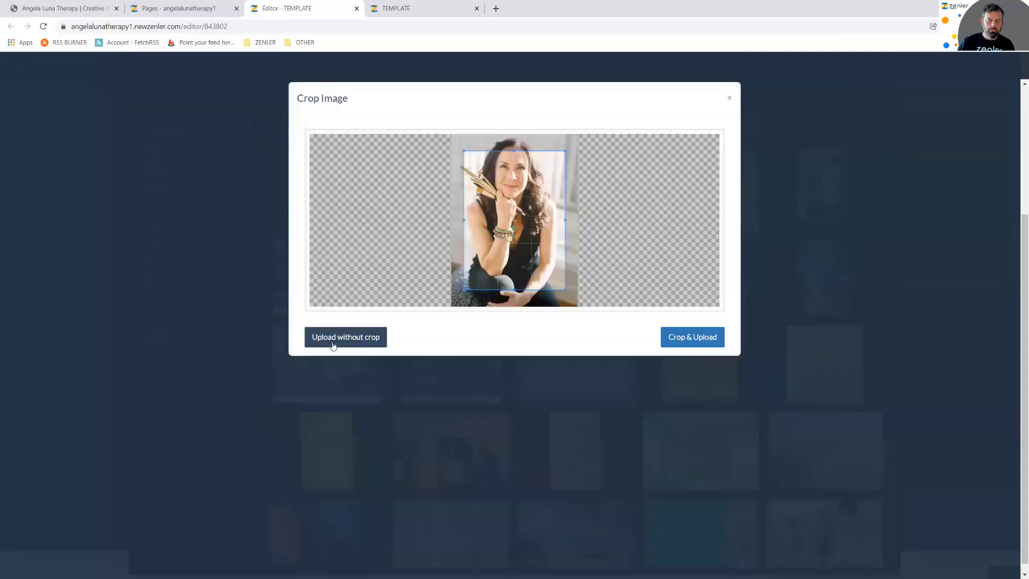
{"action": "left_click", "coordinate": [342, 338]}
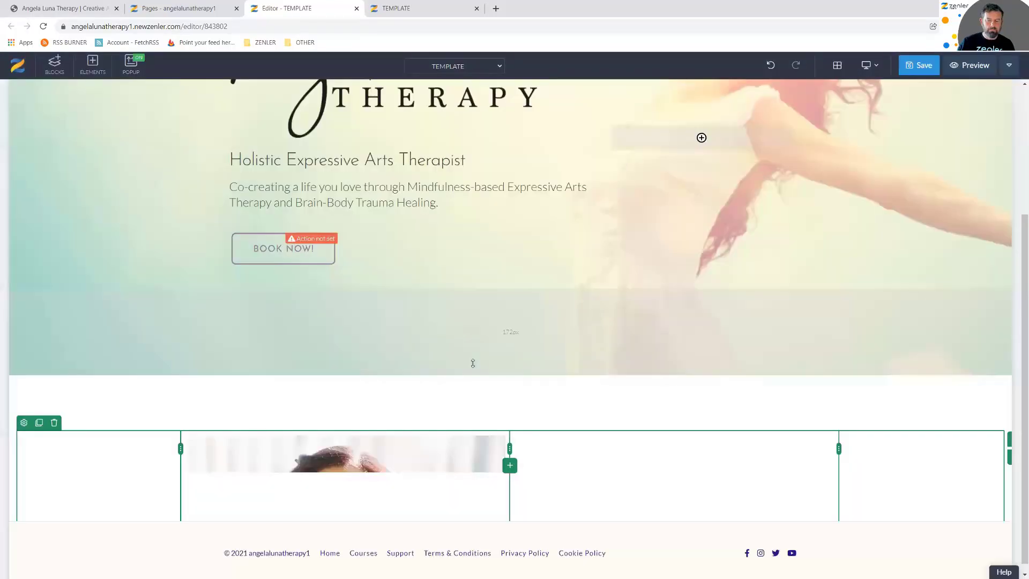
{"action": "scroll", "coordinate": [560, 339], "scroll_direction": "down", "scroll_amount": 7}
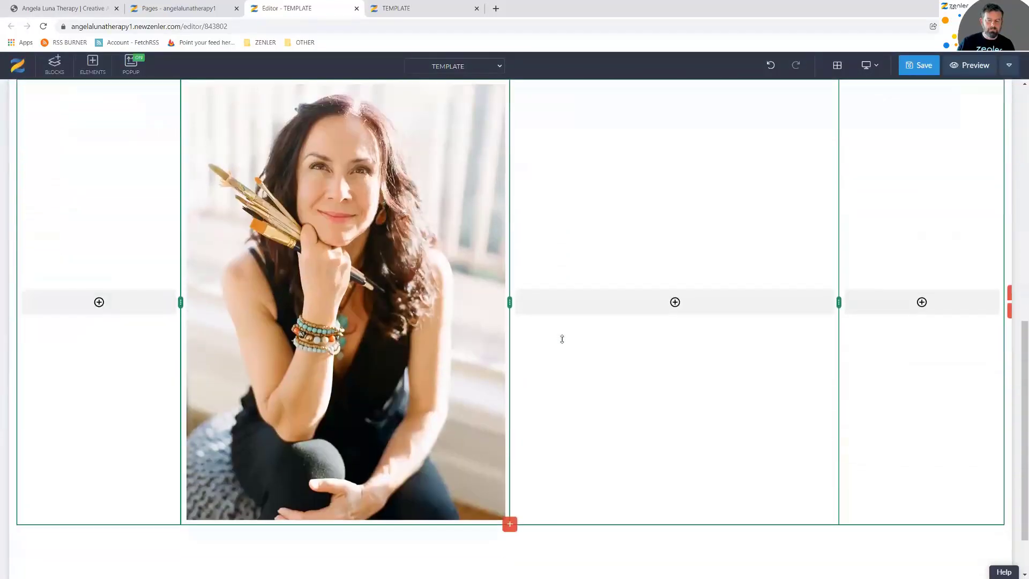
Round the portrait image's corners with a border corner of 30 px and check its look on the page
{"action": "left_click", "coordinate": [365, 312]}
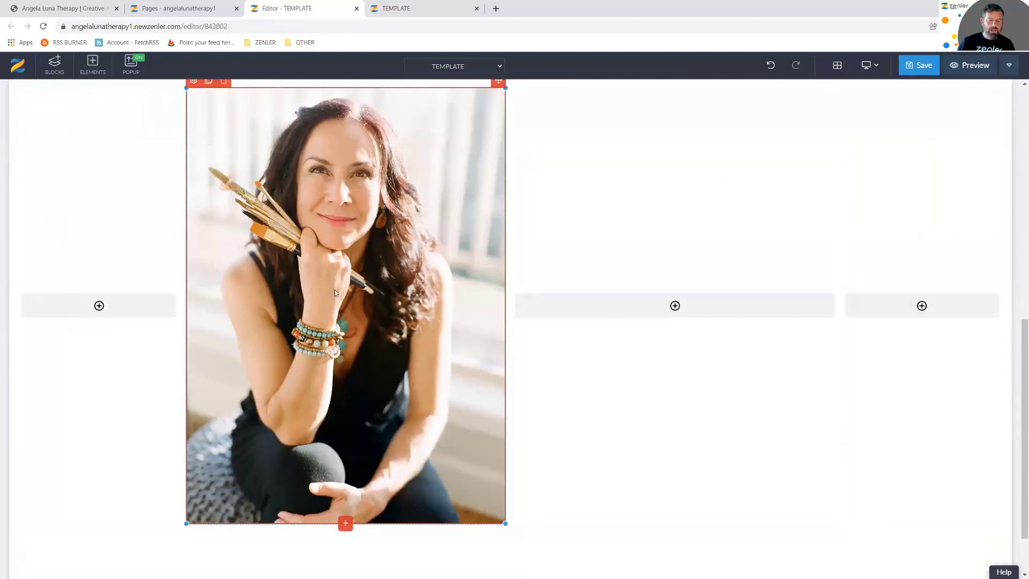
{"action": "scroll", "coordinate": [286, 225], "scroll_direction": "up", "scroll_amount": 4}
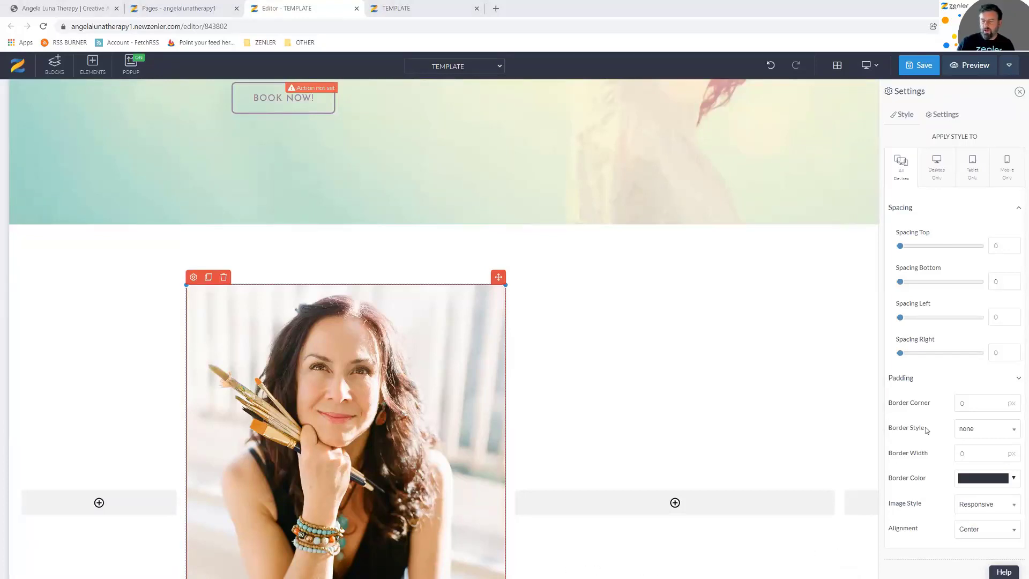
{"action": "double_click", "coordinate": [955, 404]}
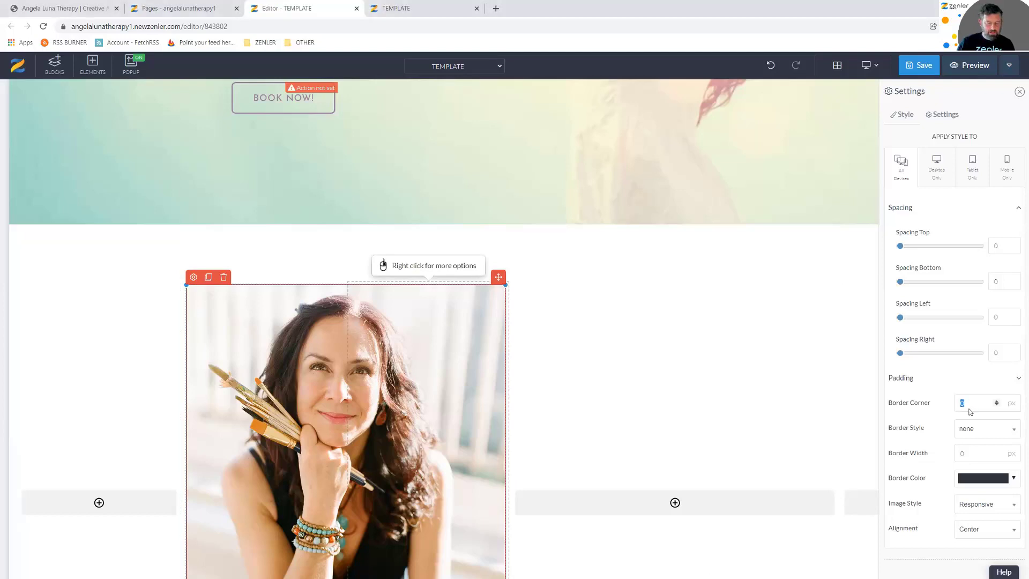
{"action": "type", "text": "30"}
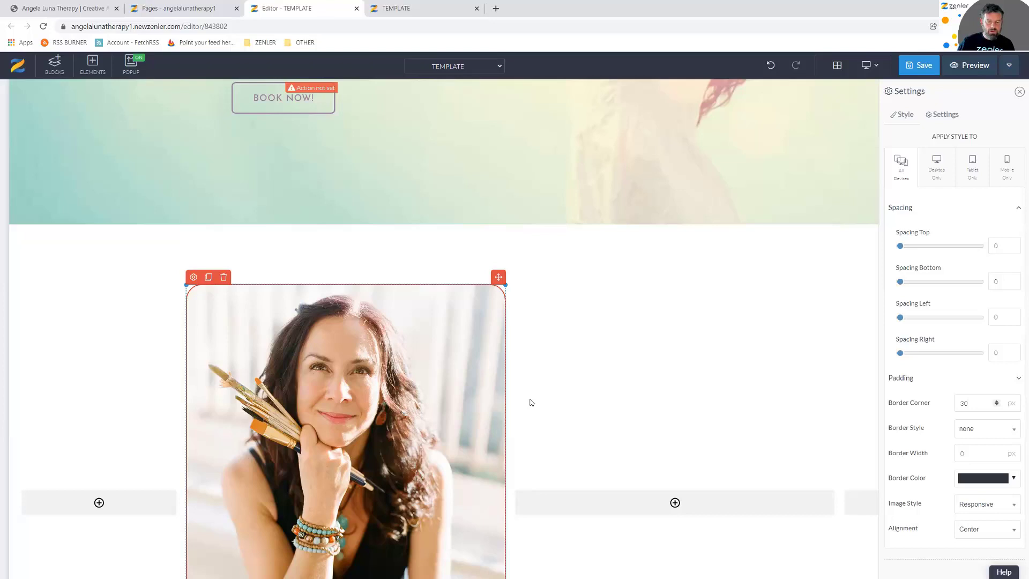
{"action": "scroll", "coordinate": [457, 407], "scroll_direction": "down", "scroll_amount": 1}
{"action": "scroll", "coordinate": [347, 382], "scroll_direction": "down", "scroll_amount": 4}
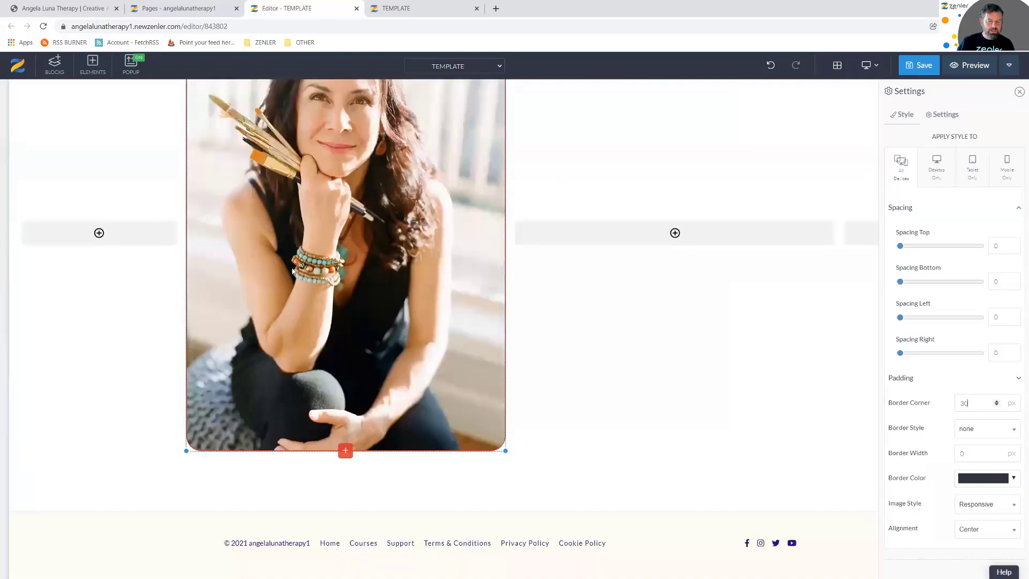
{"action": "scroll", "coordinate": [686, 384], "scroll_direction": "up", "scroll_amount": 3}
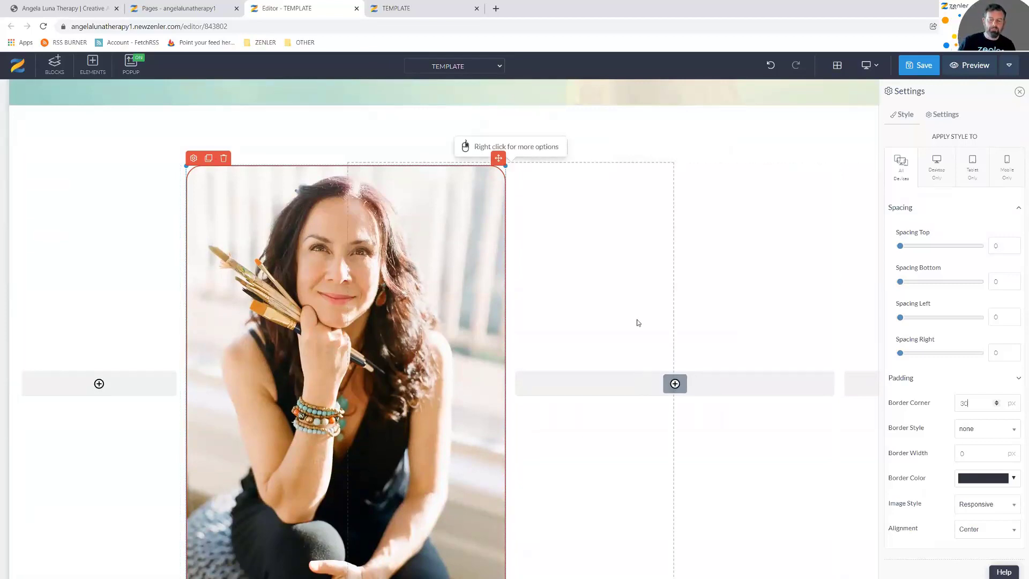
{"action": "scroll", "coordinate": [636, 320], "scroll_direction": "up", "scroll_amount": 4}
{"action": "scroll", "coordinate": [636, 320], "scroll_direction": "up", "scroll_amount": 1}
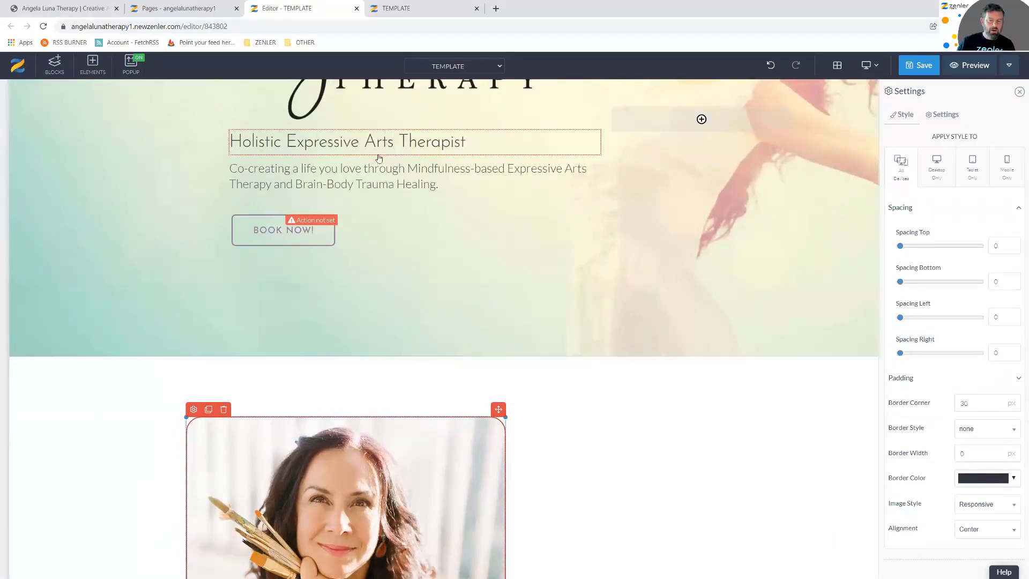
Duplicate the "Holistic Expressive Arts Therapist" heading and move the copy into the empty column beside the portrait photo
{"action": "left_click", "coordinate": [256, 149]}
{"action": "left_click", "coordinate": [251, 122]}
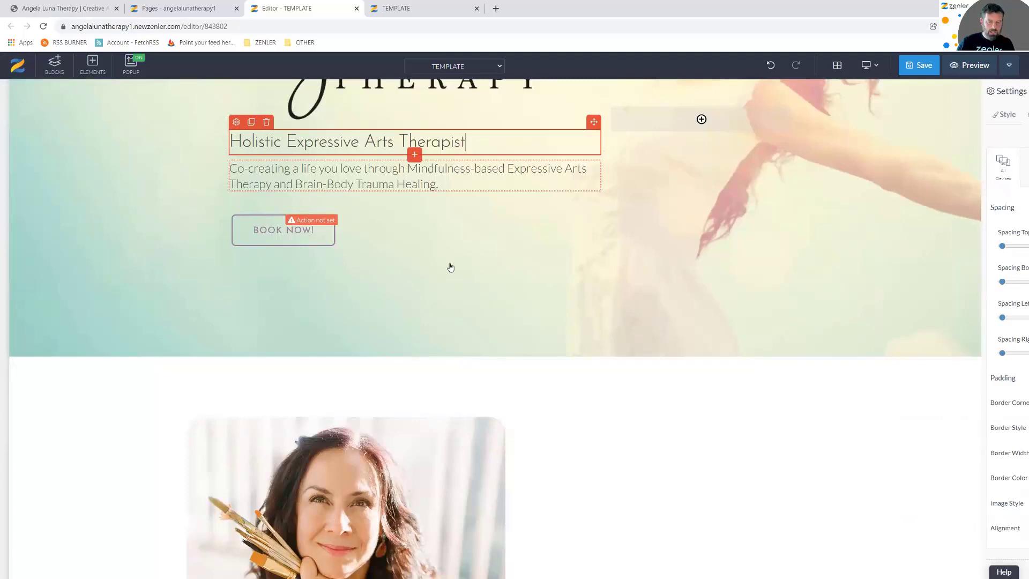
{"action": "left_click_drag", "start_coordinate": [594, 123], "coordinate": [560, 269]}
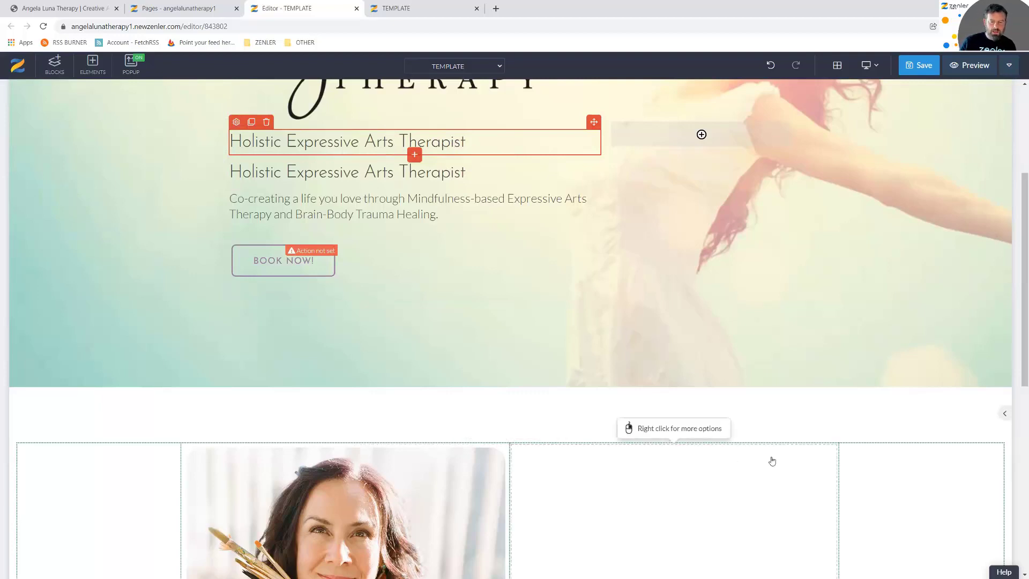
{"action": "key", "text": "ctrl+minus"}
{"action": "key", "text": "ctrl+minus"}
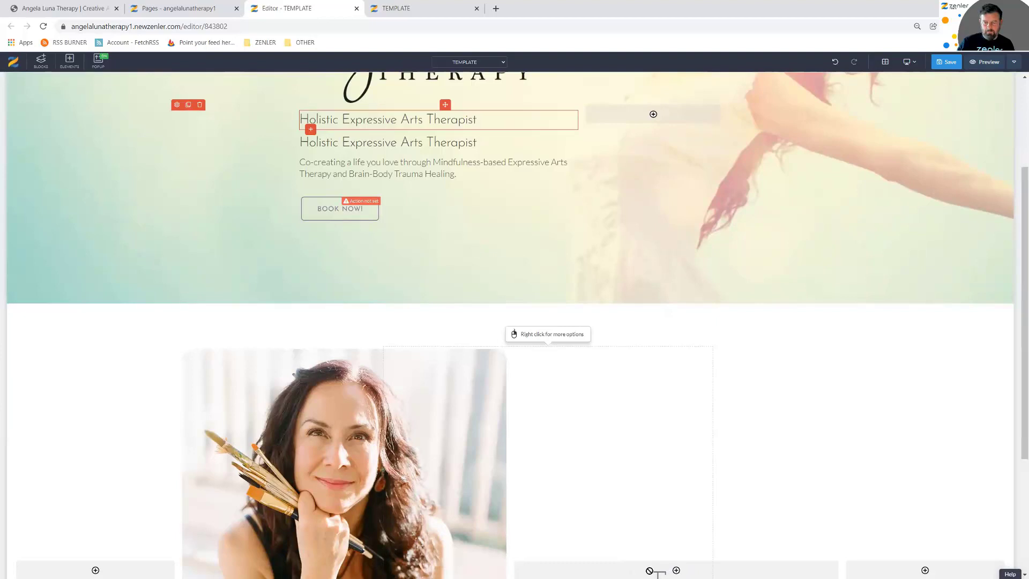
{"action": "scroll", "coordinate": [731, 474], "scroll_direction": "down", "scroll_amount": 1}
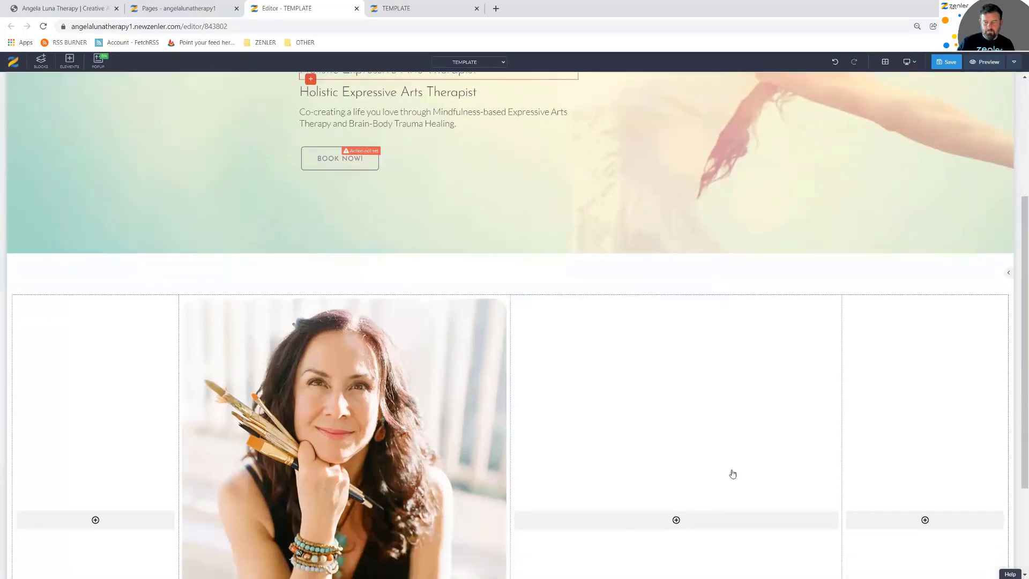
{"action": "left_click", "coordinate": [574, 84]}
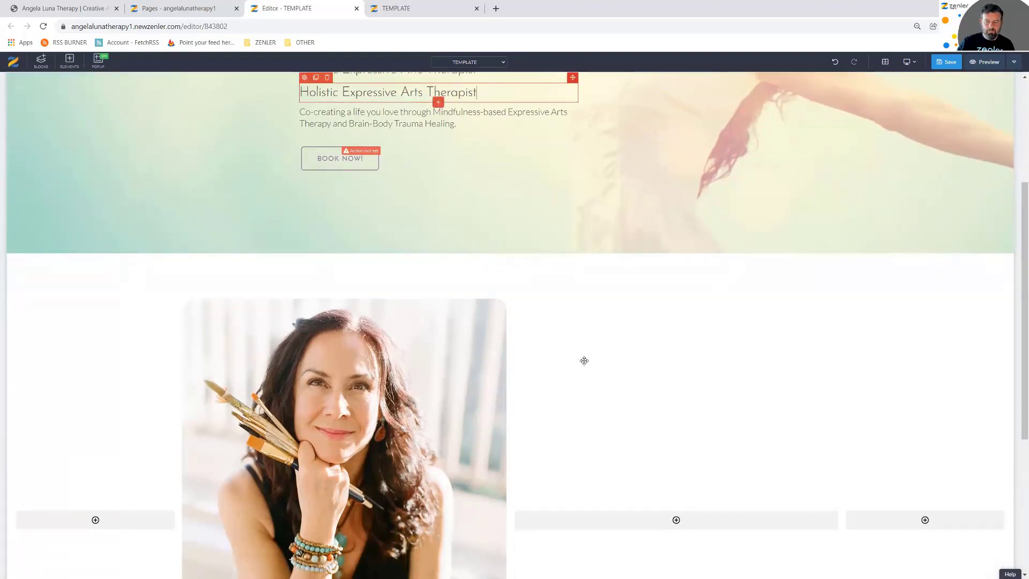
{"action": "mouse_move", "coordinate": [616, 523]}
{"action": "left_mouse_down"}
{"action": "mouse_move", "coordinate": [630, 528]}
{"action": "mouse_move", "coordinate": [629, 513]}
{"action": "left_mouse_up"}
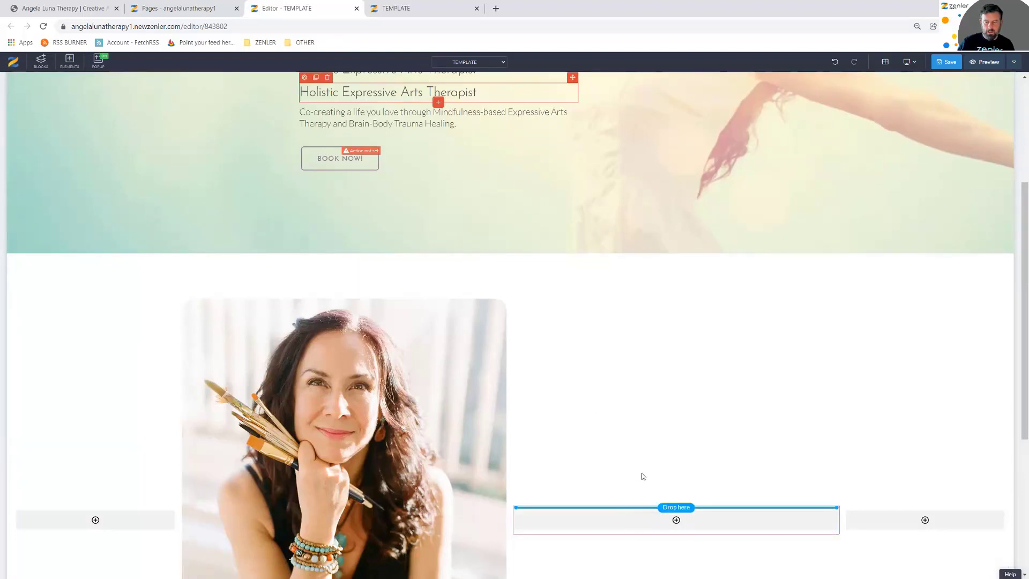
{"action": "left_click_drag", "start_coordinate": [643, 476], "coordinate": [642, 474]}
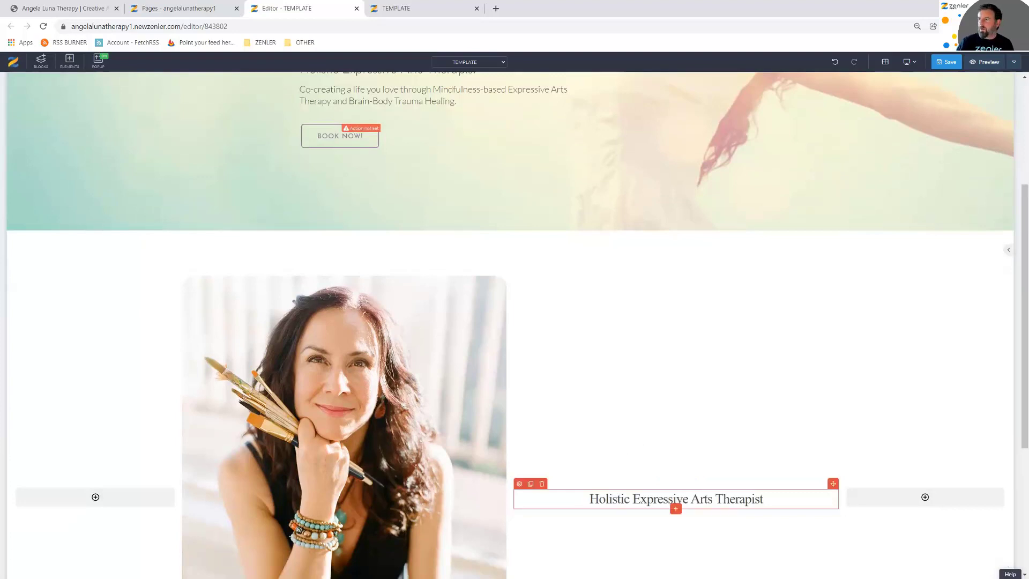
Inspect the font properties of the "Glad You're Here!" heading on the original website, and return to the template editor
{"action": "left_click", "coordinate": [62, 9]}
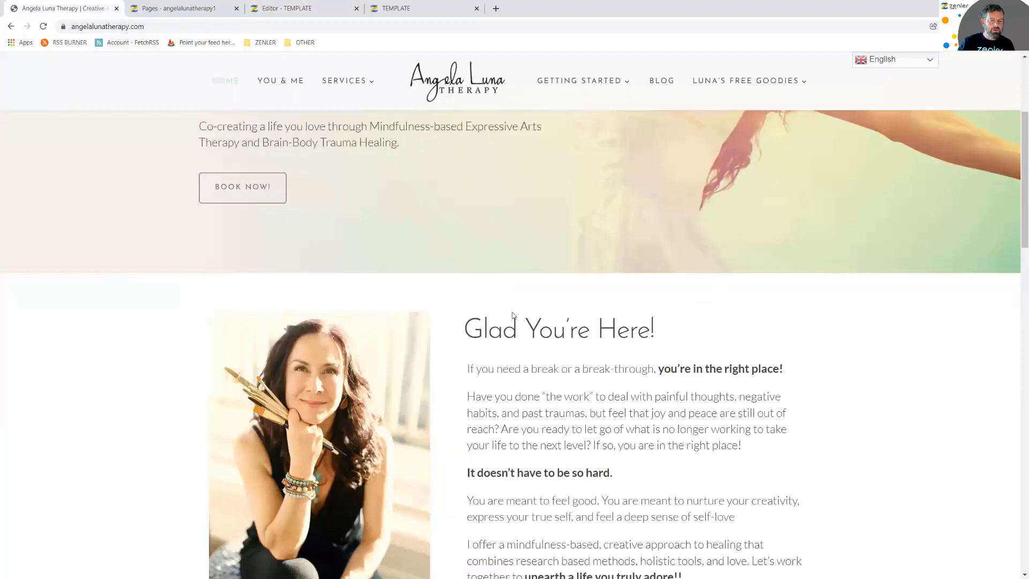
{"action": "right_click", "coordinate": [665, 279]}
{"action": "left_click", "coordinate": [695, 417]}
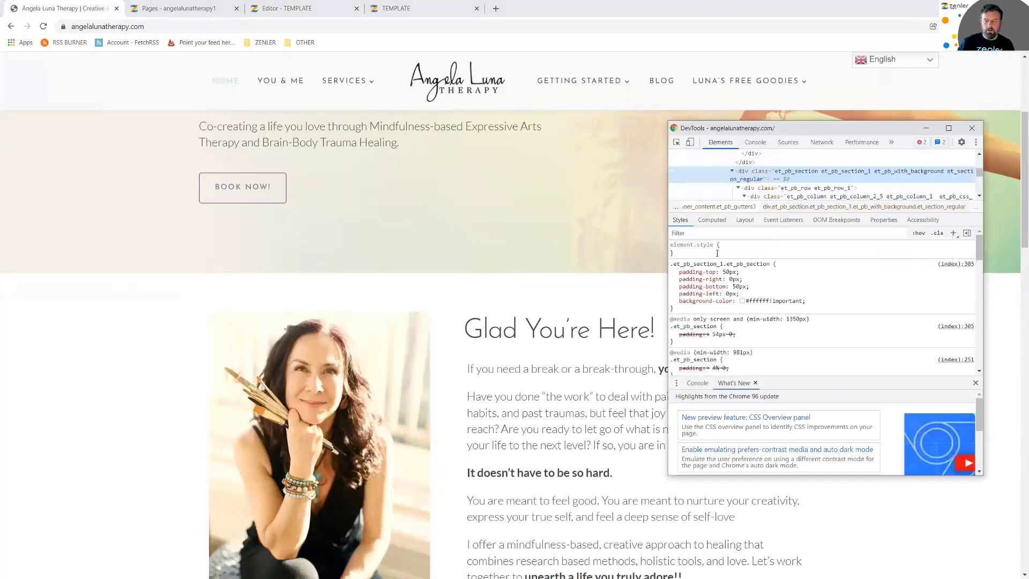
{"action": "left_click", "coordinate": [676, 142]}
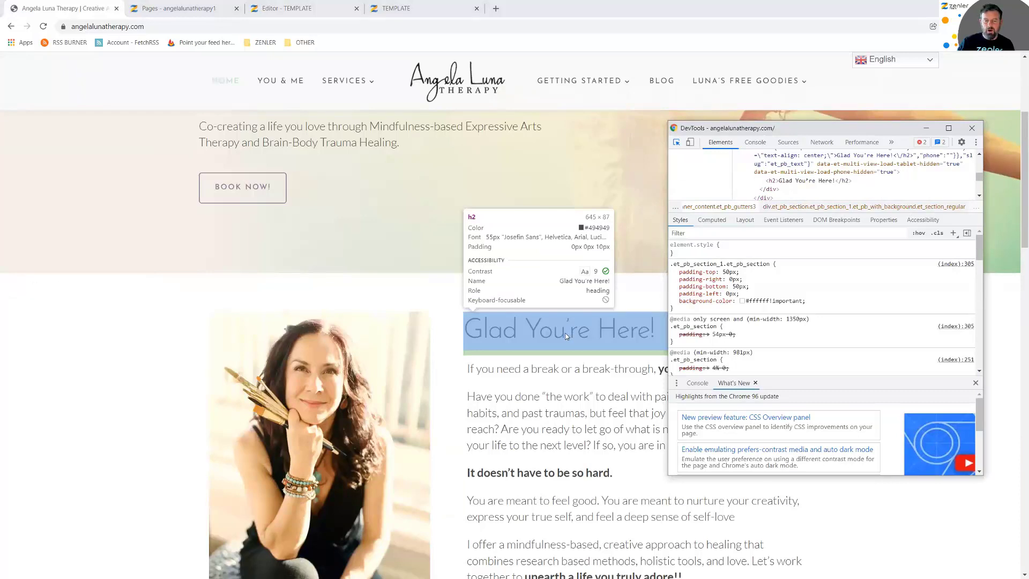
{"action": "left_click", "coordinate": [187, 12]}
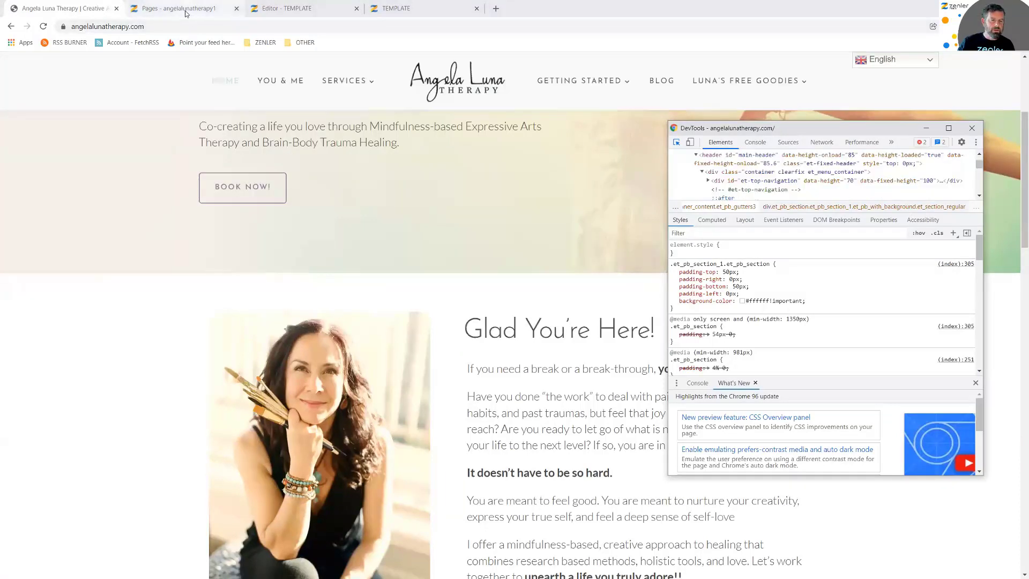
{"action": "left_click", "coordinate": [300, 8]}
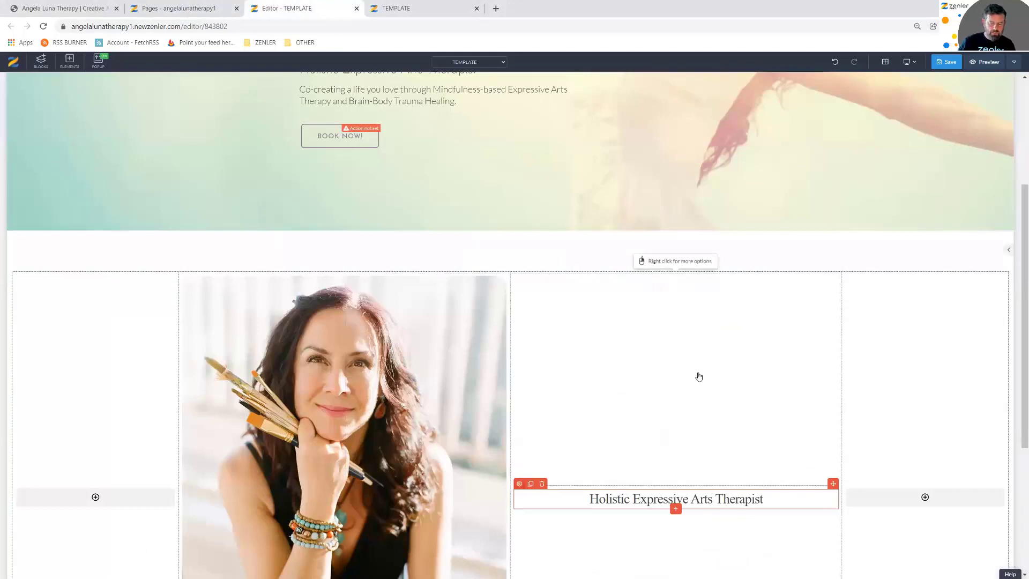
Restore the browser zoom to default and save the page with the heading beside the portrait
{"action": "key", "text": "ctrl+0"}
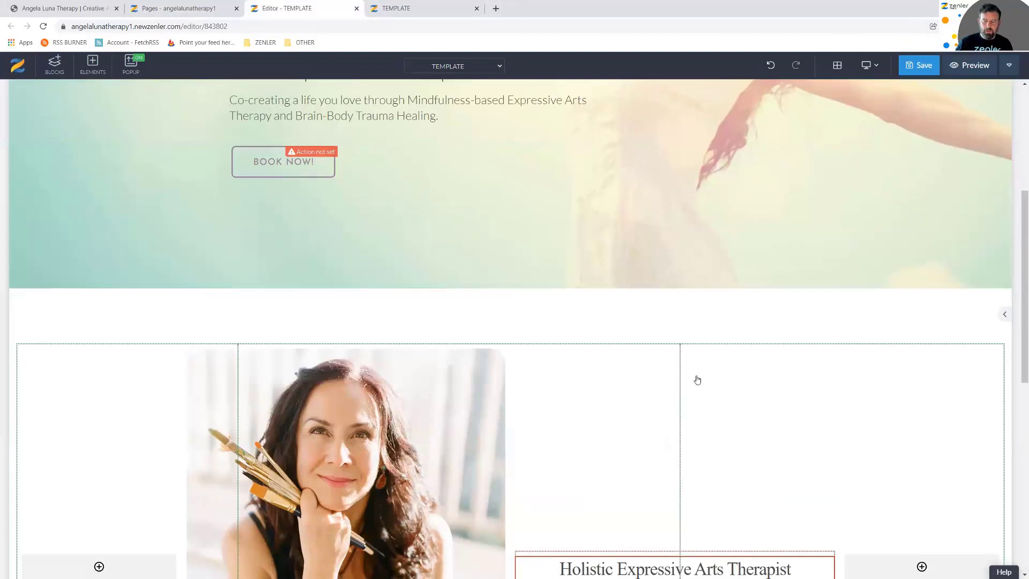
{"action": "scroll", "coordinate": [661, 377], "scroll_direction": "down", "scroll_amount": 10}
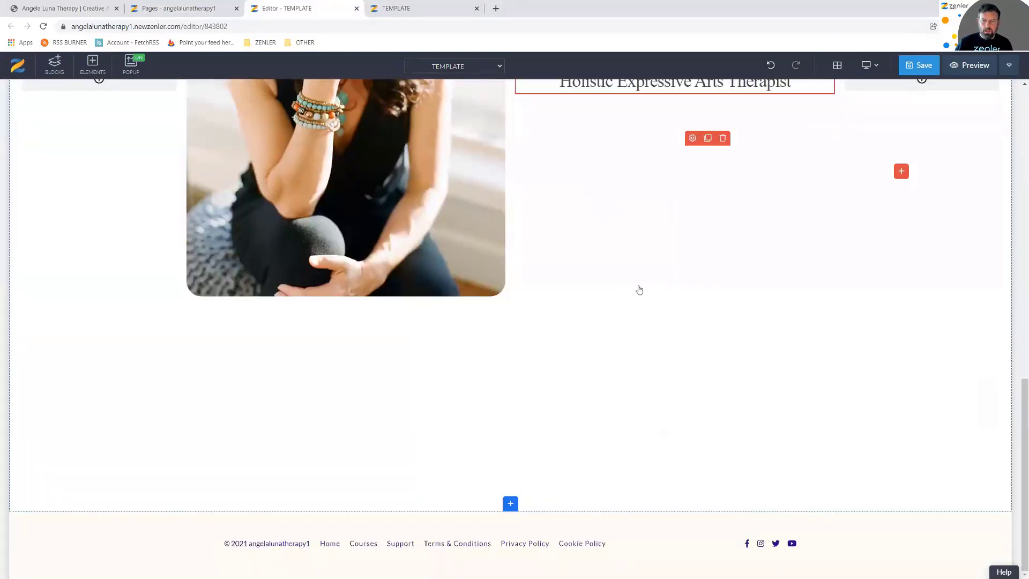
{"action": "scroll", "coordinate": [638, 290], "scroll_direction": "up", "scroll_amount": 1}
{"action": "scroll", "coordinate": [634, 291], "scroll_direction": "up", "scroll_amount": 9}
{"action": "scroll", "coordinate": [636, 299], "scroll_direction": "down", "scroll_amount": 4}
{"action": "scroll", "coordinate": [636, 303], "scroll_direction": "down", "scroll_amount": 2}
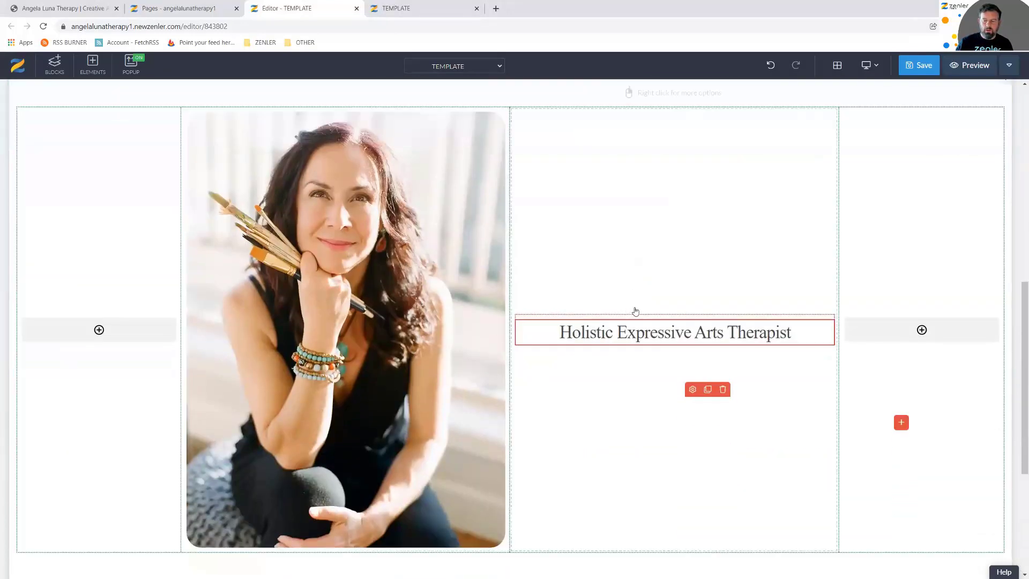
{"action": "key", "text": "ctrl+s"}
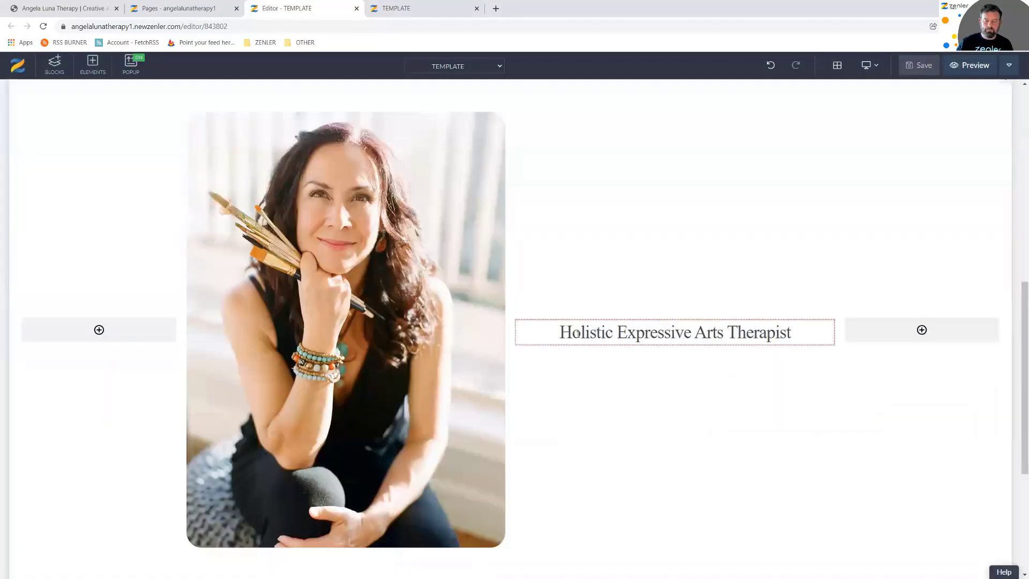
Set the font style of the heading beside the portrait to Light and its font size to 55 px
{"action": "left_click", "coordinate": [577, 334]}
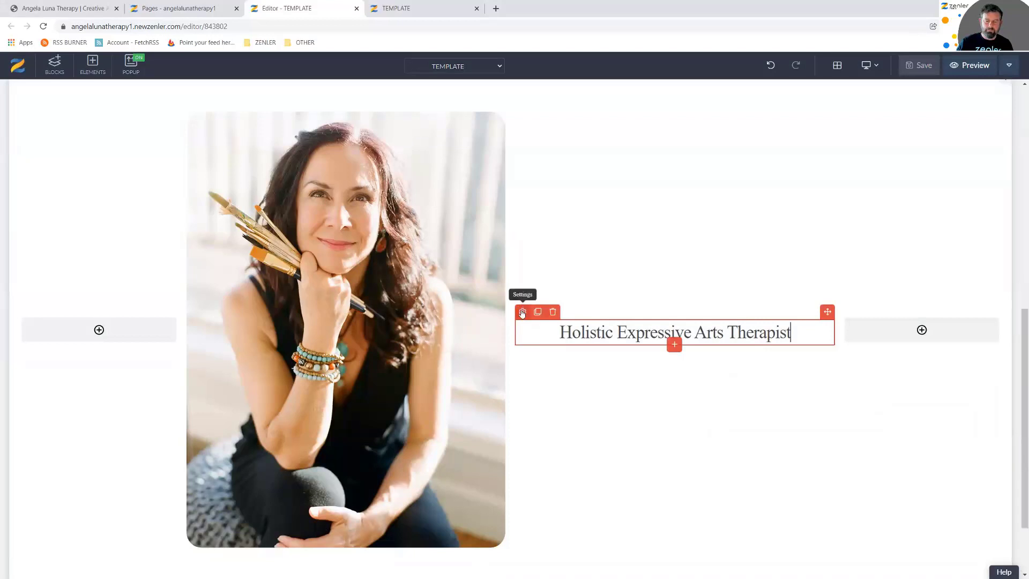
{"action": "left_click", "coordinate": [570, 335]}
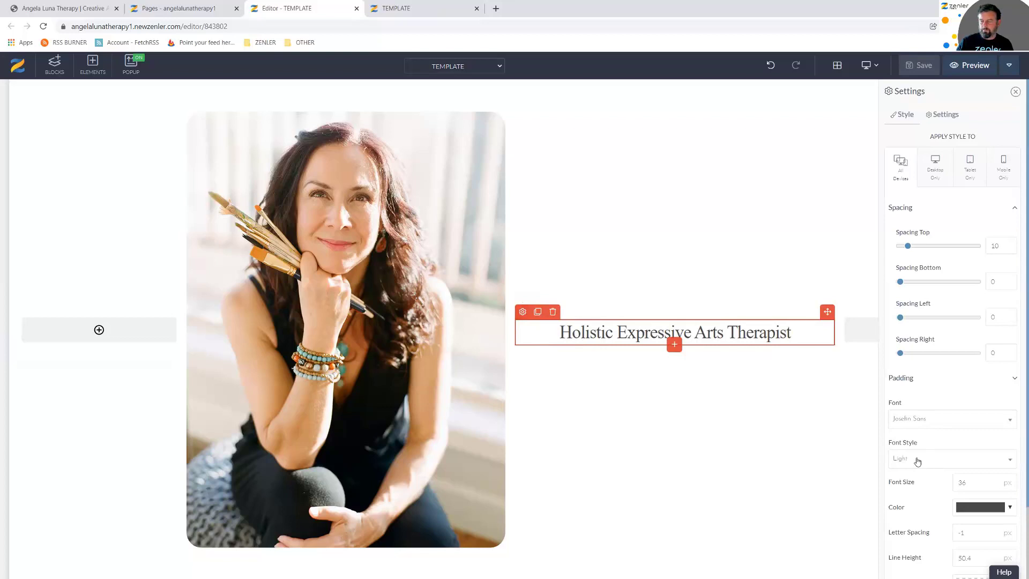
{"action": "left_click", "coordinate": [914, 459]}
{"action": "left_click", "coordinate": [905, 385]}
{"action": "left_click_drag", "start_coordinate": [968, 485], "coordinate": [954, 482]}
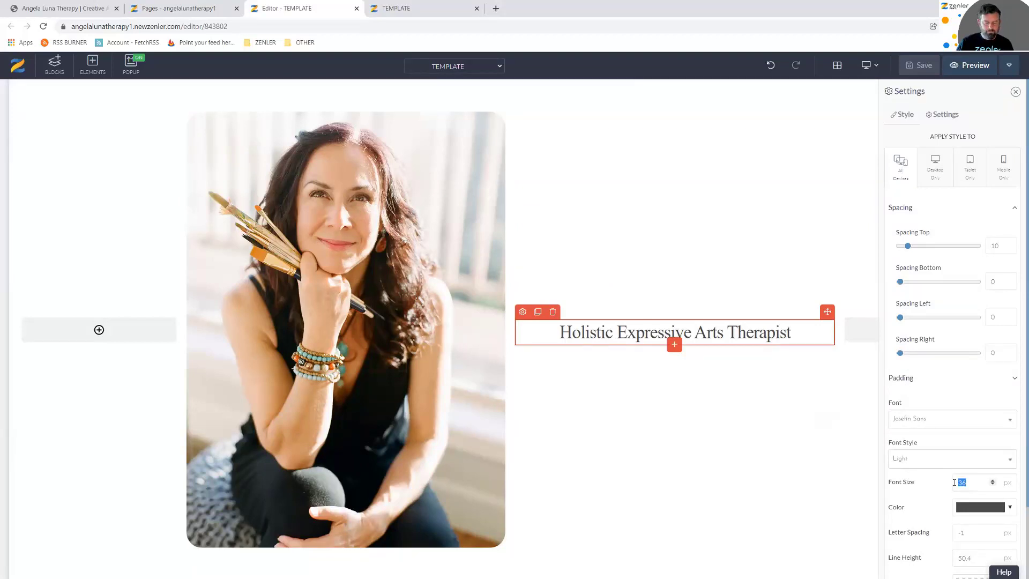
{"action": "type", "text": "55"}
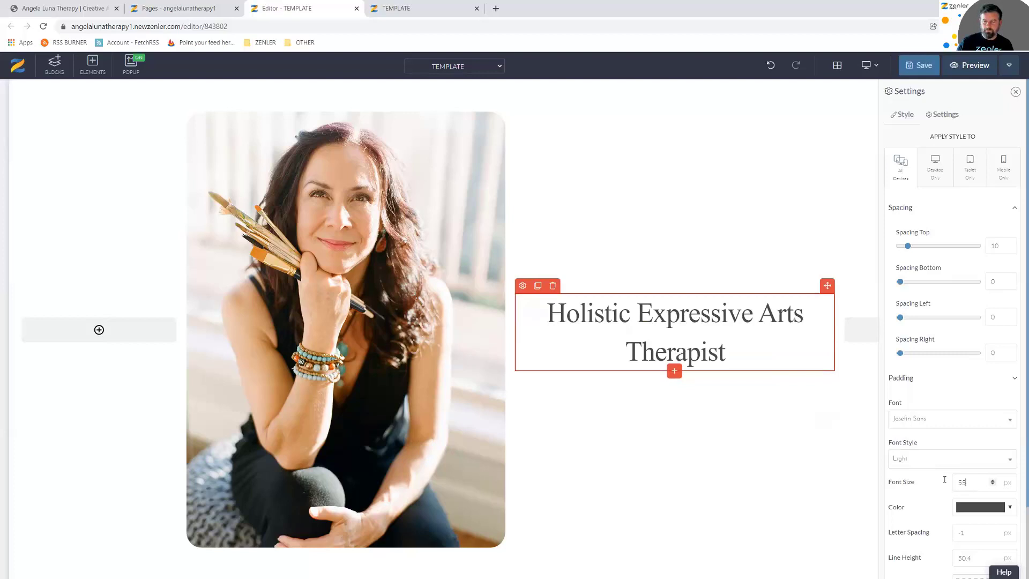
Set the font size of the heading beside the portrait to 40 px
{"action": "double_click", "coordinate": [962, 484]}
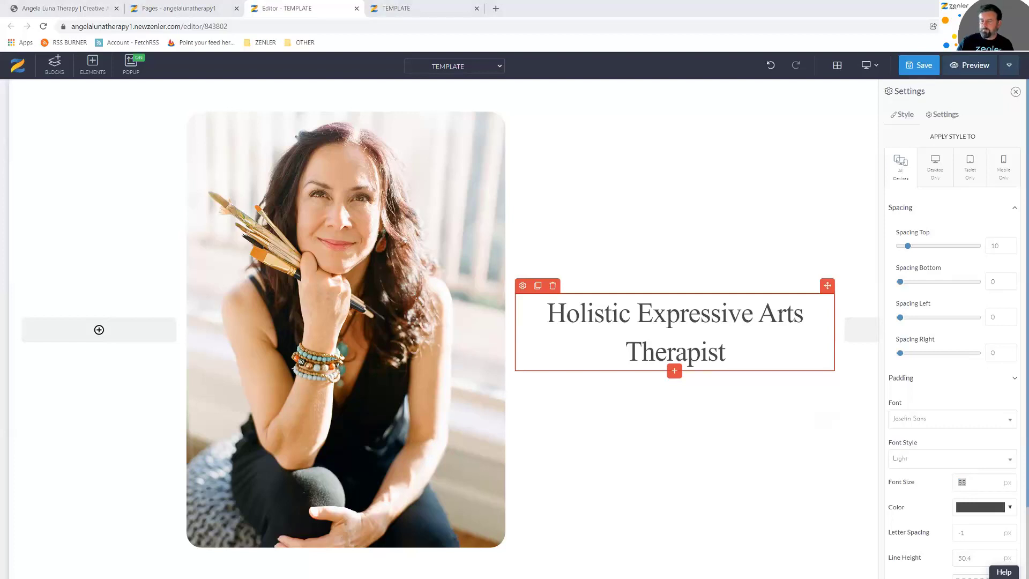
{"action": "left_click", "coordinate": [969, 481]}
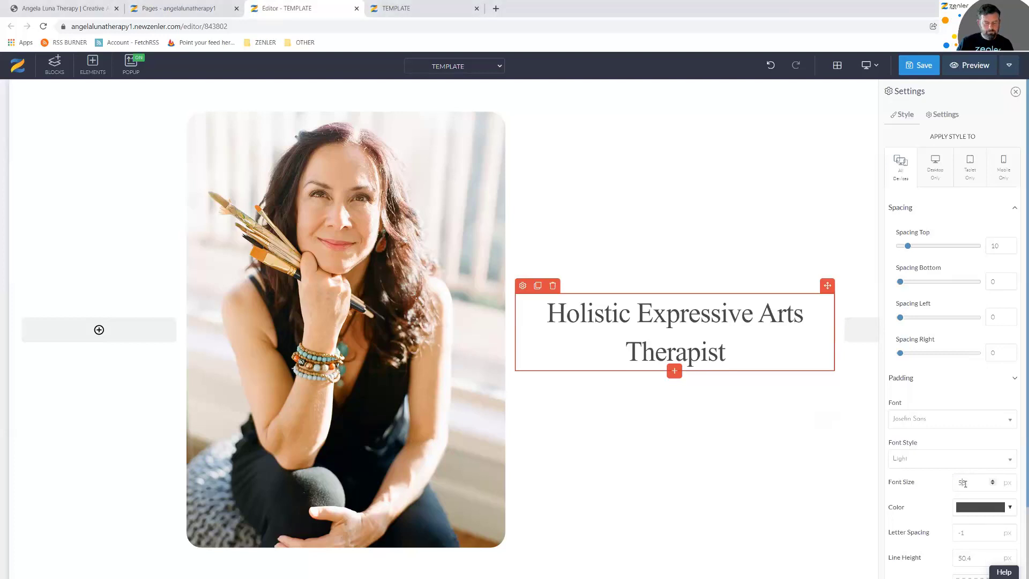
{"action": "type", "text": "40"}
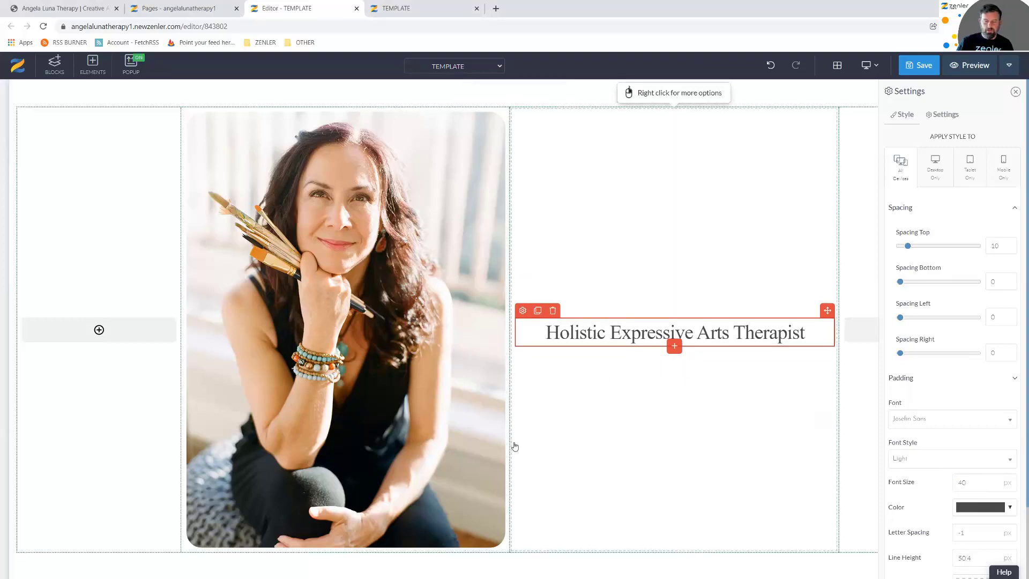
Set the portrait row's vertical alignment to Top and its horizontal alignment to Left
{"action": "left_click", "coordinate": [259, 209]}
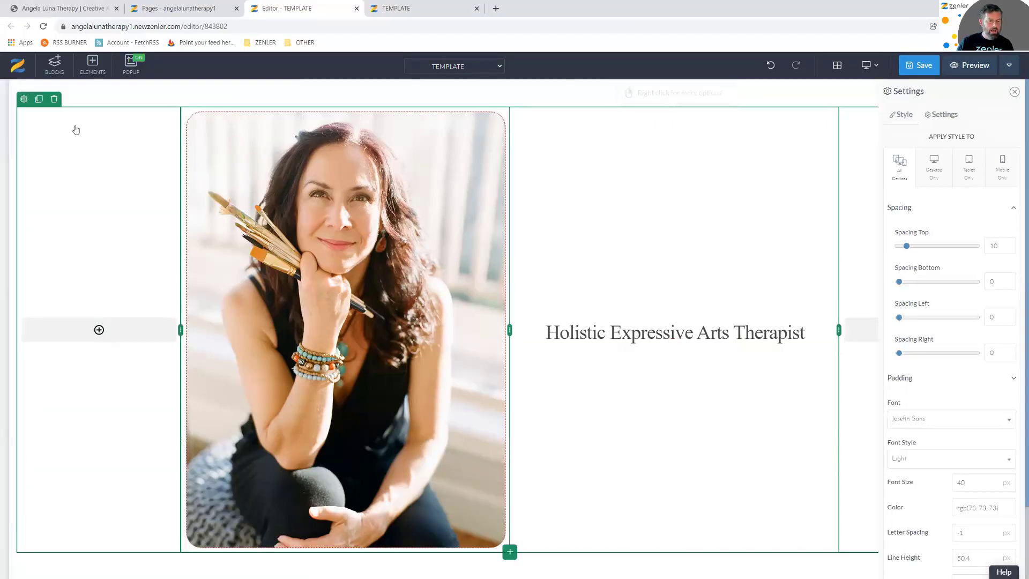
{"action": "left_click", "coordinate": [547, 295]}
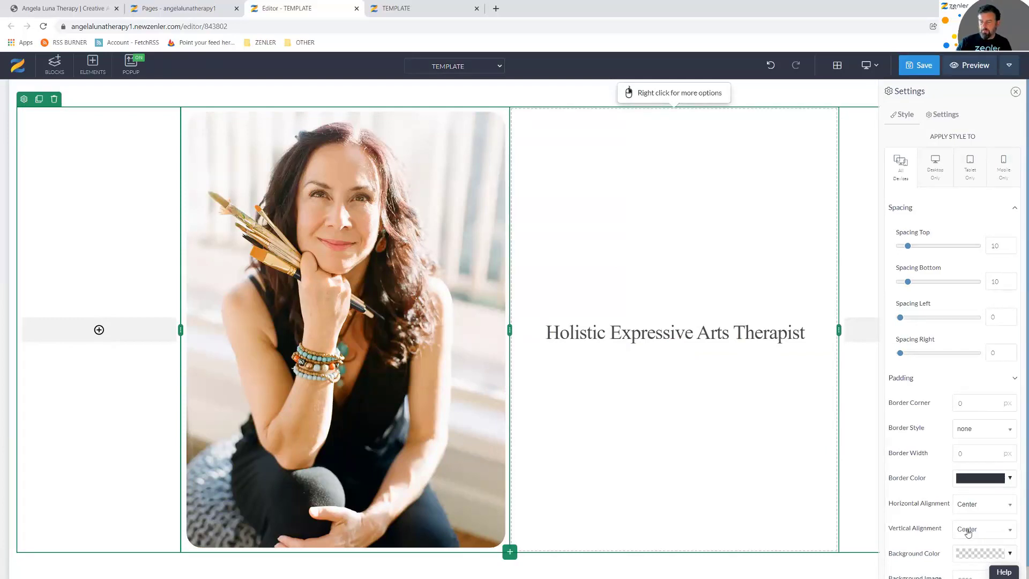
{"action": "left_click", "coordinate": [967, 529]}
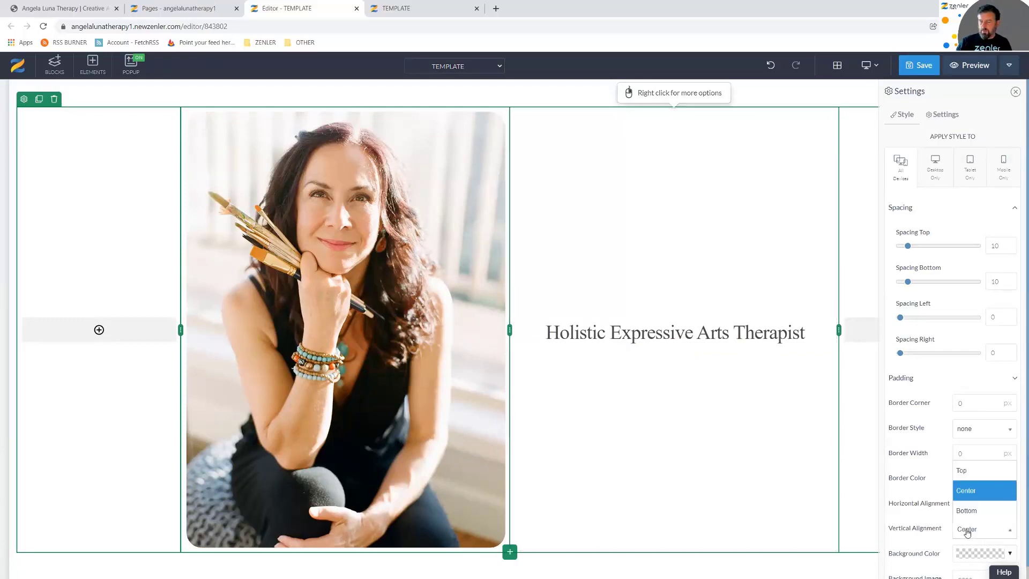
{"action": "left_click", "coordinate": [968, 472]}
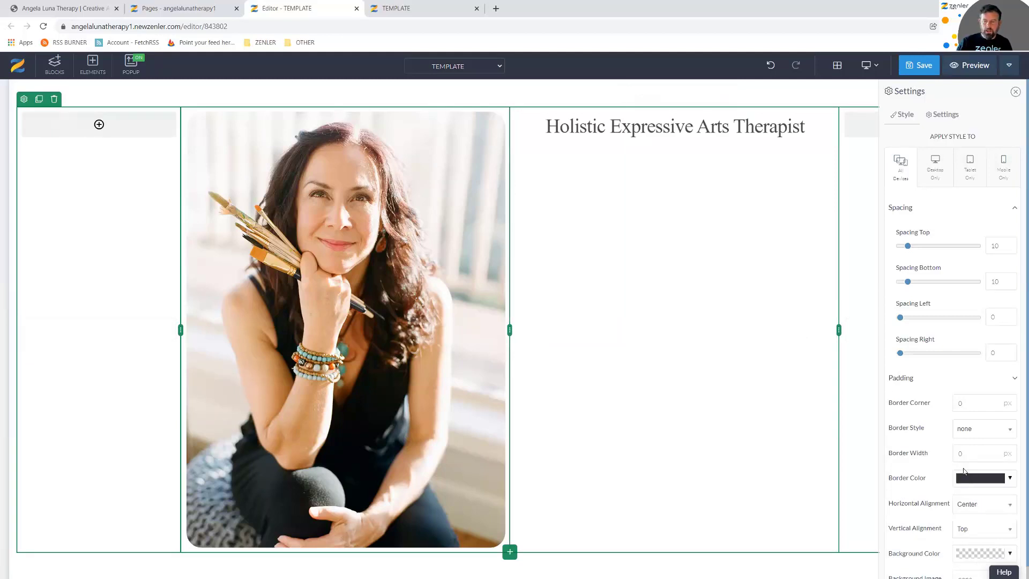
{"action": "left_click", "coordinate": [976, 507]}
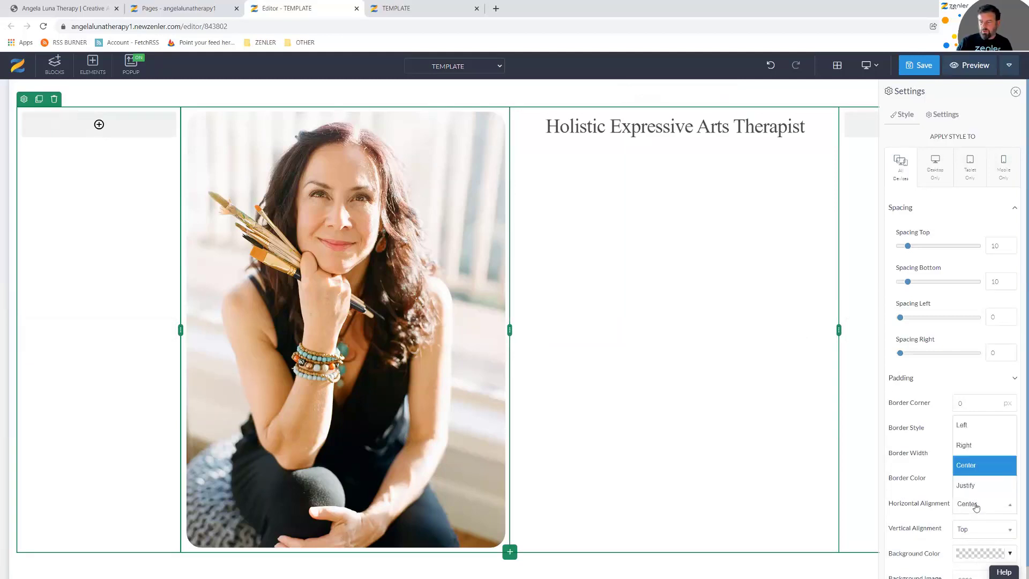
{"action": "left_click", "coordinate": [961, 425]}
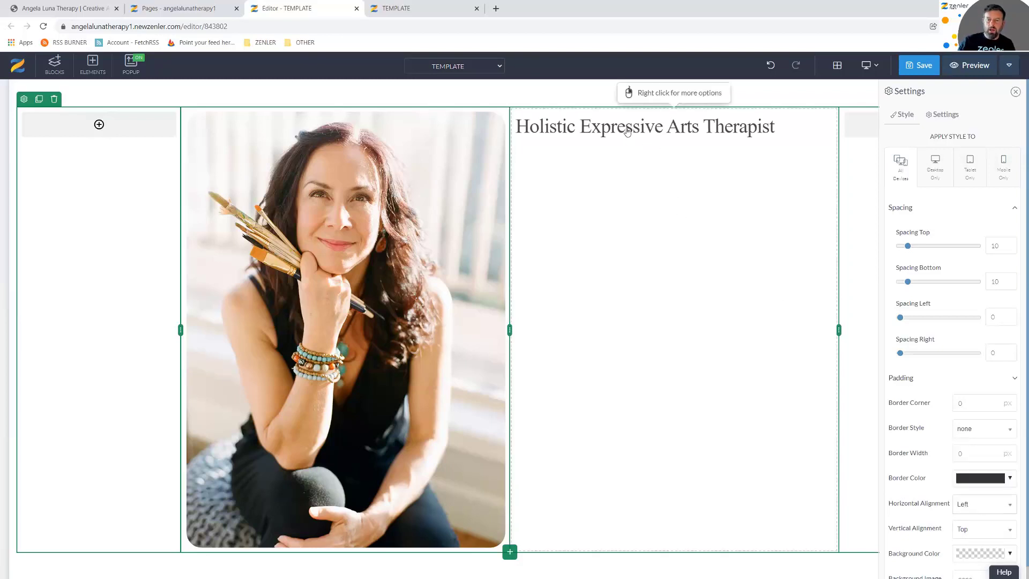
Change the font of the heading beside the portrait to Jockey One
{"action": "left_click", "coordinate": [662, 138]}
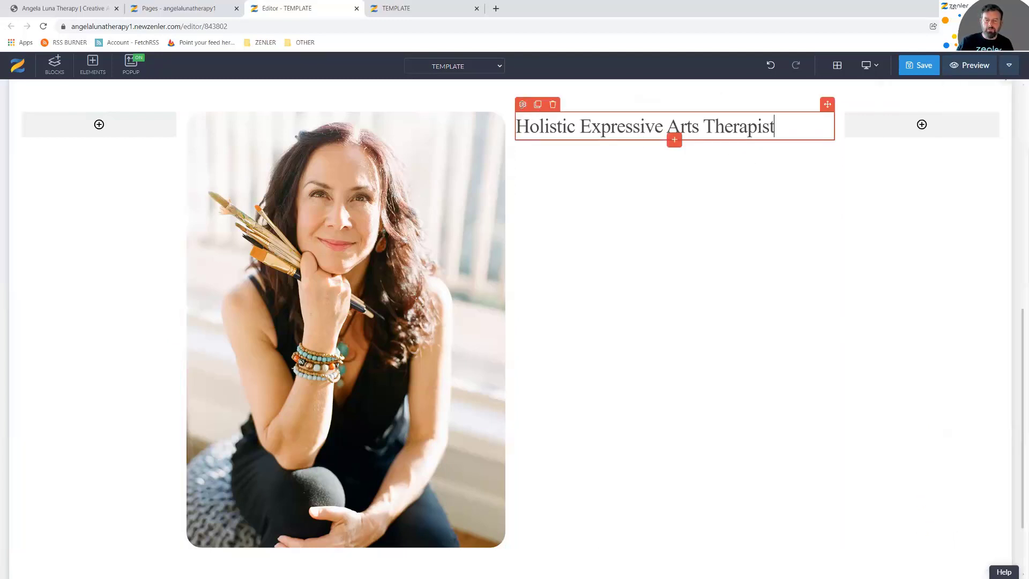
{"action": "left_click", "coordinate": [711, 299]}
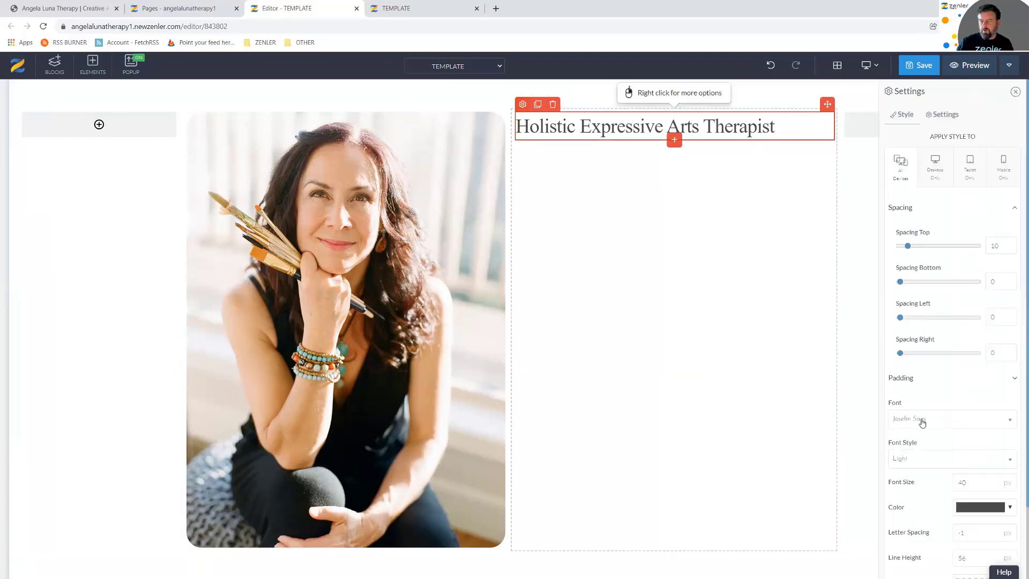
{"action": "left_click", "coordinate": [921, 423]}
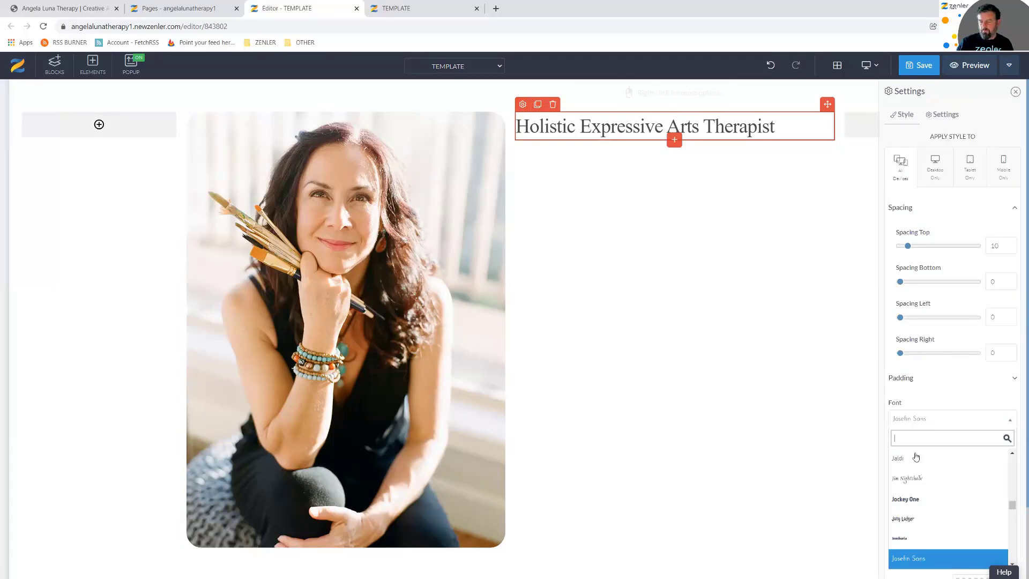
{"action": "left_click", "coordinate": [909, 496]}
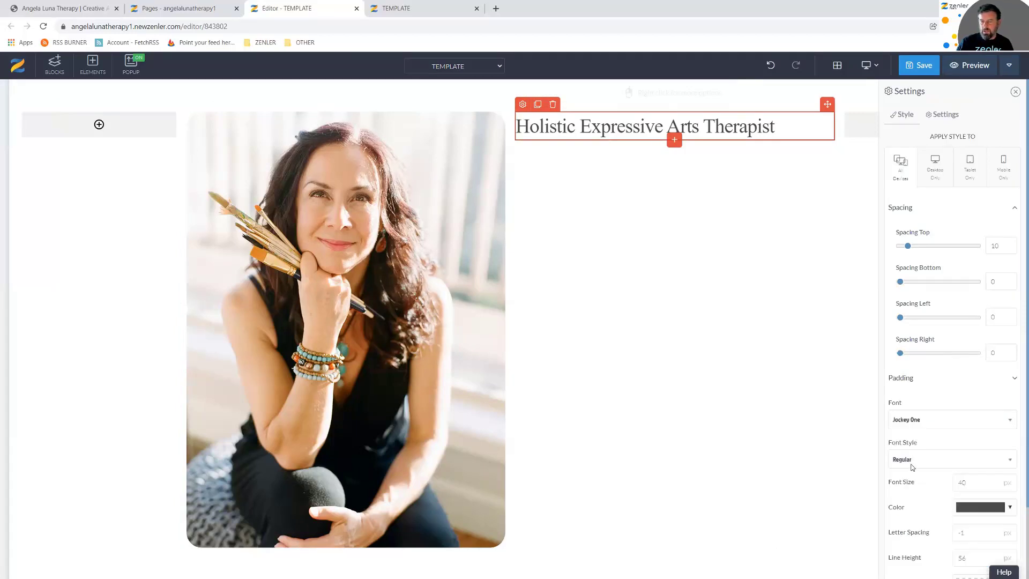
Change the font of the heading beside the portrait to Josefin Sans and save the template
{"action": "scroll", "coordinate": [925, 423], "scroll_direction": "down", "scroll_amount": 2}
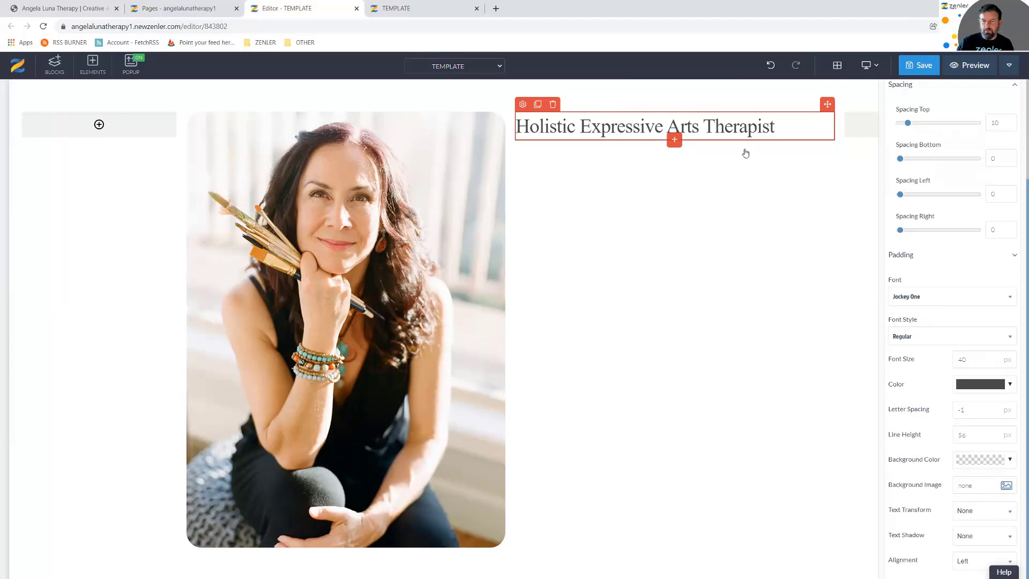
{"action": "left_click", "coordinate": [919, 299]}
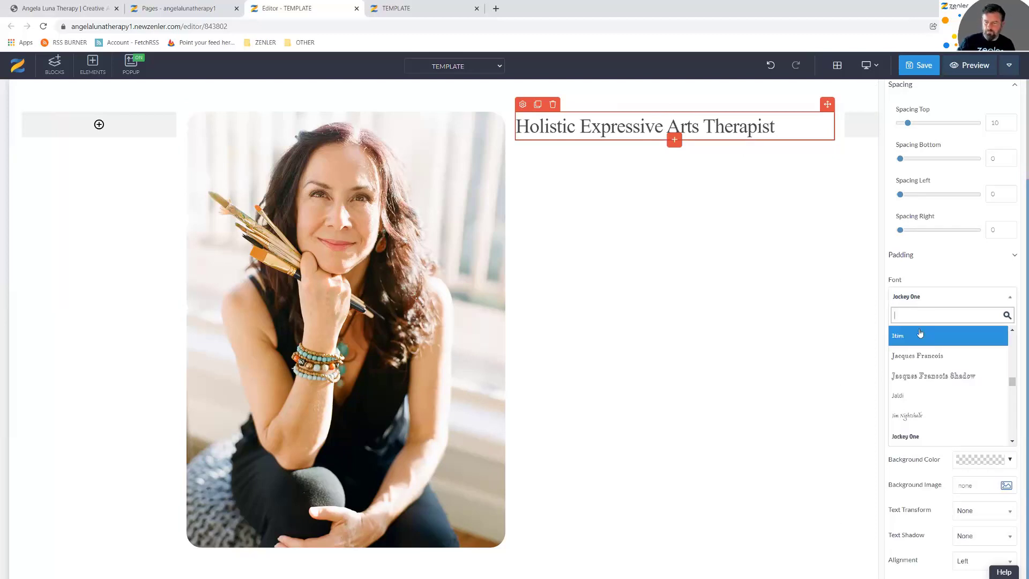
{"action": "type", "text": "jo"}
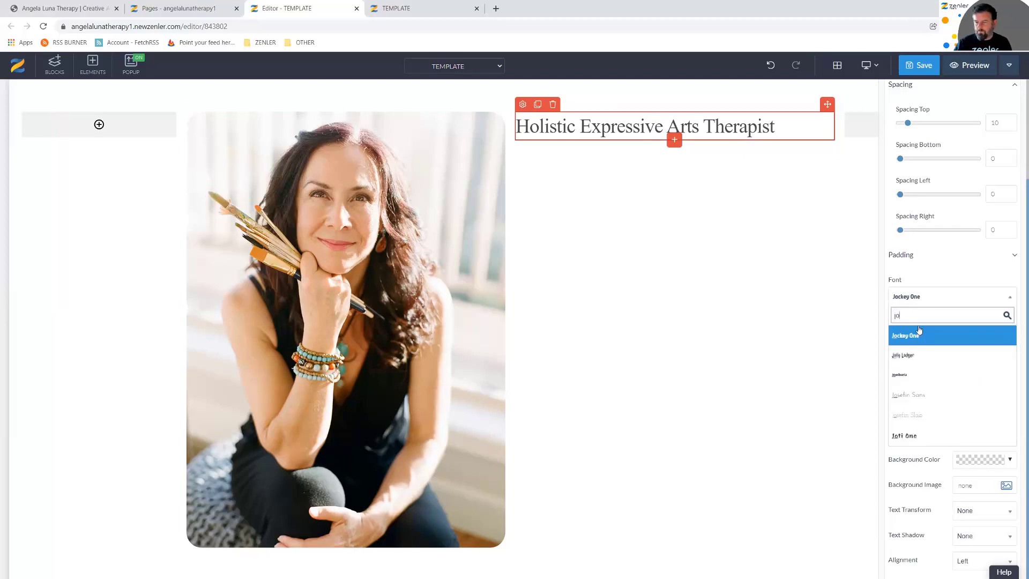
{"action": "type", "text": "s"}
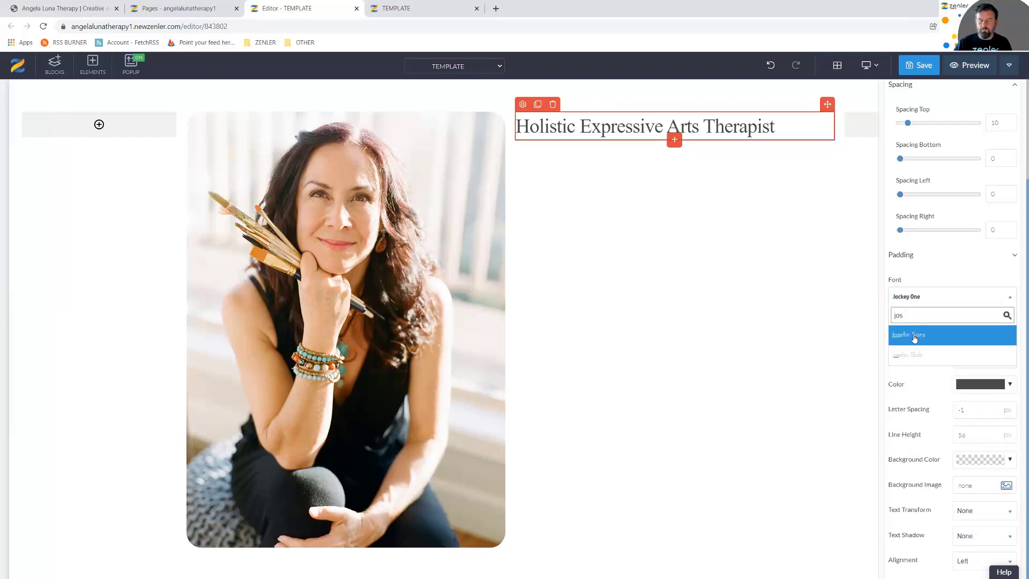
{"action": "left_click", "coordinate": [914, 336]}
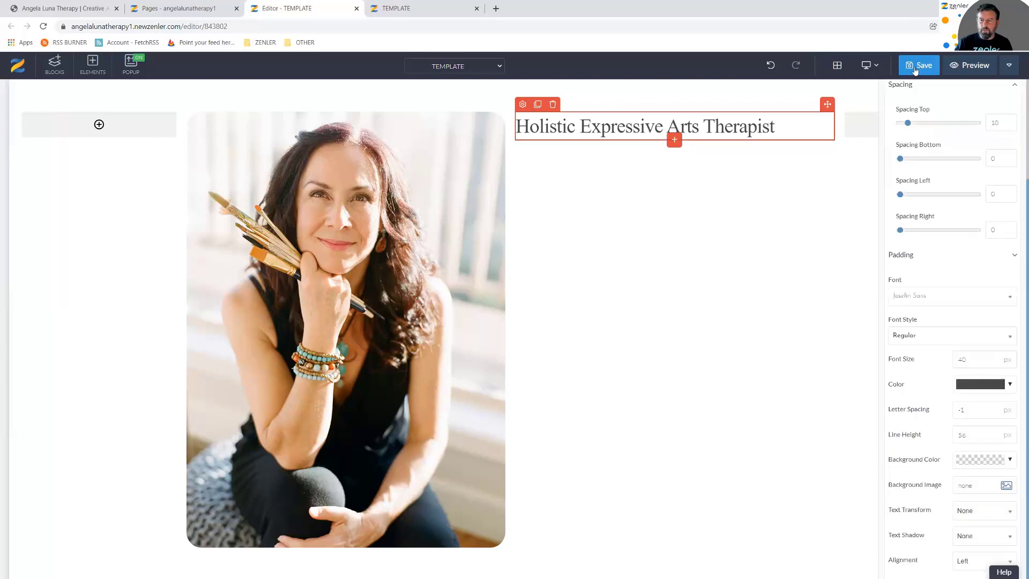
Check how the heading beside the portrait is displayed in the template's page preview
{"action": "left_click", "coordinate": [420, 10]}
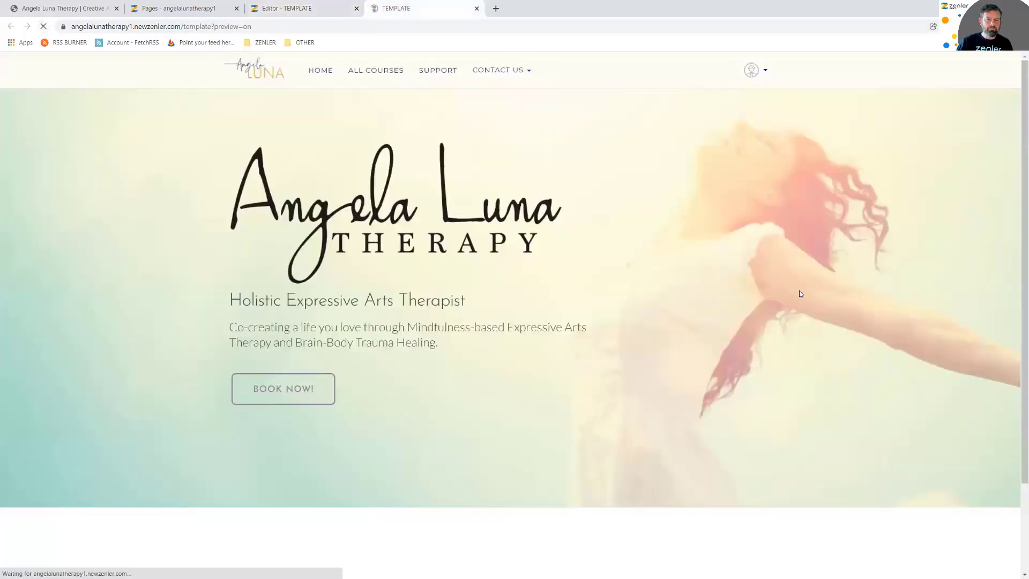
{"action": "scroll", "coordinate": [791, 307], "scroll_direction": "down", "scroll_amount": 8}
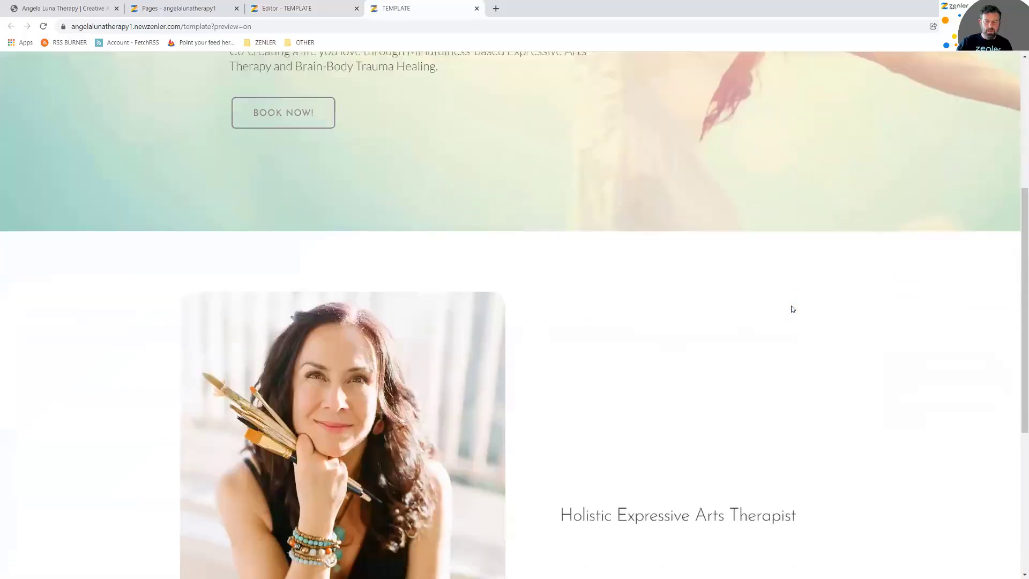
{"action": "scroll", "coordinate": [761, 357], "scroll_direction": "up", "scroll_amount": 4}
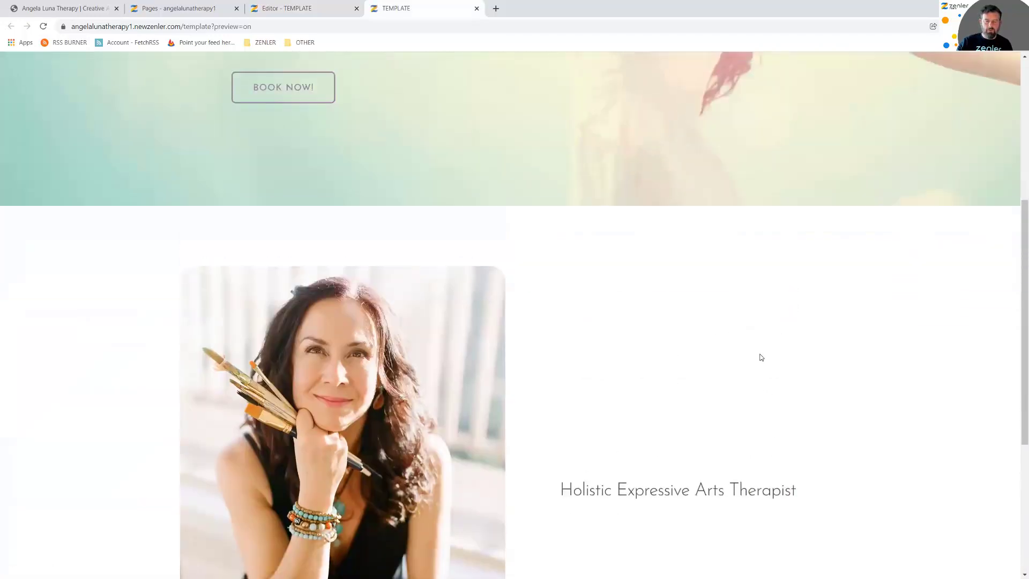
{"action": "left_click", "coordinate": [285, 9]}
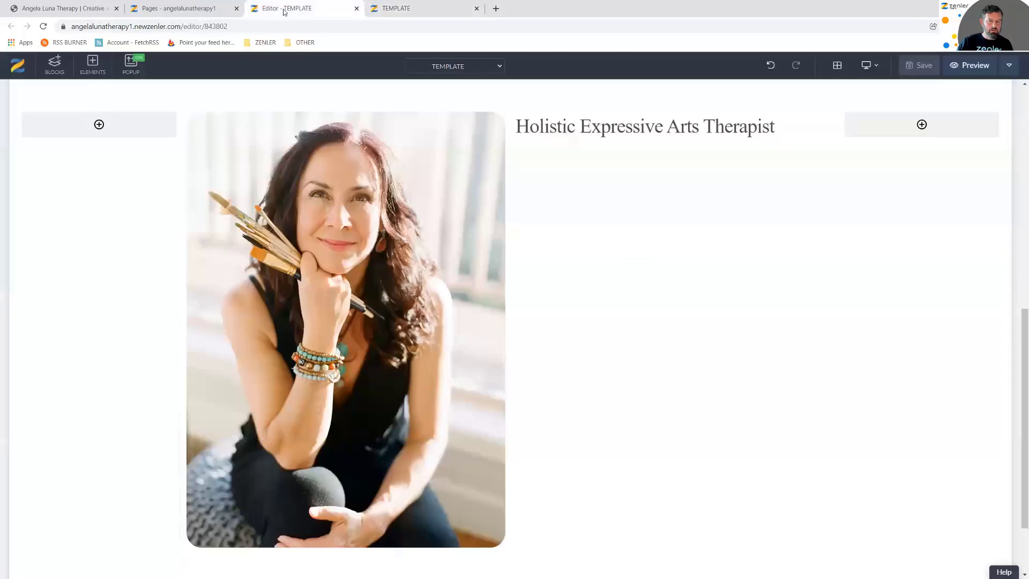
Add a regular paragraph text element below the heading beside the portrait and save the template
{"action": "scroll", "coordinate": [574, 266], "scroll_direction": "up", "scroll_amount": 3}
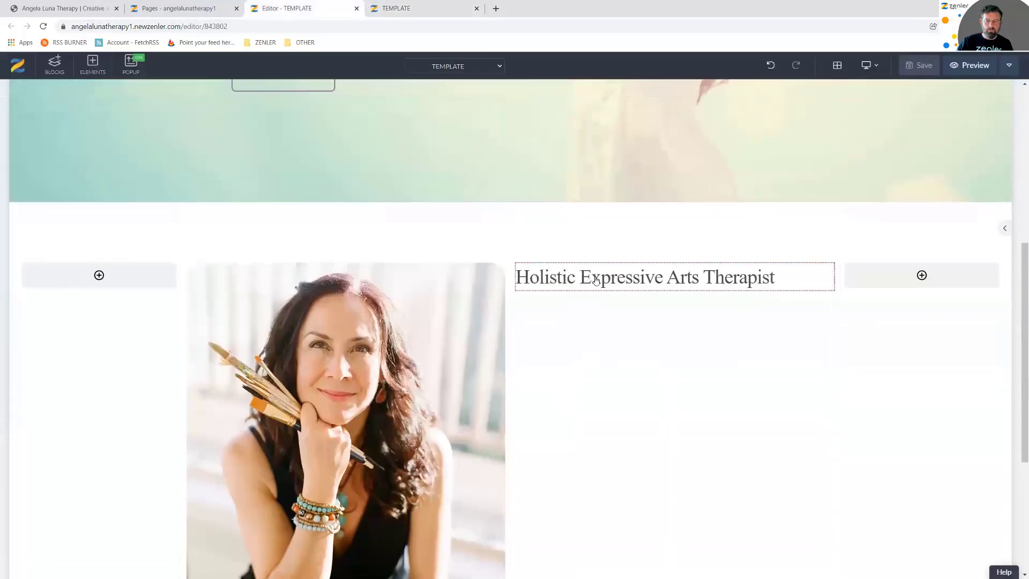
{"action": "scroll", "coordinate": [600, 308], "scroll_direction": "down", "scroll_amount": 1}
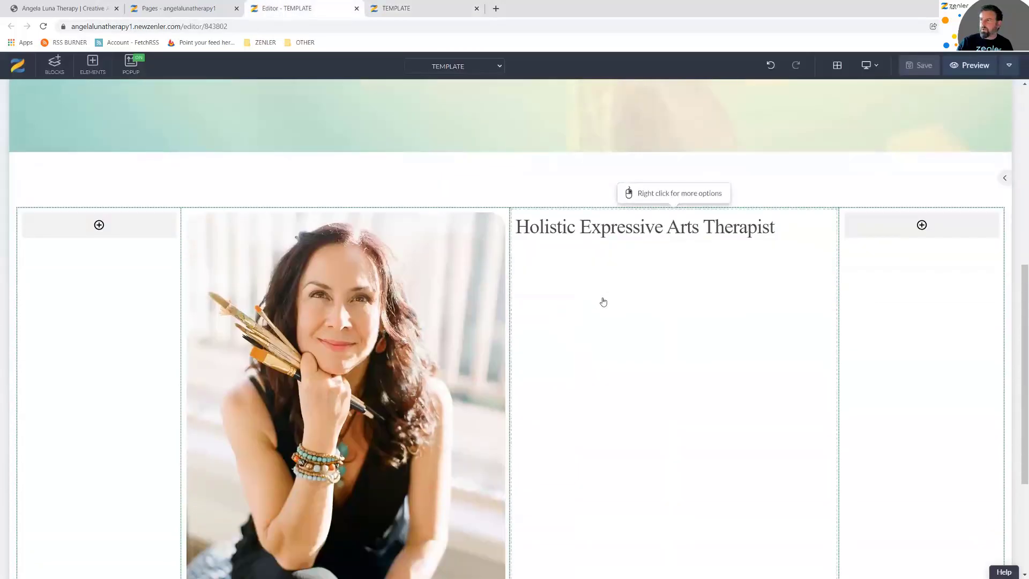
{"action": "left_click", "coordinate": [663, 238]}
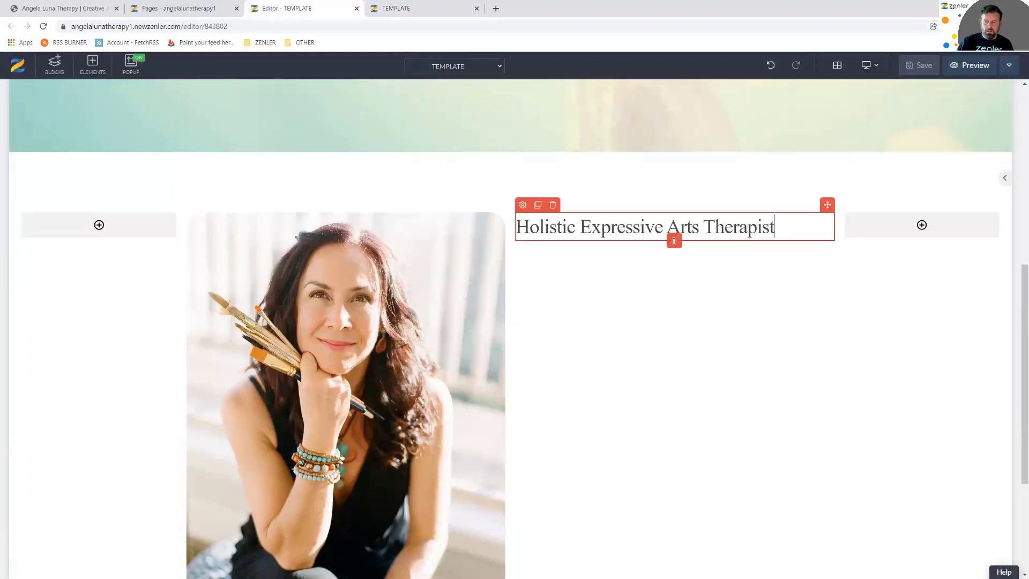
{"action": "left_click", "coordinate": [575, 366]}
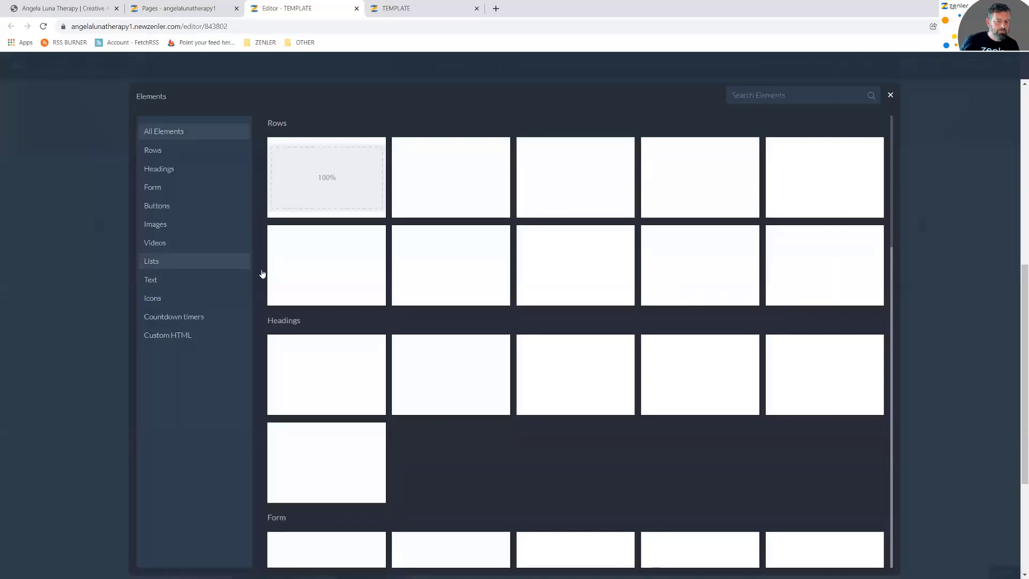
{"action": "left_click", "coordinate": [236, 278]}
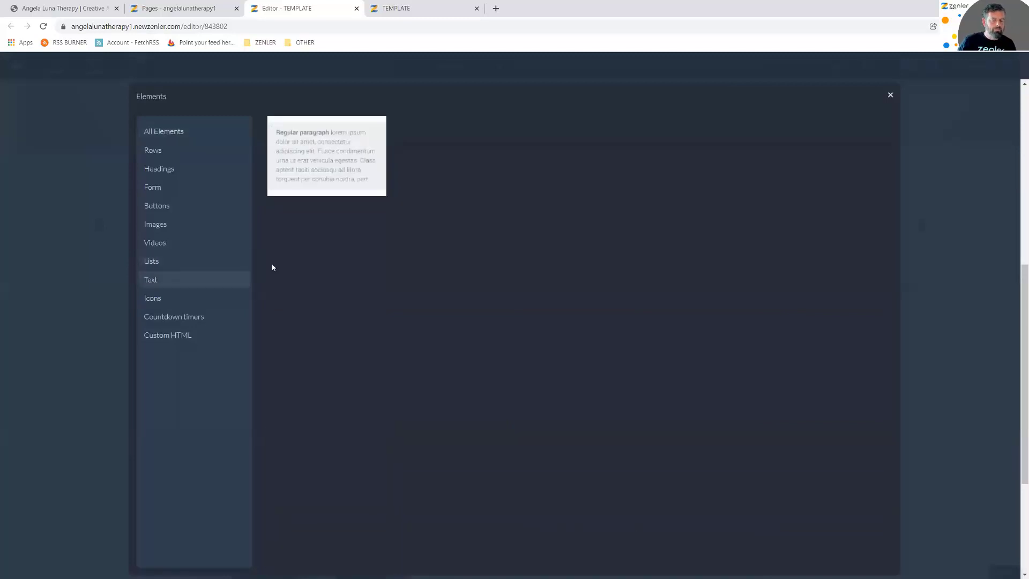
{"action": "left_click", "coordinate": [491, 260]}
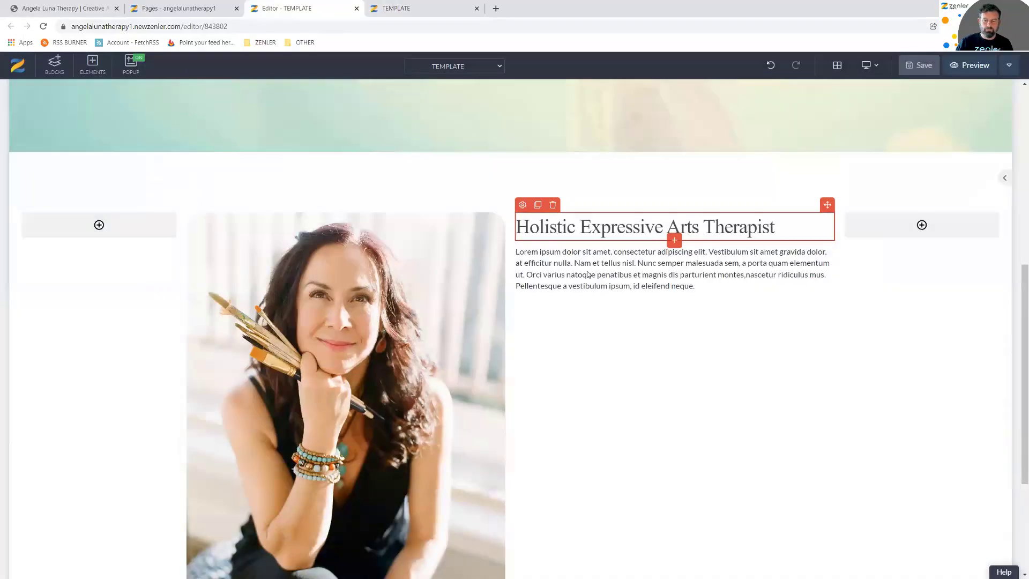
{"action": "left_click", "coordinate": [590, 267]}
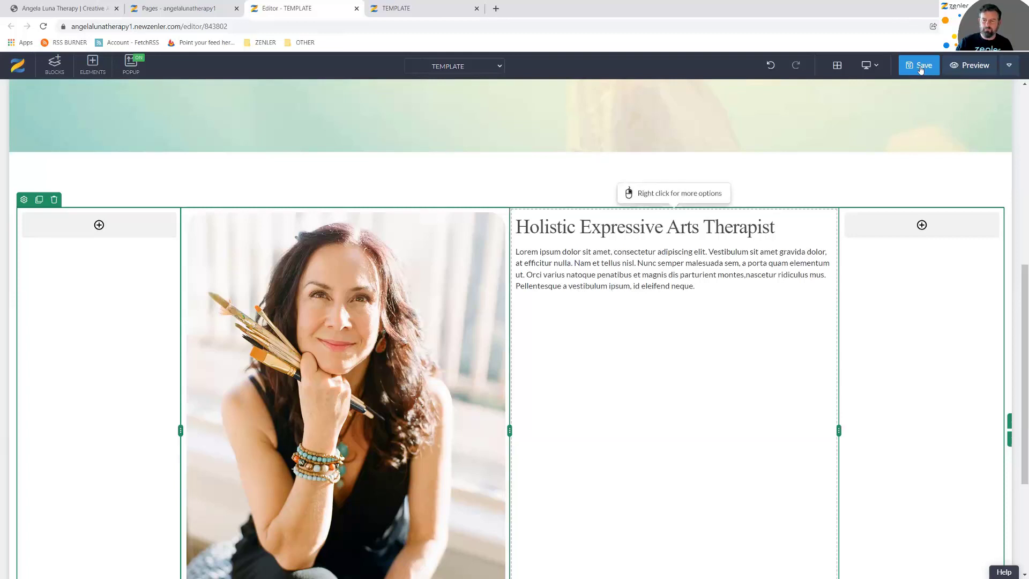
{"action": "key", "text": "ctrl+s"}
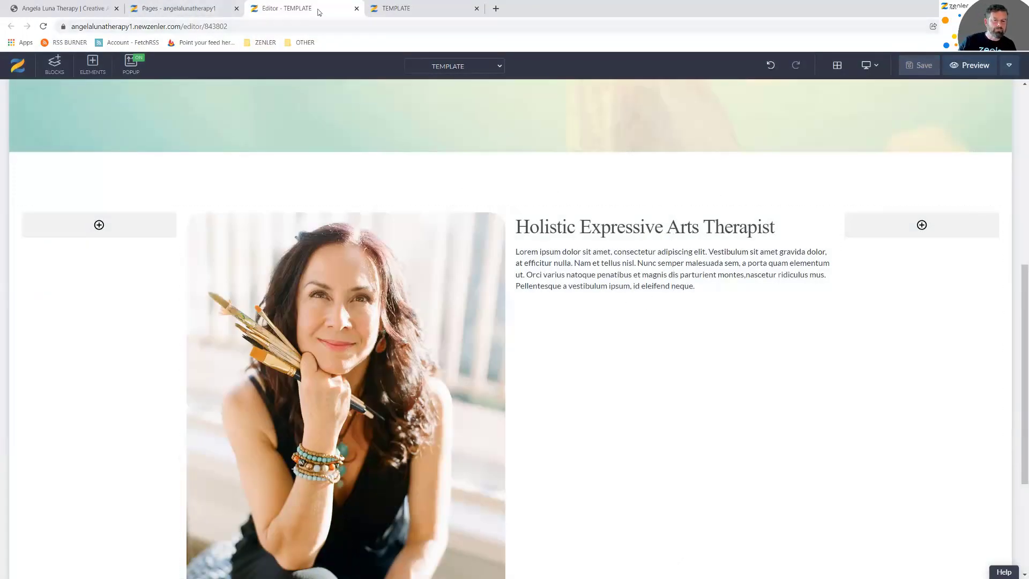
Reduce the blank spacing above the portrait row and save the template
{"action": "left_click", "coordinate": [406, 12]}
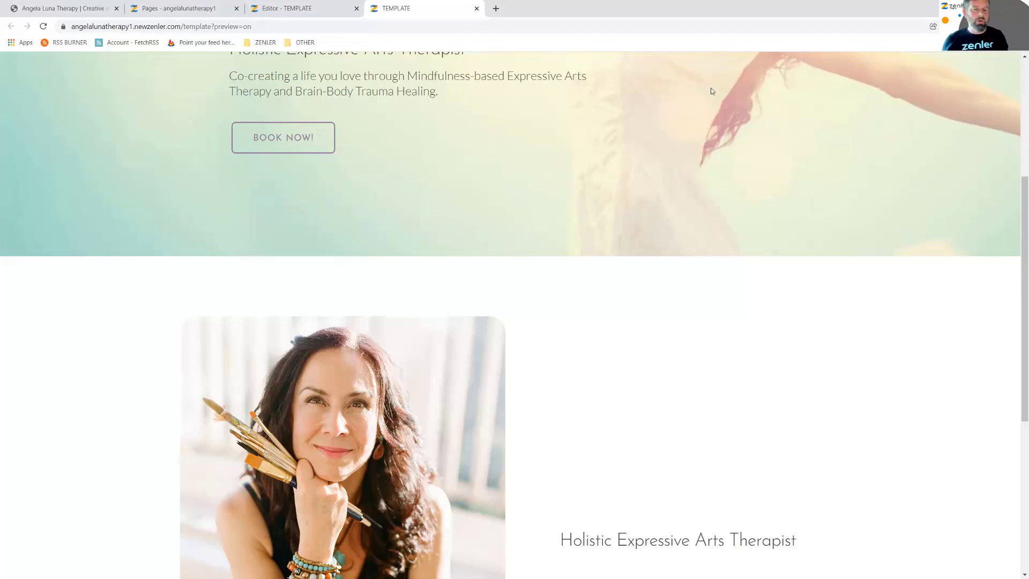
{"action": "left_click", "coordinate": [324, 10]}
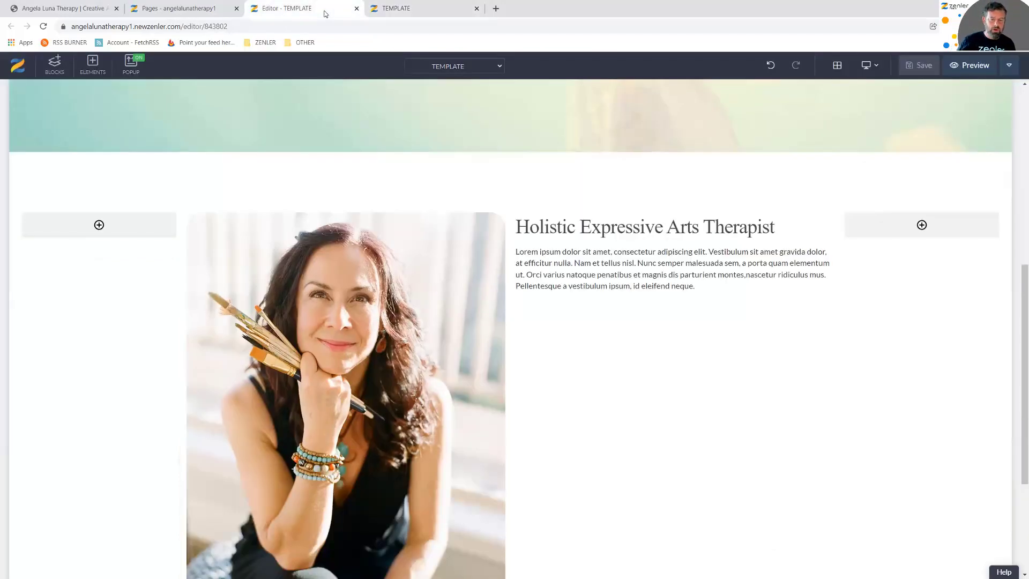
{"action": "left_click_drag", "start_coordinate": [312, 152], "coordinate": [287, 164]}
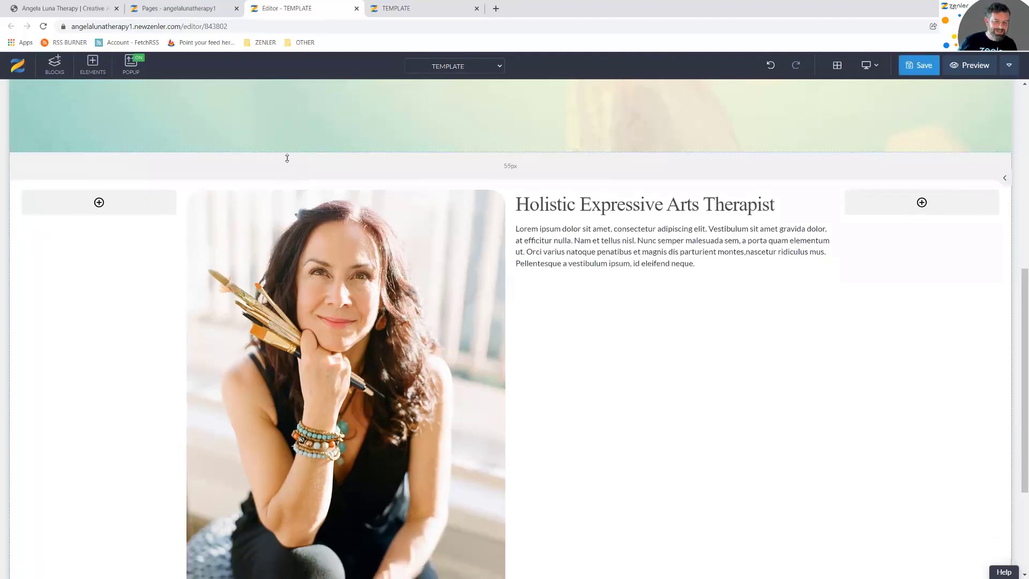
{"action": "left_click", "coordinate": [919, 67]}
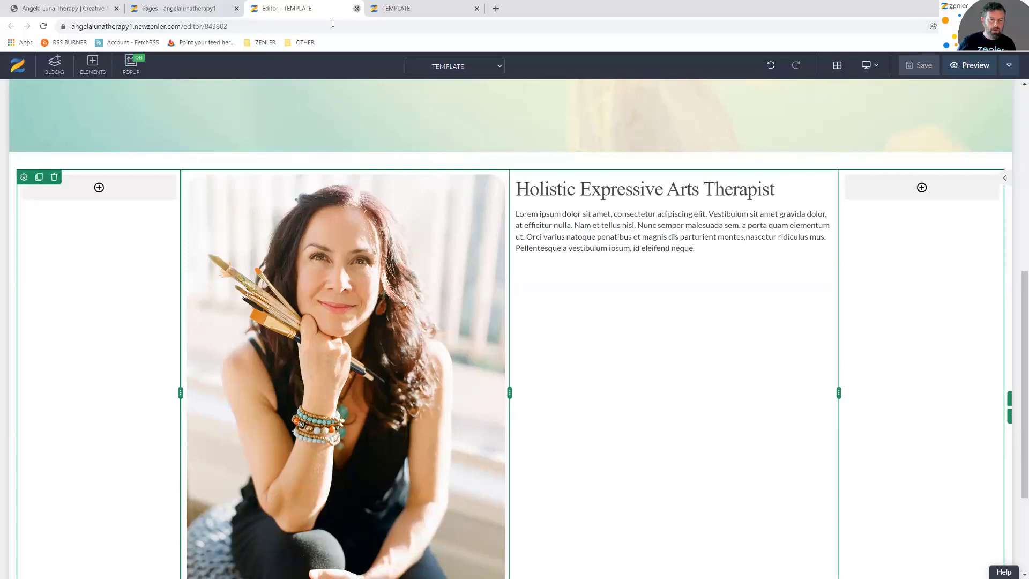
Close the template's editor and reopen the TEMPLATE page for editing from the site's page list
{"action": "left_click", "coordinate": [356, 8]}
{"action": "left_click", "coordinate": [182, 8]}
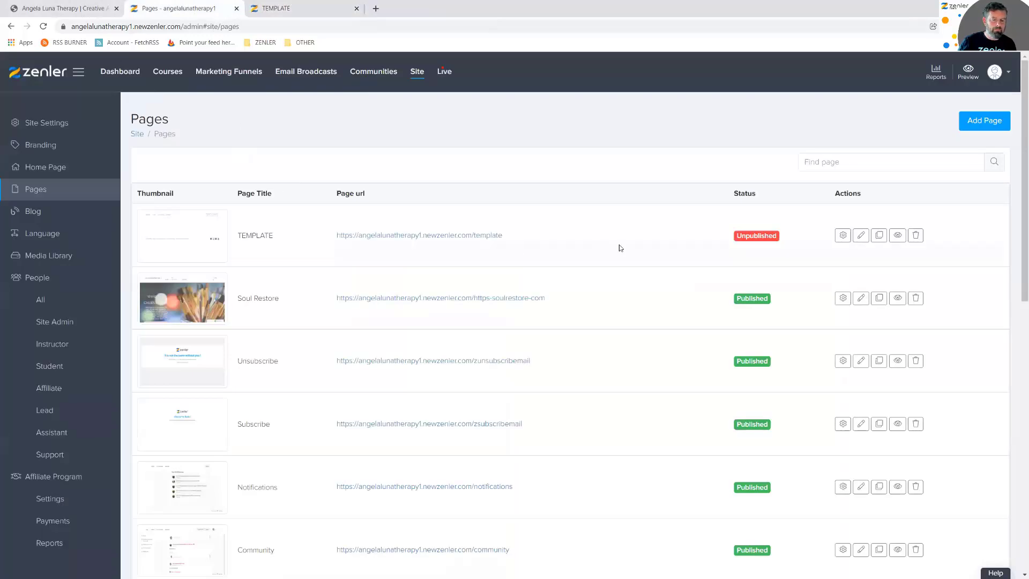
{"action": "left_click", "coordinate": [861, 234]}
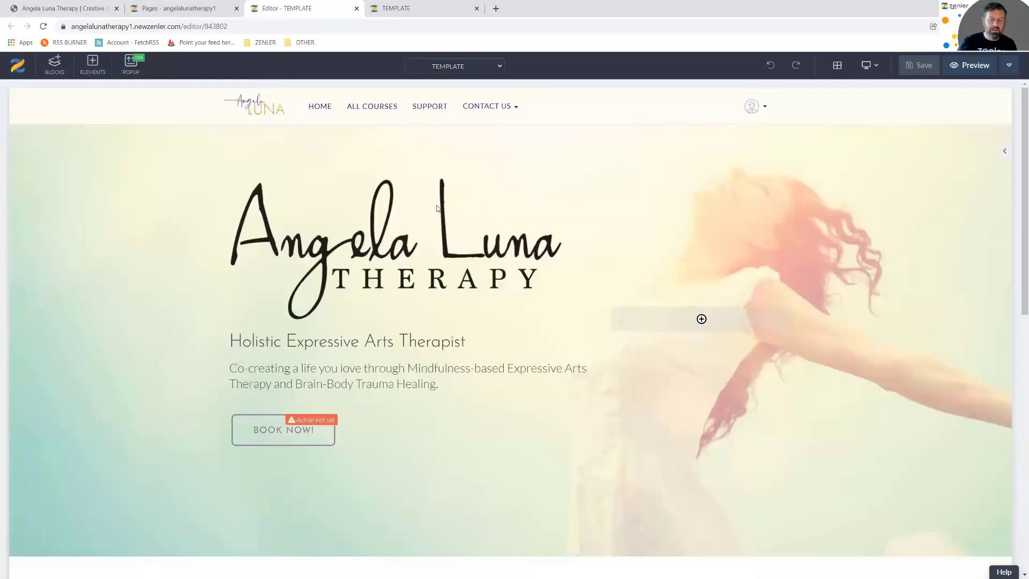
Set the font size of the paragraph beside the portrait to 24 px and its font style to Light
{"action": "scroll", "coordinate": [795, 312], "scroll_direction": "down", "scroll_amount": 4}
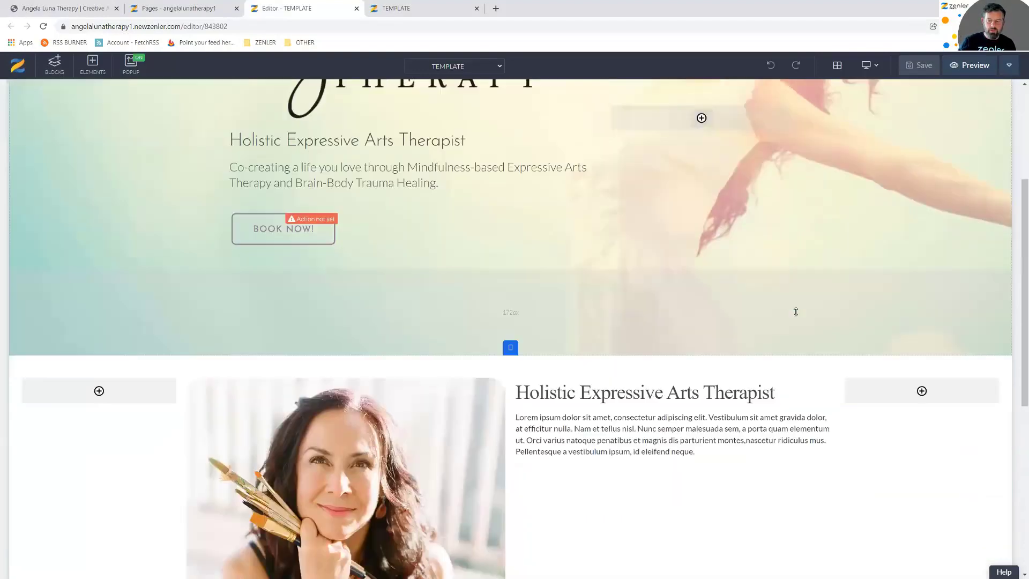
{"action": "scroll", "coordinate": [795, 312], "scroll_direction": "down", "scroll_amount": 4}
{"action": "left_click", "coordinate": [542, 227]}
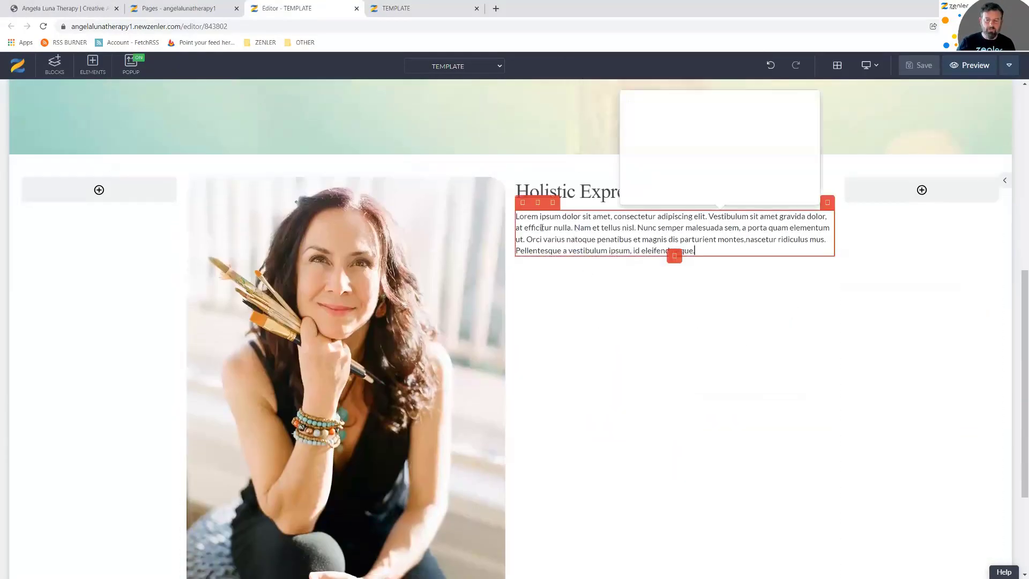
{"action": "left_click", "coordinate": [670, 325]}
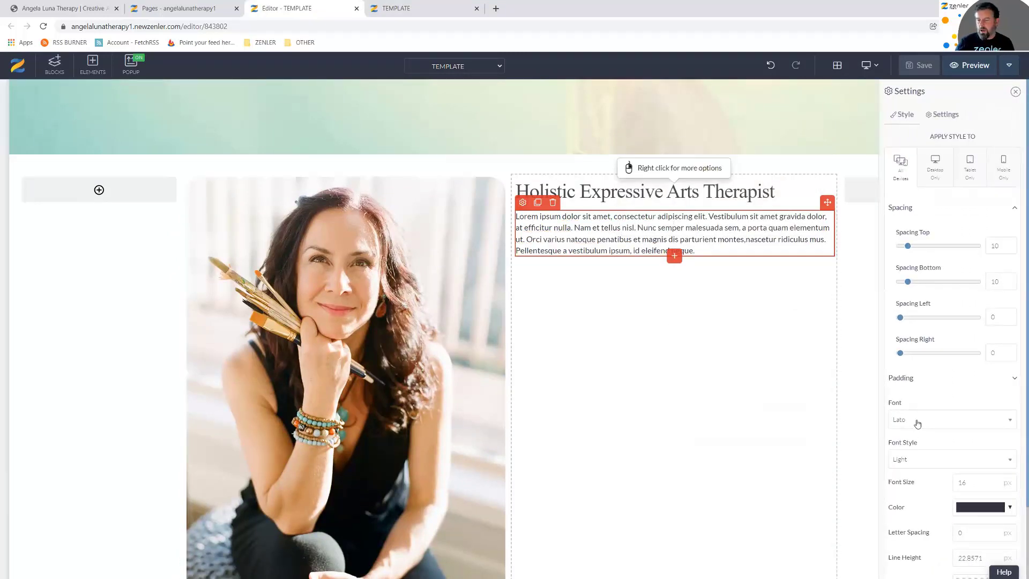
{"action": "double_click", "coordinate": [960, 482]}
{"action": "type", "text": "24"}
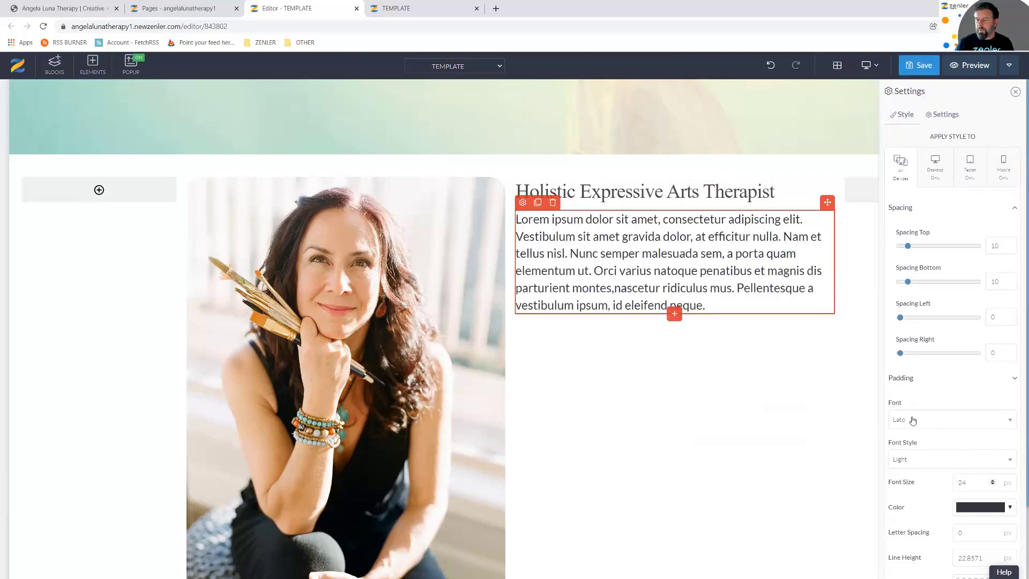
{"action": "left_click", "coordinate": [923, 463]}
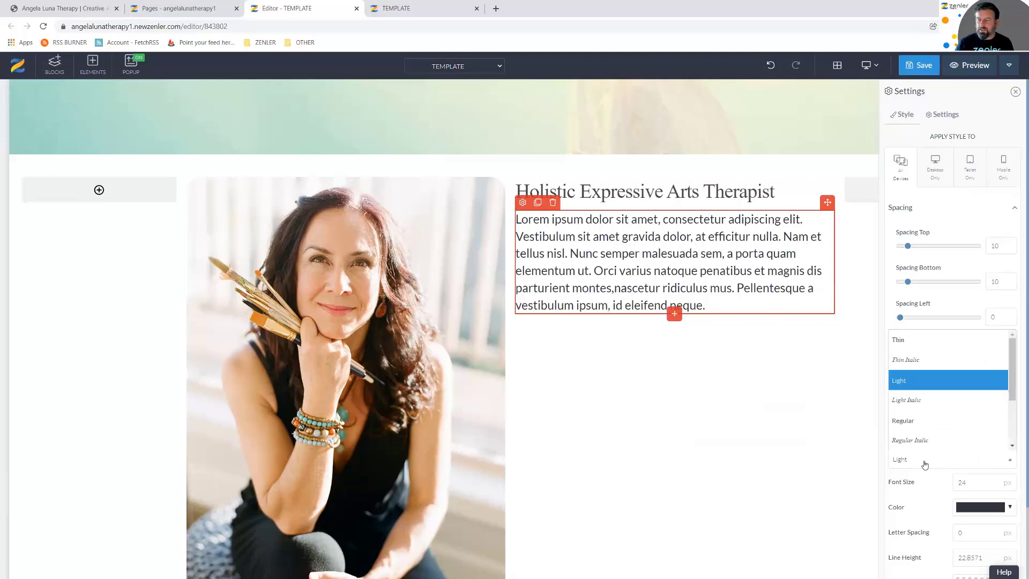
{"action": "left_click", "coordinate": [907, 381]}
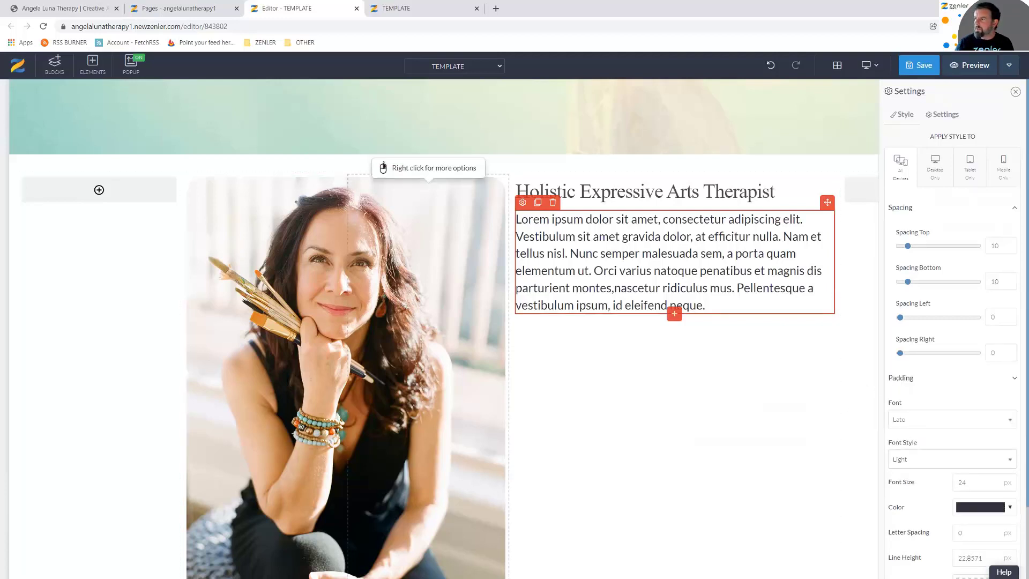
Inspect the font, size and color of the "Have you done the work" paragraph on the original therapy website
{"action": "left_click", "coordinate": [39, 9]}
{"action": "key", "text": "ctrl+shift+c"}
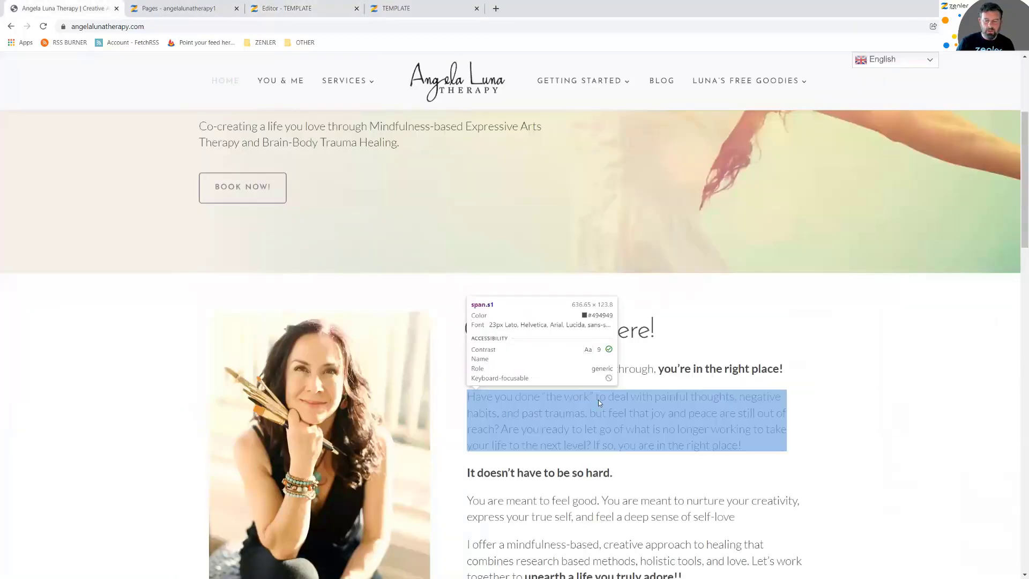
{"action": "left_click", "coordinate": [405, 9]}
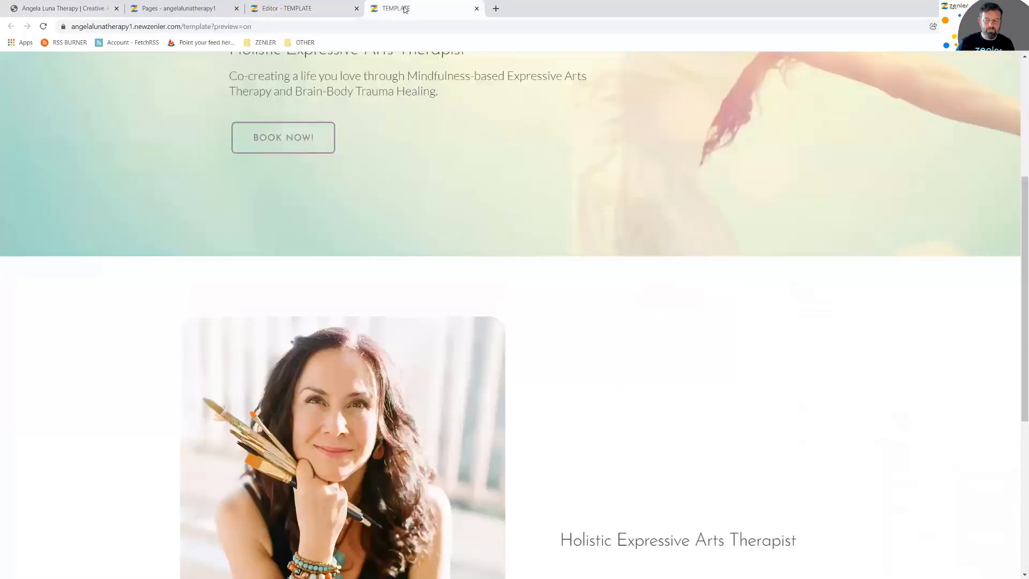
{"action": "left_click", "coordinate": [300, 9]}
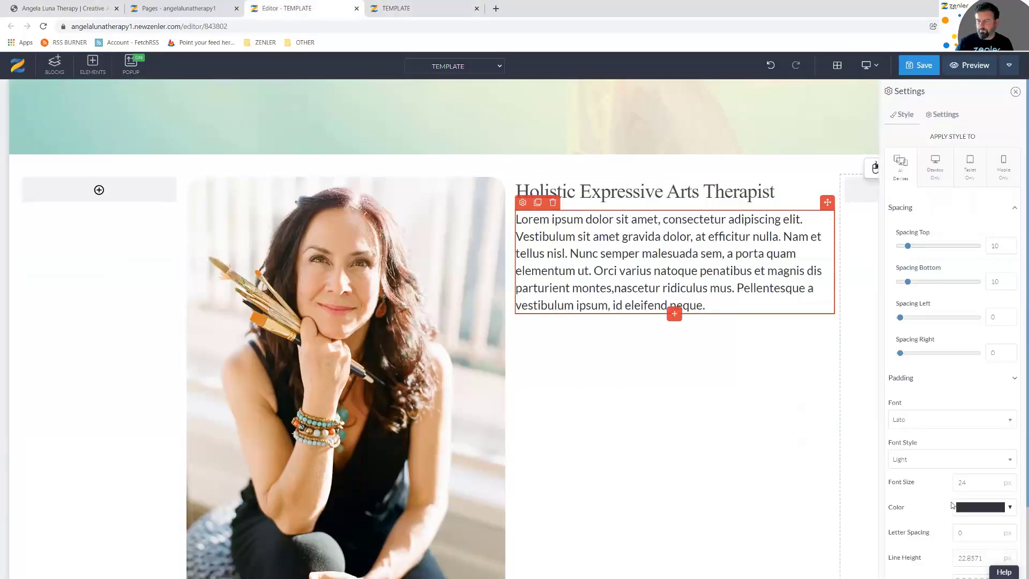
Set the color of the paragraph beside the portrait to the saved dark grey and its font size to 23 px
{"action": "left_click", "coordinate": [1008, 507]}
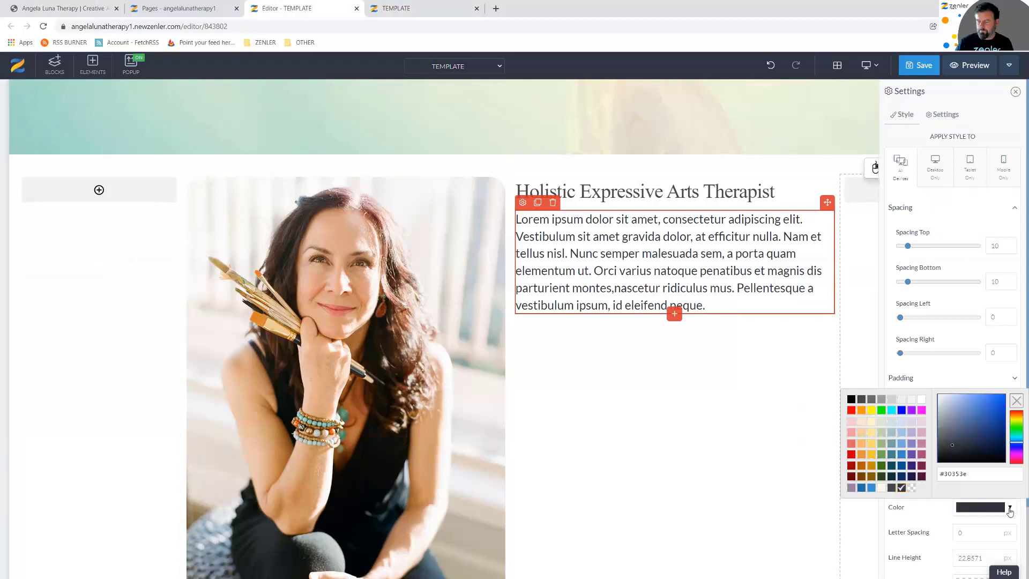
{"action": "left_click", "coordinate": [891, 488]}
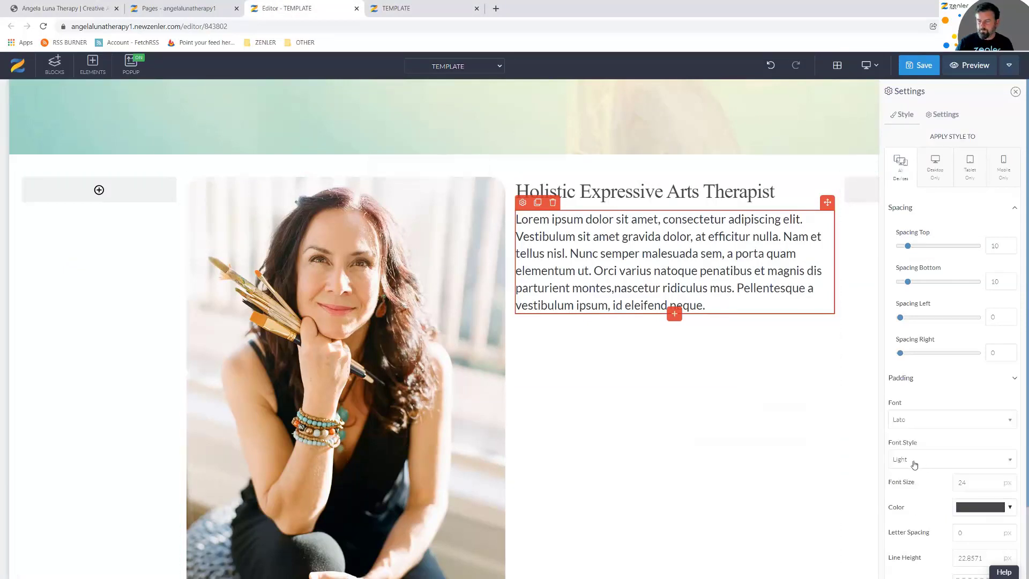
{"action": "double_click", "coordinate": [954, 480]}
{"action": "type", "text": "23"}
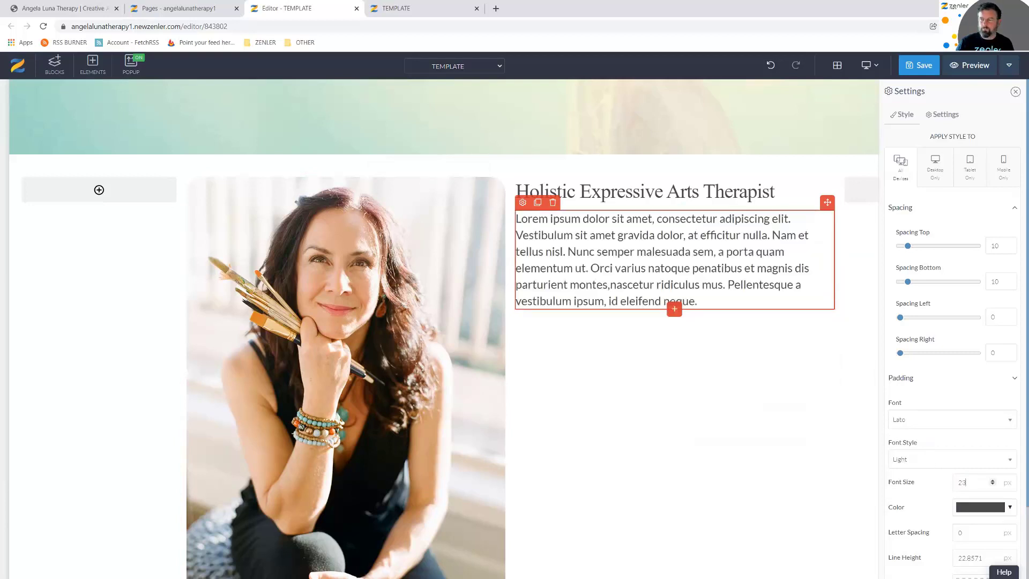
Copy all the text under "Glad You're Here!" on the original therapy website and replace the template's placeholder paragraph with it
{"action": "key", "text": "Tab"}
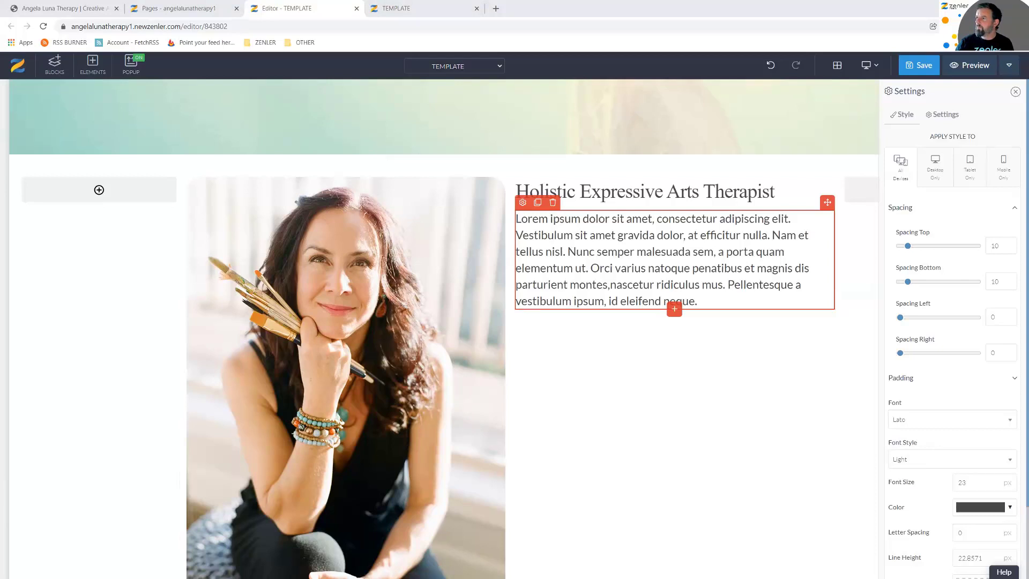
{"action": "left_click", "coordinate": [81, 8]}
{"action": "scroll", "coordinate": [618, 458], "scroll_direction": "down", "scroll_amount": 4}
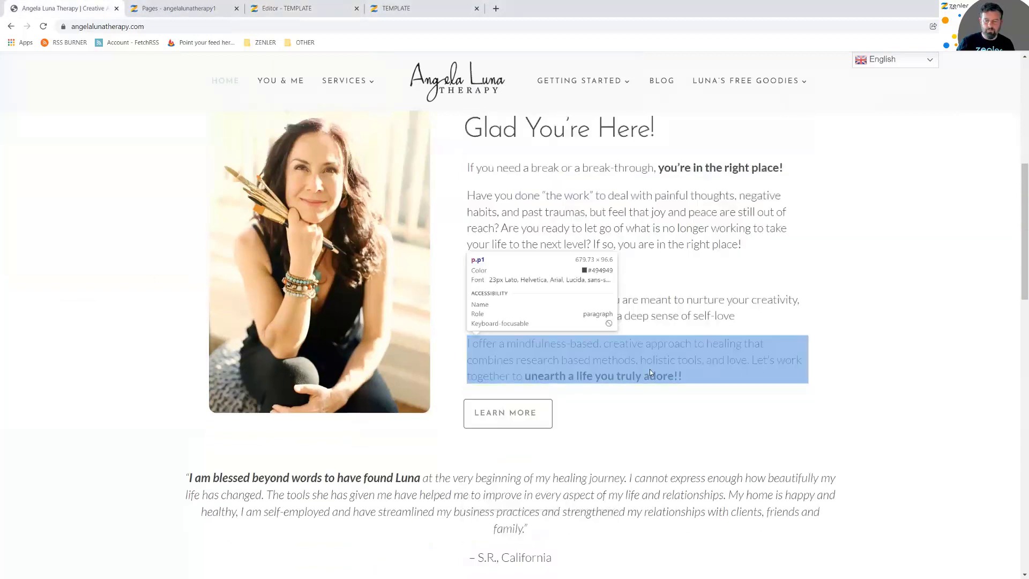
{"action": "left_click", "coordinate": [649, 370]}
{"action": "left_click_drag", "start_coordinate": [468, 168], "coordinate": [691, 382]}
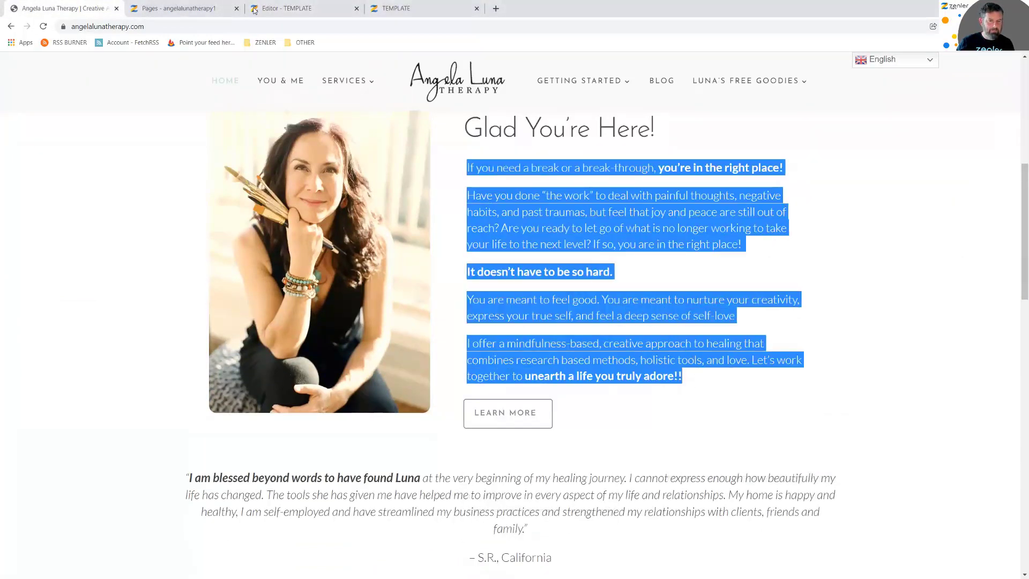
{"action": "left_click", "coordinate": [279, 8]}
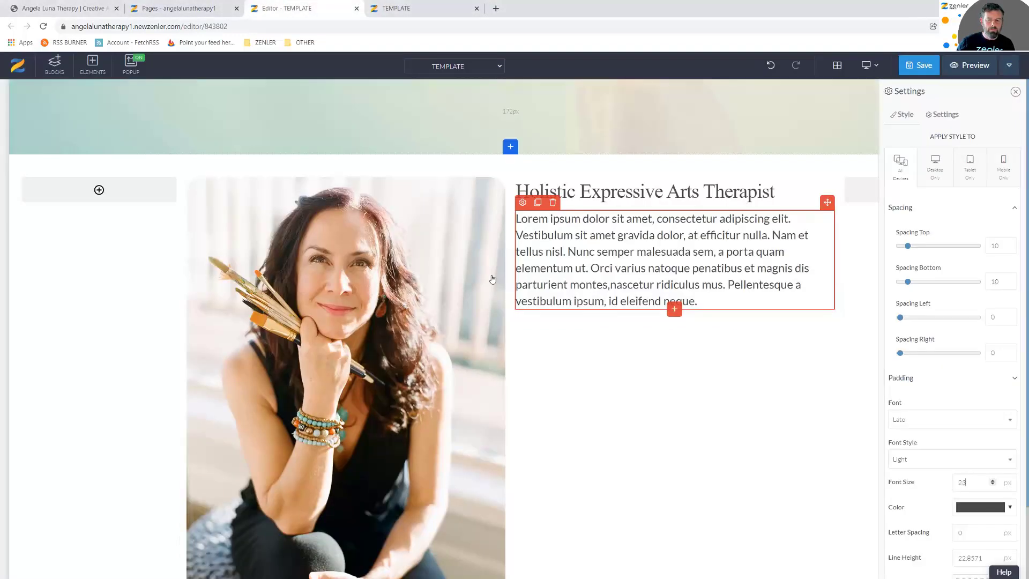
{"action": "triple_click", "coordinate": [589, 278]}
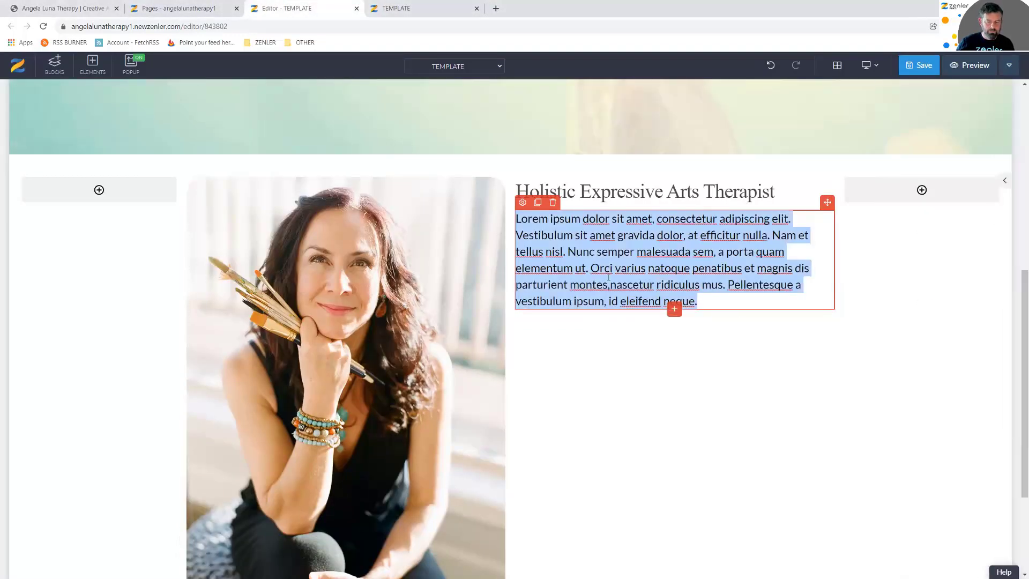
{"action": "key", "text": "ctrl+v"}
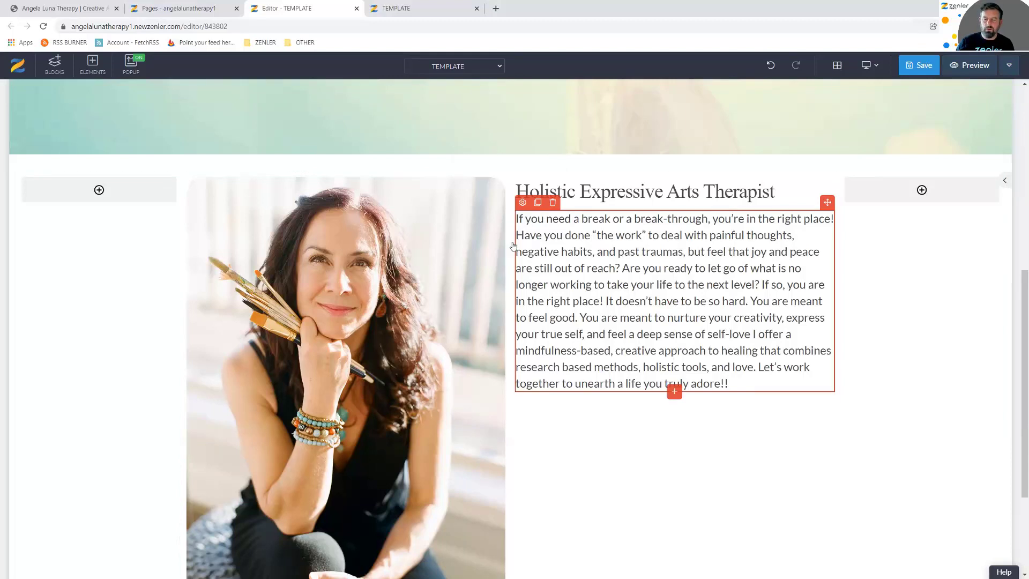
Add blank lines before "Have you done" and "It doesn't have to be so hard." in the pasted paragraph
{"action": "key", "text": "ctrl+z"}
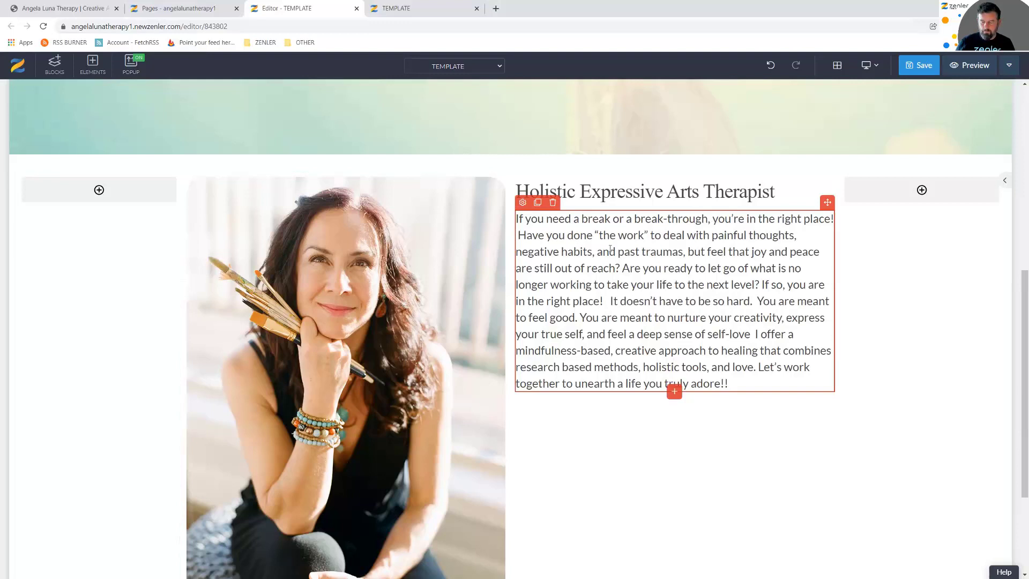
{"action": "type", "text": "0"}
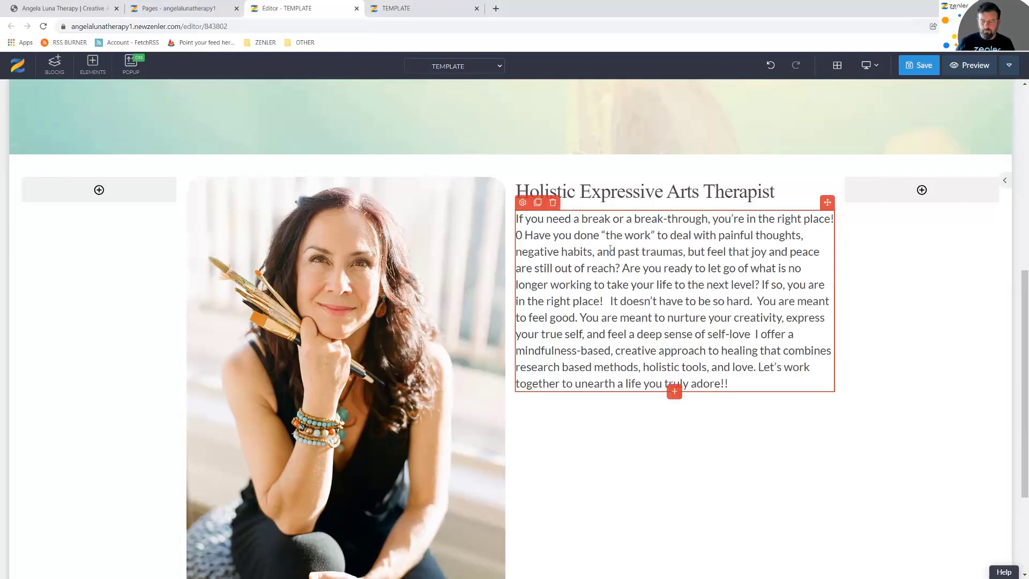
{"action": "key", "text": "BackSpace"}
{"action": "key", "text": "BackSpace"}
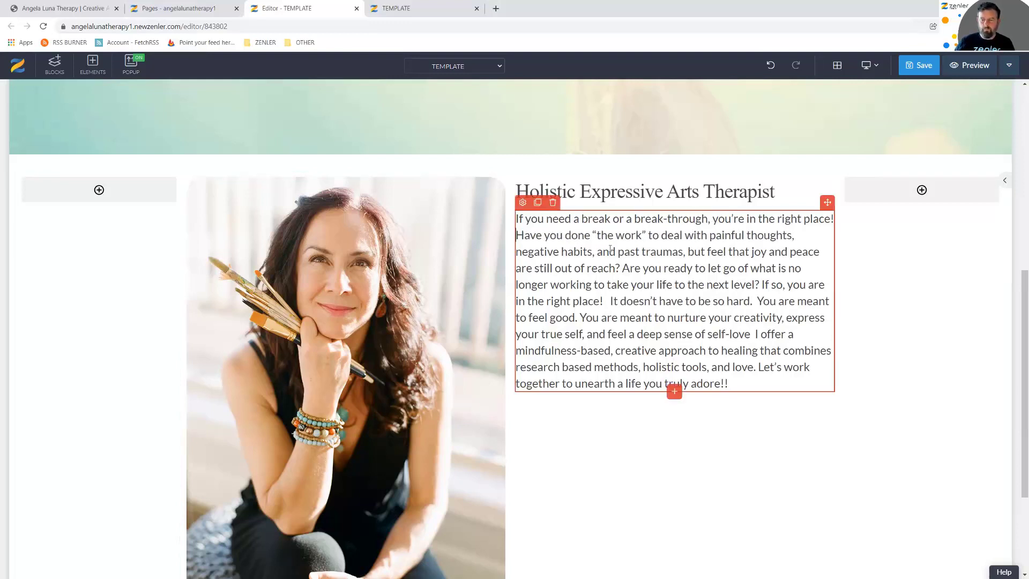
{"action": "key", "text": "Return"}
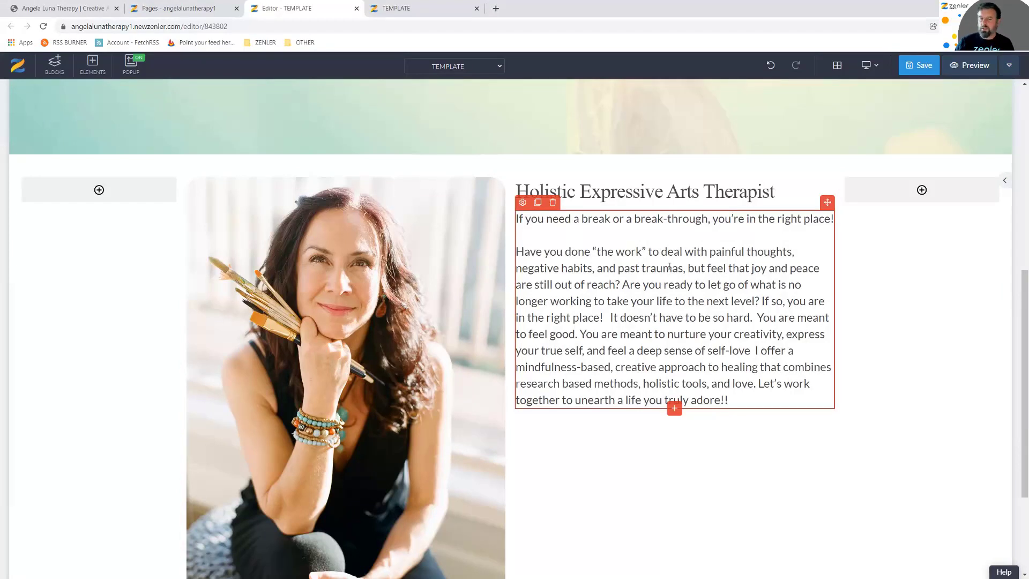
{"action": "double_click", "coordinate": [605, 318]}
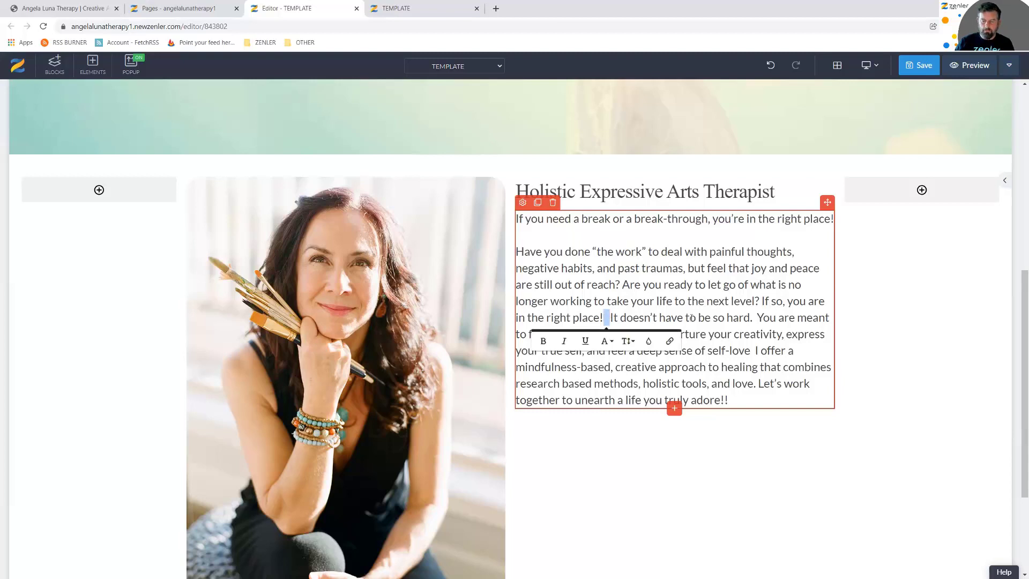
{"action": "key", "text": "Return"}
{"action": "key", "text": "Return"}
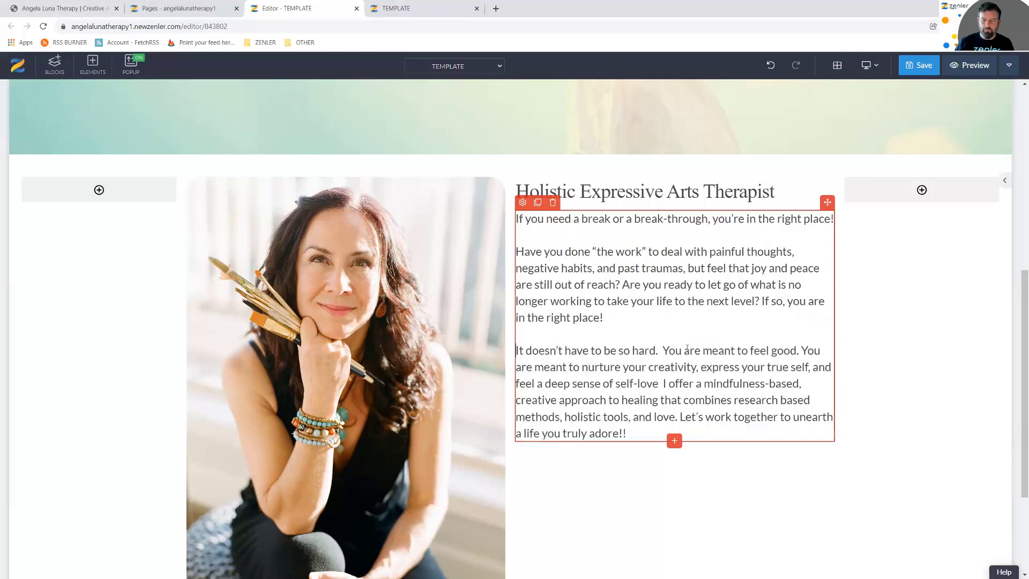
Add blank lines before "You are meant to feel good" and "I offer a mindfulness-based" in the pasted text
{"action": "key", "text": "Return"}
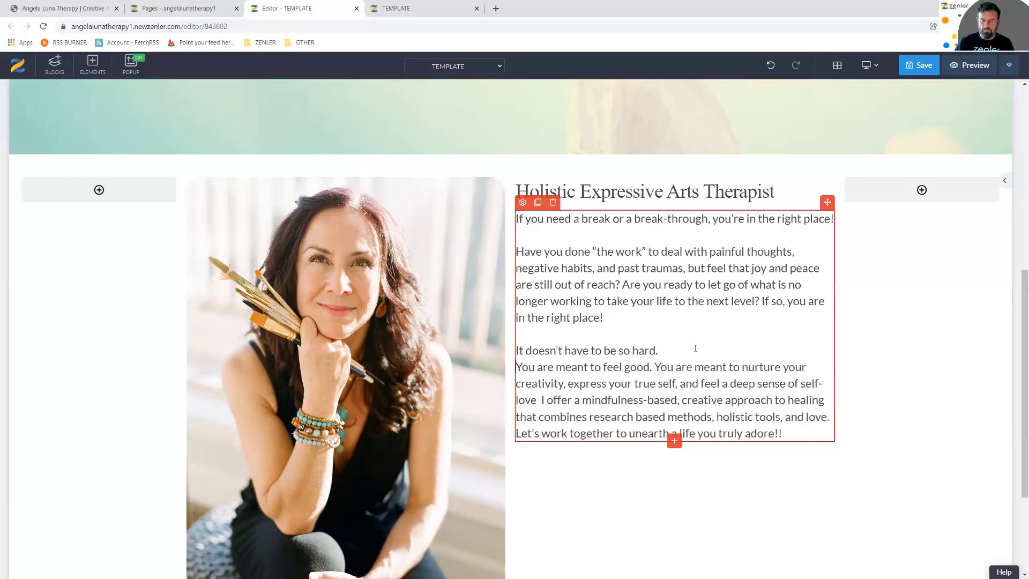
{"action": "key", "text": "Return"}
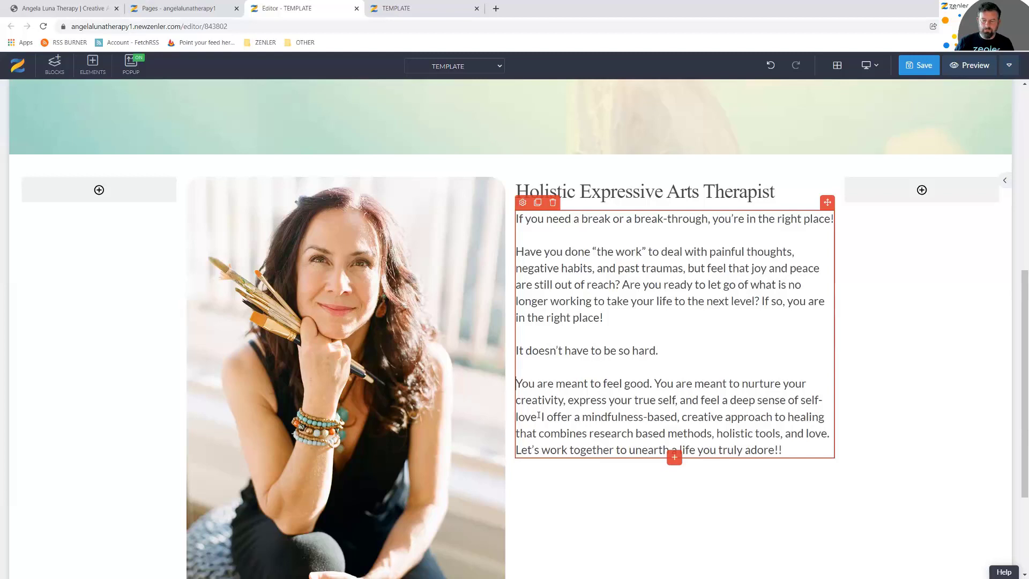
{"action": "key", "text": "BackSpace"}
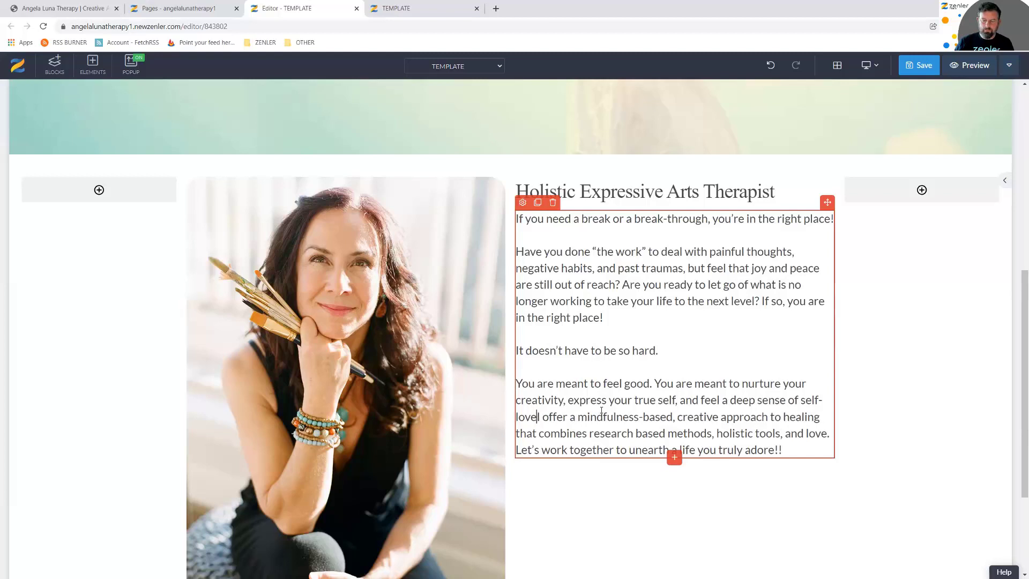
{"action": "key", "text": "Return"}
{"action": "key", "text": "Return"}
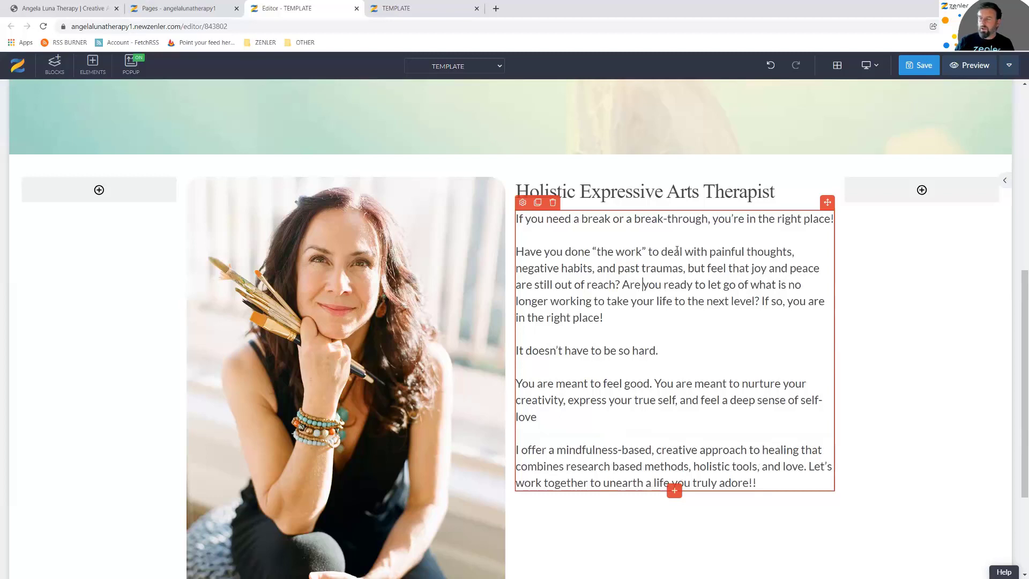
Check the bold phrases on the original website and bold "you're in the right place!" in the template's first paragraph
{"action": "left_click", "coordinate": [81, 11]}
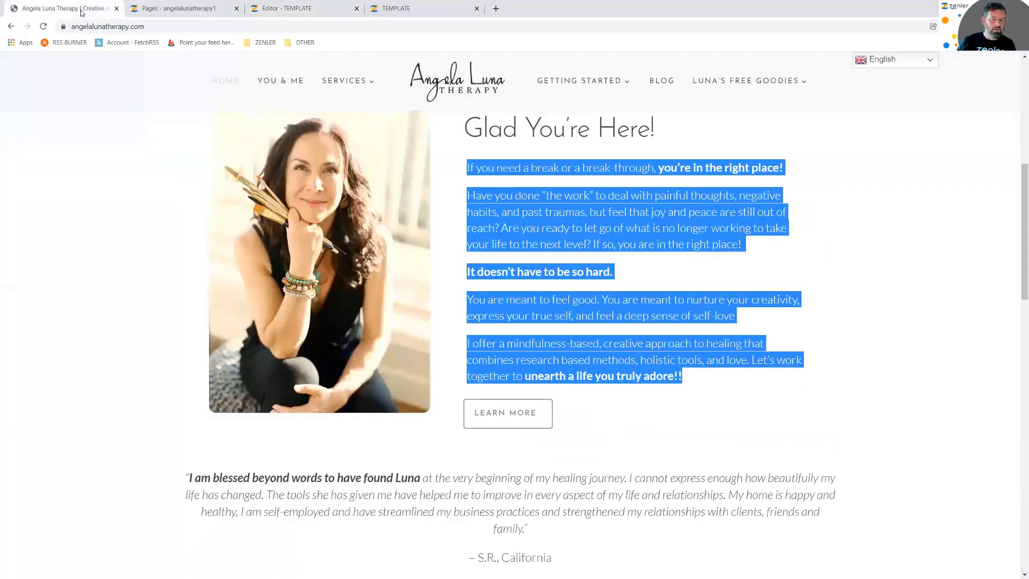
{"action": "left_click", "coordinate": [660, 244]}
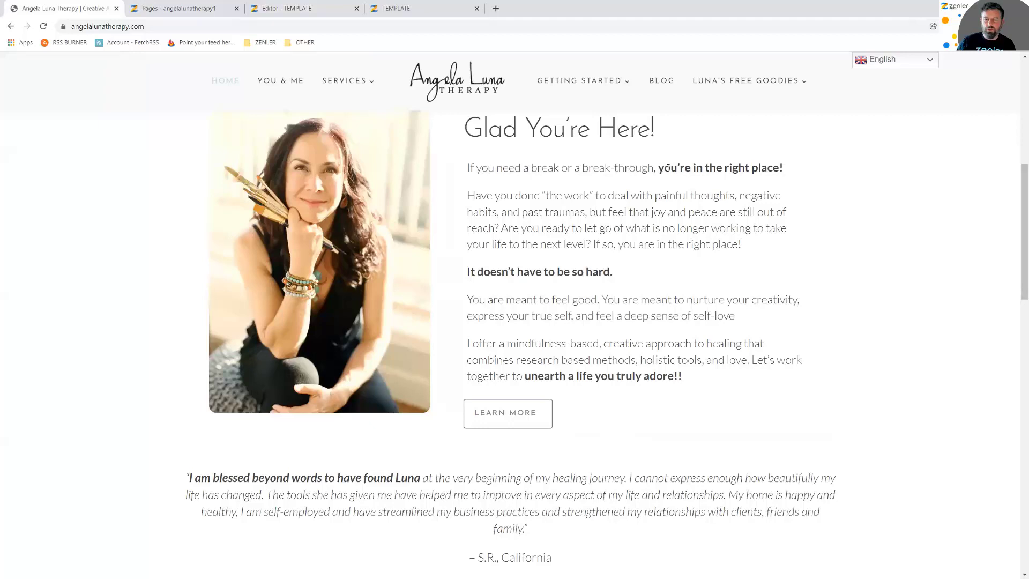
{"action": "left_click_drag", "start_coordinate": [667, 168], "coordinate": [762, 172]}
{"action": "left_click_drag", "start_coordinate": [531, 272], "coordinate": [608, 271]}
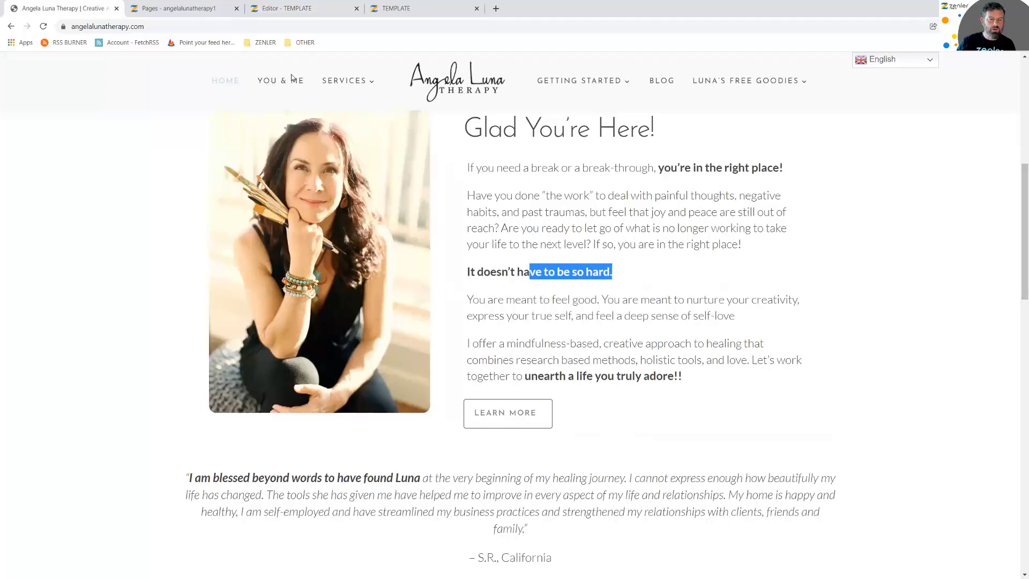
{"action": "left_click", "coordinate": [279, 8]}
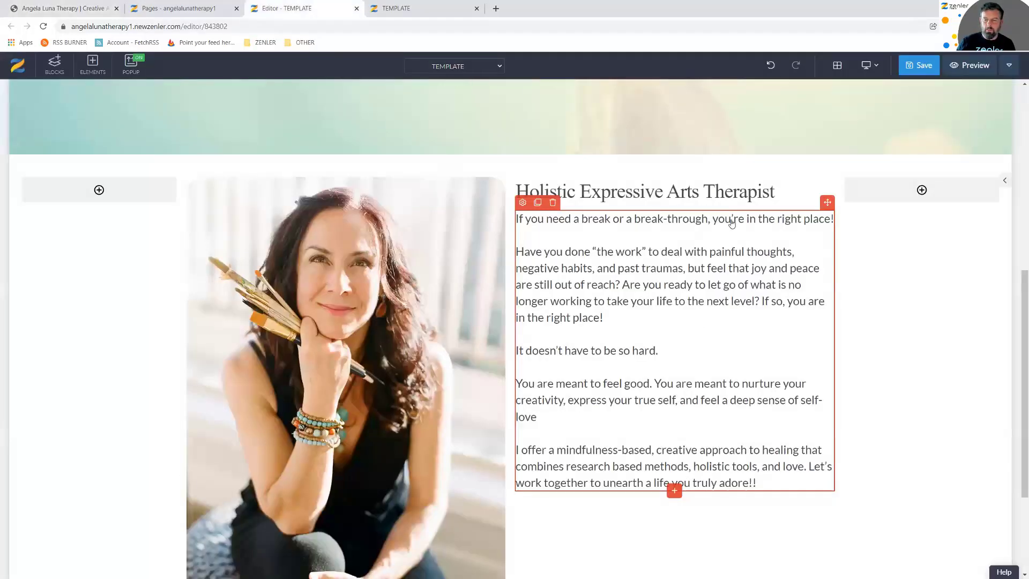
{"action": "left_click", "coordinate": [712, 219]}
{"action": "left_click", "coordinate": [830, 218], "text": "shift"}
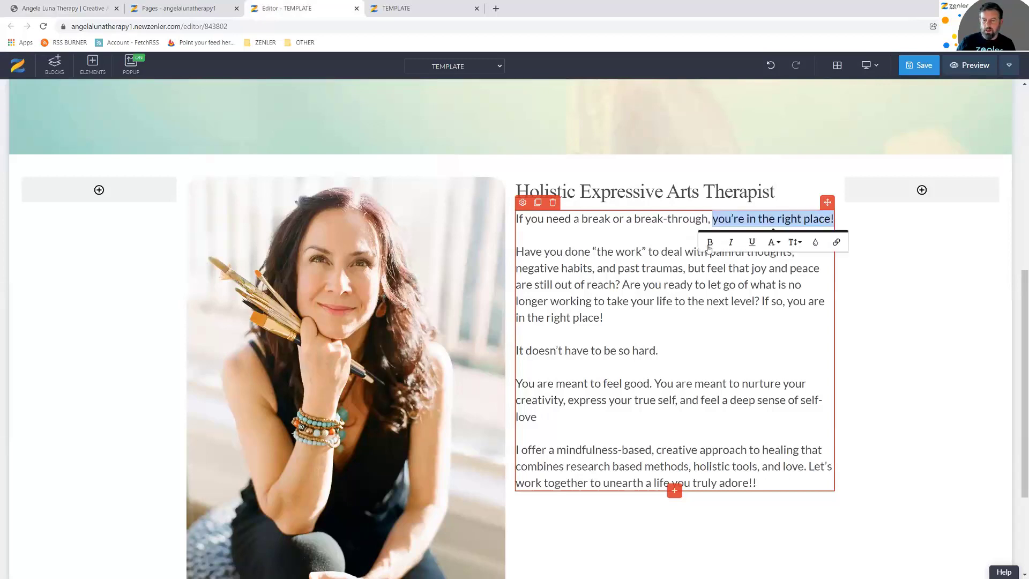
{"action": "left_click", "coordinate": [710, 242]}
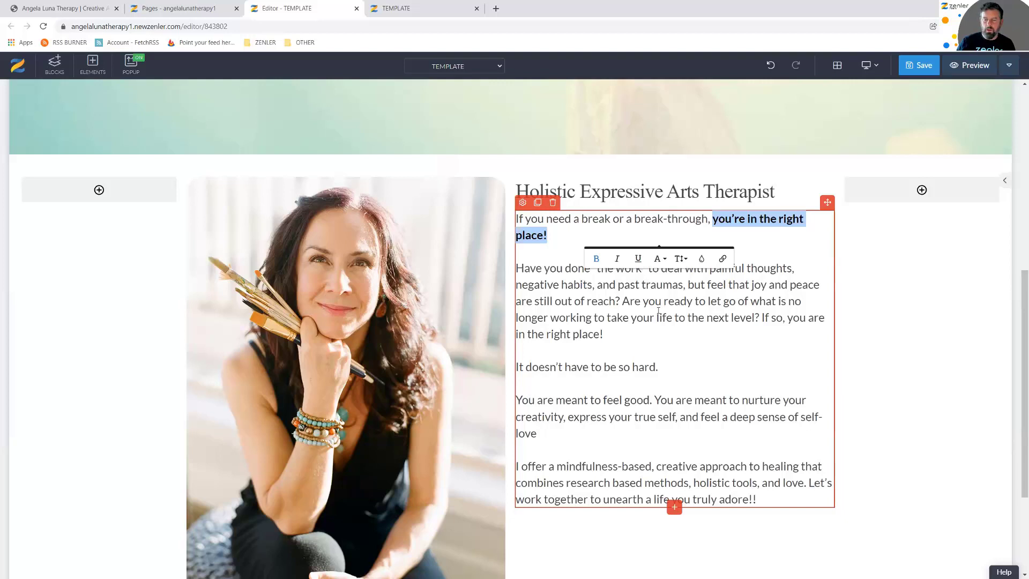
{"action": "left_click", "coordinate": [597, 317]}
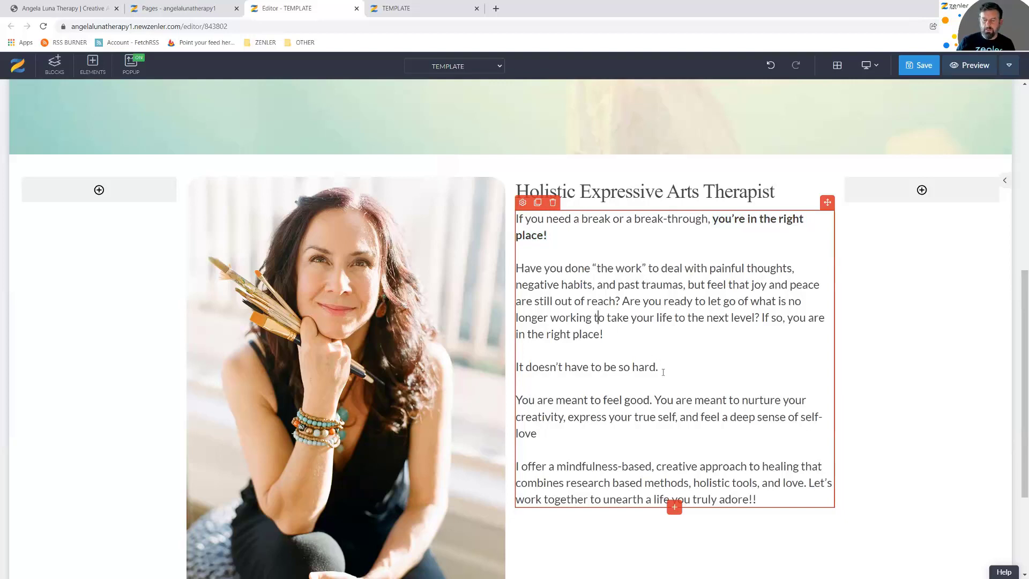
Bold "It doesn't have to be so hard." and the closing phrase "unearth a life you truly adore!!"
{"action": "left_click_drag", "start_coordinate": [659, 366], "coordinate": [512, 369]}
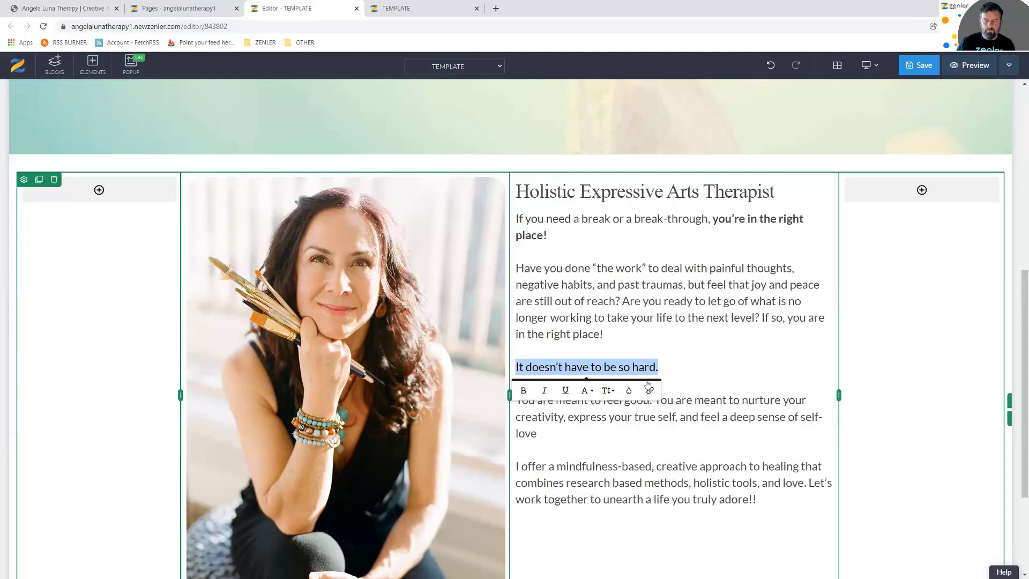
{"action": "key", "text": "ctrl+b"}
{"action": "left_click", "coordinate": [683, 416]}
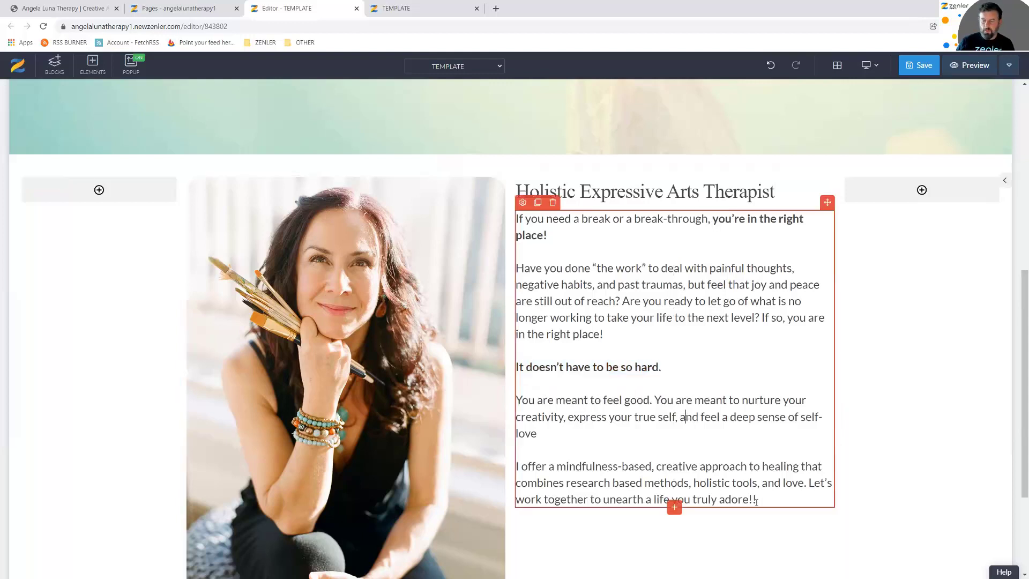
{"action": "left_click_drag", "start_coordinate": [618, 499], "coordinate": [604, 500]}
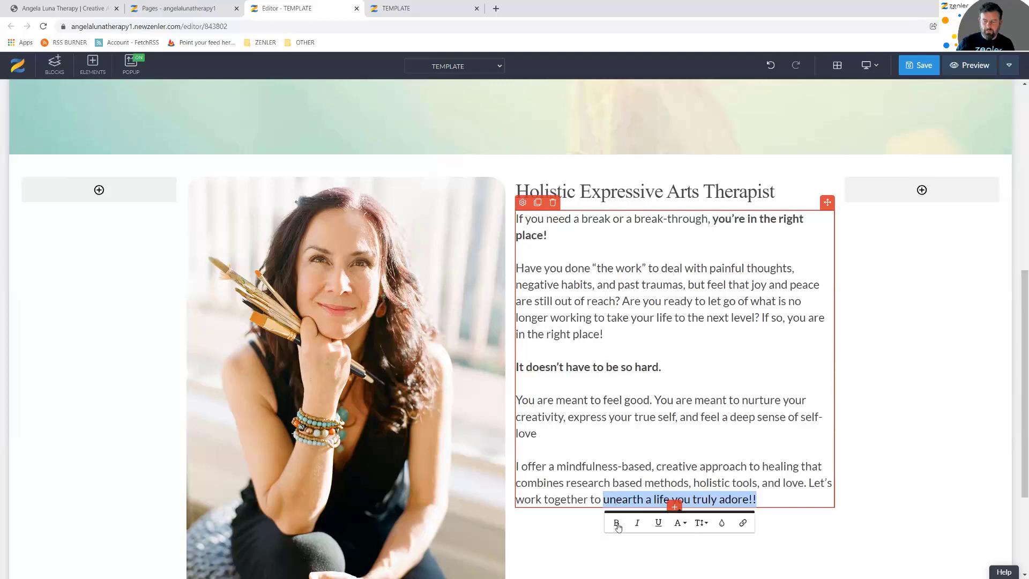
{"action": "left_click", "coordinate": [618, 525]}
{"action": "left_click", "coordinate": [683, 416]}
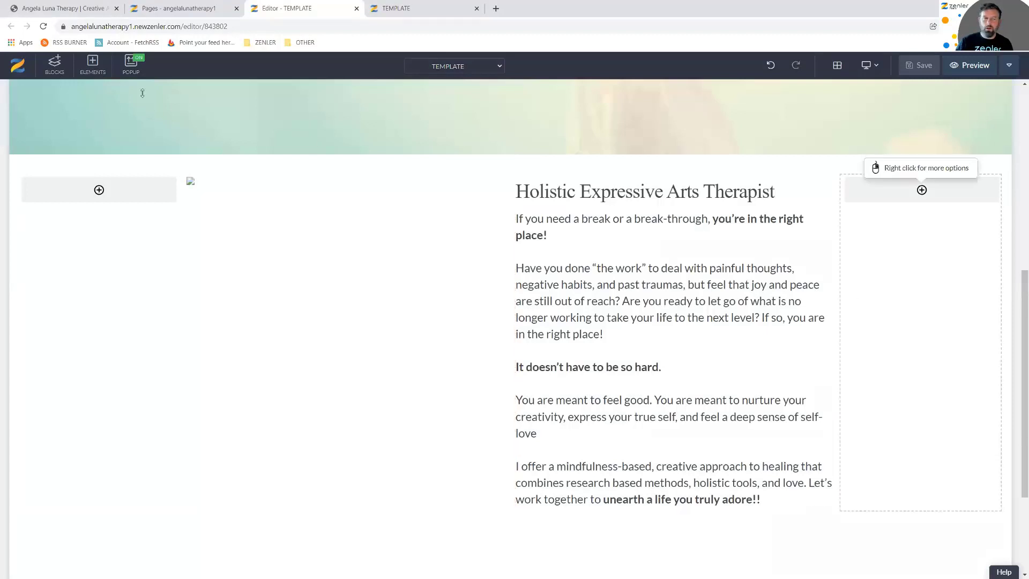
Copy "Glad You're Here!" from the original website and replace the template's "Holistic Expressive Arts Therapist" heading beside the portrait with it
{"action": "left_click", "coordinate": [94, 10]}
{"action": "left_click_drag", "start_coordinate": [665, 137], "coordinate": [473, 129]}
{"action": "key", "text": "ctrl+c"}
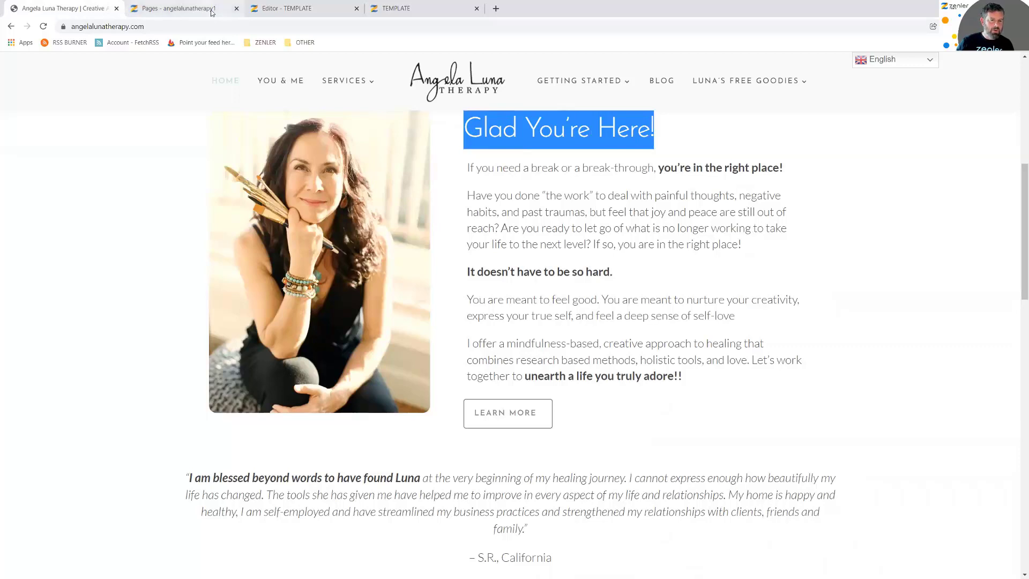
{"action": "left_click", "coordinate": [284, 8]}
{"action": "left_click", "coordinate": [758, 187]}
{"action": "left_click_drag", "start_coordinate": [775, 190], "coordinate": [518, 186]}
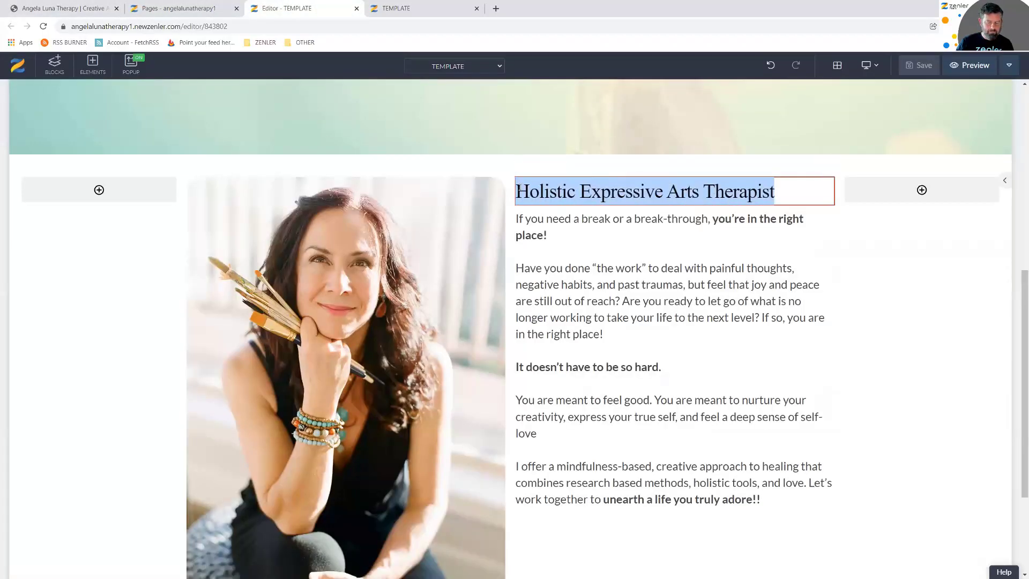
{"action": "key", "text": "ctrl+v"}
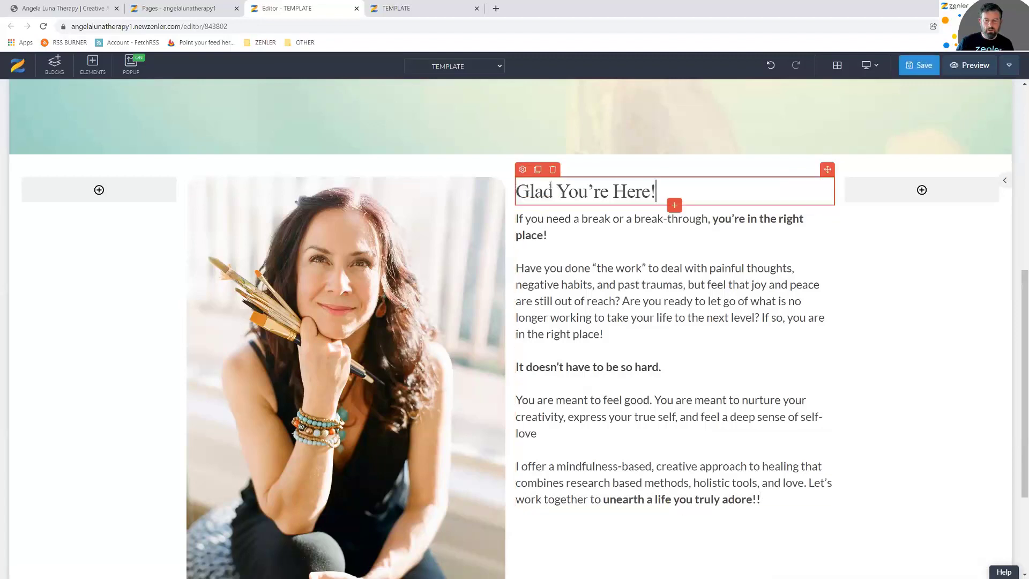
Set the font size of the "Glad You're Here!" heading to 55 px
{"action": "left_click", "coordinate": [522, 169]}
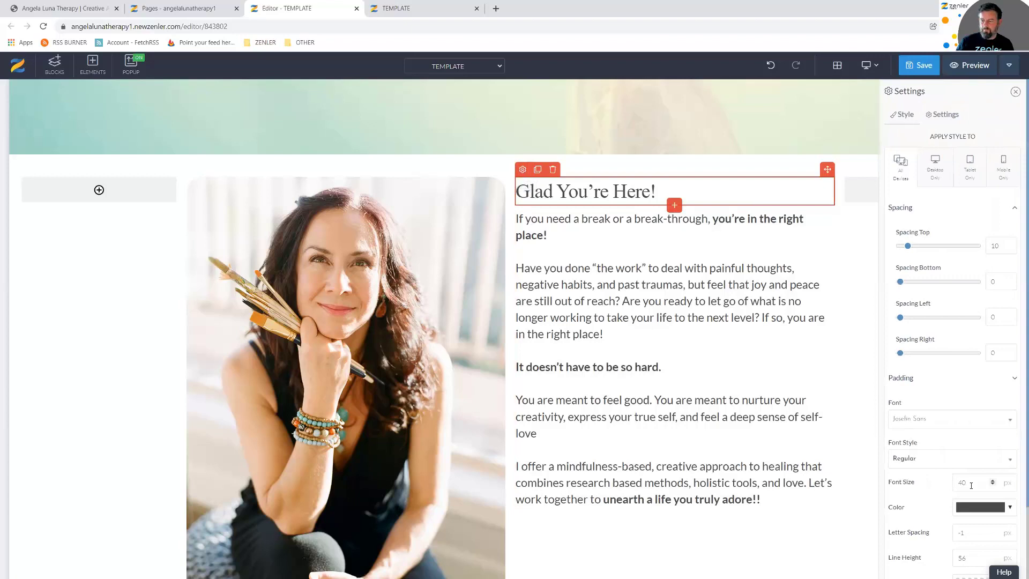
{"action": "left_click_drag", "start_coordinate": [968, 483], "coordinate": [955, 482]}
{"action": "type", "text": "55"}
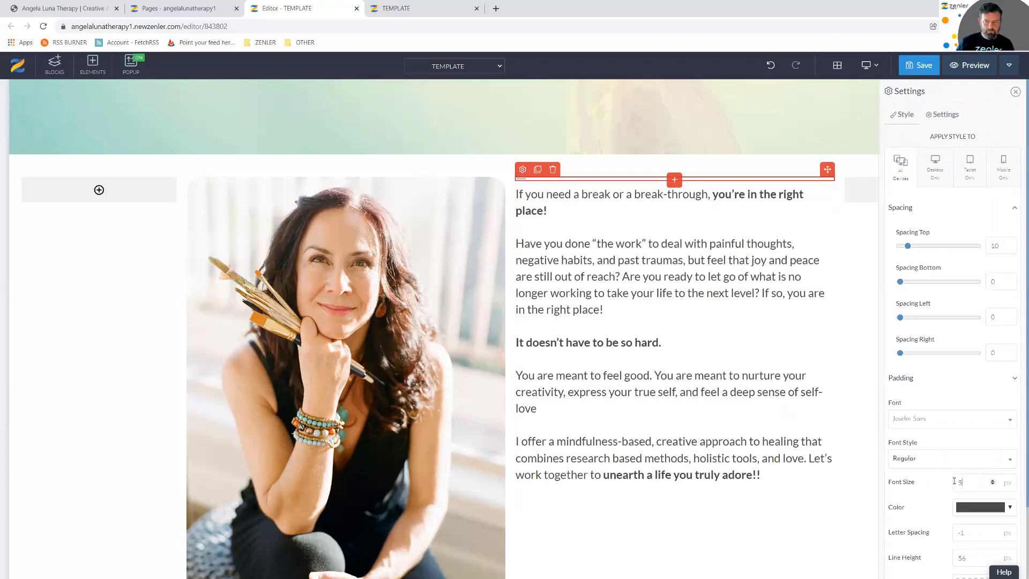
{"action": "left_click", "coordinate": [705, 328]}
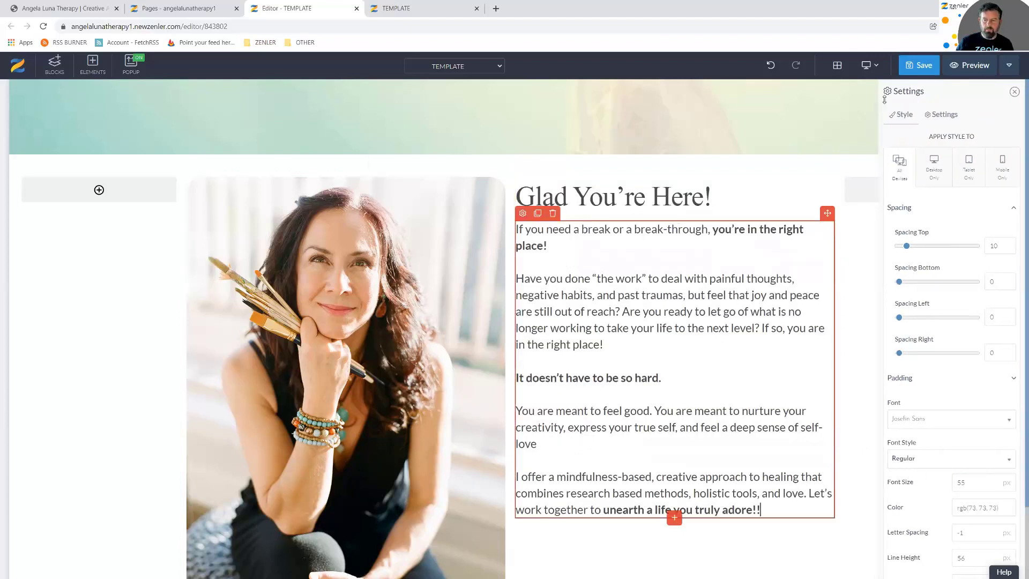
Reload the TEMPLATE page preview and check the heading and text beside the portrait
{"action": "left_click", "coordinate": [440, 7]}
{"action": "left_click", "coordinate": [44, 29]}
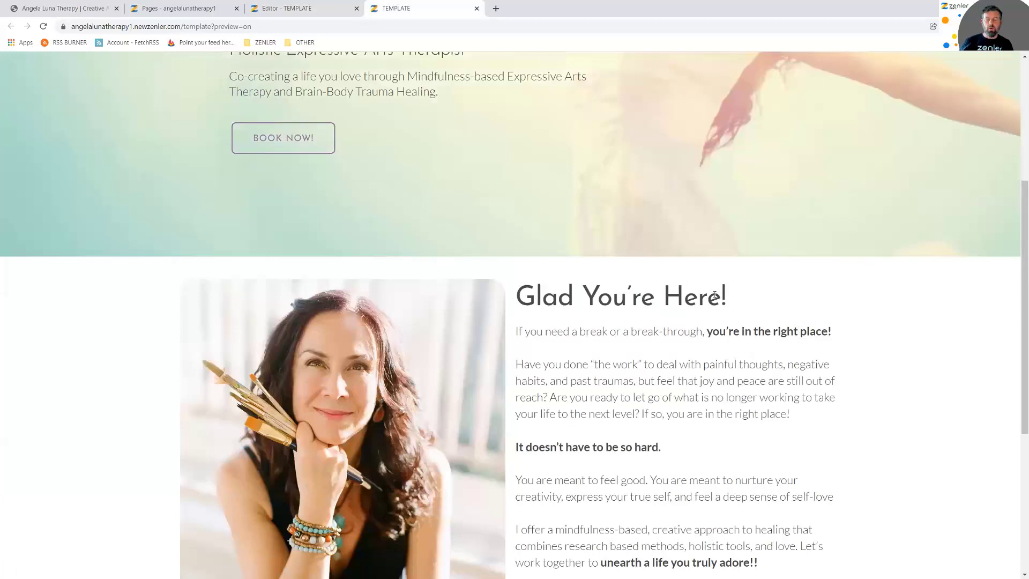
{"action": "scroll", "coordinate": [579, 273], "scroll_direction": "down", "scroll_amount": 4}
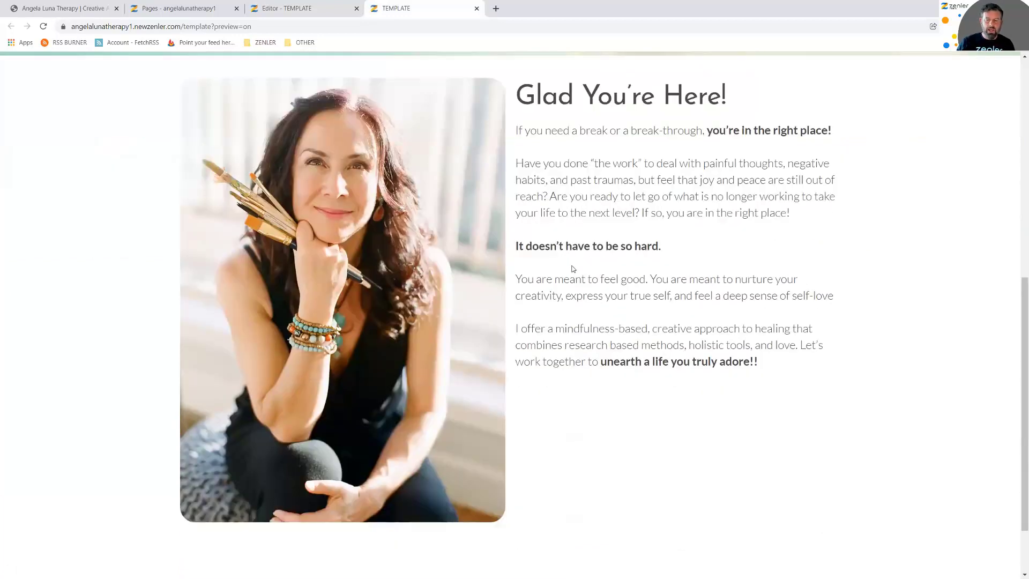
Check the LEARN MORE button on the original website and clone the hero banner's BOOK NOW! button in the template editor
{"action": "scroll", "coordinate": [573, 269], "scroll_direction": "up", "scroll_amount": 3}
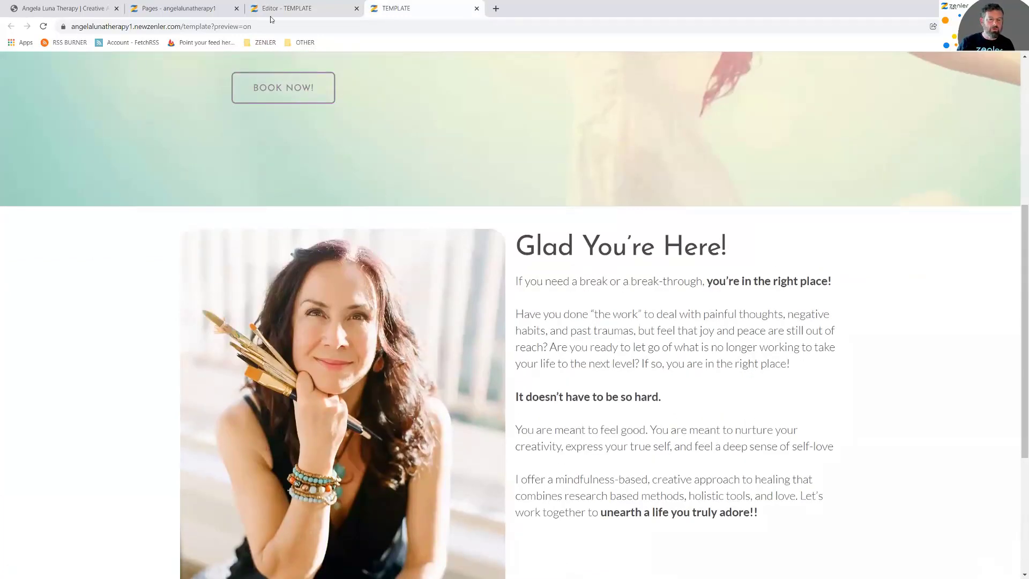
{"action": "left_click", "coordinate": [62, 8]}
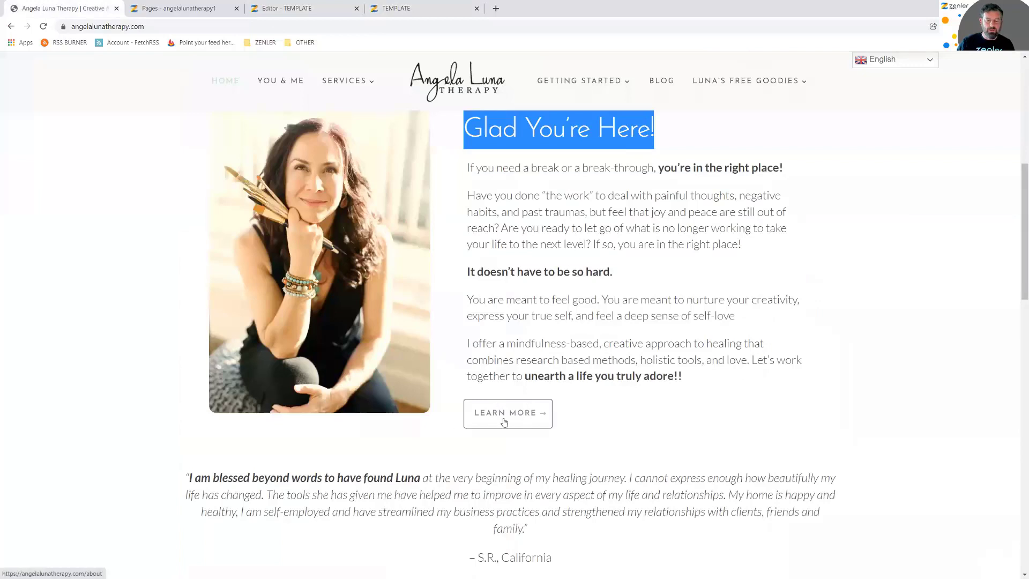
{"action": "left_click", "coordinate": [417, 11]}
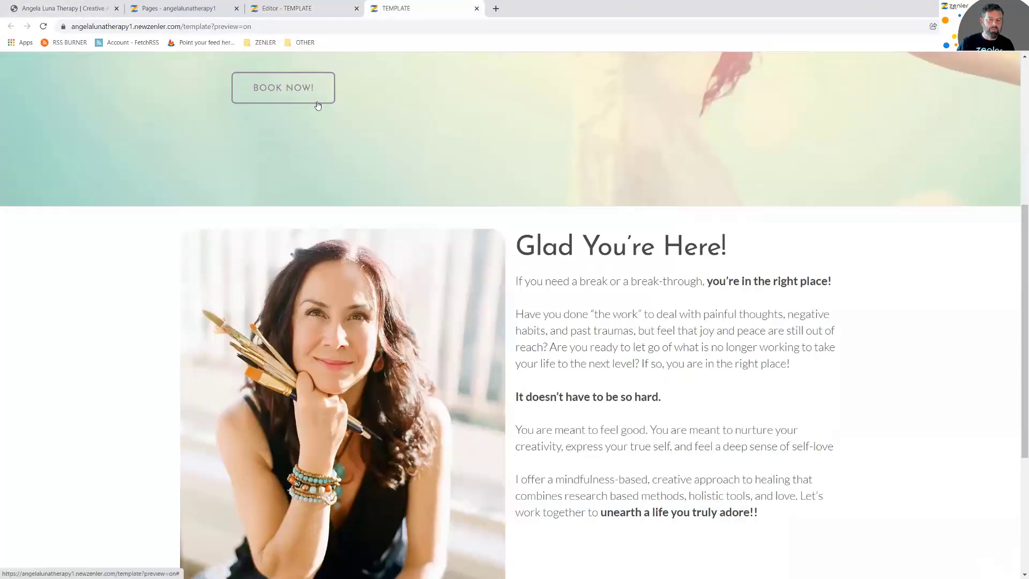
{"action": "left_click", "coordinate": [287, 12]}
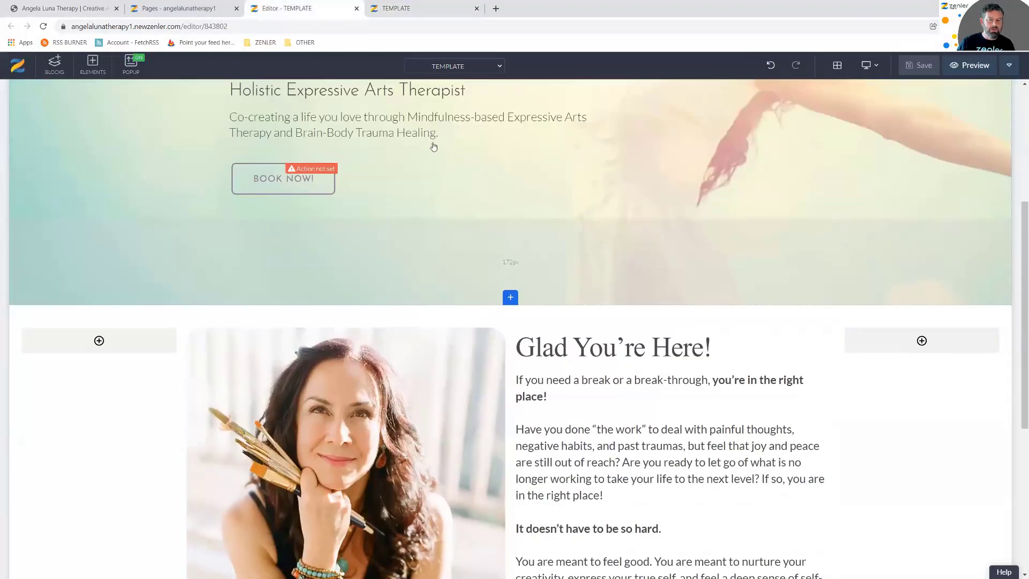
{"action": "left_click", "coordinate": [278, 180]}
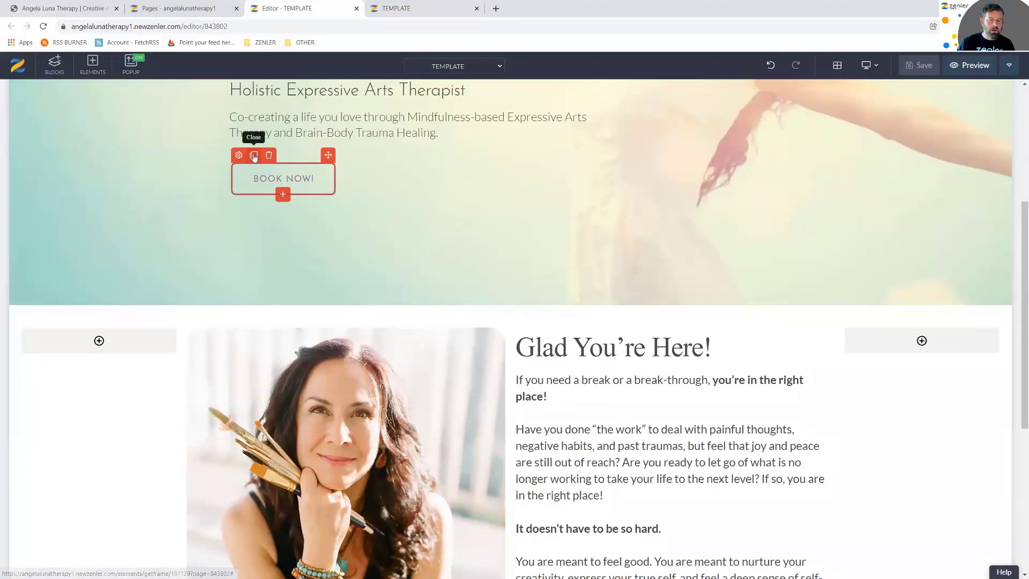
{"action": "left_click", "coordinate": [254, 156]}
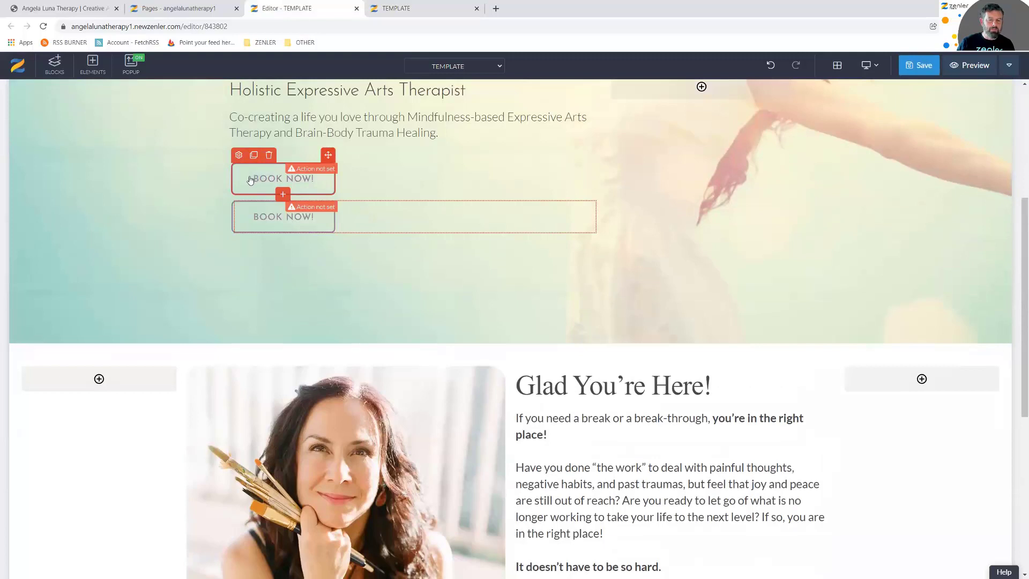
Move one BOOK NOW! button out of the hero banner to directly below the "Glad You're Here!" body text
{"action": "left_click_drag", "start_coordinate": [329, 155], "coordinate": [561, 408]}
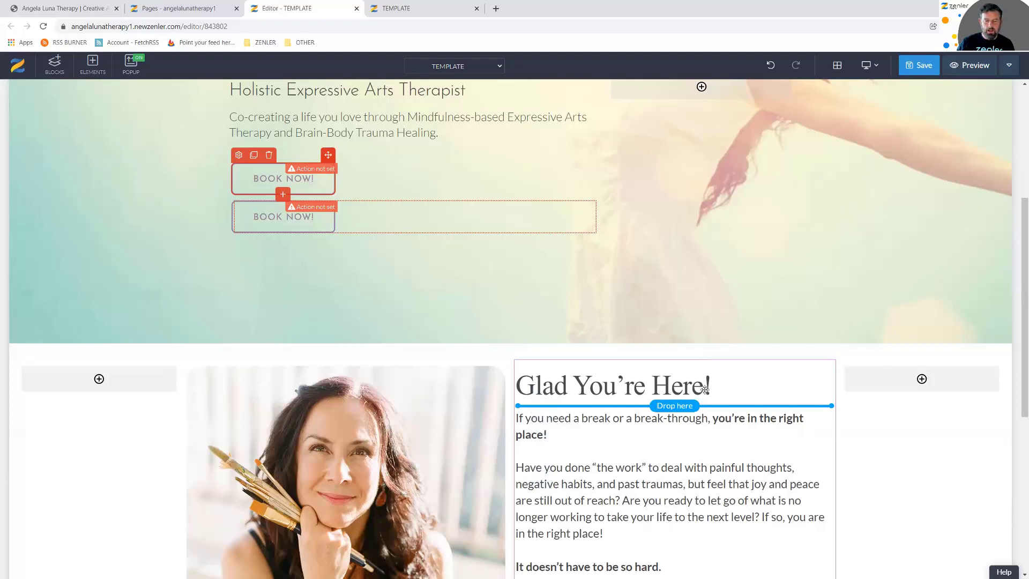
{"action": "left_click_drag", "start_coordinate": [704, 390], "coordinate": [753, 386]}
{"action": "scroll", "coordinate": [760, 390], "scroll_direction": "down", "scroll_amount": 5}
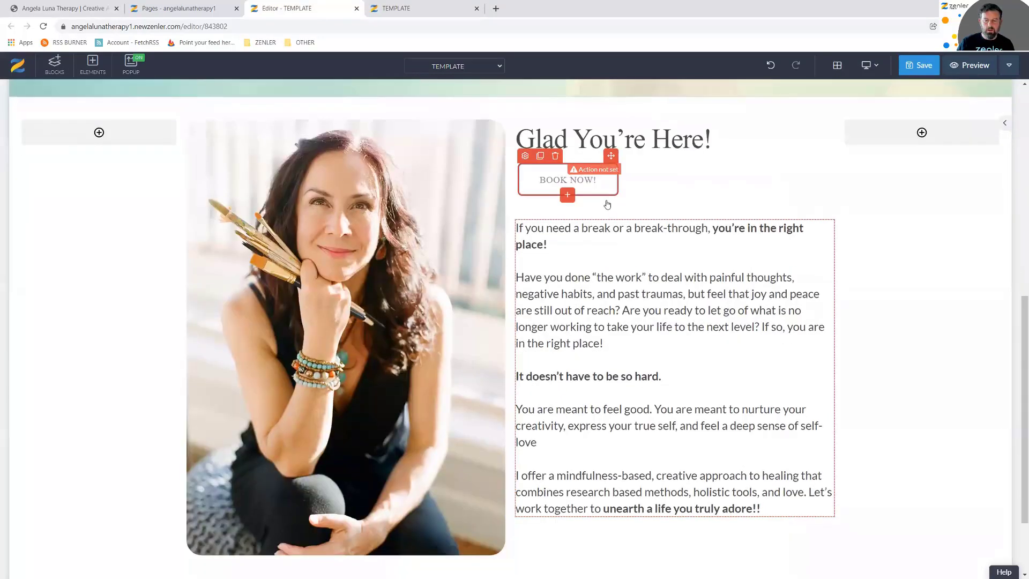
{"action": "scroll", "coordinate": [607, 204], "scroll_direction": "down", "scroll_amount": 1}
{"action": "left_click_drag", "start_coordinate": [578, 471], "coordinate": [558, 477]}
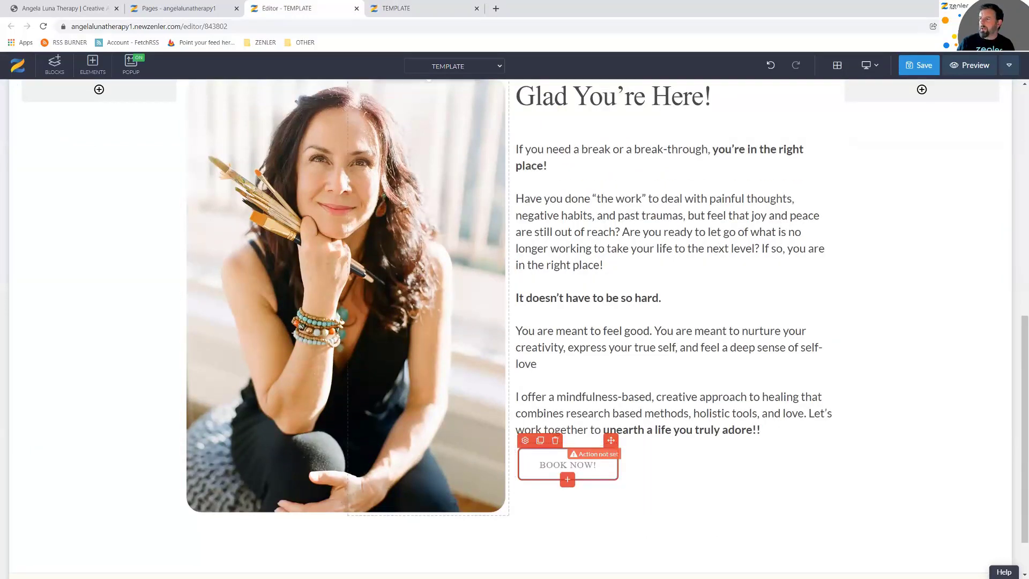
Change the text of the button below the body text to "LEARN MORE" and save the page
{"action": "left_click", "coordinate": [526, 440]}
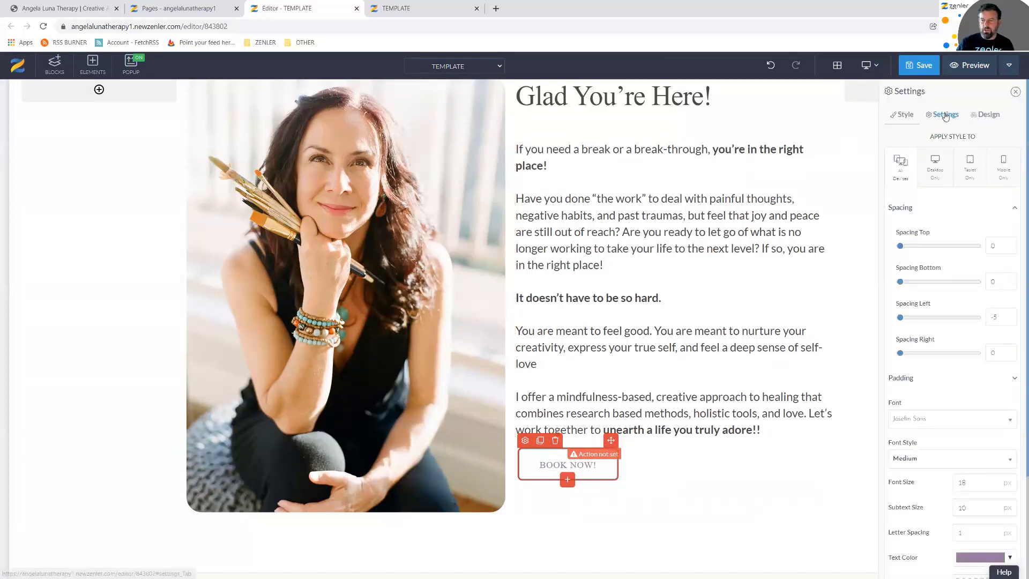
{"action": "left_click", "coordinate": [945, 116]}
{"action": "left_click_drag", "start_coordinate": [1007, 142], "coordinate": [947, 142]}
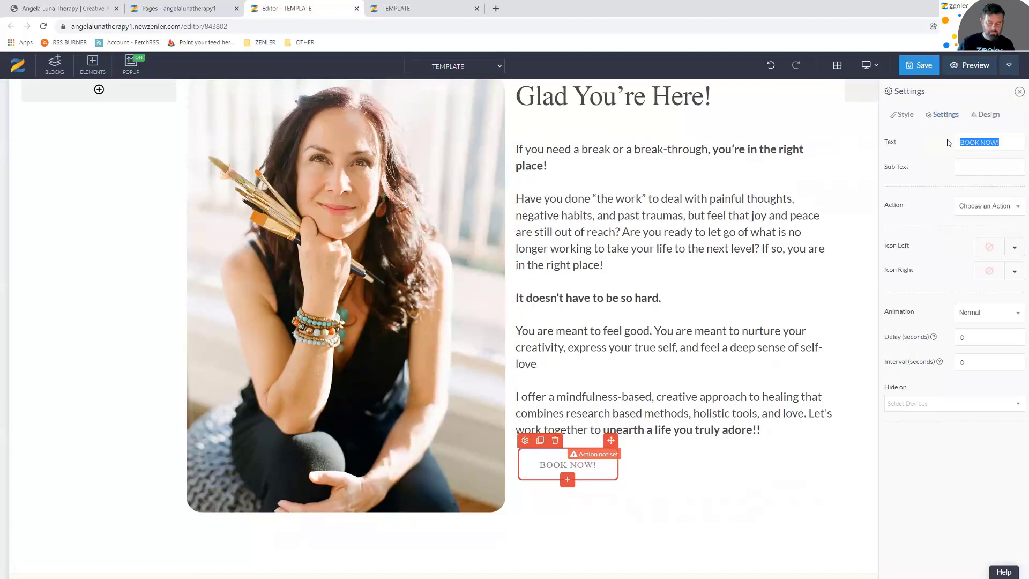
{"action": "type", "text": "LEARN MO"}
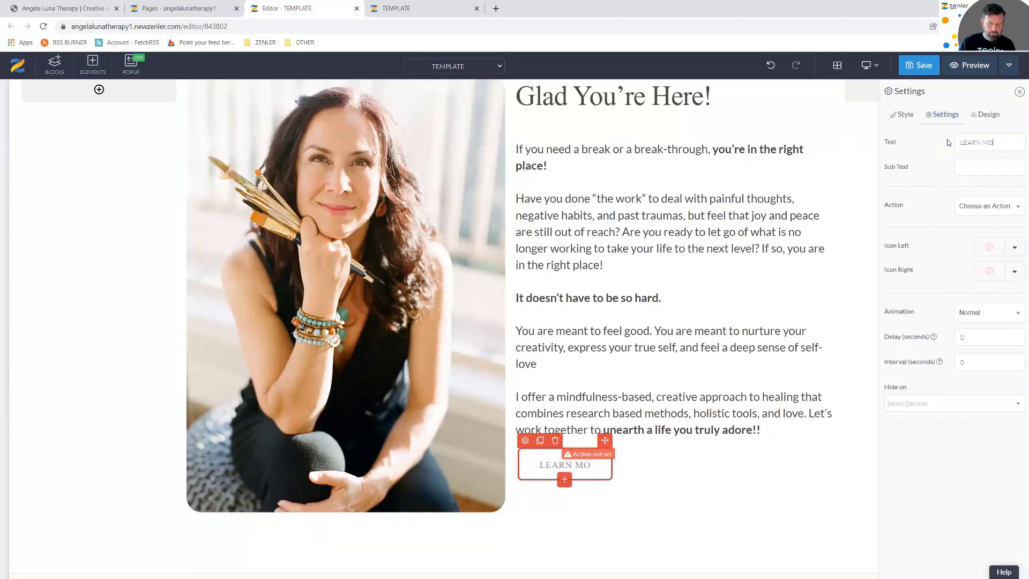
{"action": "type", "text": "RE"}
{"action": "left_click", "coordinate": [919, 65]}
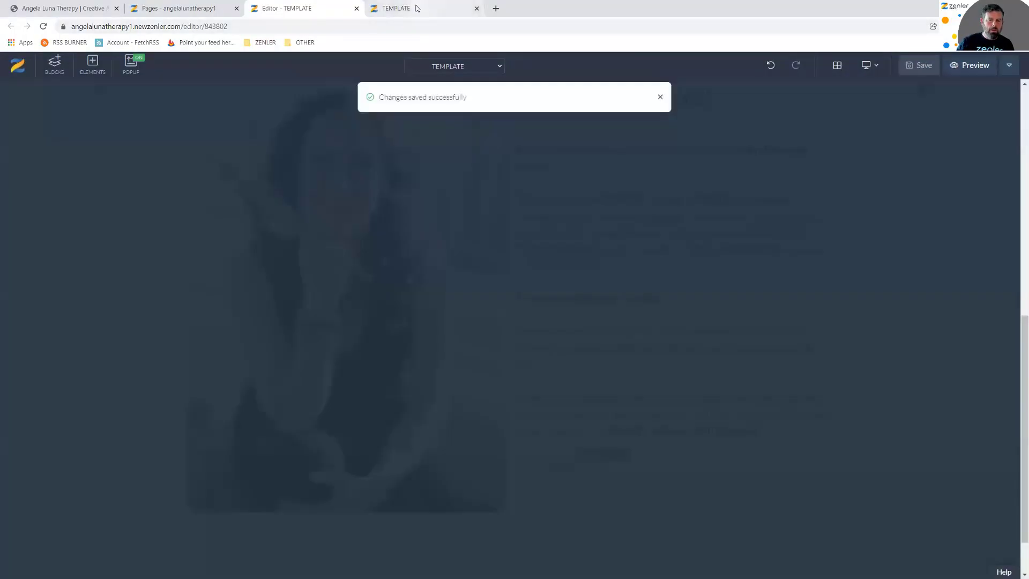
Reload the TEMPLATE preview and compare the LEARN MORE button and its surrounding spacing with the original website
{"action": "left_click", "coordinate": [461, 8]}
{"action": "left_click", "coordinate": [43, 27]}
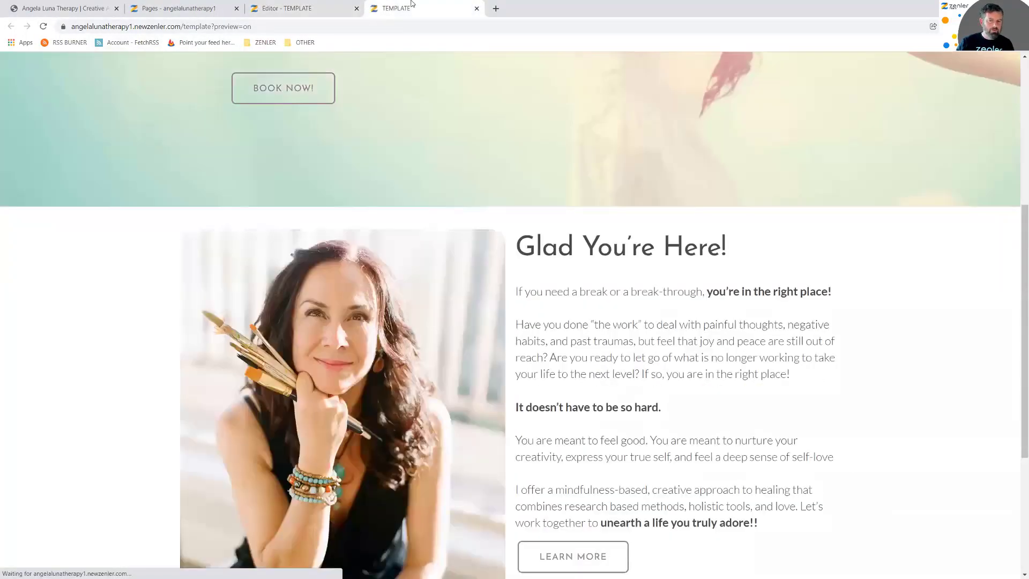
{"action": "left_click_drag", "start_coordinate": [253, 27], "coordinate": [236, 26]}
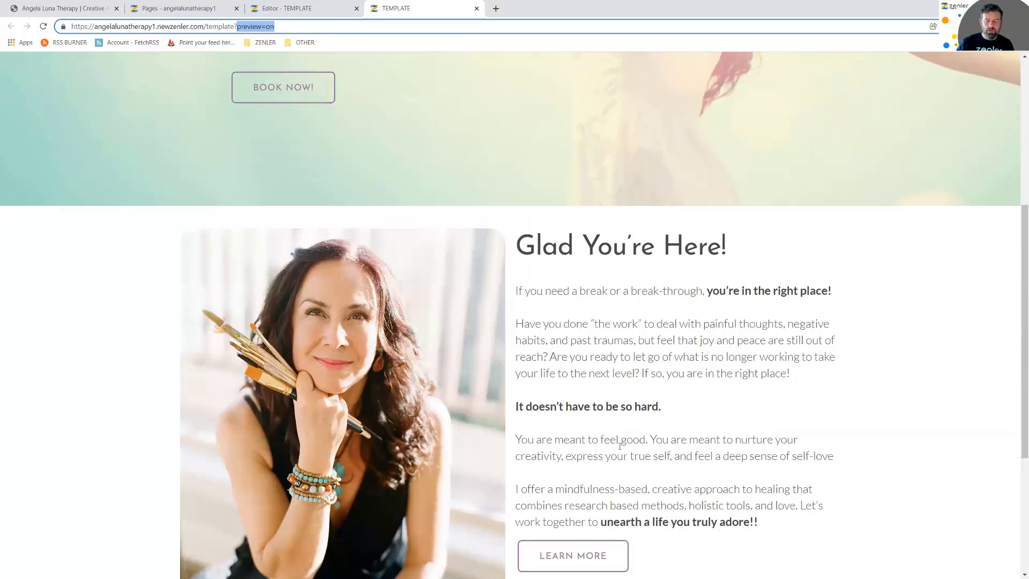
{"action": "scroll", "coordinate": [538, 421], "scroll_direction": "down", "scroll_amount": 2}
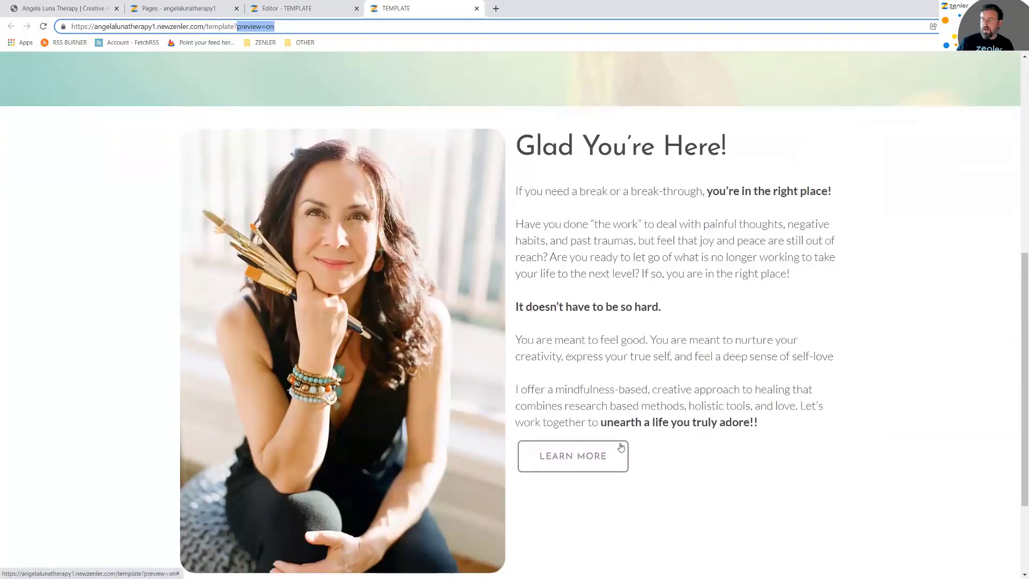
{"action": "left_click", "coordinate": [89, 11]}
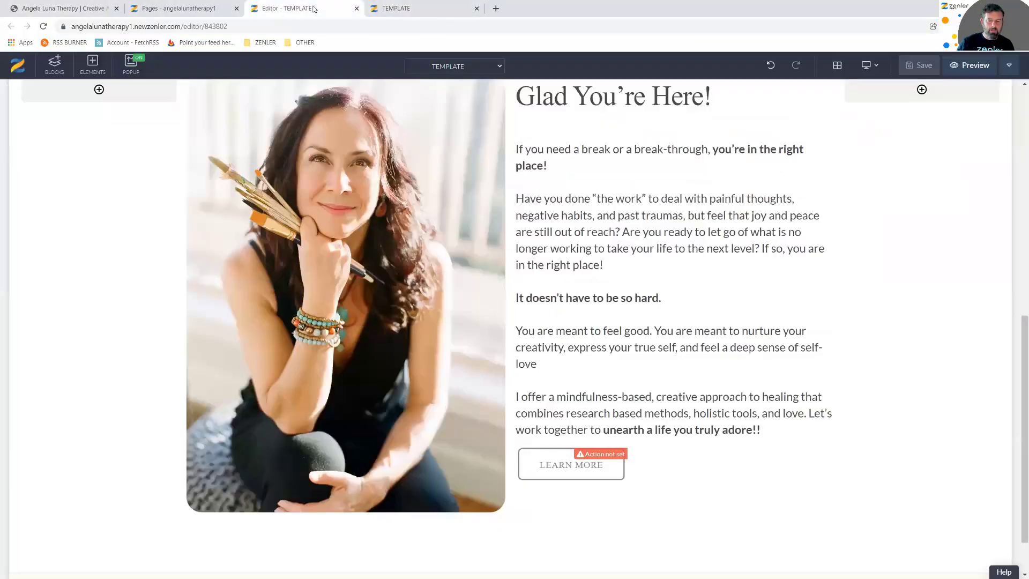
Delete the empty form container between the "Glad You're Here!" heading and the body text in the editor
{"action": "left_click", "coordinate": [300, 9]}
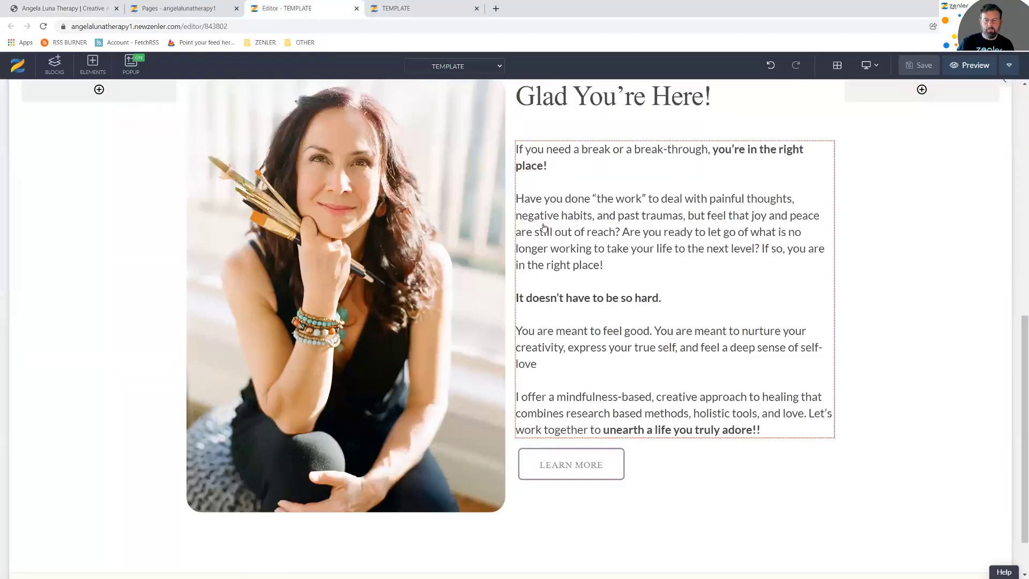
{"action": "scroll", "coordinate": [544, 228], "scroll_direction": "up", "scroll_amount": 3}
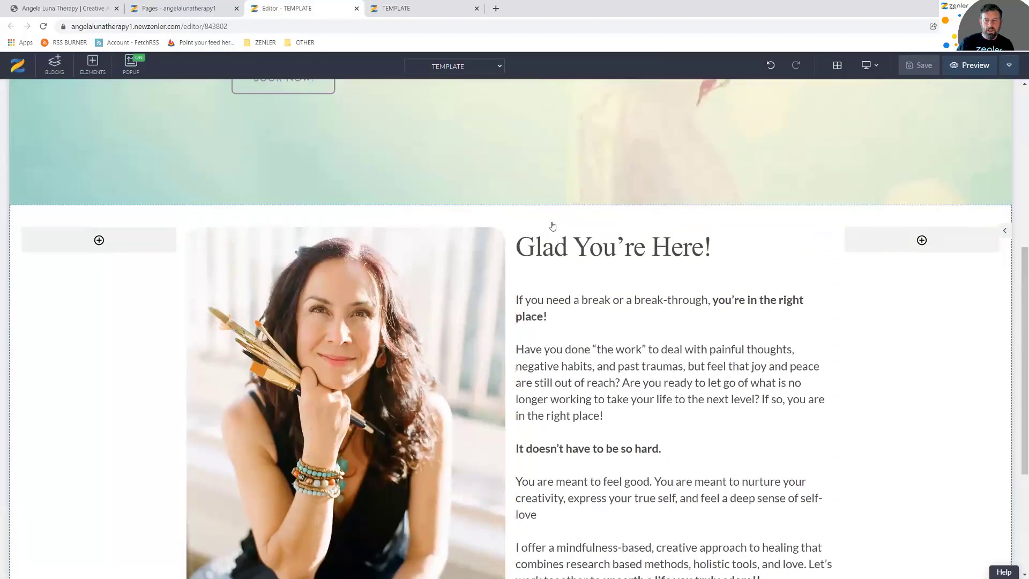
{"action": "left_click", "coordinate": [539, 278]}
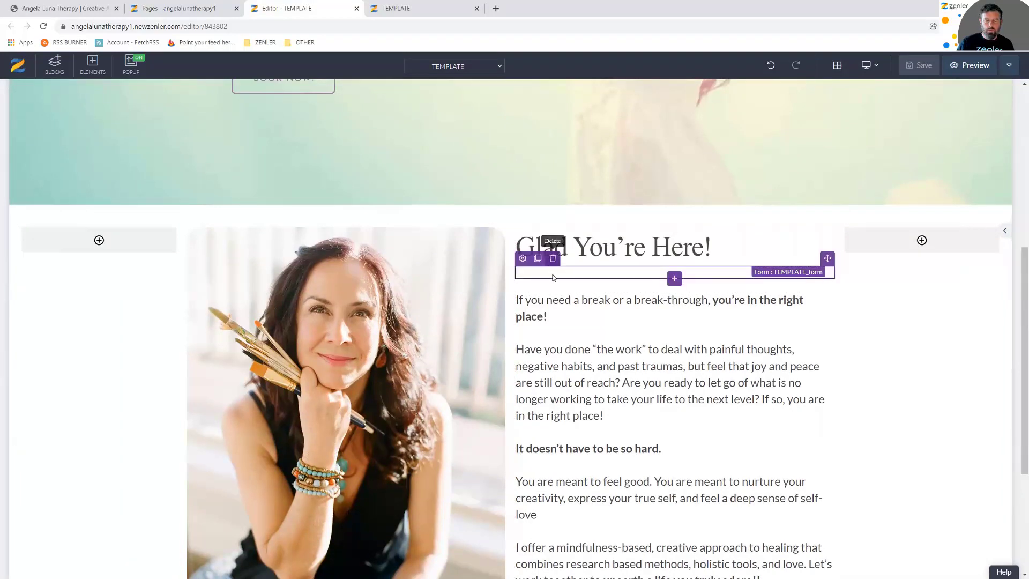
{"action": "left_click", "coordinate": [552, 258]}
{"action": "left_click", "coordinate": [534, 175]}
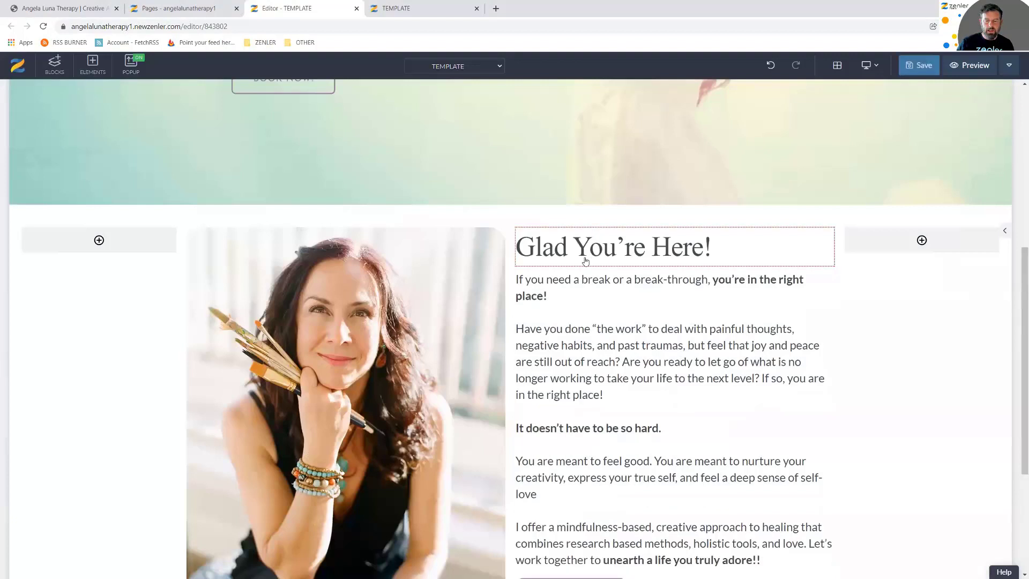
Set the bottom spacing of the body text block above the LEARN MORE button to 33
{"action": "scroll", "coordinate": [542, 310], "scroll_direction": "down", "scroll_amount": 4}
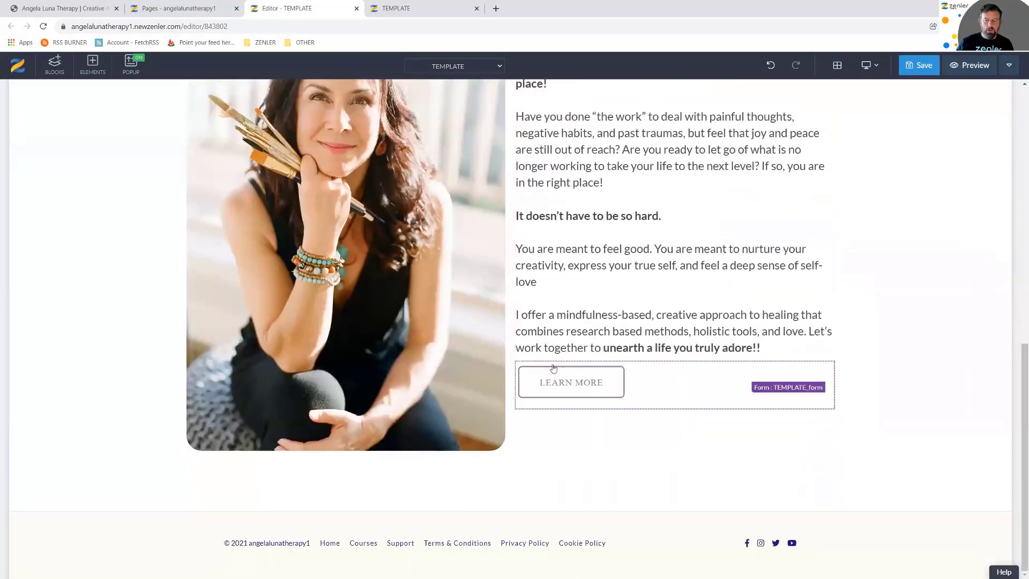
{"action": "left_click", "coordinate": [533, 315]}
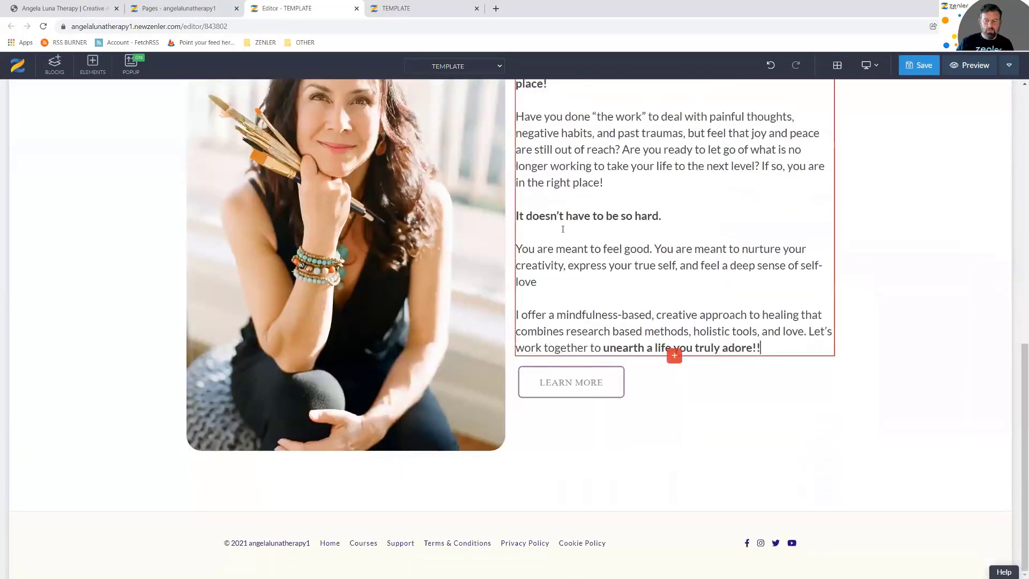
{"action": "scroll", "coordinate": [562, 229], "scroll_direction": "up", "scroll_amount": 4}
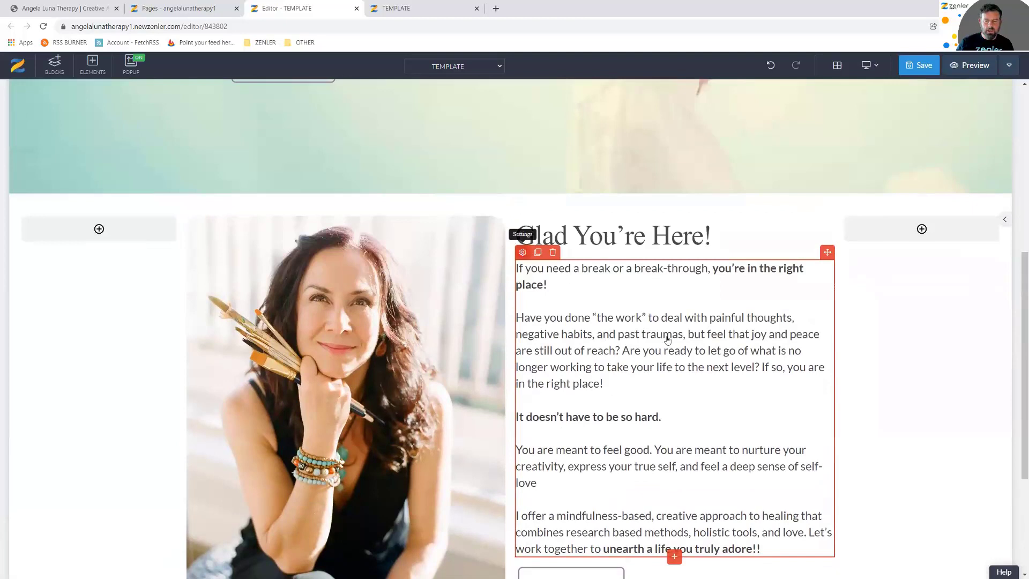
{"action": "left_click", "coordinate": [523, 252]}
{"action": "left_click_drag", "start_coordinate": [909, 284], "coordinate": [925, 284]}
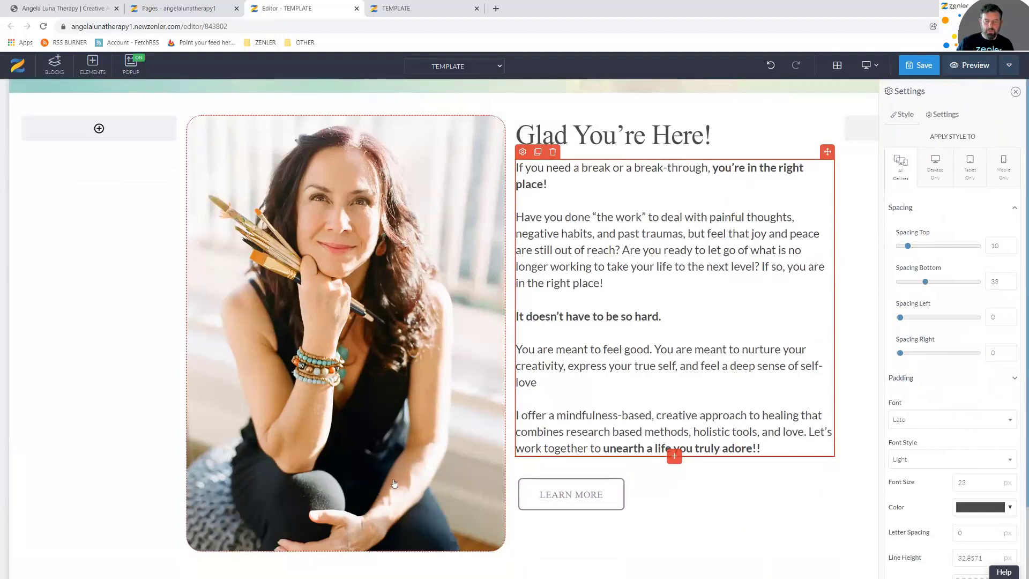
Shrink the portrait photo proportionally until its lower edge lines up with the LEARN MORE button's lower edge, and save the page
{"action": "left_click", "coordinate": [490, 528]}
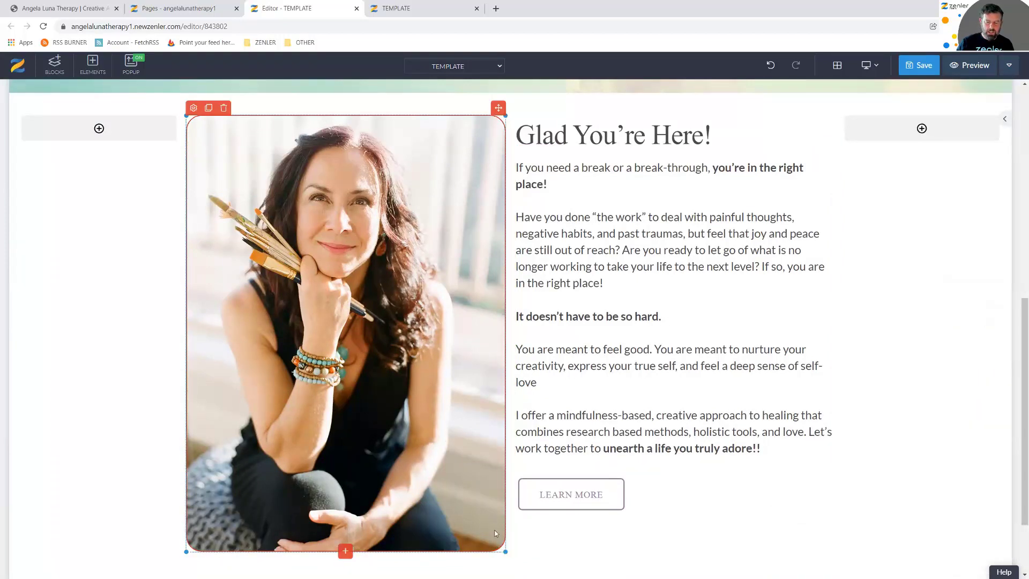
{"action": "left_click_drag", "start_coordinate": [505, 551], "coordinate": [493, 533]}
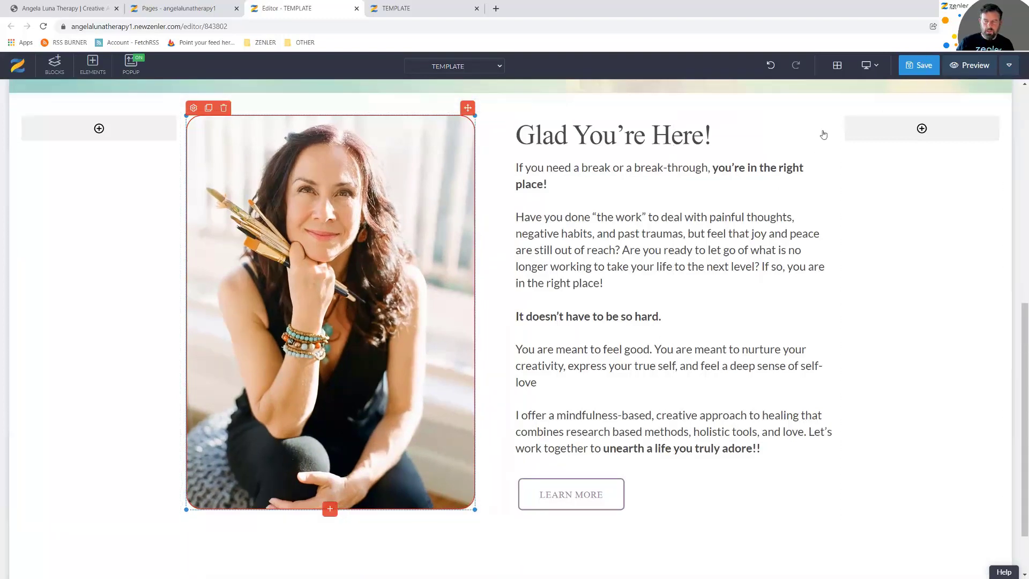
{"action": "left_click", "coordinate": [922, 66]}
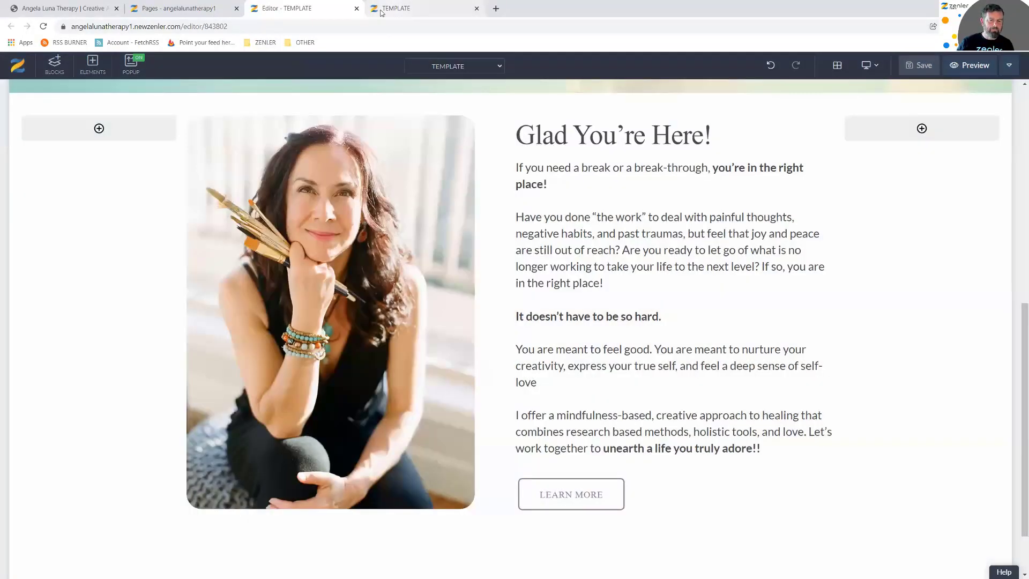
Reload the TEMPLATE preview and compare the portrait size and button spacing with the original website's section
{"action": "left_click", "coordinate": [396, 9]}
{"action": "key", "text": "F5"}
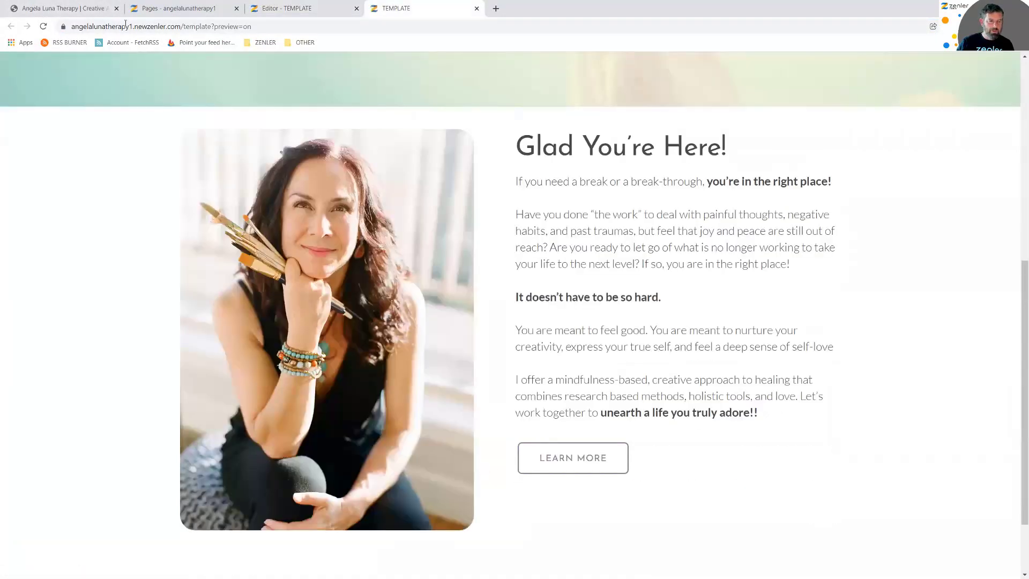
{"action": "left_click", "coordinate": [84, 8]}
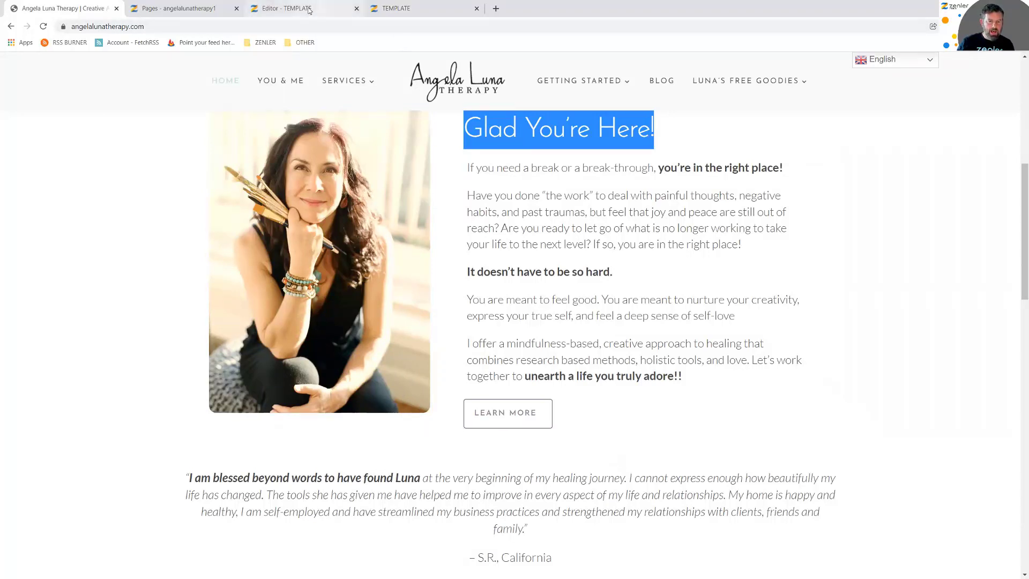
{"action": "left_click", "coordinate": [337, 9]}
{"action": "left_click", "coordinate": [421, 11]}
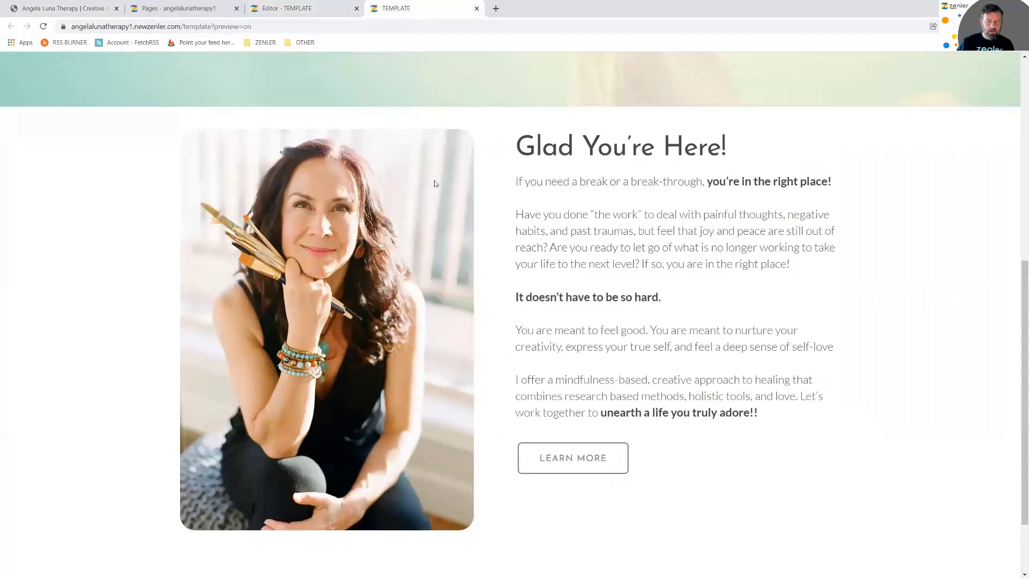
Shrink the portrait photo further in the editor, to about the height of the last body text line, and save the page
{"action": "left_click", "coordinate": [281, 5]}
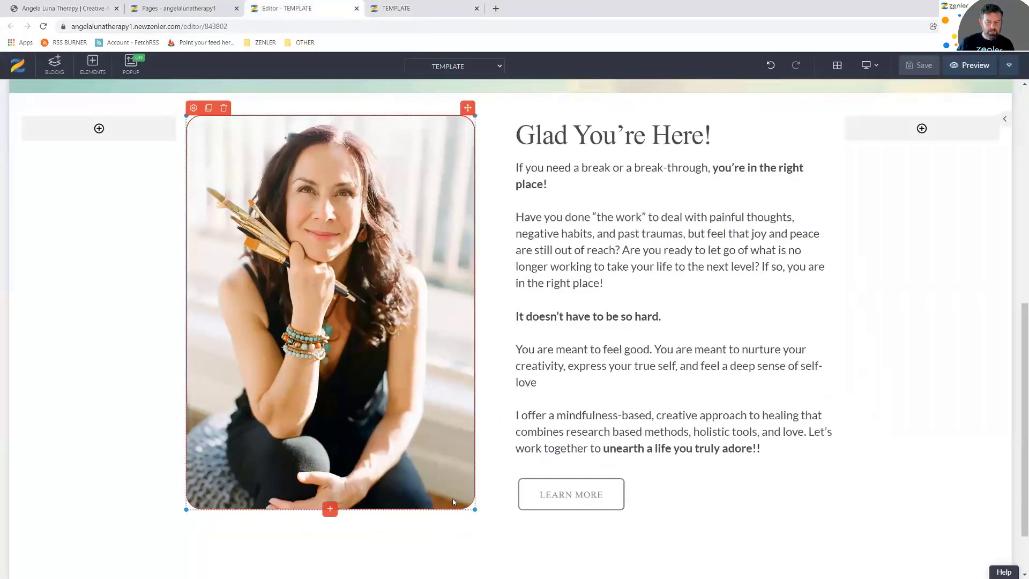
{"action": "left_click_drag", "start_coordinate": [471, 506], "coordinate": [439, 459]}
{"action": "left_click", "coordinate": [918, 65]}
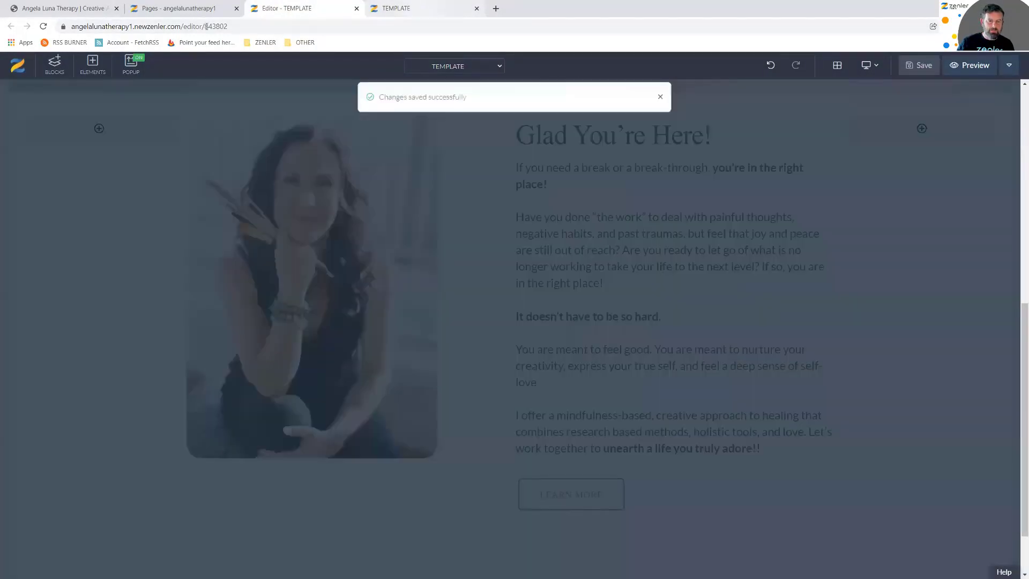
Reload the TEMPLATE preview to check the smaller portrait beside the text, and return to the editor
{"action": "left_click", "coordinate": [422, 9]}
{"action": "left_click", "coordinate": [45, 27]}
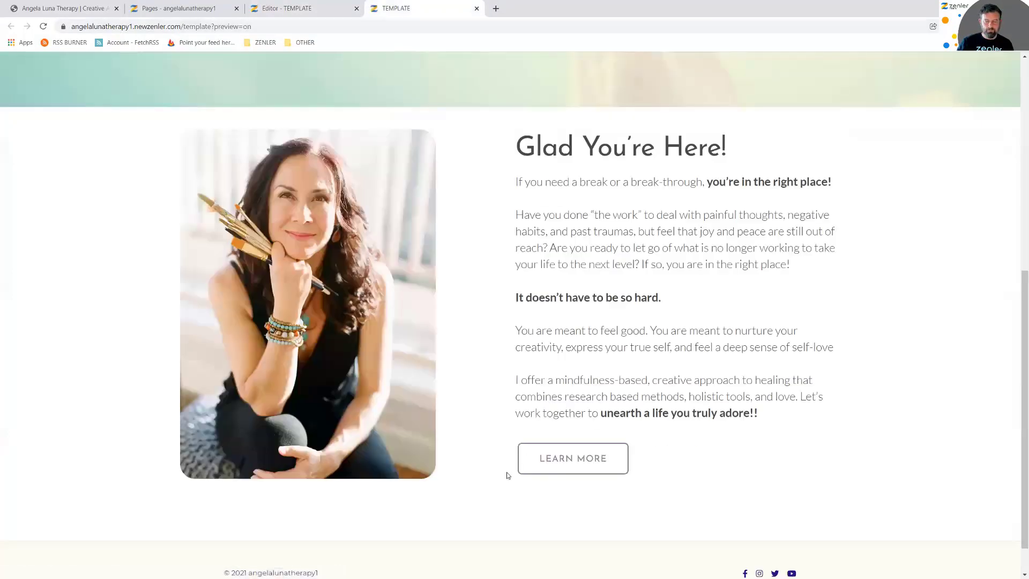
{"action": "left_click", "coordinate": [308, 10]}
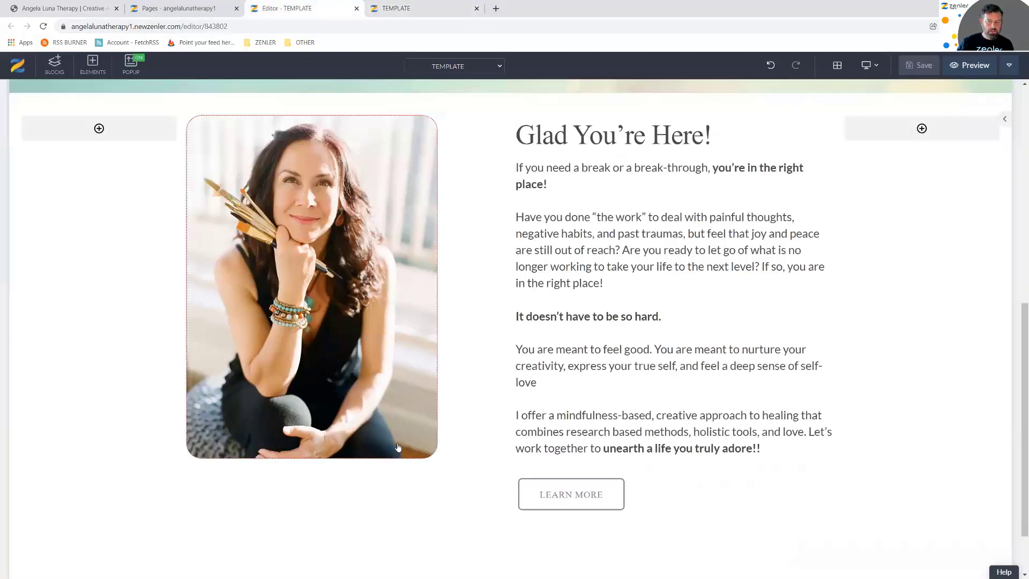
Shrink the portrait photo slightly, save the page, and check the new size in the reloaded TEMPLATE preview
{"action": "left_click_drag", "start_coordinate": [437, 459], "coordinate": [435, 457]}
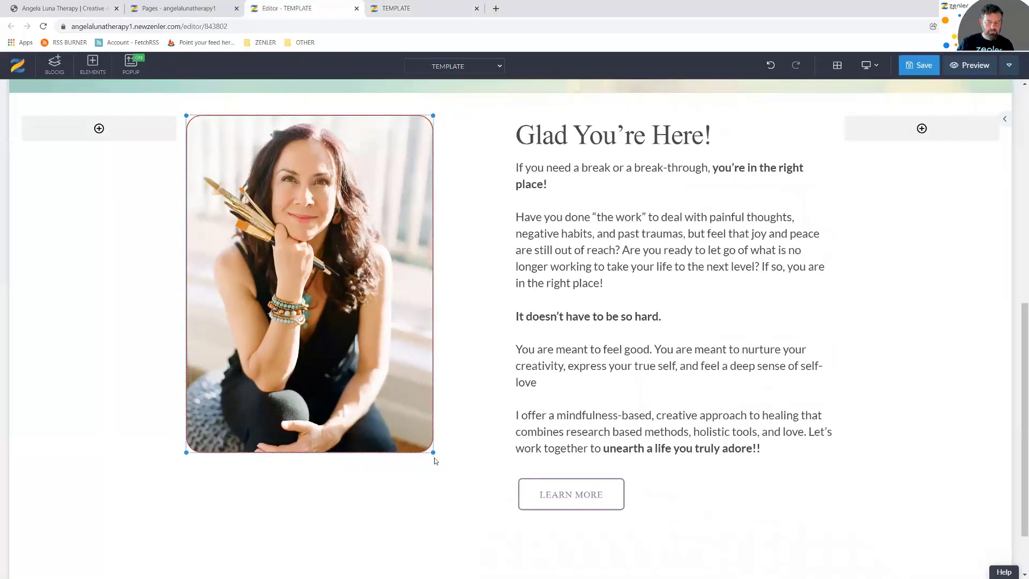
{"action": "left_click", "coordinate": [919, 65]}
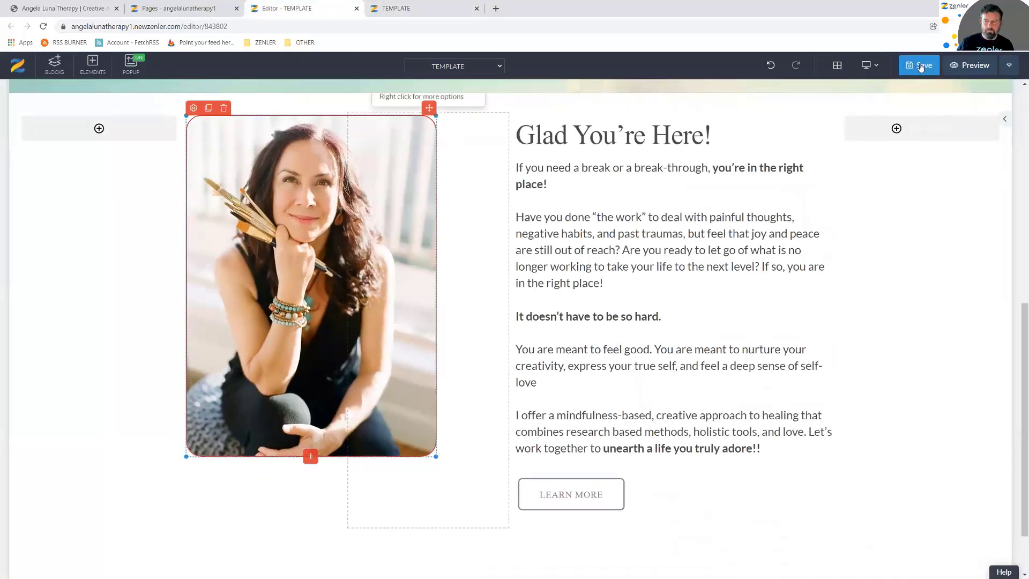
{"action": "left_click", "coordinate": [418, 8]}
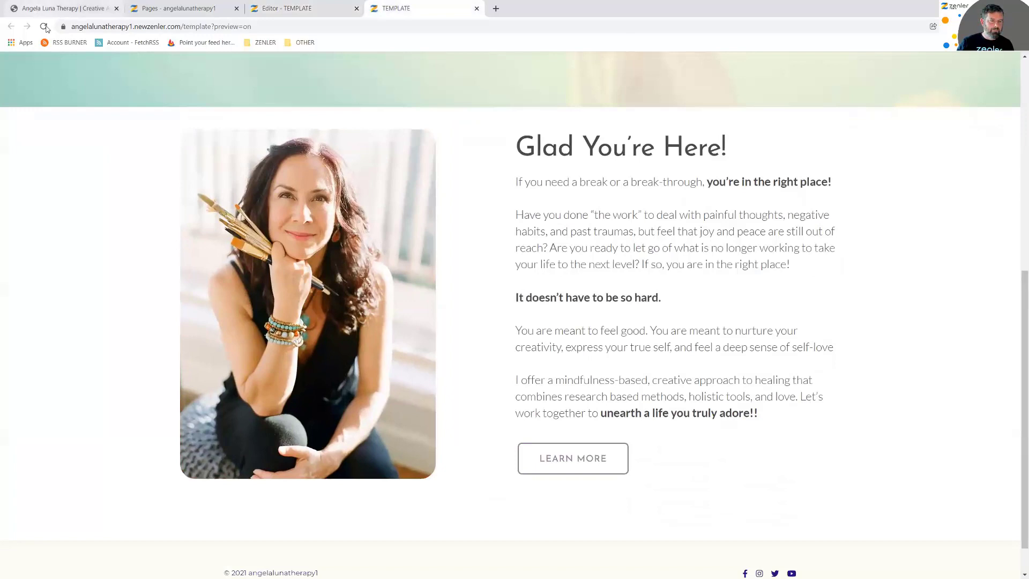
{"action": "left_click", "coordinate": [44, 26]}
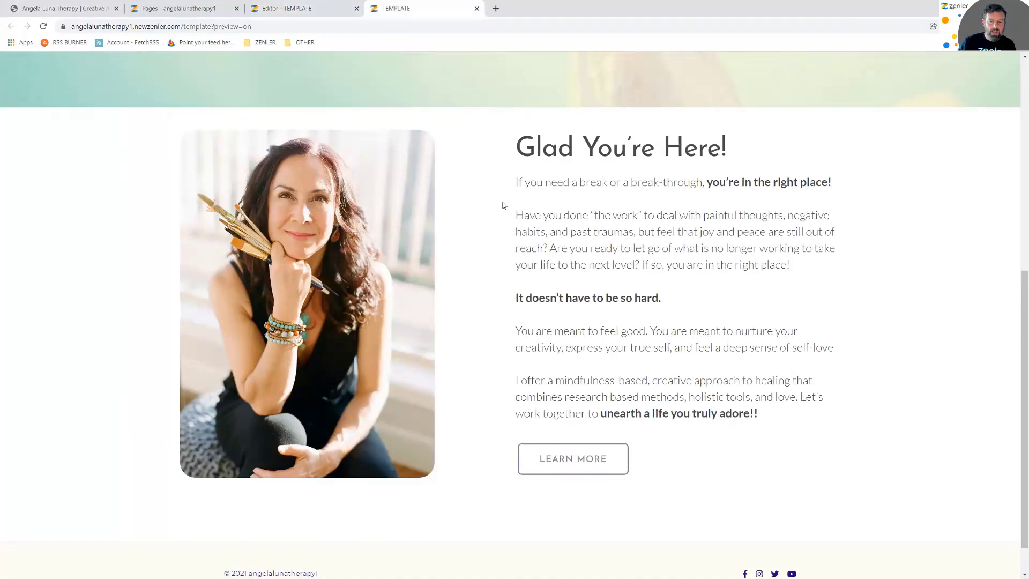
{"action": "left_click", "coordinate": [306, 9]}
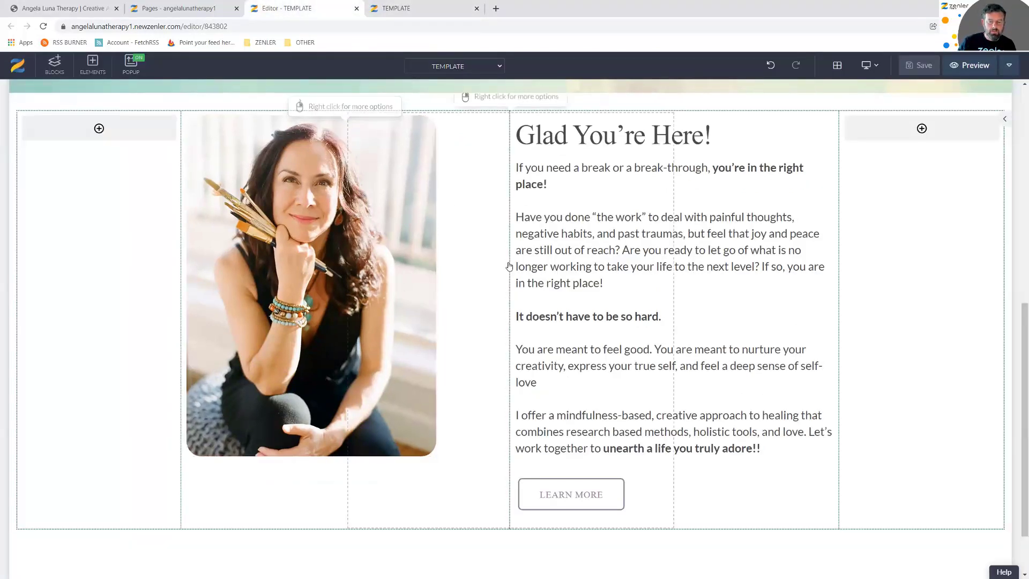
Set the portrait photo's alignment to Center within its column and save the page
{"action": "left_click", "coordinate": [509, 295]}
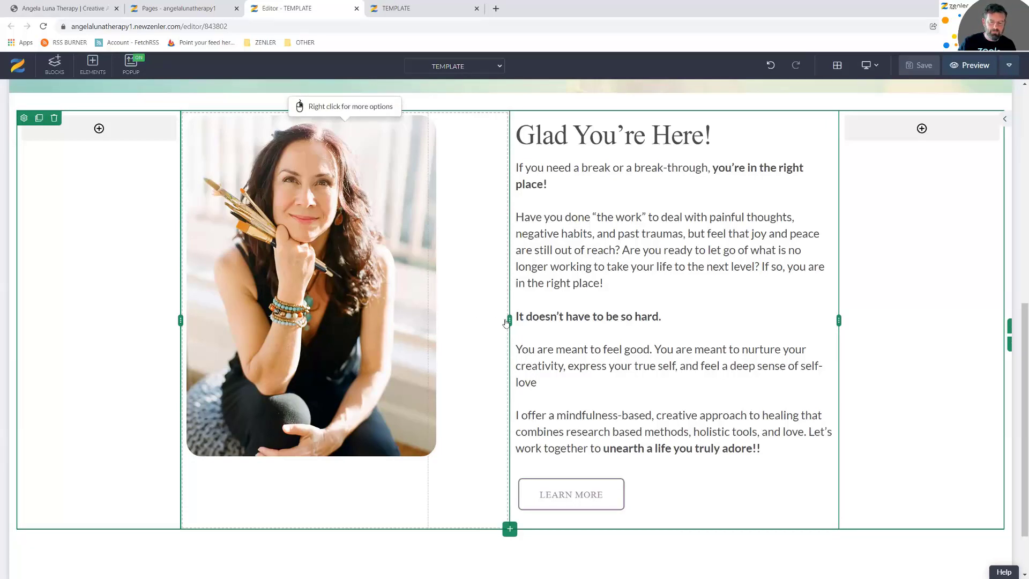
{"action": "left_click", "coordinate": [334, 227]}
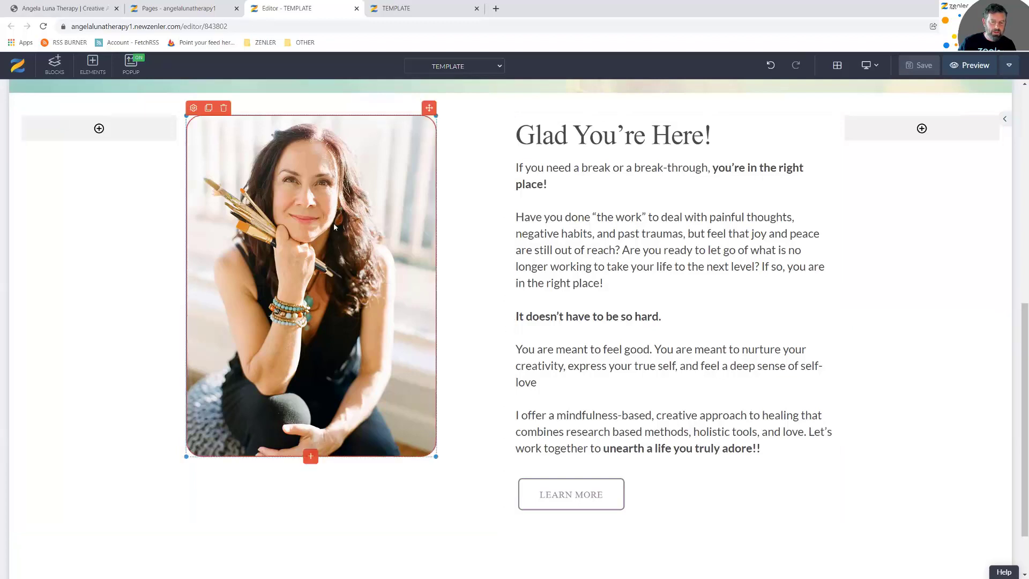
{"action": "left_click", "coordinate": [193, 108]}
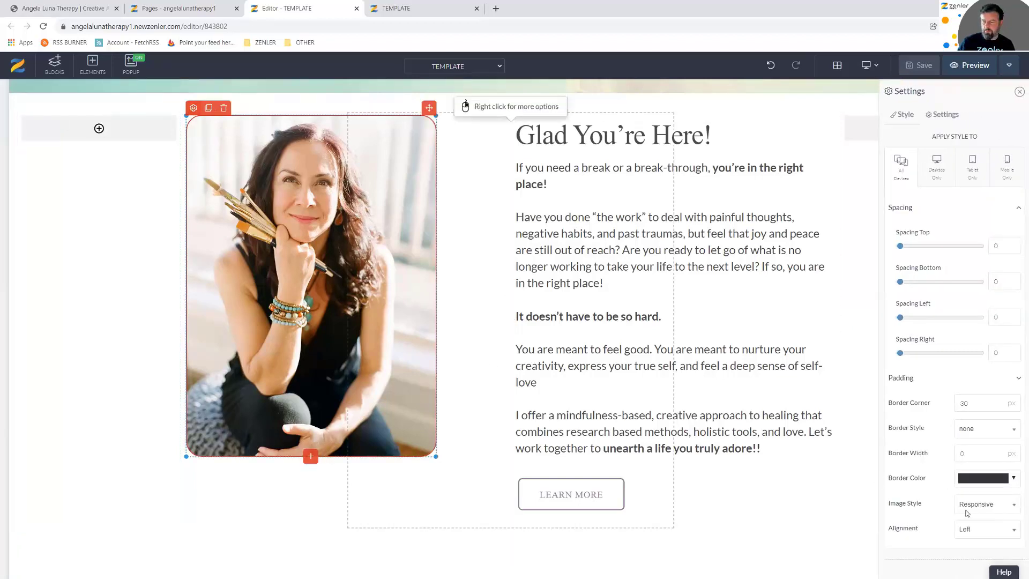
{"action": "left_click", "coordinate": [972, 536]}
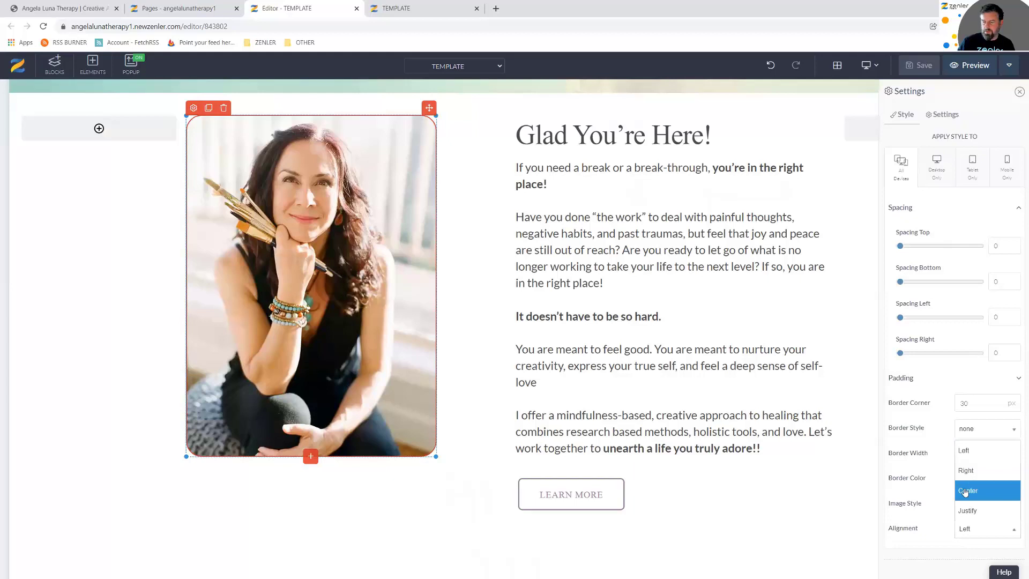
{"action": "left_click", "coordinate": [965, 490]}
{"action": "left_click", "coordinate": [918, 64]}
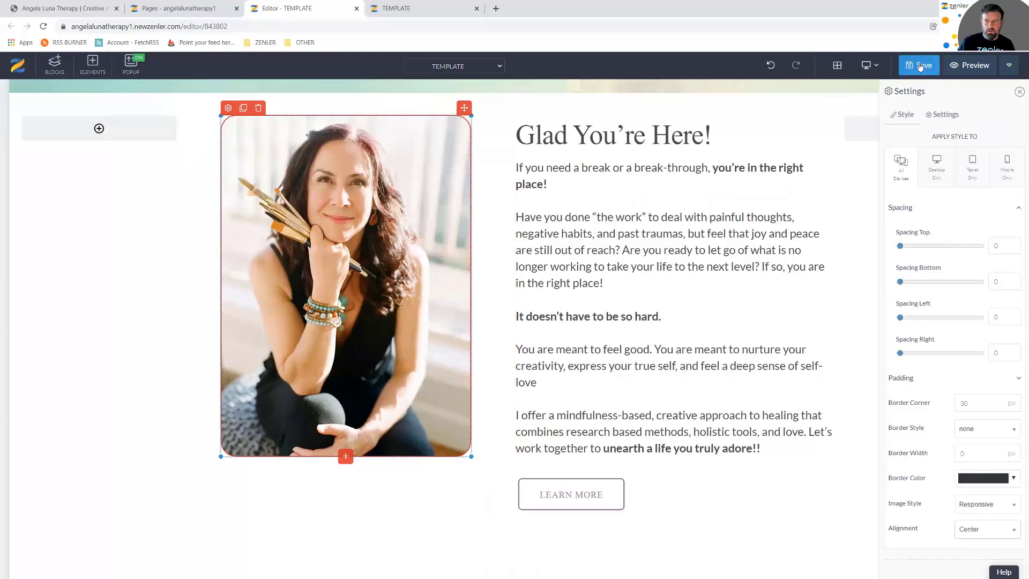
Check the centred portrait in the reloaded TEMPLATE preview, and view the testimonial below the matching section on the original website
{"action": "left_click", "coordinate": [393, 9]}
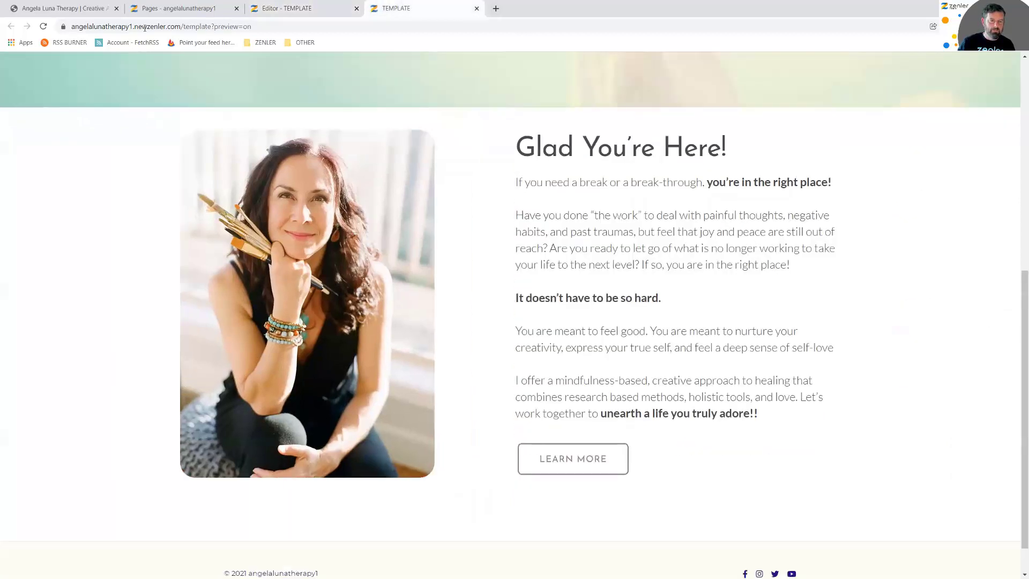
{"action": "left_click", "coordinate": [44, 27]}
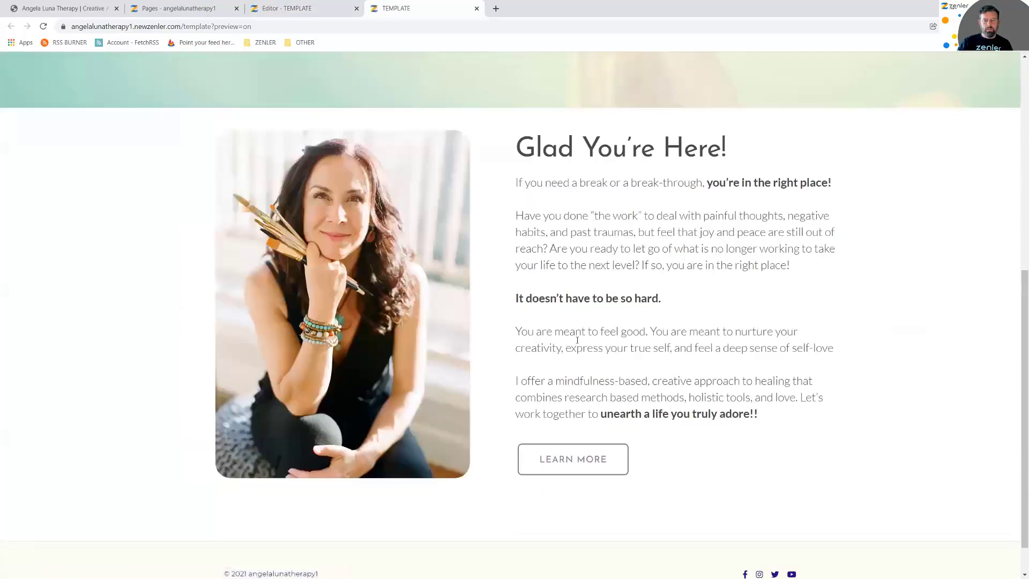
{"action": "scroll", "coordinate": [579, 334], "scroll_direction": "up", "scroll_amount": 5}
{"action": "scroll", "coordinate": [579, 334], "scroll_direction": "down", "scroll_amount": 5}
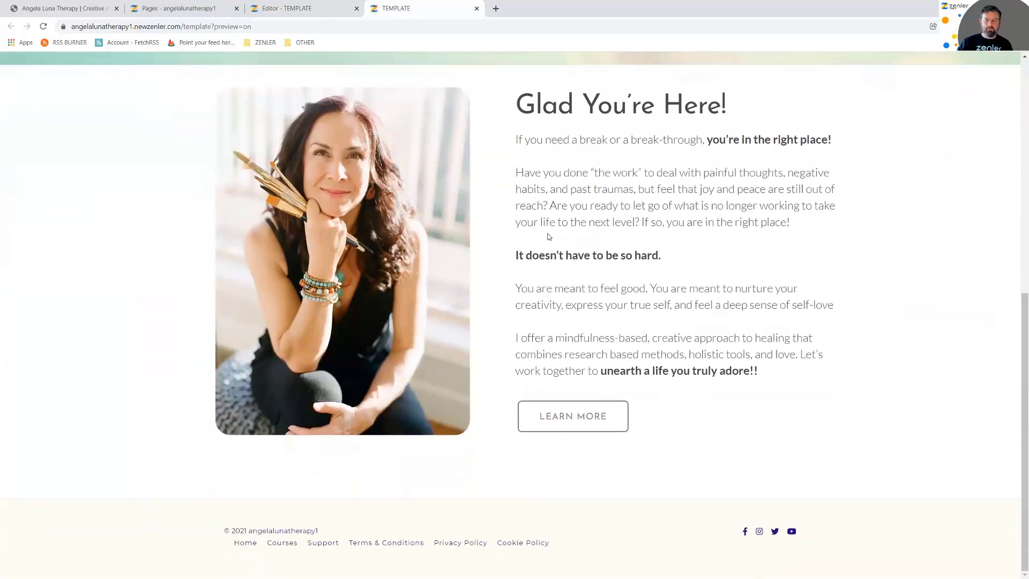
{"action": "left_click", "coordinate": [81, 8]}
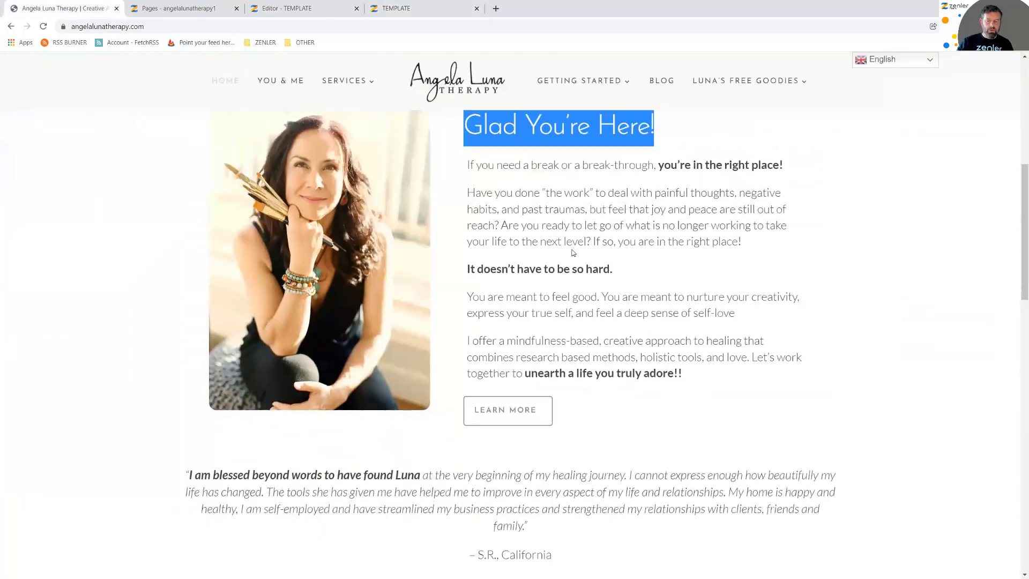
{"action": "scroll", "coordinate": [573, 253], "scroll_direction": "down", "scroll_amount": 3}
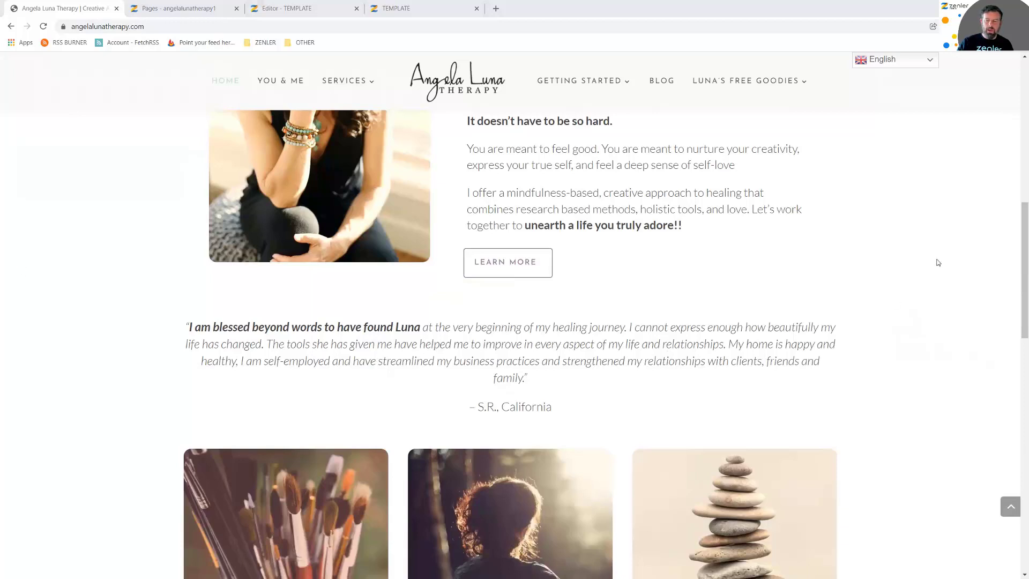
Clone the "Glad You're Here!" row in the editor and delete the portrait photo from the lower copy
{"action": "left_click", "coordinate": [310, 9]}
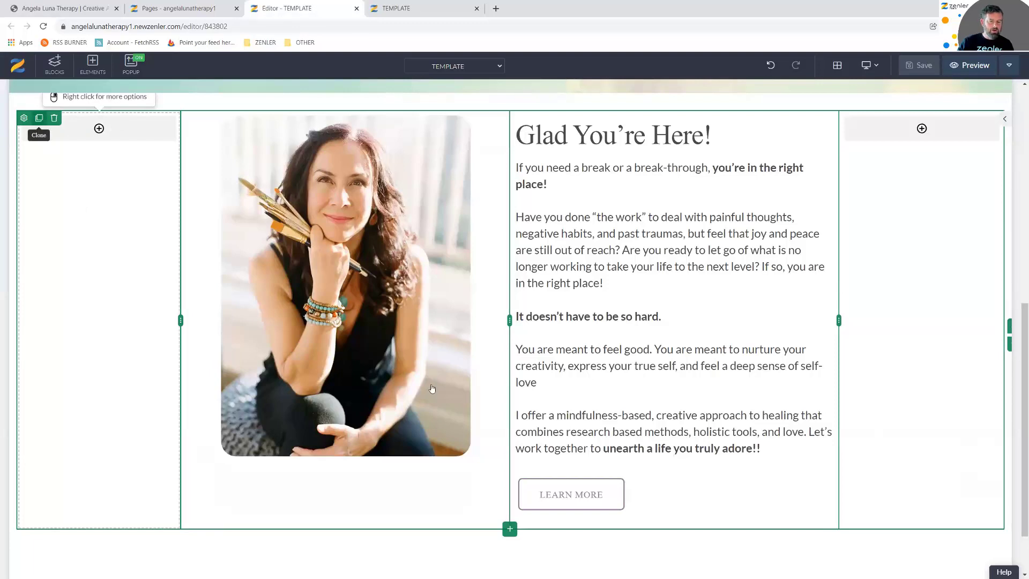
{"action": "scroll", "coordinate": [546, 380], "scroll_direction": "down", "scroll_amount": 5}
{"action": "scroll", "coordinate": [546, 380], "scroll_direction": "down", "scroll_amount": 3}
{"action": "left_click", "coordinate": [449, 338]}
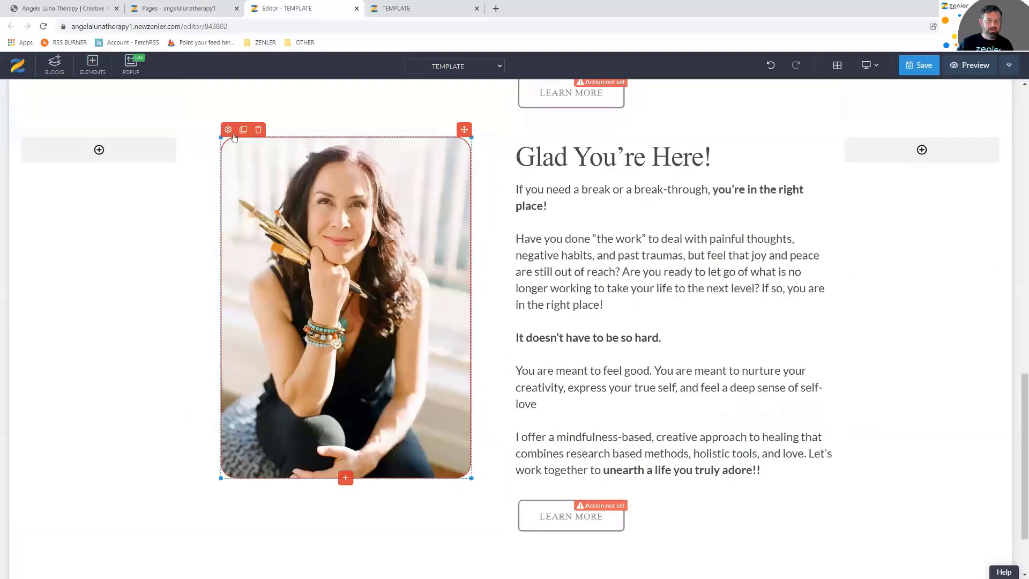
{"action": "left_click", "coordinate": [258, 130]}
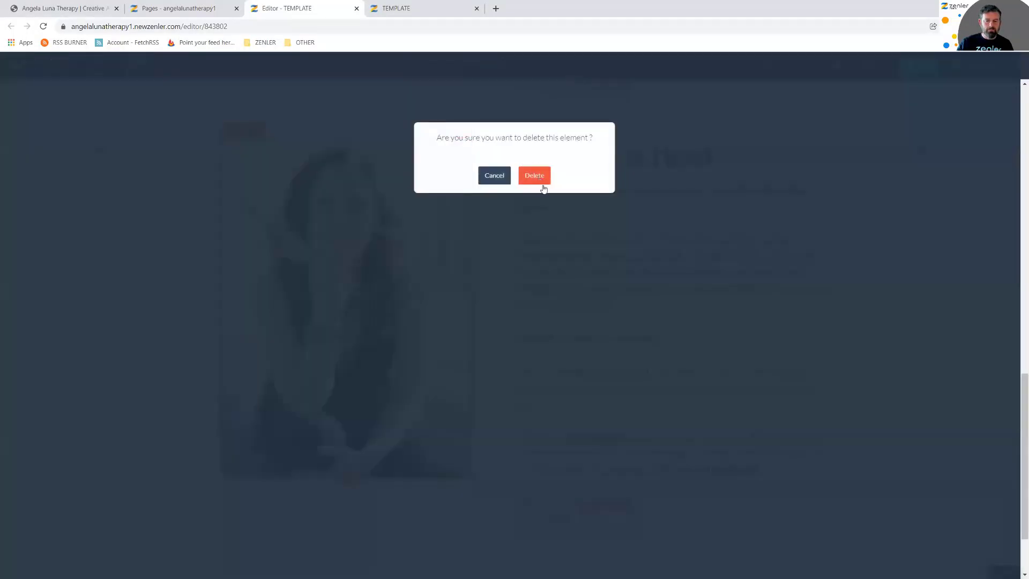
{"action": "left_click", "coordinate": [540, 182]}
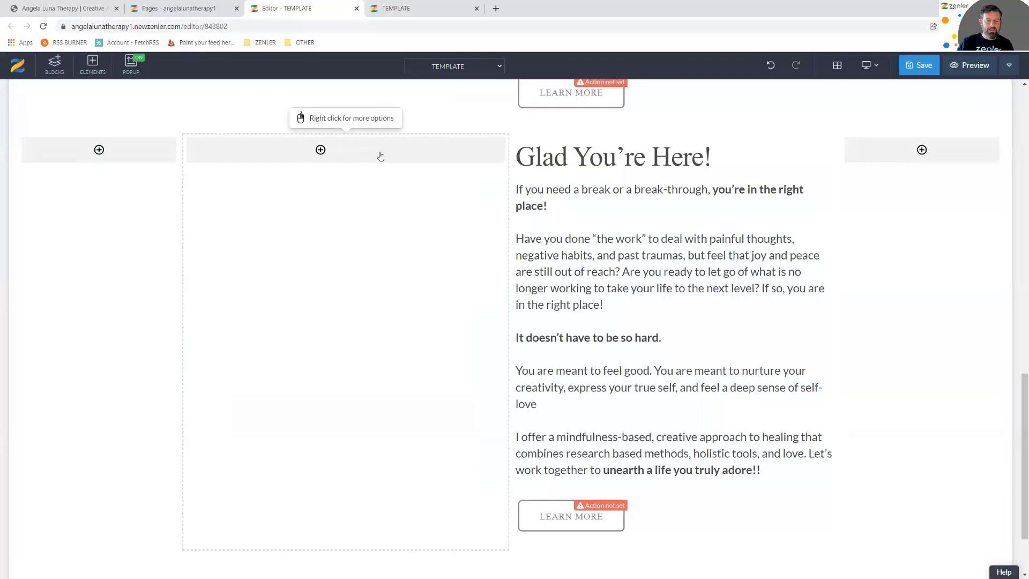
Delete the copied row's empty photo column and widen its text column on both sides to span the photo and text columns above
{"action": "right_click", "coordinate": [380, 156]}
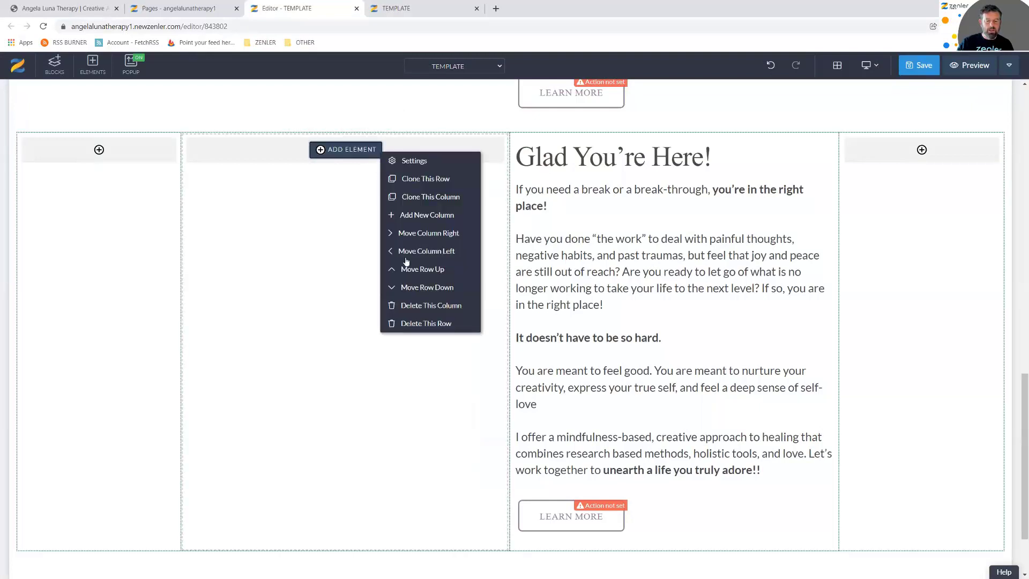
{"action": "left_click", "coordinate": [415, 305]}
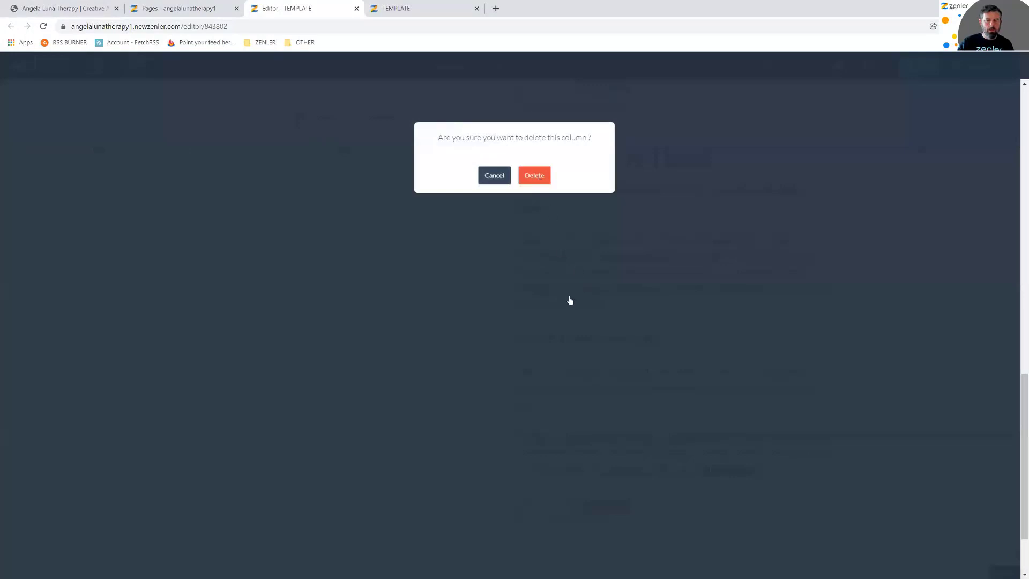
{"action": "left_click", "coordinate": [567, 295]}
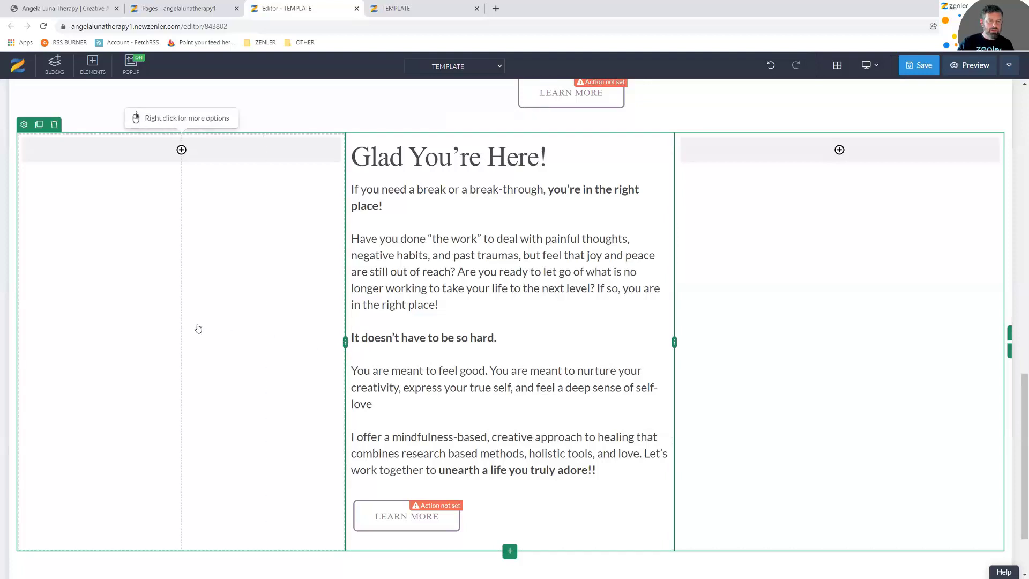
{"action": "scroll", "coordinate": [472, 300], "scroll_direction": "up", "scroll_amount": 5}
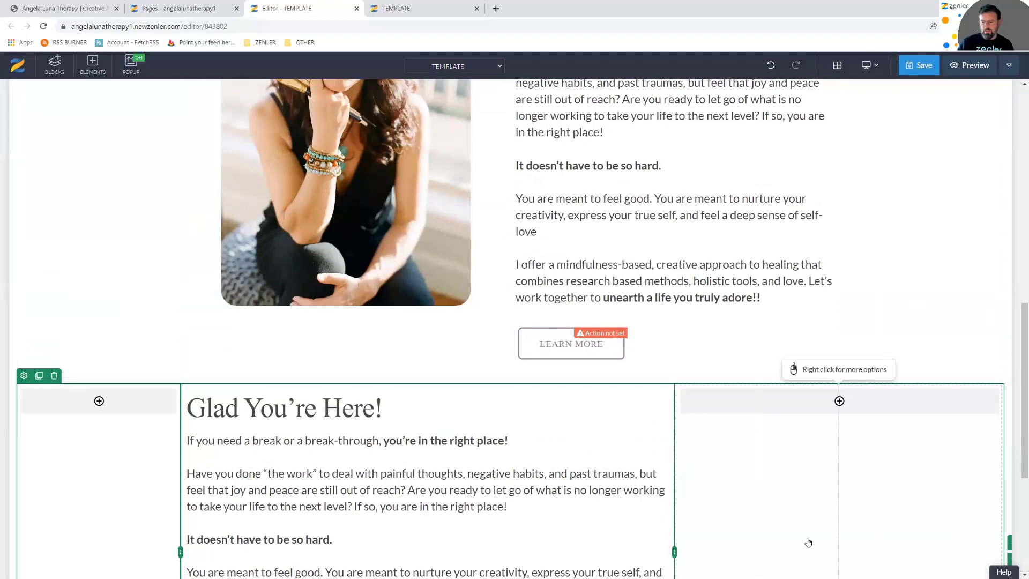
{"action": "left_click_drag", "start_coordinate": [808, 542], "coordinate": [798, 528]}
{"action": "scroll", "coordinate": [740, 448], "scroll_direction": "down", "scroll_amount": 3}
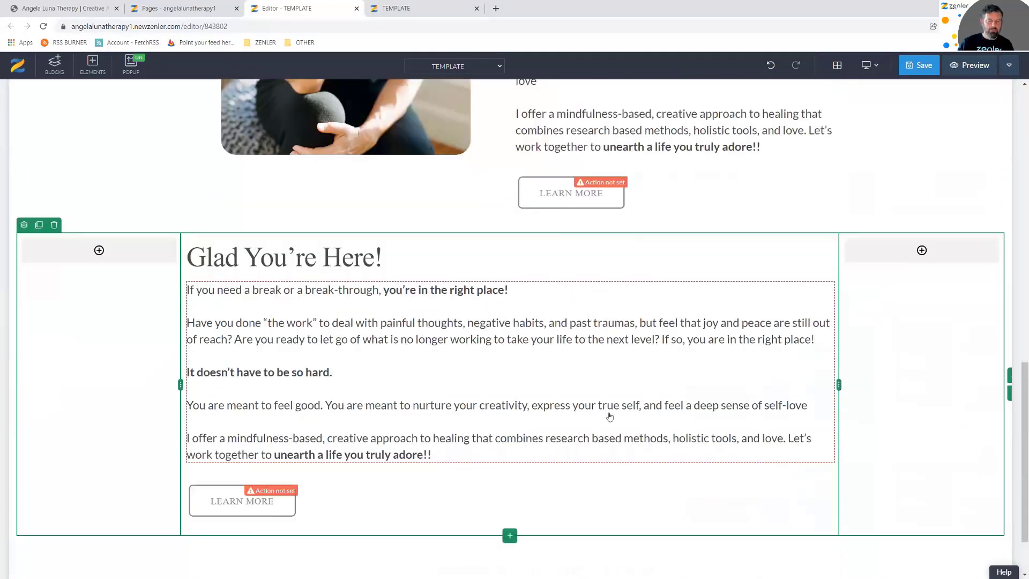
Delete the "Glad You're Here!" heading and the LEARN MORE button from the copied row, keeping only the body text
{"action": "left_click", "coordinate": [239, 252]}
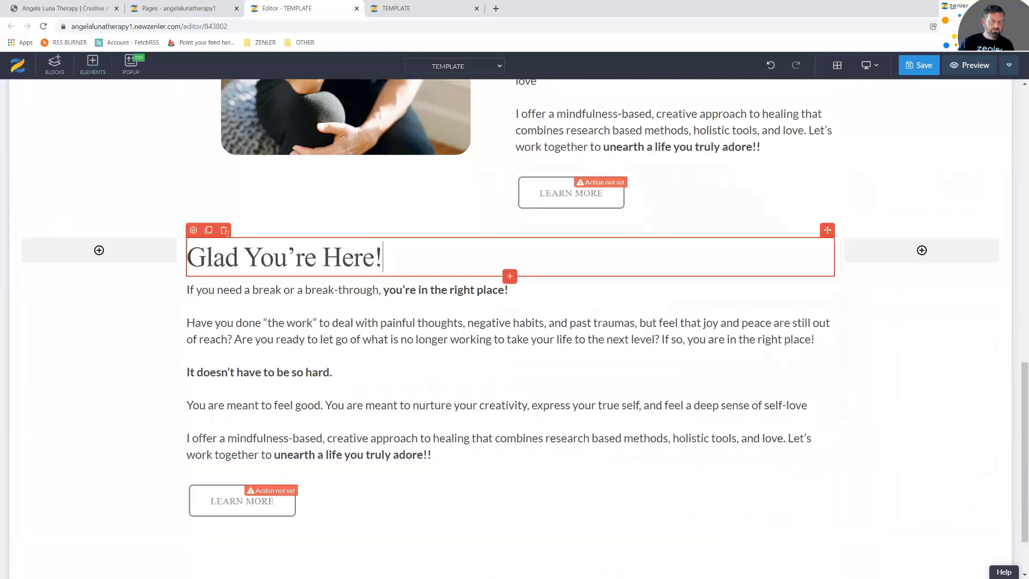
{"action": "key", "text": "Delete"}
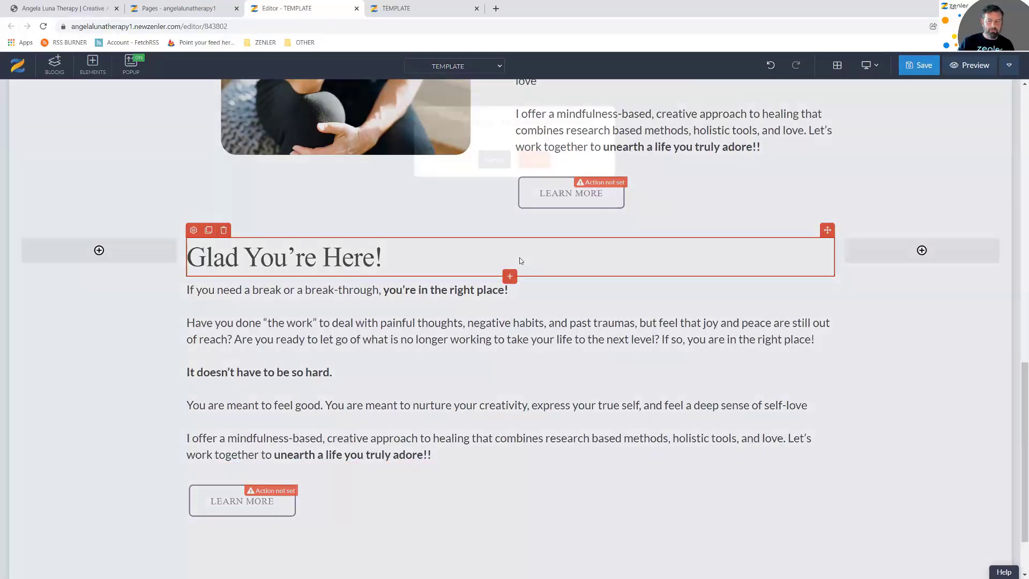
{"action": "left_click", "coordinate": [535, 176]}
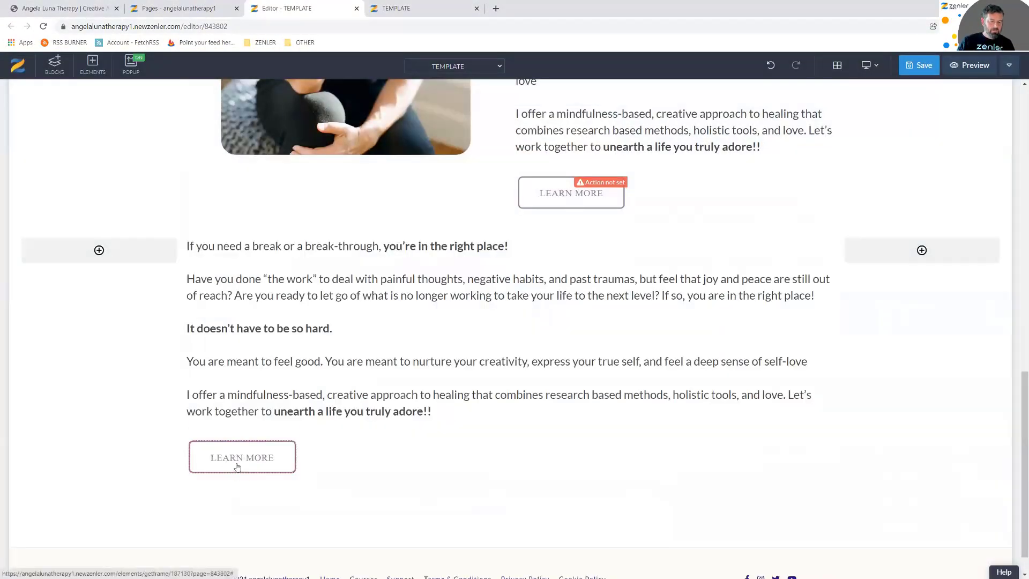
{"action": "left_click", "coordinate": [235, 462]}
{"action": "left_click", "coordinate": [226, 433]}
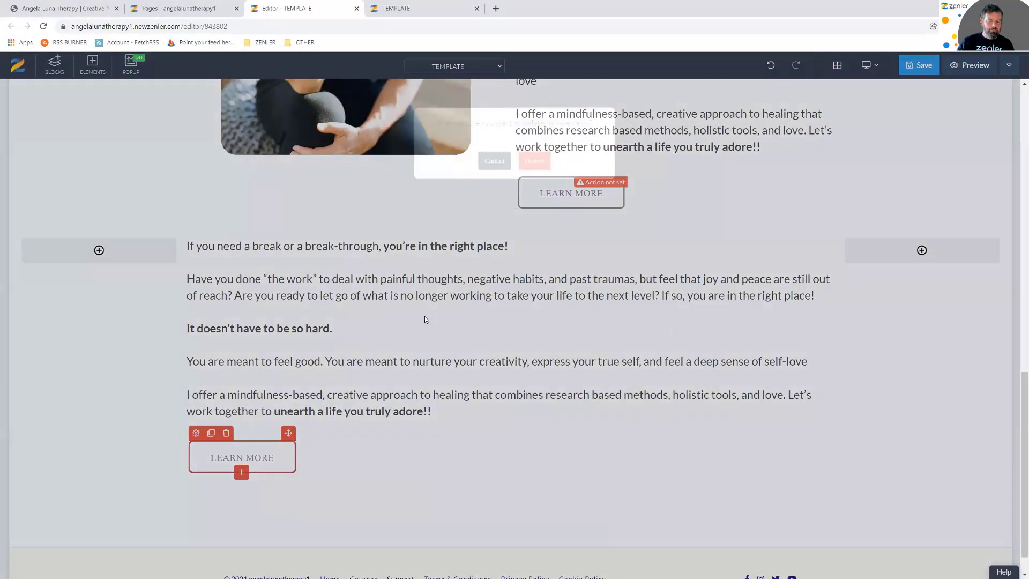
Switch to the original website and inspect the testimonial quote with DevTools, activating its element picker
{"action": "left_click", "coordinate": [101, 15]}
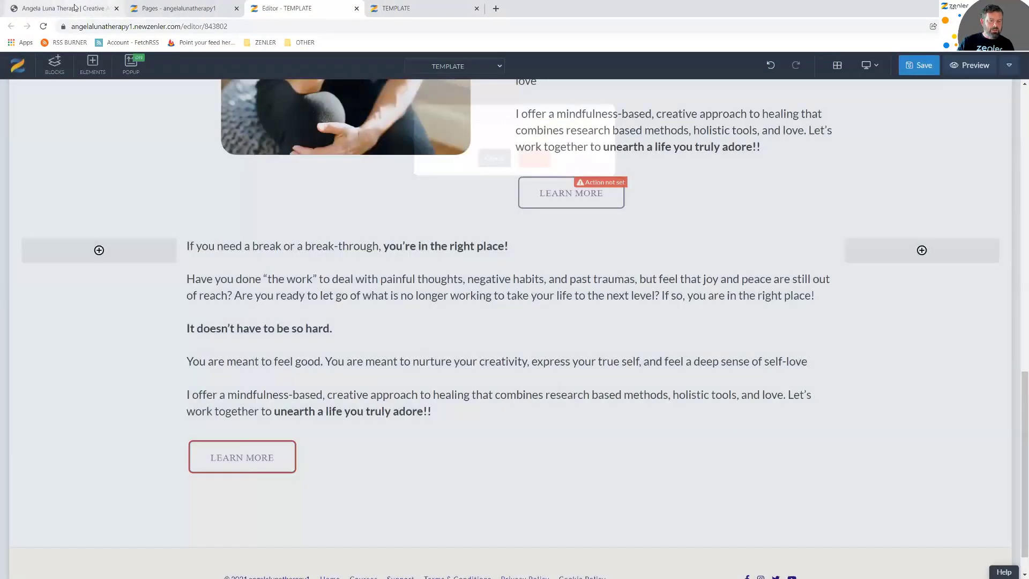
{"action": "right_click", "coordinate": [608, 328]}
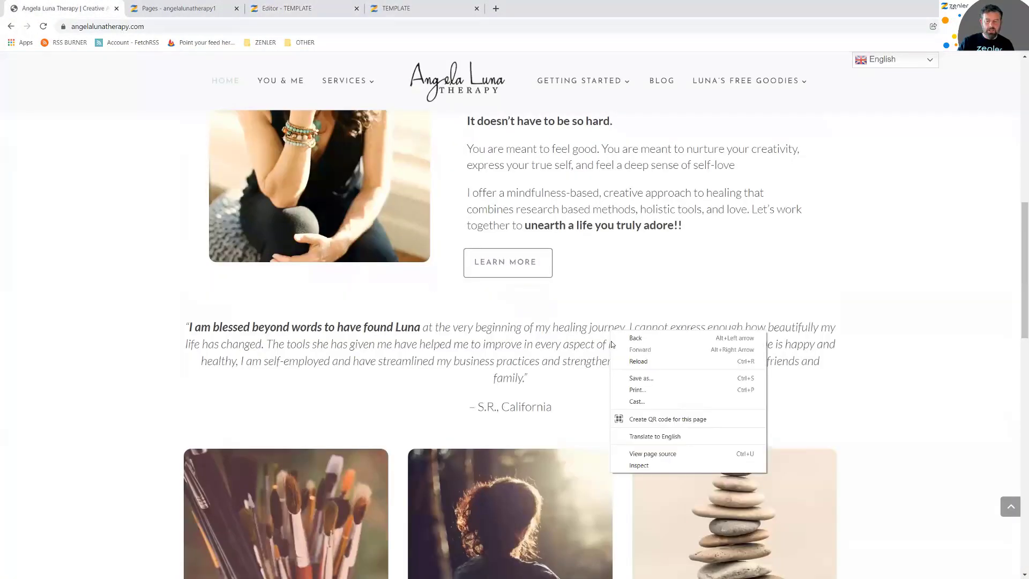
{"action": "left_click", "coordinate": [642, 467]}
{"action": "left_click", "coordinate": [676, 142]}
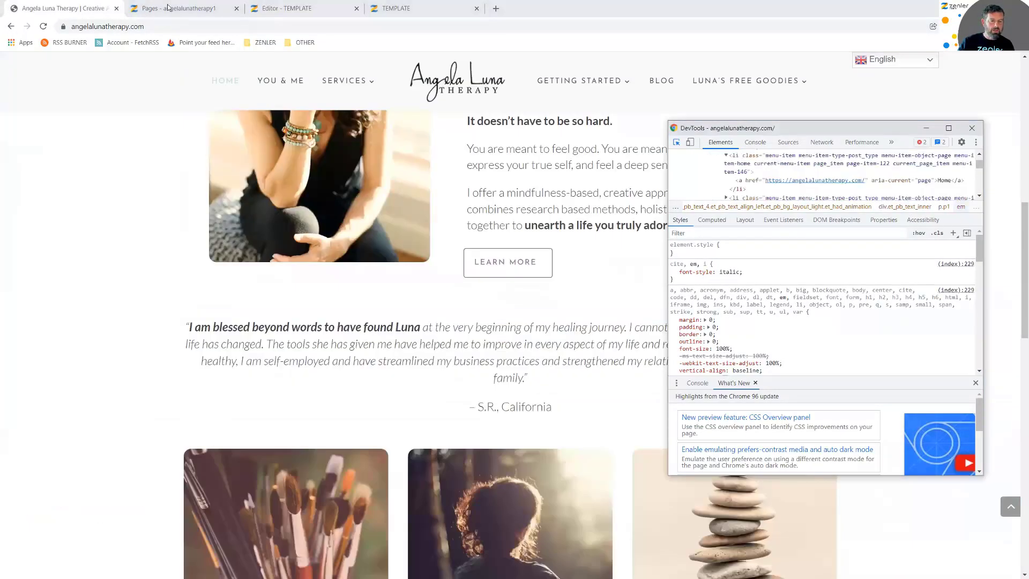
Compare the copied row's text style settings in the editor with the testimonial's styling on the original website, and close DevTools
{"action": "left_click", "coordinate": [167, 6]}
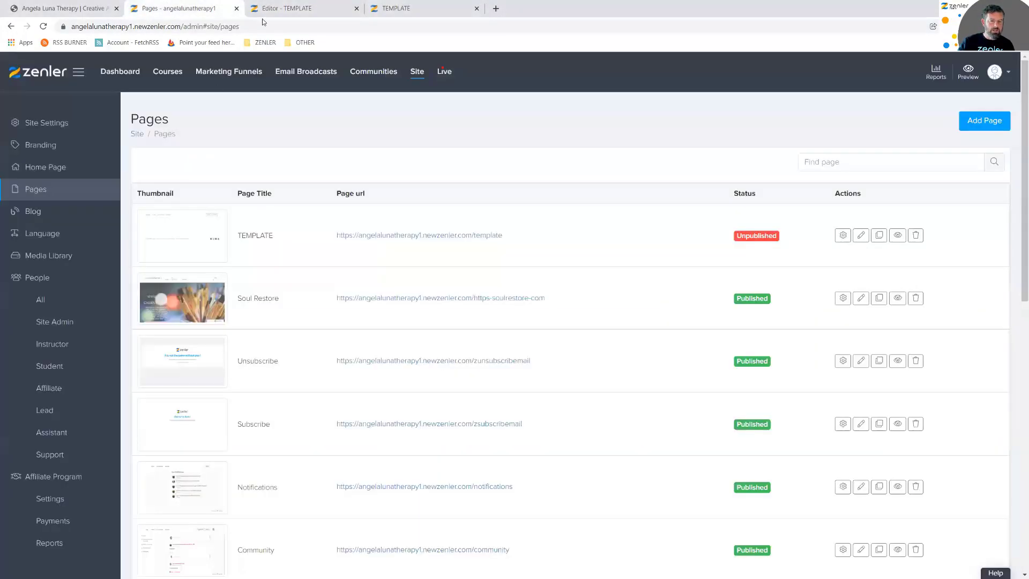
{"action": "left_click", "coordinate": [289, 8]}
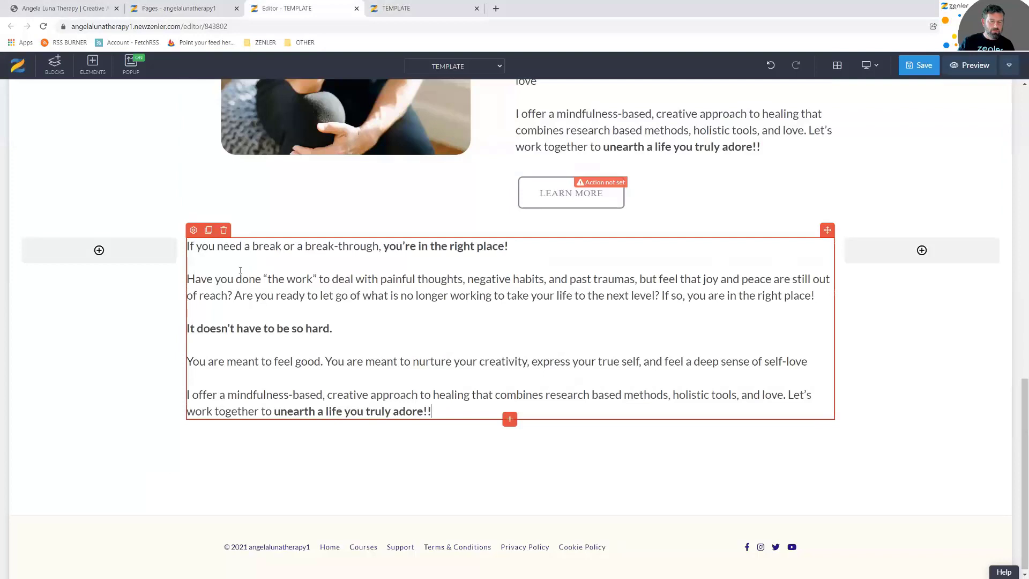
{"action": "left_click", "coordinate": [194, 250]}
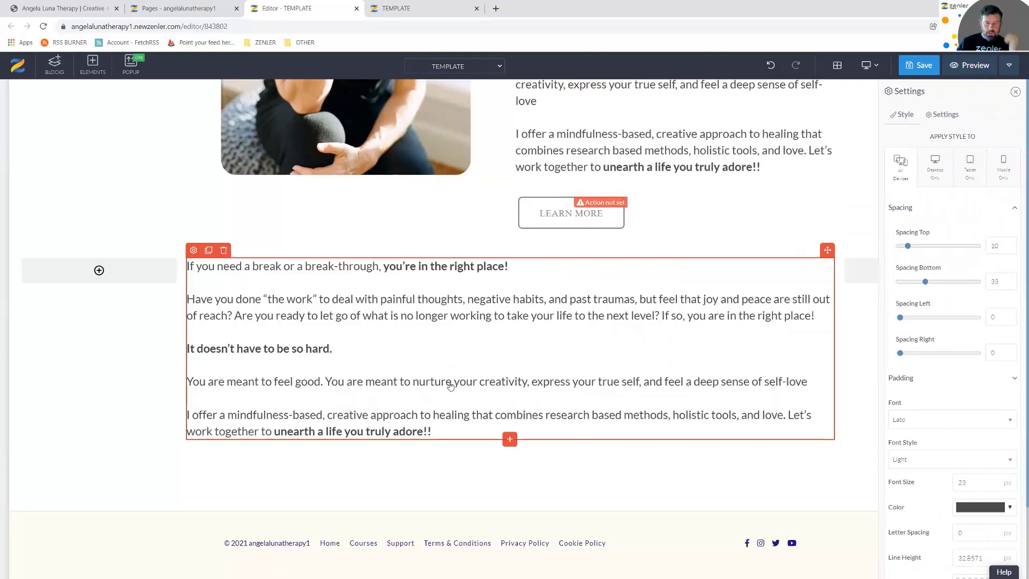
{"action": "left_click", "coordinate": [54, 16]}
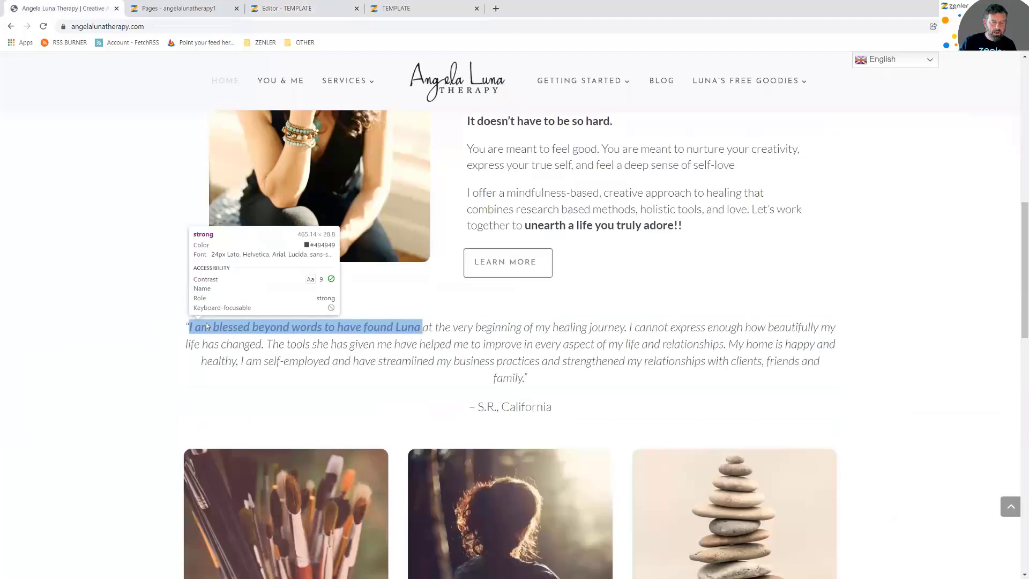
{"action": "left_click", "coordinate": [186, 327]}
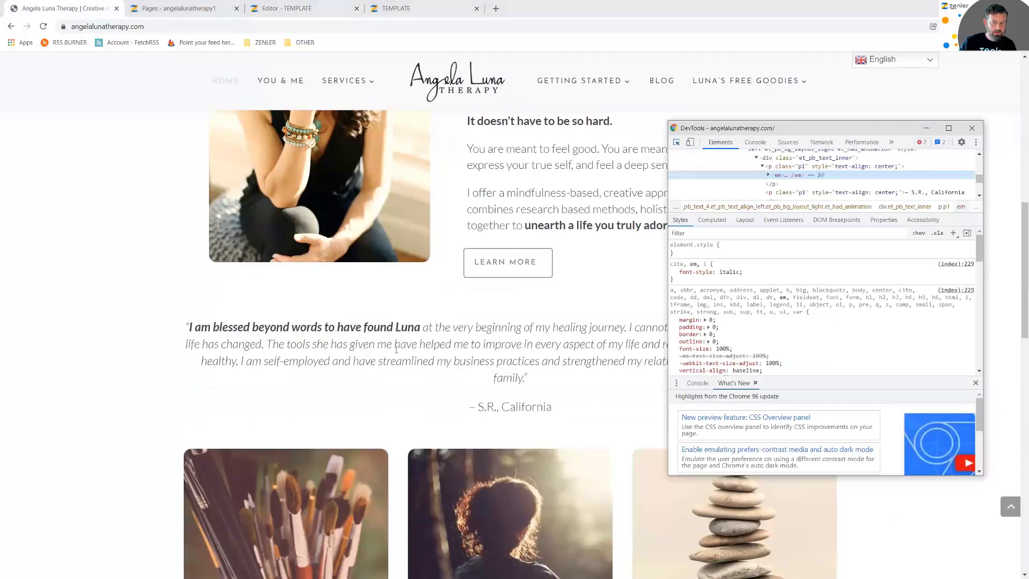
{"action": "left_click", "coordinate": [971, 127]}
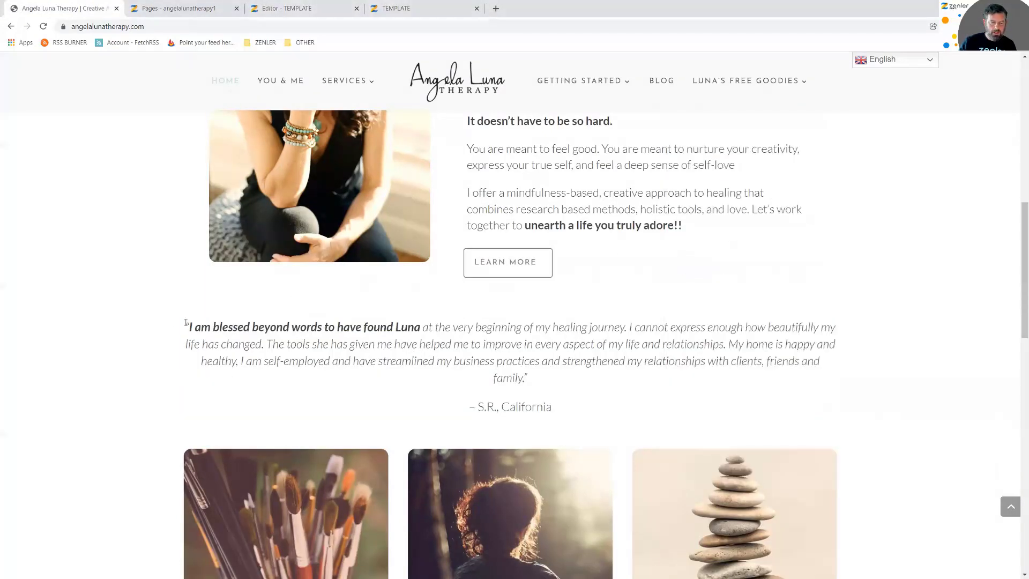
Replace the copied row's body text with the testimonial quote and its attribution copied from the original website
{"action": "left_click_drag", "start_coordinate": [186, 324], "coordinate": [605, 419]}
{"action": "key", "text": "ctrl+c"}
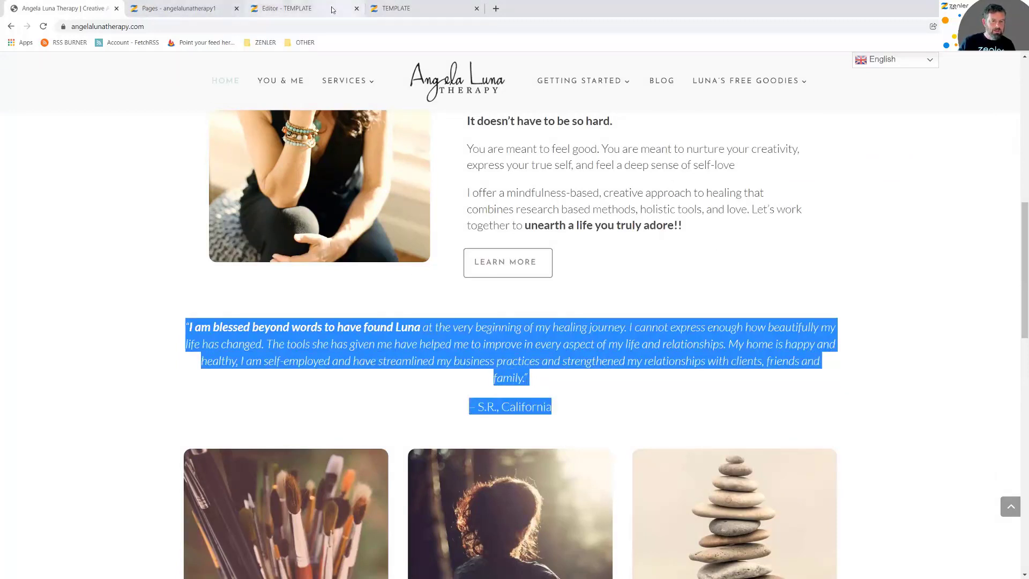
{"action": "left_click", "coordinate": [287, 8]}
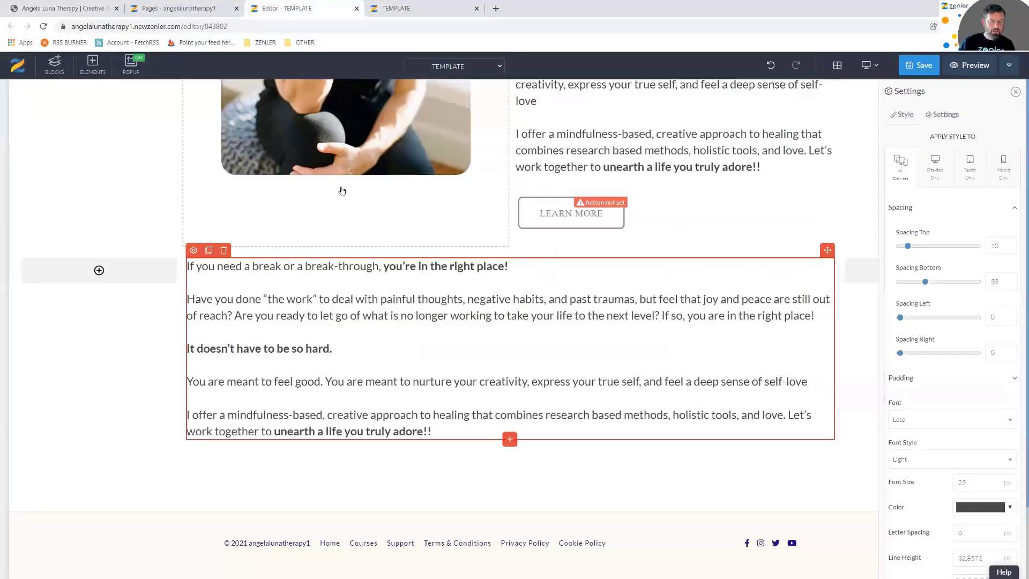
{"action": "left_click", "coordinate": [409, 382]}
{"action": "key", "text": "ctrl+a"}
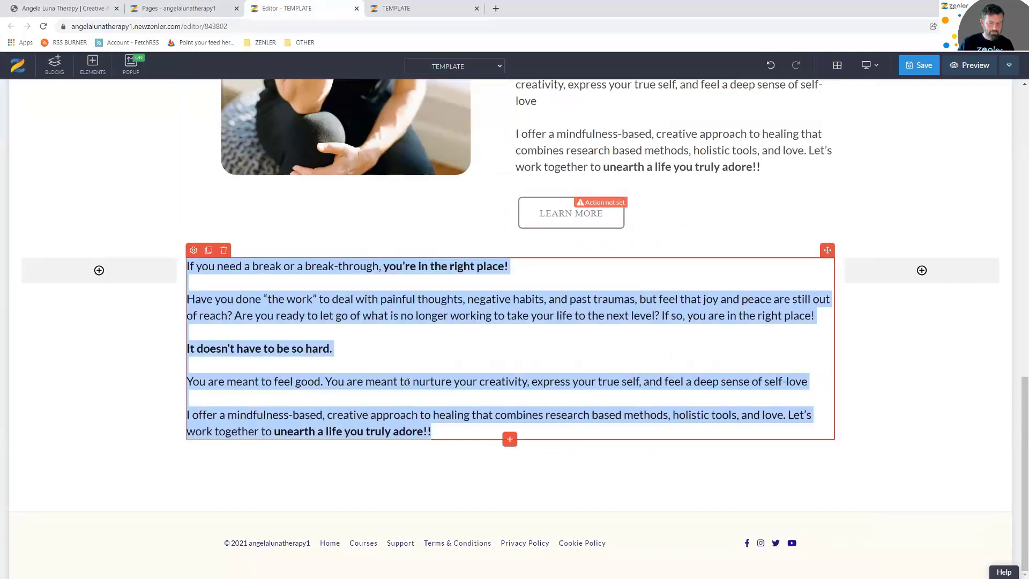
{"action": "type", "text": "Glad You’re Here!"}
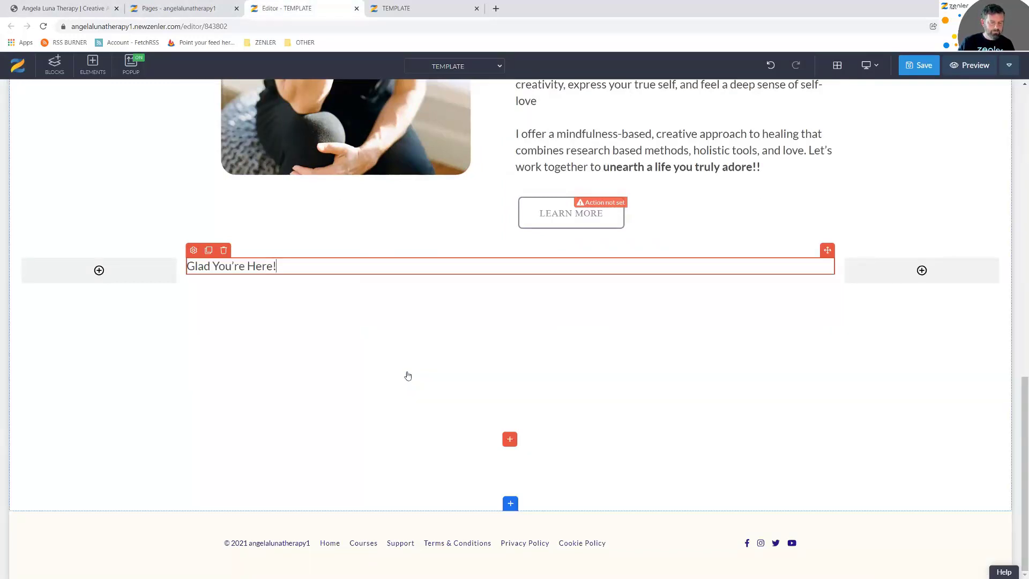
{"action": "left_click", "coordinate": [107, 8]}
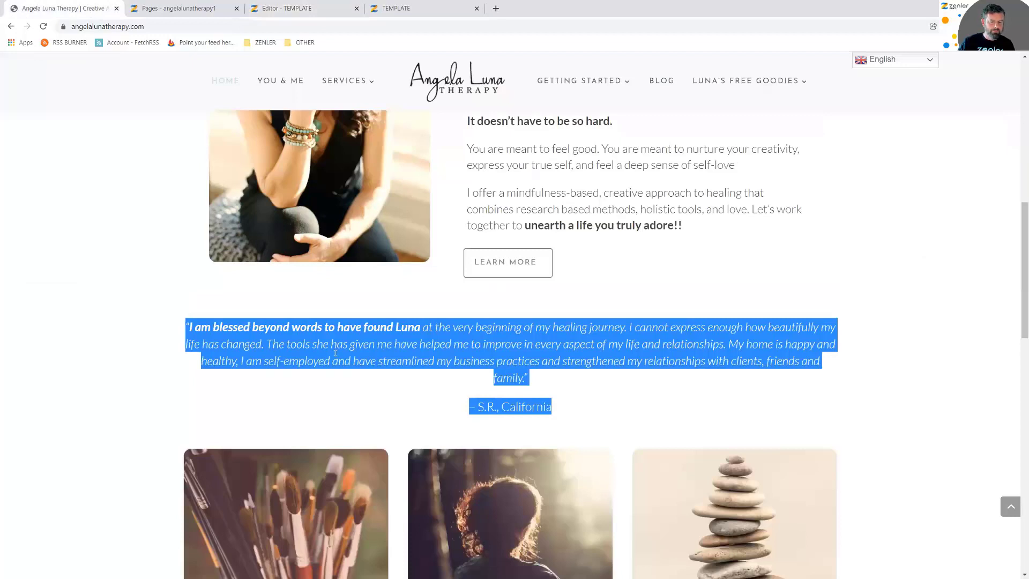
{"action": "right_click", "coordinate": [516, 353]}
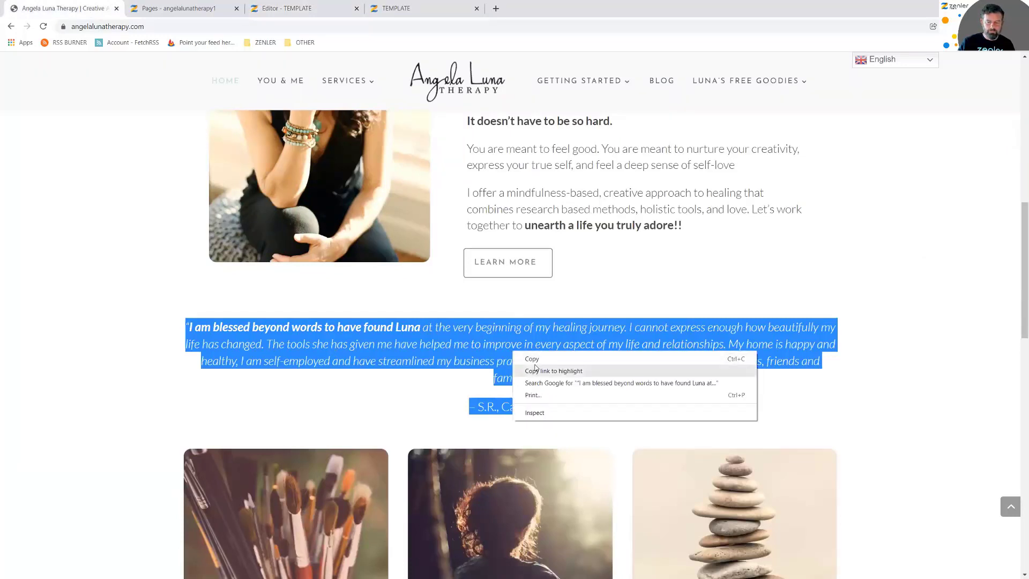
{"action": "left_click", "coordinate": [534, 355]}
{"action": "left_click", "coordinate": [300, 8]}
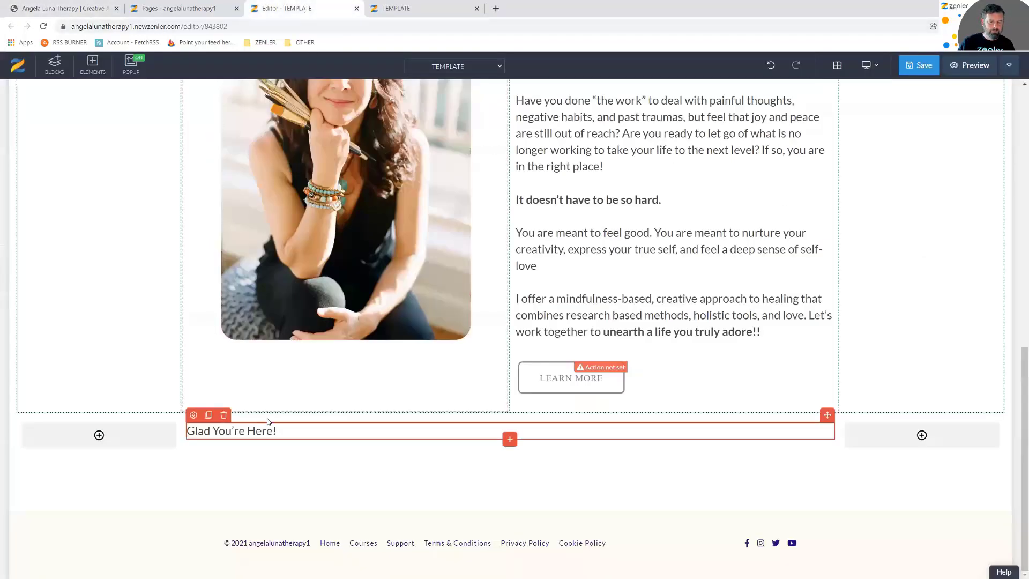
{"action": "left_click_drag", "start_coordinate": [276, 431], "coordinate": [208, 434]}
{"action": "key", "text": "ctrl+v"}
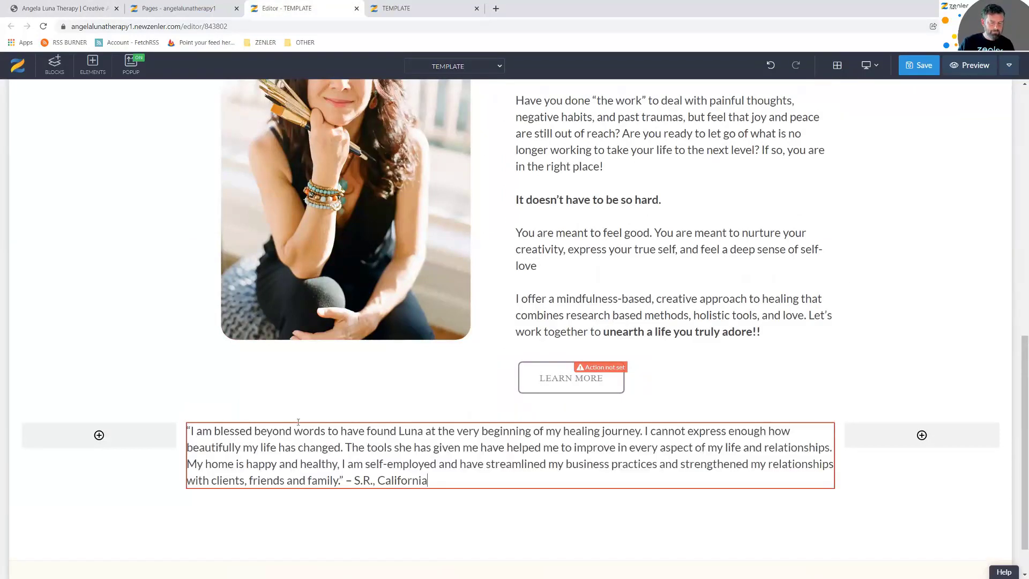
Move the testimonial's attribution onto its own line and set the text element's alignment to Center
{"action": "left_click", "coordinate": [346, 479]}
{"action": "key", "text": "Return"}
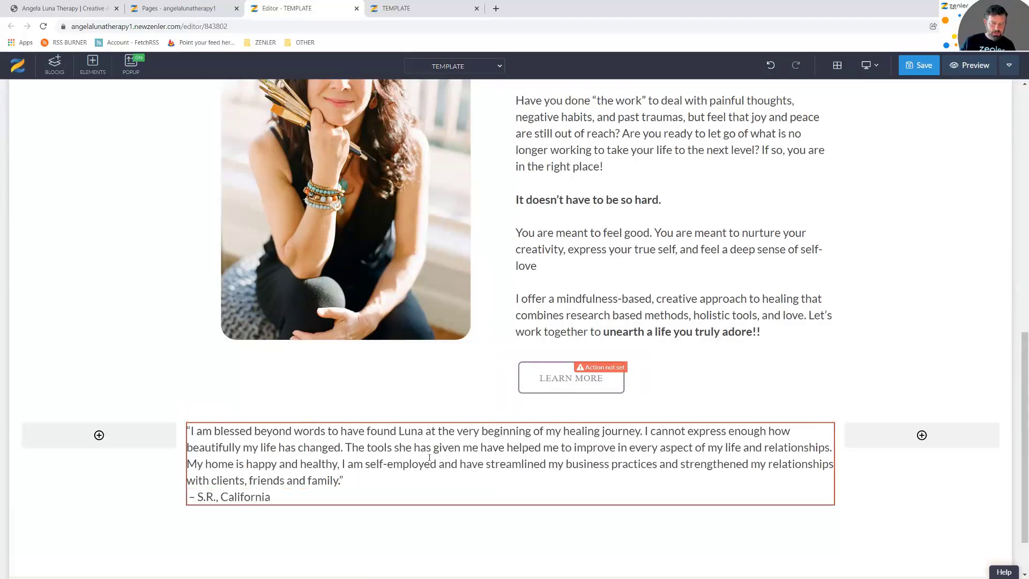
{"action": "left_click", "coordinate": [193, 415]}
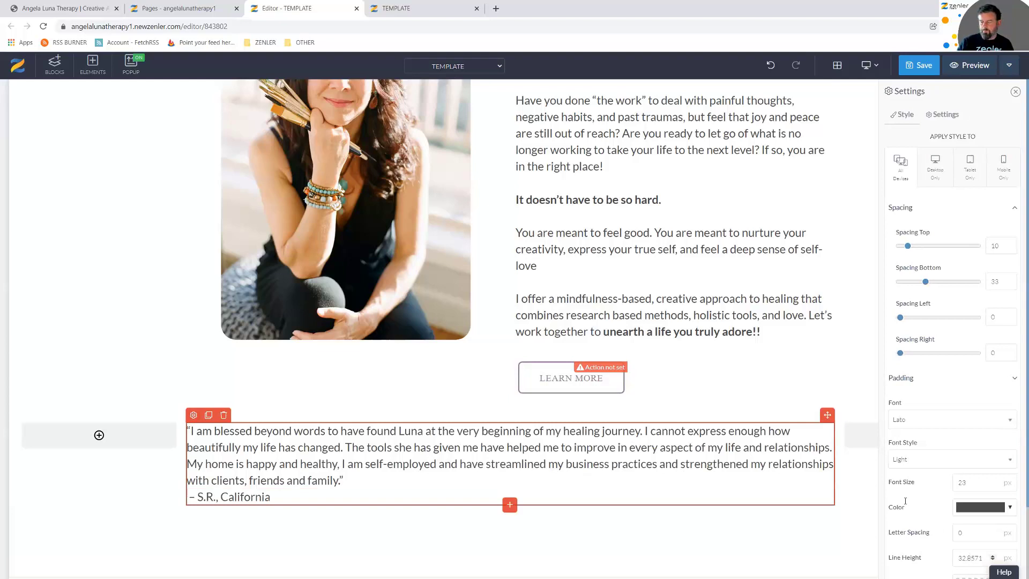
{"action": "scroll", "coordinate": [905, 501], "scroll_direction": "down", "scroll_amount": 3}
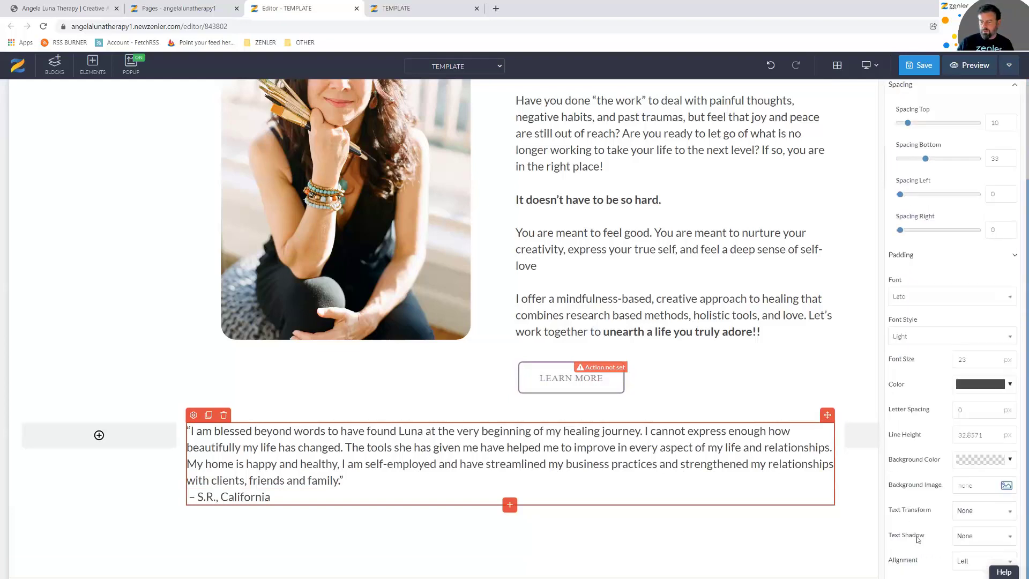
{"action": "left_click", "coordinate": [964, 566]}
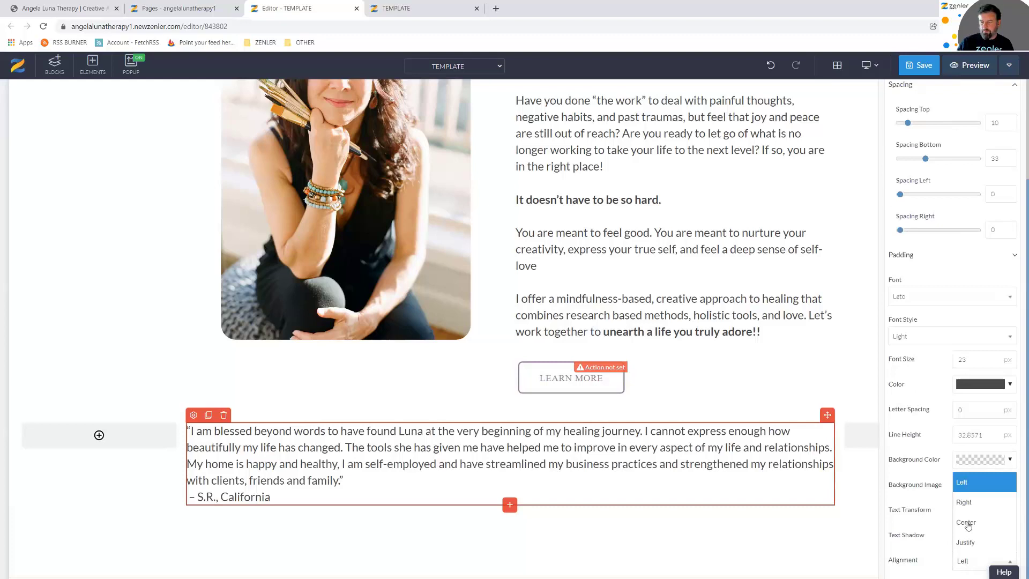
{"action": "left_click", "coordinate": [967, 523]}
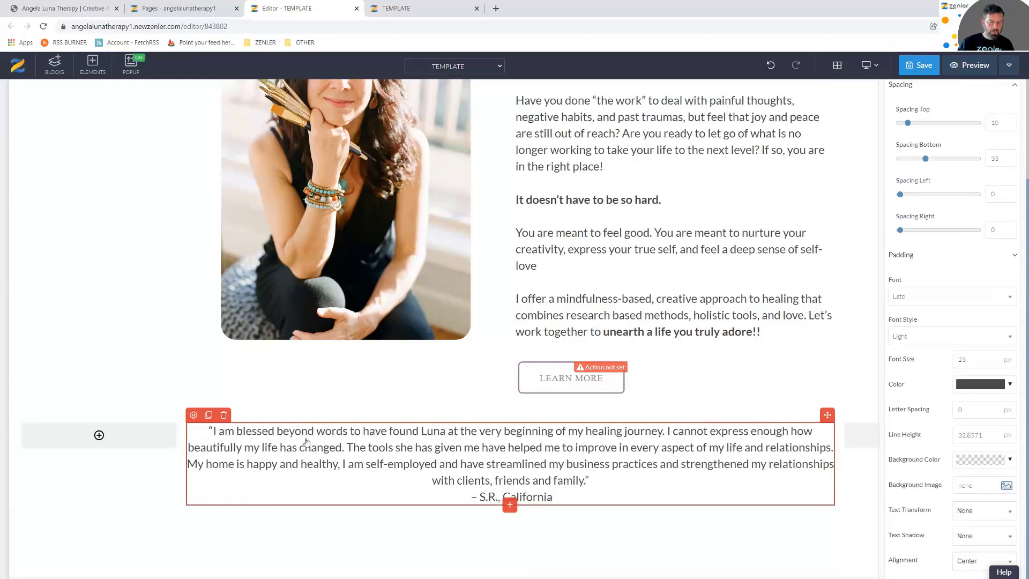
Bold the quote's opening words, from "I am blessed" through the therapist's name, as on the original website
{"action": "left_click", "coordinate": [55, 7]}
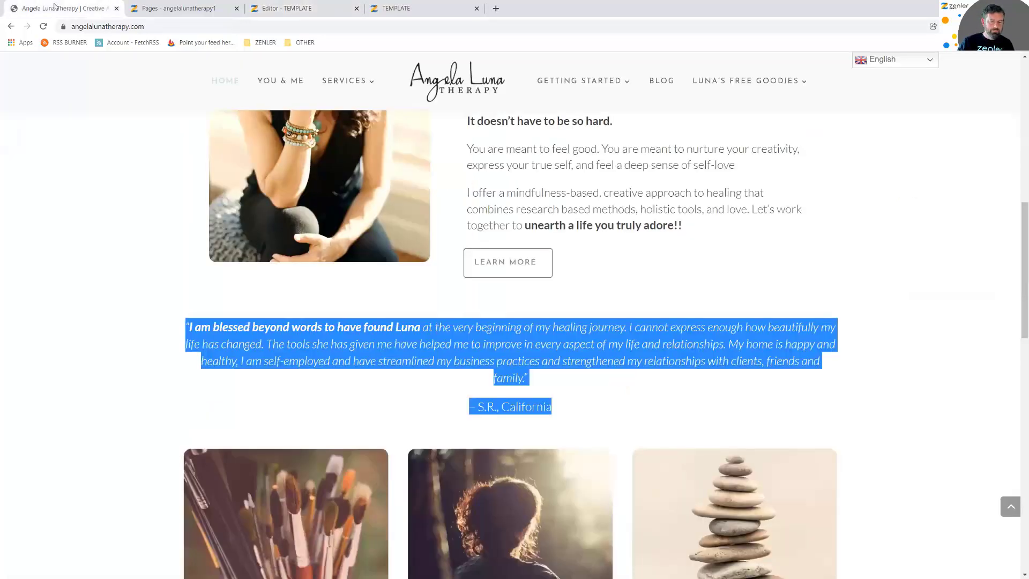
{"action": "left_click", "coordinate": [270, 10]}
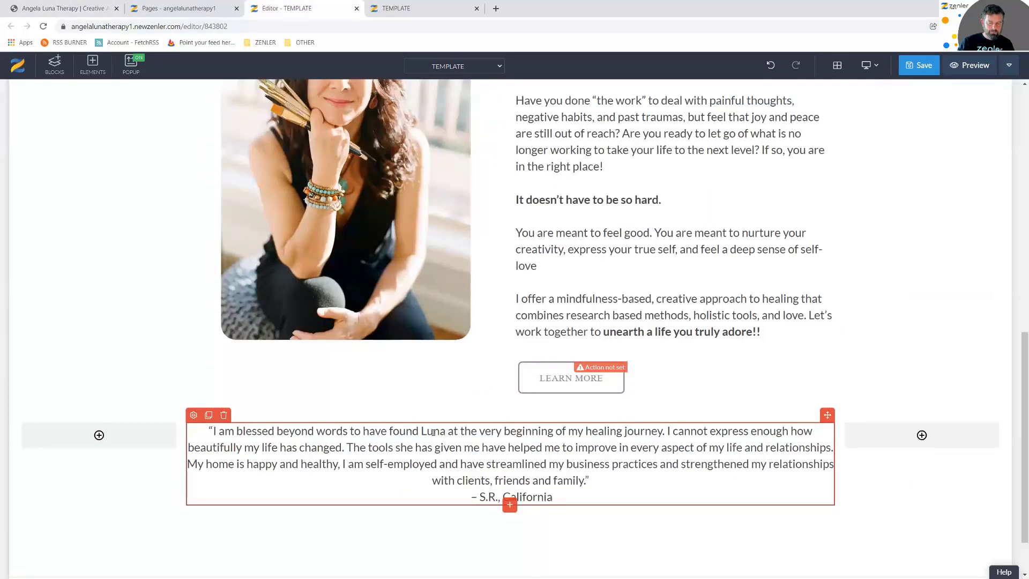
{"action": "left_click_drag", "start_coordinate": [446, 430], "coordinate": [209, 430]}
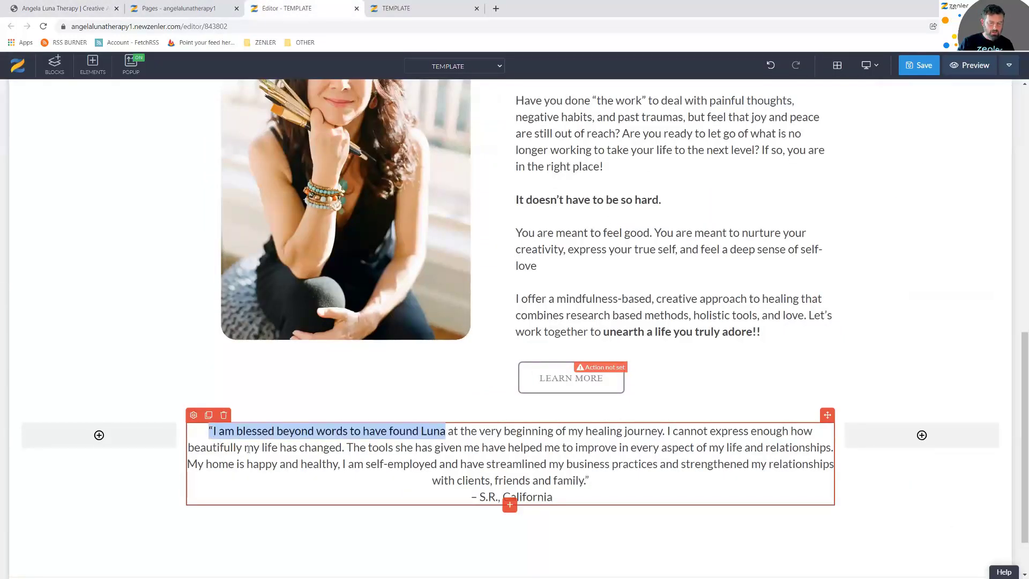
{"action": "left_click", "coordinate": [263, 454]}
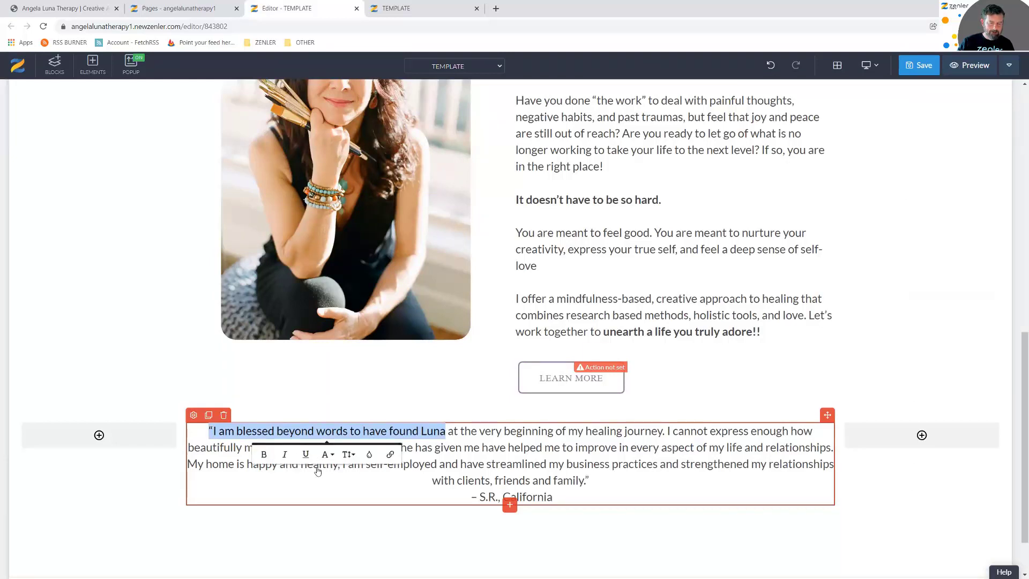
Italicize the whole testimonial quote and insert a blank line between it and the attribution
{"action": "left_click", "coordinate": [536, 463]}
{"action": "left_click_drag", "start_coordinate": [590, 480], "coordinate": [208, 431]}
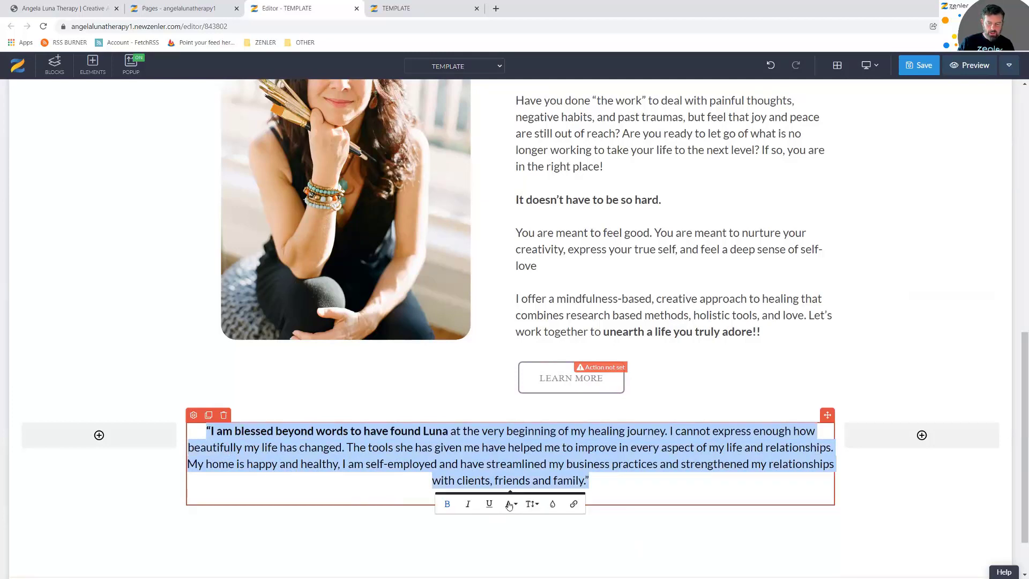
{"action": "left_click", "coordinate": [468, 504]}
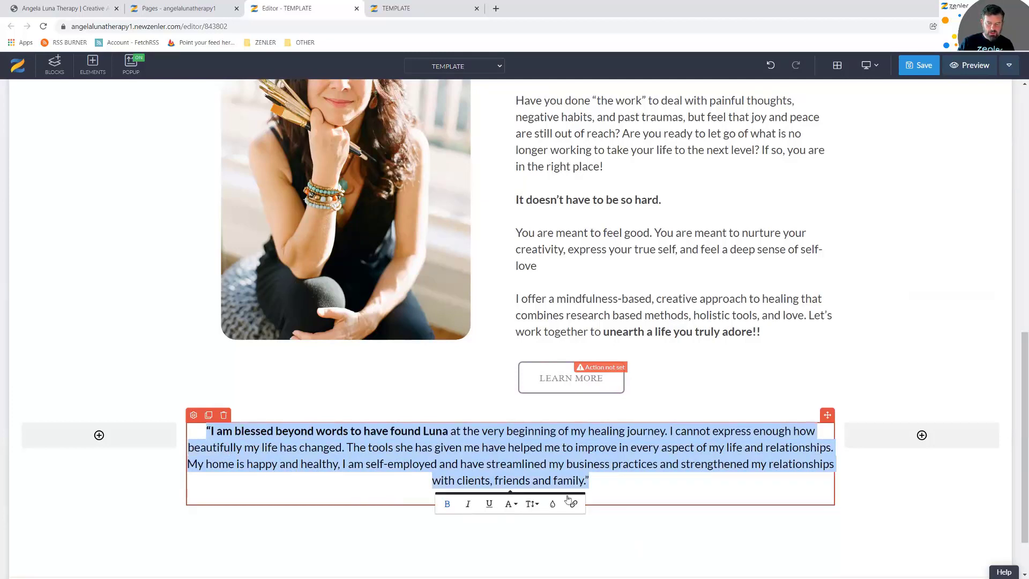
{"action": "left_click", "coordinate": [611, 480]}
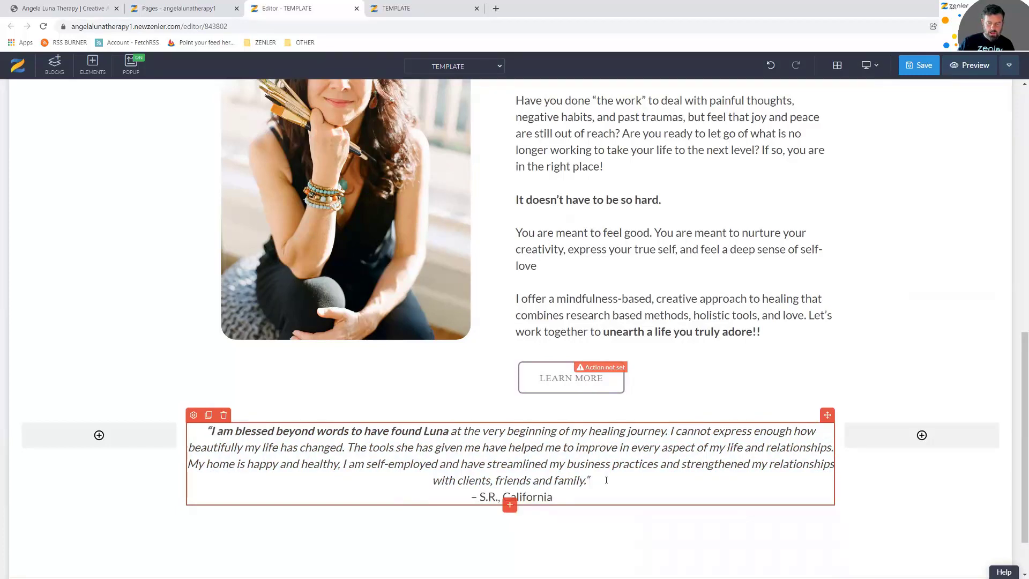
{"action": "key", "text": "Return"}
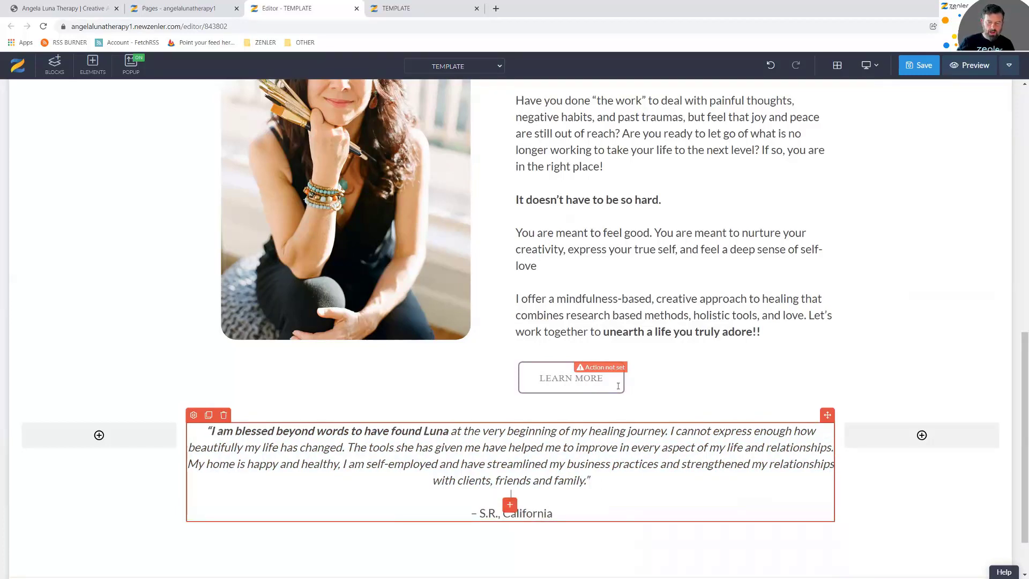
Save the page and compare the testimonial row in the preview with the original website
{"action": "left_click", "coordinate": [921, 67]}
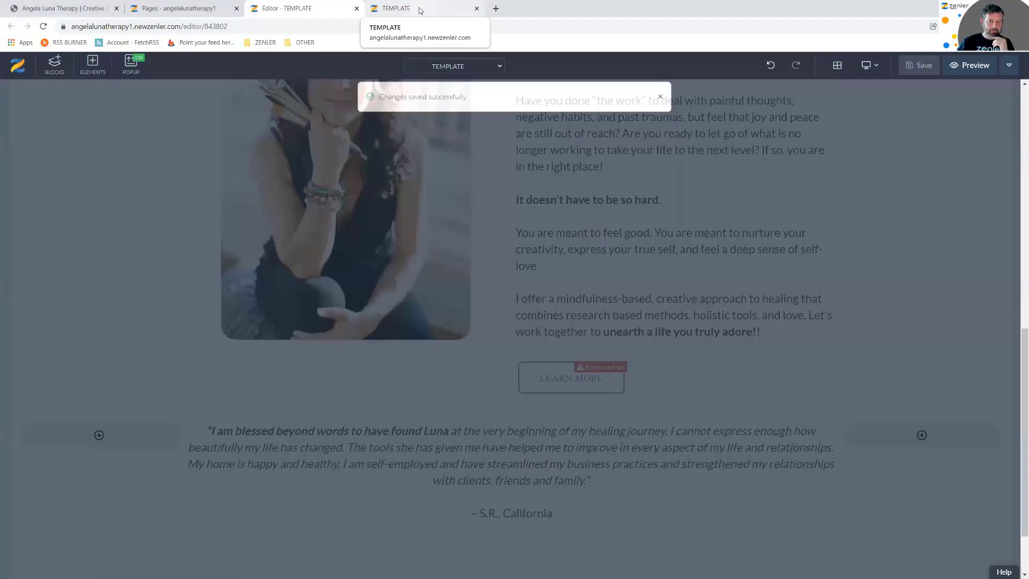
{"action": "left_click", "coordinate": [420, 11]}
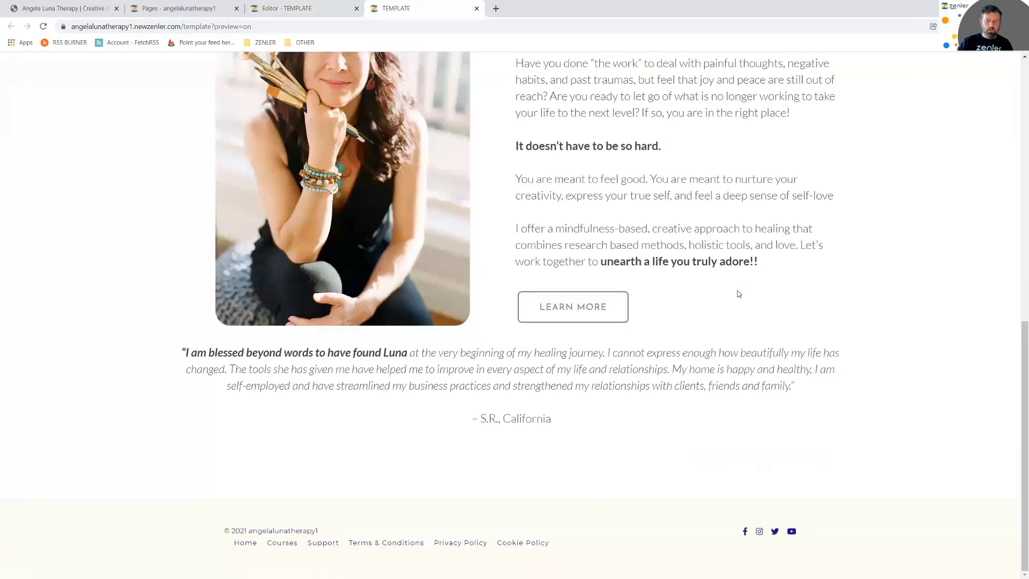
{"action": "left_click", "coordinate": [74, 9]}
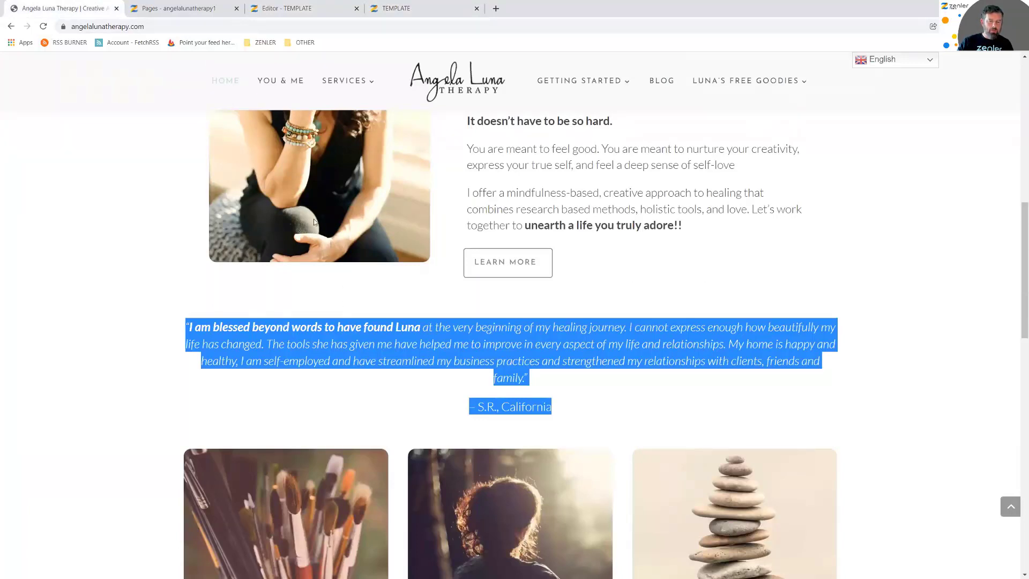
Set the testimonial row's top spacing to 30 in the editor and save the page
{"action": "left_click", "coordinate": [303, 8]}
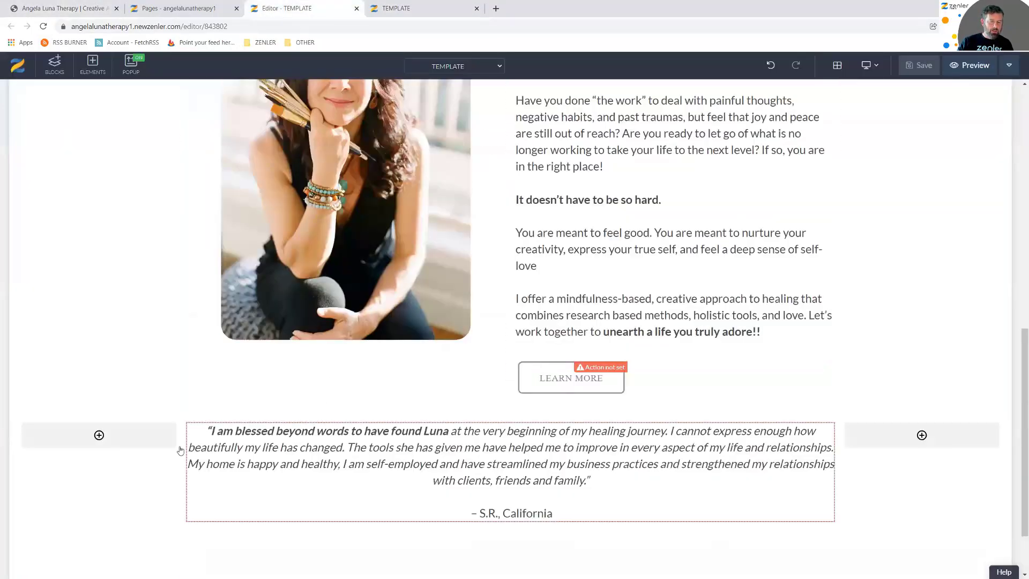
{"action": "left_click", "coordinate": [124, 440]}
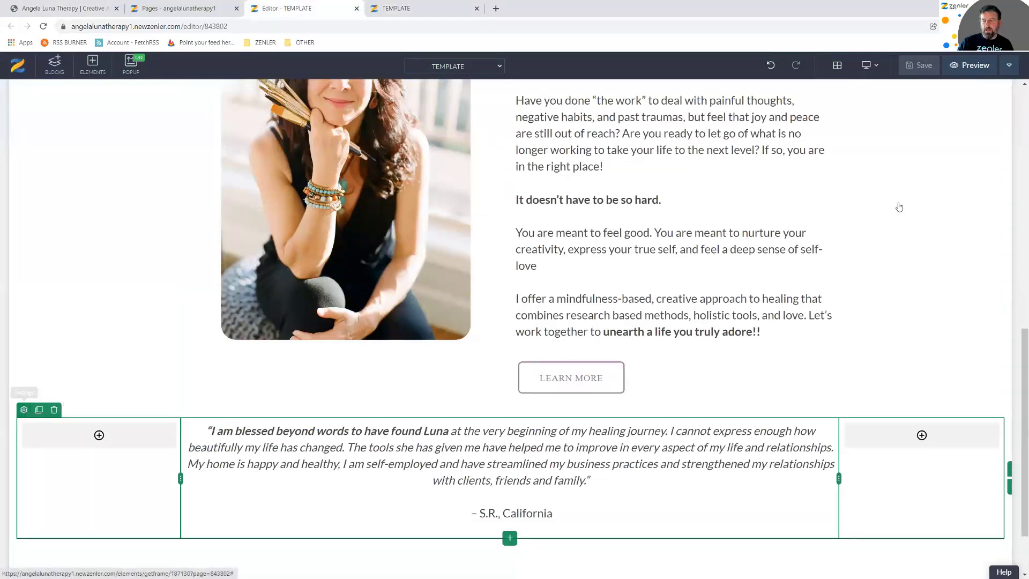
{"action": "left_click_drag", "start_coordinate": [910, 248], "coordinate": [922, 248]}
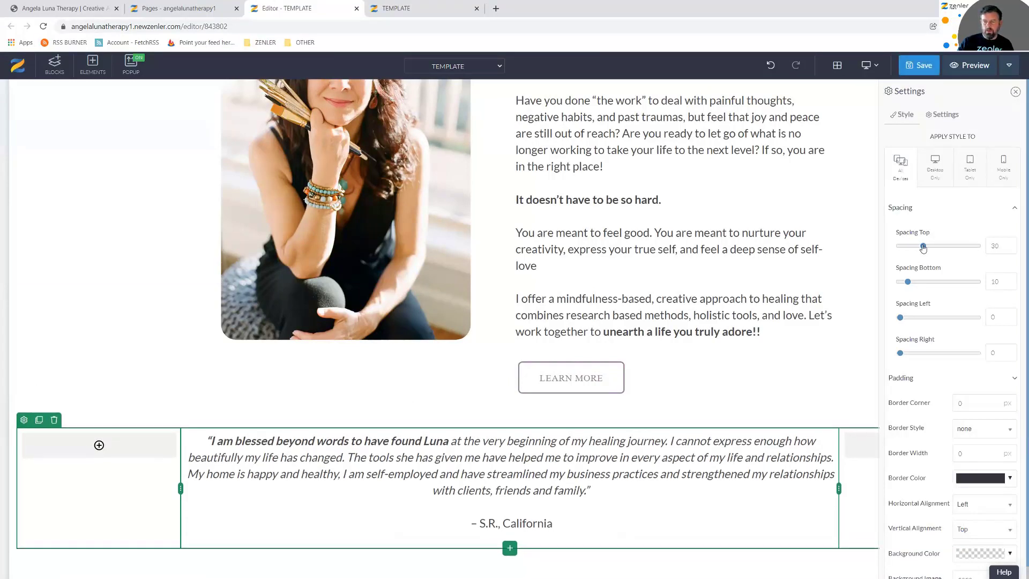
{"action": "left_click", "coordinate": [921, 66]}
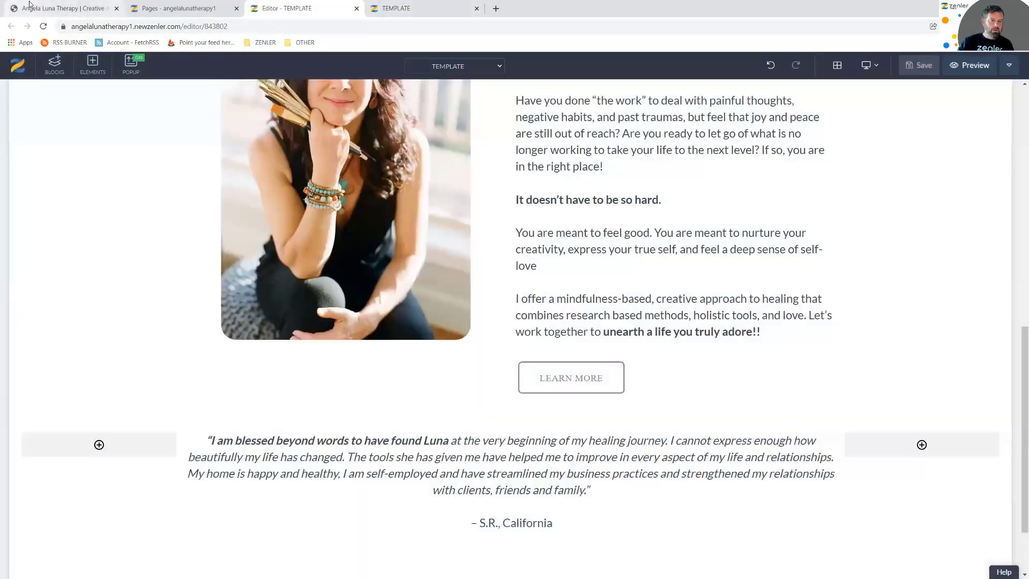
Clone the "Glad You're Here!" row and move the copy below the testimonial row as the base for the service image grid
{"action": "left_click", "coordinate": [21, 3]}
{"action": "scroll", "coordinate": [354, 258], "scroll_direction": "down", "scroll_amount": 5}
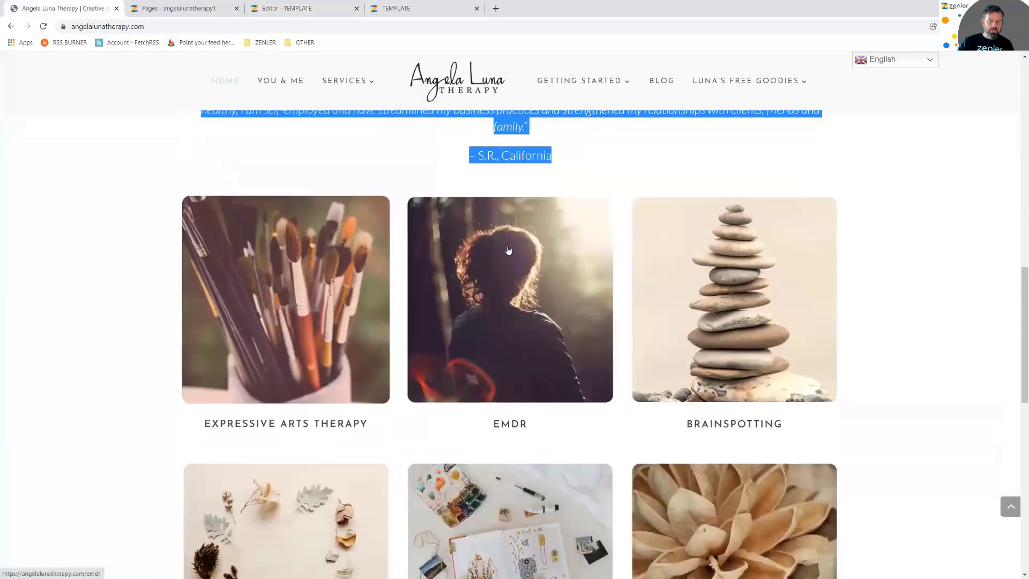
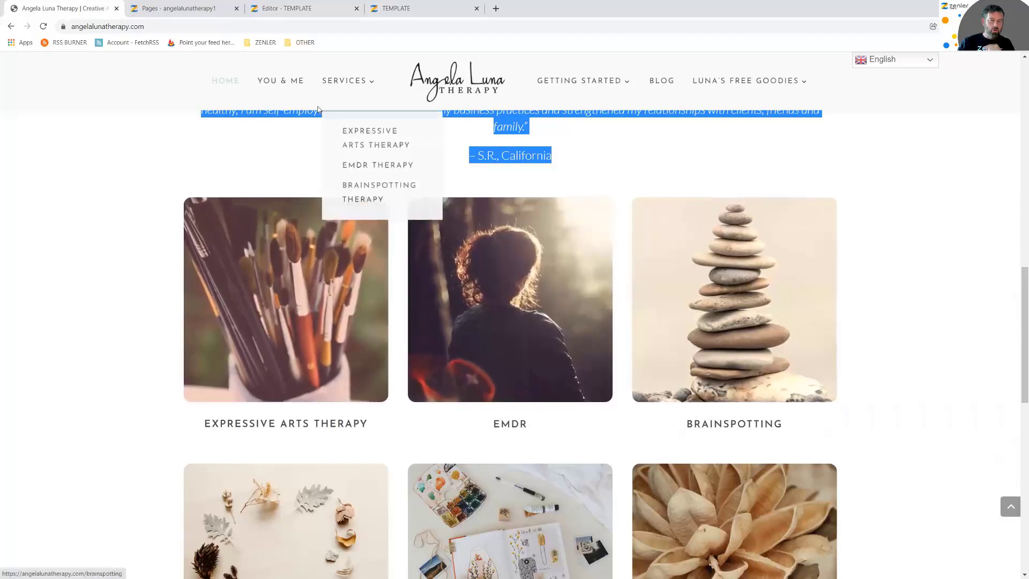
{"action": "left_click", "coordinate": [300, 9]}
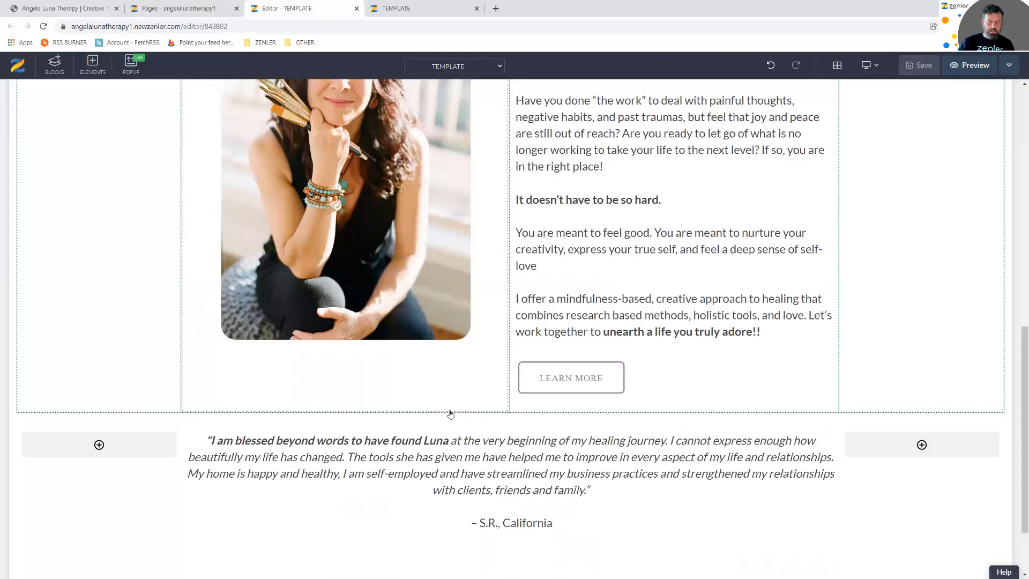
{"action": "scroll", "coordinate": [479, 361], "scroll_direction": "up", "scroll_amount": 2}
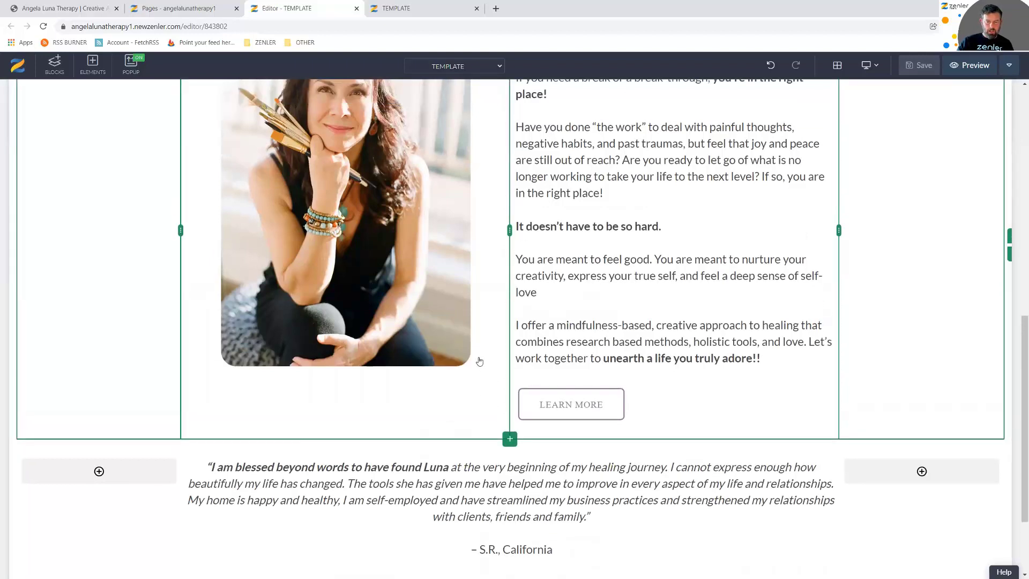
{"action": "scroll", "coordinate": [480, 361], "scroll_direction": "up", "scroll_amount": 3}
{"action": "scroll", "coordinate": [35, 257], "scroll_direction": "up", "scroll_amount": 4}
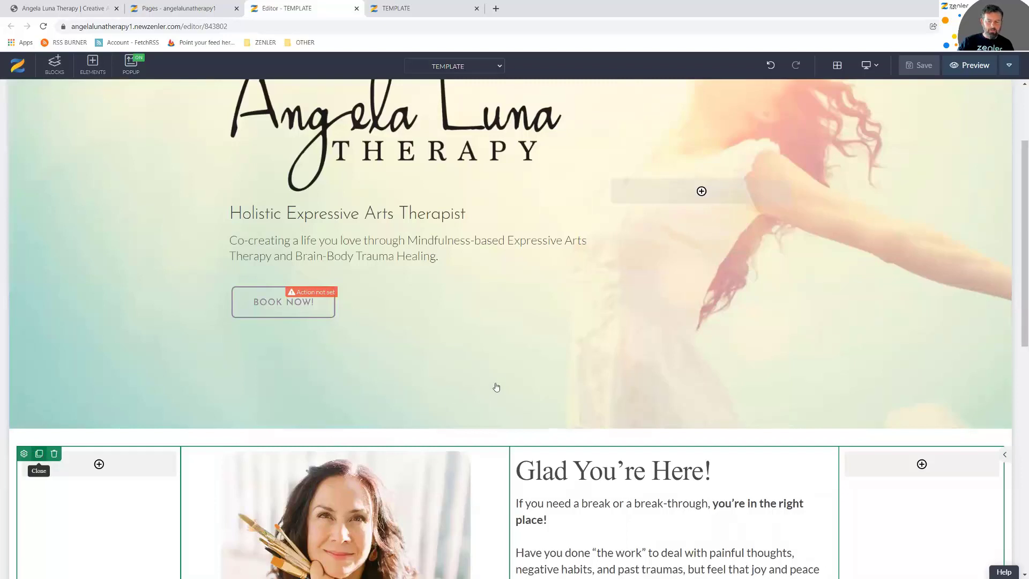
{"action": "scroll", "coordinate": [495, 384], "scroll_direction": "down", "scroll_amount": 2}
{"action": "scroll", "coordinate": [493, 381], "scroll_direction": "down", "scroll_amount": 4}
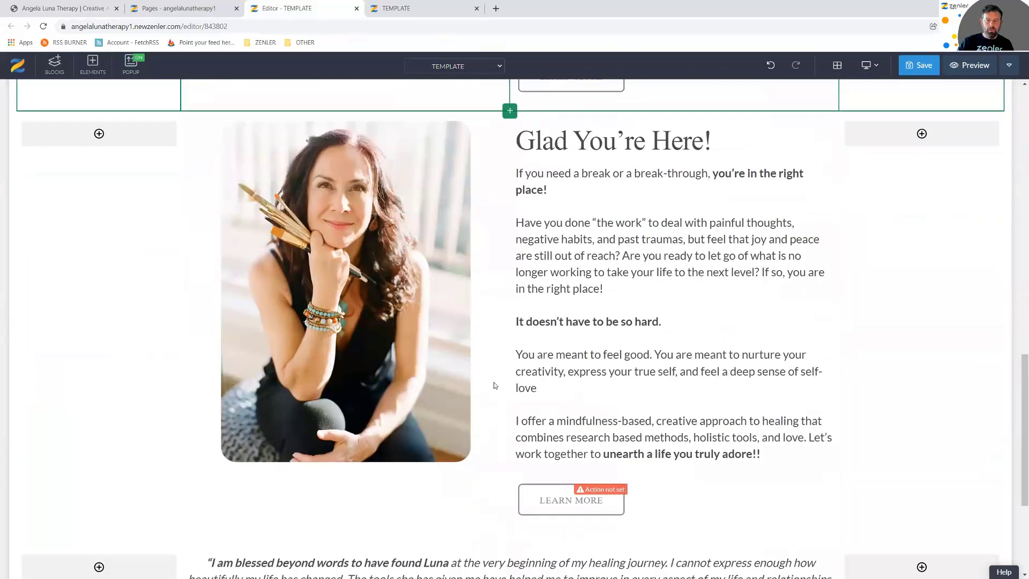
{"action": "scroll", "coordinate": [792, 317], "scroll_direction": "down", "scroll_amount": 1}
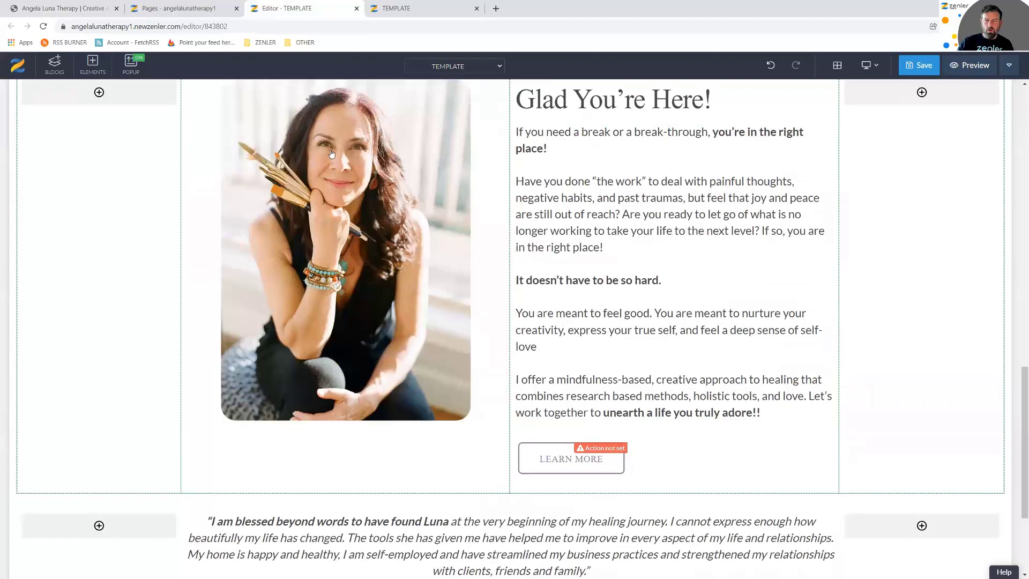
{"action": "scroll", "coordinate": [174, 187], "scroll_direction": "down", "scroll_amount": 1}
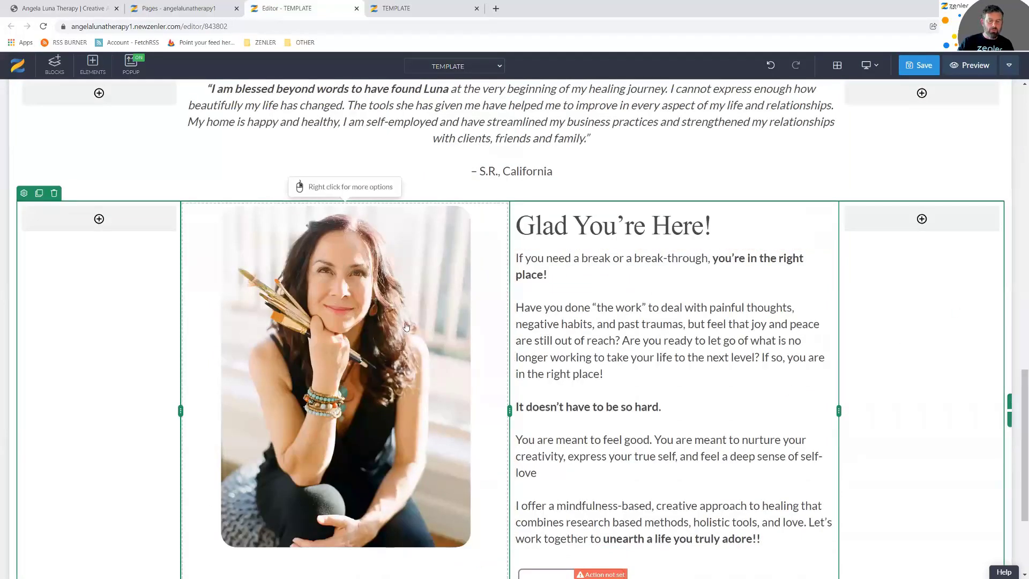
Delete the portrait image and the body text from the copied "Glad You're Here!" row
{"action": "left_click", "coordinate": [277, 264]}
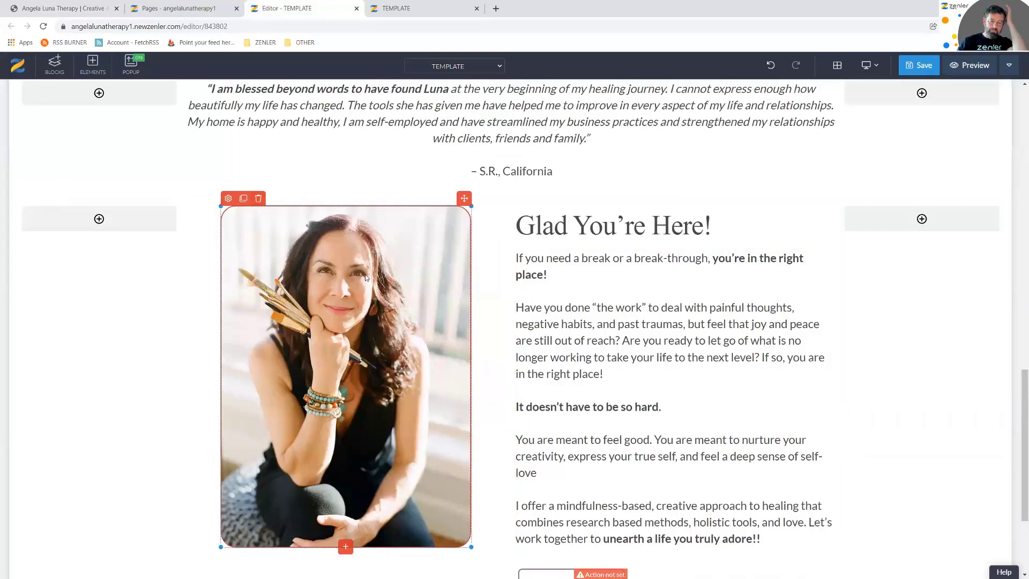
{"action": "key", "text": "Delete"}
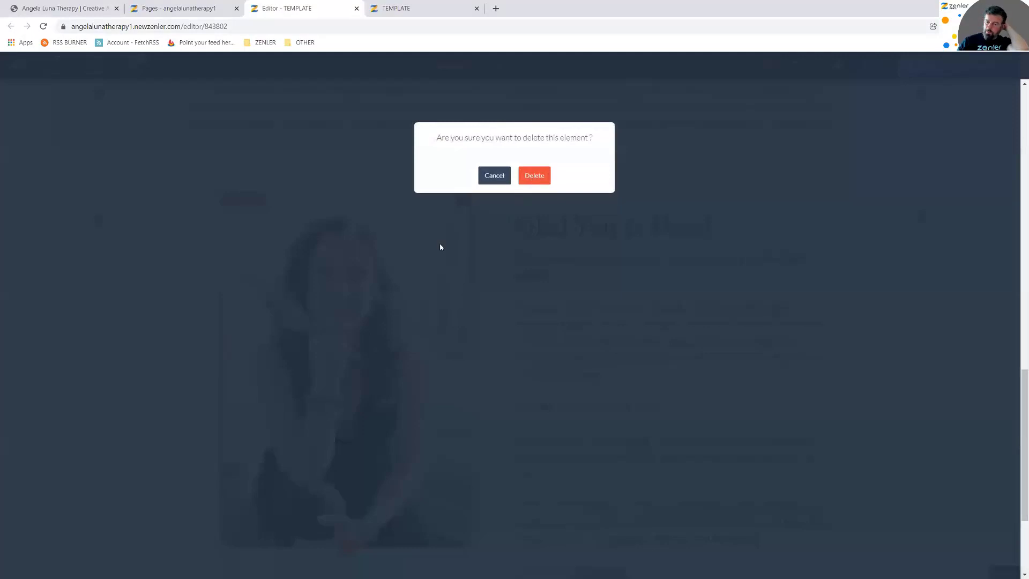
{"action": "left_click", "coordinate": [374, 289]}
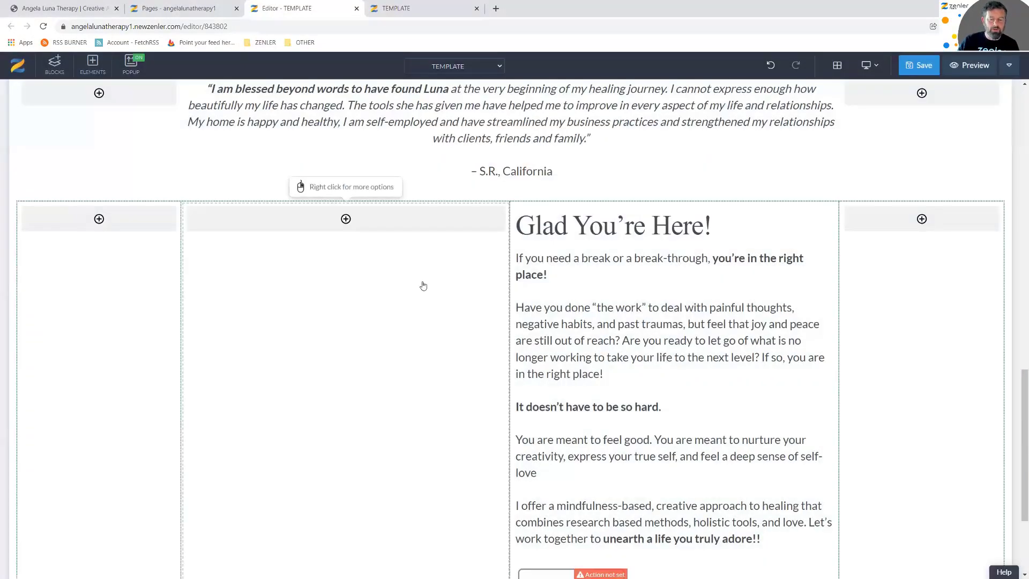
{"action": "left_click", "coordinate": [538, 251]}
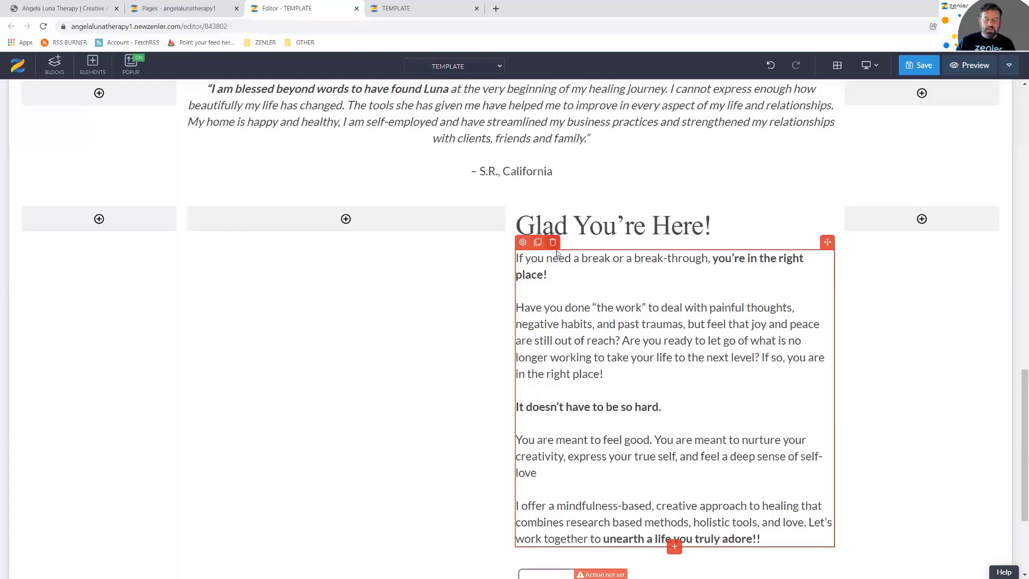
{"action": "left_click", "coordinate": [555, 249]}
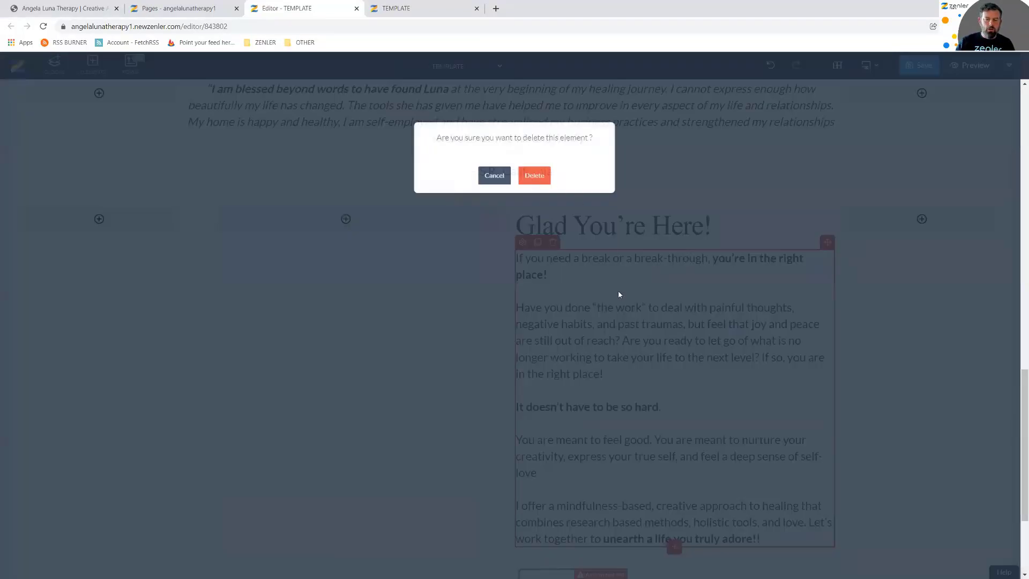
{"action": "left_click", "coordinate": [571, 292]}
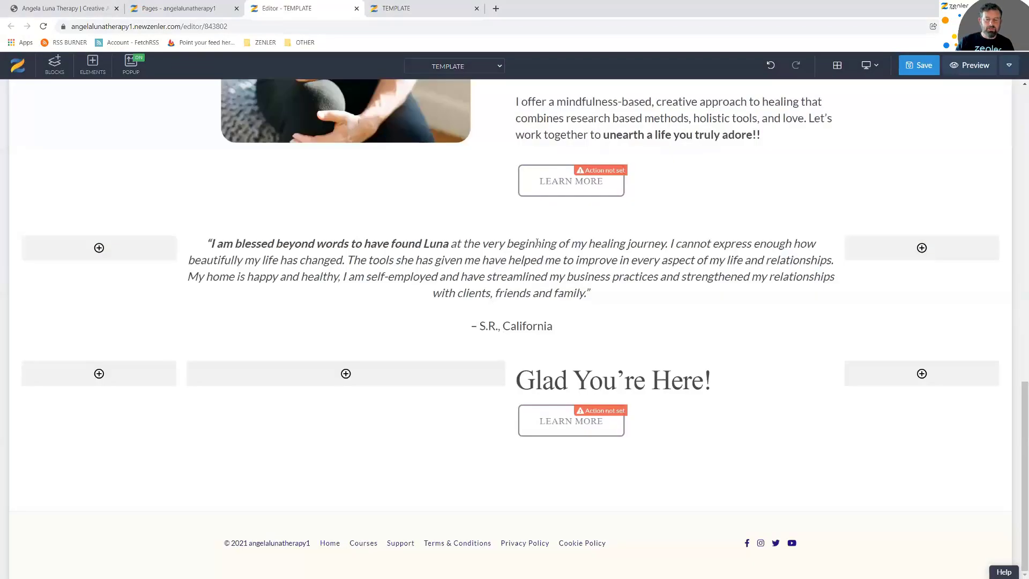
Delete the "Glad You're Here!" heading and the LEARN MORE button from the copied row
{"action": "left_click", "coordinate": [555, 387]}
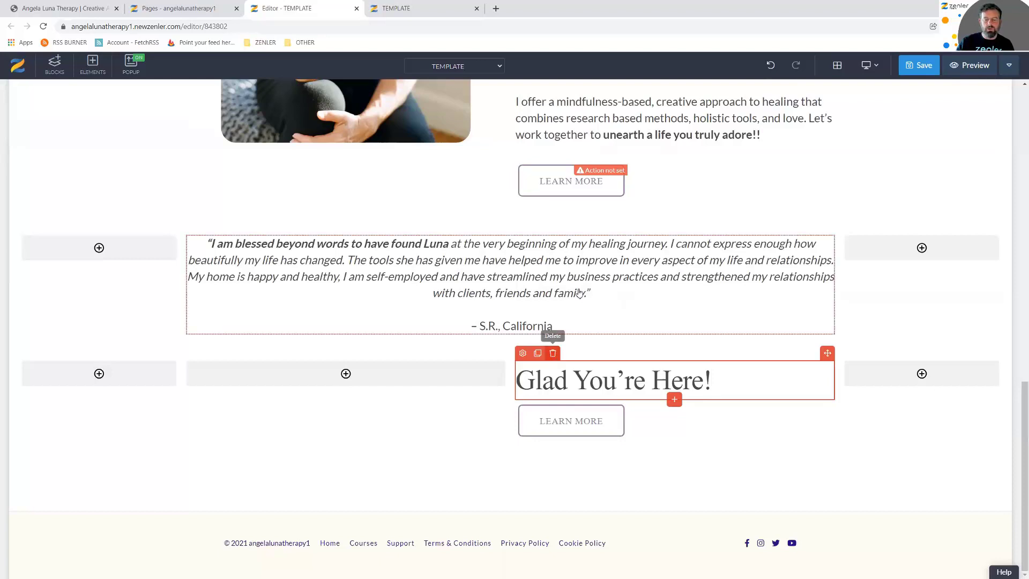
{"action": "left_click", "coordinate": [555, 354]}
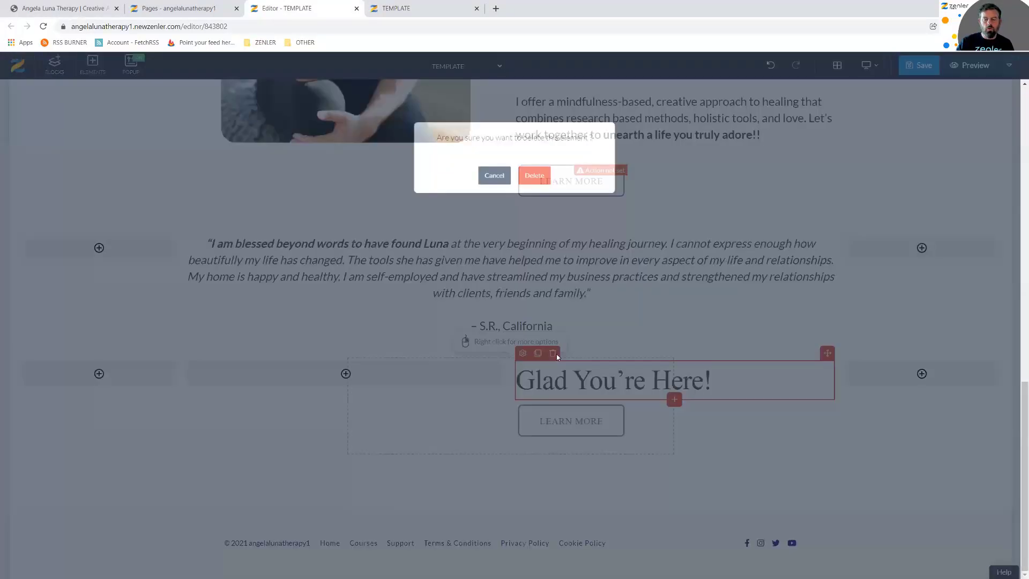
{"action": "left_click", "coordinate": [530, 176]}
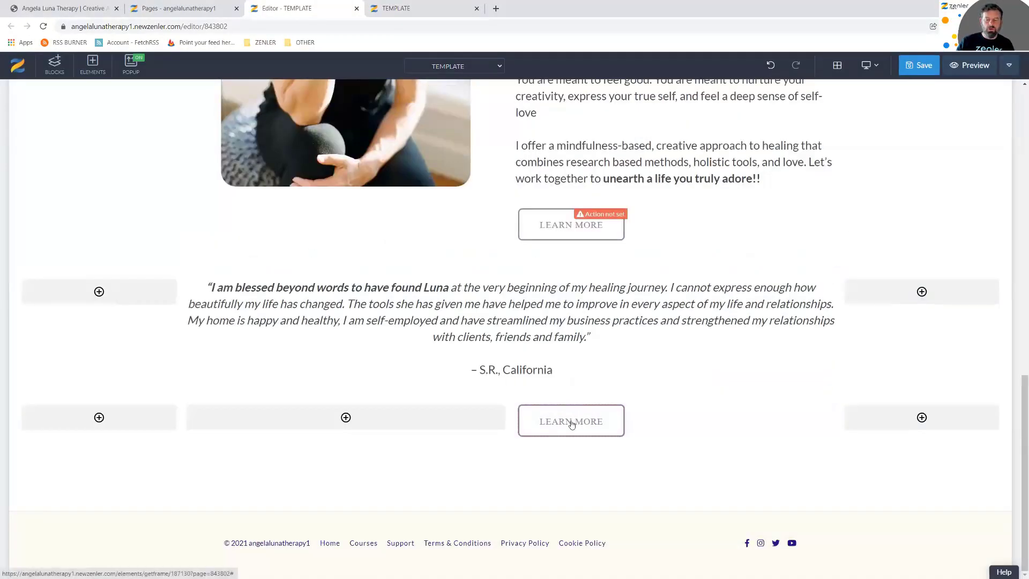
{"action": "left_click", "coordinate": [557, 423]}
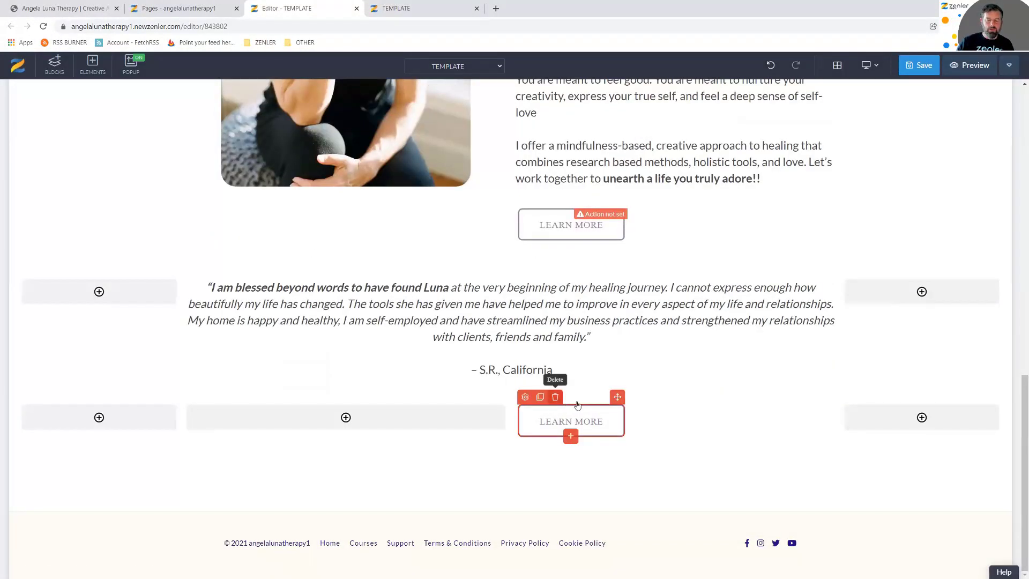
{"action": "left_click", "coordinate": [555, 396]}
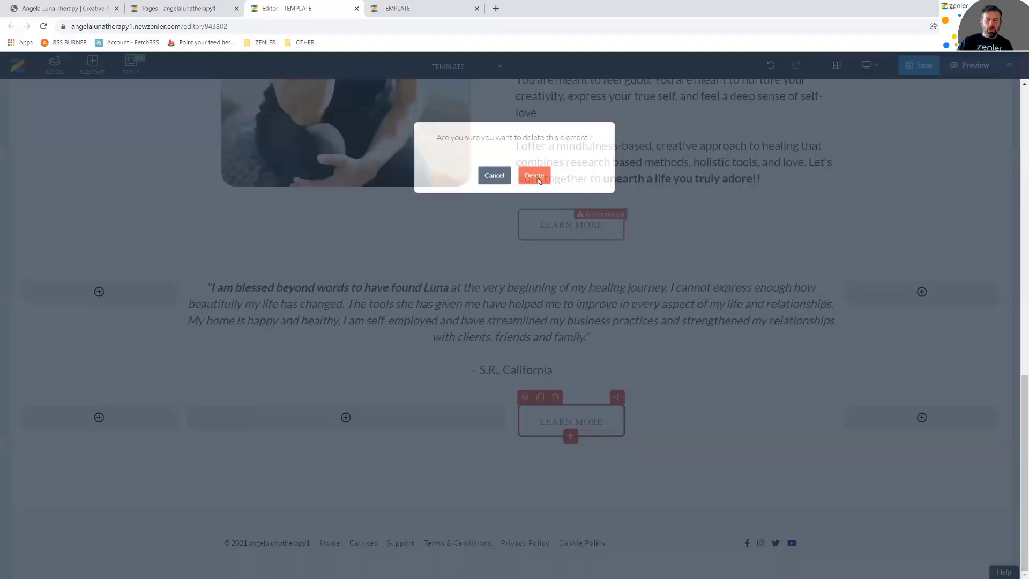
{"action": "key", "text": "Escape"}
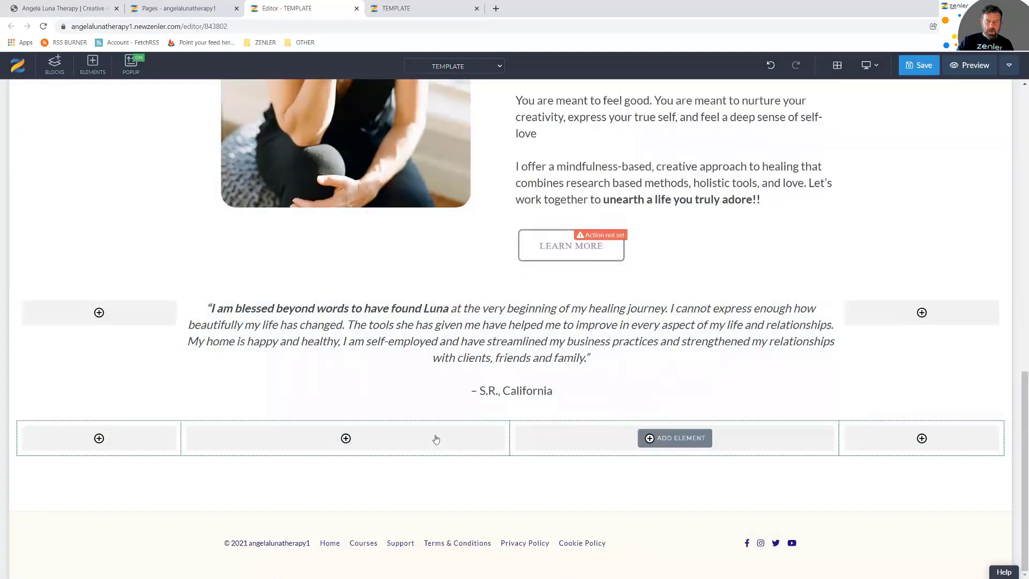
Delete one inner column of the emptied row and widen the middle column by narrowing both side columns
{"action": "right_click", "coordinate": [443, 435]}
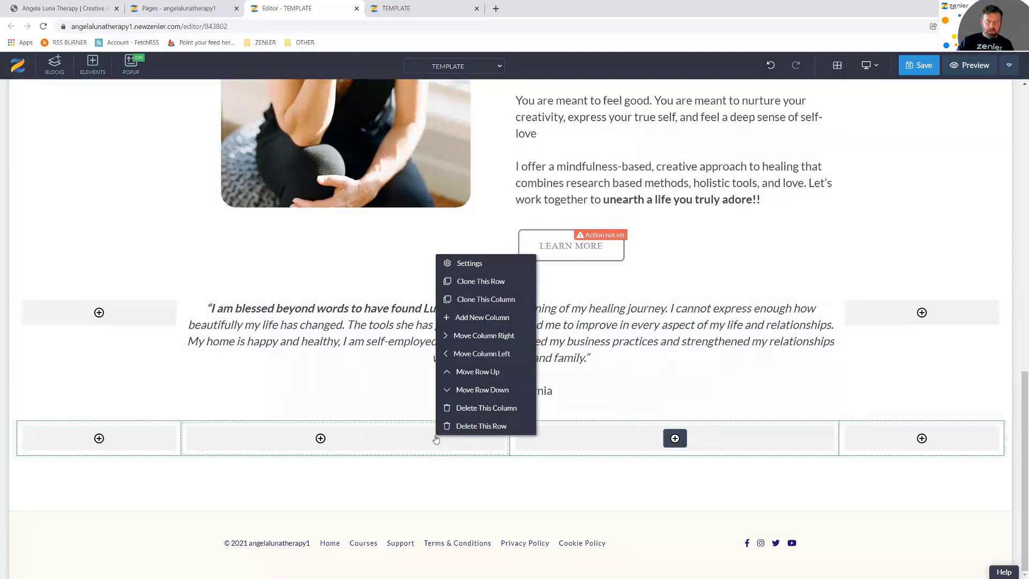
{"action": "left_click", "coordinate": [480, 409]}
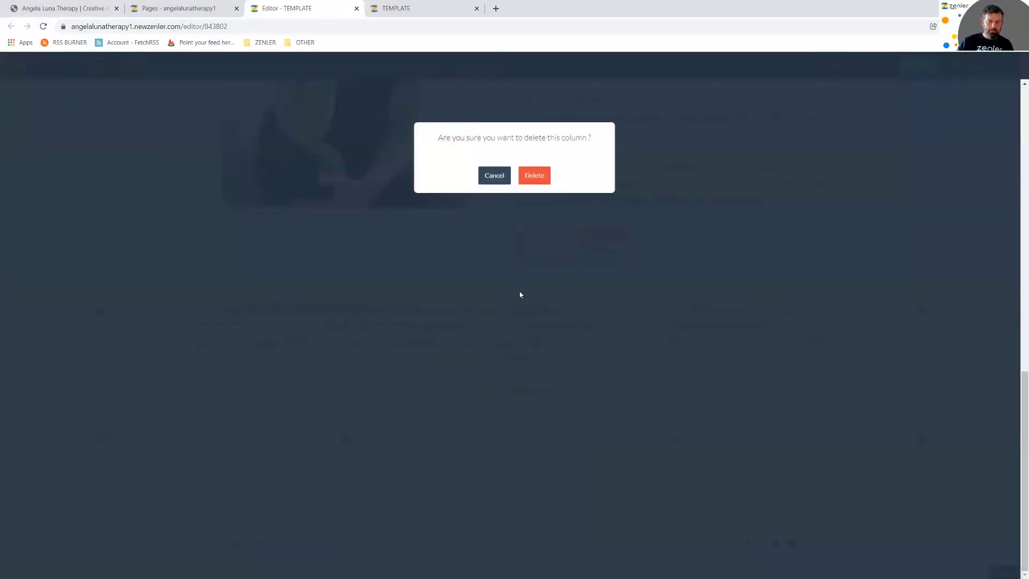
{"action": "left_click", "coordinate": [537, 179]}
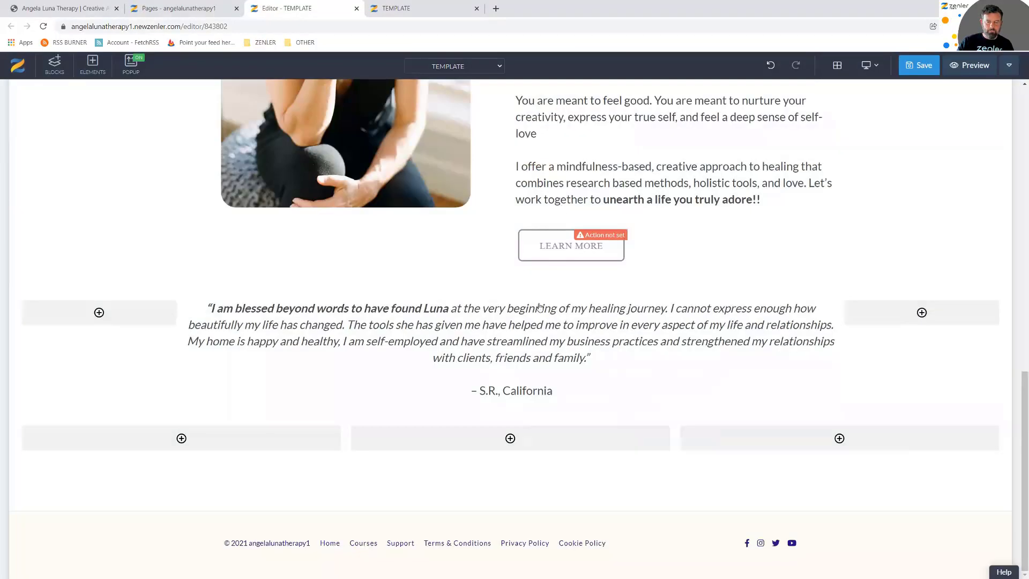
{"action": "left_click", "coordinate": [345, 443]}
{"action": "left_click_drag", "start_coordinate": [184, 432], "coordinate": [173, 435]}
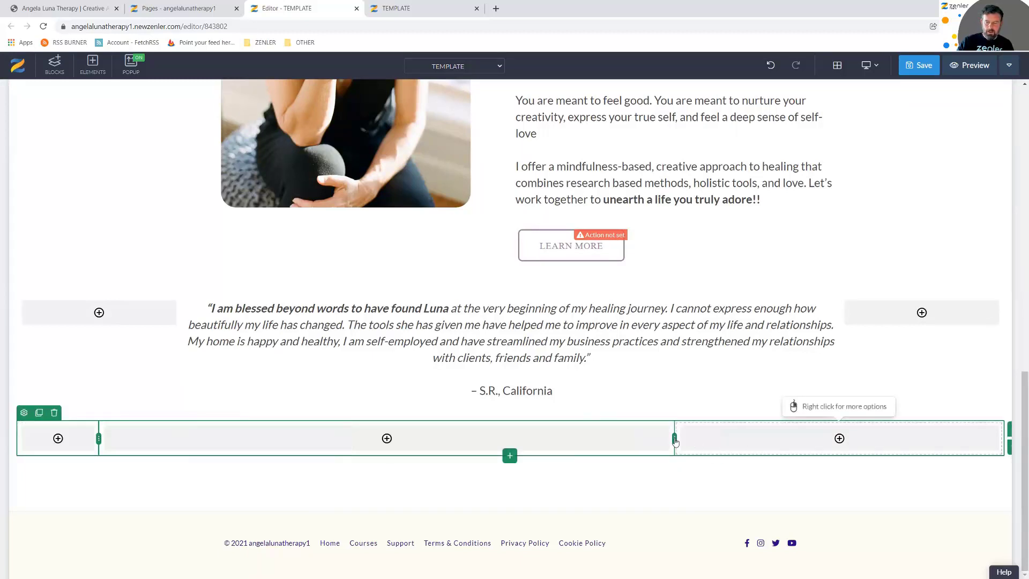
{"action": "left_click_drag", "start_coordinate": [830, 437], "coordinate": [822, 436]}
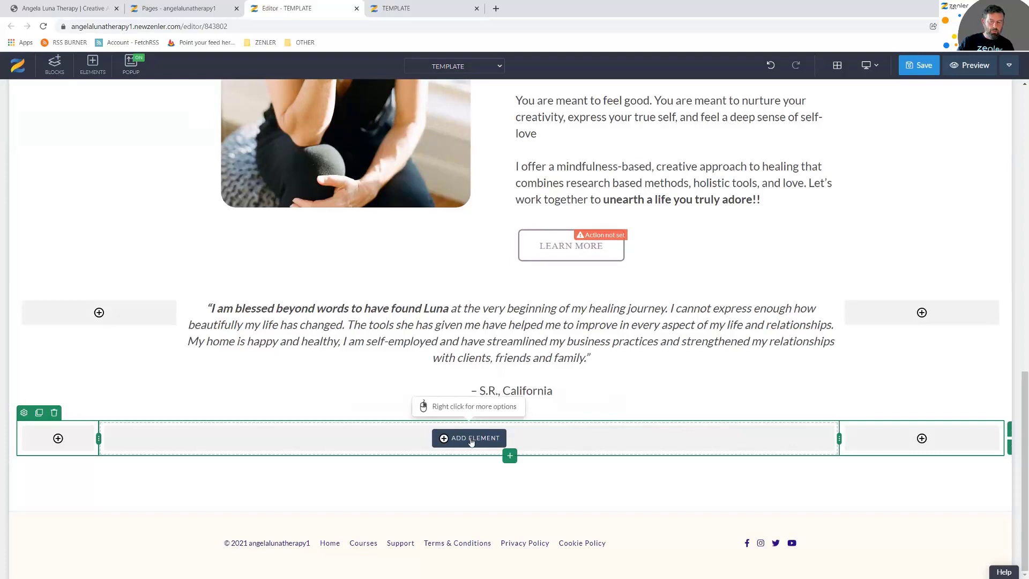
Insert a three-column 33% row into the middle column and align that column's left edge with the testimonial text
{"action": "left_click", "coordinate": [466, 438]}
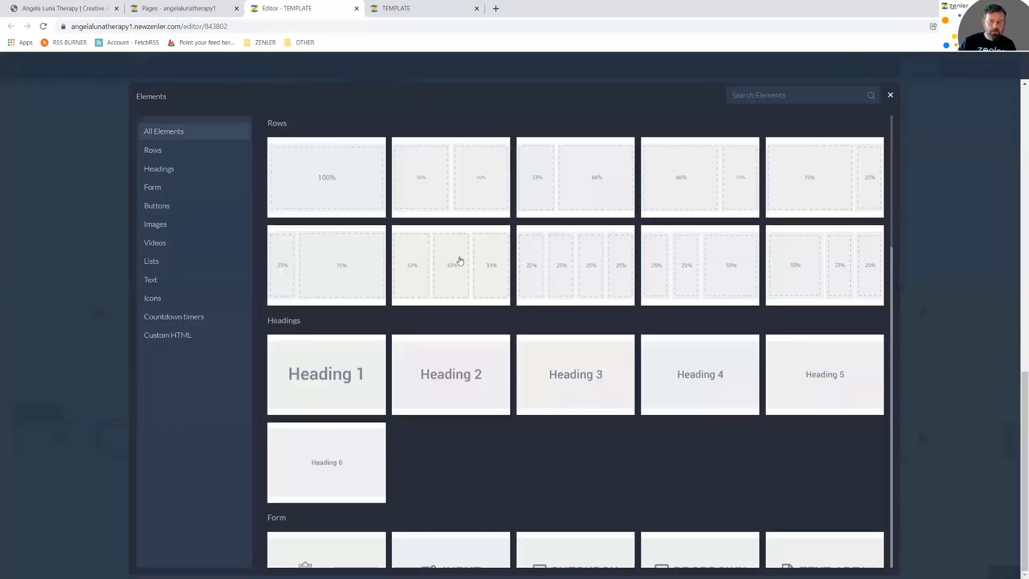
{"action": "left_click", "coordinate": [459, 261]}
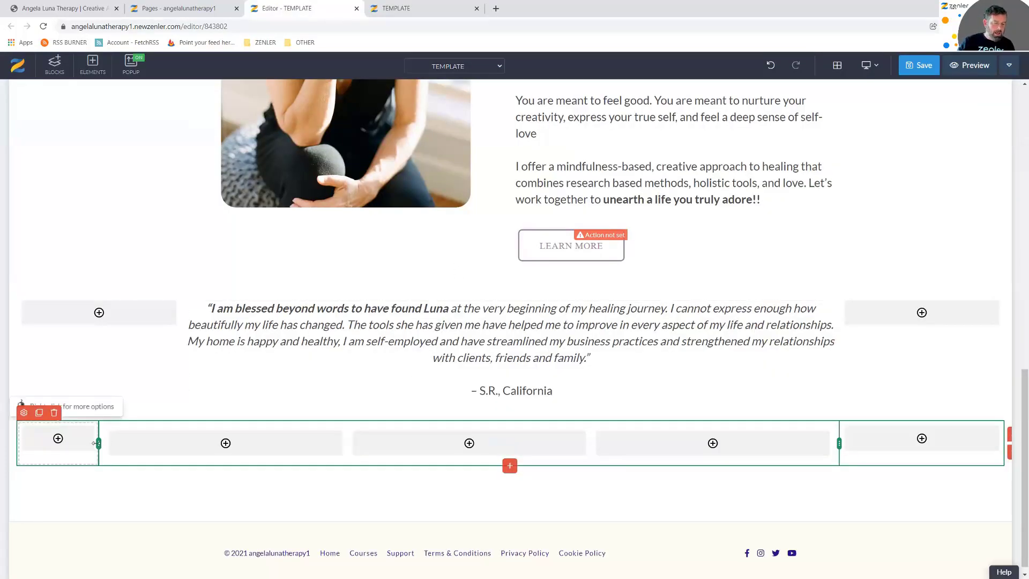
{"action": "left_click_drag", "start_coordinate": [131, 442], "coordinate": [161, 443]}
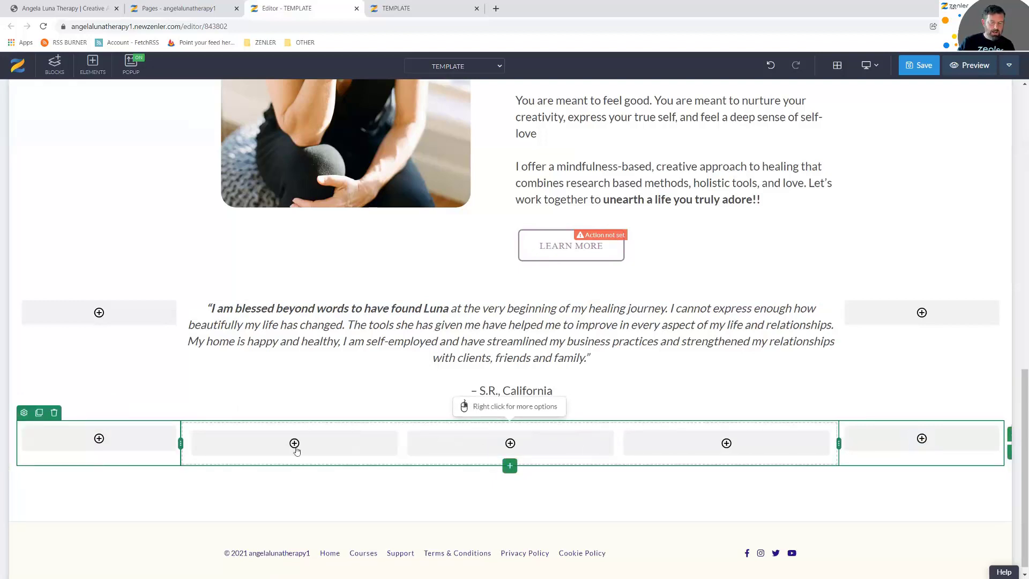
Upload EXPRESSIVE.jpg without cropping as the image in the first column of the three-column row below the testimonial
{"action": "left_click", "coordinate": [62, 8]}
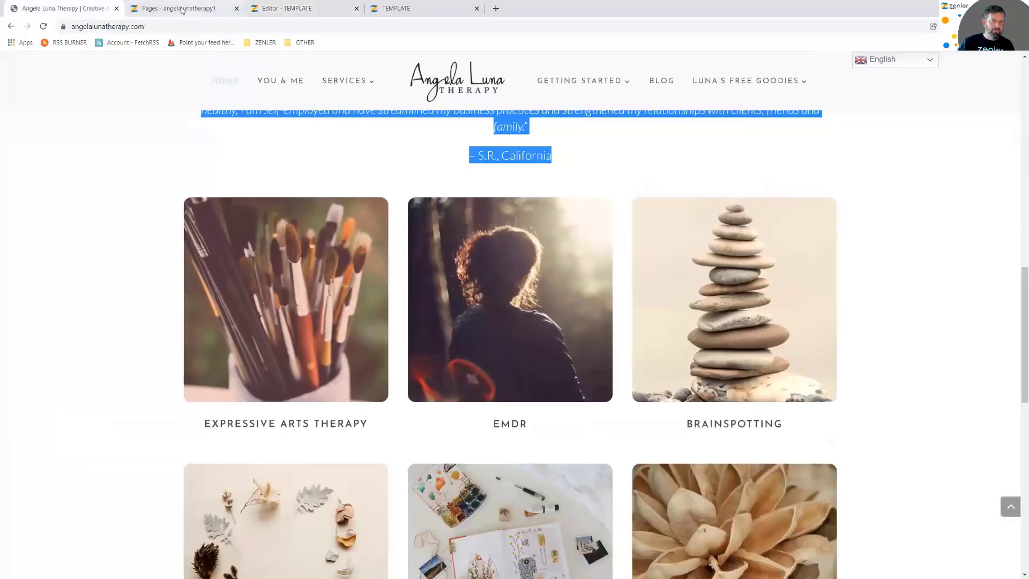
{"action": "left_click", "coordinate": [280, 9]}
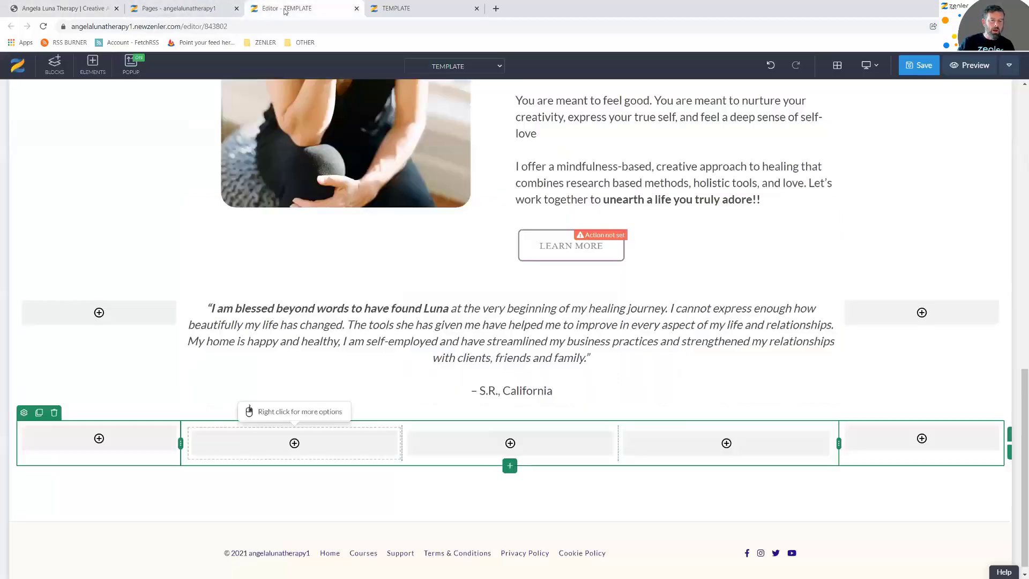
{"action": "left_click", "coordinate": [295, 443]}
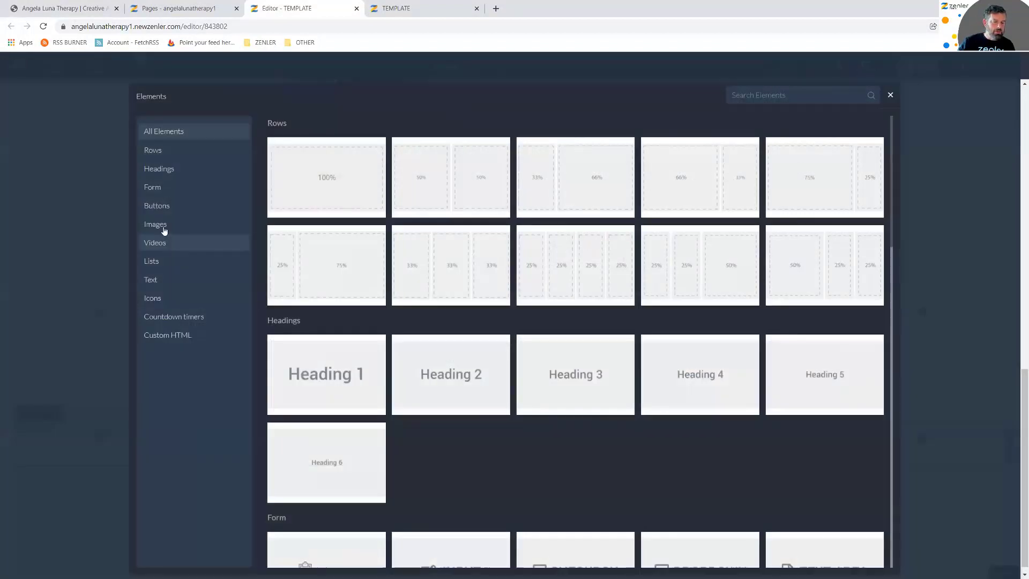
{"action": "left_click", "coordinate": [166, 224]}
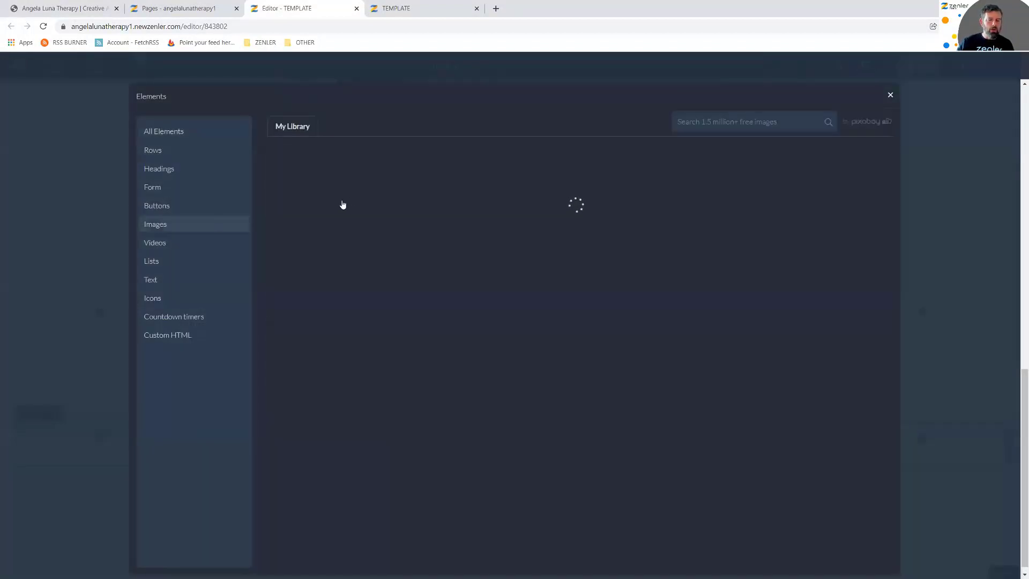
{"action": "left_click", "coordinate": [78, 9]}
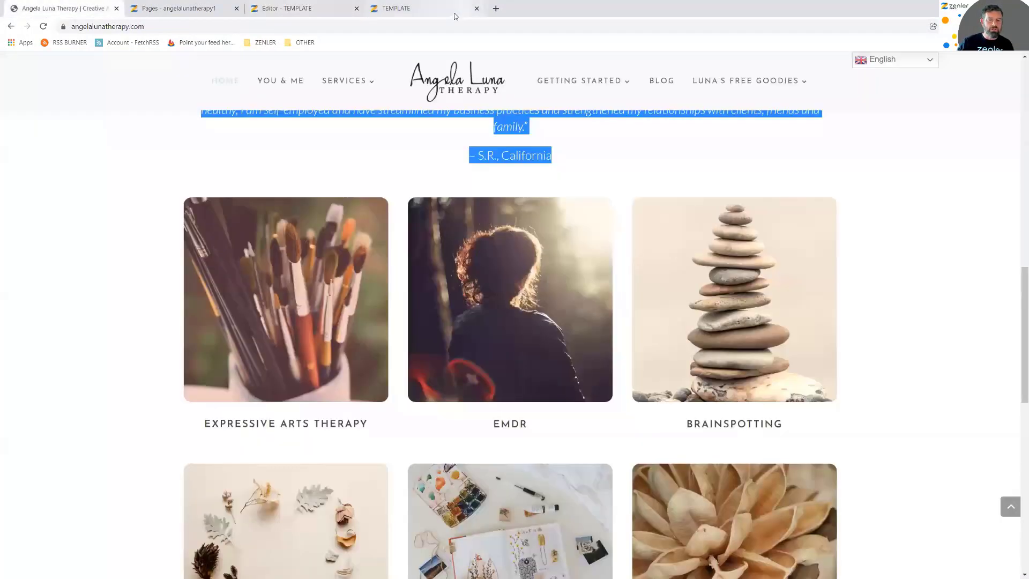
{"action": "left_click", "coordinate": [431, 9]}
{"action": "left_click", "coordinate": [289, 9]}
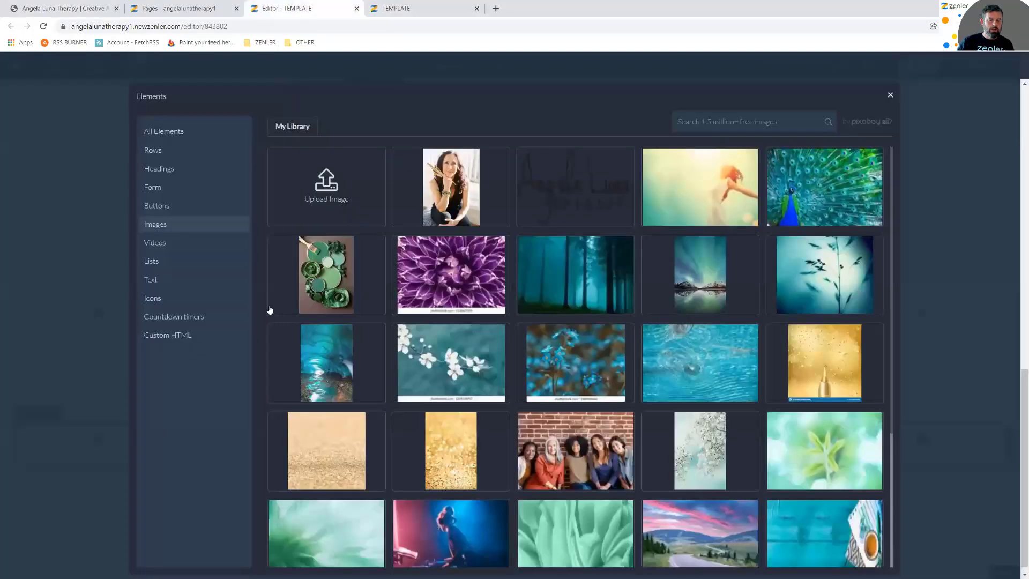
{"action": "left_click", "coordinate": [307, 193]}
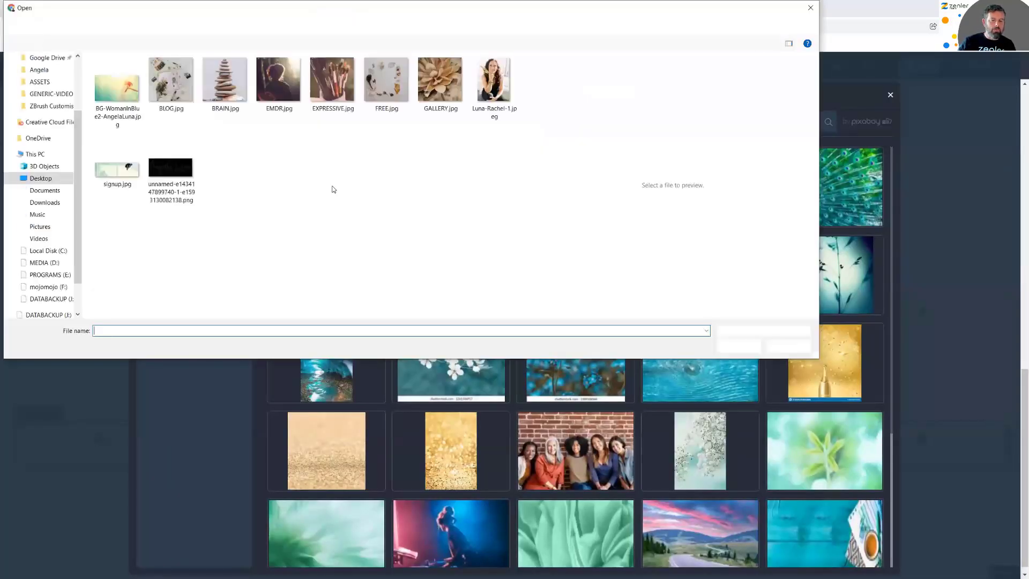
{"action": "left_click", "coordinate": [332, 80]}
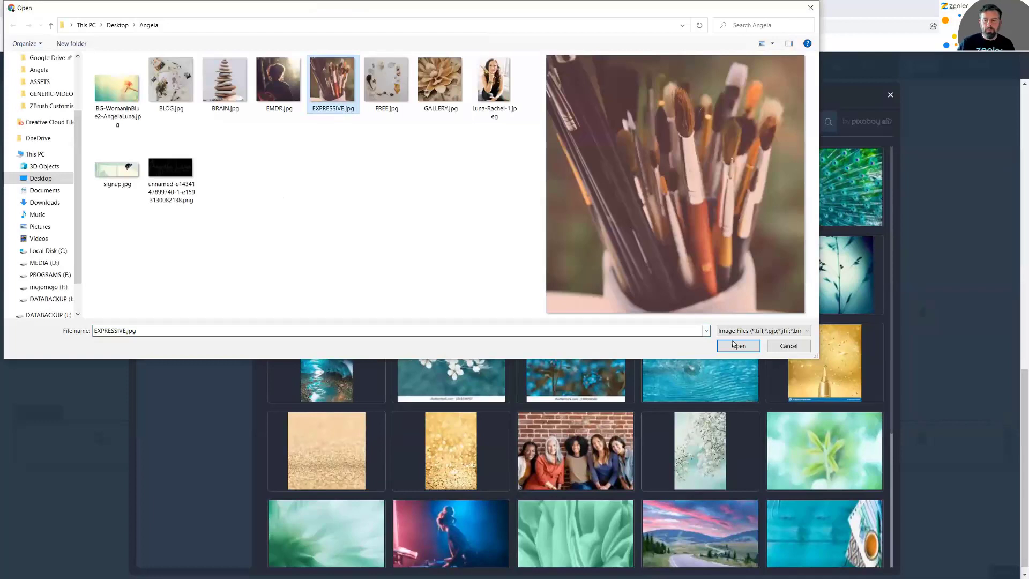
{"action": "left_click", "coordinate": [739, 346]}
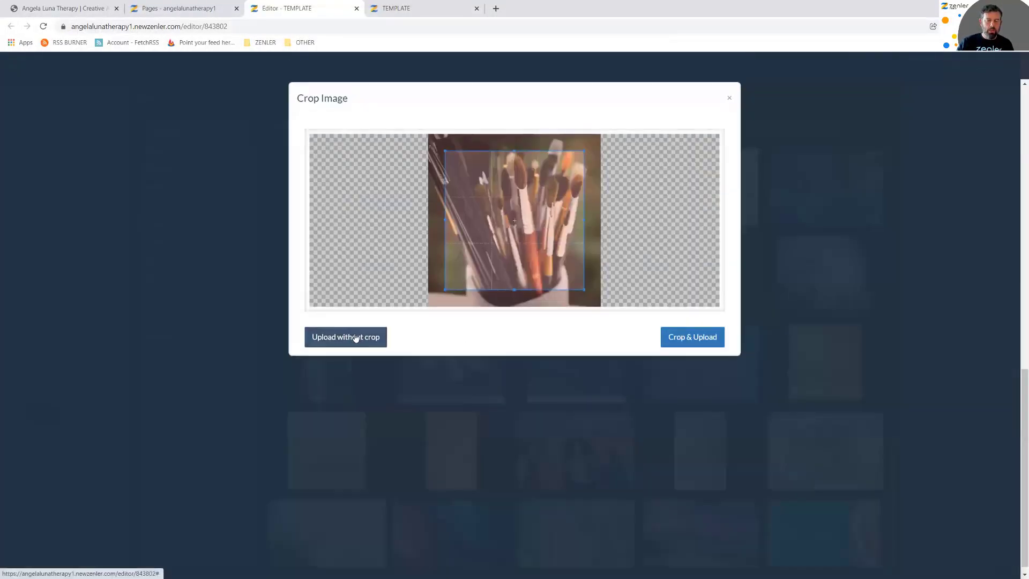
{"action": "left_click", "coordinate": [356, 337]}
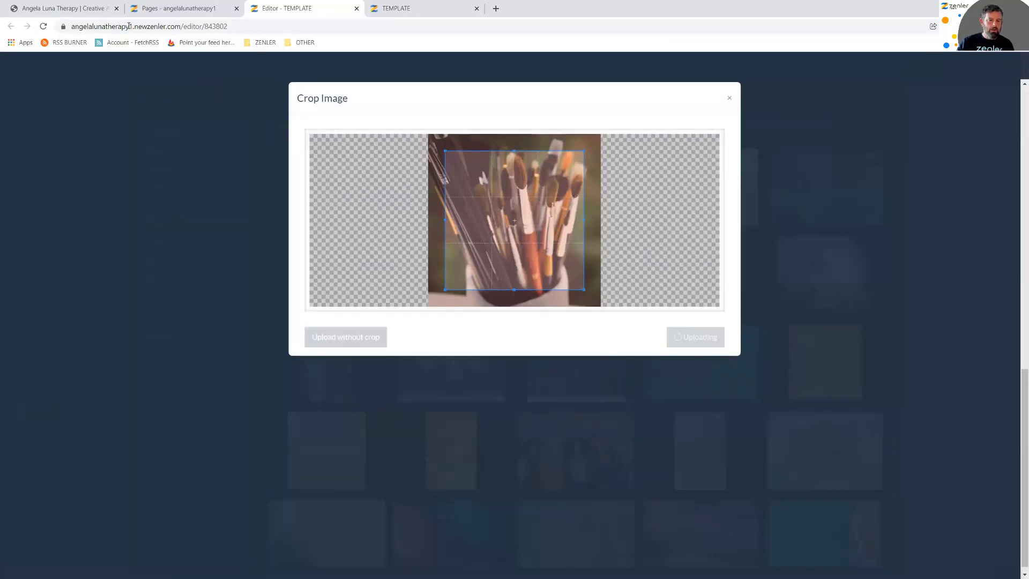
Compare the brushes image with the original site and set its border corner to 30 px
{"action": "left_click", "coordinate": [67, 10]}
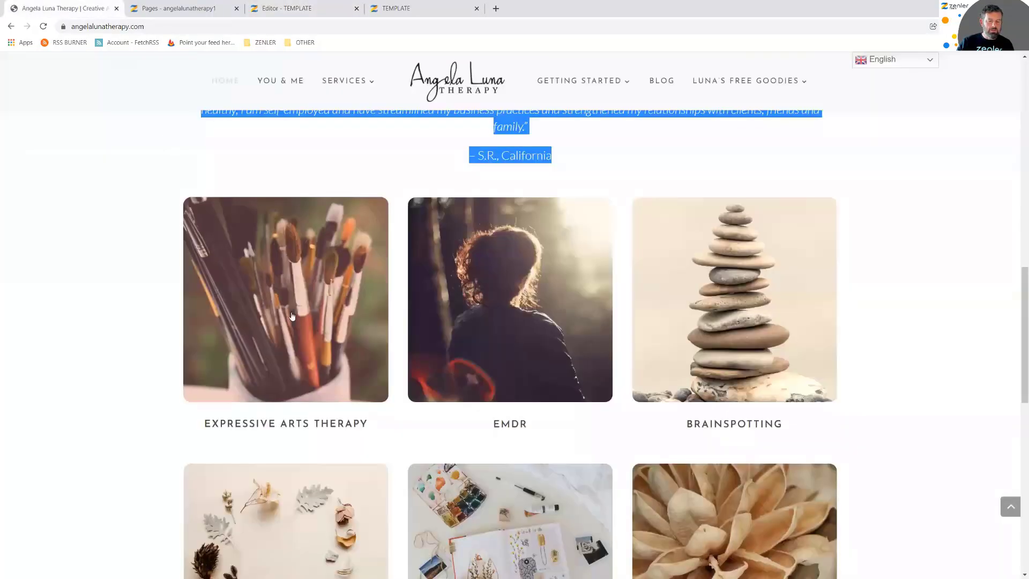
{"action": "left_click", "coordinate": [292, 13]}
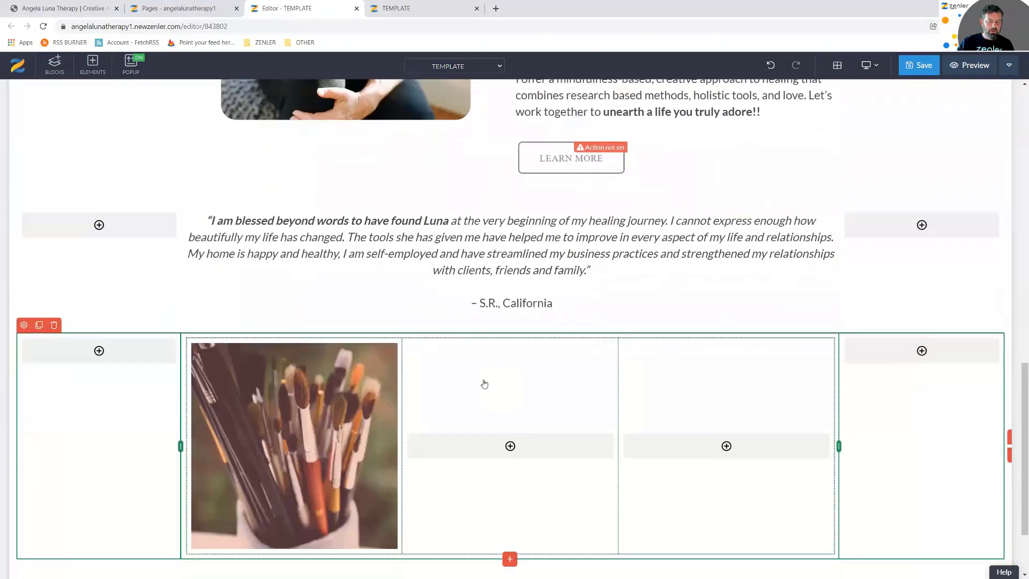
{"action": "scroll", "coordinate": [484, 384], "scroll_direction": "down", "scroll_amount": 1}
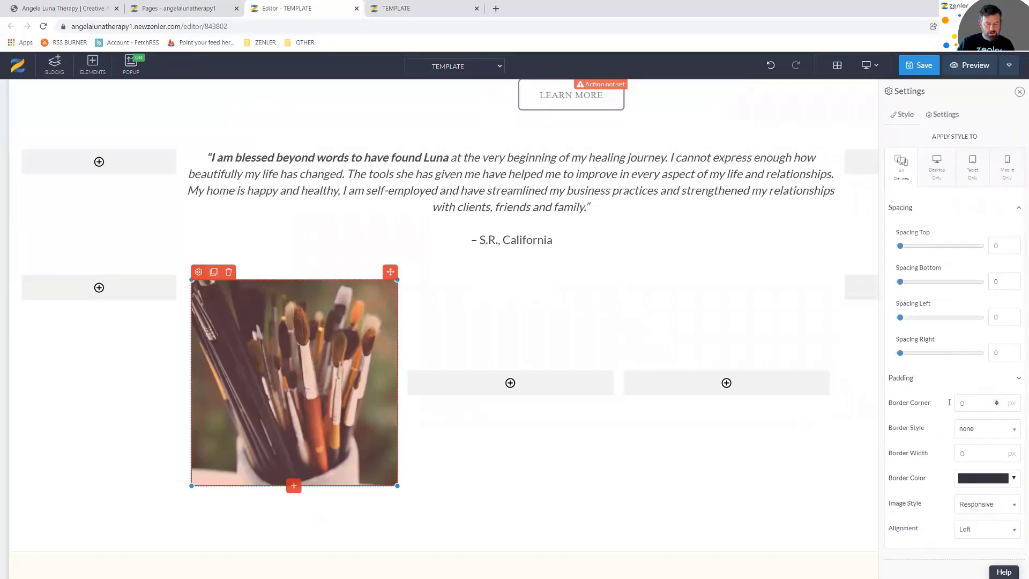
{"action": "type", "text": "30"}
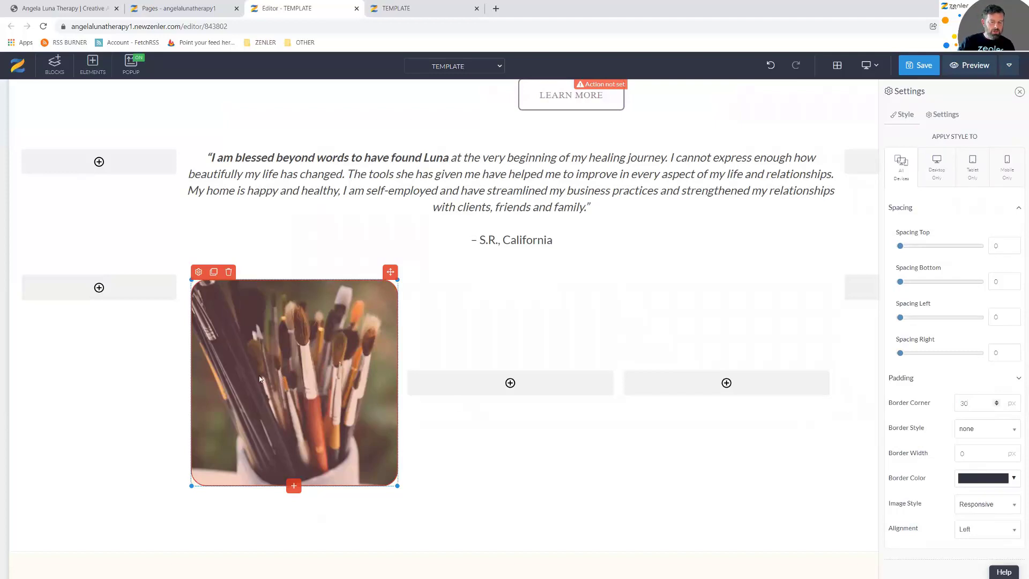
Duplicate the rounded brushes image twice, placing one copy in the middle column and one in the third column
{"action": "left_click", "coordinate": [294, 346]}
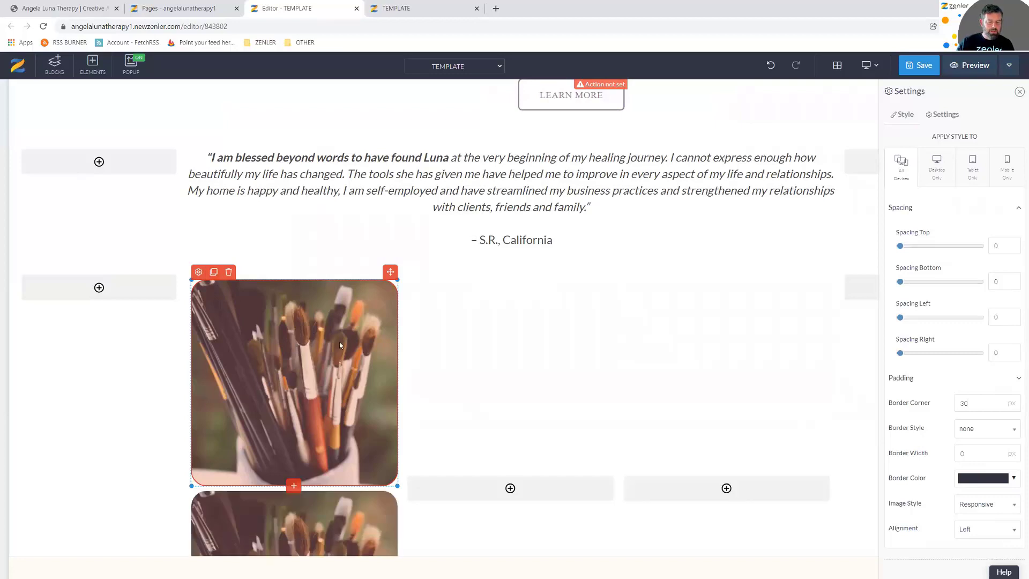
{"action": "left_click_drag", "start_coordinate": [392, 272], "coordinate": [468, 349]}
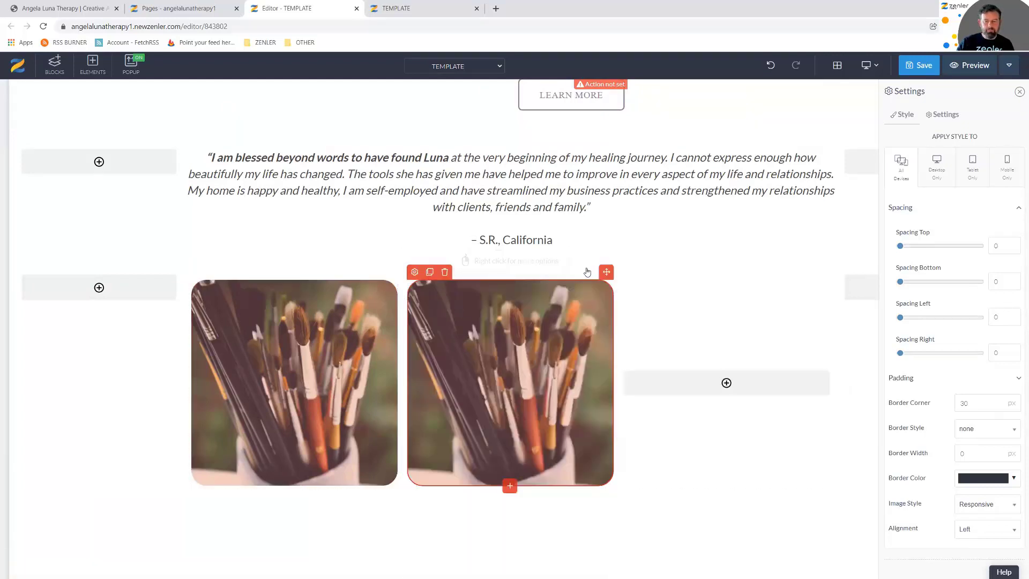
{"action": "left_click_drag", "start_coordinate": [606, 271], "coordinate": [677, 482]}
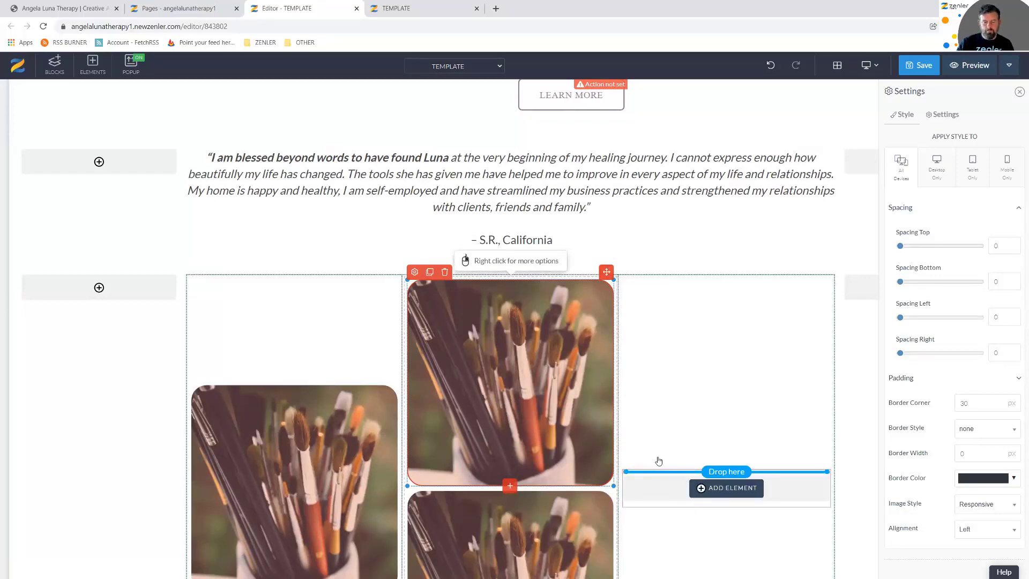
{"action": "left_click_drag", "start_coordinate": [659, 461], "coordinate": [658, 441]}
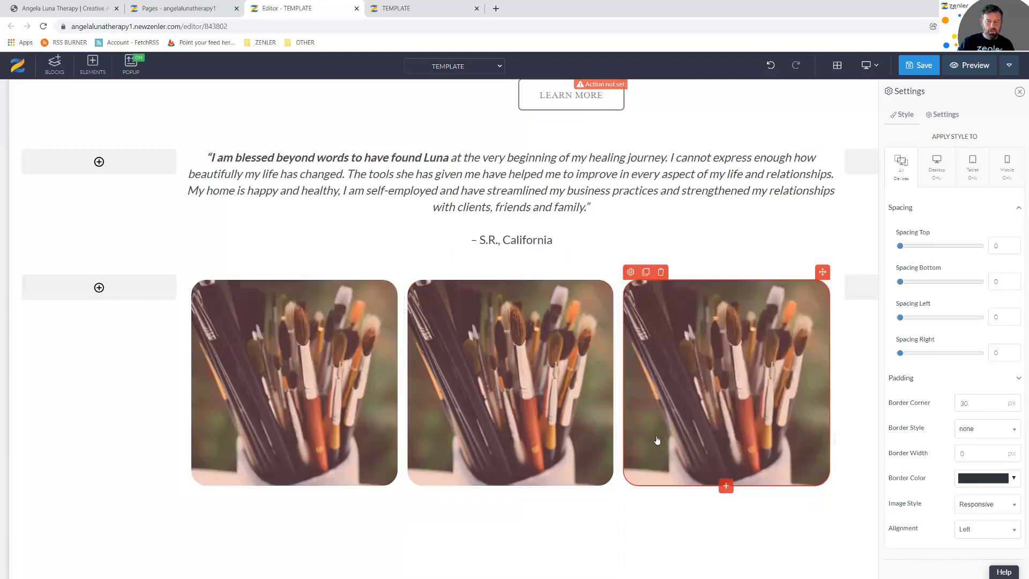
Replace the middle column's image with an uncropped upload of EMDR.jpg, matching the original site's order
{"action": "left_click", "coordinate": [82, 10]}
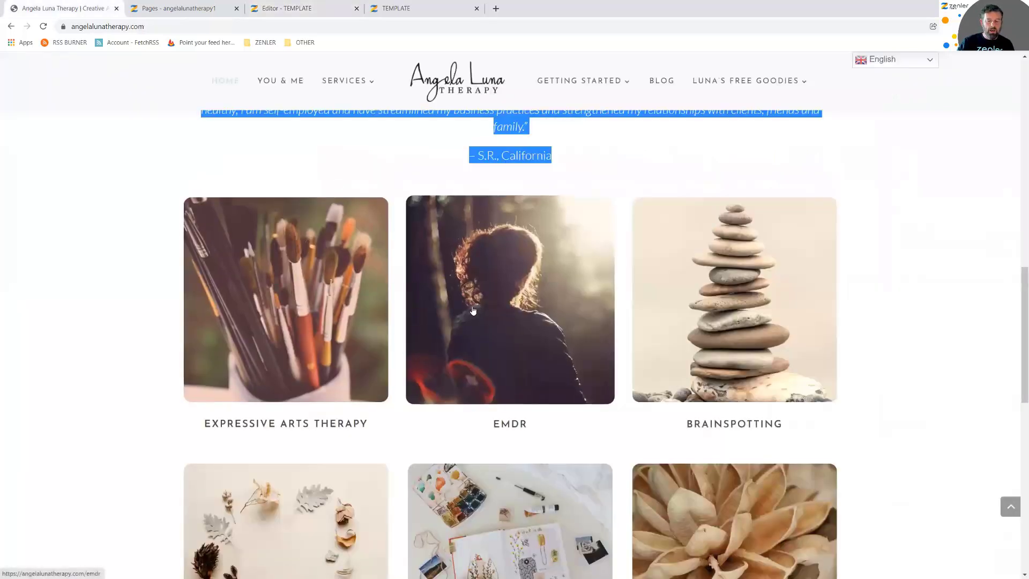
{"action": "left_click", "coordinate": [300, 8]}
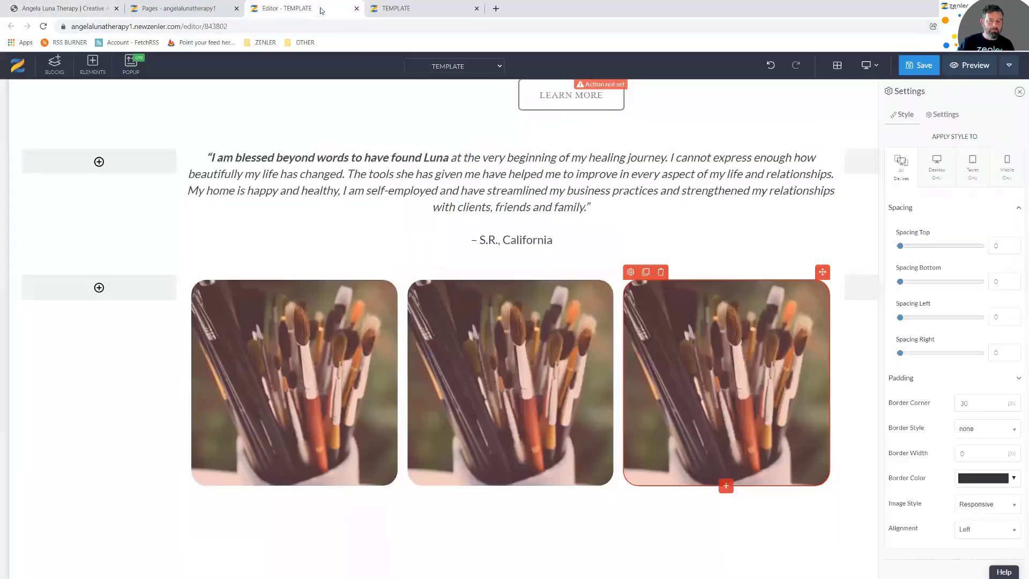
{"action": "left_click", "coordinate": [482, 351]}
{"action": "left_click", "coordinate": [415, 272]}
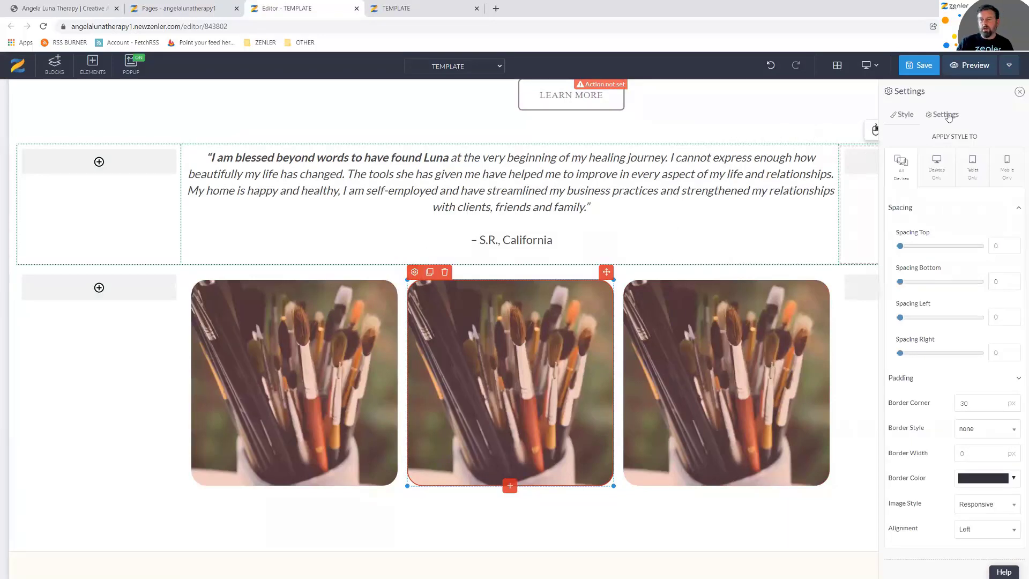
{"action": "left_click", "coordinate": [1012, 143]}
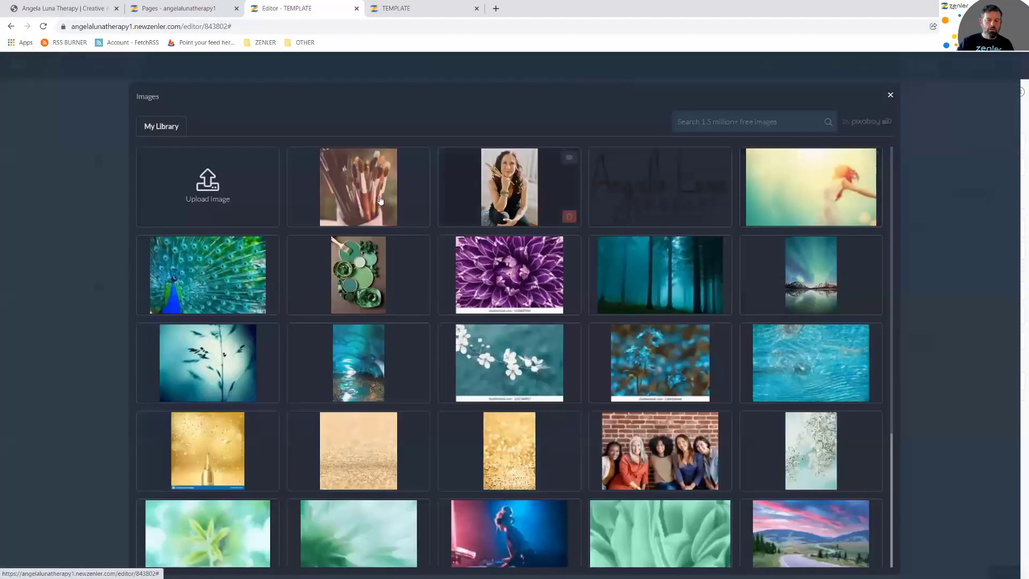
{"action": "left_click", "coordinate": [236, 195]}
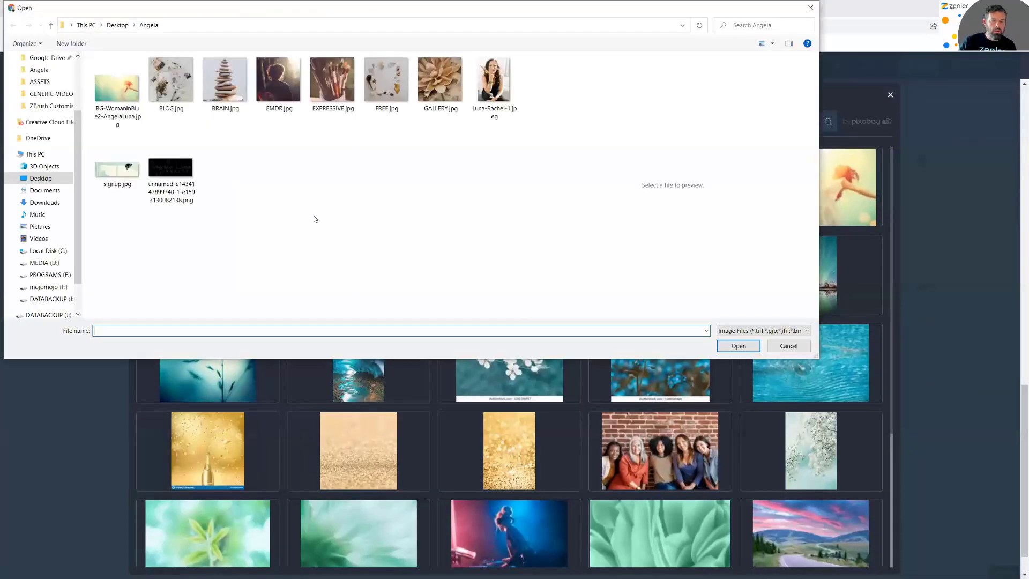
{"action": "left_click", "coordinate": [276, 105]}
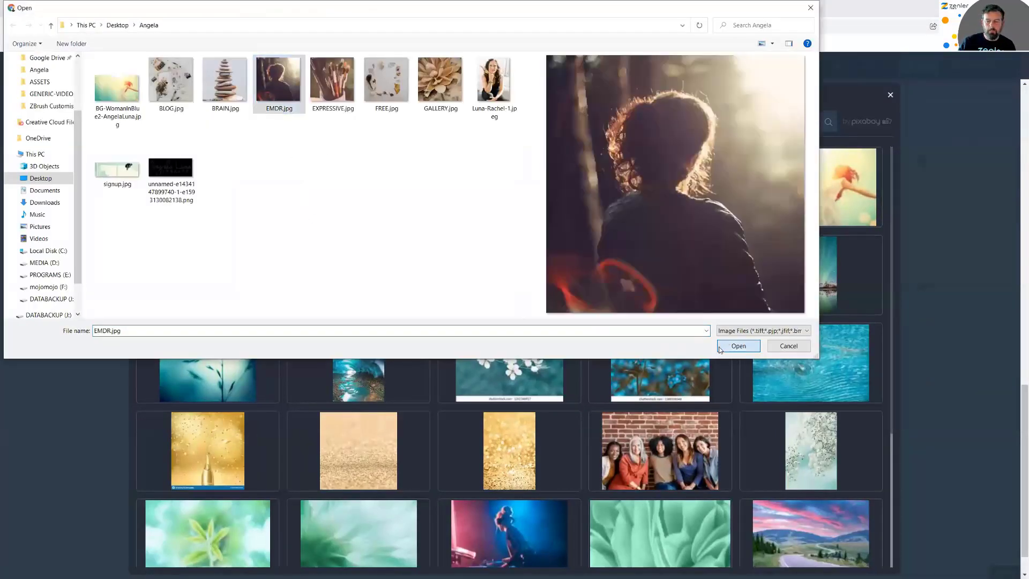
{"action": "left_click", "coordinate": [724, 346]}
{"action": "left_click", "coordinate": [382, 340]}
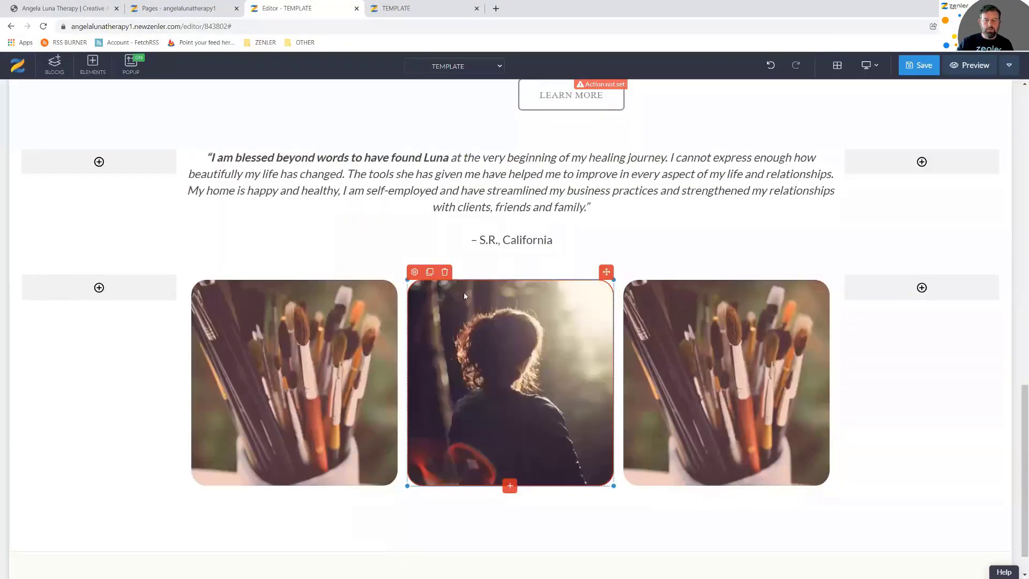
Replace the third column's image with an uncropped upload of BRAIN.jpg, following the original site's grid
{"action": "left_click", "coordinate": [685, 331]}
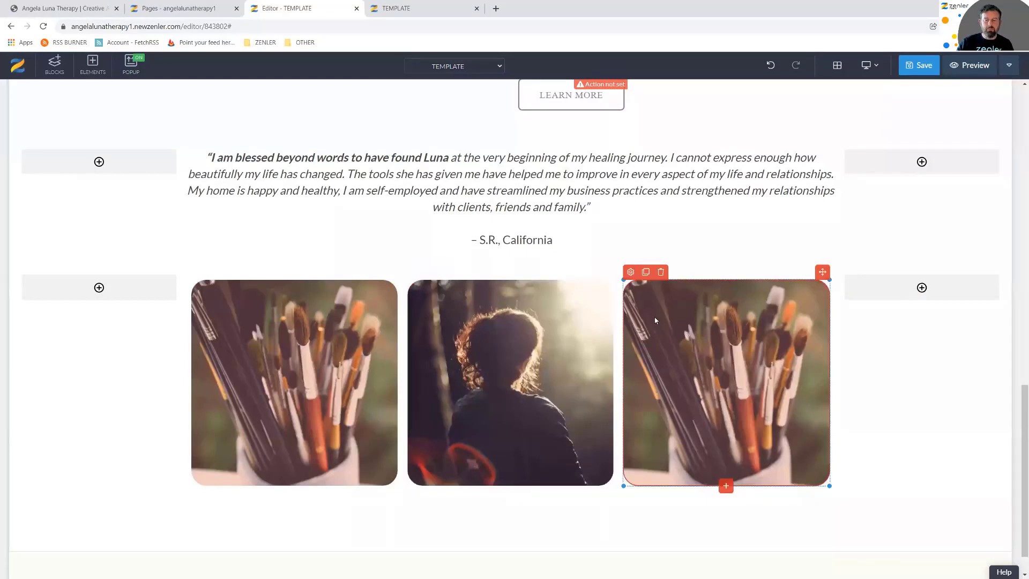
{"action": "left_click", "coordinate": [91, 9]}
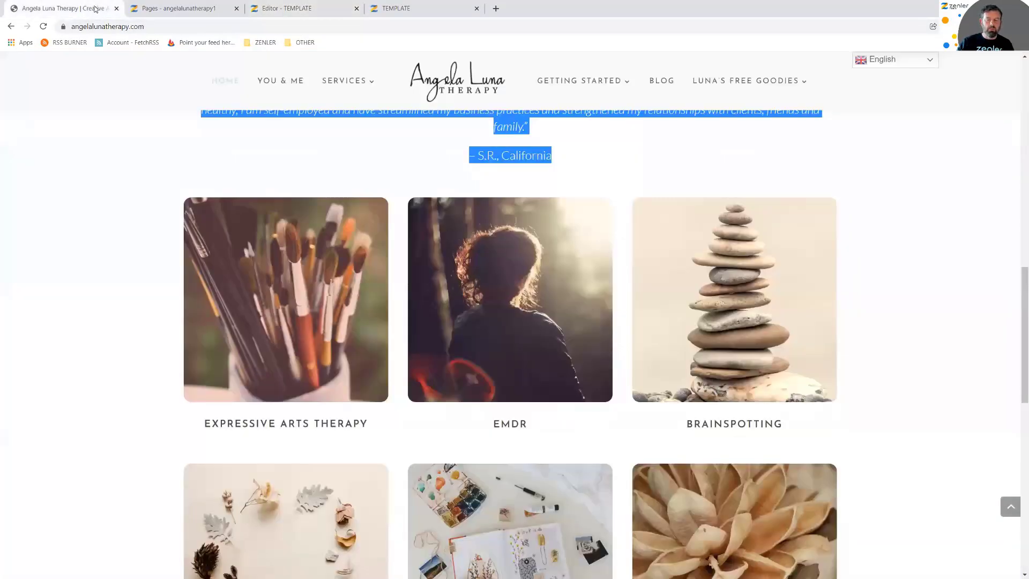
{"action": "left_click", "coordinate": [285, 9]}
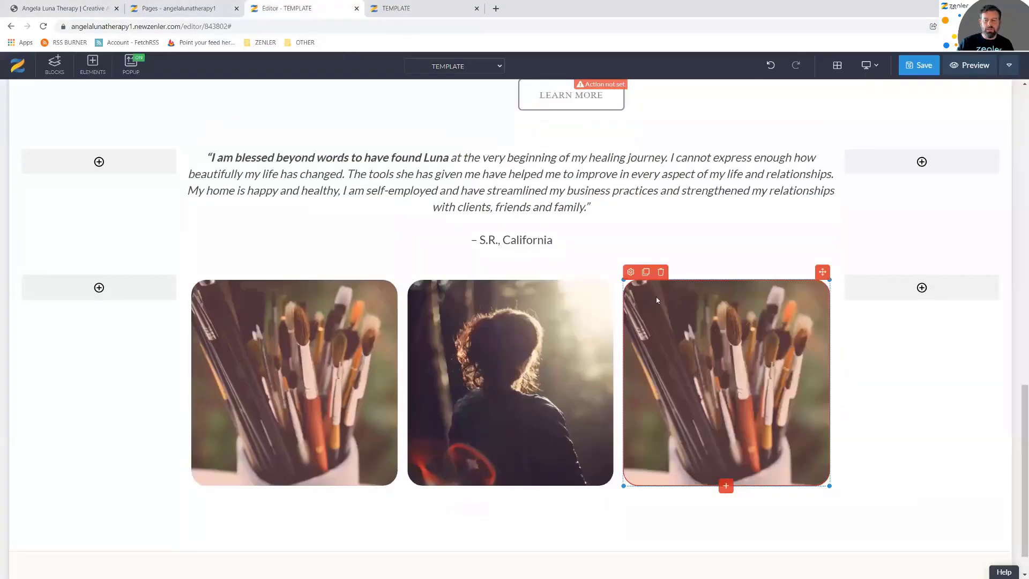
{"action": "left_click", "coordinate": [629, 273]}
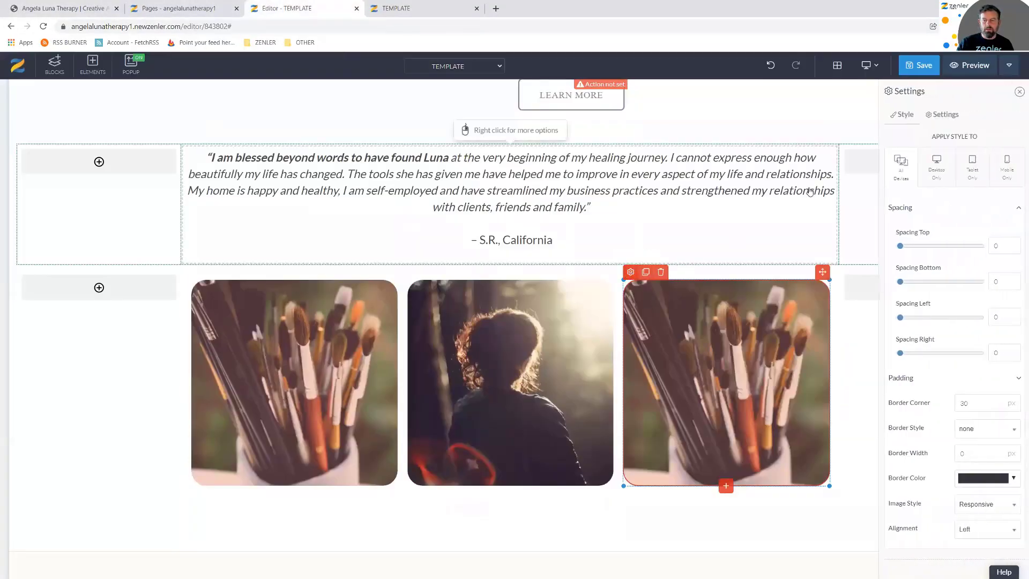
{"action": "left_click", "coordinate": [944, 117]}
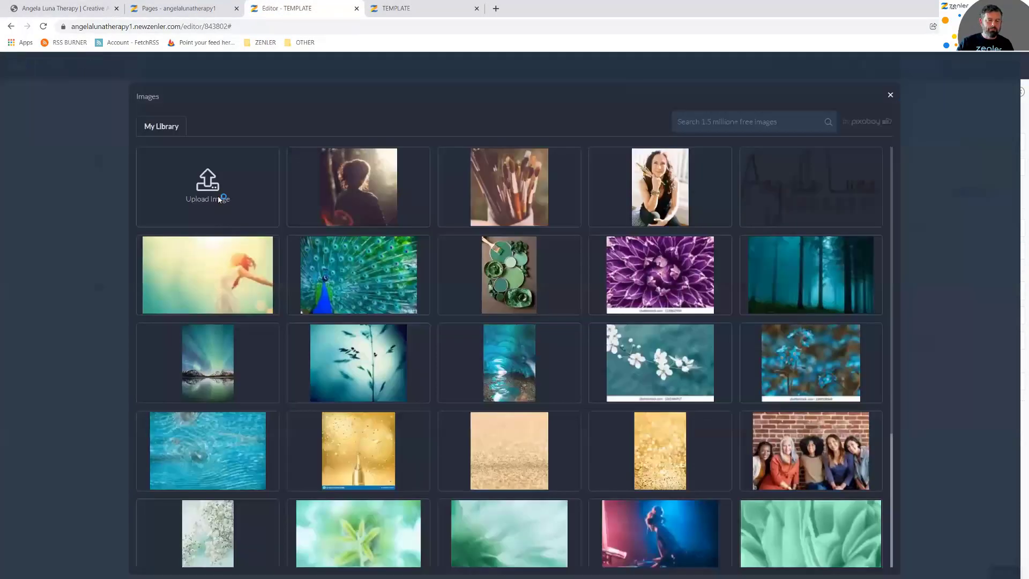
{"action": "left_click", "coordinate": [220, 201]}
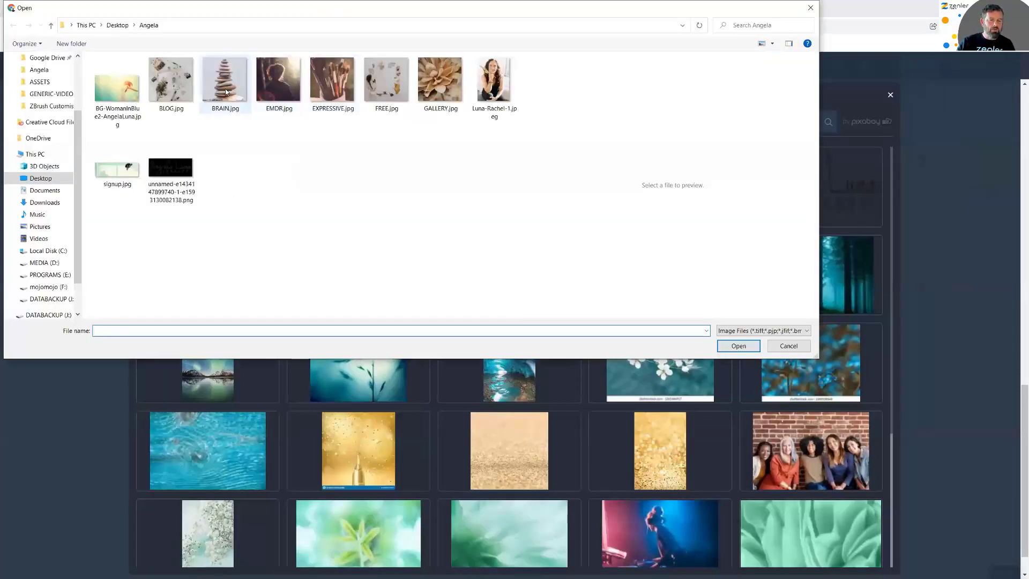
{"action": "left_click", "coordinate": [225, 83]}
{"action": "left_click", "coordinate": [737, 346]}
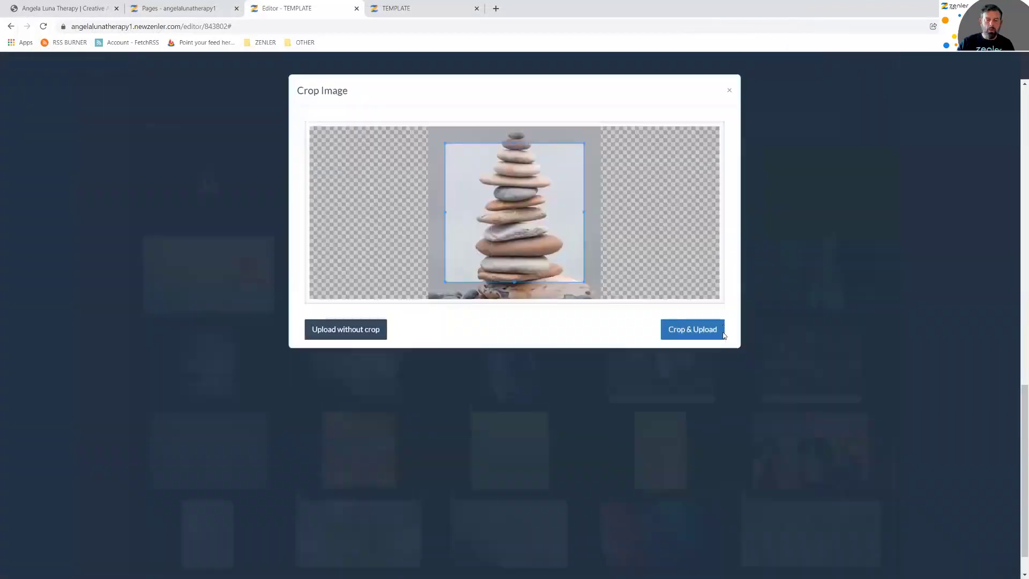
{"action": "left_click", "coordinate": [382, 346]}
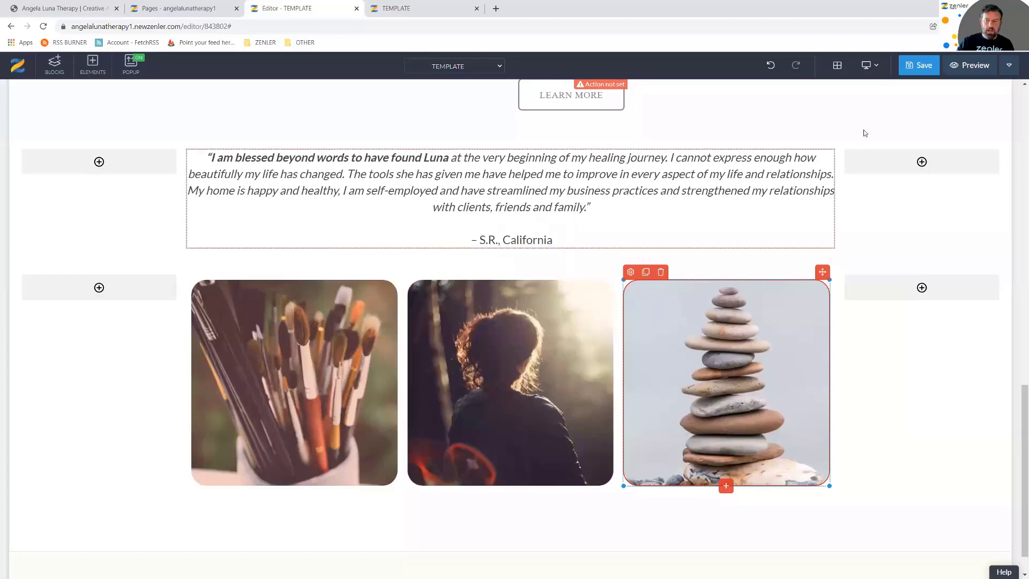
Save the template, reload its preview page, and compare the three-image row with the original site
{"action": "key", "text": "ctrl+s"}
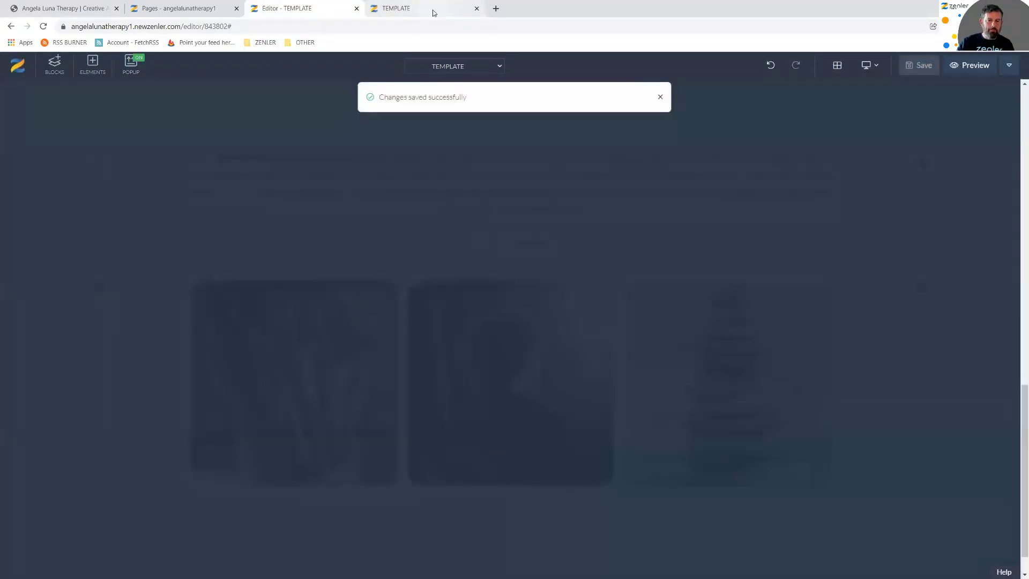
{"action": "left_click", "coordinate": [434, 13]}
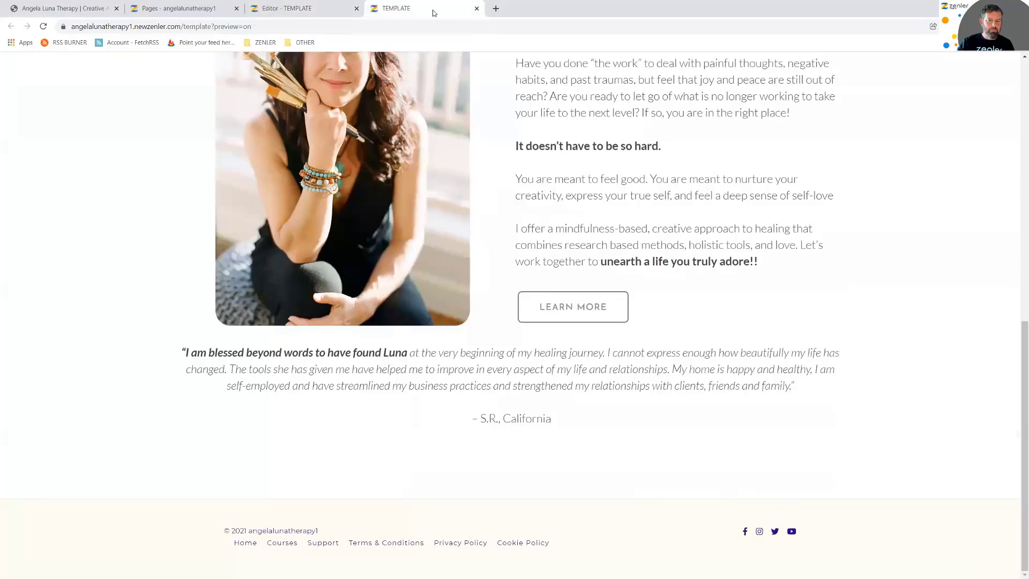
{"action": "left_click", "coordinate": [43, 26]}
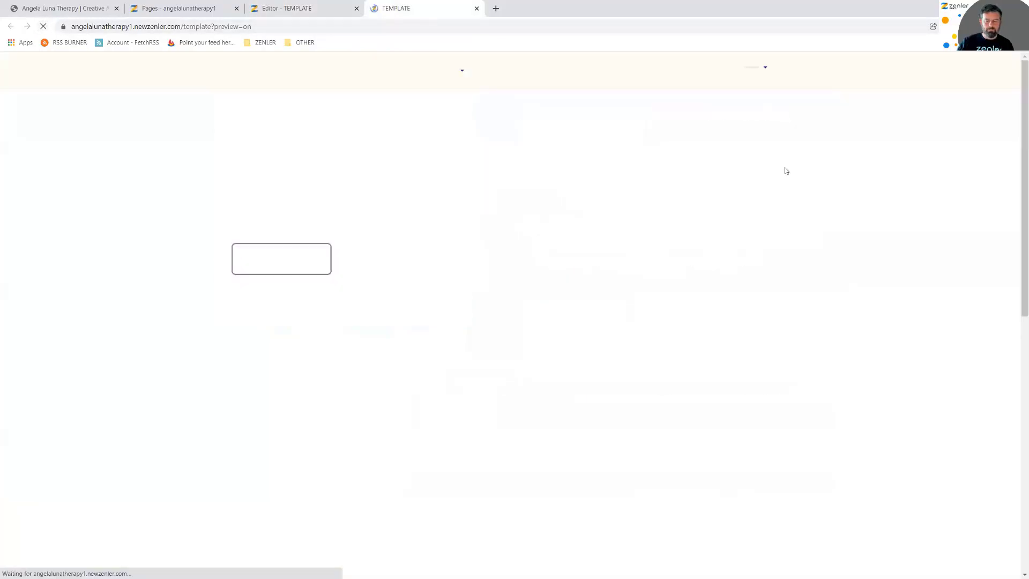
{"action": "scroll", "coordinate": [779, 186], "scroll_direction": "down", "scroll_amount": 9}
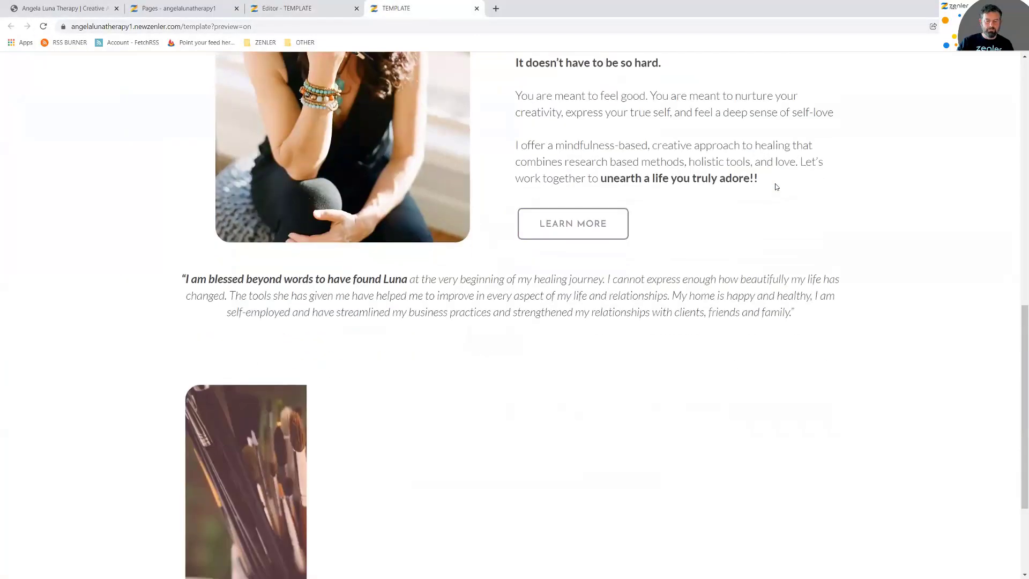
{"action": "scroll", "coordinate": [777, 186], "scroll_direction": "down", "scroll_amount": 3}
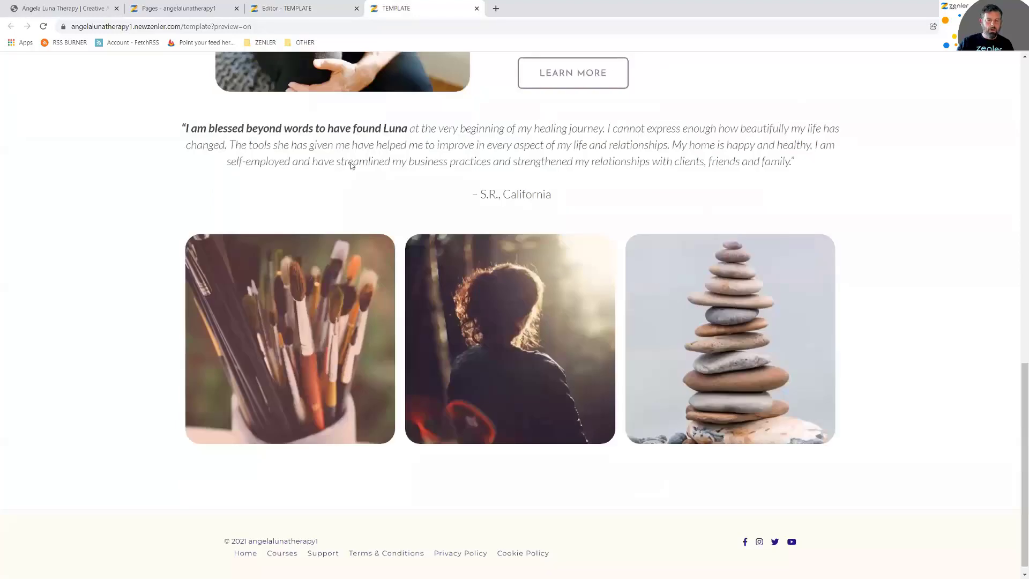
{"action": "left_click", "coordinate": [63, 10]}
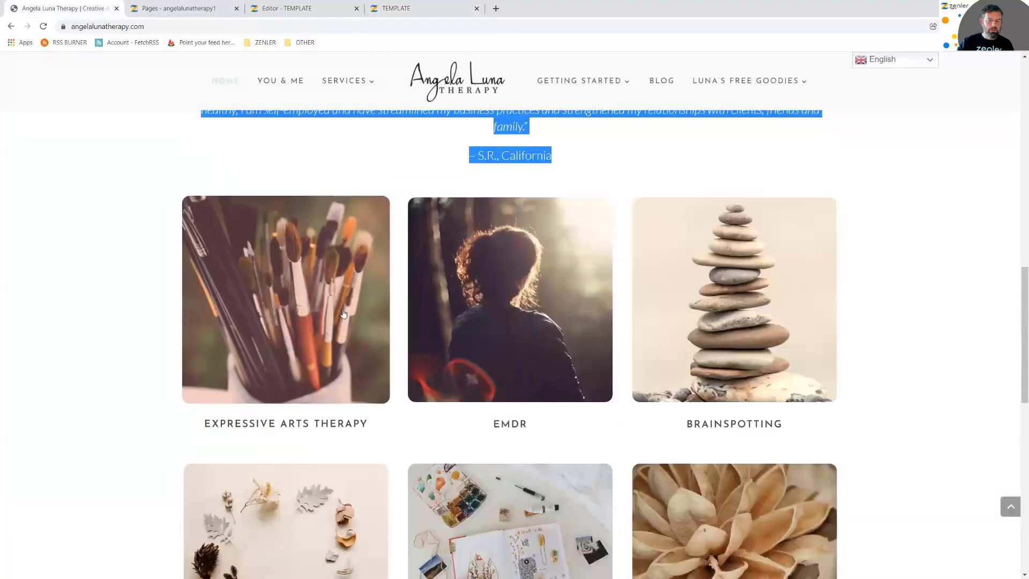
Try a left padding of 9 on the three-image row, reset it to 0, and check the brushes image's settings
{"action": "left_click", "coordinate": [298, 9]}
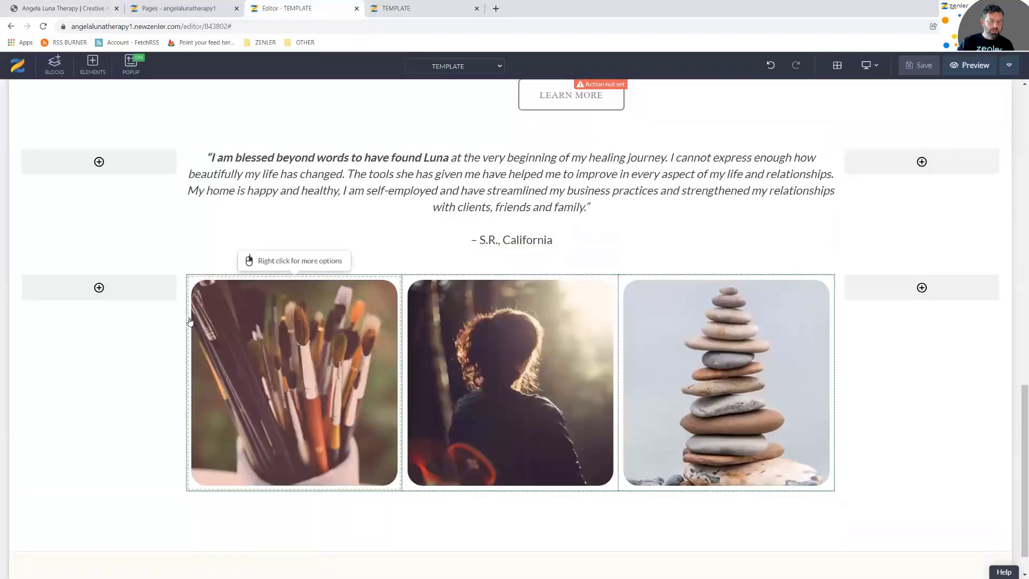
{"action": "left_click", "coordinate": [194, 267]}
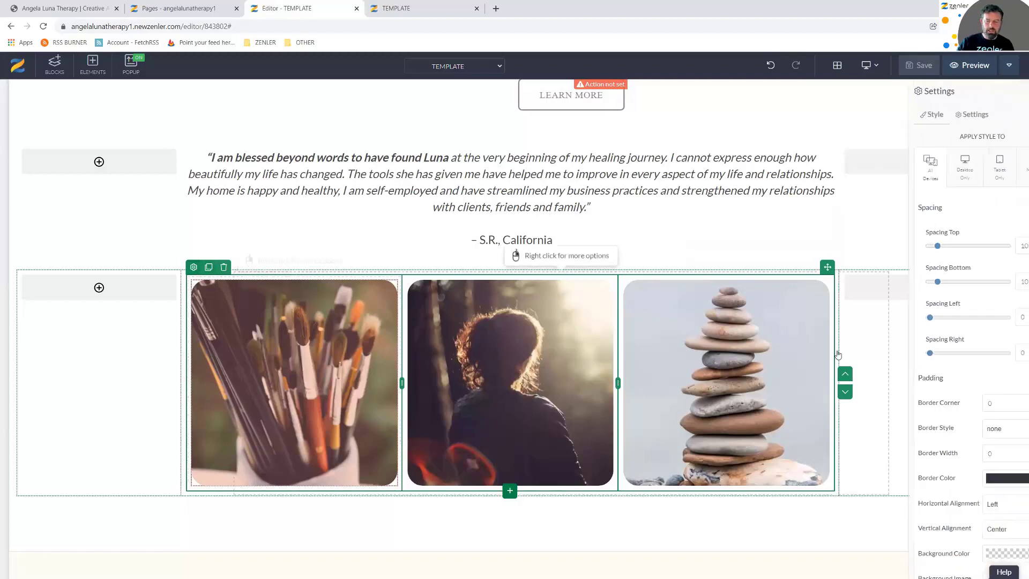
{"action": "left_click", "coordinate": [999, 378]}
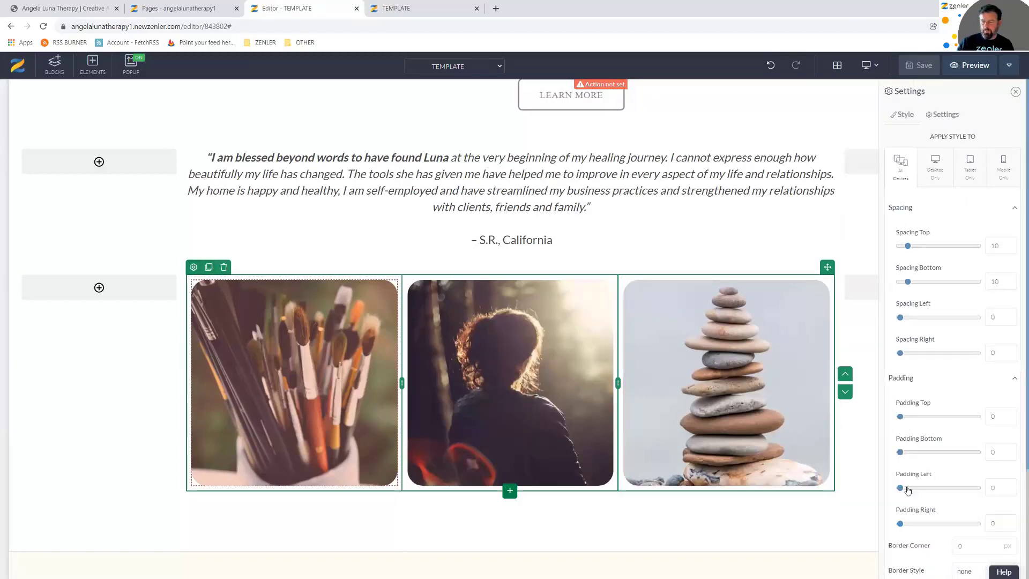
{"action": "left_click_drag", "start_coordinate": [901, 491], "coordinate": [908, 491]}
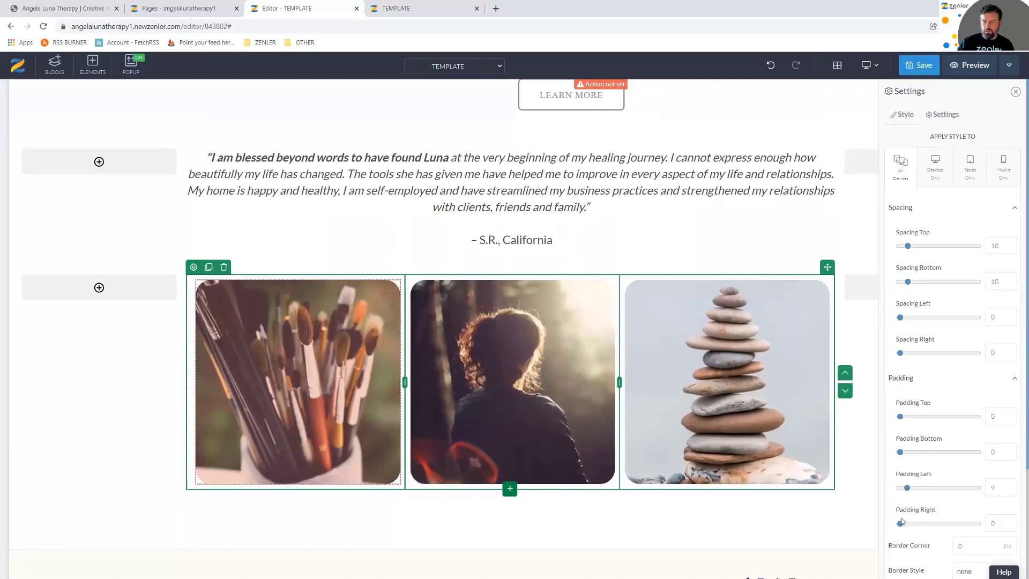
{"action": "mouse_move", "coordinate": [900, 526]}
{"action": "left_mouse_down"}
{"action": "mouse_move", "coordinate": [910, 526]}
{"action": "mouse_move", "coordinate": [895, 525]}
{"action": "mouse_move", "coordinate": [894, 492]}
{"action": "left_mouse_up"}
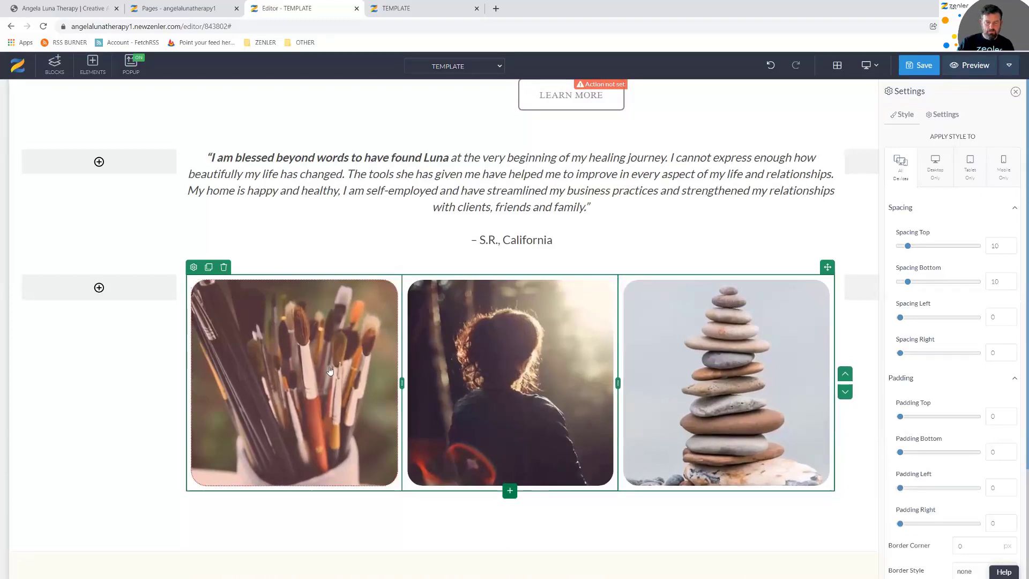
{"action": "left_click", "coordinate": [249, 331]}
{"action": "left_click", "coordinate": [199, 272]}
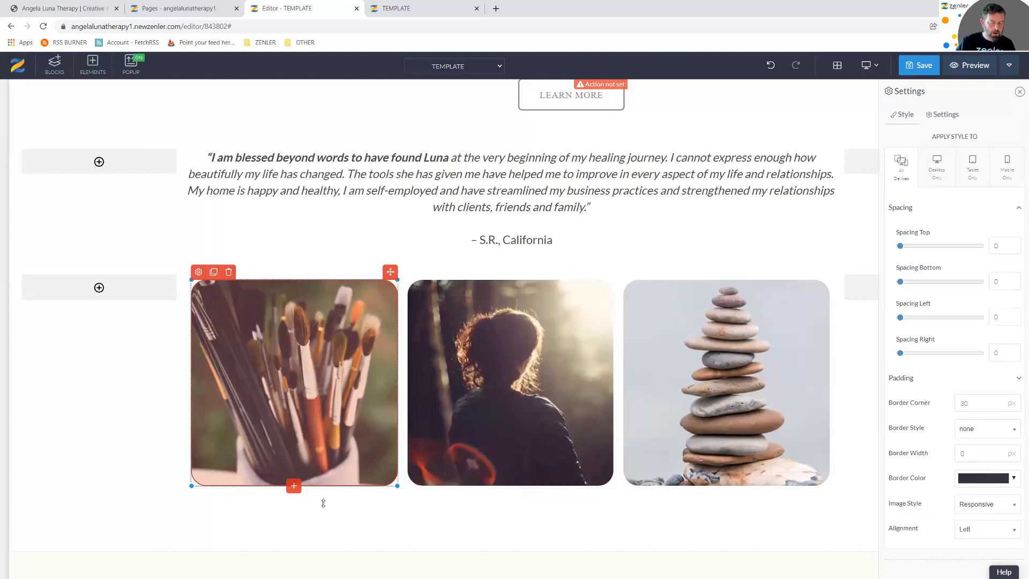
Inspect the font styling of the service headings below the images on the original site
{"action": "left_click", "coordinate": [59, 9]}
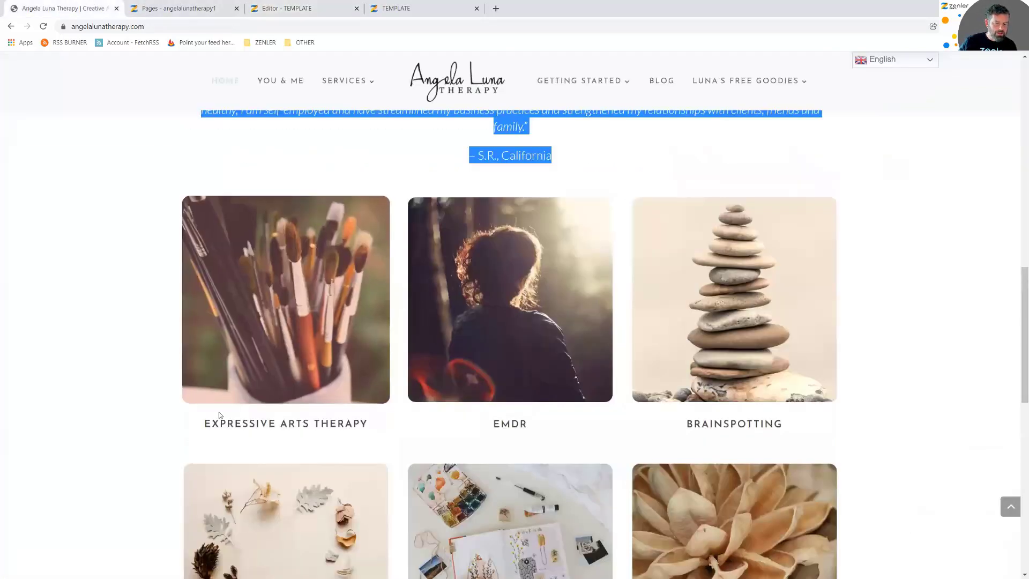
{"action": "left_click_drag", "start_coordinate": [204, 424], "coordinate": [374, 433]}
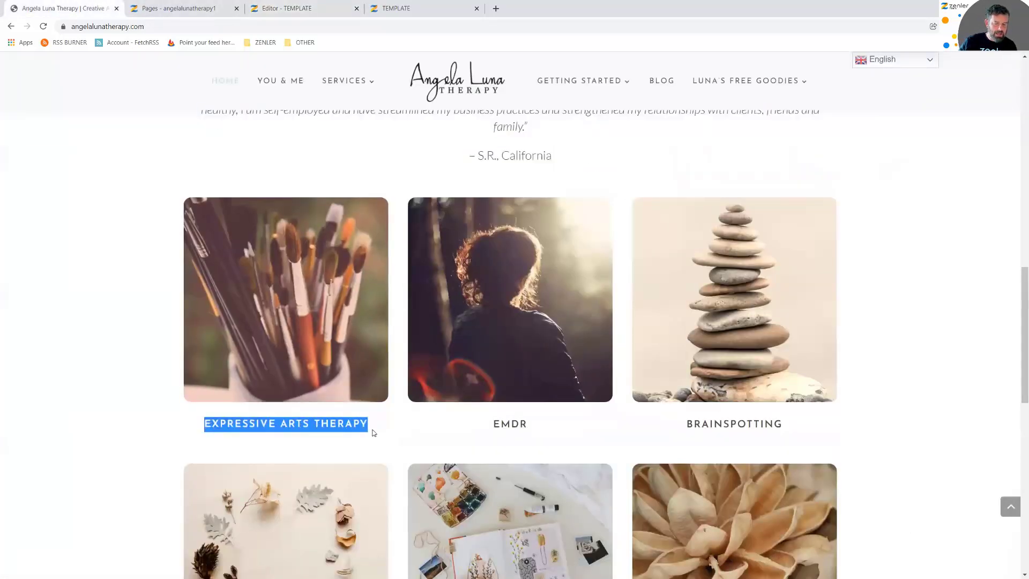
{"action": "right_click", "coordinate": [477, 435]}
{"action": "left_click", "coordinate": [511, 569]}
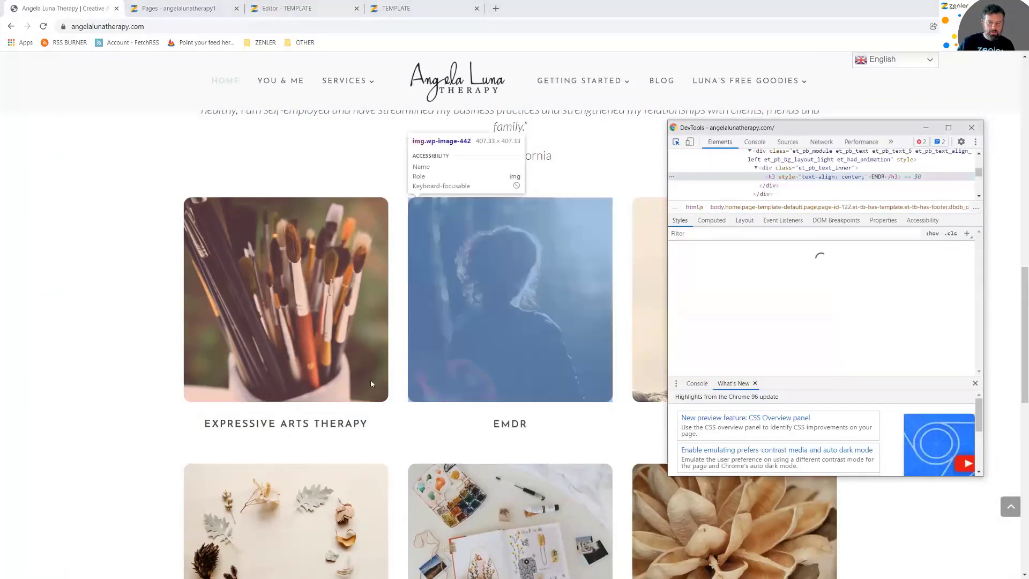
{"action": "left_click", "coordinate": [314, 423]}
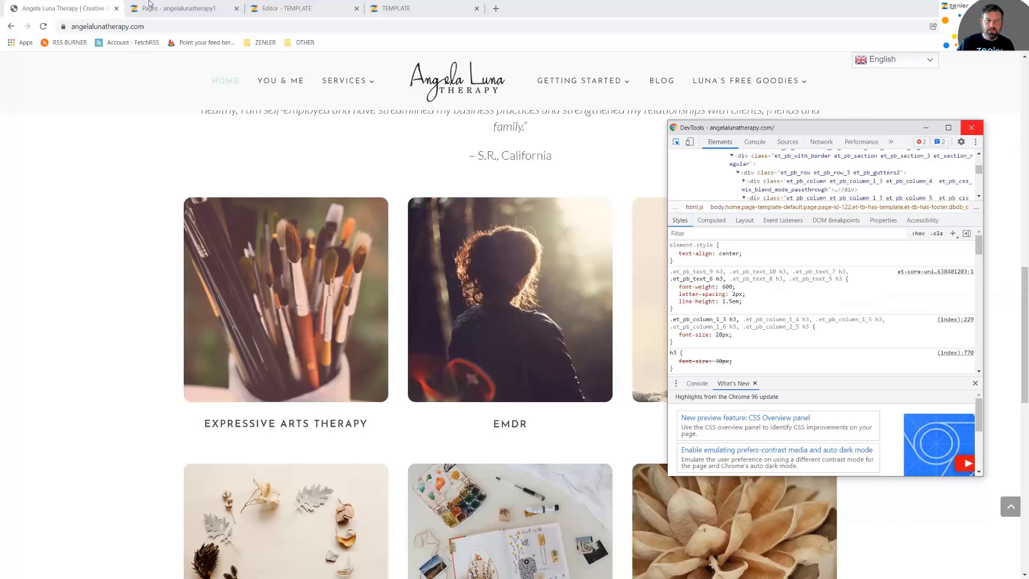
Add an H3 heading element below the brushes image in the template editor
{"action": "left_click", "coordinate": [300, 8]}
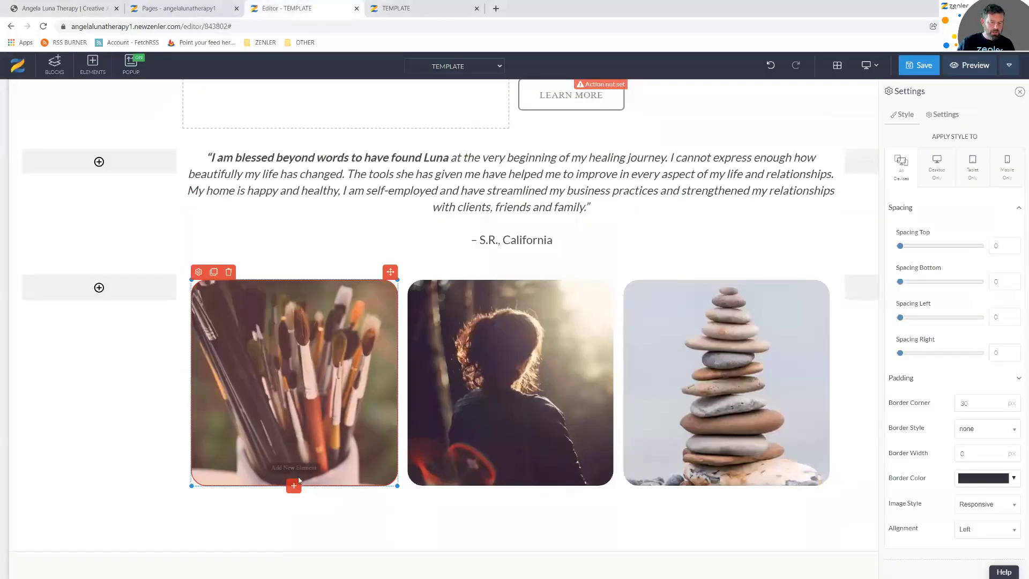
{"action": "left_click", "coordinate": [293, 486]}
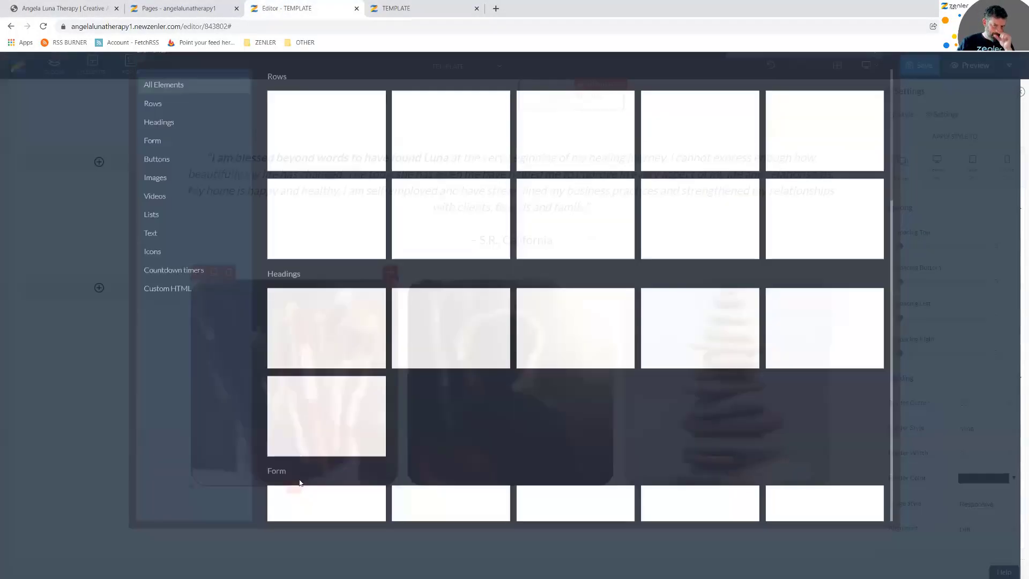
{"action": "left_click", "coordinate": [551, 362]}
{"action": "left_click", "coordinate": [251, 506]}
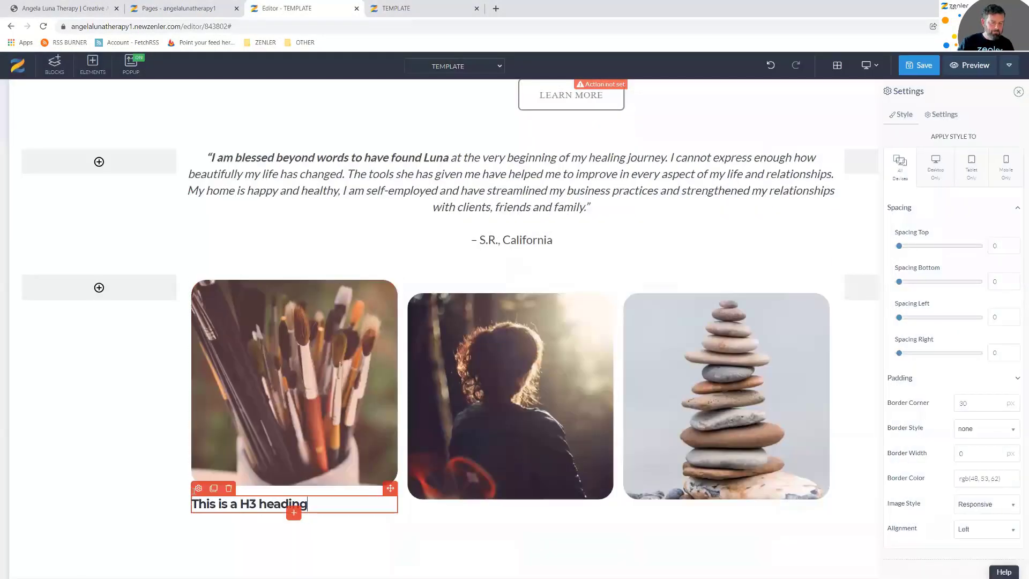
Set the new heading's font to Josefin Sans, its font style to Medium and its alignment to Center
{"action": "left_click", "coordinate": [199, 487]}
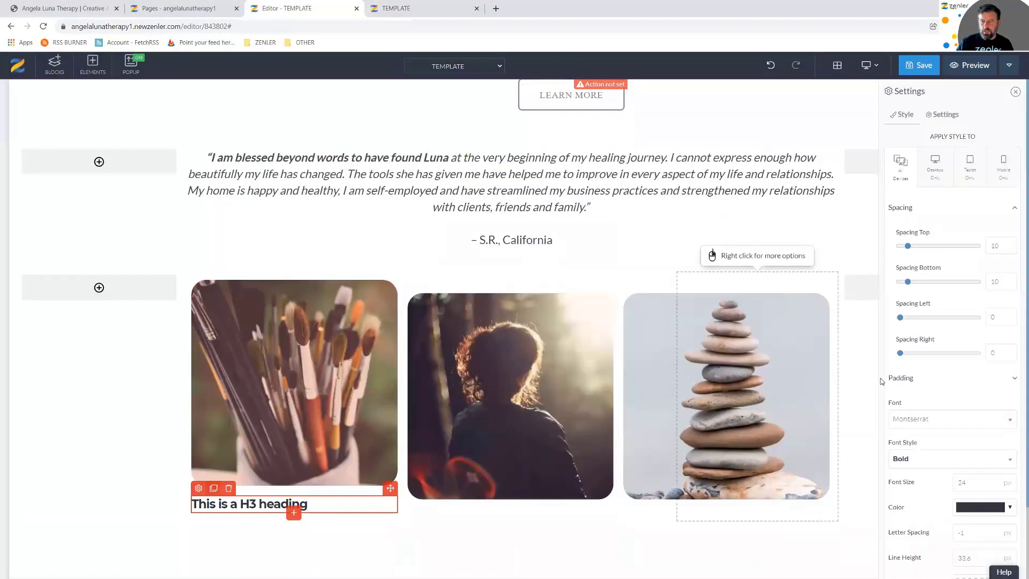
{"action": "left_click", "coordinate": [939, 427]}
{"action": "type", "text": "jos"}
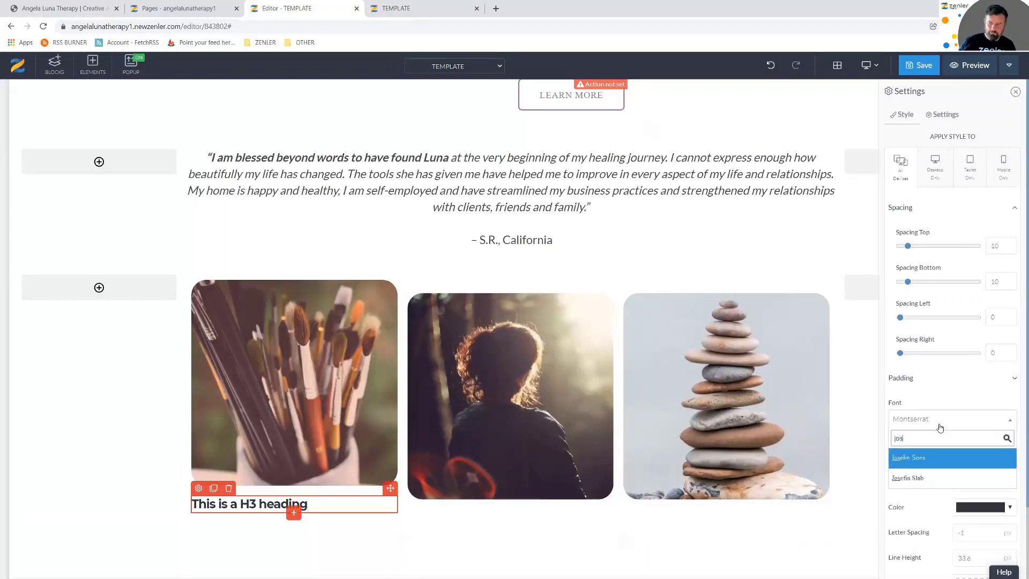
{"action": "left_click", "coordinate": [915, 458]}
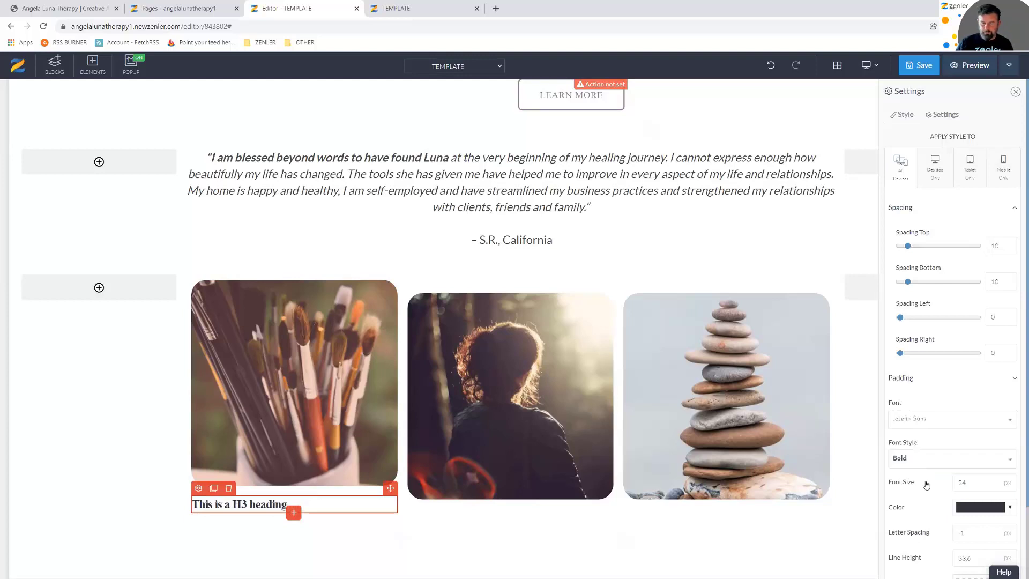
{"action": "scroll", "coordinate": [927, 532], "scroll_direction": "down", "scroll_amount": 2}
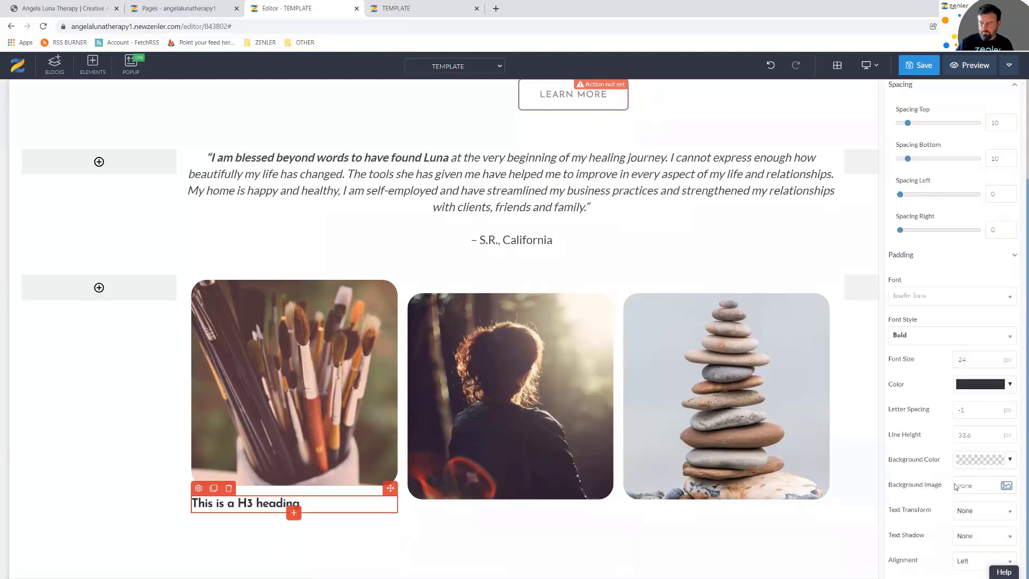
{"action": "left_click", "coordinate": [915, 340]}
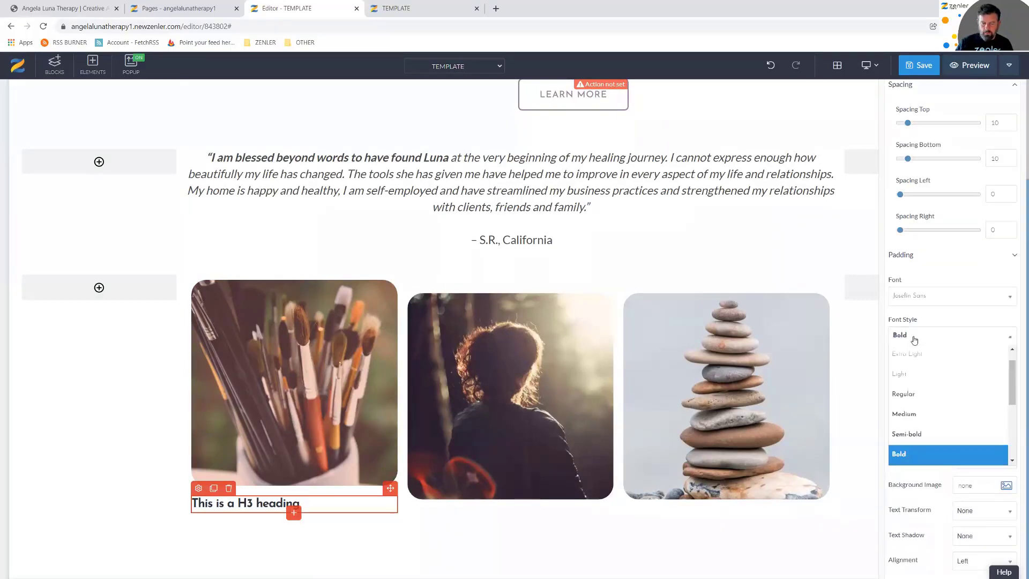
{"action": "left_click", "coordinate": [900, 415]}
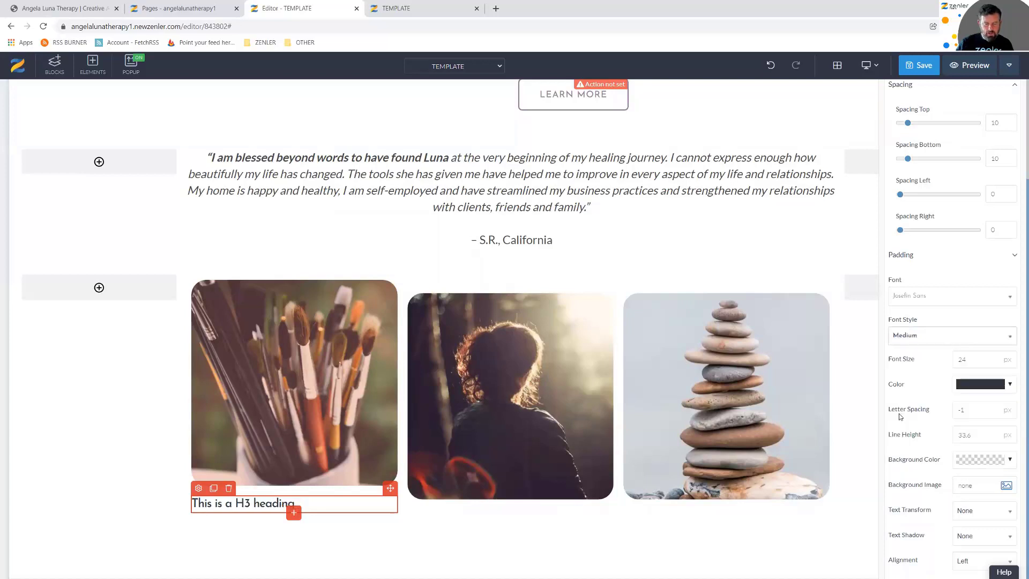
{"action": "left_click", "coordinate": [972, 569]}
{"action": "left_click", "coordinate": [961, 527]}
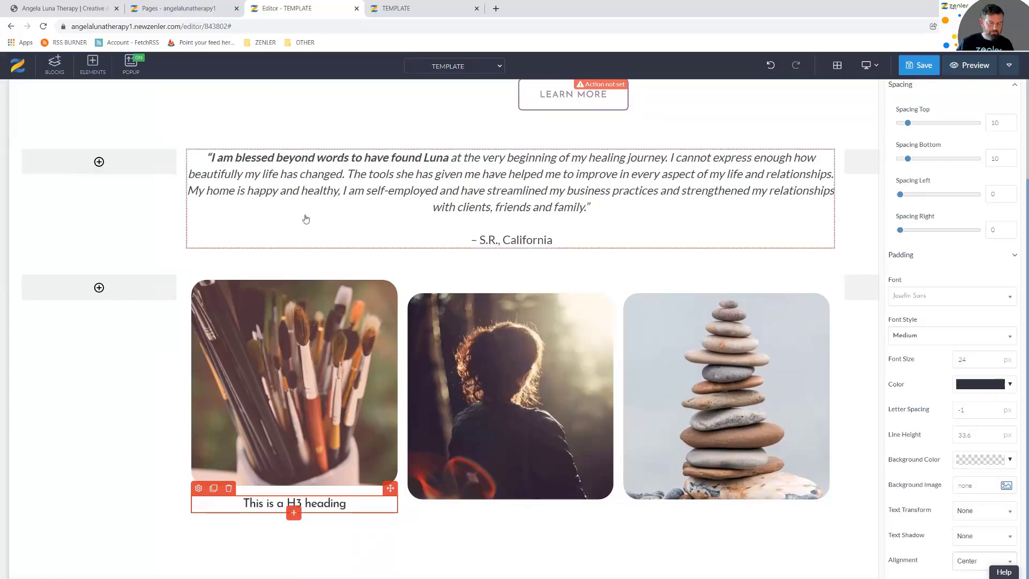
Replace the placeholder heading text with EXPRESSIVE ARTS THERAPY copied from the original site
{"action": "left_click", "coordinate": [80, 7]}
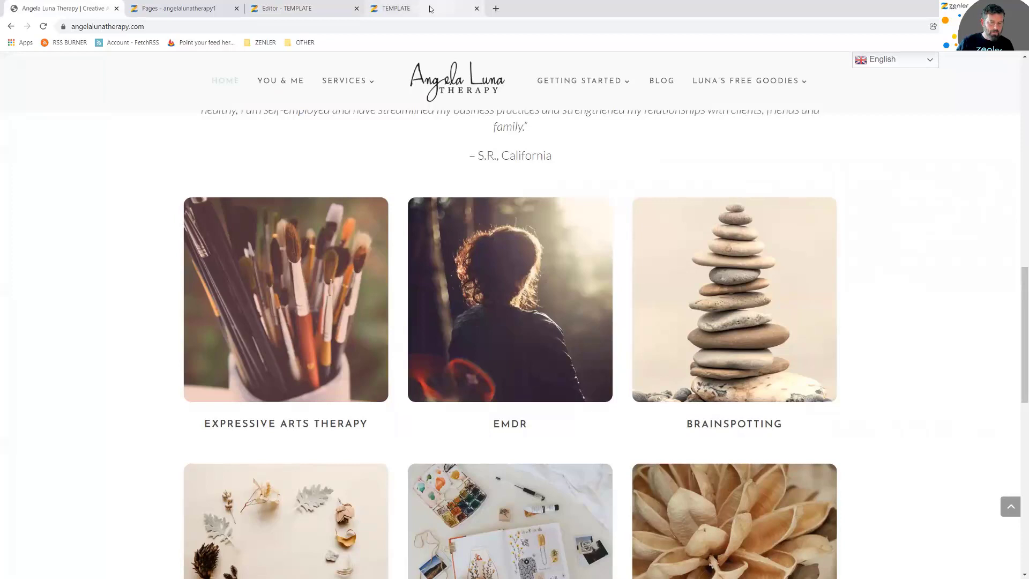
{"action": "left_click", "coordinate": [318, 7]}
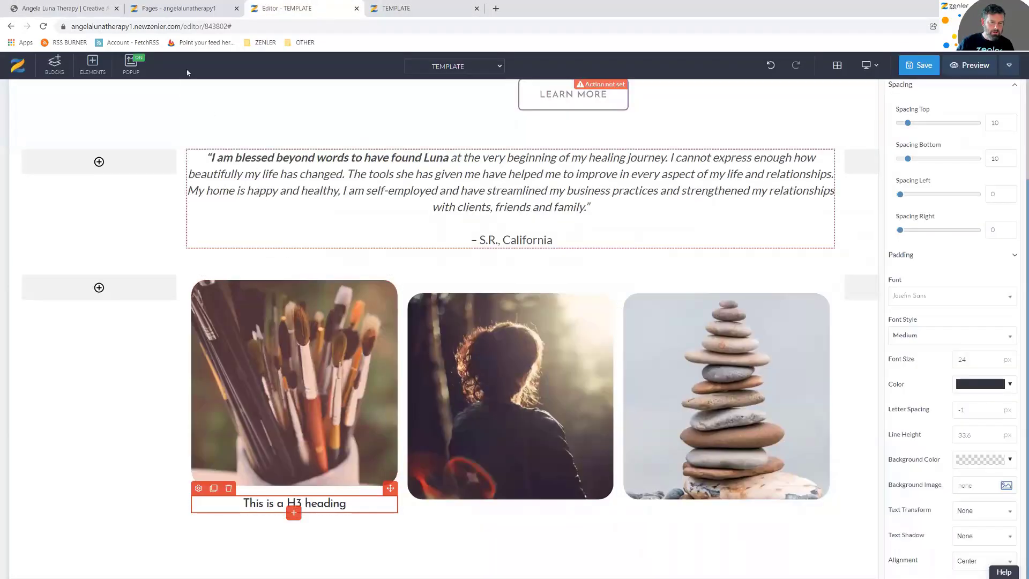
{"action": "left_click", "coordinate": [72, 8]}
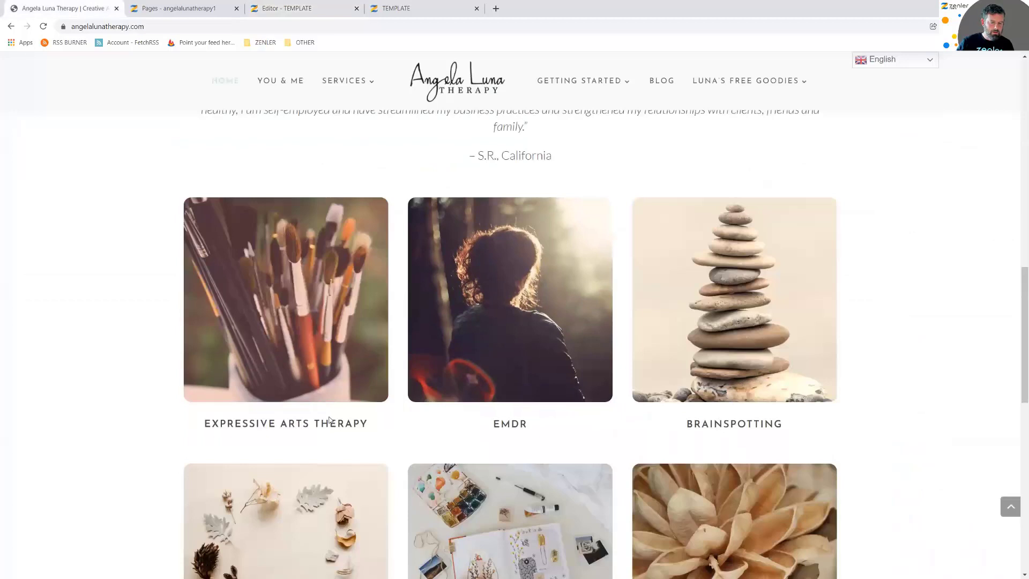
{"action": "left_click", "coordinate": [374, 425]}
{"action": "left_click_drag", "start_coordinate": [369, 424], "coordinate": [193, 425]}
{"action": "key", "text": "ctrl+c"}
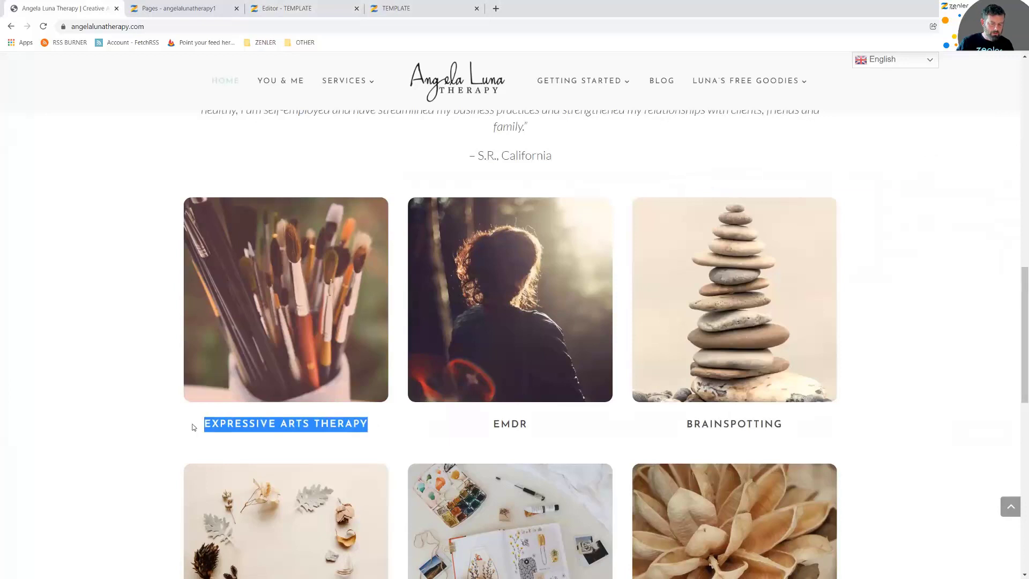
{"action": "left_click", "coordinate": [304, 10]}
{"action": "left_click_drag", "start_coordinate": [351, 506], "coordinate": [225, 502]}
{"action": "key", "text": "ctrl+v"}
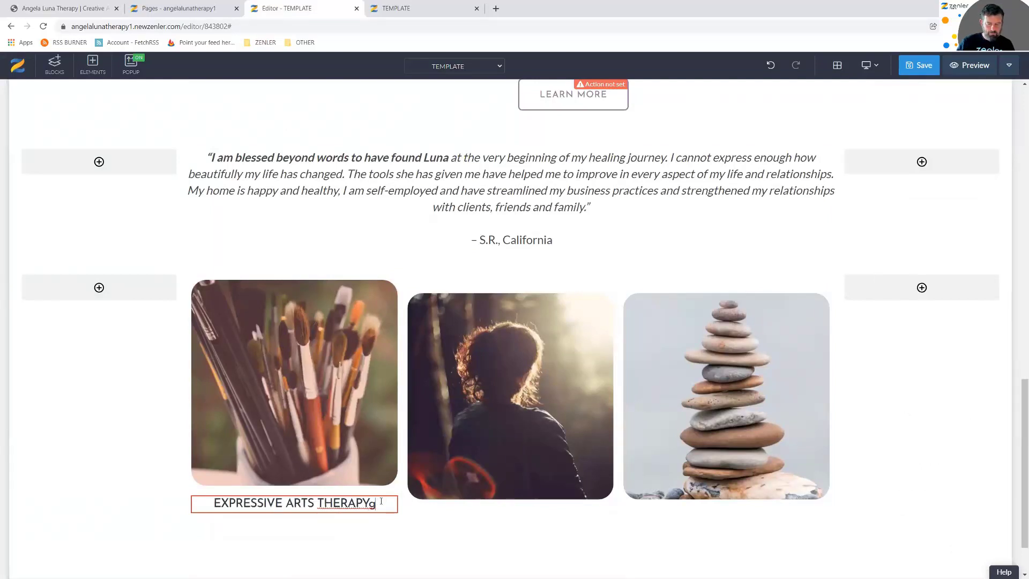
{"action": "key", "text": "BackSpace"}
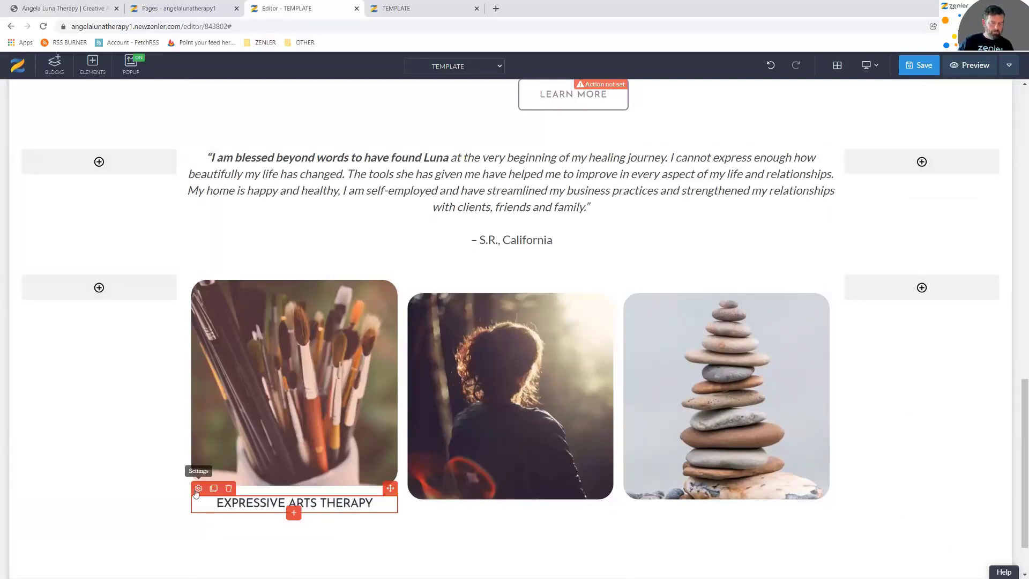
Set the EXPRESSIVE ARTS THERAPY heading's font size to 22 px
{"action": "left_click", "coordinate": [199, 488]}
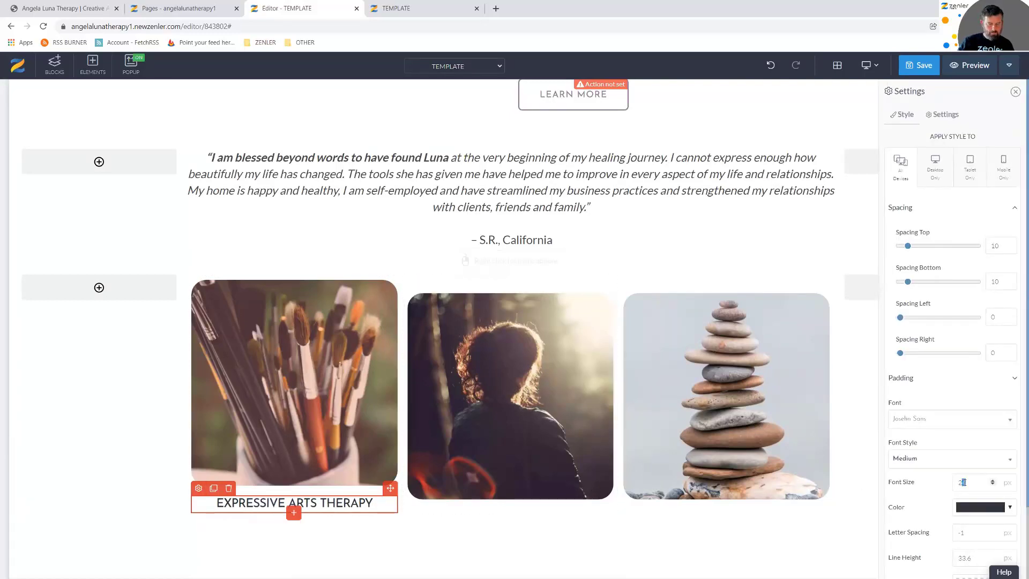
{"action": "type", "text": "2"}
{"action": "scroll", "coordinate": [930, 504], "scroll_direction": "down", "scroll_amount": 3}
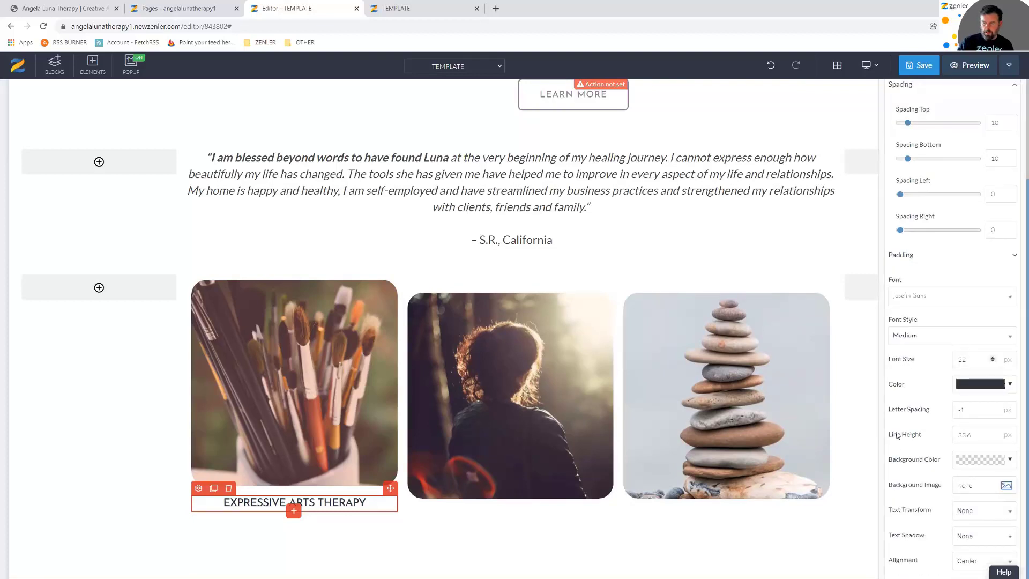
{"action": "scroll", "coordinate": [932, 445], "scroll_direction": "up", "scroll_amount": 1}
{"action": "scroll", "coordinate": [932, 441], "scroll_direction": "up", "scroll_amount": 1}
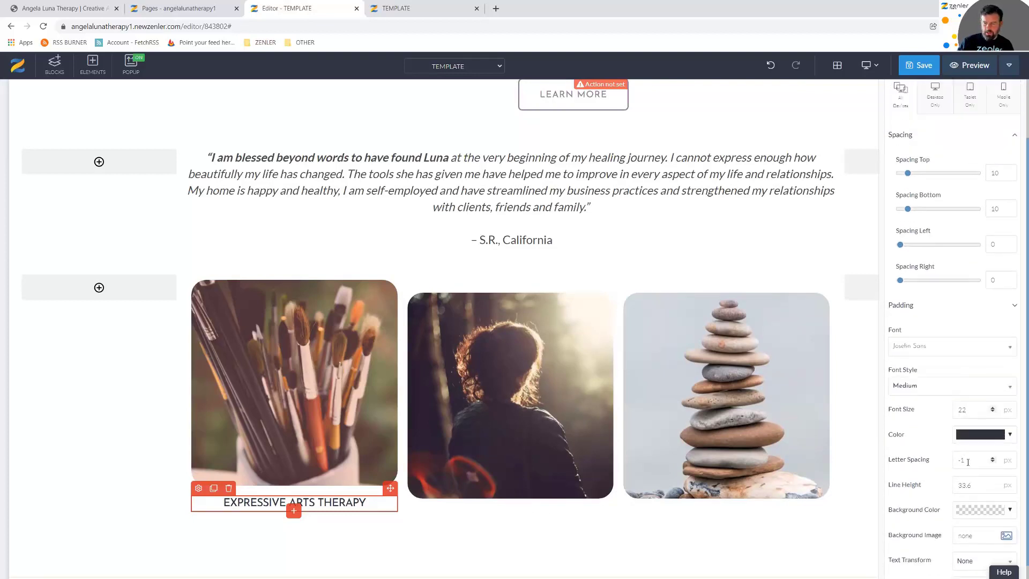
Set the EXPRESSIVE ARTS THERAPY heading's letter spacing to 3 px and its font size to 20 px
{"action": "double_click", "coordinate": [960, 459]}
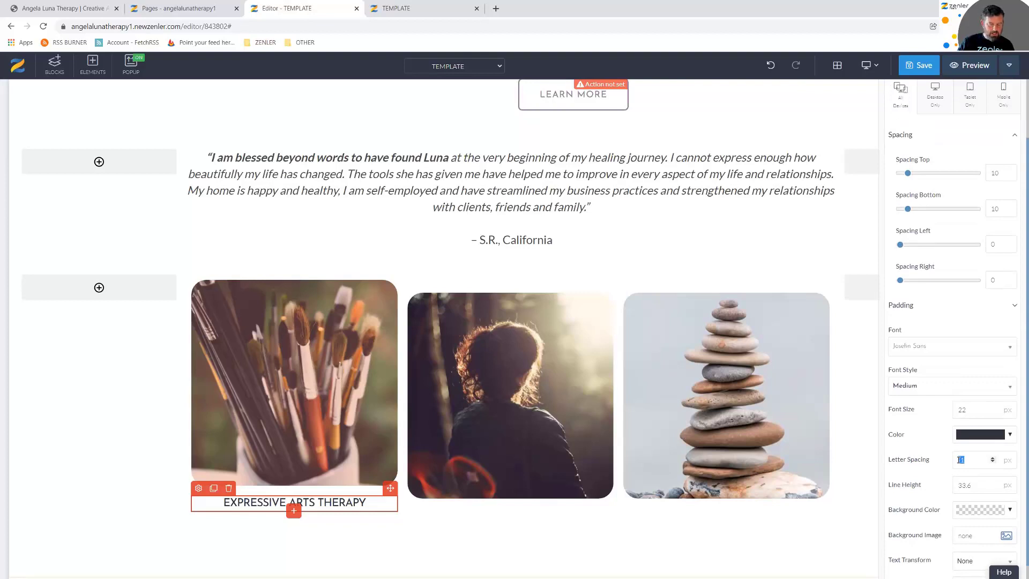
{"action": "type", "text": "5"}
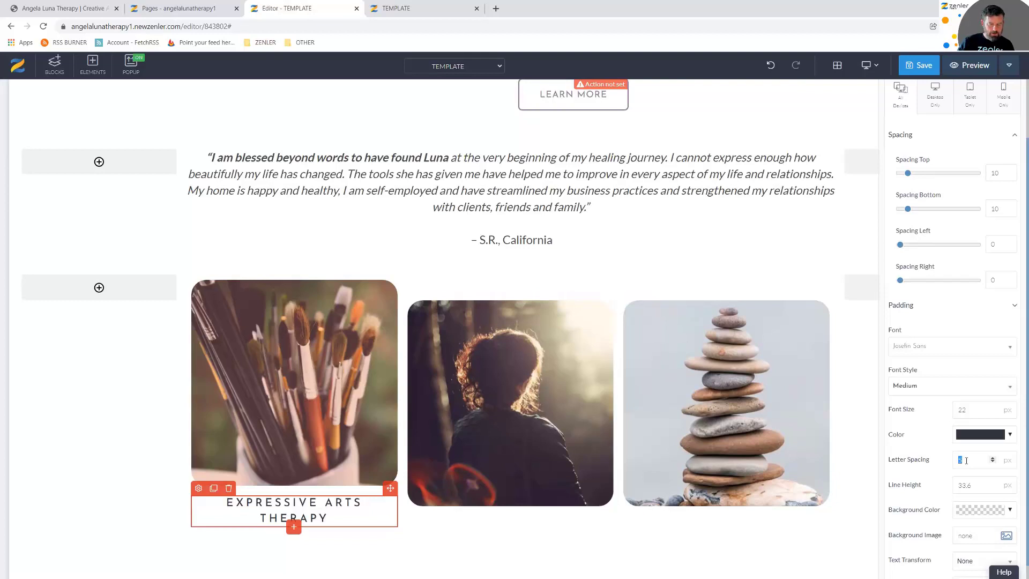
{"action": "type", "text": "3"}
{"action": "double_click", "coordinate": [968, 407]}
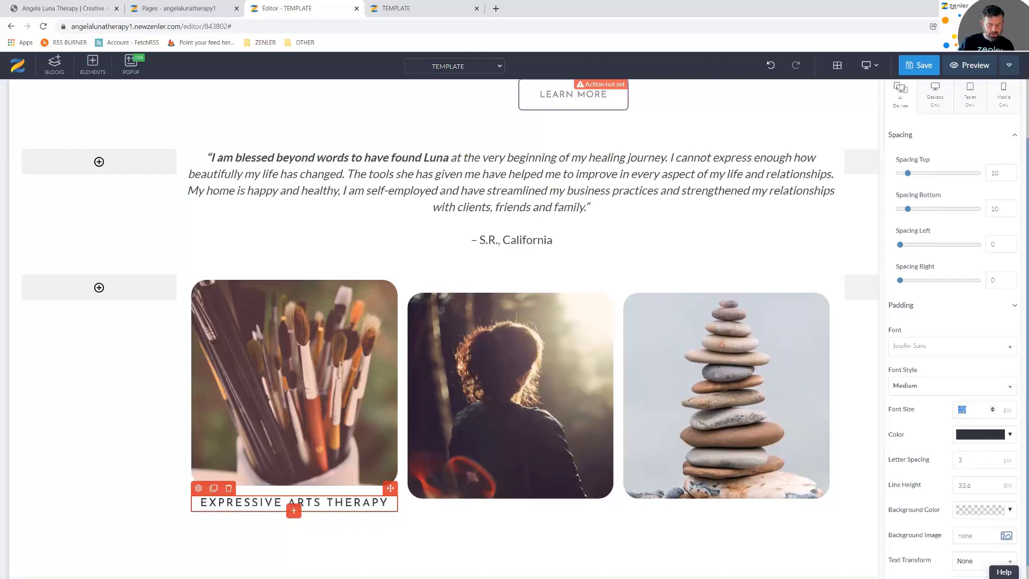
{"action": "type", "text": "20"}
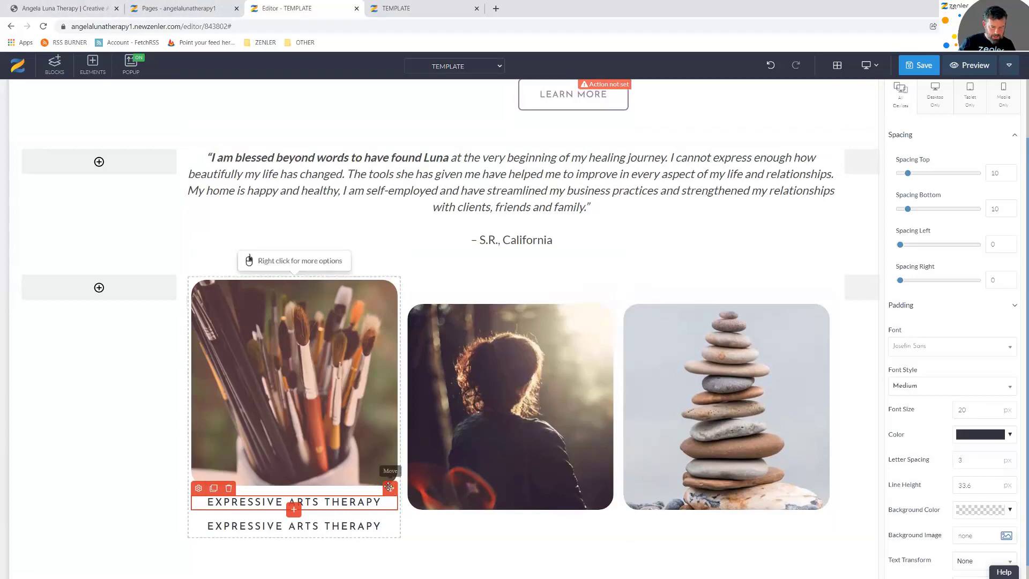
Place copies of the EXPRESSIVE ARTS THERAPY heading below the silhouette image and the stacked stones image
{"action": "left_click_drag", "start_coordinate": [457, 503], "coordinate": [477, 502]}
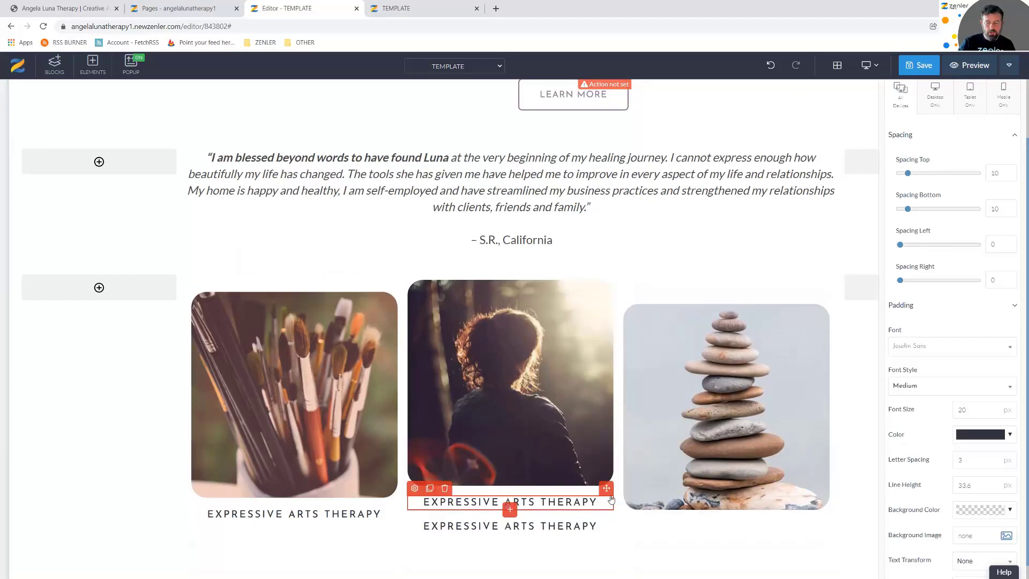
{"action": "mouse_move", "coordinate": [671, 509]}
{"action": "left_mouse_down"}
{"action": "mouse_move", "coordinate": [716, 523]}
{"action": "mouse_move", "coordinate": [714, 512]}
{"action": "mouse_move", "coordinate": [683, 506]}
{"action": "left_mouse_up"}
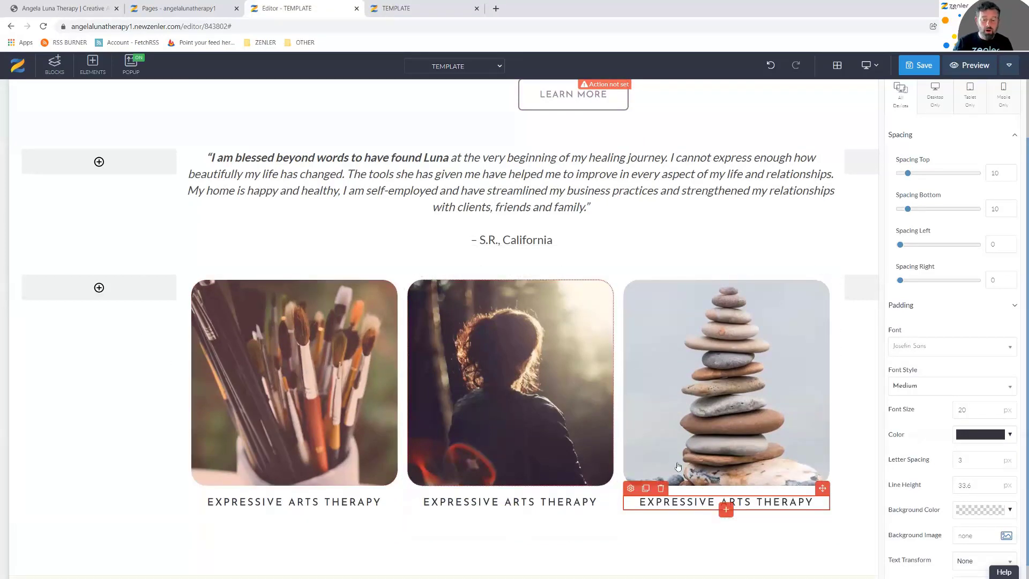
Replace the heading below the silhouette image with EMDR copied from the original site
{"action": "left_click", "coordinate": [72, 9]}
{"action": "left_click_drag", "start_coordinate": [534, 427], "coordinate": [463, 424]}
{"action": "key", "text": "ctrl+c"}
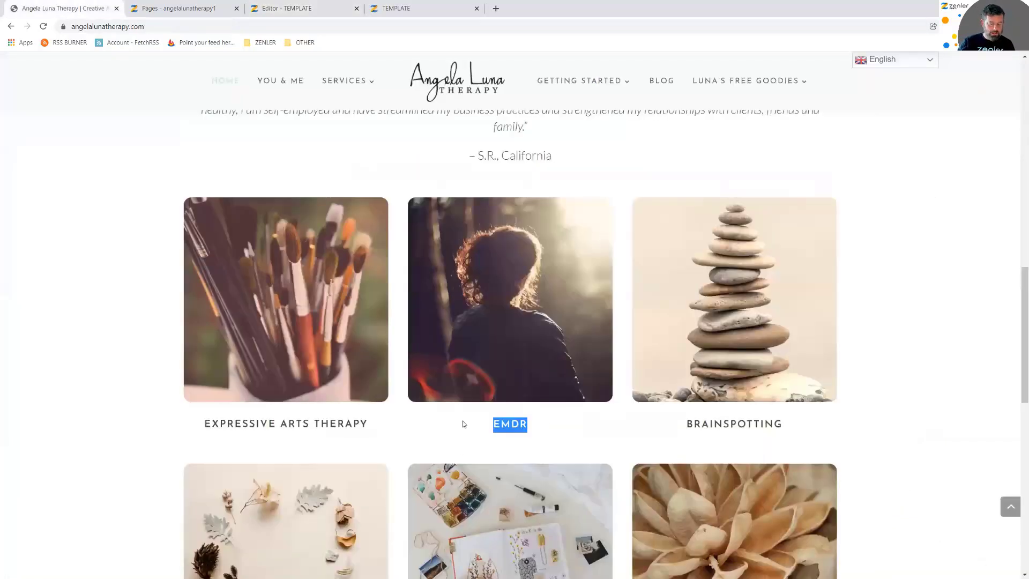
{"action": "left_click", "coordinate": [282, 9]}
{"action": "left_click", "coordinate": [502, 501]}
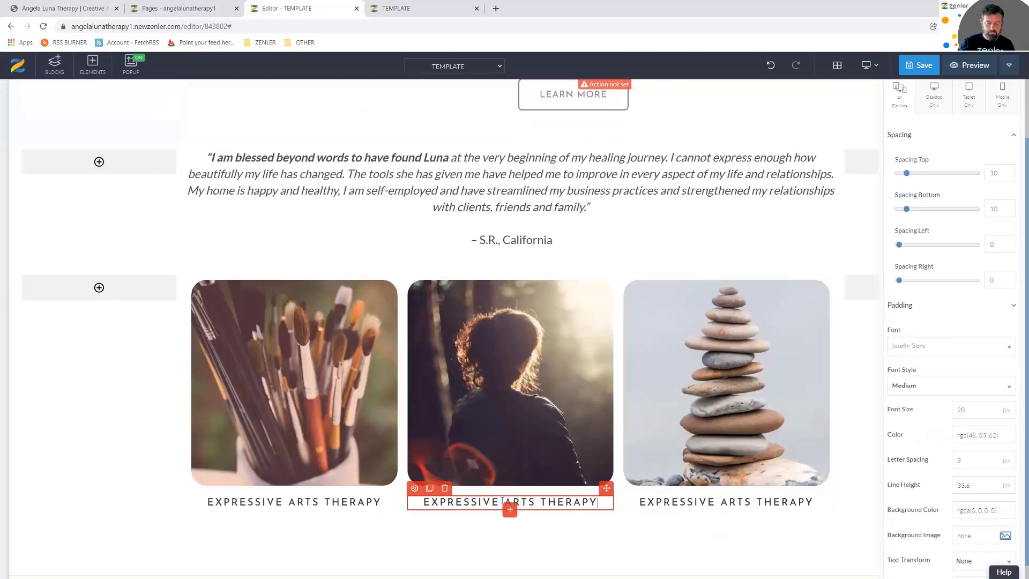
{"action": "triple_click", "coordinate": [502, 501]}
{"action": "key", "text": "ctrl+v"}
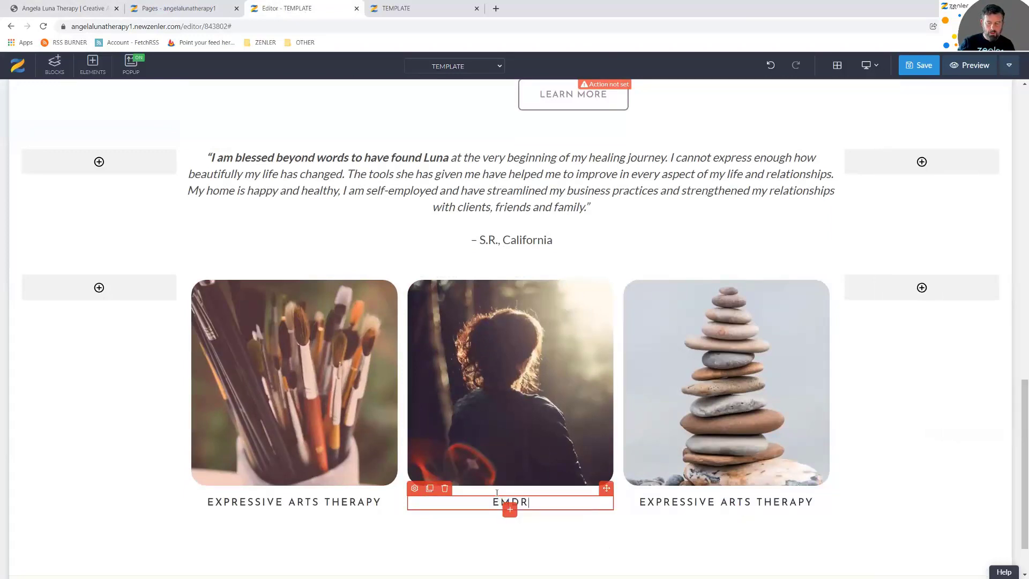
Replace the heading below the stacked stones image with BRAINSPOTTING copied from the original site
{"action": "left_click", "coordinate": [122, 5]}
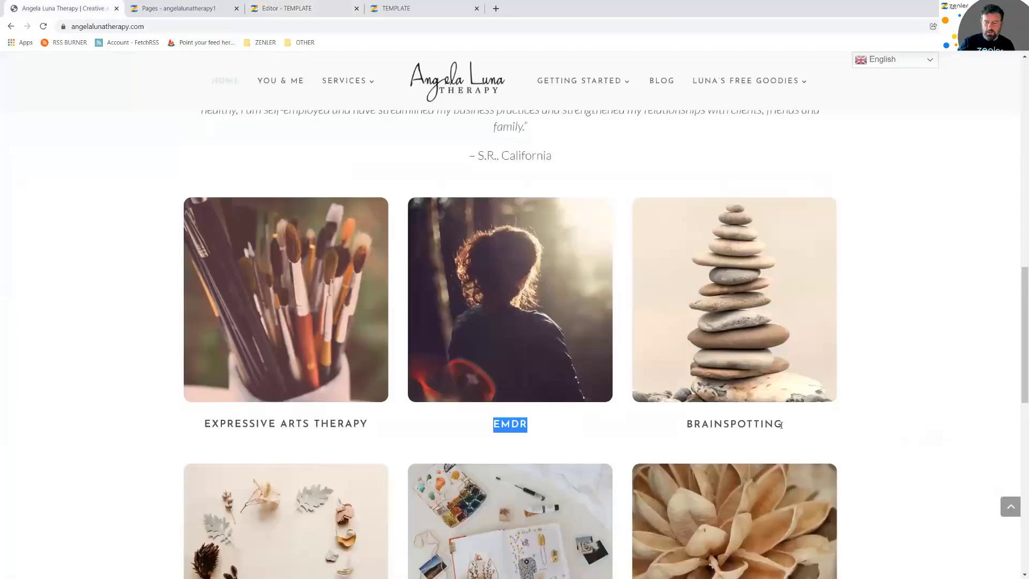
{"action": "left_click_drag", "start_coordinate": [783, 425], "coordinate": [690, 424]}
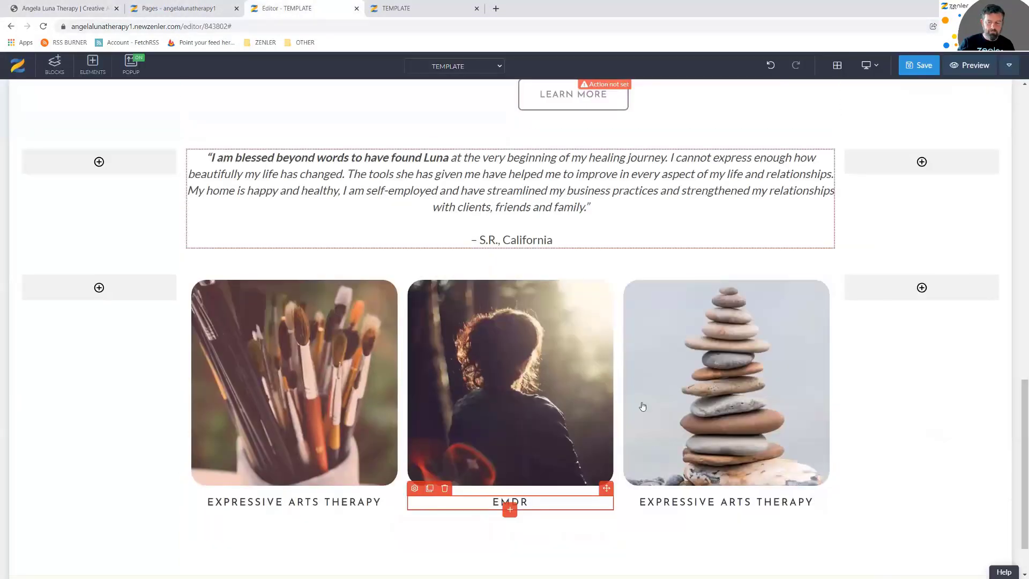
{"action": "left_click", "coordinate": [284, 8]}
{"action": "triple_click", "coordinate": [684, 501]}
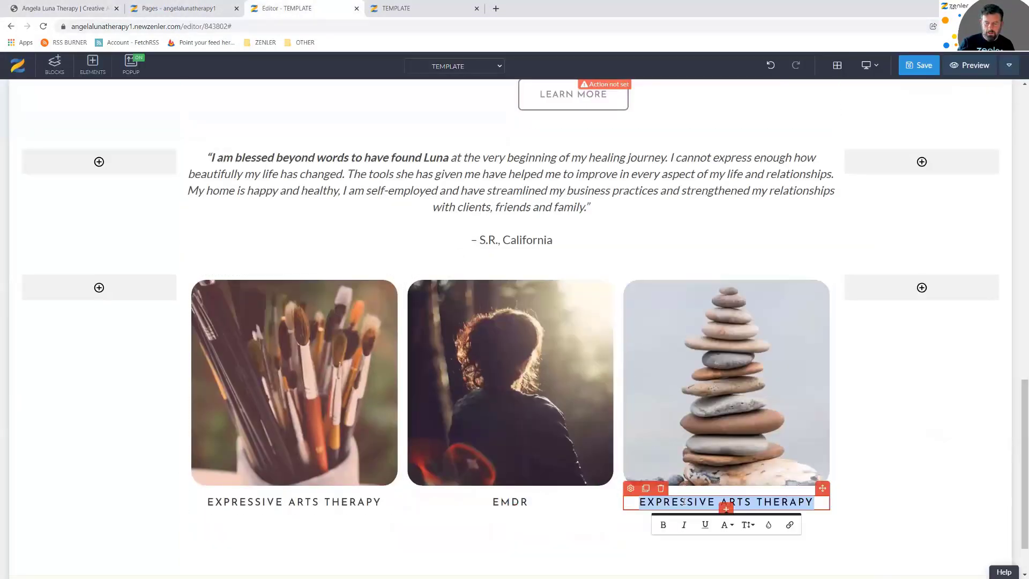
{"action": "type", "text": "BRAINSPOTTING"}
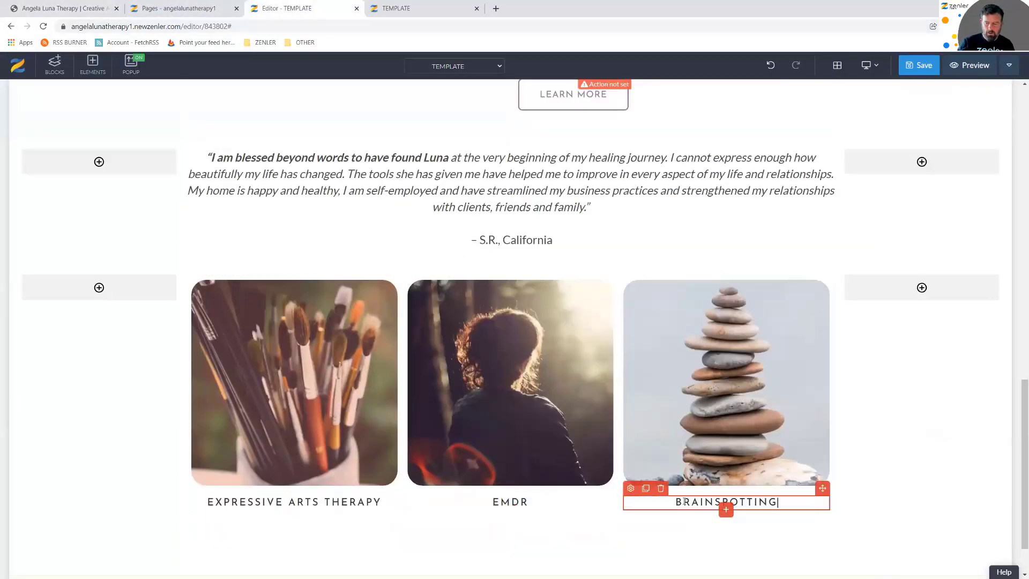
Duplicate the whole row holding the three service images and their headings
{"action": "left_click", "coordinate": [63, 347]}
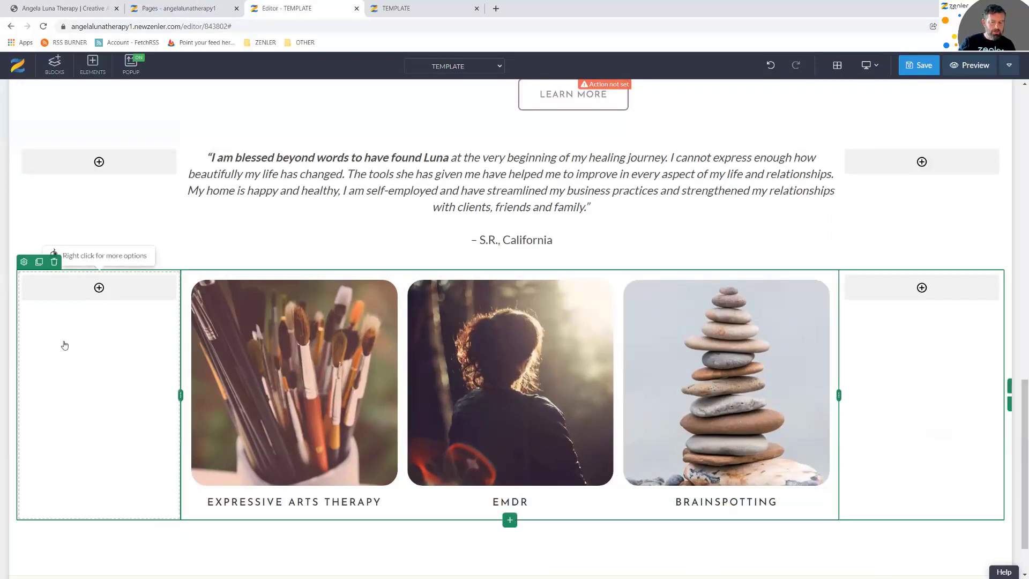
{"action": "left_click", "coordinate": [39, 261]}
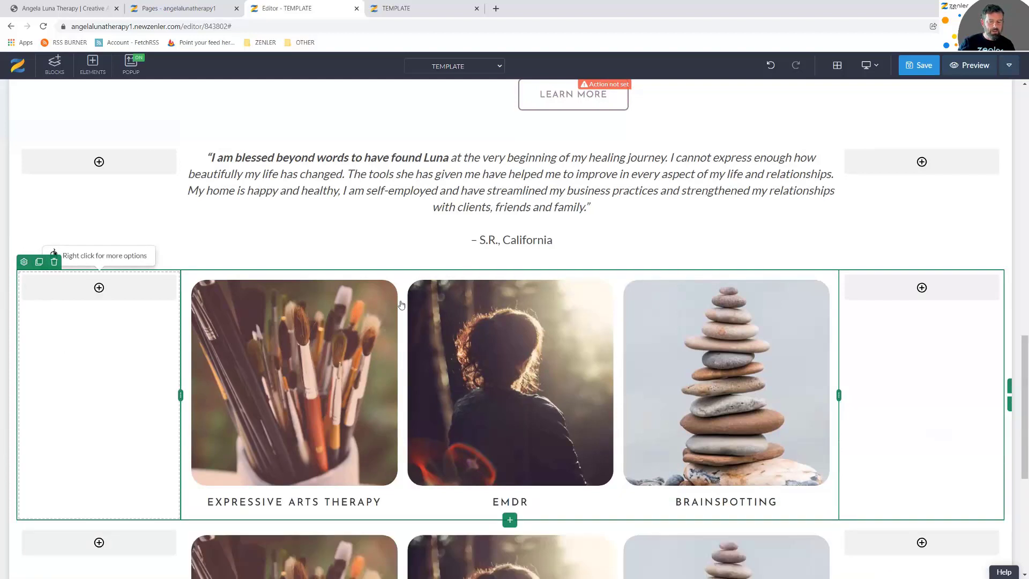
{"action": "scroll", "coordinate": [401, 304], "scroll_direction": "down", "scroll_amount": 4}
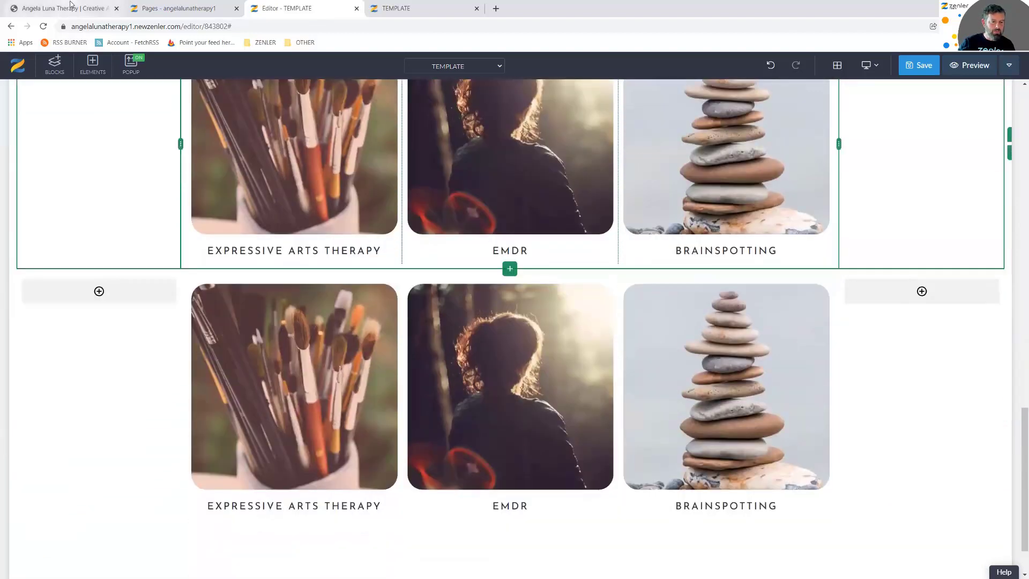
Copy the LUNA'S FREE GOODIES heading text from the original site's home page
{"action": "left_click", "coordinate": [71, 6]}
{"action": "scroll", "coordinate": [394, 395], "scroll_direction": "down", "scroll_amount": 4}
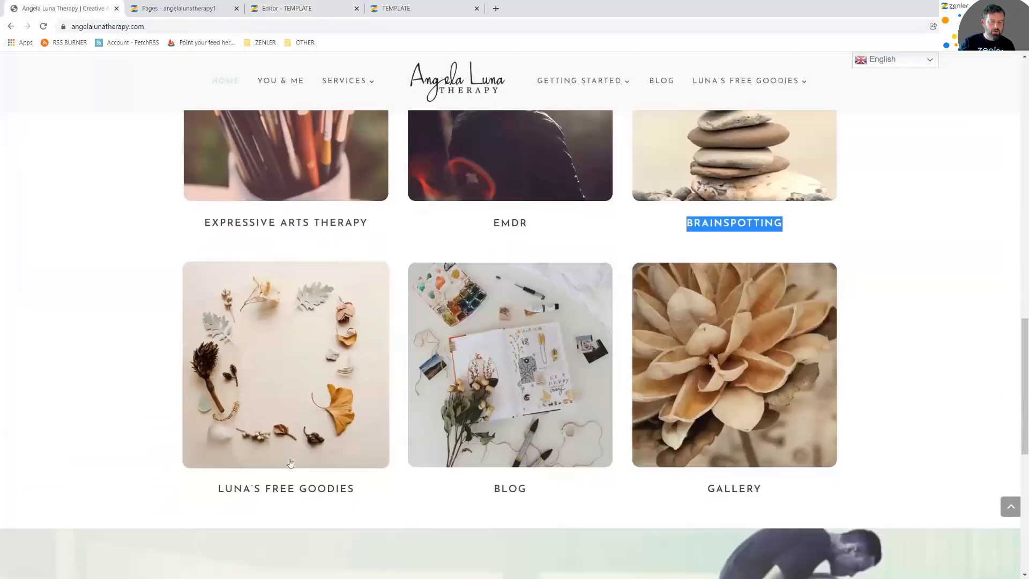
{"action": "left_click_drag", "start_coordinate": [364, 490], "coordinate": [214, 489]}
{"action": "key", "text": "ctrl+c"}
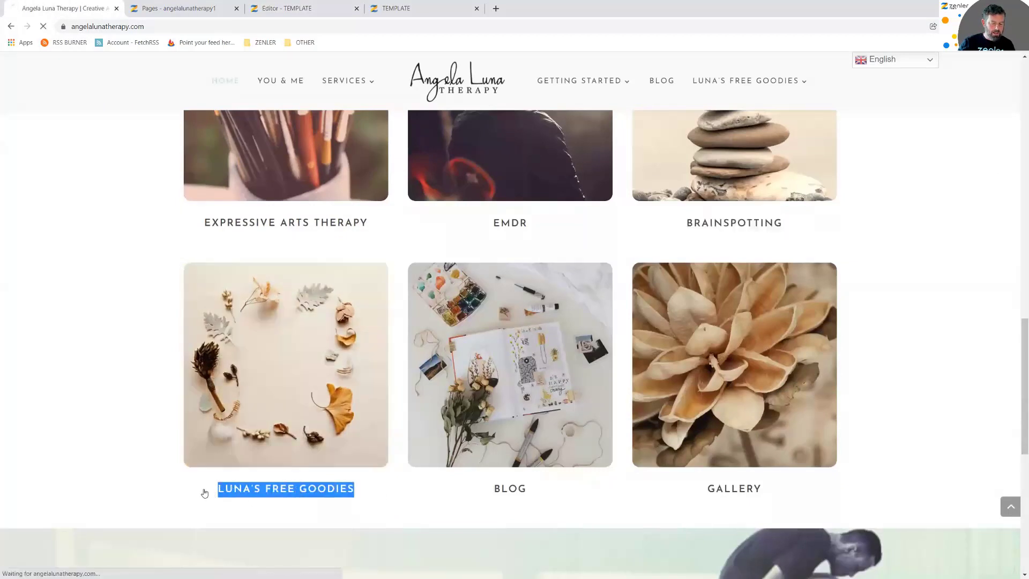
In the duplicated row, replace the brushes image with the uploaded FREE.jpg and its heading with the copied LUNA'S FREE GOODIES
{"action": "left_click", "coordinate": [287, 8]}
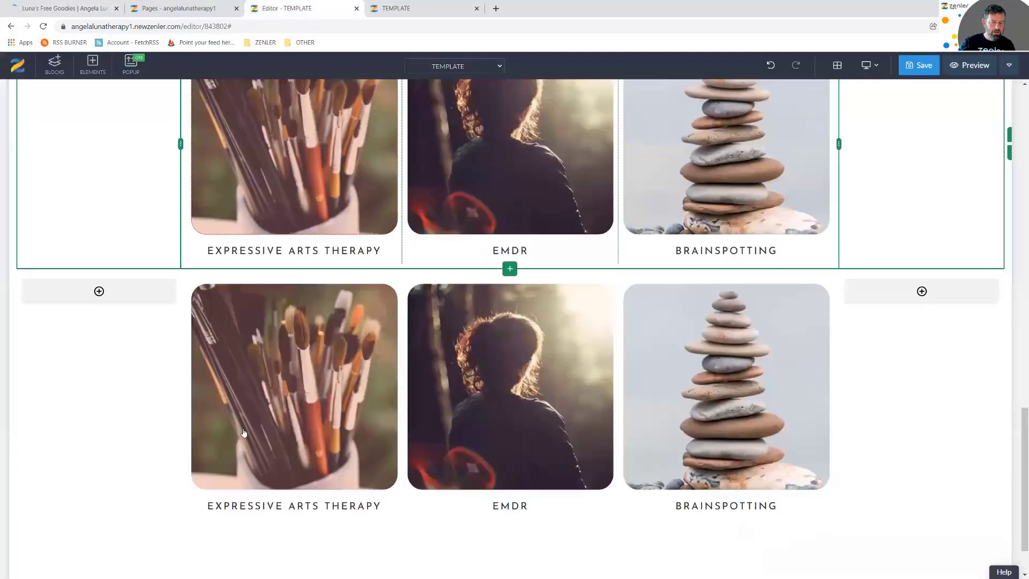
{"action": "left_click", "coordinate": [231, 370]}
{"action": "left_click", "coordinate": [198, 276]}
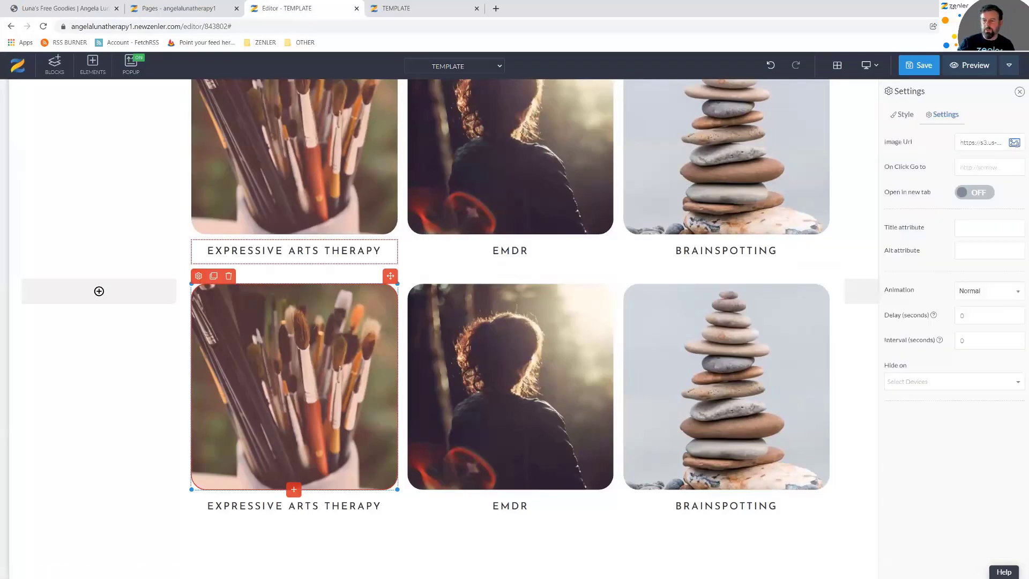
{"action": "double_click", "coordinate": [721, 208]}
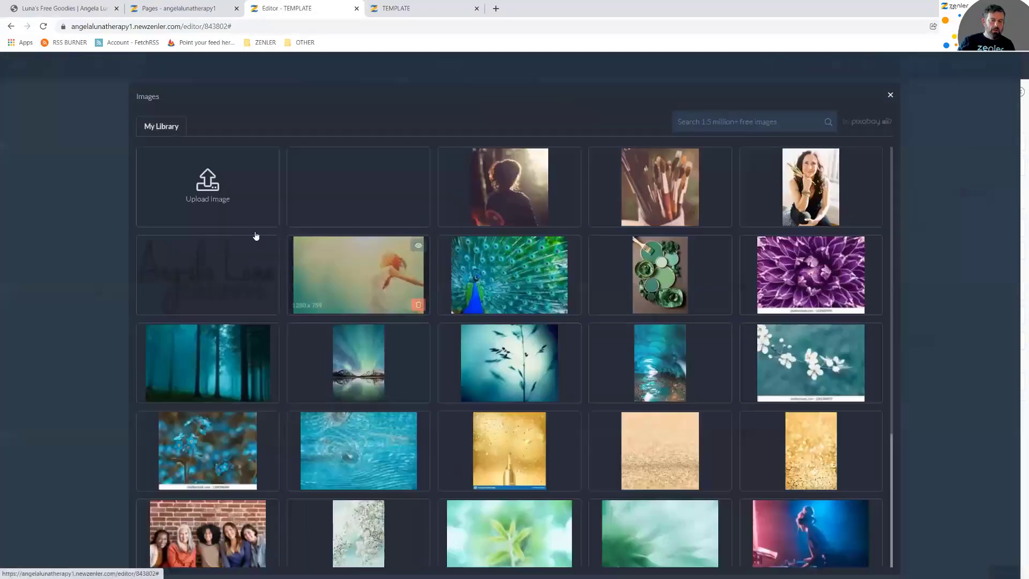
{"action": "left_click", "coordinate": [220, 191]}
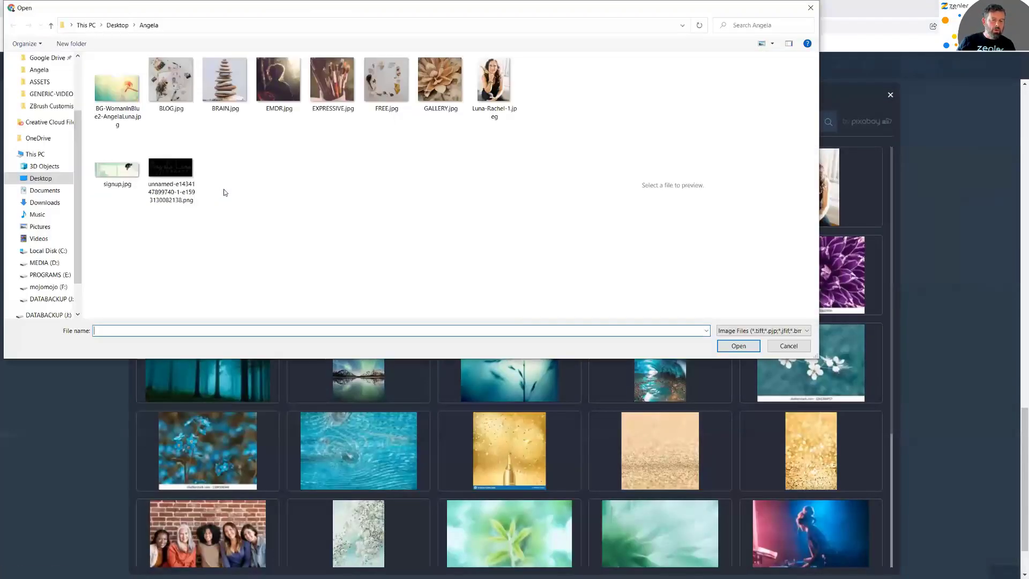
{"action": "left_click", "coordinate": [402, 89]}
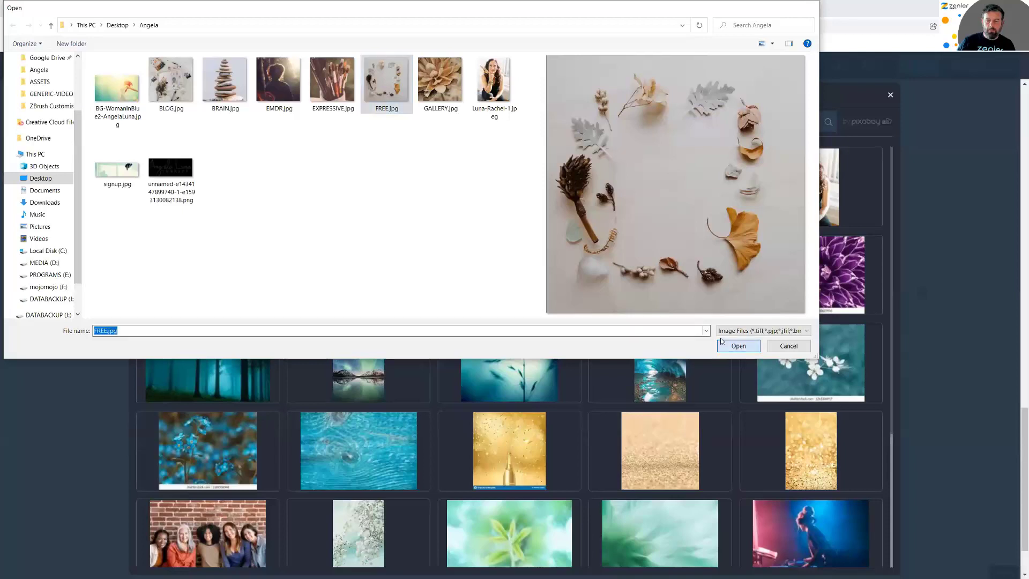
{"action": "left_click", "coordinate": [720, 340]}
{"action": "left_click", "coordinate": [346, 339]}
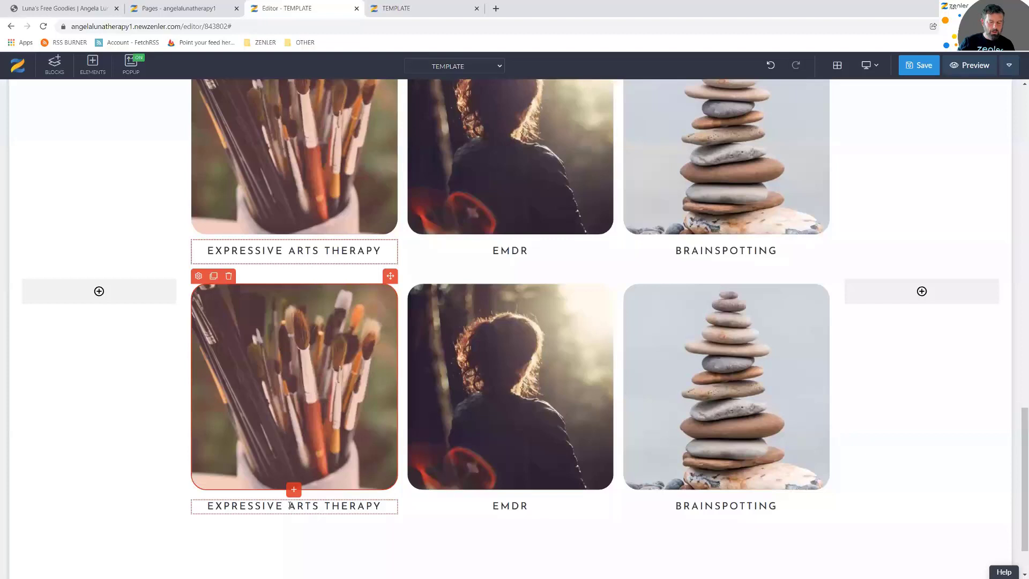
{"action": "triple_click", "coordinate": [289, 506]}
{"action": "key", "text": "ctrl+v"}
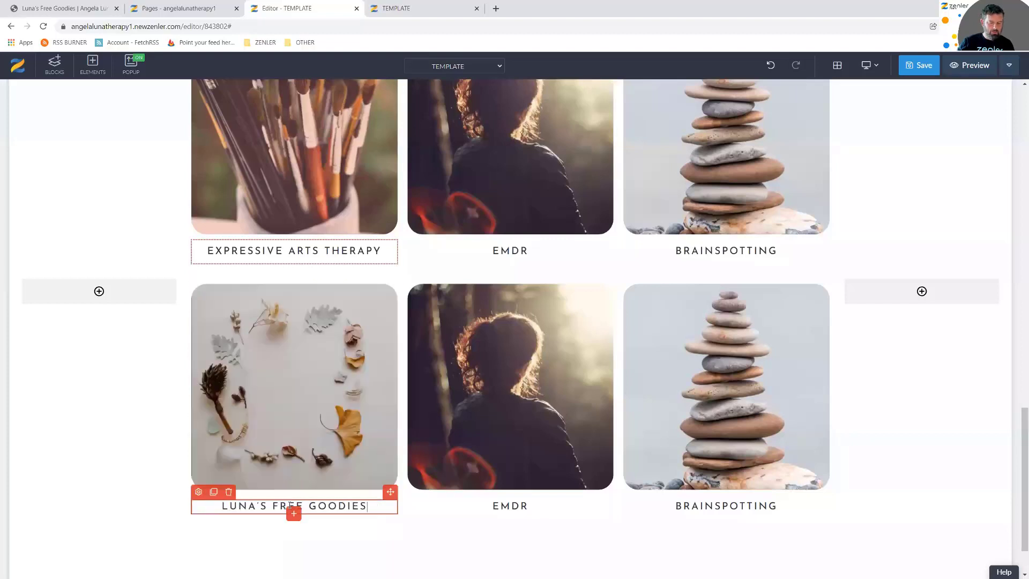
Return to the original site's home page and copy the BLOG heading text
{"action": "left_click", "coordinate": [55, 7]}
{"action": "scroll", "coordinate": [519, 337], "scroll_direction": "down", "scroll_amount": 6}
{"action": "scroll", "coordinate": [518, 337], "scroll_direction": "up", "scroll_amount": 5}
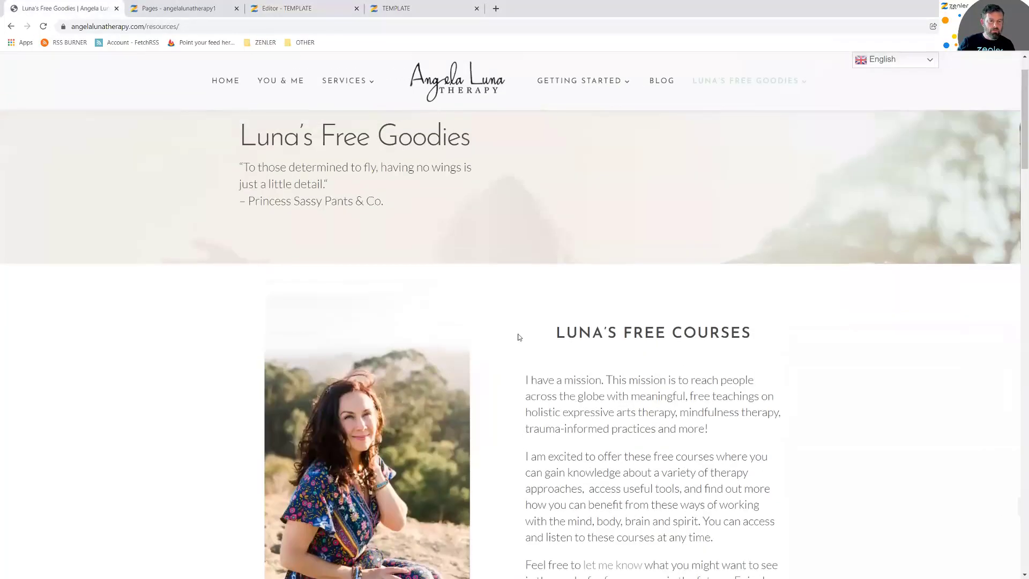
{"action": "left_click", "coordinate": [11, 27]}
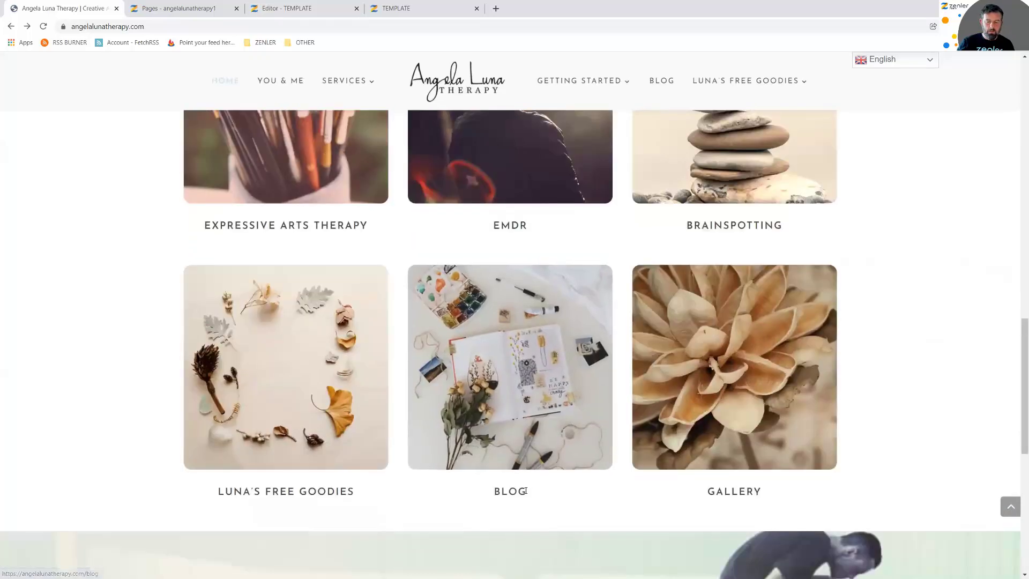
{"action": "left_click_drag", "start_coordinate": [525, 491], "coordinate": [472, 498]}
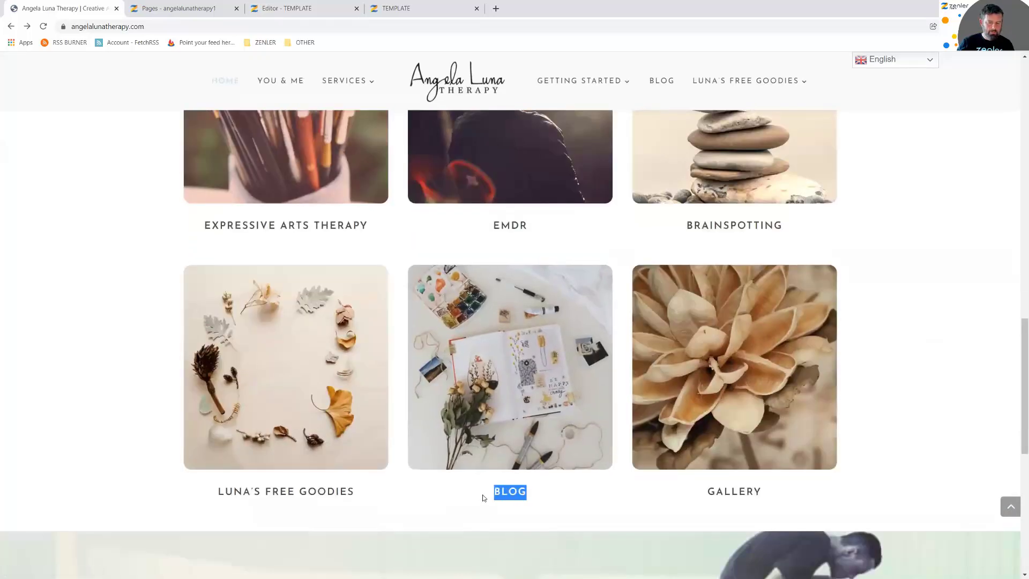
Open the settings of the silhouette image in the duplicated row of the template
{"action": "left_click", "coordinate": [287, 8]}
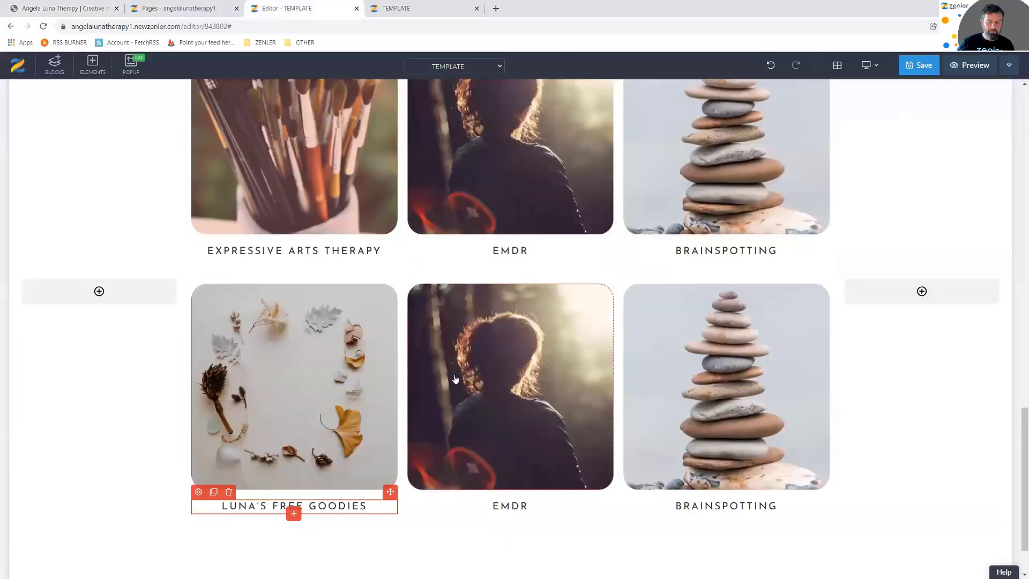
{"action": "left_click", "coordinate": [415, 276]}
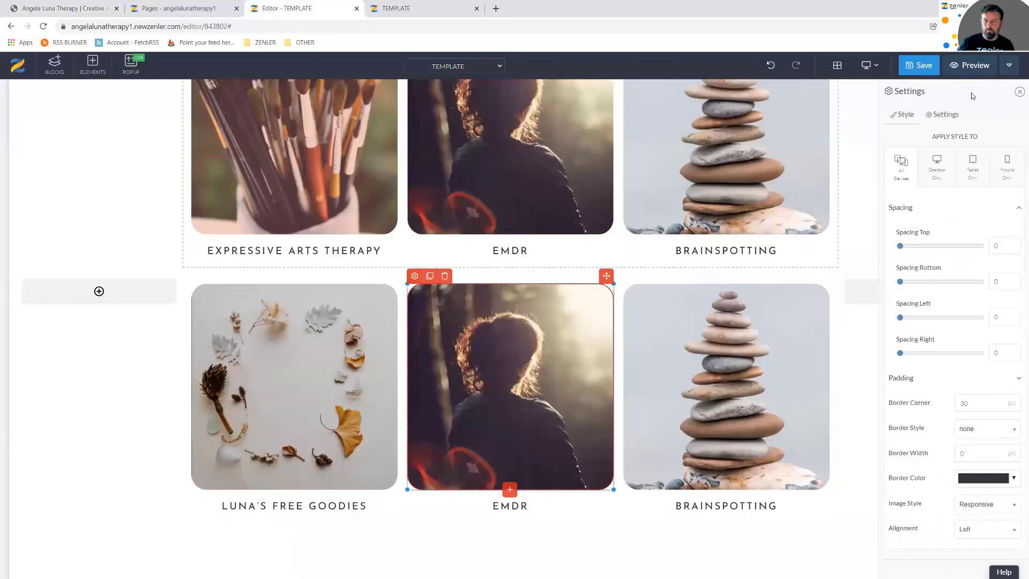
Replace the second row's middle EMDR image with BLOG.jpg from the Angela folder, uploaded without cropping
{"action": "left_click", "coordinate": [946, 115]}
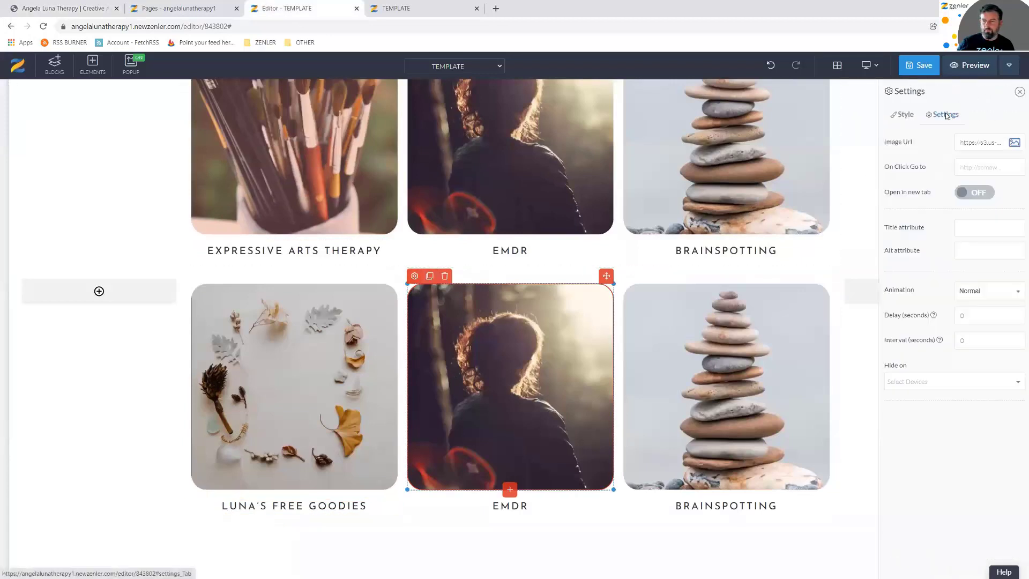
{"action": "left_click", "coordinate": [1014, 142]}
{"action": "left_click", "coordinate": [220, 189]}
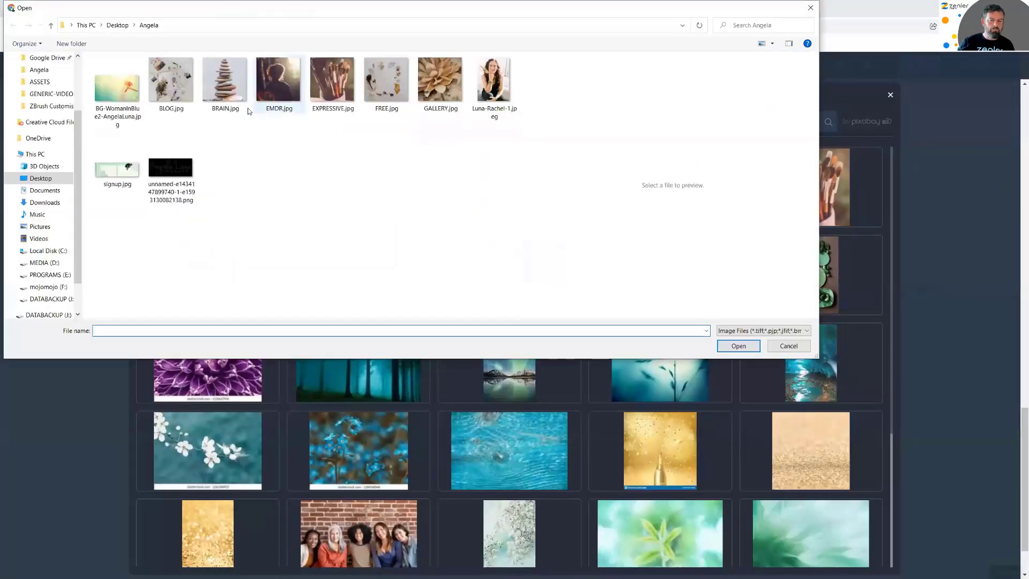
{"action": "left_click", "coordinate": [171, 80]}
{"action": "left_click", "coordinate": [737, 347]}
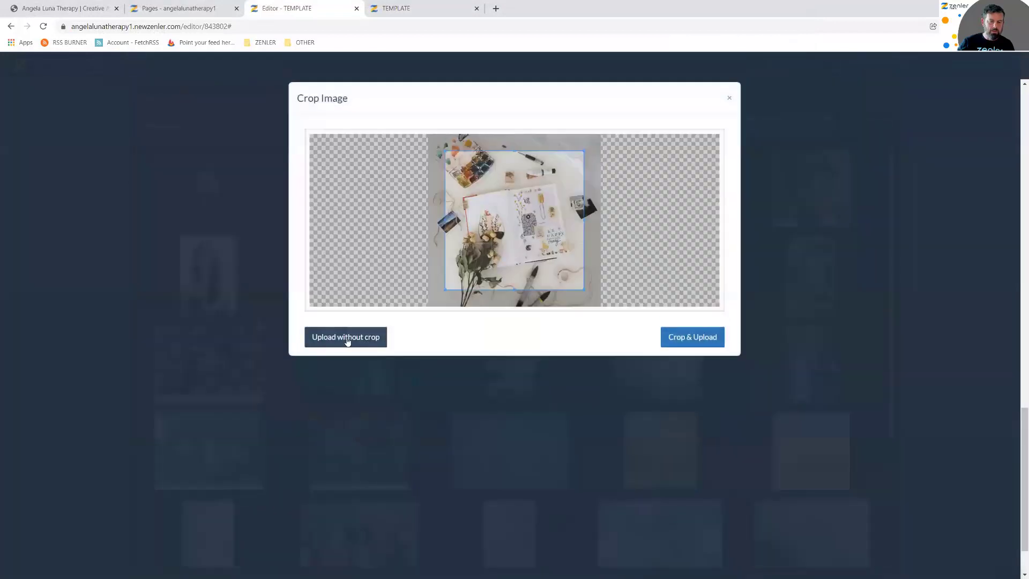
{"action": "left_click", "coordinate": [347, 336]}
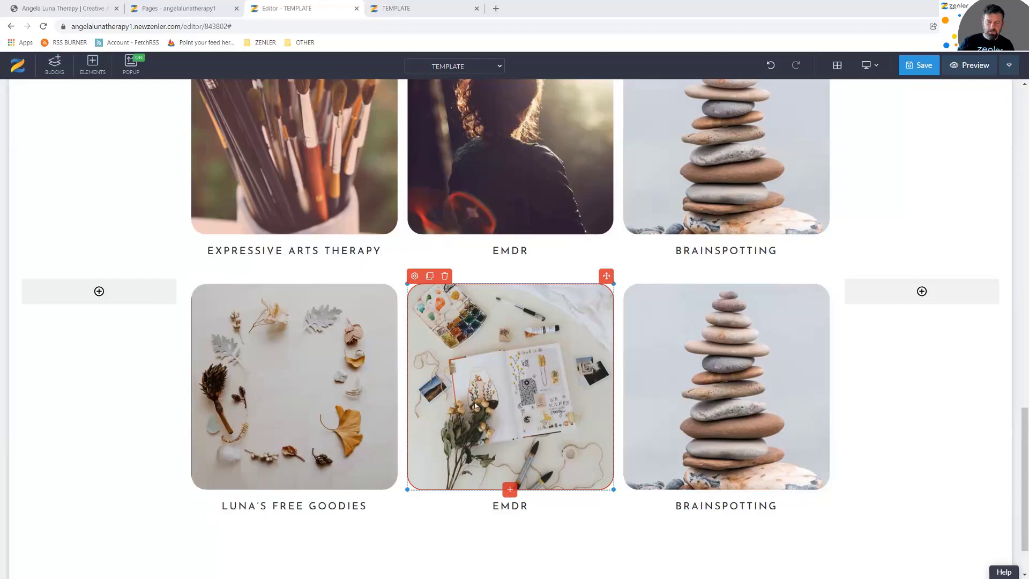
Change the second row's middle caption to BLOG and its last caption to GALLERY, copying the latter from the original website
{"action": "double_click", "coordinate": [514, 507]}
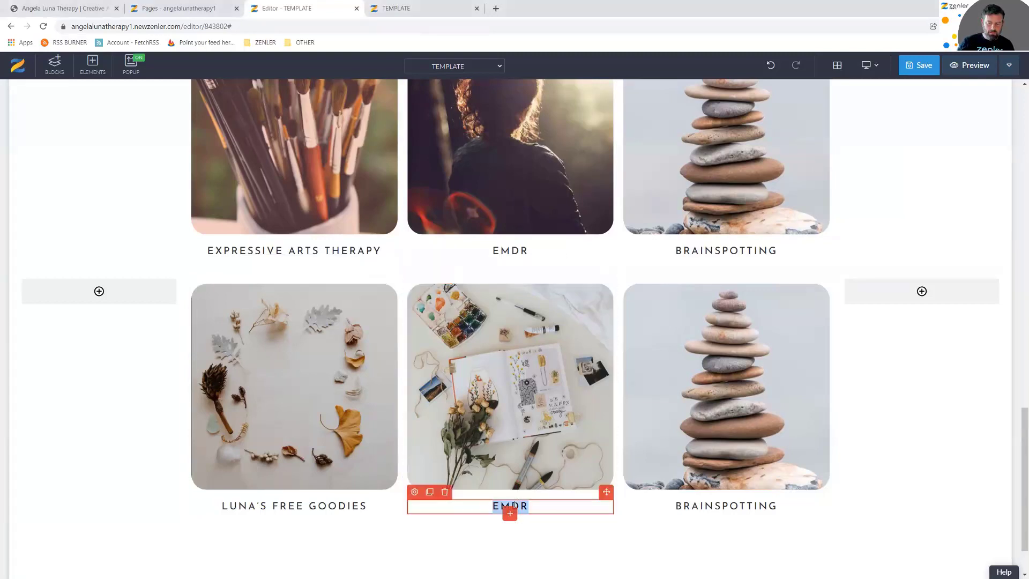
{"action": "type", "text": "BLOG"}
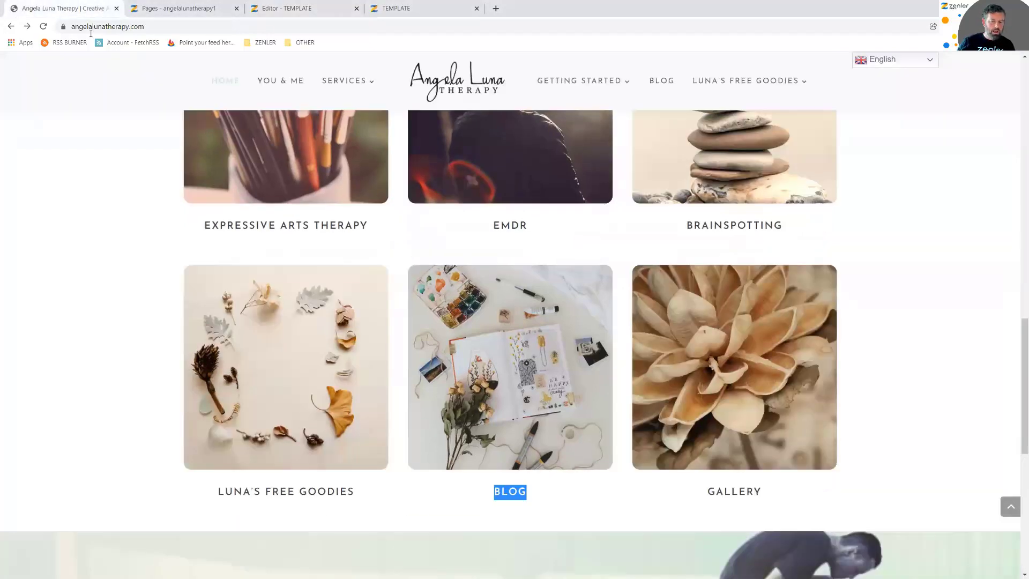
{"action": "left_click", "coordinate": [56, 8]}
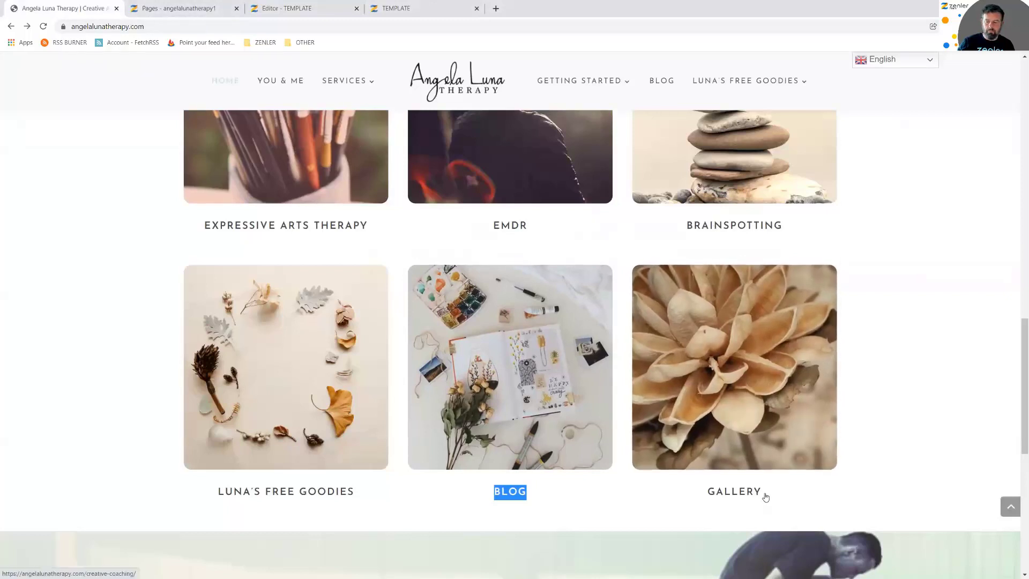
{"action": "left_click_drag", "start_coordinate": [766, 496], "coordinate": [703, 496]}
{"action": "key", "text": "ctrl+c"}
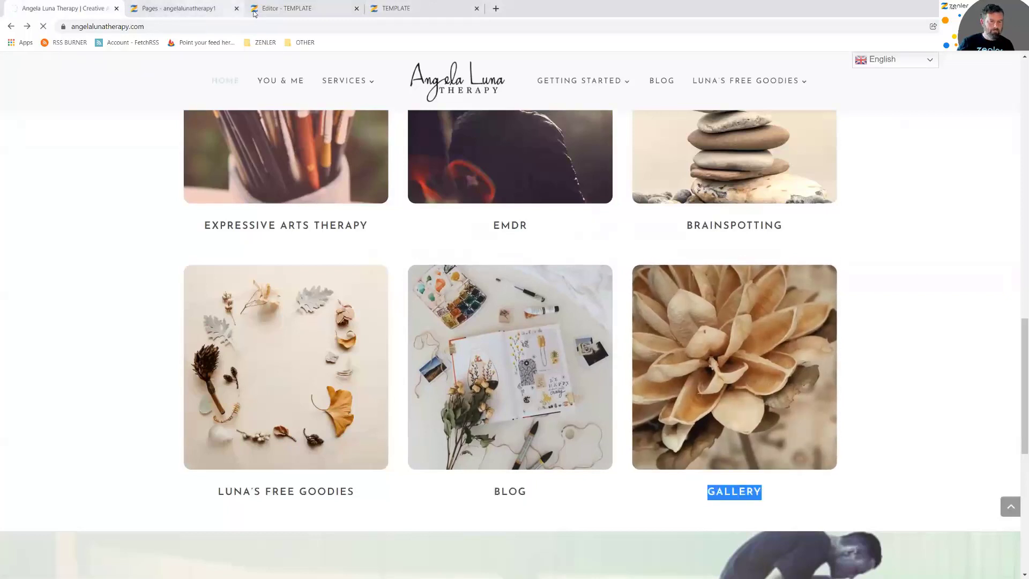
{"action": "left_click", "coordinate": [253, 11]}
{"action": "double_click", "coordinate": [708, 509]}
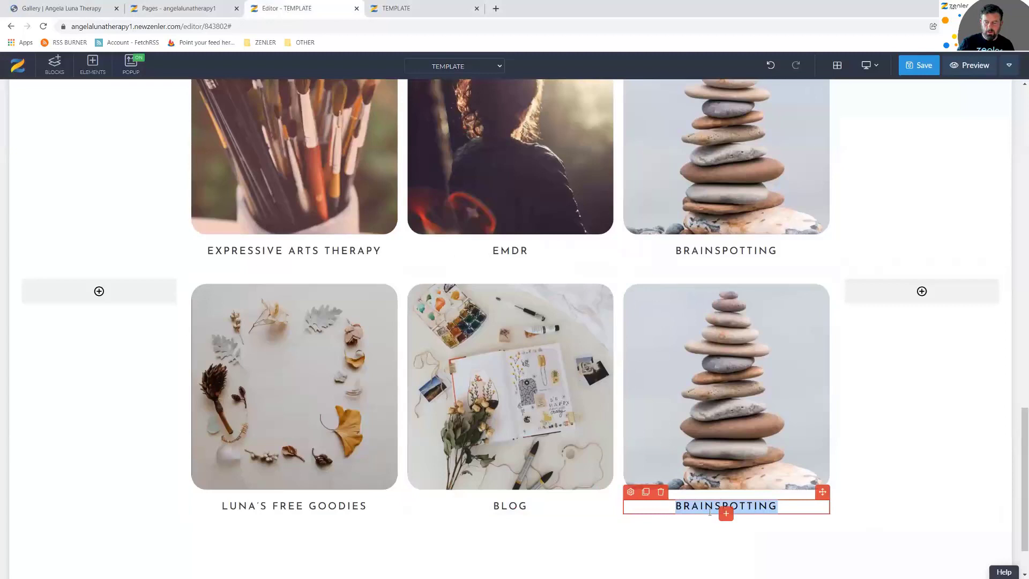
{"action": "key", "text": "ctrl+v"}
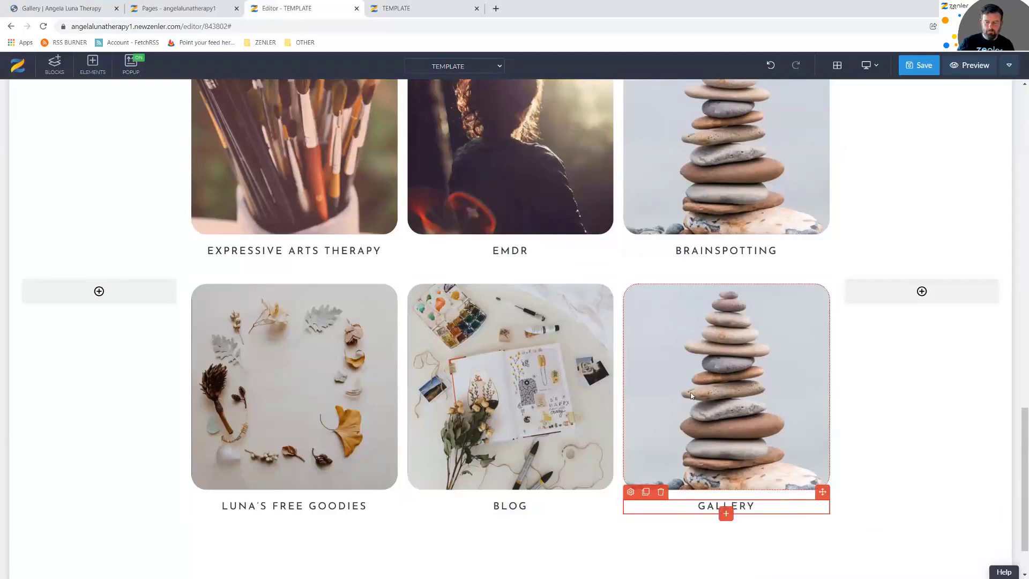
Replace the stacked-stones image above the GALLERY caption with GALLERY.jpg, uploaded without cropping
{"action": "left_click", "coordinate": [631, 276]}
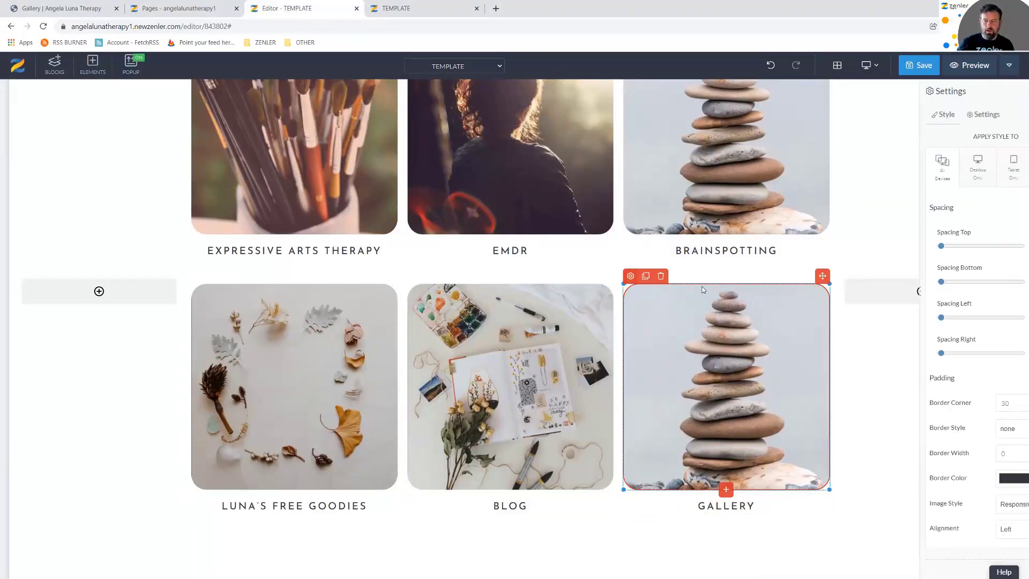
{"action": "left_click", "coordinate": [942, 114]}
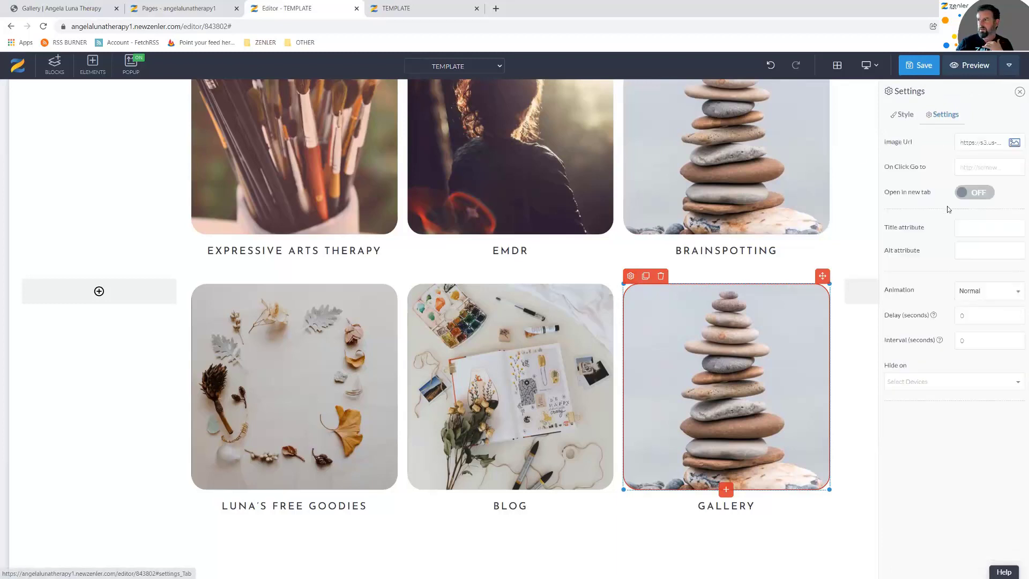
{"action": "double_click", "coordinate": [741, 291]}
{"action": "left_click", "coordinate": [206, 184]}
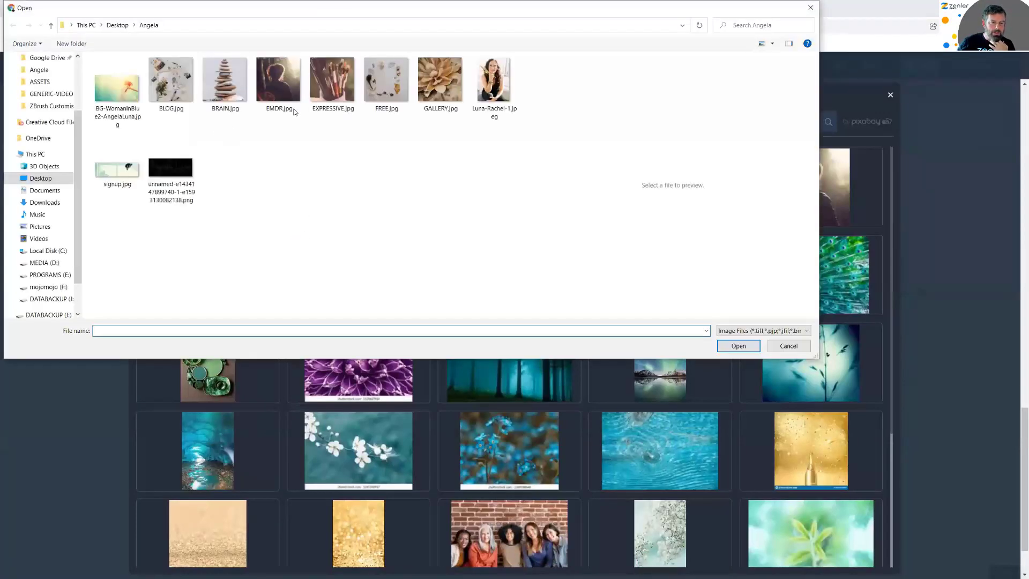
{"action": "left_click", "coordinate": [440, 81]}
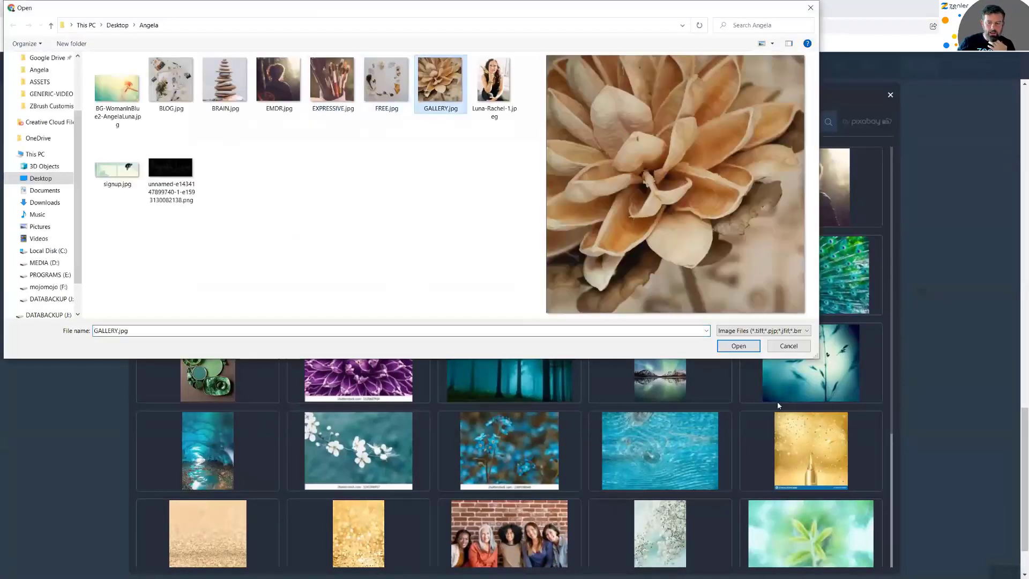
{"action": "left_click", "coordinate": [743, 350]}
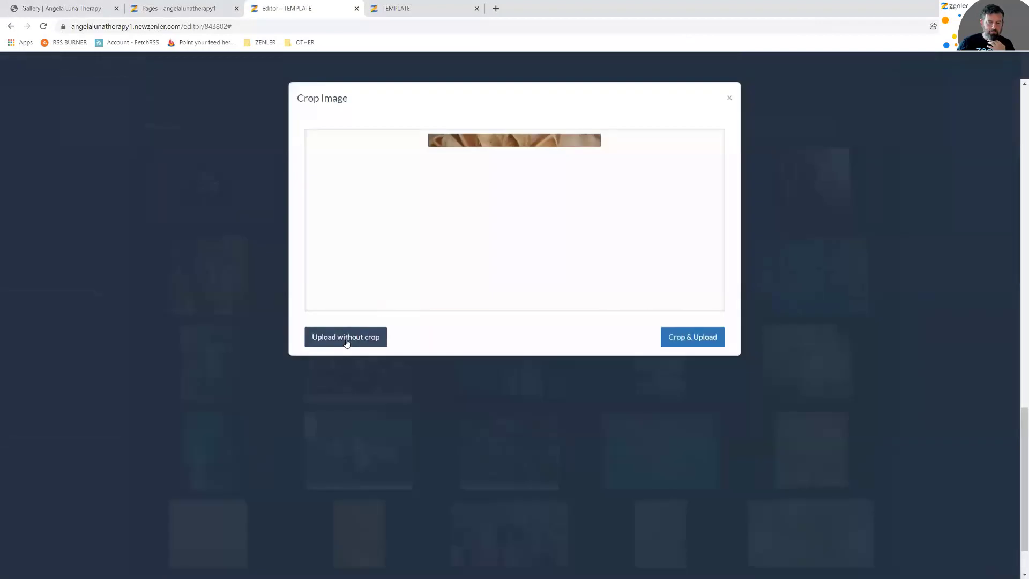
{"action": "left_click", "coordinate": [347, 341]}
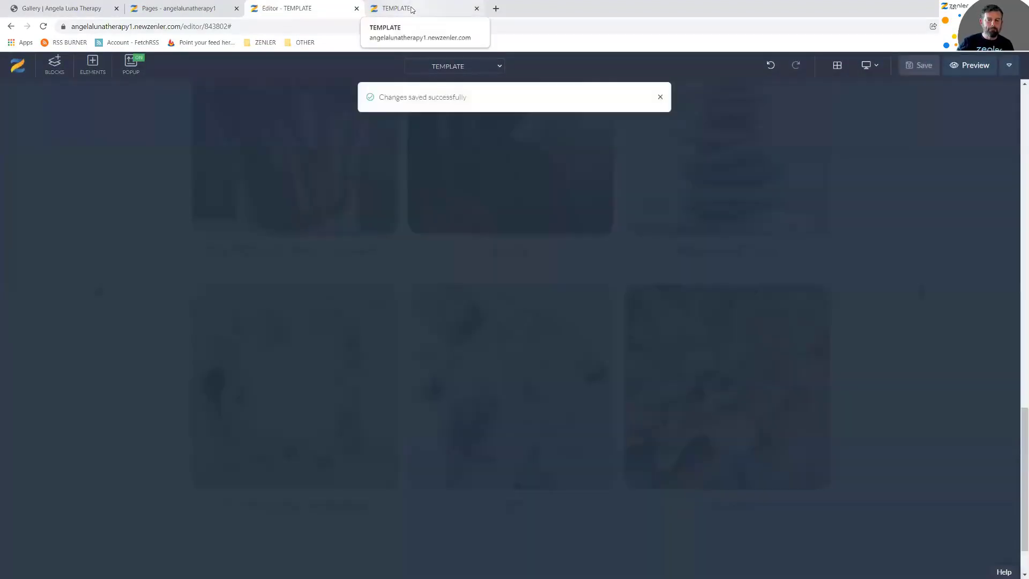
Reload the template page preview and review the page from the header to the two rows of captioned images
{"action": "left_click", "coordinate": [411, 9]}
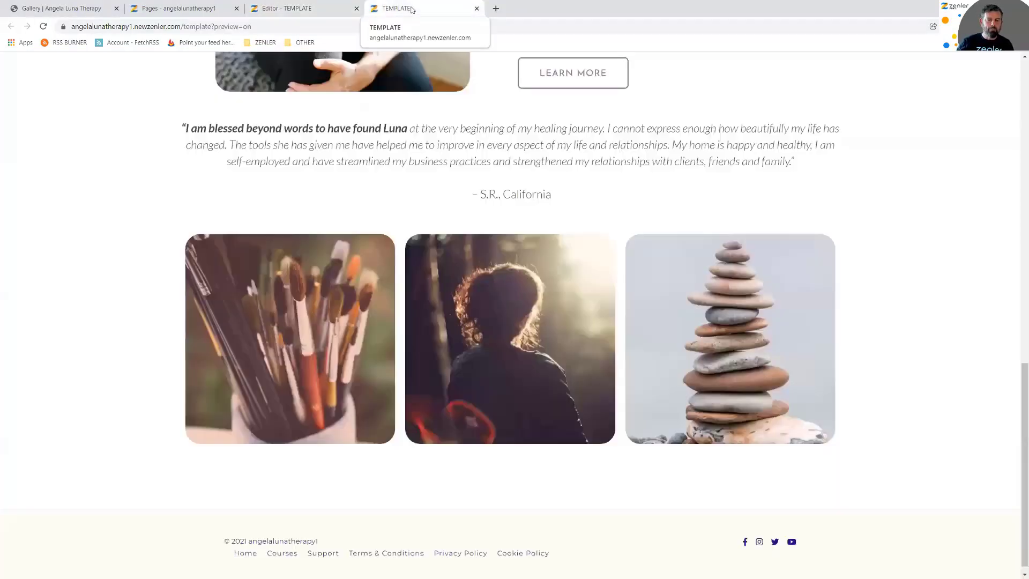
{"action": "left_click", "coordinate": [43, 26]}
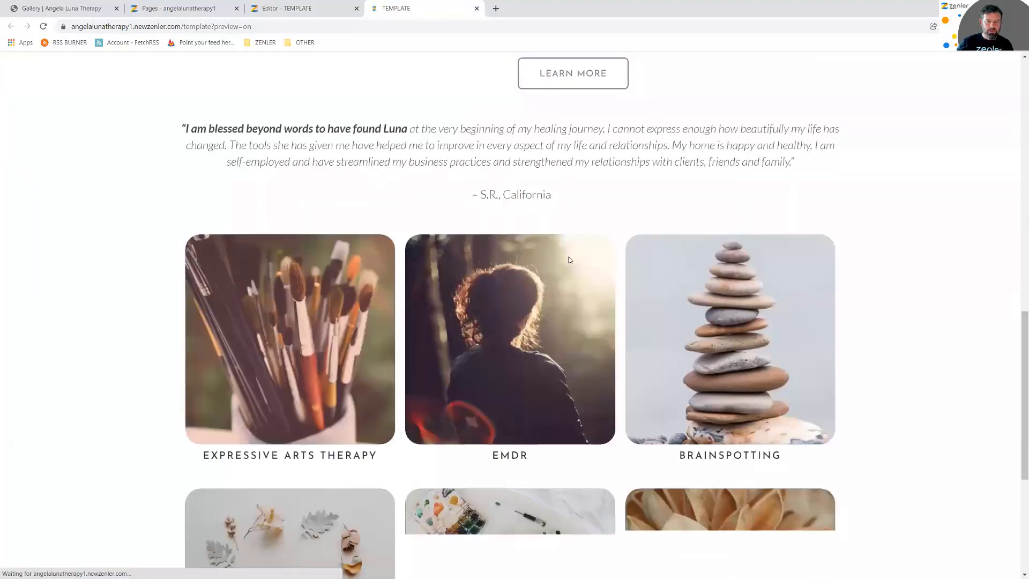
{"action": "scroll", "coordinate": [570, 260], "scroll_direction": "down", "scroll_amount": 5}
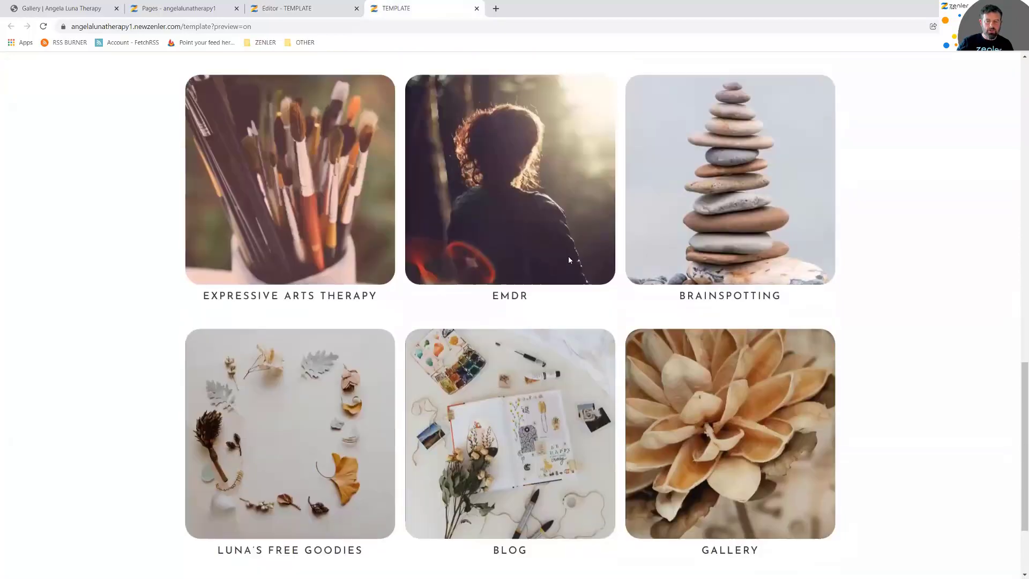
{"action": "scroll", "coordinate": [570, 260], "scroll_direction": "up", "scroll_amount": 10}
{"action": "scroll", "coordinate": [570, 259], "scroll_direction": "up", "scroll_amount": 2}
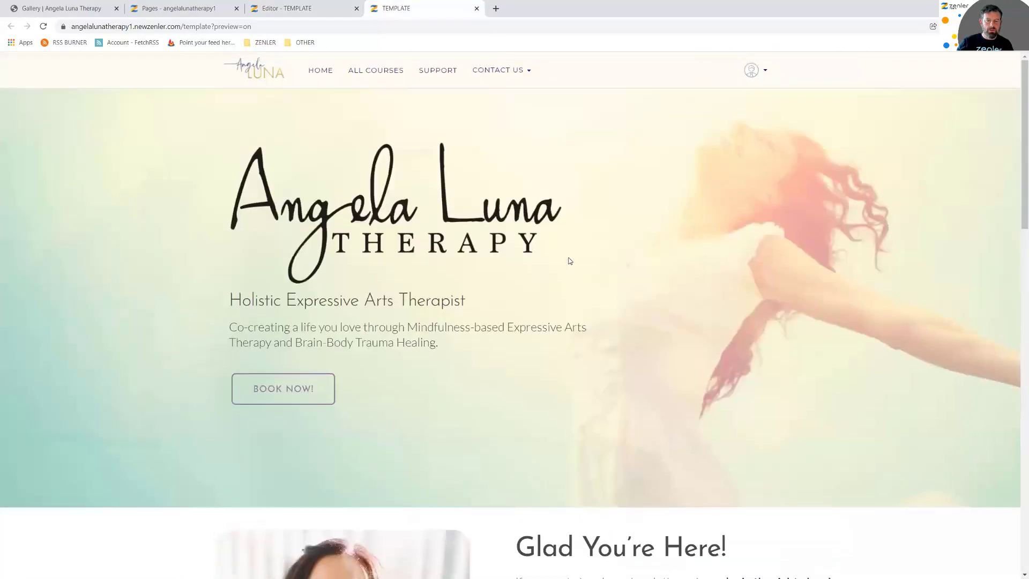
{"action": "scroll", "coordinate": [570, 260], "scroll_direction": "down", "scroll_amount": 10}
{"action": "scroll", "coordinate": [569, 261], "scroll_direction": "down", "scroll_amount": 1}
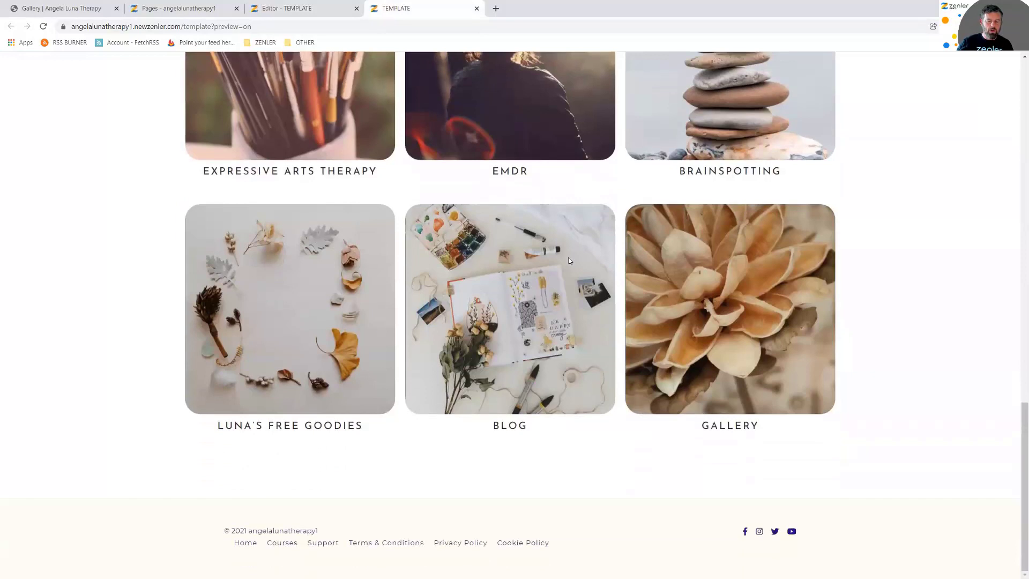
Examine the original homepage's Ready? call-to-action section and footer, and the contact page its consult button links to
{"action": "left_click", "coordinate": [80, 9]}
{"action": "scroll", "coordinate": [632, 329], "scroll_direction": "down", "scroll_amount": 4}
{"action": "scroll", "coordinate": [633, 329], "scroll_direction": "up", "scroll_amount": 4}
{"action": "left_click", "coordinate": [11, 26]}
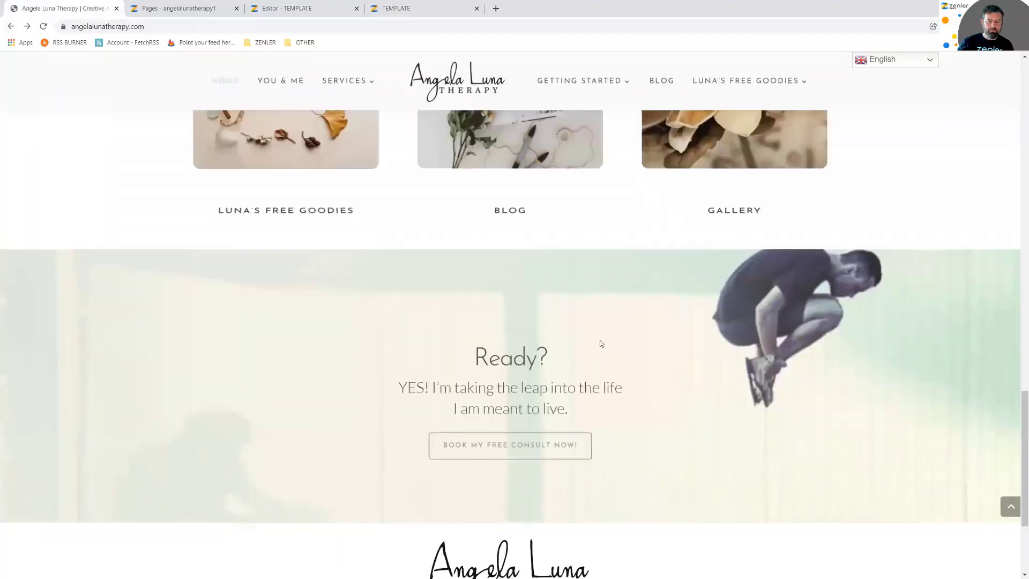
{"action": "scroll", "coordinate": [743, 402], "scroll_direction": "down", "scroll_amount": 3}
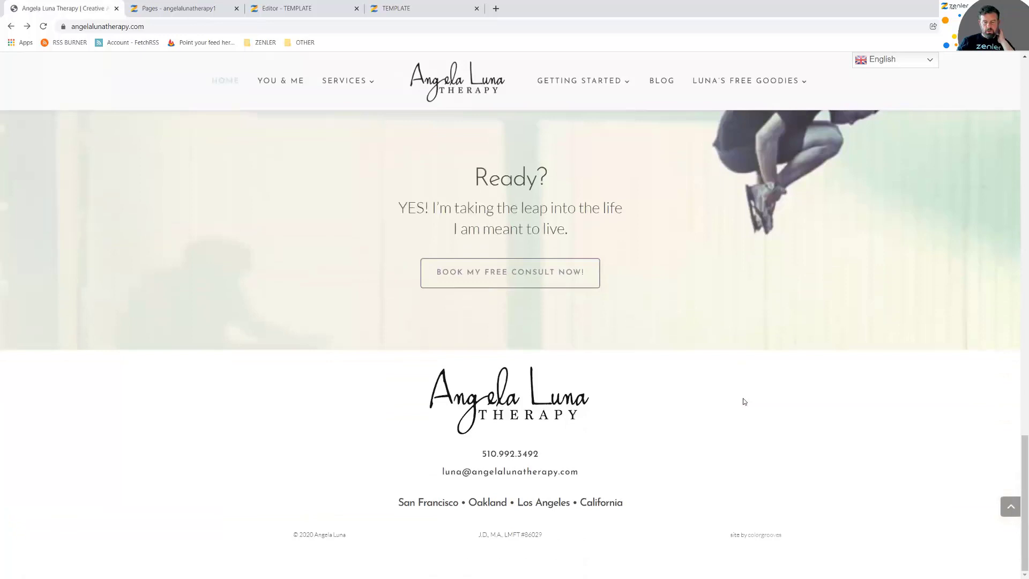
{"action": "scroll", "coordinate": [741, 401], "scroll_direction": "up", "scroll_amount": 4}
{"action": "scroll", "coordinate": [520, 385], "scroll_direction": "down", "scroll_amount": 1}
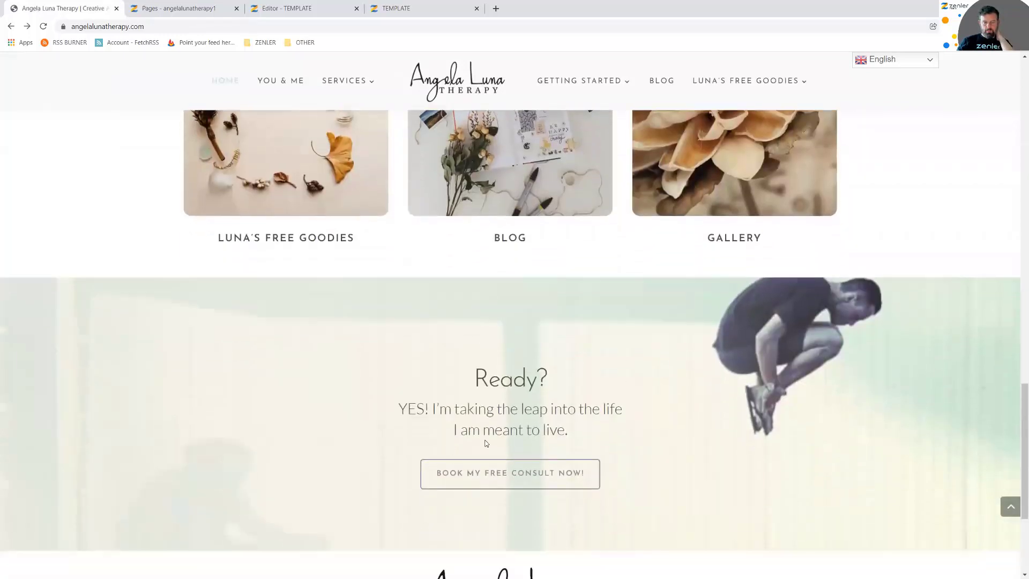
{"action": "left_click", "coordinate": [531, 476]}
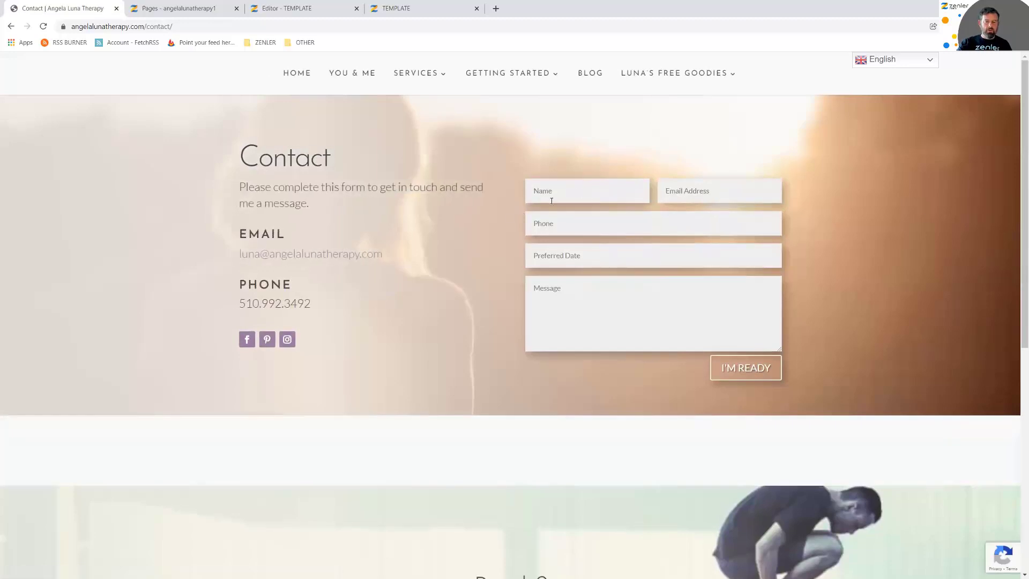
{"action": "left_click", "coordinate": [11, 26]}
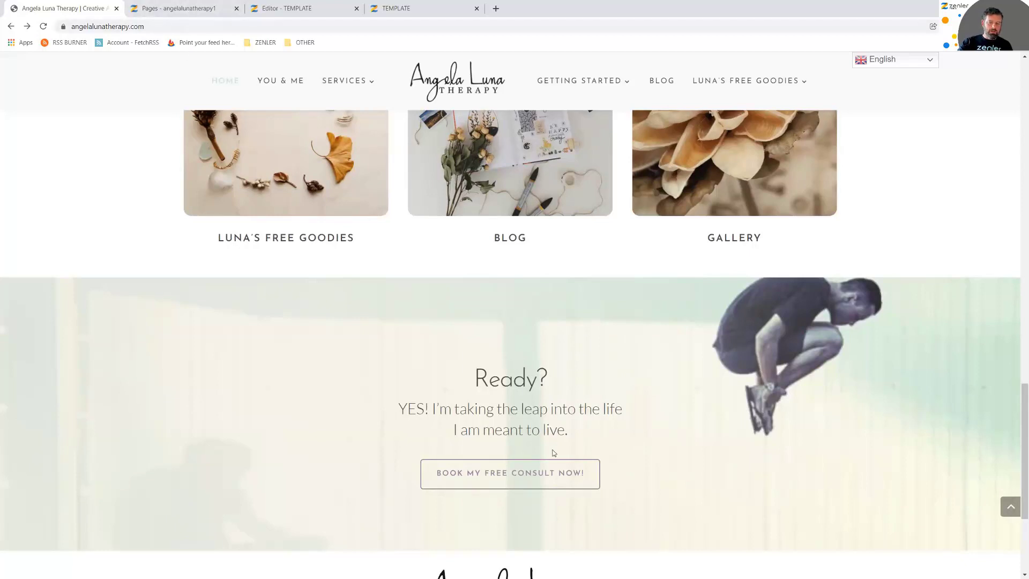
In the template editor, reduce the image section's bottom spacing to about 70 px and add an empty block below it
{"action": "left_click", "coordinate": [169, 9]}
{"action": "left_click", "coordinate": [286, 8]}
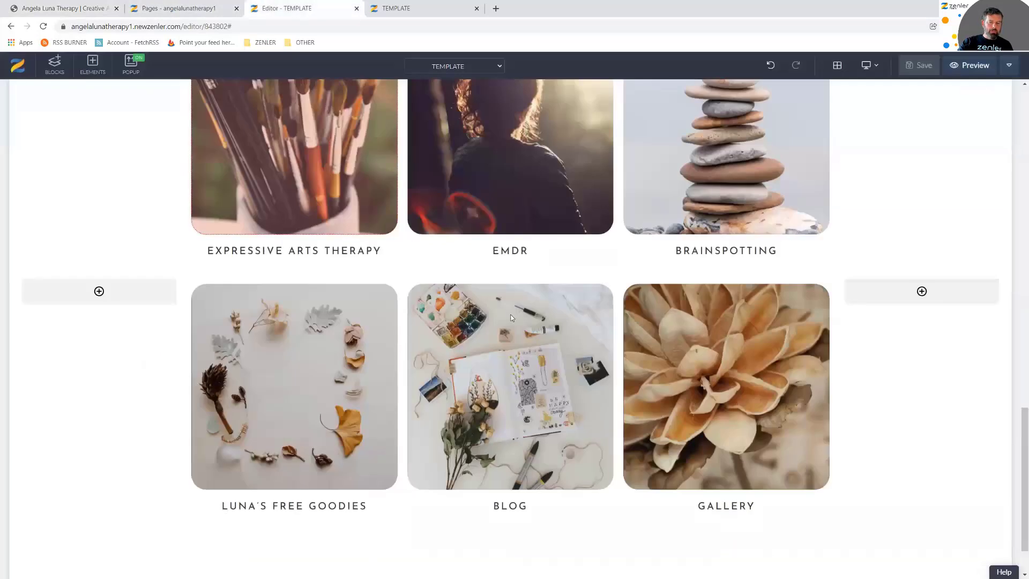
{"action": "scroll", "coordinate": [449, 366], "scroll_direction": "down", "scroll_amount": 2}
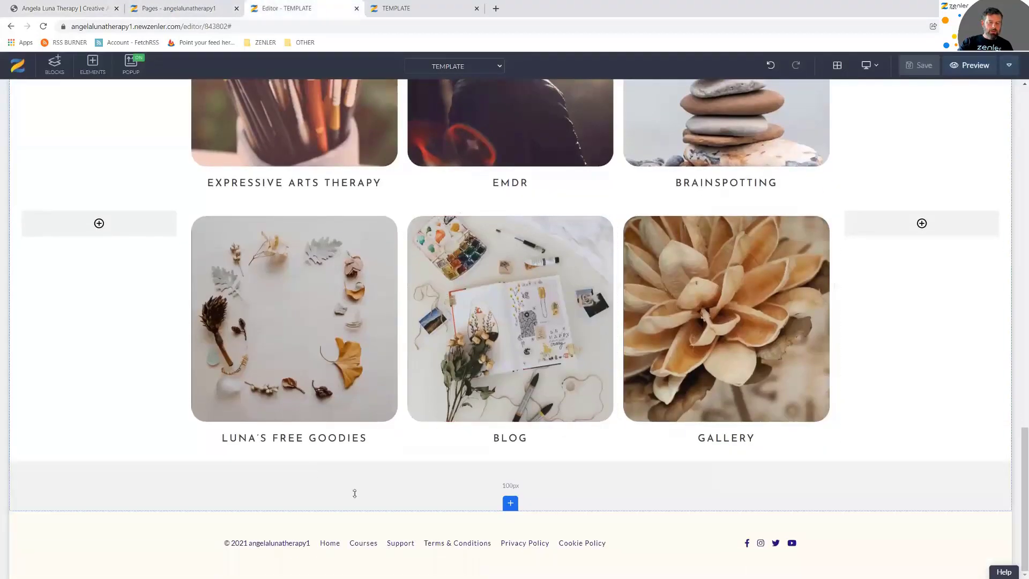
{"action": "left_click_drag", "start_coordinate": [376, 492], "coordinate": [377, 486]}
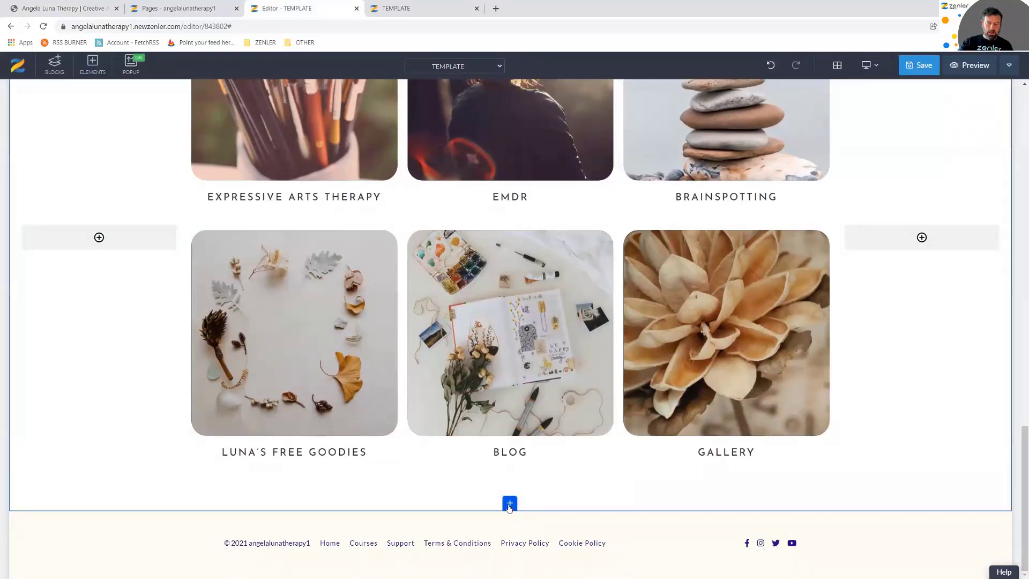
{"action": "left_click", "coordinate": [509, 507]}
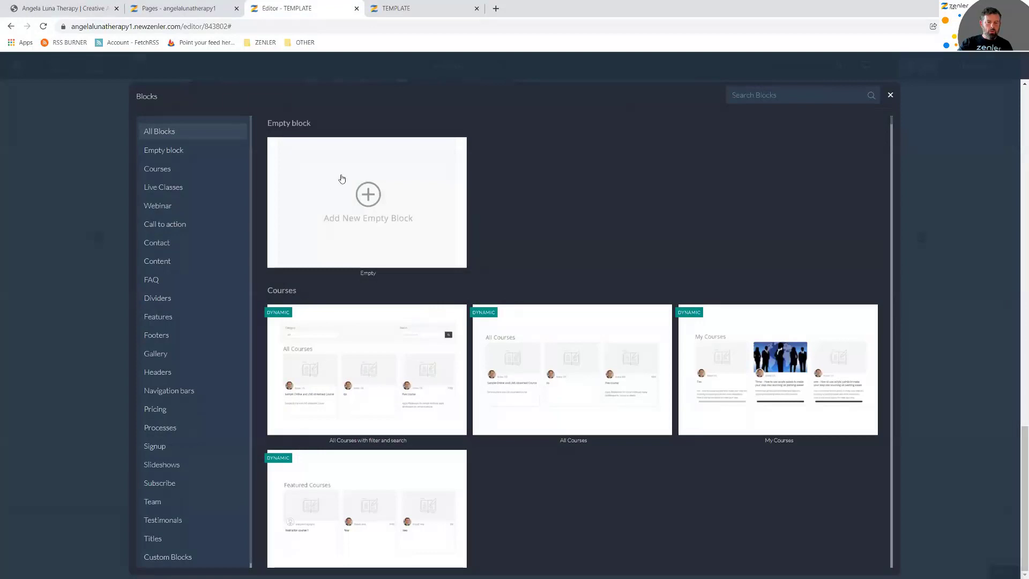
{"action": "left_click", "coordinate": [366, 193]}
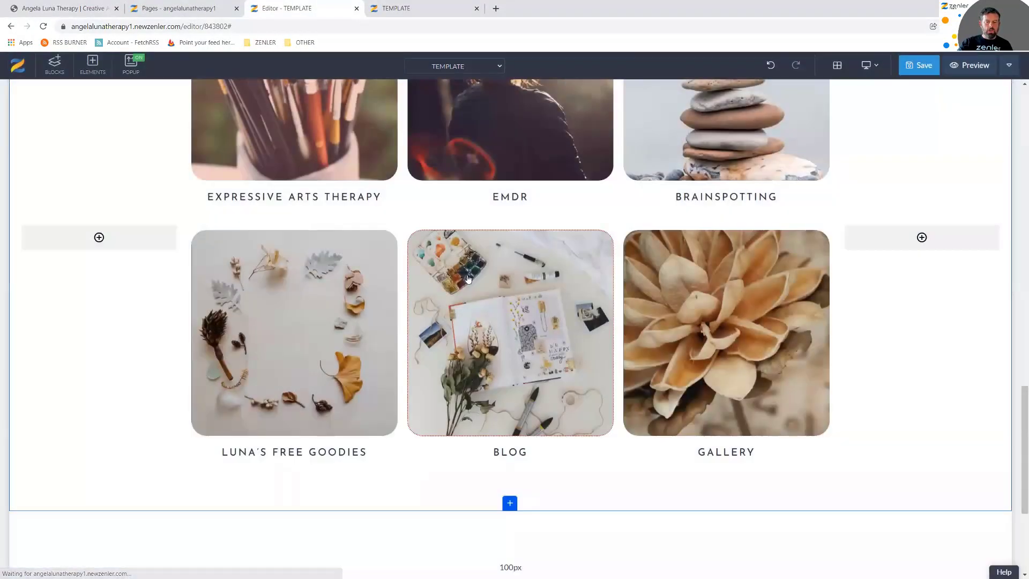
Set signup.jpg as the background image of the empty block below the image rows, uploaded without cropping
{"action": "left_click", "coordinate": [82, 5]}
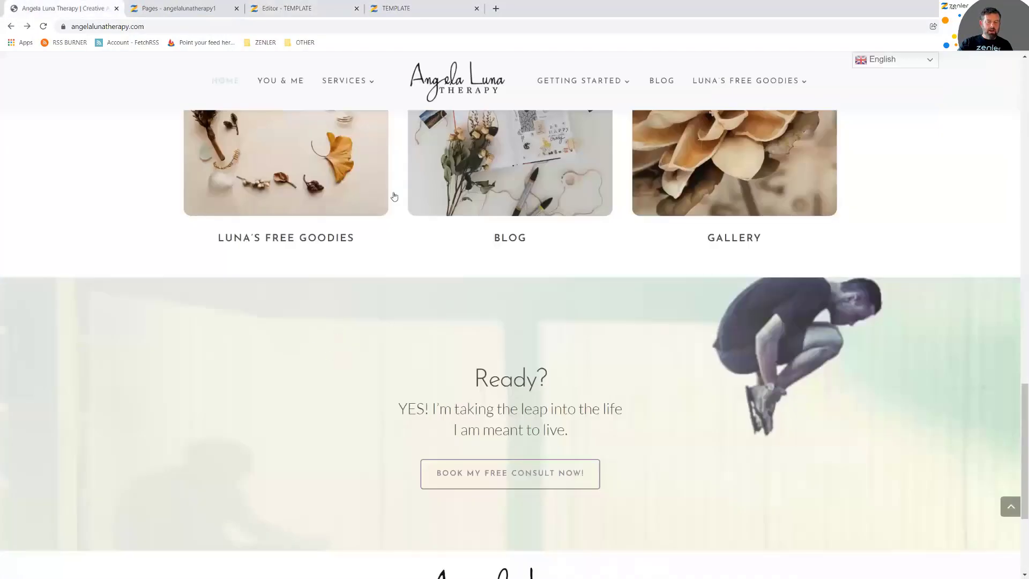
{"action": "left_click", "coordinate": [263, 9]}
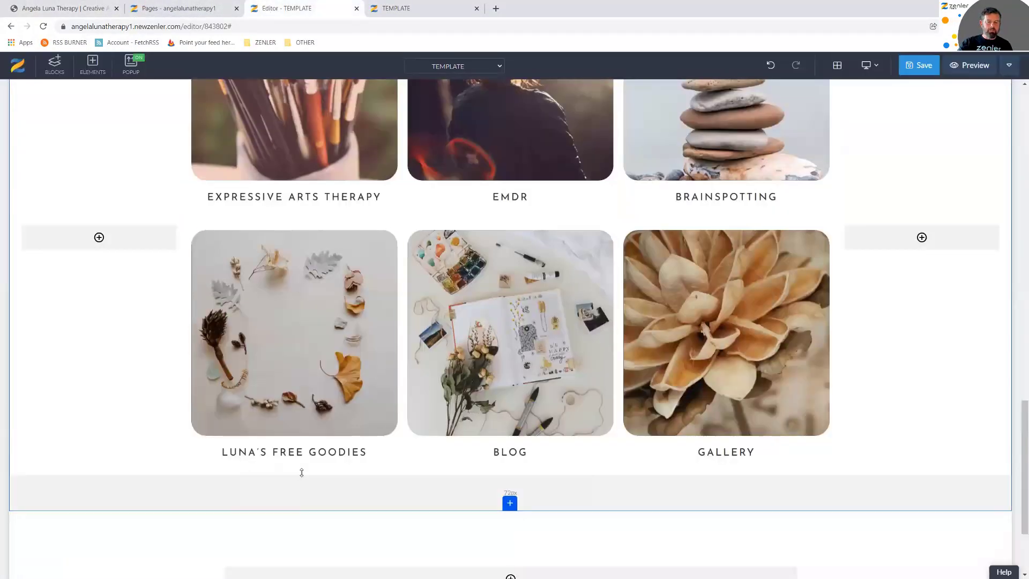
{"action": "scroll", "coordinate": [284, 463], "scroll_direction": "down", "scroll_amount": 3}
{"action": "mouse_move", "coordinate": [35, 409]}
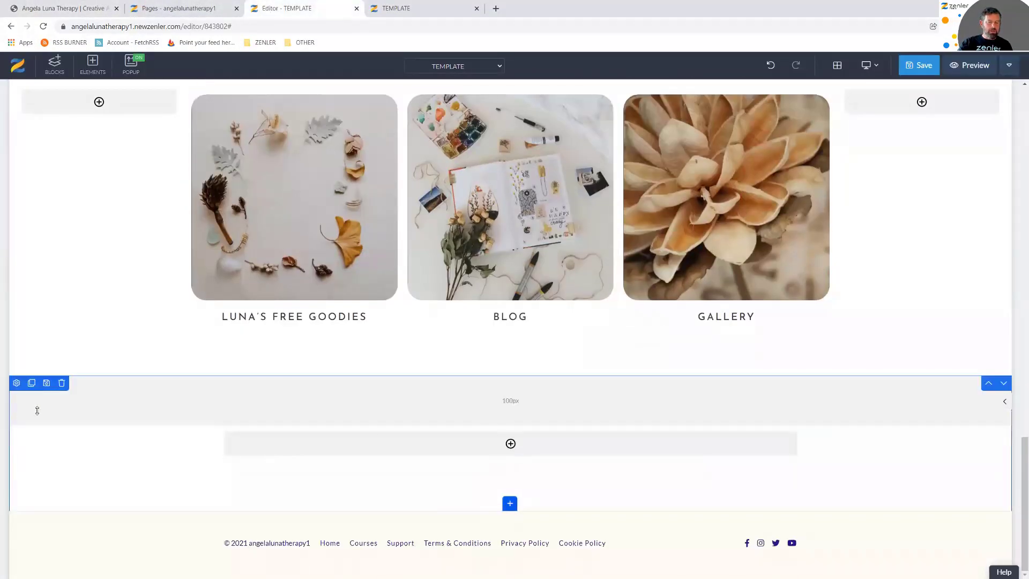
{"action": "left_click", "coordinate": [17, 382]}
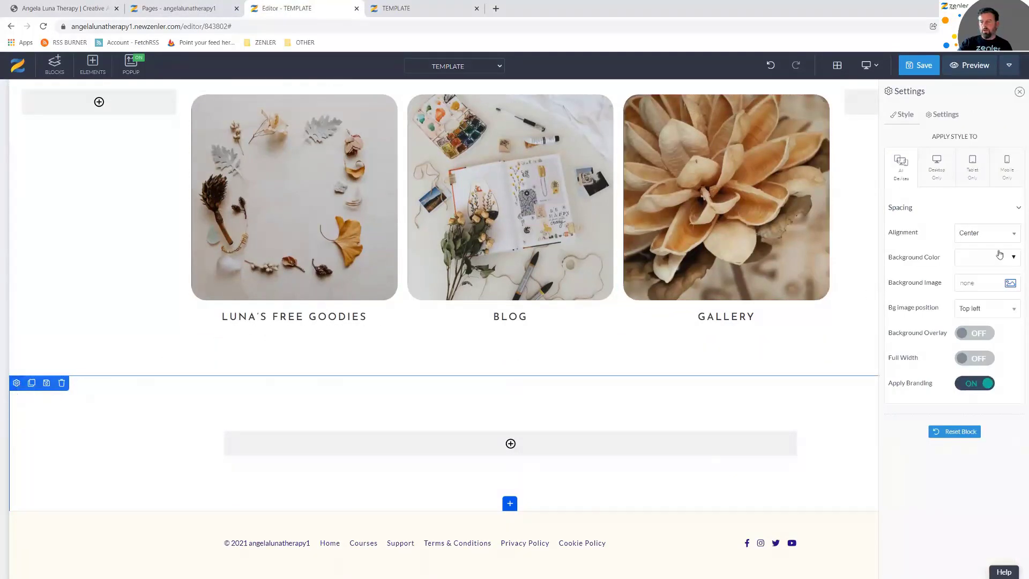
{"action": "left_click", "coordinate": [1013, 258]}
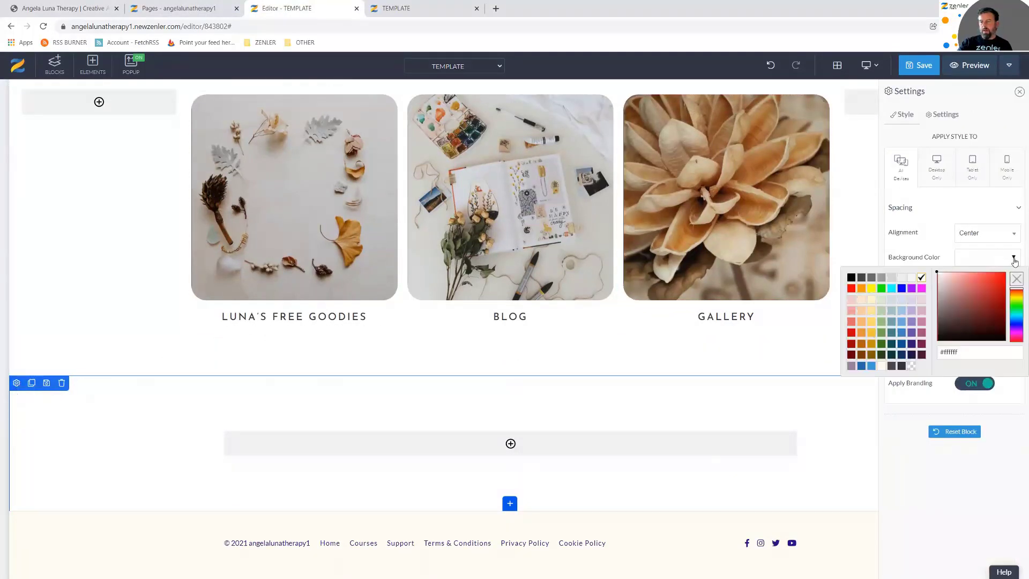
{"action": "left_click", "coordinate": [931, 245]}
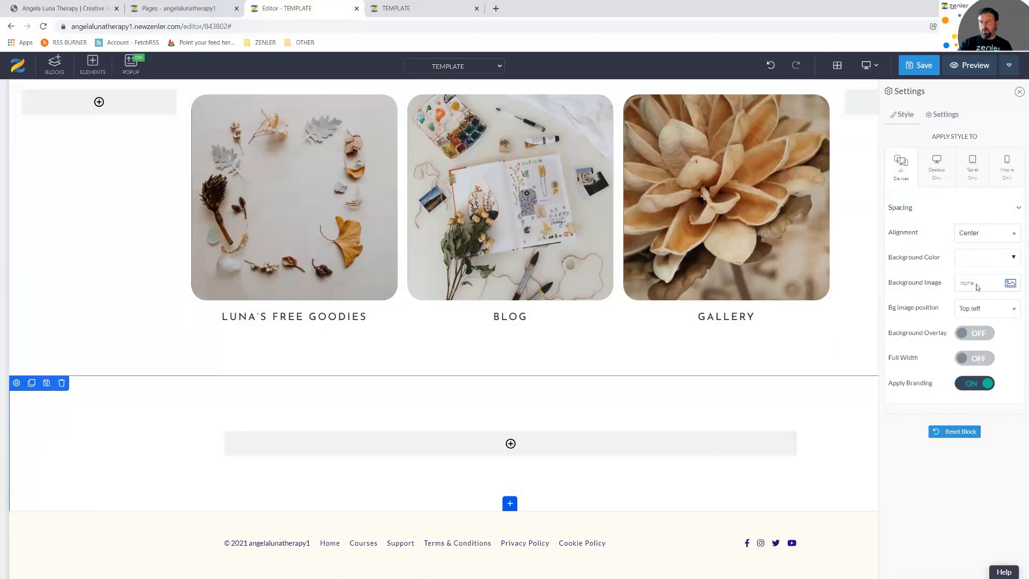
{"action": "left_click", "coordinate": [1009, 283]}
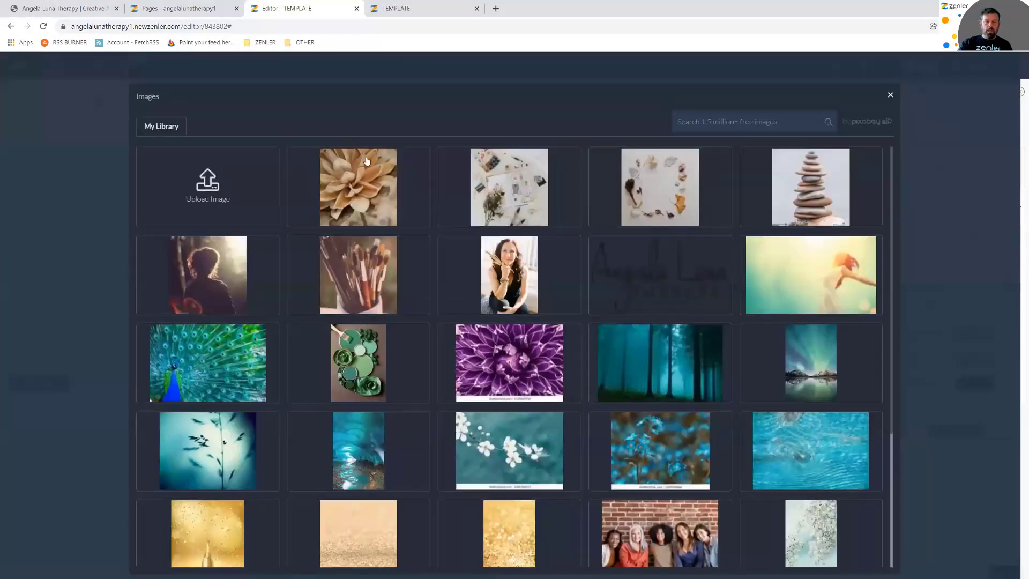
{"action": "left_click", "coordinate": [209, 186]}
{"action": "left_click", "coordinate": [128, 173]}
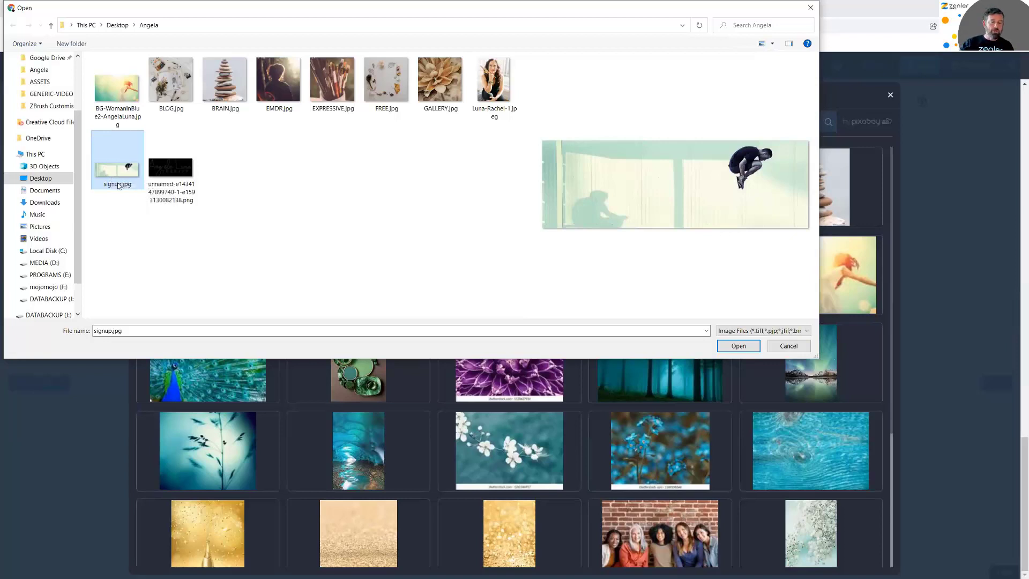
{"action": "double_click", "coordinate": [119, 184]}
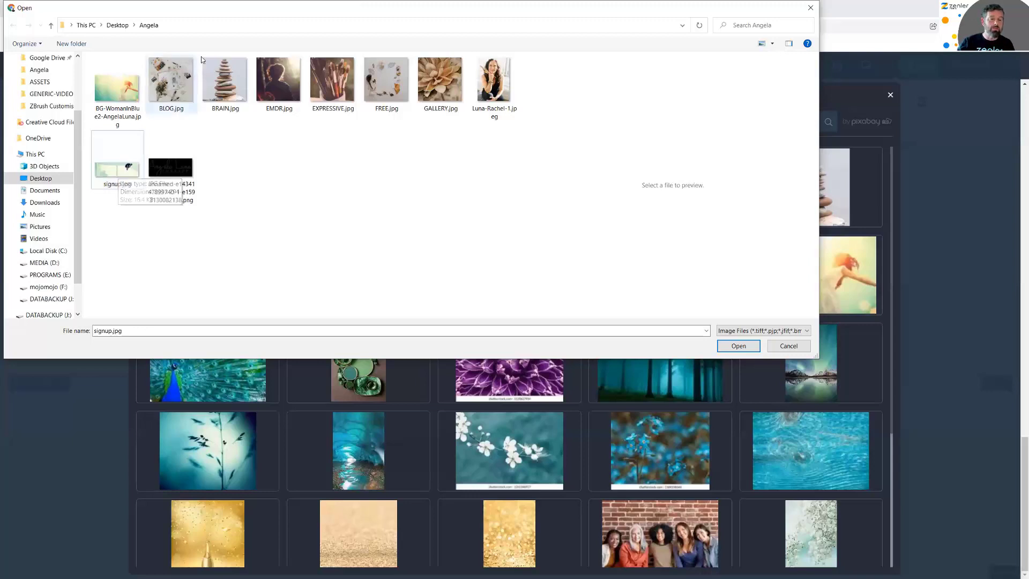
{"action": "left_click", "coordinate": [112, 183]}
{"action": "left_click", "coordinate": [738, 345]}
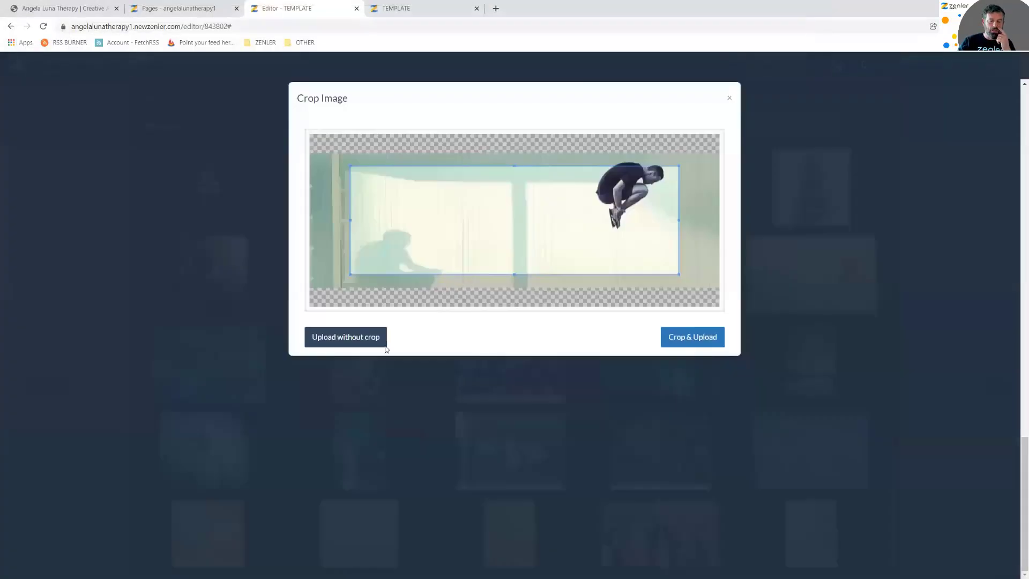
{"action": "left_click", "coordinate": [346, 341]}
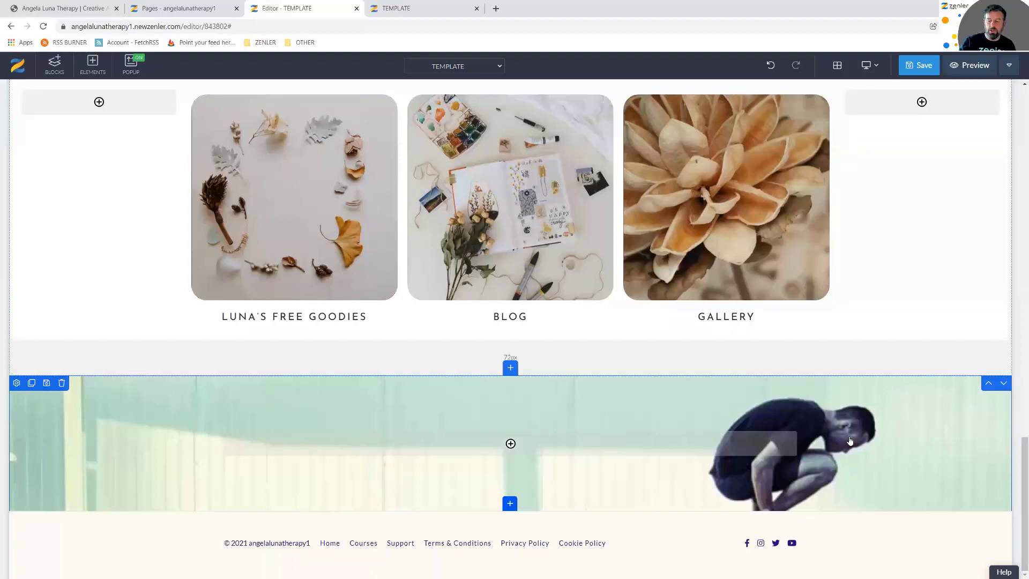
Compare with the original homepage's Ready? section and add a white overlay at 0.6 opacity to the jumping-man block's background
{"action": "left_click", "coordinate": [64, 9]}
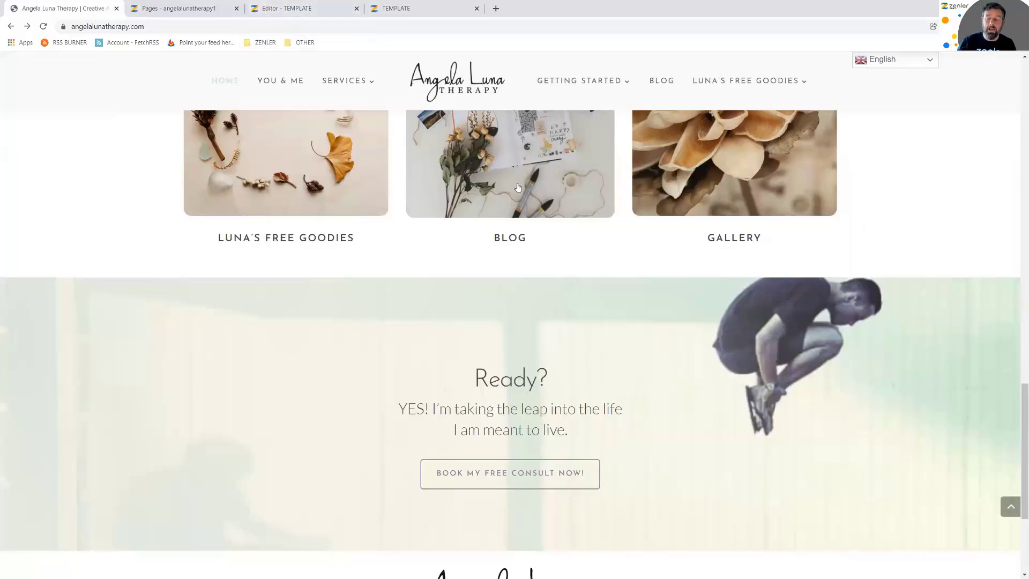
{"action": "scroll", "coordinate": [518, 187], "scroll_direction": "up", "scroll_amount": 15}
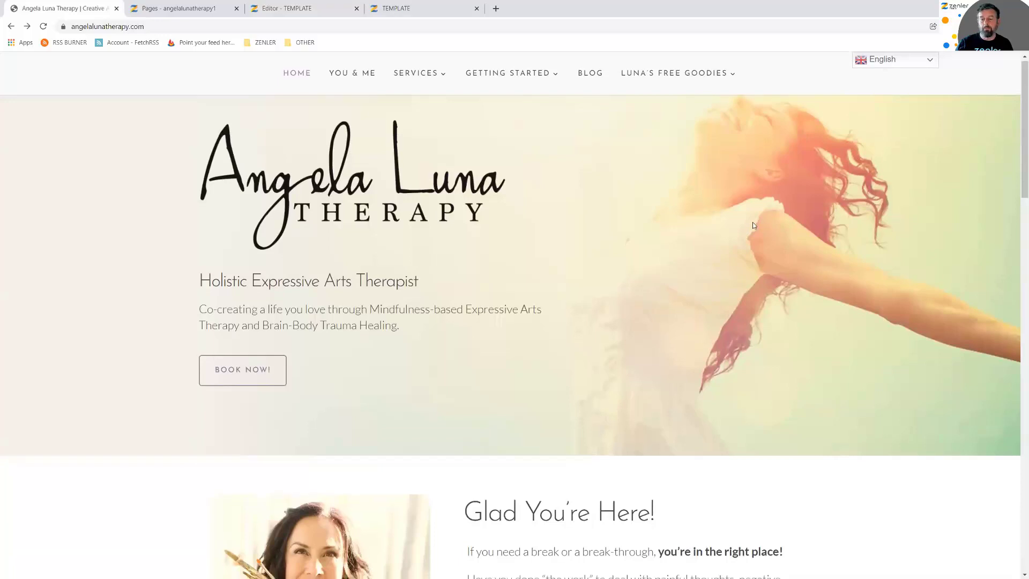
{"action": "scroll", "coordinate": [750, 225], "scroll_direction": "down", "scroll_amount": 10}
{"action": "scroll", "coordinate": [746, 228], "scroll_direction": "down", "scroll_amount": 10}
{"action": "scroll", "coordinate": [841, 235], "scroll_direction": "up", "scroll_amount": 5}
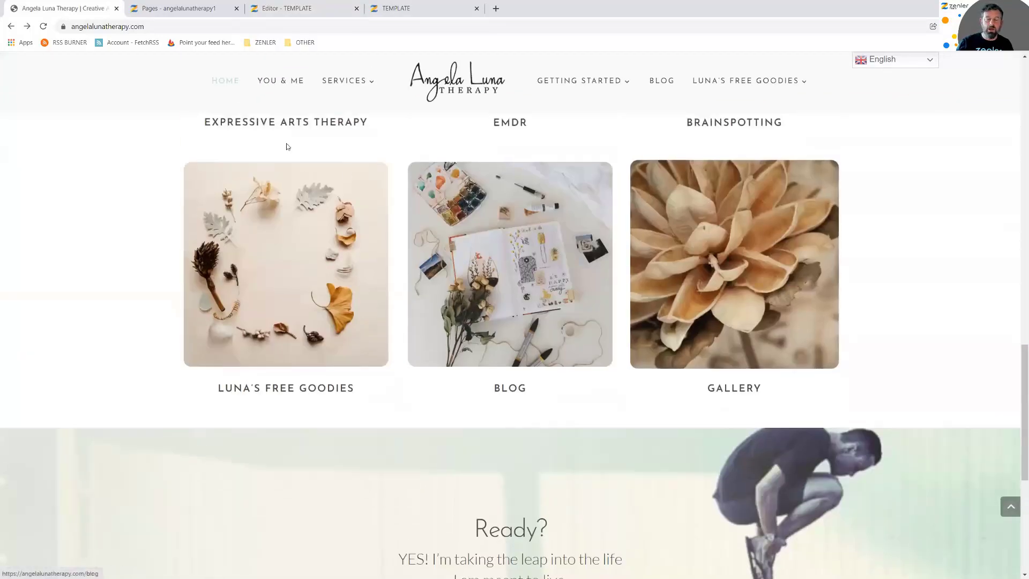
{"action": "left_click", "coordinate": [289, 8]}
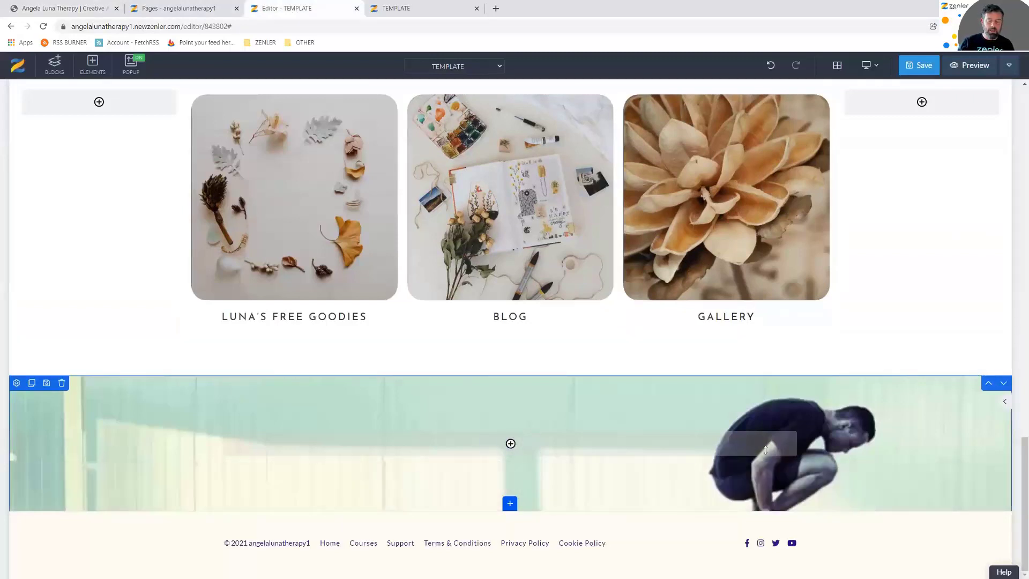
{"action": "left_click", "coordinate": [17, 384]}
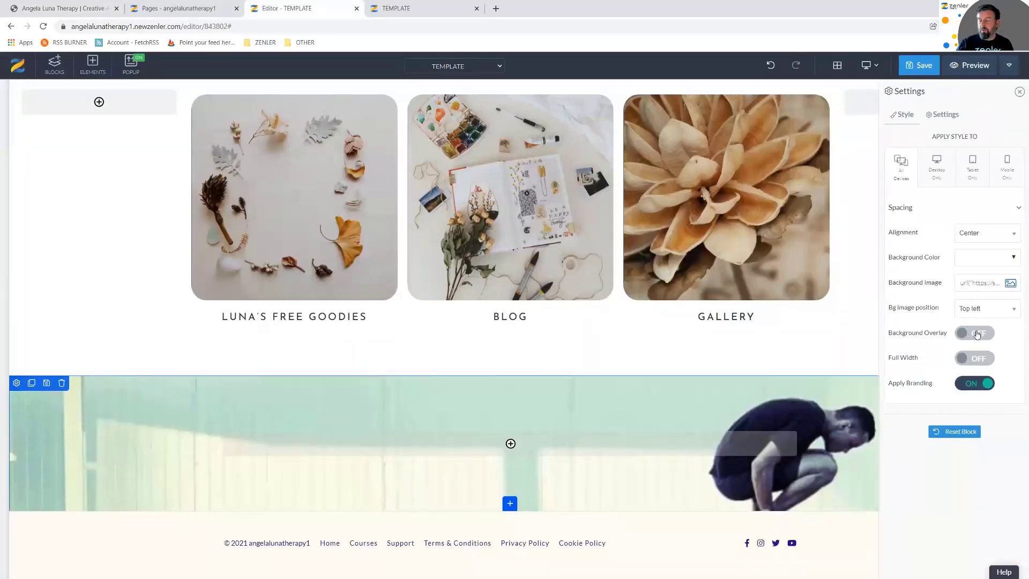
{"action": "left_click", "coordinate": [977, 335]}
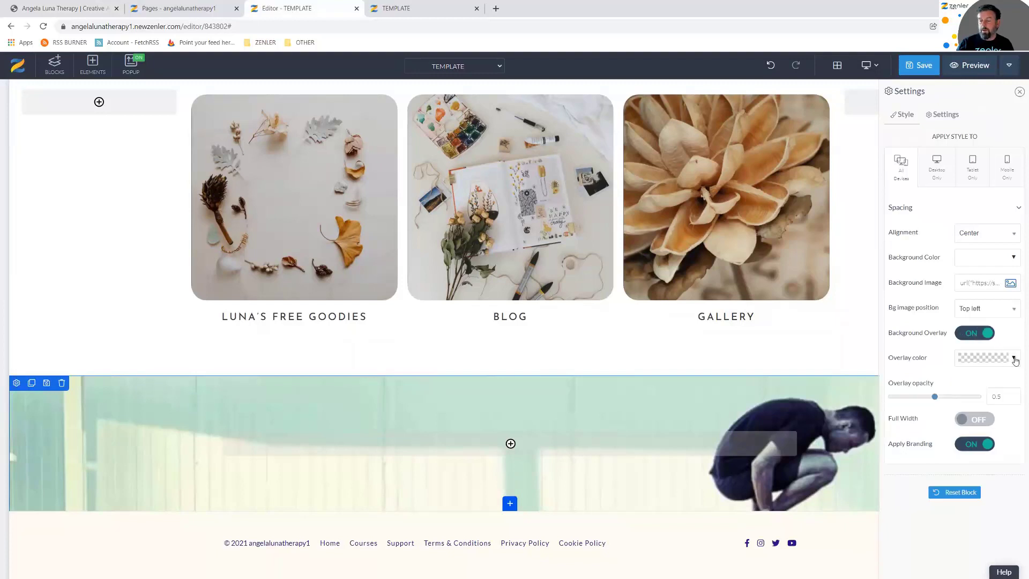
{"action": "left_click", "coordinate": [1013, 357]}
{"action": "left_click", "coordinate": [921, 378]}
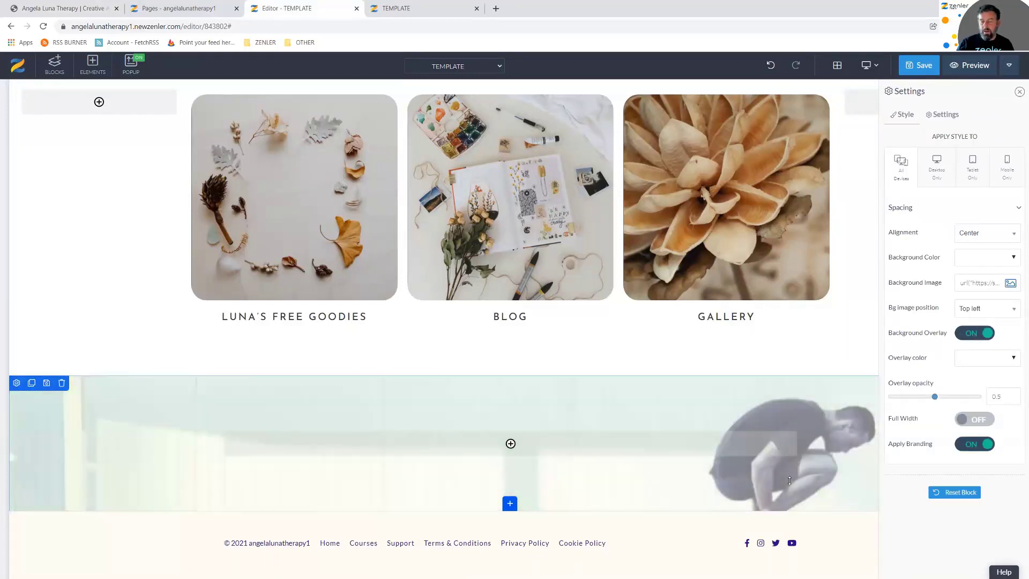
{"action": "left_click_drag", "start_coordinate": [934, 396], "coordinate": [941, 399]}
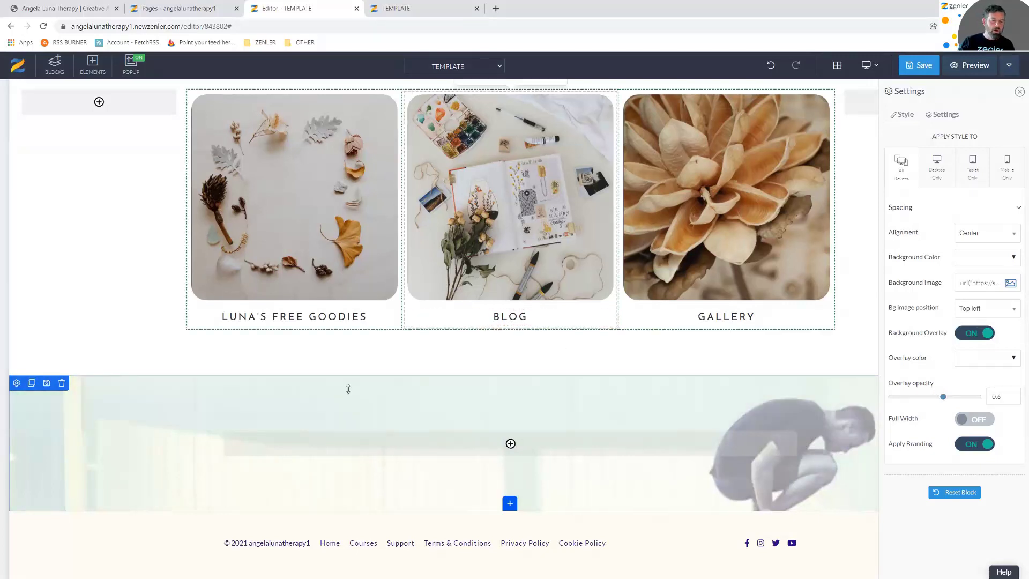
Insert a 100% row in the jumping-man block and add two more columns to it
{"action": "left_click", "coordinate": [513, 448]}
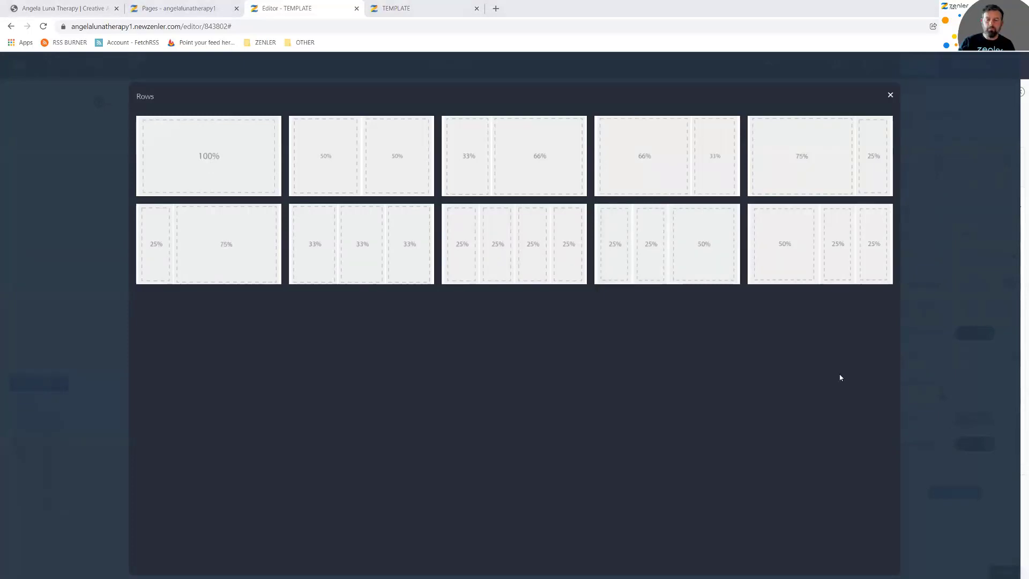
{"action": "left_click", "coordinate": [225, 155]}
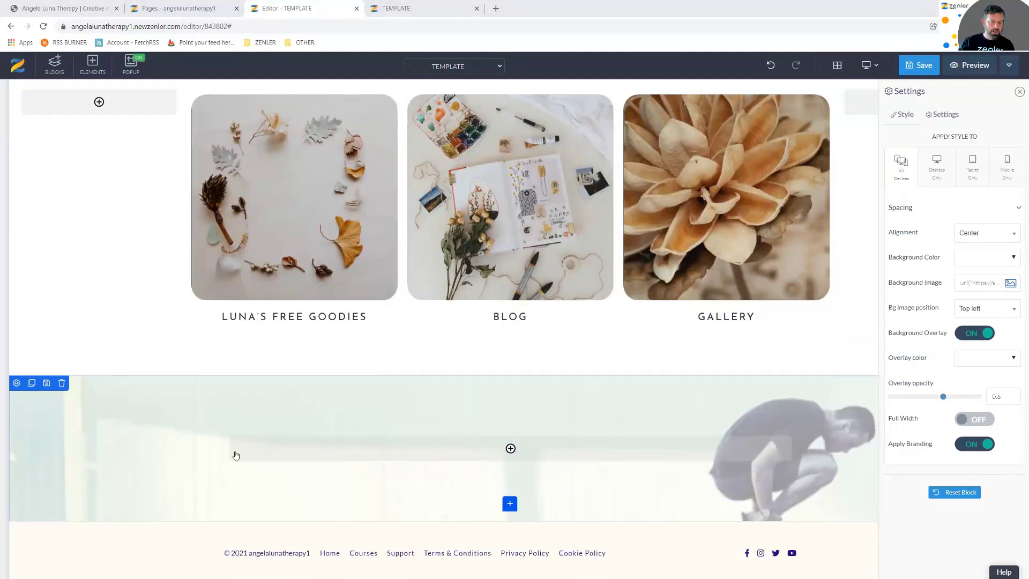
{"action": "right_click", "coordinate": [296, 452]}
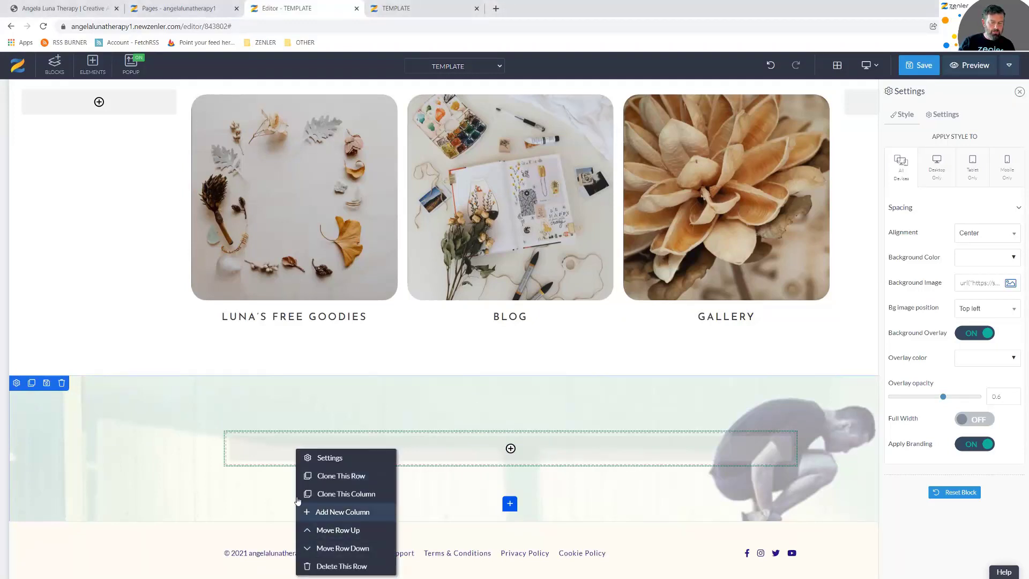
{"action": "left_click", "coordinate": [324, 512]}
{"action": "right_click", "coordinate": [284, 453]}
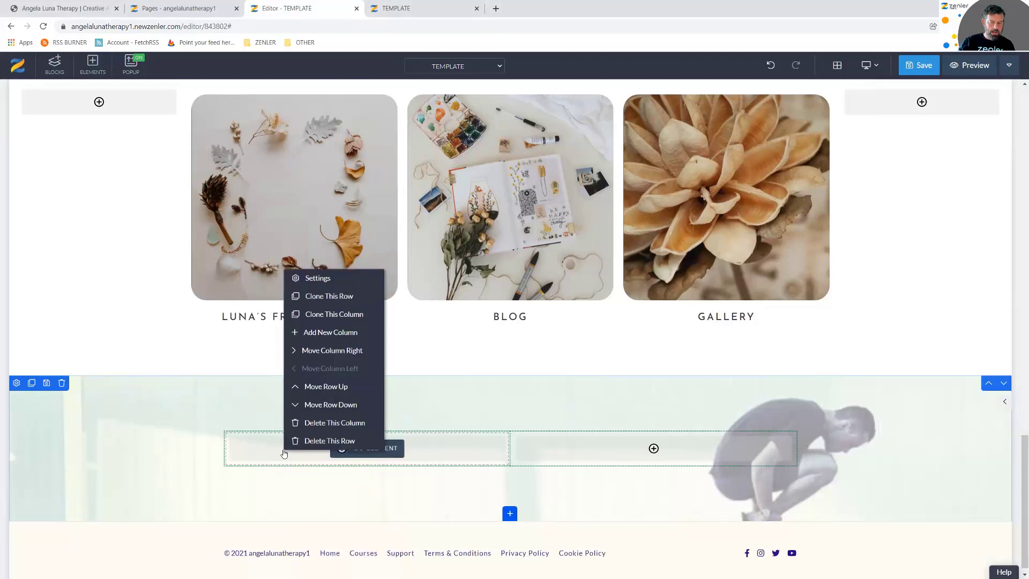
{"action": "left_click", "coordinate": [310, 333]}
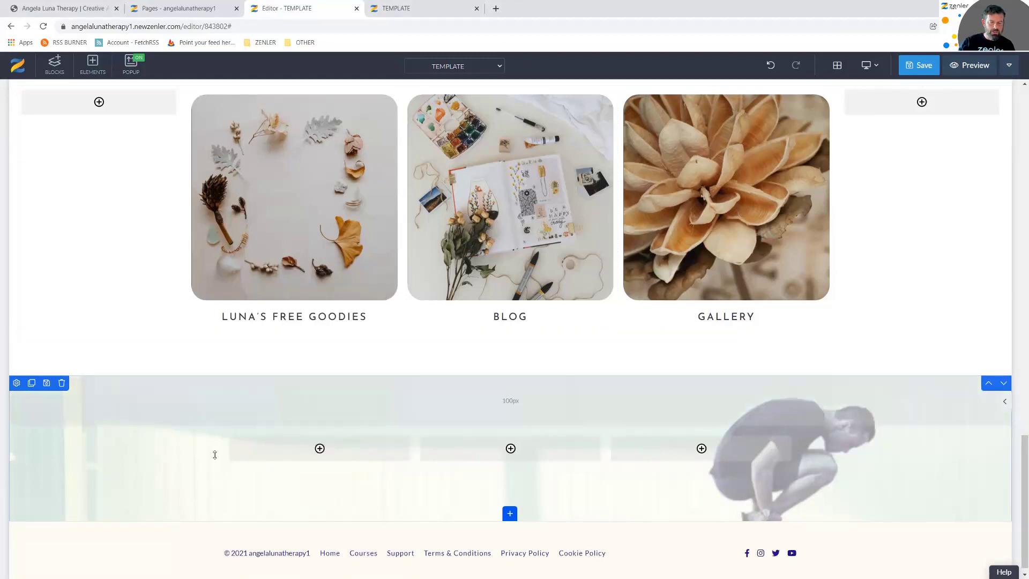
Make the jumping-man block full width and narrow its two outer columns to about one sixth of the row each
{"action": "left_click", "coordinate": [16, 384]}
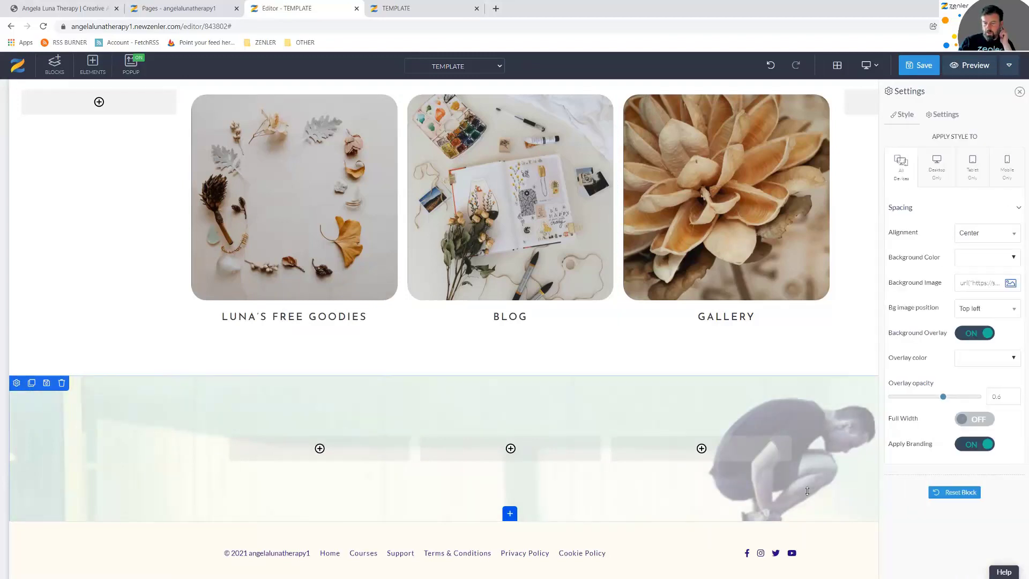
{"action": "left_click", "coordinate": [975, 421]}
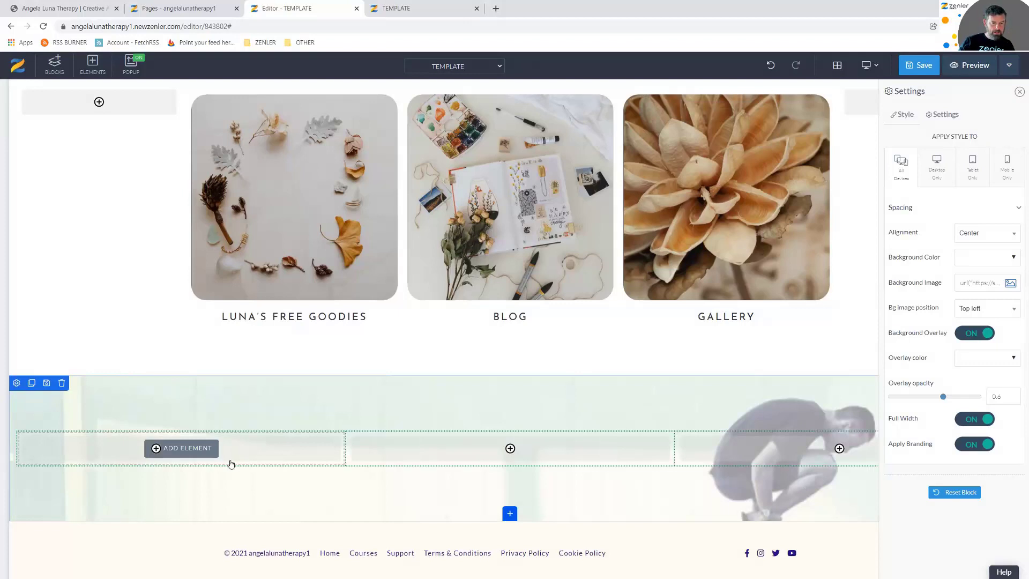
{"action": "left_click", "coordinate": [346, 456]}
{"action": "left_click_drag", "start_coordinate": [345, 455], "coordinate": [184, 447]}
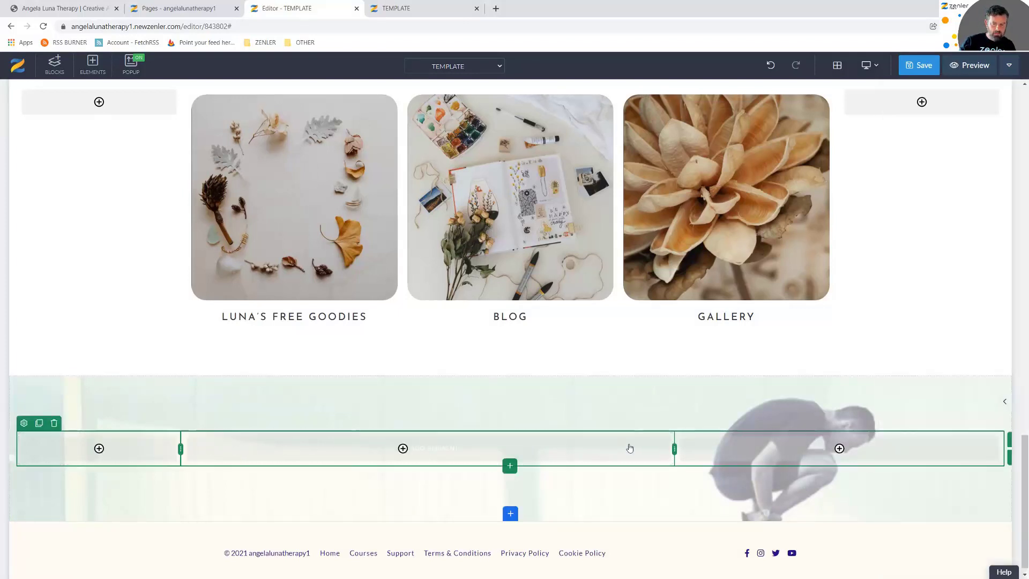
{"action": "left_click_drag", "start_coordinate": [788, 447], "coordinate": [837, 447]}
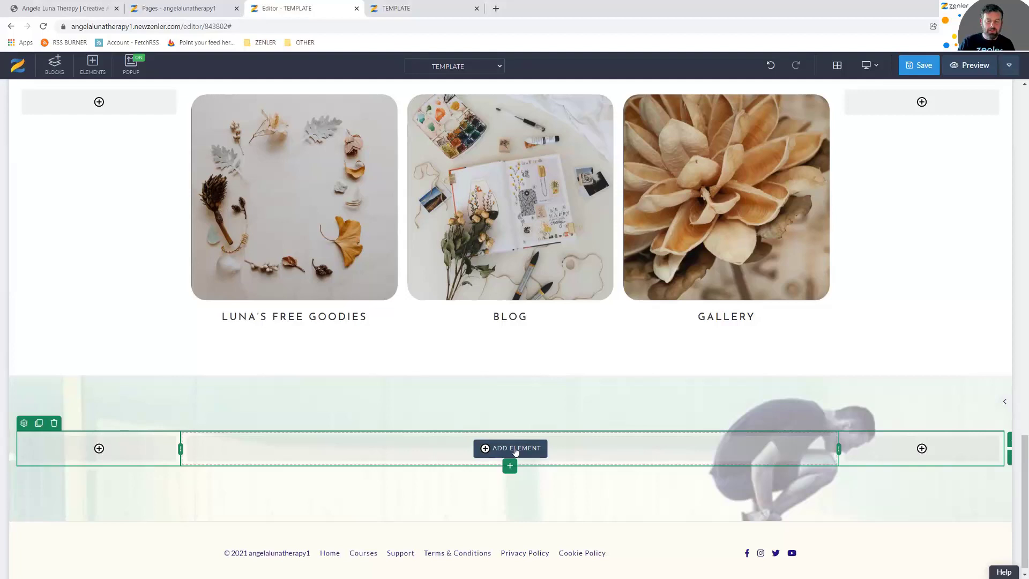
Check the Glad You're Here! heading for reference and add a Heading 3 element to the jumping-man block's wide middle column
{"action": "scroll", "coordinate": [516, 393], "scroll_direction": "up", "scroll_amount": 5}
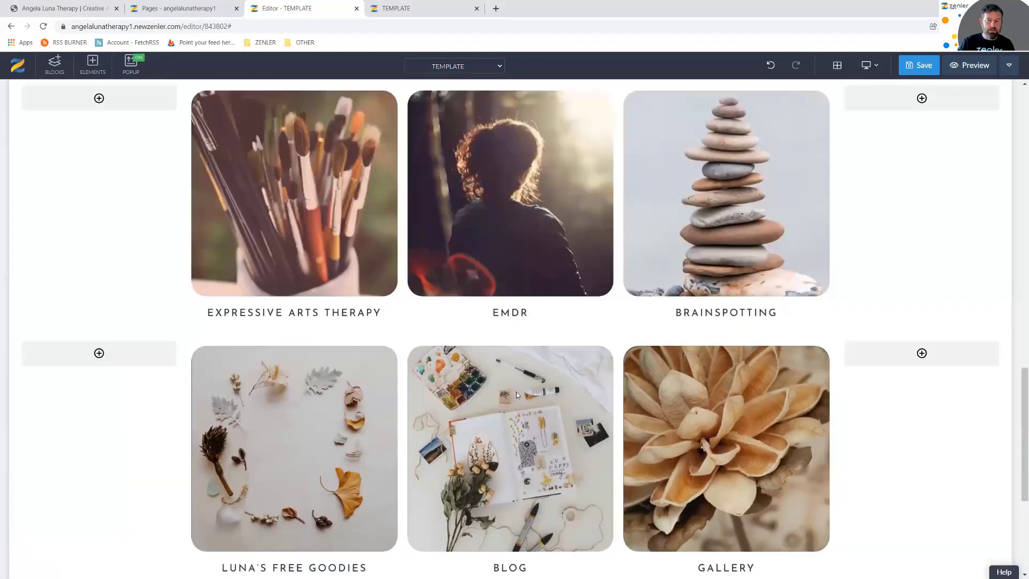
{"action": "scroll", "coordinate": [516, 393], "scroll_direction": "up", "scroll_amount": 15}
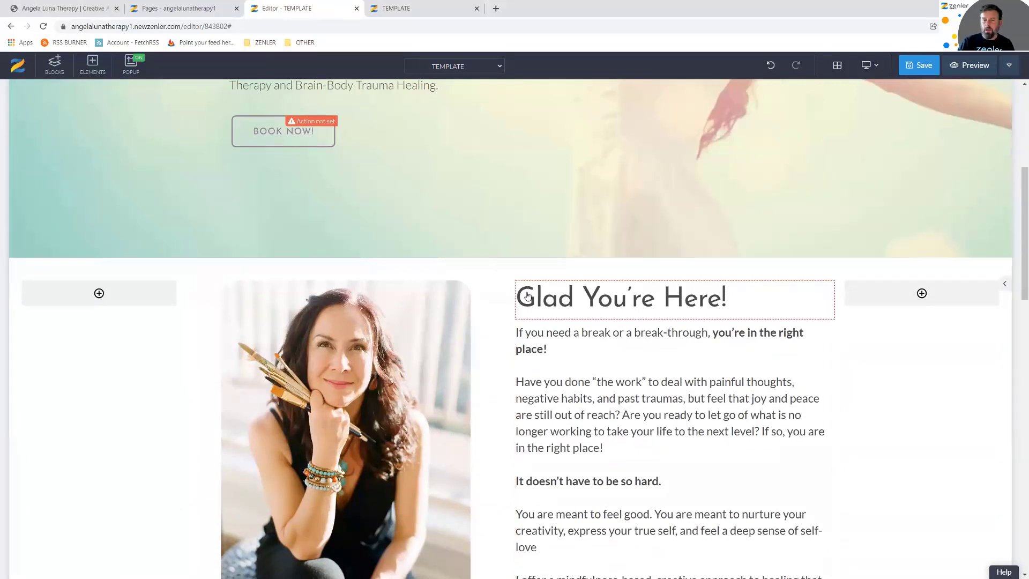
{"action": "scroll", "coordinate": [536, 300], "scroll_direction": "down", "scroll_amount": 20}
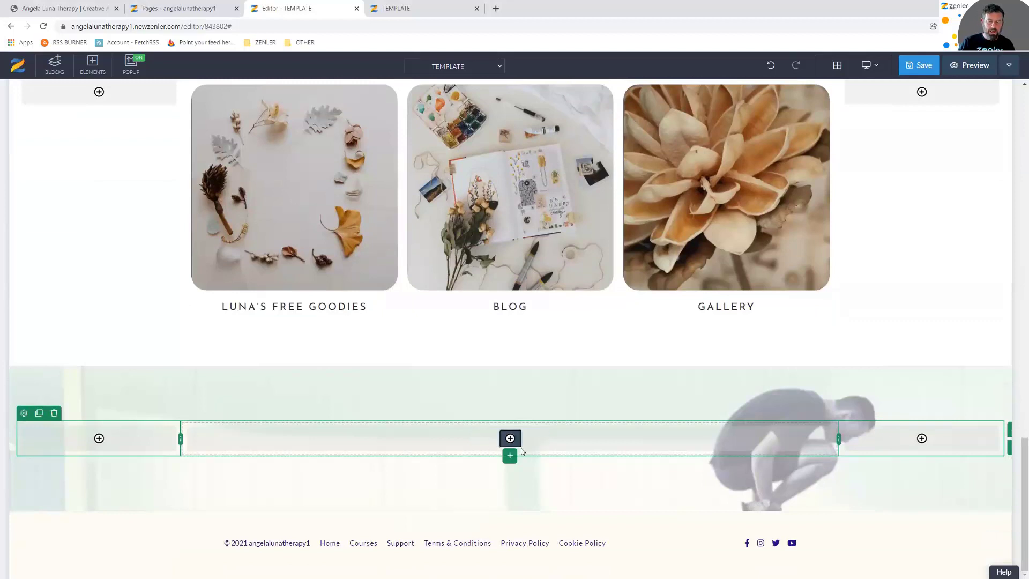
{"action": "left_click", "coordinate": [510, 438]}
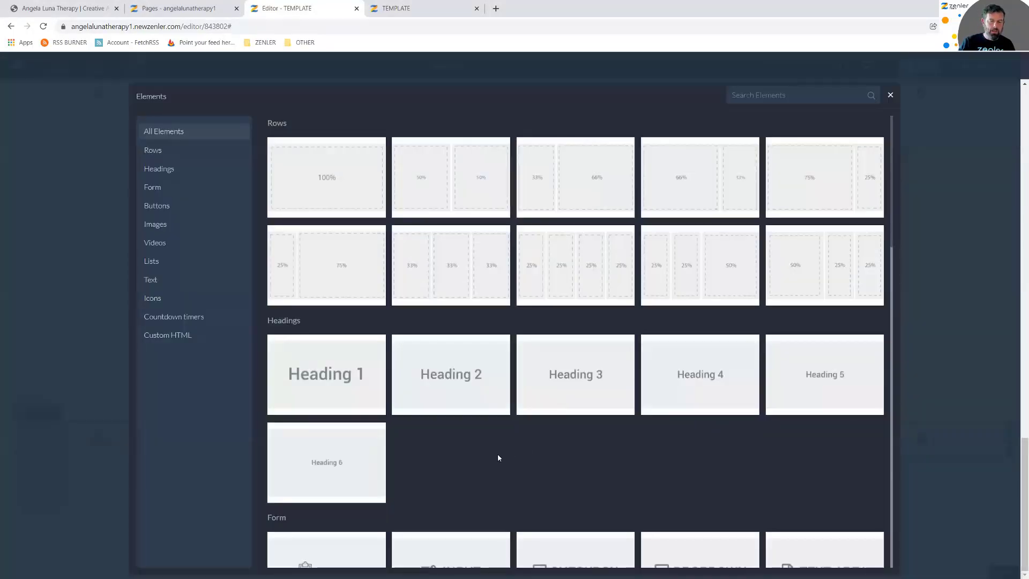
{"action": "left_click", "coordinate": [555, 373]}
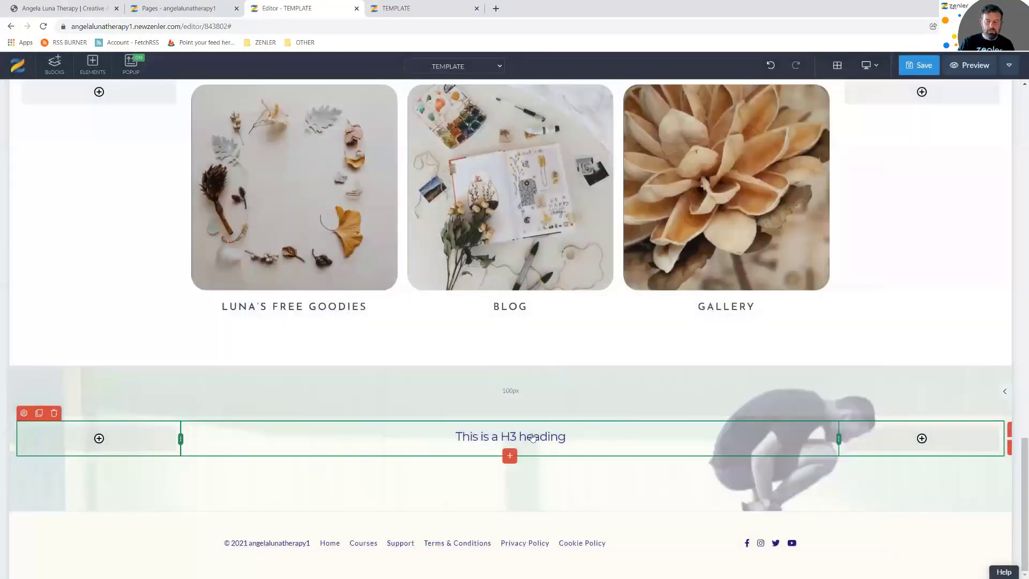
Set the new H3 heading's font to Josefin Sans and its font size to 50 px
{"action": "left_click", "coordinate": [533, 438]}
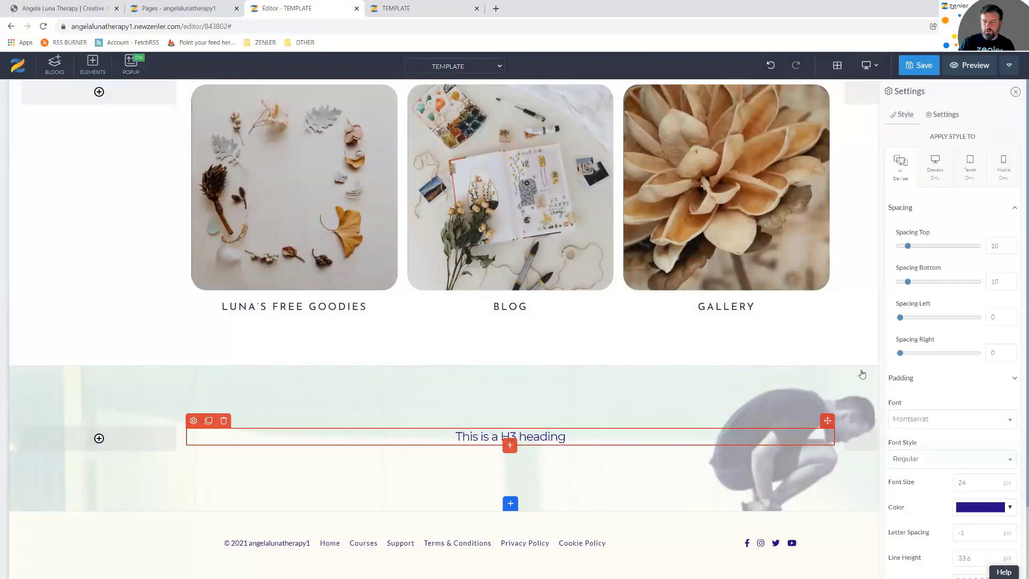
{"action": "left_click", "coordinate": [964, 421]}
{"action": "type", "text": "jose"}
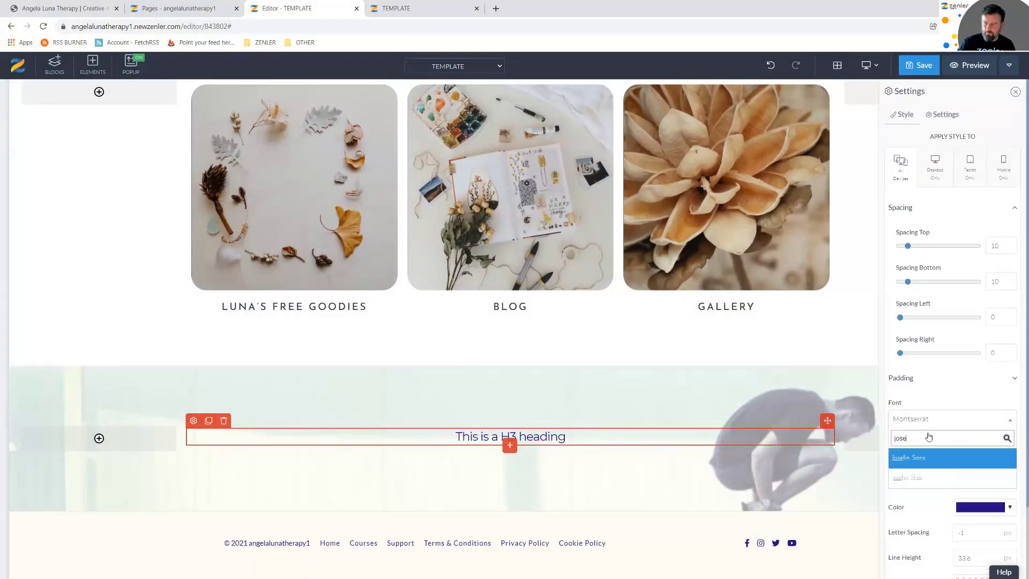
{"action": "left_click", "coordinate": [943, 466]}
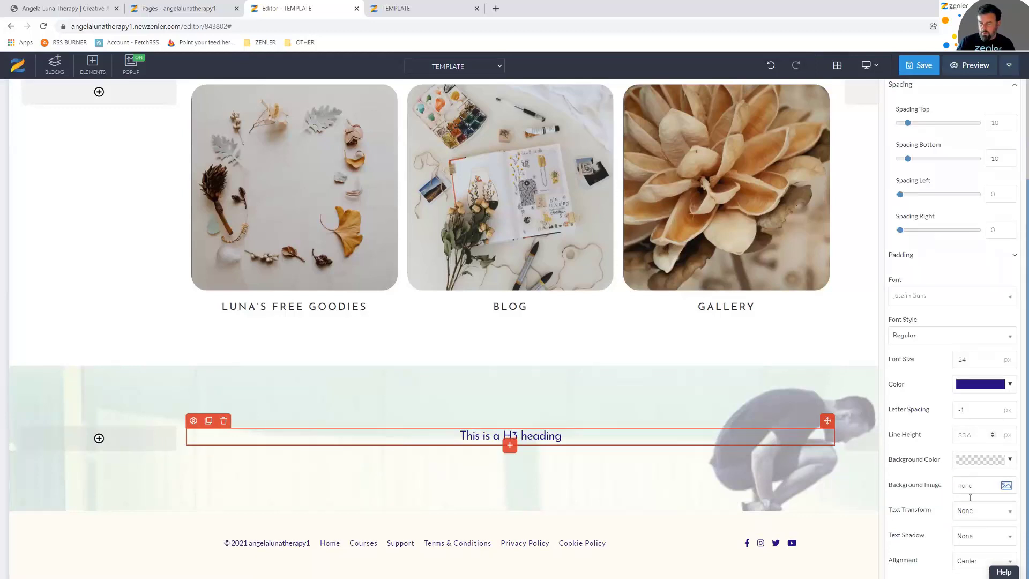
{"action": "double_click", "coordinate": [931, 357]}
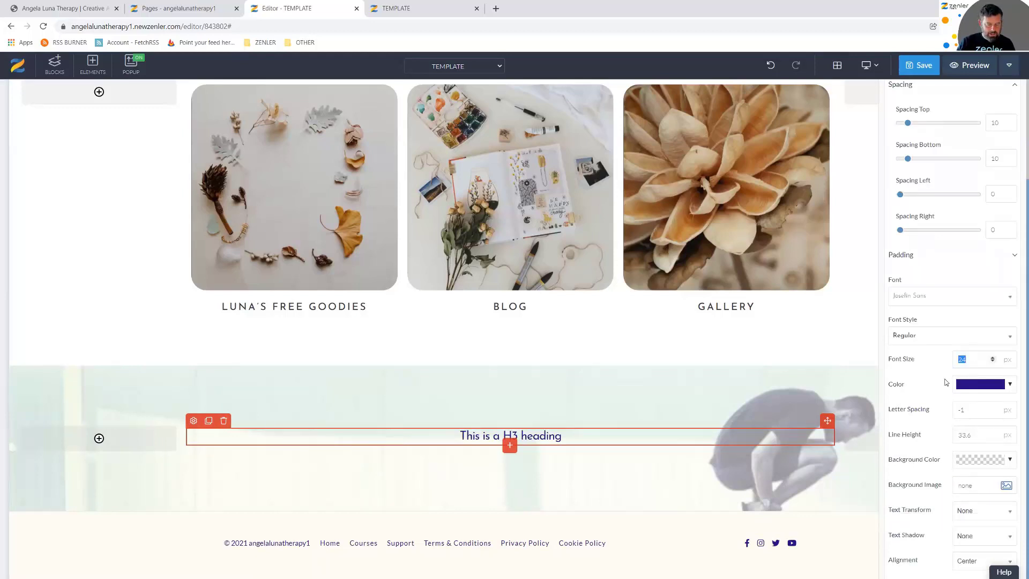
{"action": "type", "text": "50"}
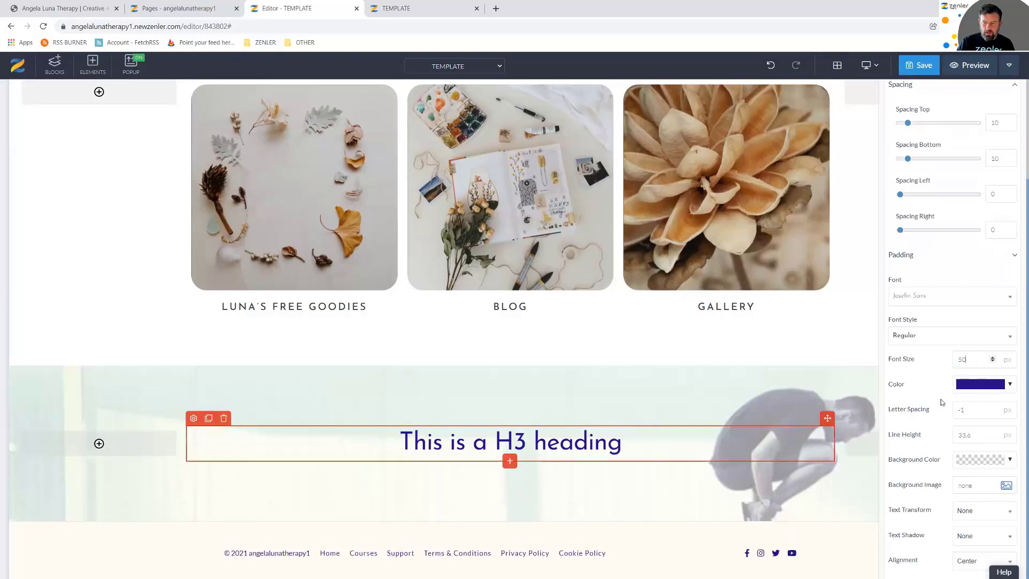
Change the H3 heading's text color to dark grey and its font style to Light
{"action": "left_click", "coordinate": [1010, 385]}
{"action": "left_click", "coordinate": [910, 493]}
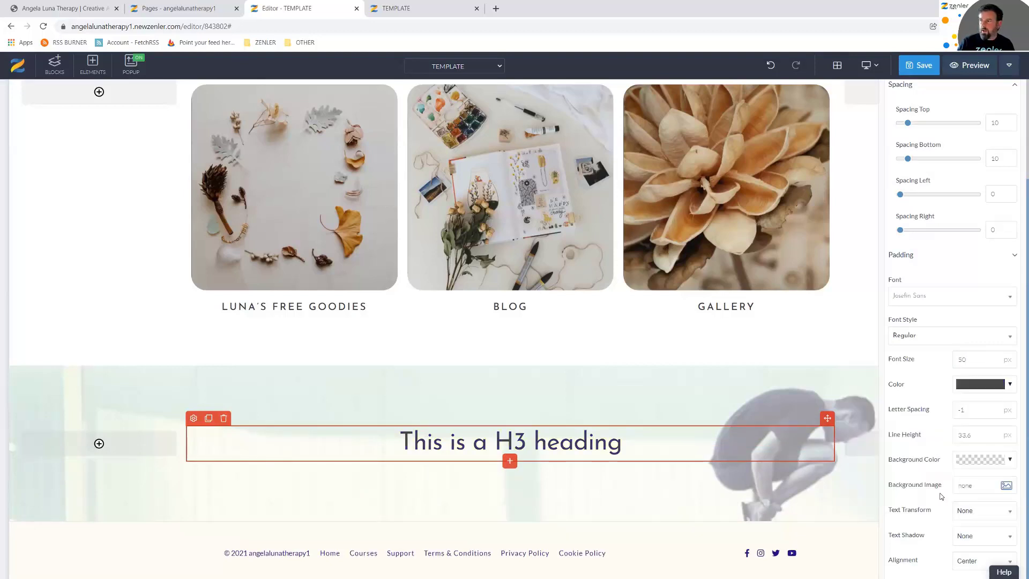
{"action": "left_click", "coordinate": [927, 337]}
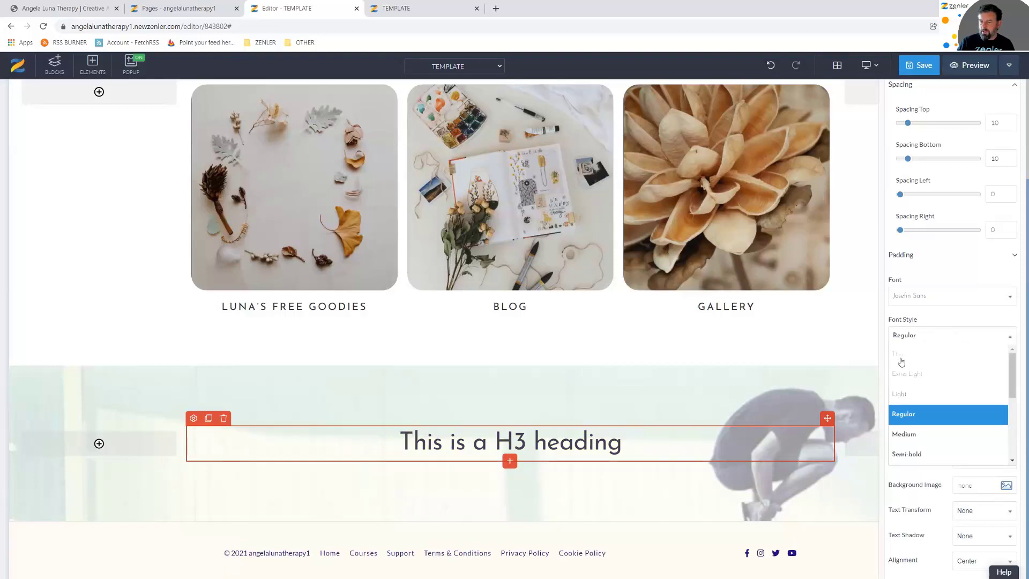
{"action": "left_click", "coordinate": [897, 395]}
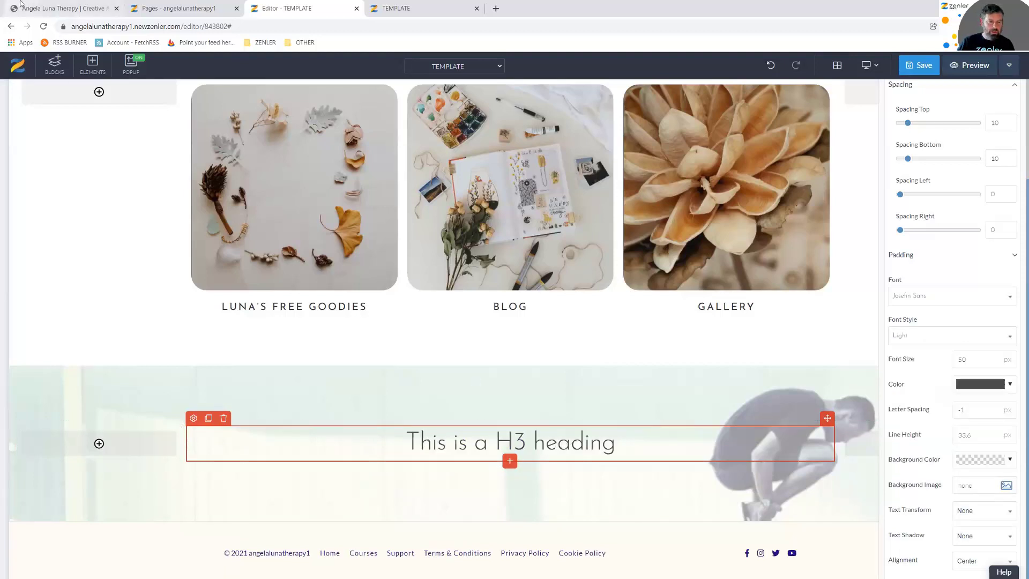
Copy the "Ready?" title from the original homepage and replace the H3 heading's placeholder text with it
{"action": "left_click", "coordinate": [59, 8]}
{"action": "triple_click", "coordinate": [522, 526]}
{"action": "key", "text": "ctrl+c"}
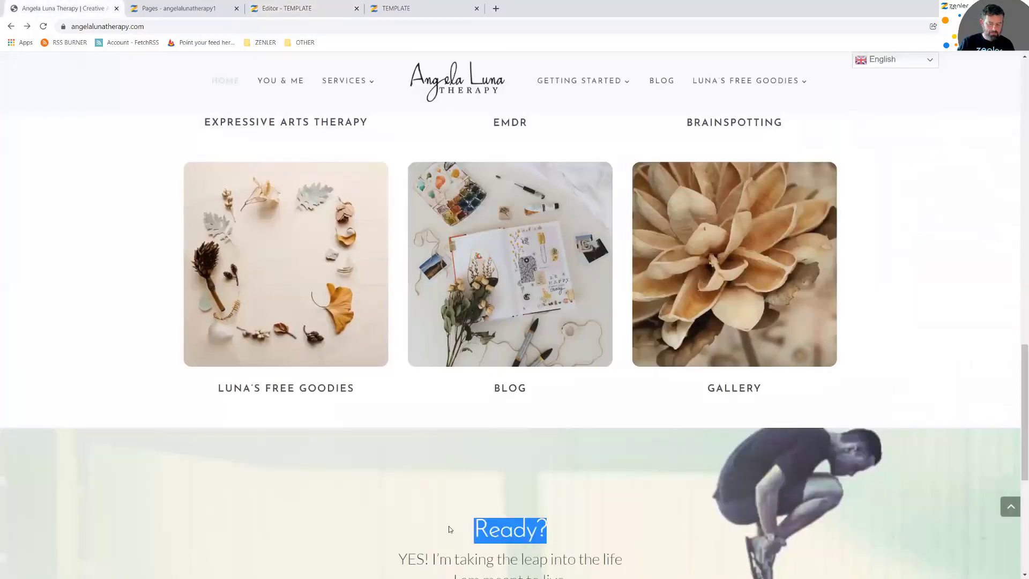
{"action": "left_click", "coordinate": [289, 8]}
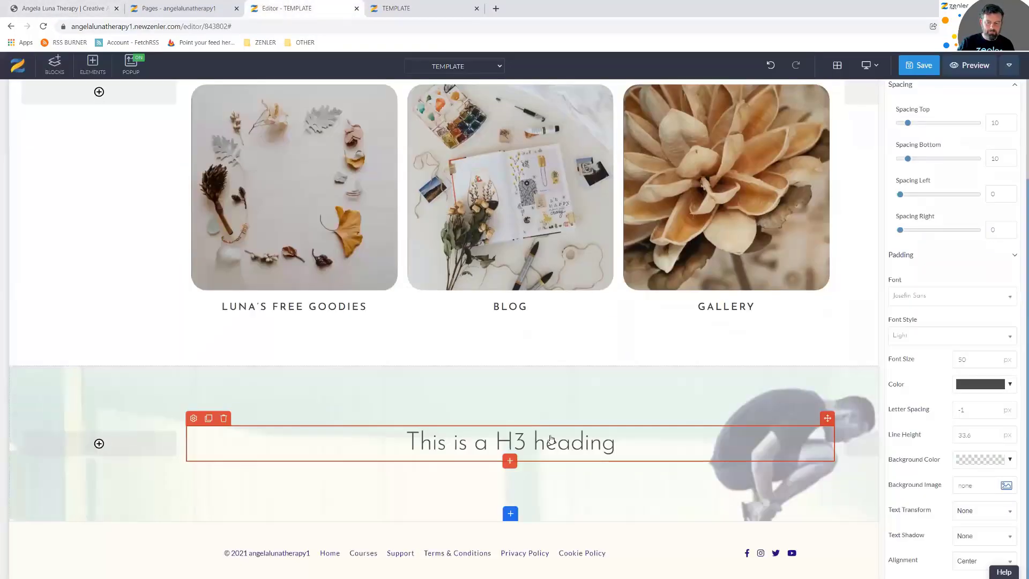
{"action": "triple_click", "coordinate": [369, 444]}
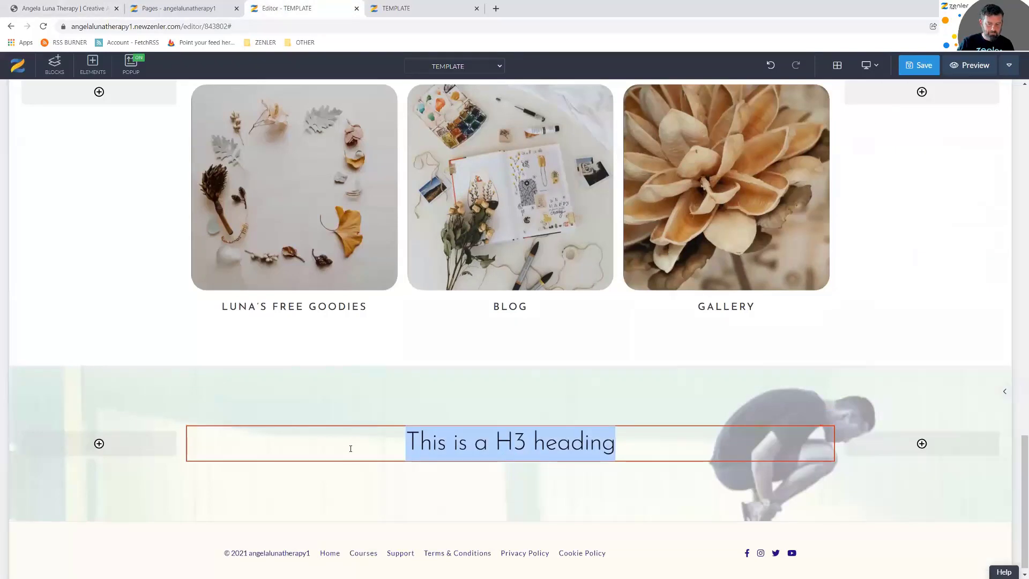
{"action": "key", "text": "ctrl+v"}
{"action": "scroll", "coordinate": [519, 420], "scroll_direction": "down", "scroll_amount": 1}
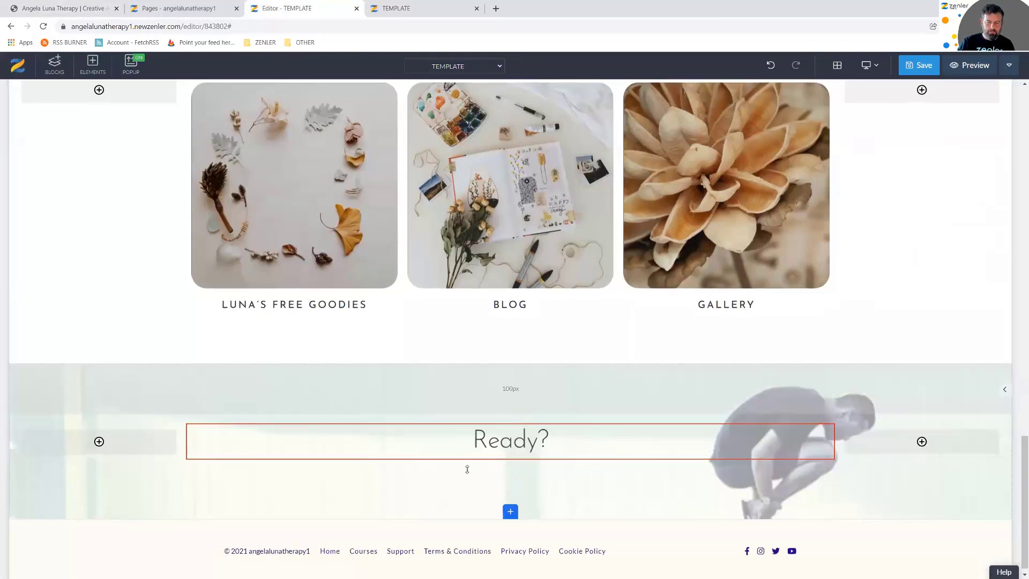
{"action": "scroll", "coordinate": [467, 469], "scroll_direction": "down", "scroll_amount": 1}
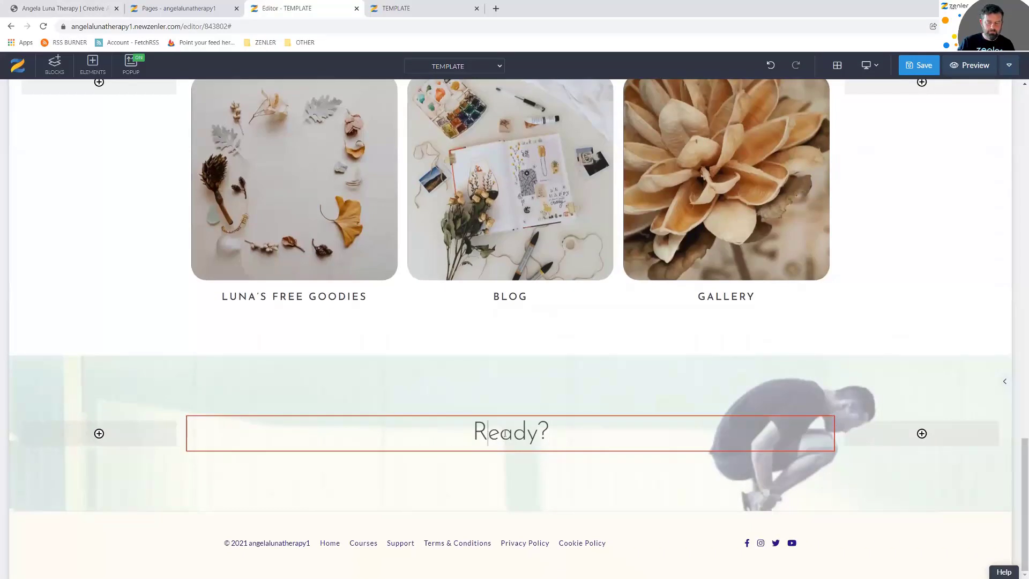
Add a paragraph text element directly below the Ready? heading
{"action": "mouse_move", "coordinate": [561, 439]}
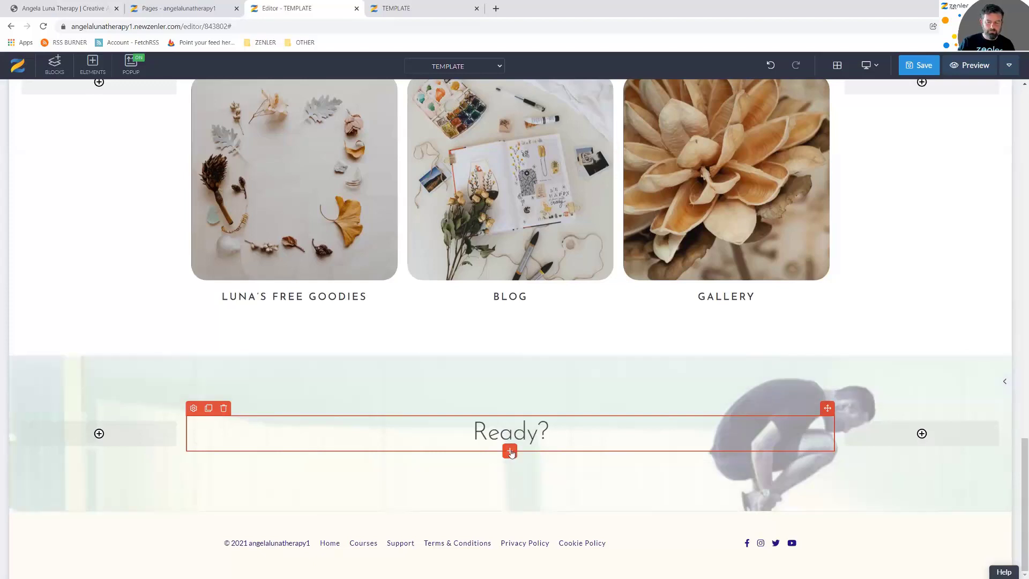
{"action": "left_click", "coordinate": [148, 290]}
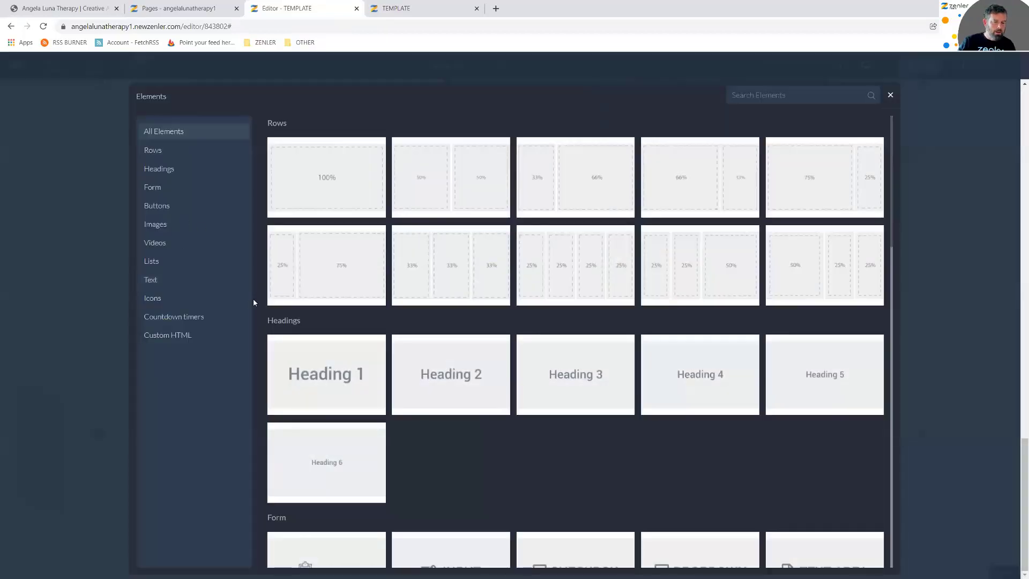
{"action": "left_click", "coordinate": [165, 281]}
{"action": "left_click", "coordinate": [320, 163]}
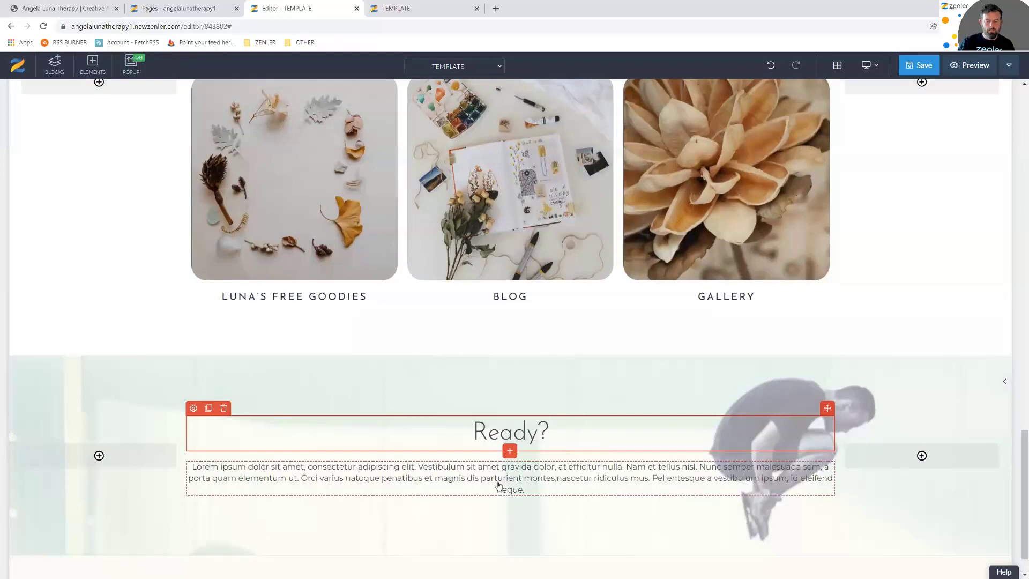
Replace the placeholder paragraph with the original homepage's line "YES! I'm taking the leap into the life I am meant to live."
{"action": "left_click", "coordinate": [498, 486]}
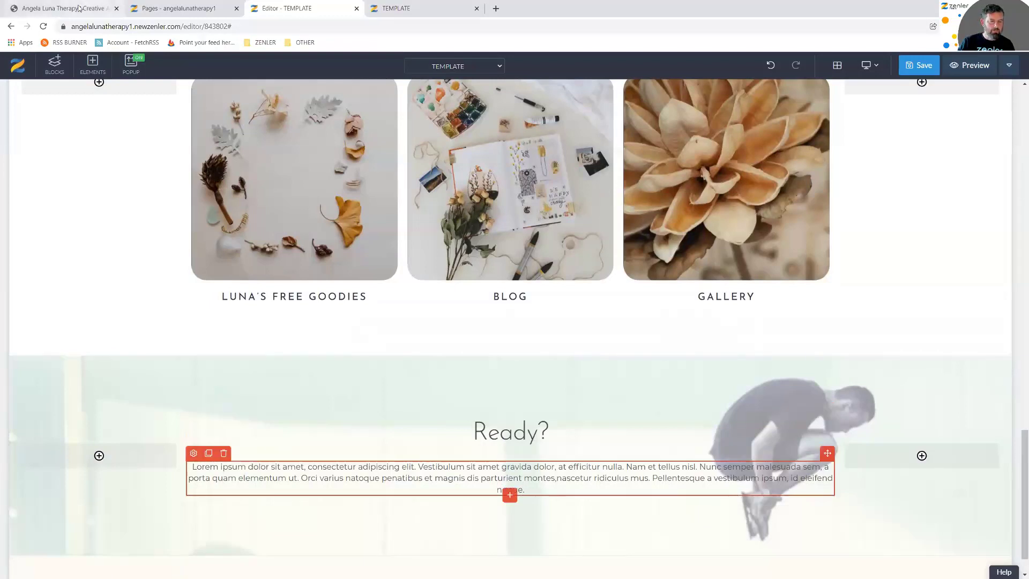
{"action": "left_click", "coordinate": [65, 8]}
{"action": "scroll", "coordinate": [572, 463], "scroll_direction": "down", "scroll_amount": 3}
{"action": "left_click_drag", "start_coordinate": [578, 382], "coordinate": [387, 353]}
{"action": "key", "text": "ctrl+c"}
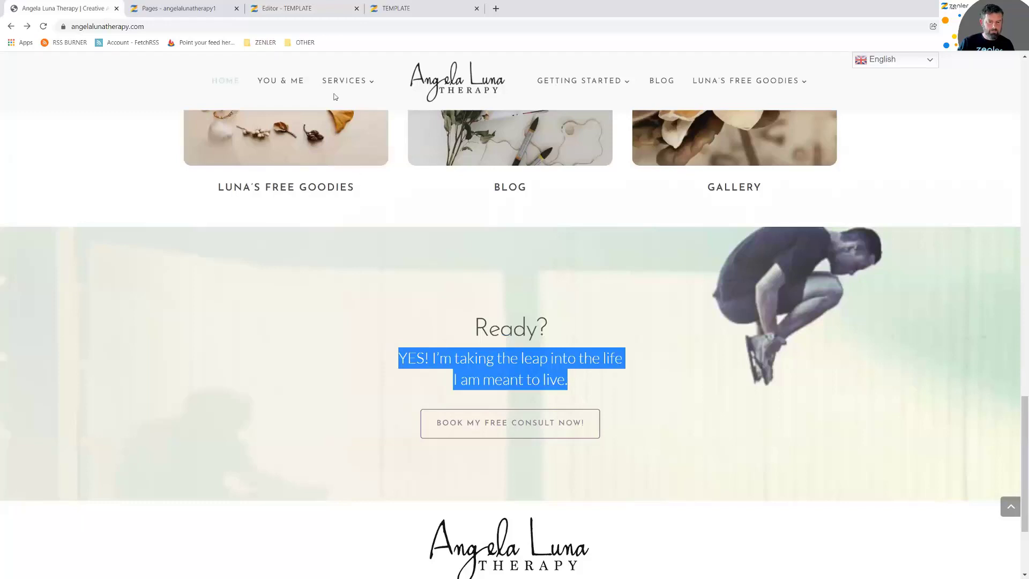
{"action": "left_click", "coordinate": [287, 8]}
{"action": "double_click", "coordinate": [347, 477]}
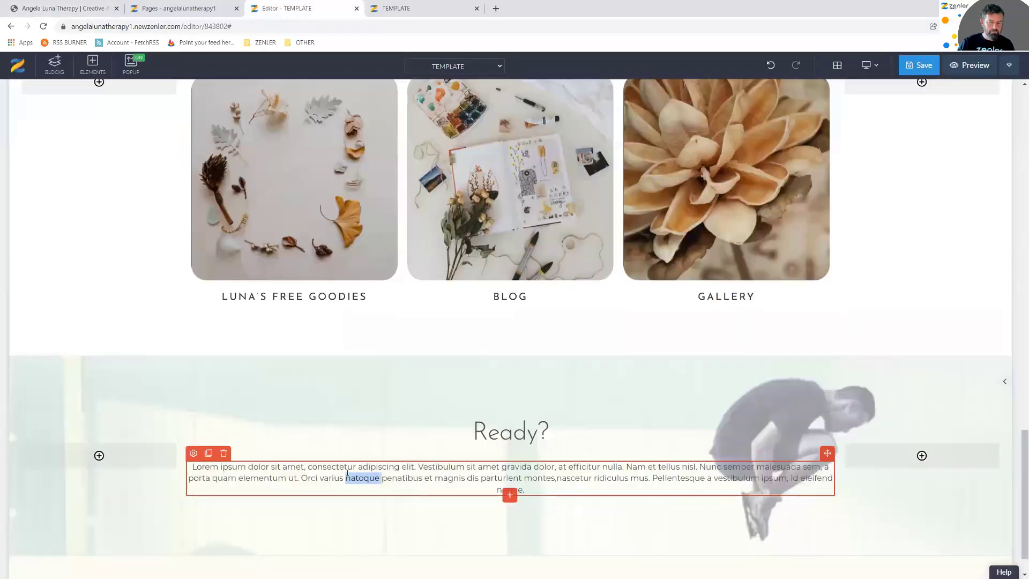
{"action": "triple_click", "coordinate": [347, 473]}
{"action": "key", "text": "ctrl+v"}
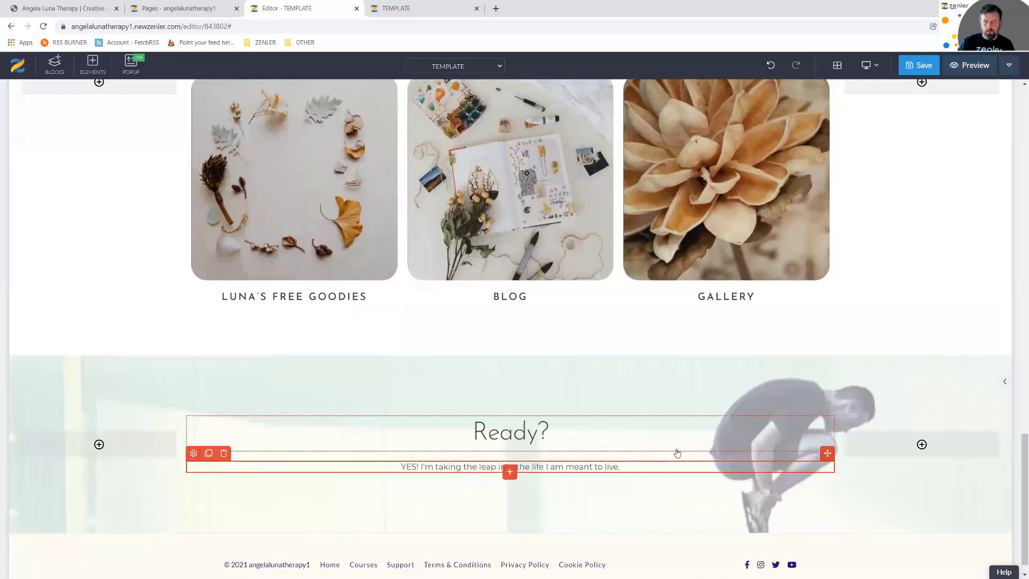
Style the paragraph below Ready? in Lato with font style Light and font size 24 px
{"action": "left_click", "coordinate": [195, 454]}
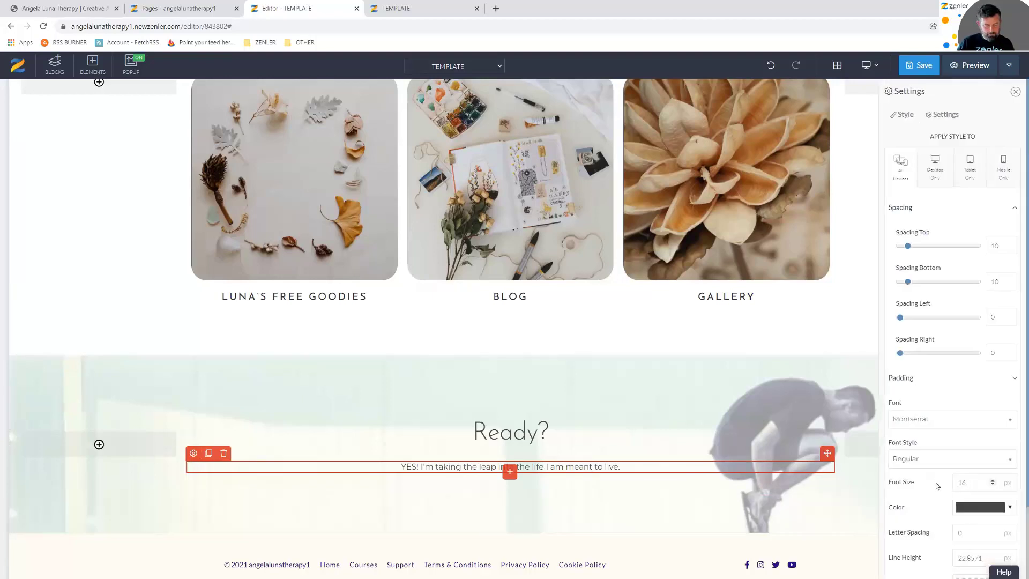
{"action": "type", "text": "24"}
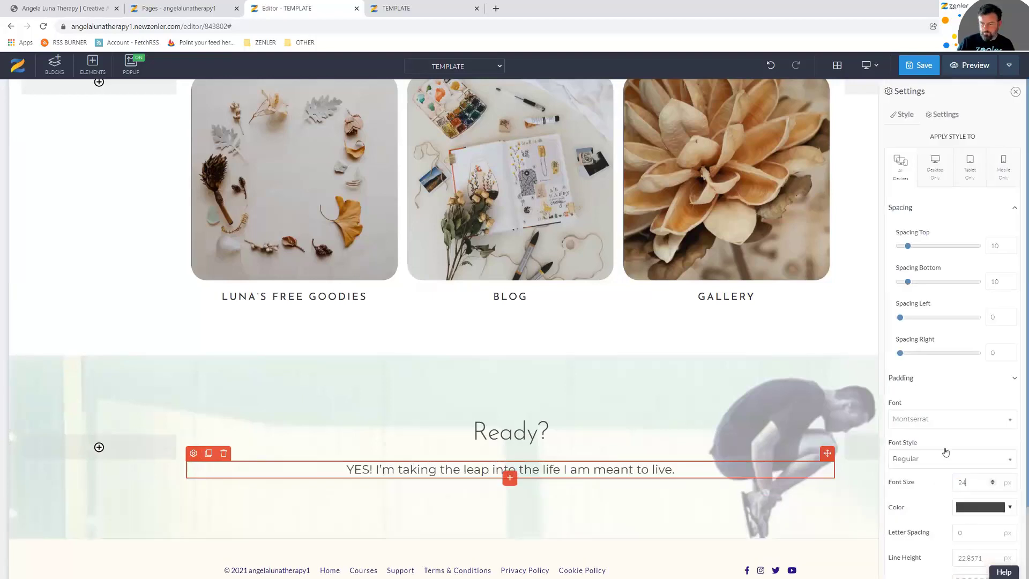
{"action": "left_click", "coordinate": [985, 422]}
{"action": "type", "text": "lat"}
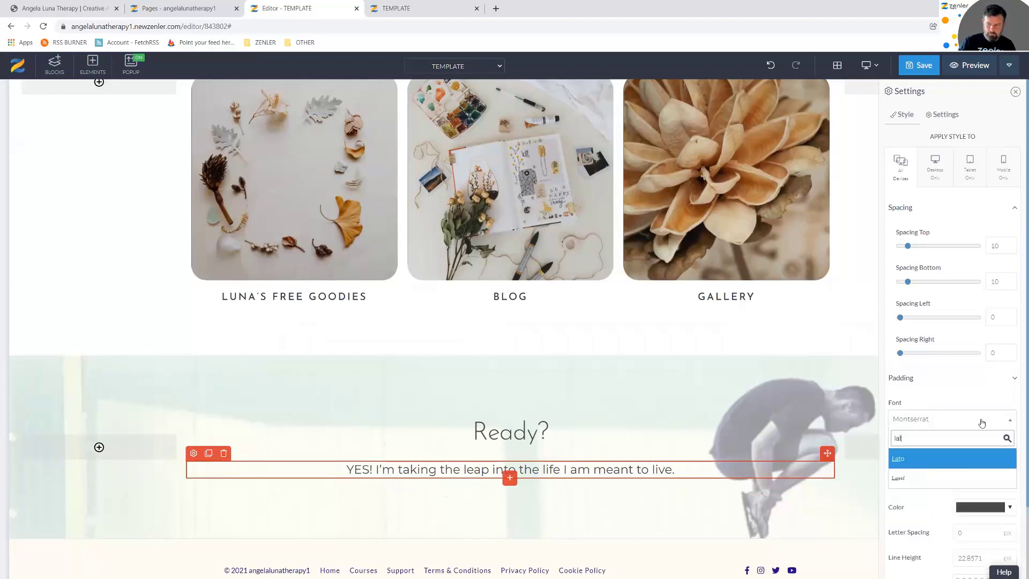
{"action": "left_click", "coordinate": [909, 457]}
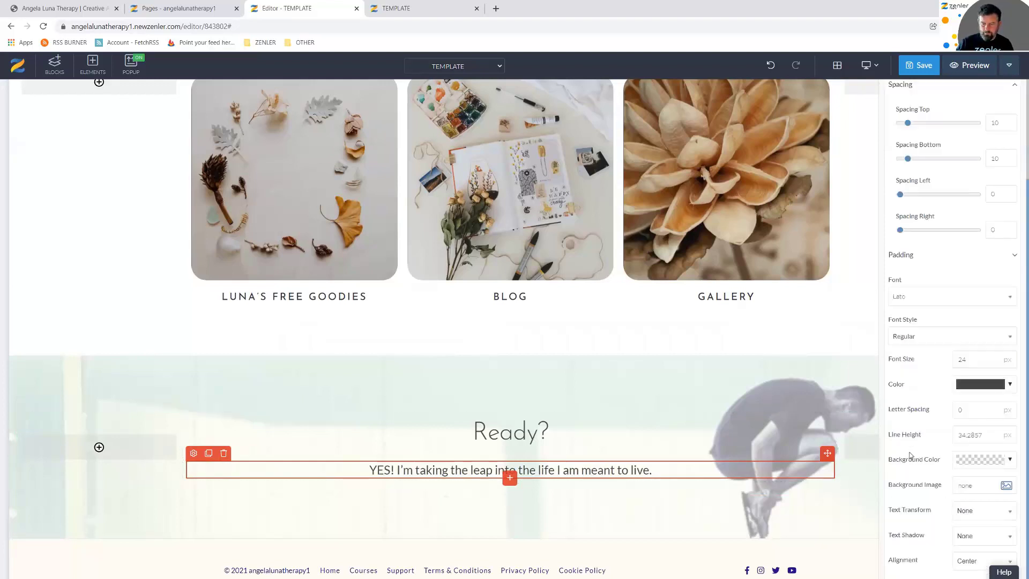
{"action": "left_click", "coordinate": [937, 337]}
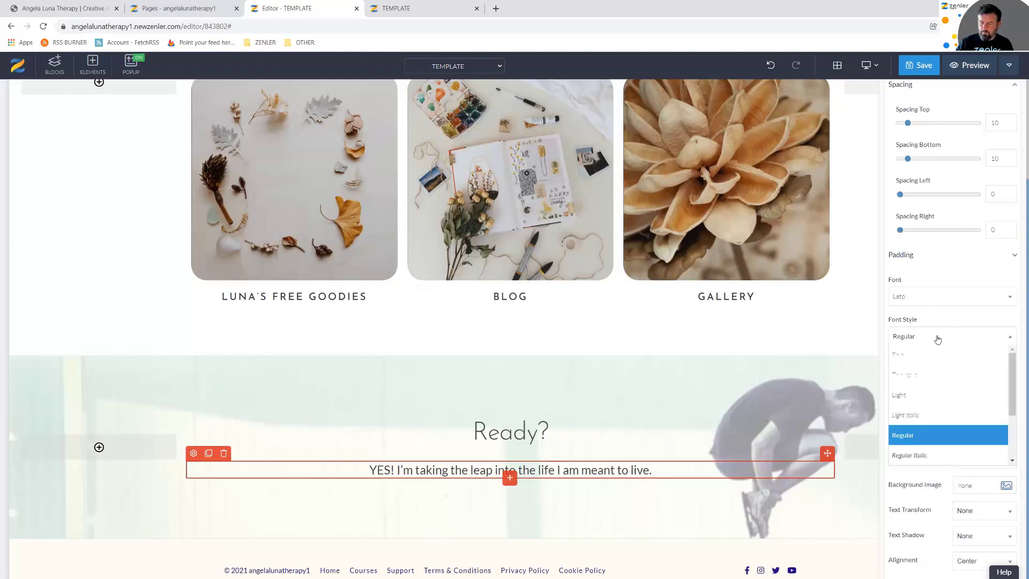
{"action": "left_click", "coordinate": [907, 397]}
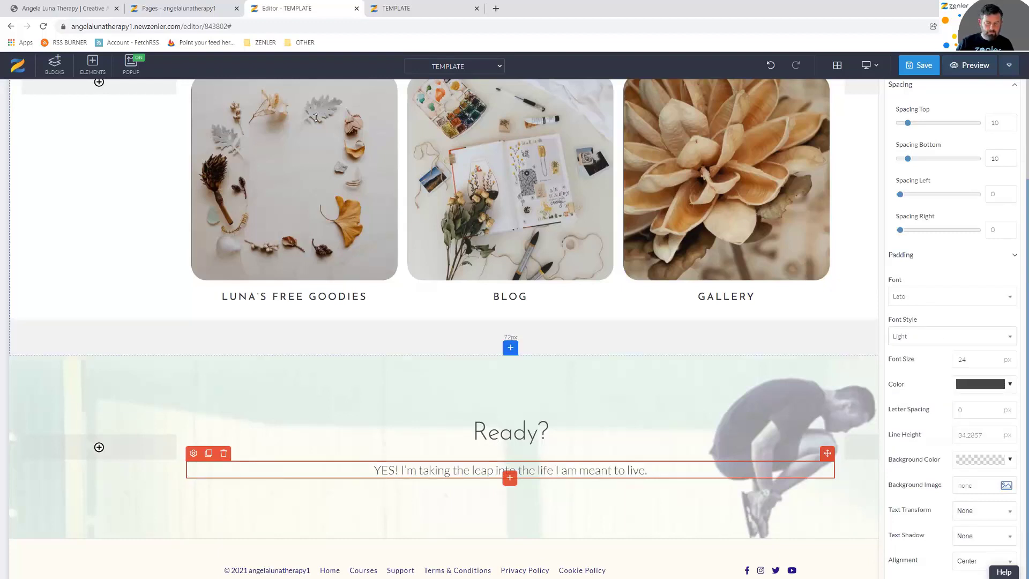
Inspect the original homepage's Ready? section with the browser's developer tools to check its text styling
{"action": "left_click", "coordinate": [89, 10]}
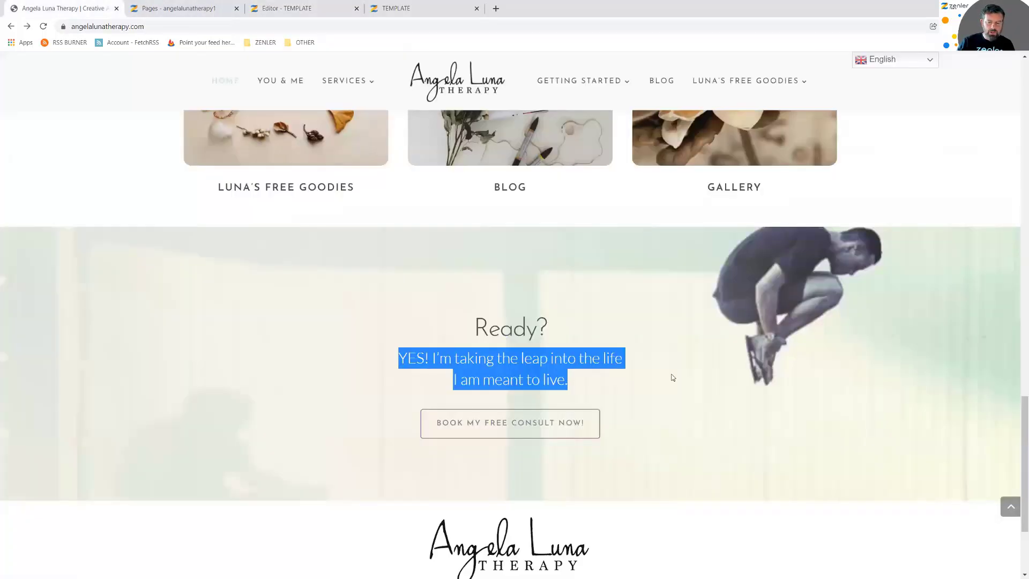
{"action": "right_click", "coordinate": [688, 346]}
{"action": "left_click", "coordinate": [709, 480]}
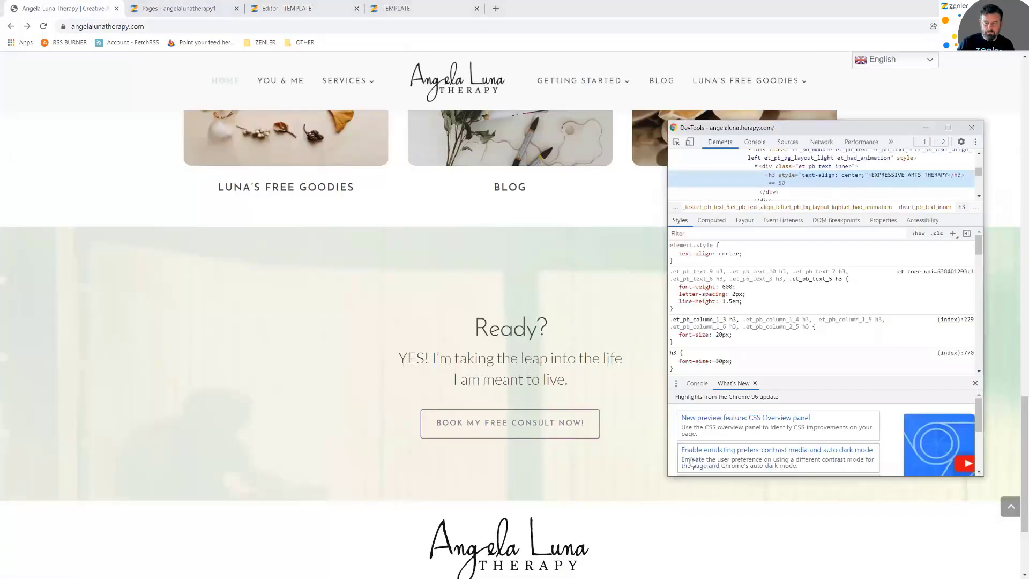
{"action": "left_click", "coordinate": [675, 141]}
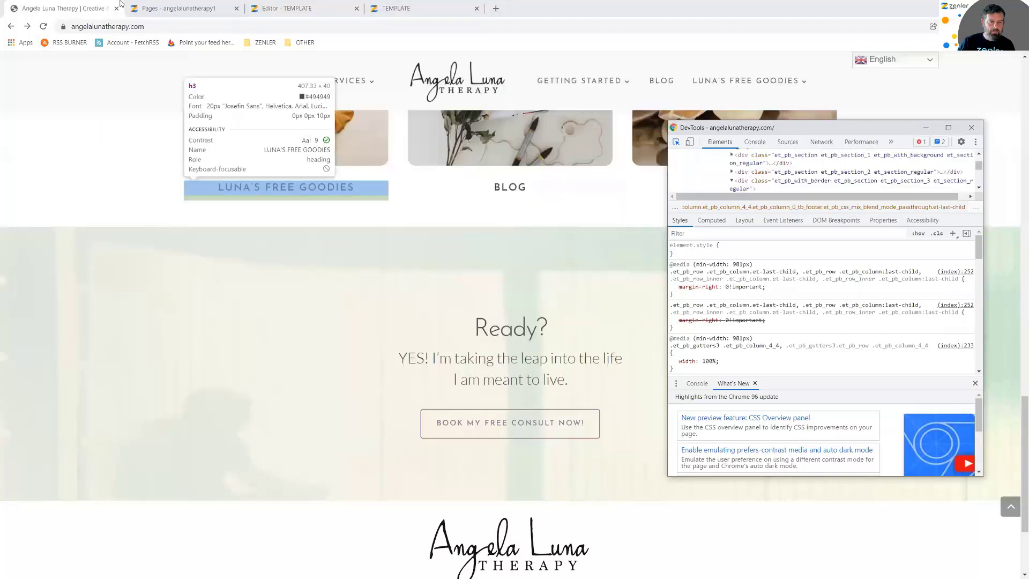
Return to the template editor and break the paragraph onto a second line before "I am meant to live."
{"action": "left_click", "coordinate": [268, 9]}
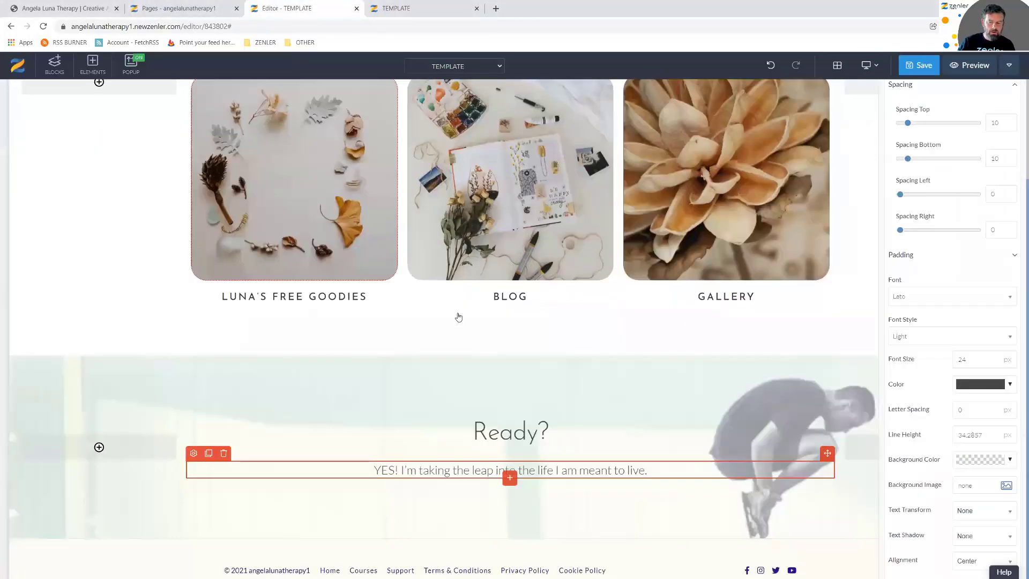
{"action": "left_click", "coordinate": [539, 470]}
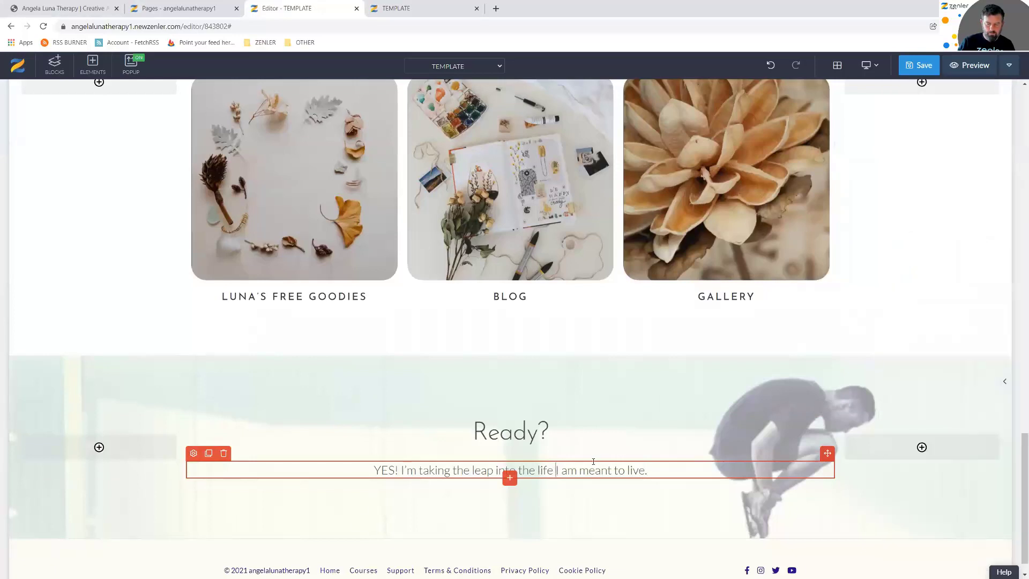
{"action": "key", "text": "Return"}
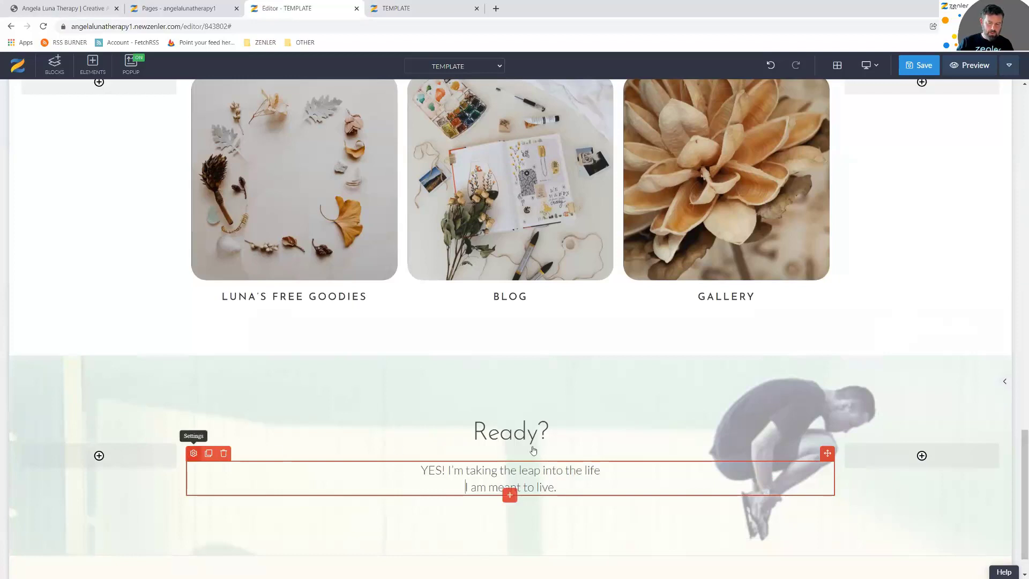
Try line heights of 50 and 40 px on the paragraph below Ready? and settle on 34 px
{"action": "left_click", "coordinate": [589, 474]}
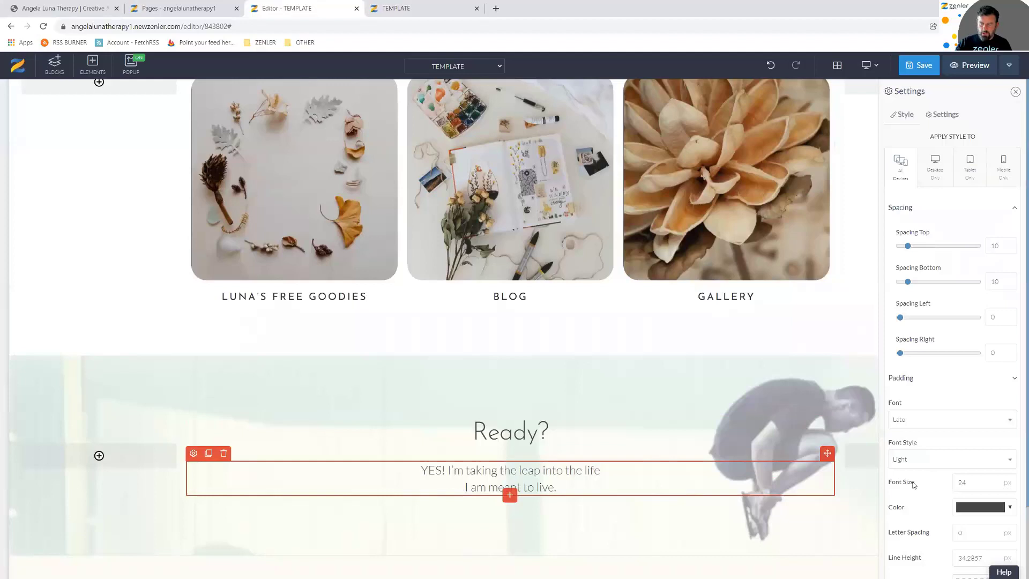
{"action": "scroll", "coordinate": [915, 484], "scroll_direction": "down", "scroll_amount": 2}
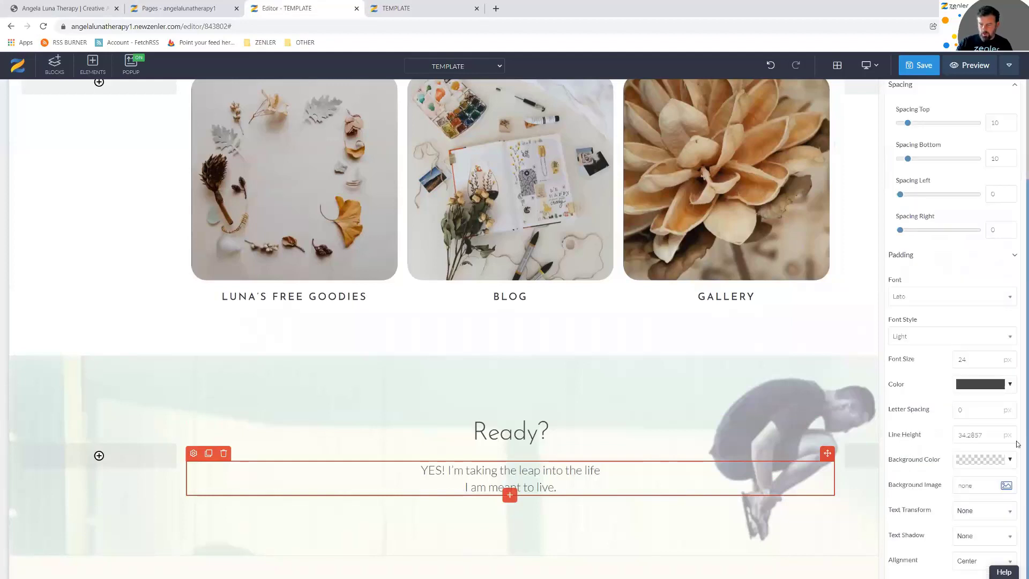
{"action": "double_click", "coordinate": [958, 434]}
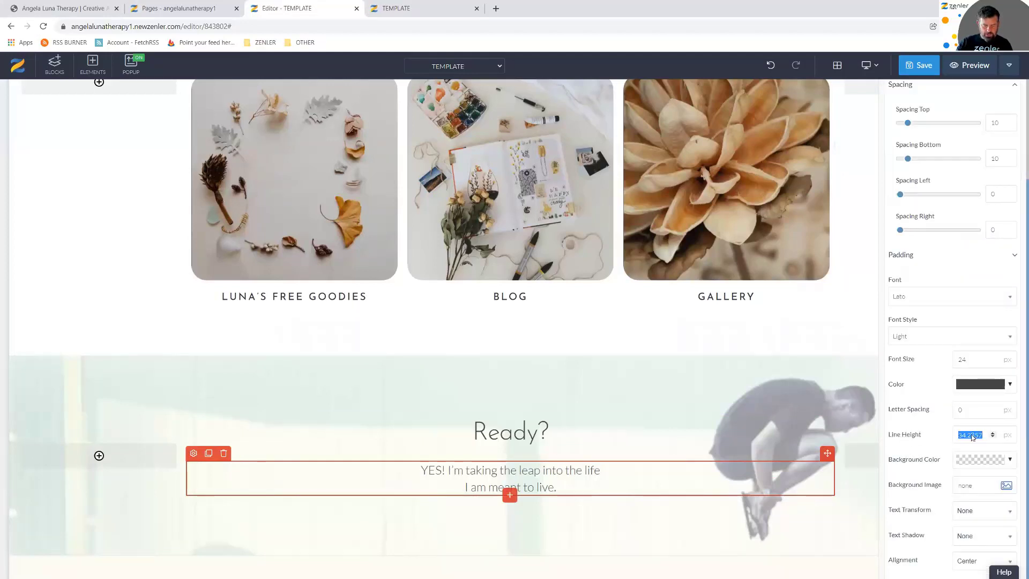
{"action": "type", "text": "50"}
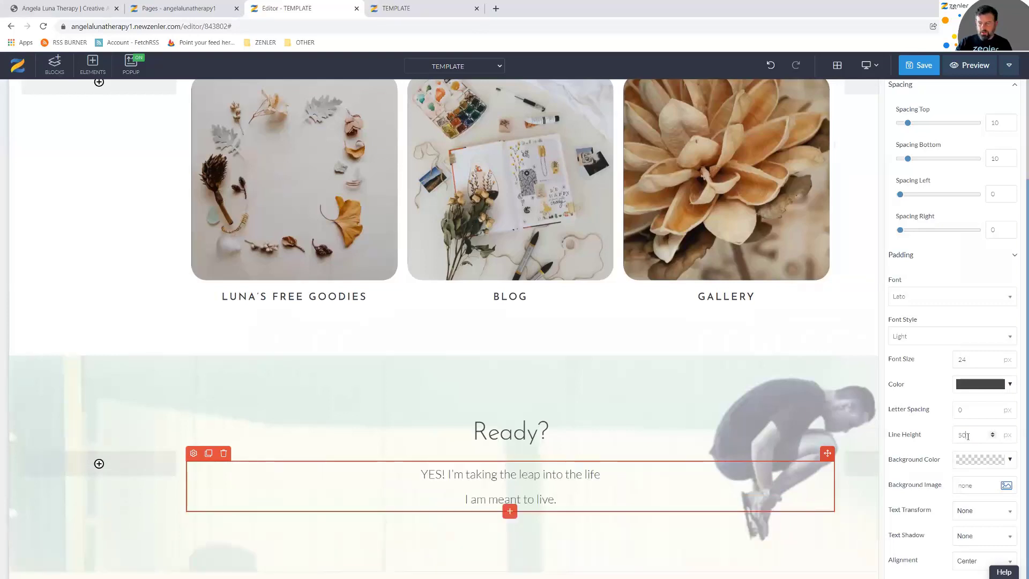
{"action": "type", "text": "40"}
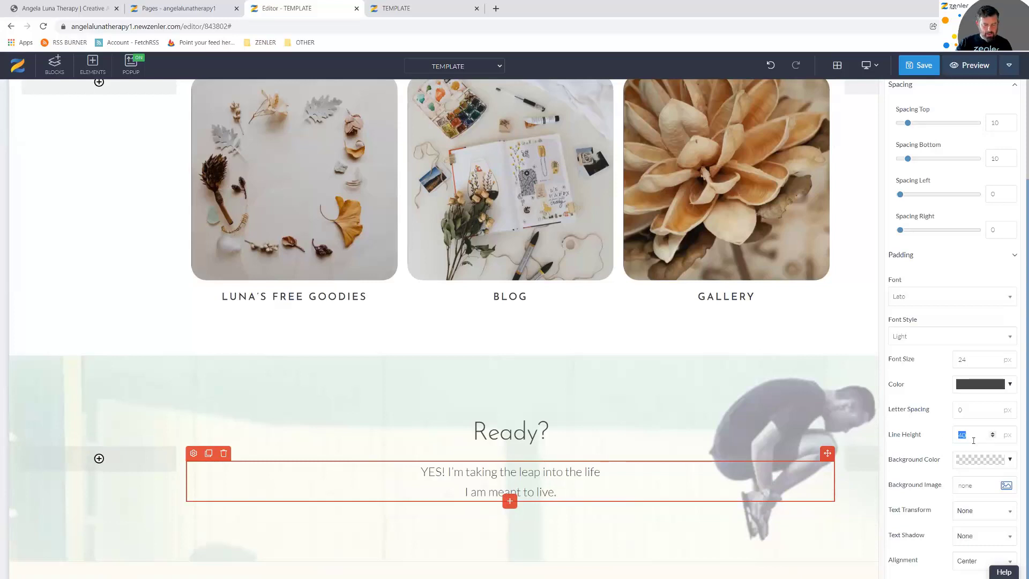
{"action": "type", "text": "3"}
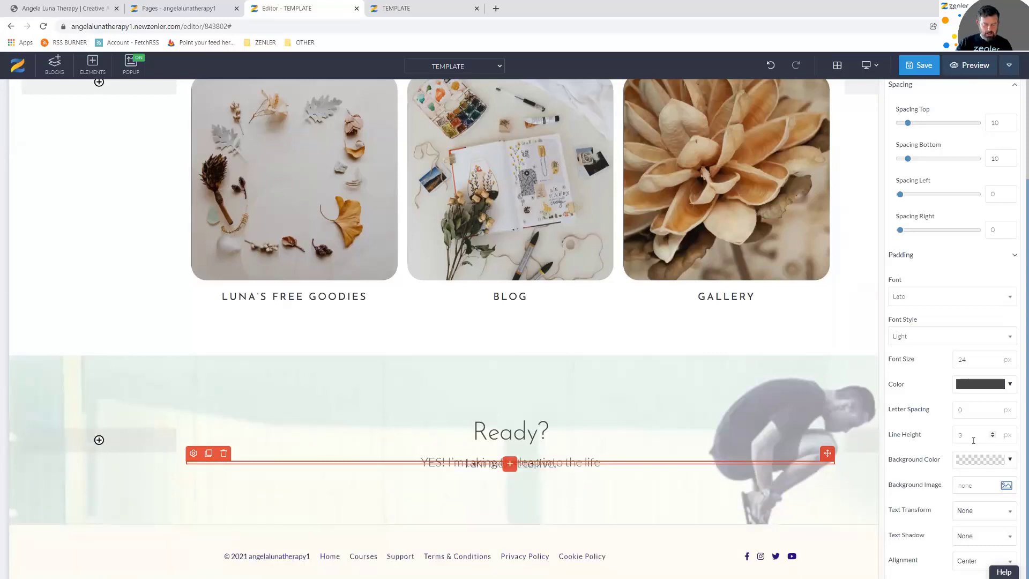
{"action": "type", "text": "4"}
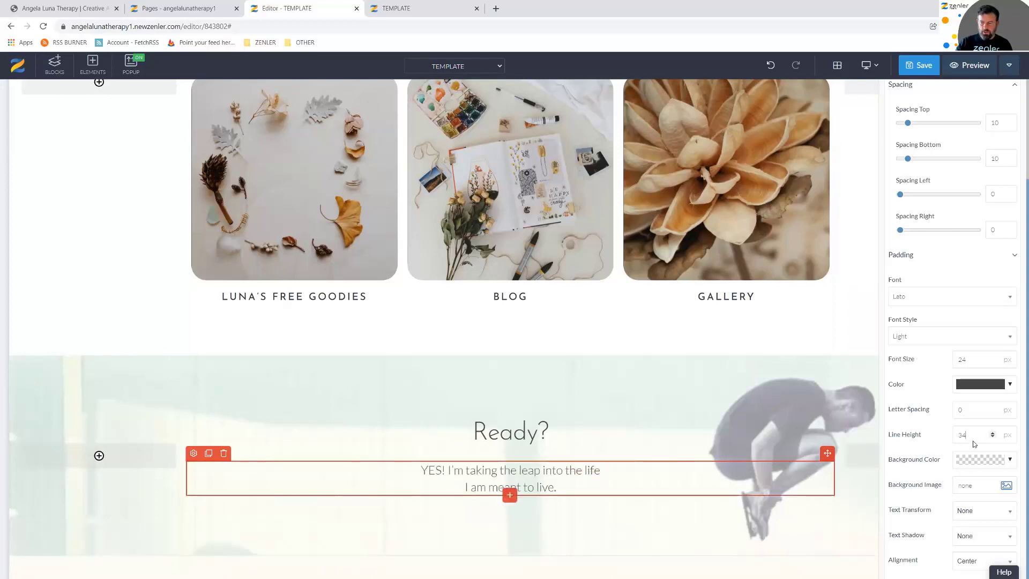
Set the paragraph's font size to 30 px and its top spacing to 0
{"action": "left_click", "coordinate": [966, 358]}
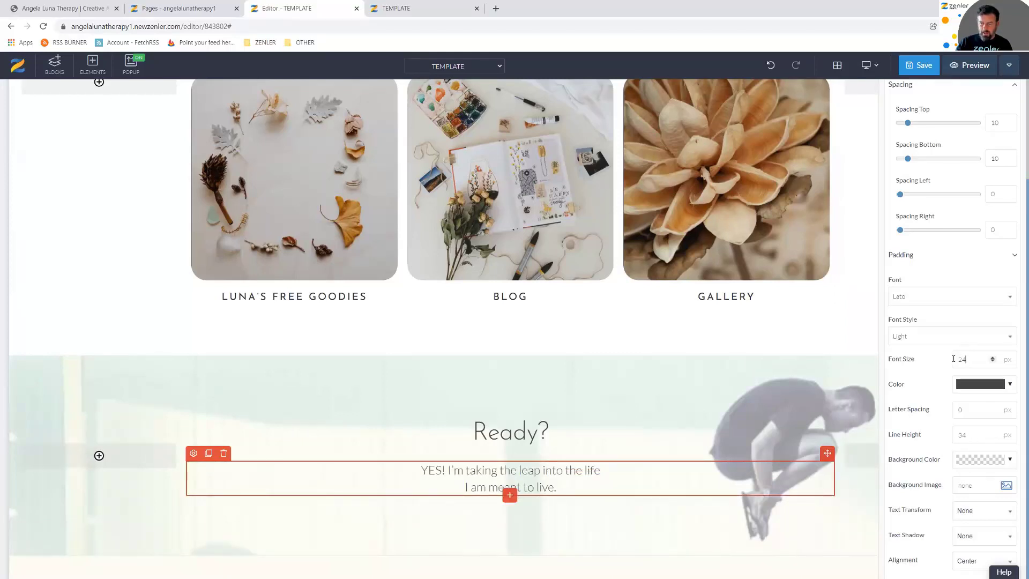
{"action": "type", "text": "30"}
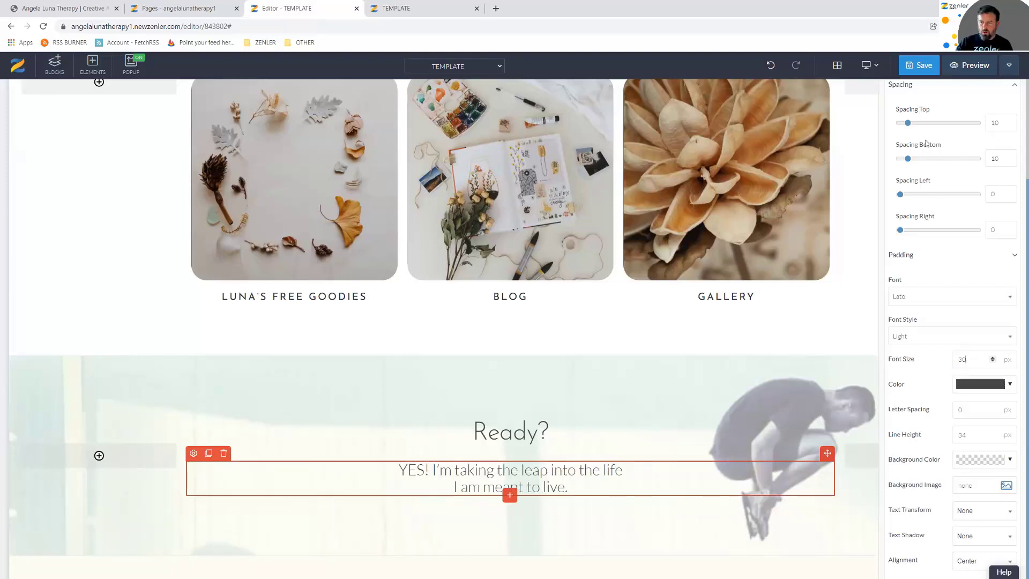
{"action": "left_click_drag", "start_coordinate": [908, 124], "coordinate": [895, 125]}
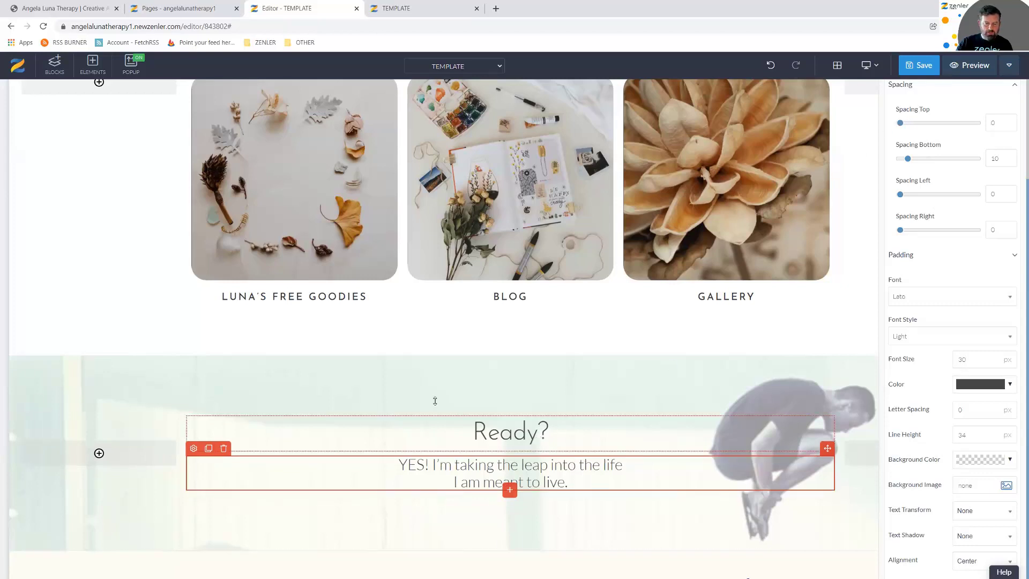
Reduce the empty space above the Ready? heading in its section and set the heading's top spacing to 2
{"action": "left_click_drag", "start_coordinate": [432, 378], "coordinate": [438, 382]}
{"action": "left_click", "coordinate": [486, 417]}
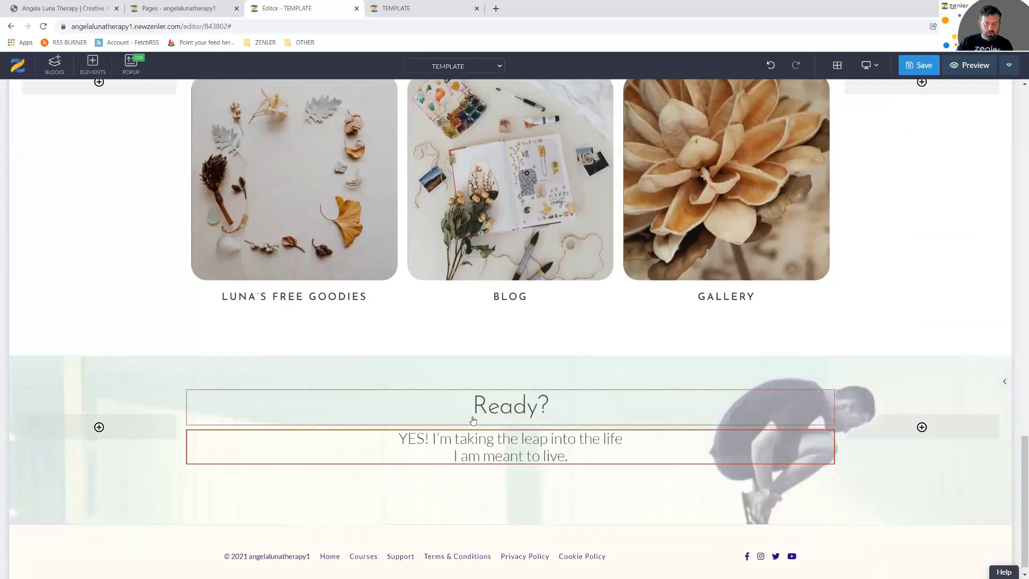
{"action": "left_click", "coordinate": [194, 382]}
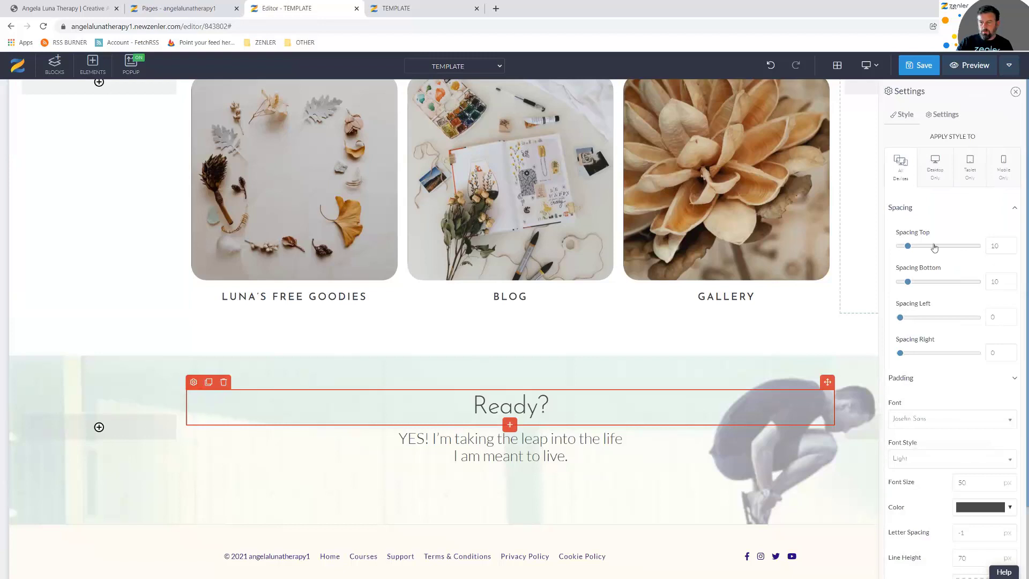
{"action": "left_click", "coordinate": [901, 246]}
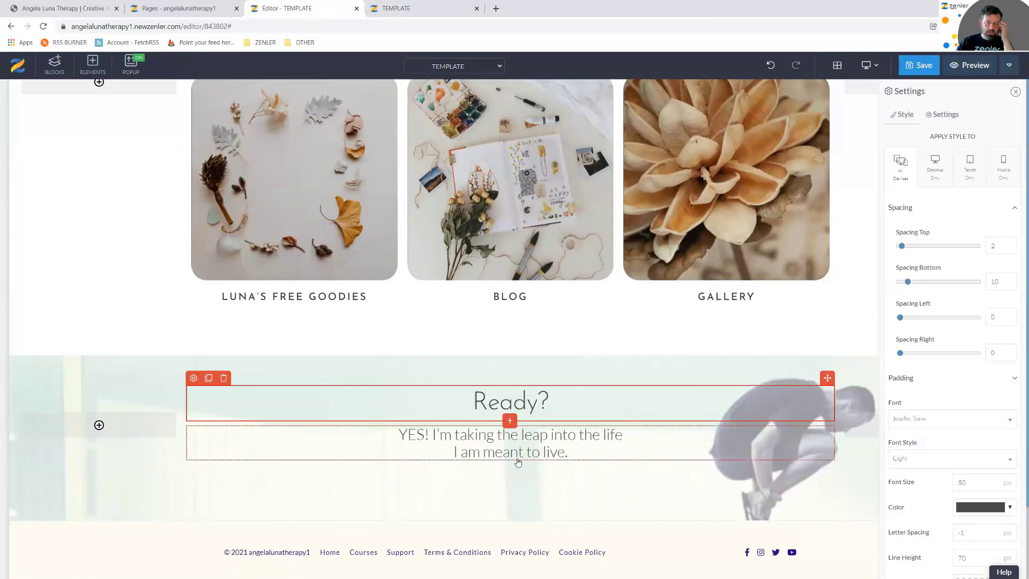
Compare the Ready? section with the one on the original homepage and return to the template editor
{"action": "left_click", "coordinate": [58, 8]}
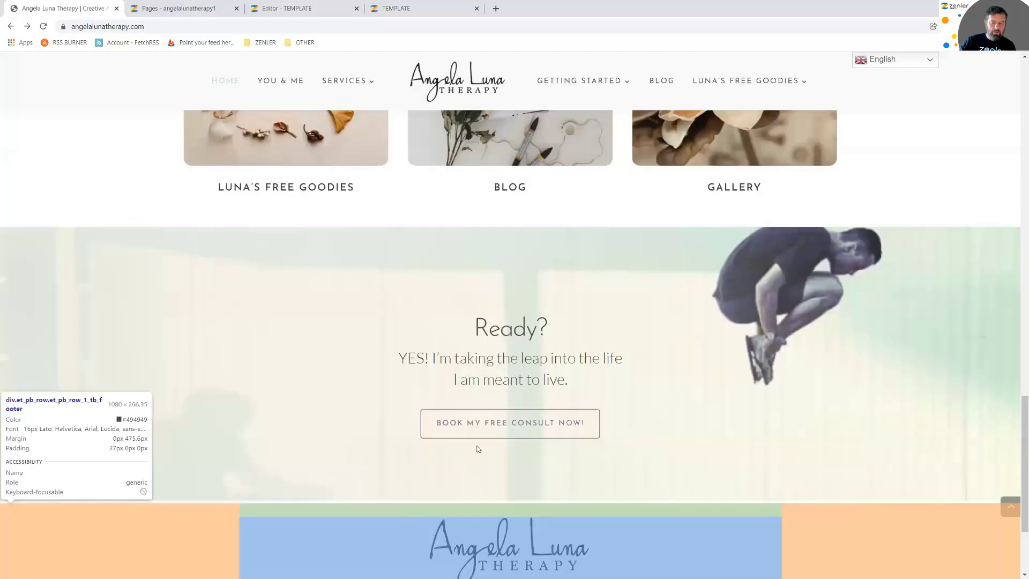
{"action": "left_click", "coordinate": [322, 9]}
{"action": "scroll", "coordinate": [602, 338], "scroll_direction": "up", "scroll_amount": 2}
{"action": "scroll", "coordinate": [595, 348], "scroll_direction": "down", "scroll_amount": 2}
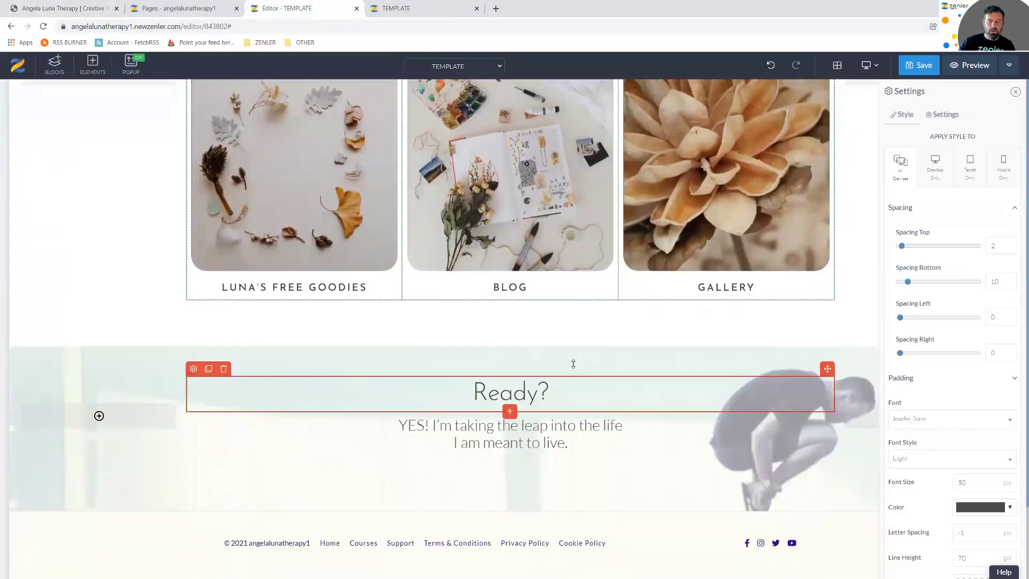
Insert a form with name, email and submit elements below the paragraph in the Ready? section
{"action": "left_click", "coordinate": [514, 456]}
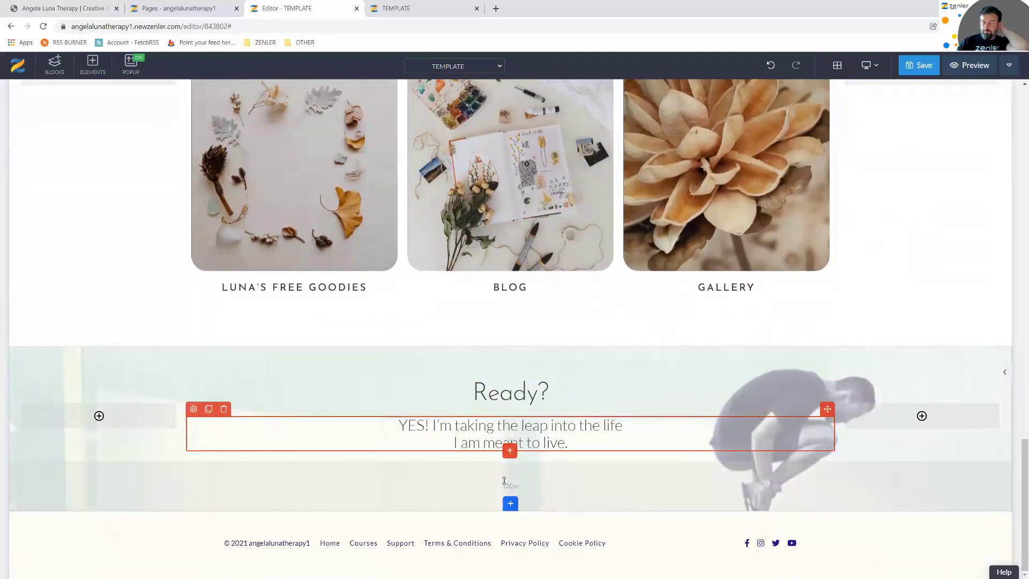
{"action": "left_click", "coordinate": [510, 451]}
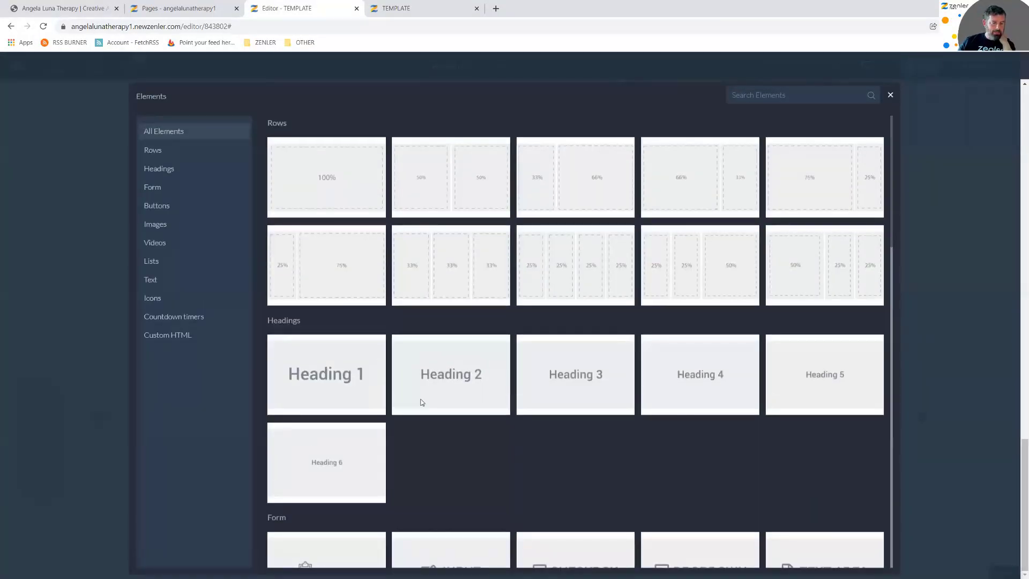
{"action": "left_click", "coordinate": [170, 189]}
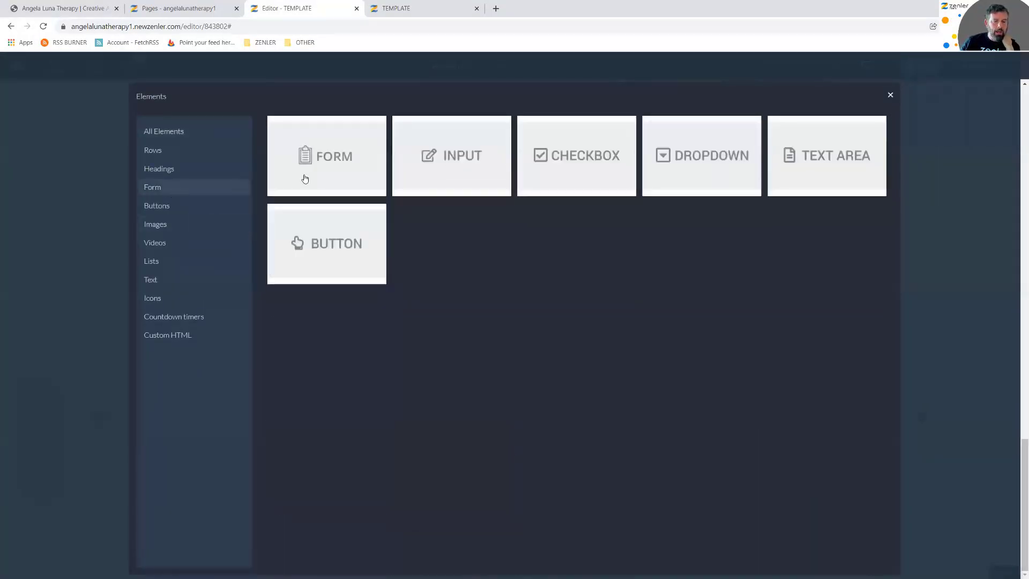
{"action": "left_click", "coordinate": [619, 443]}
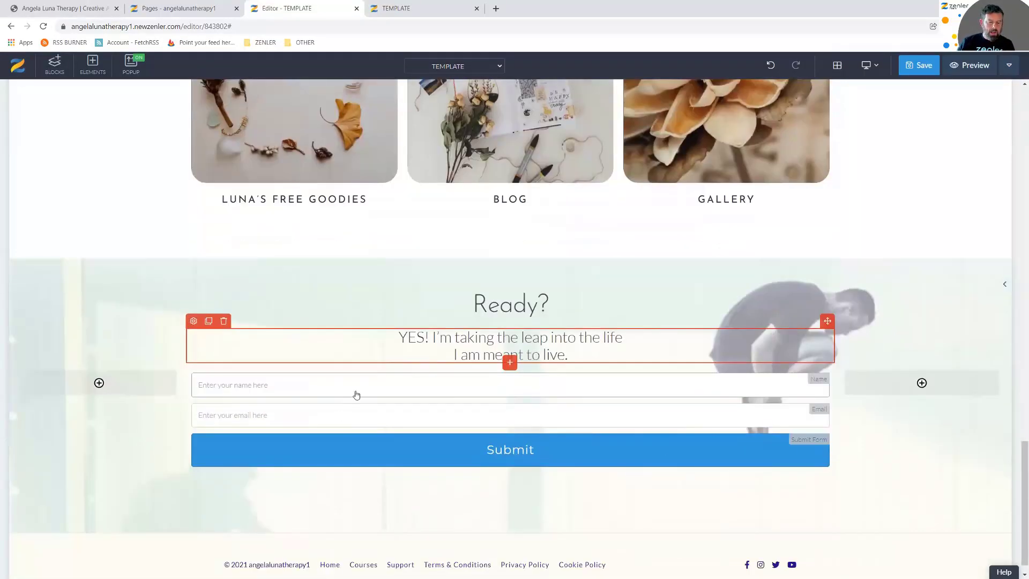
{"action": "scroll", "coordinate": [356, 395], "scroll_direction": "down", "scroll_amount": 1}
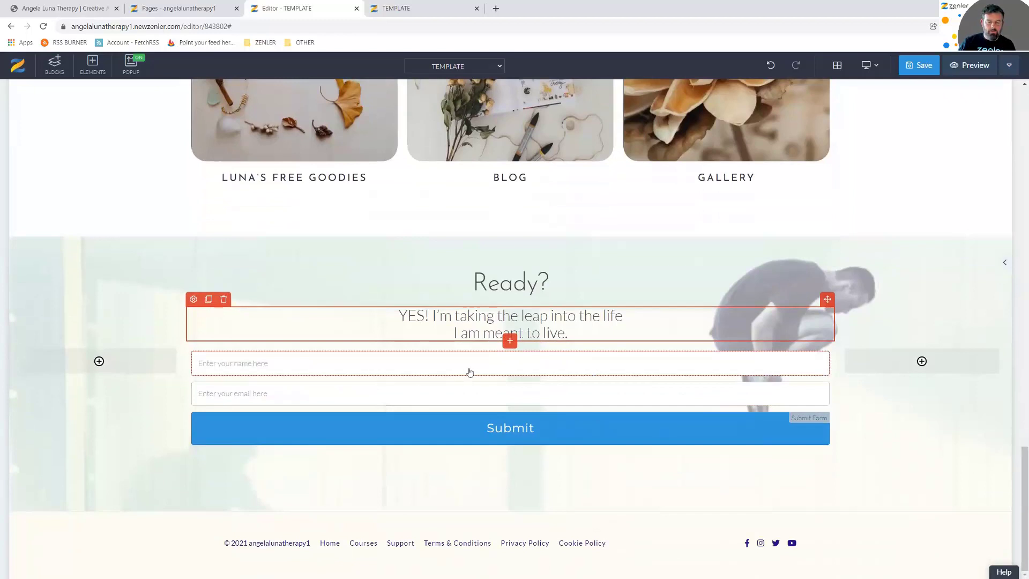
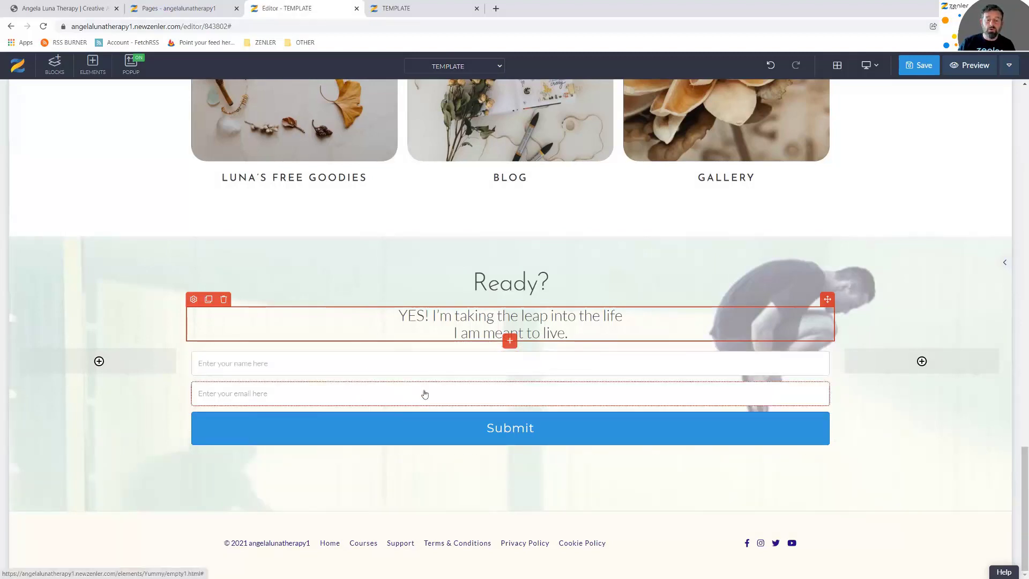
Add a row of two 50% columns inside the form and place the name field in the first column and the email field in the second
{"action": "left_click", "coordinate": [450, 372]}
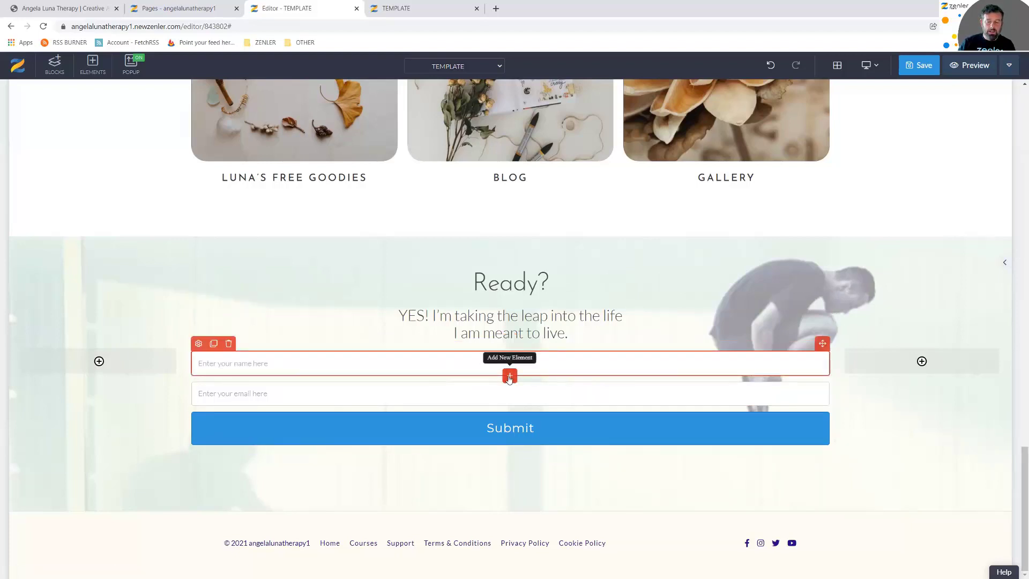
{"action": "left_click", "coordinate": [510, 376]}
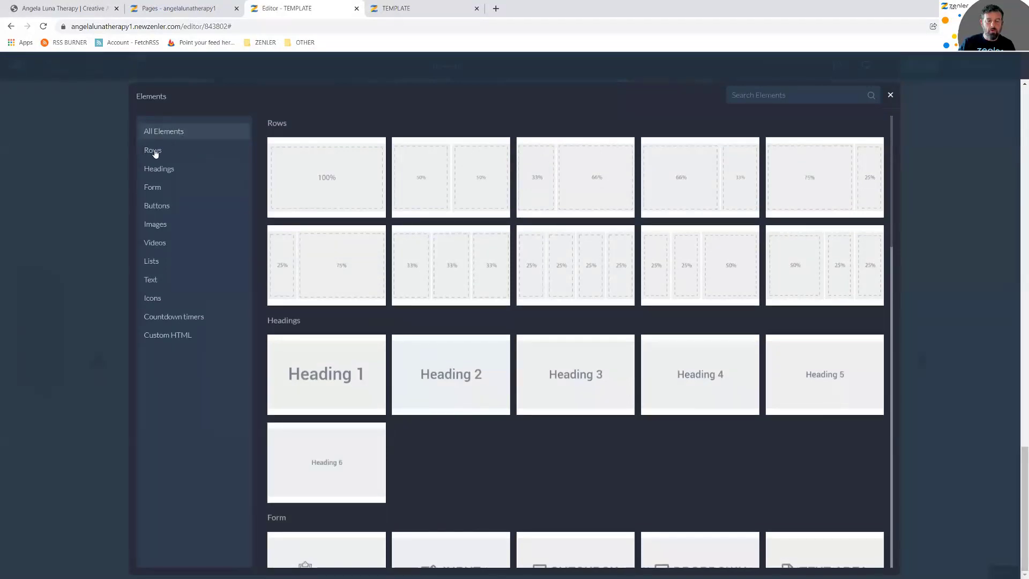
{"action": "left_click", "coordinate": [453, 179]}
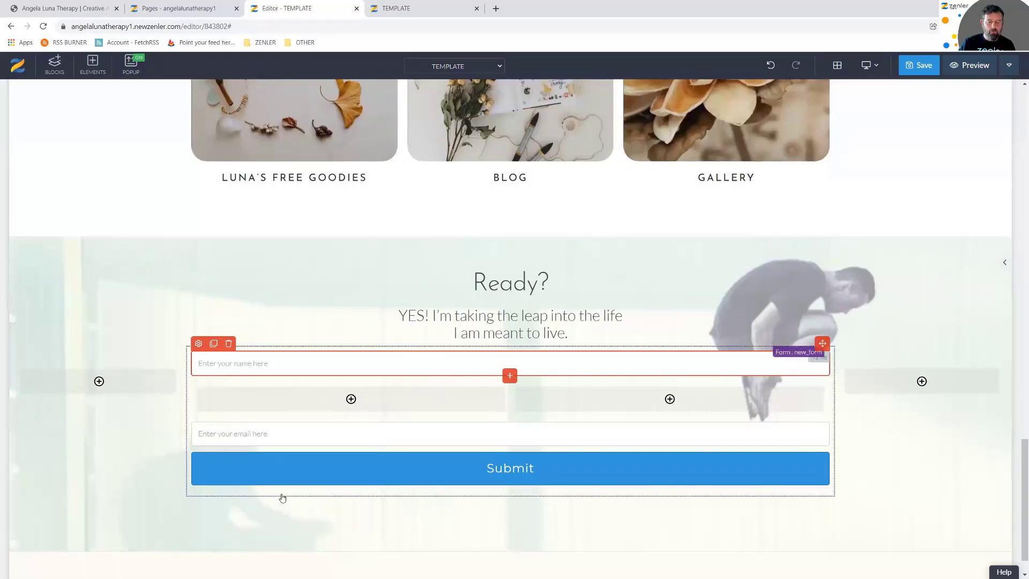
{"action": "left_click_drag", "start_coordinate": [820, 342], "coordinate": [302, 392]}
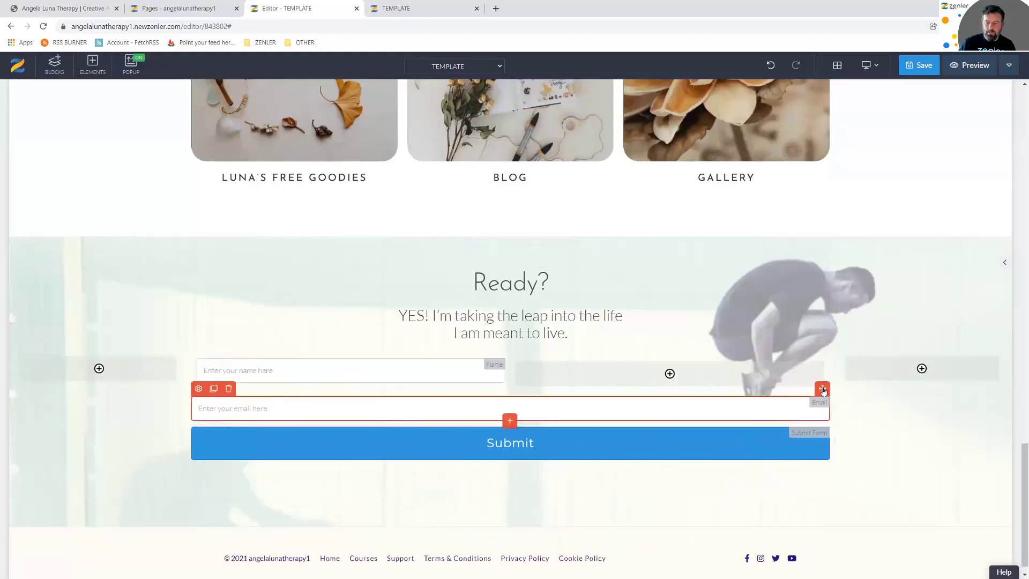
{"action": "left_click_drag", "start_coordinate": [823, 391], "coordinate": [608, 368]}
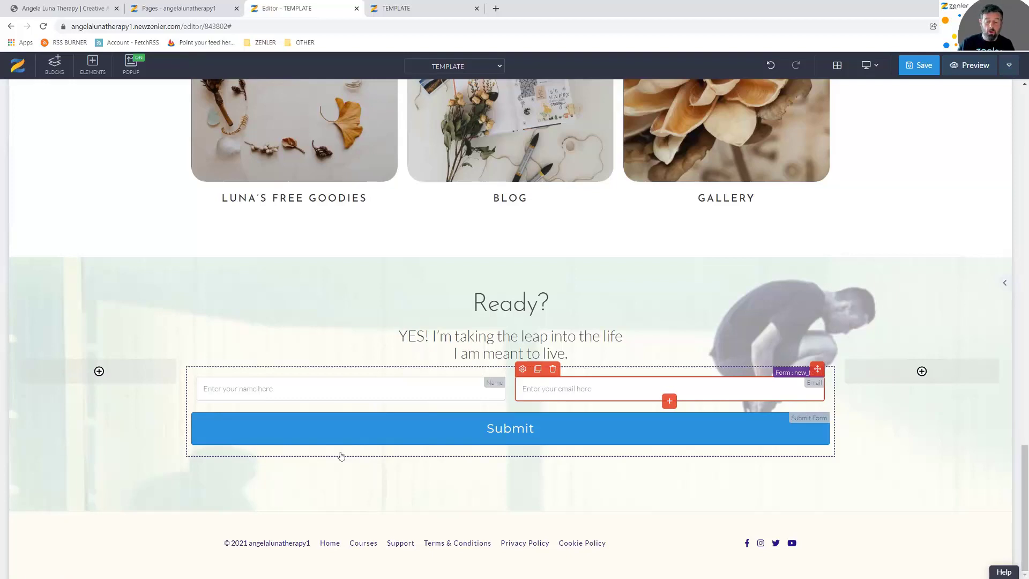
Change the submit button's text to CONTACT US and check its post-submit action options
{"action": "left_click", "coordinate": [268, 433]}
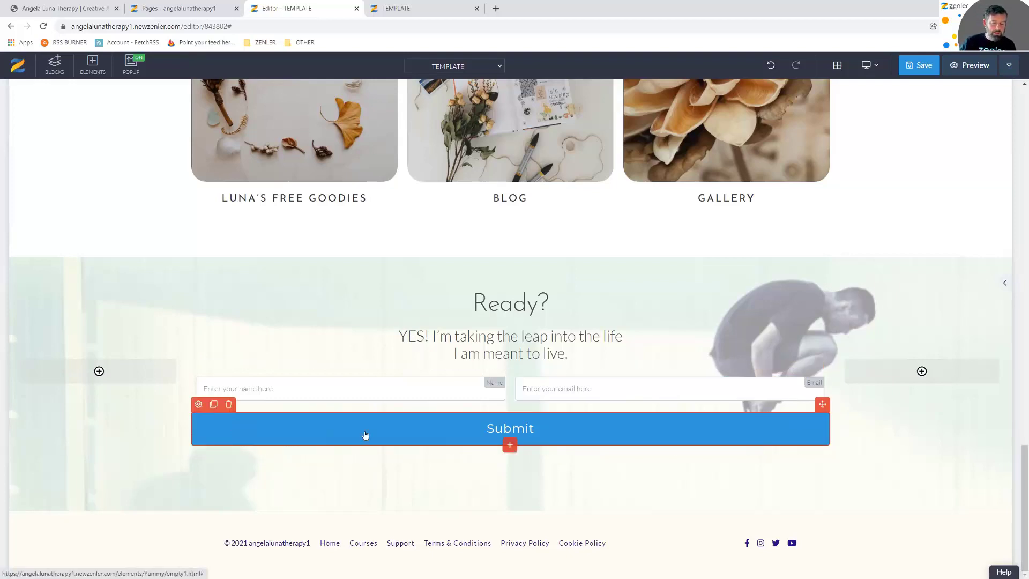
{"action": "left_click", "coordinate": [198, 404]}
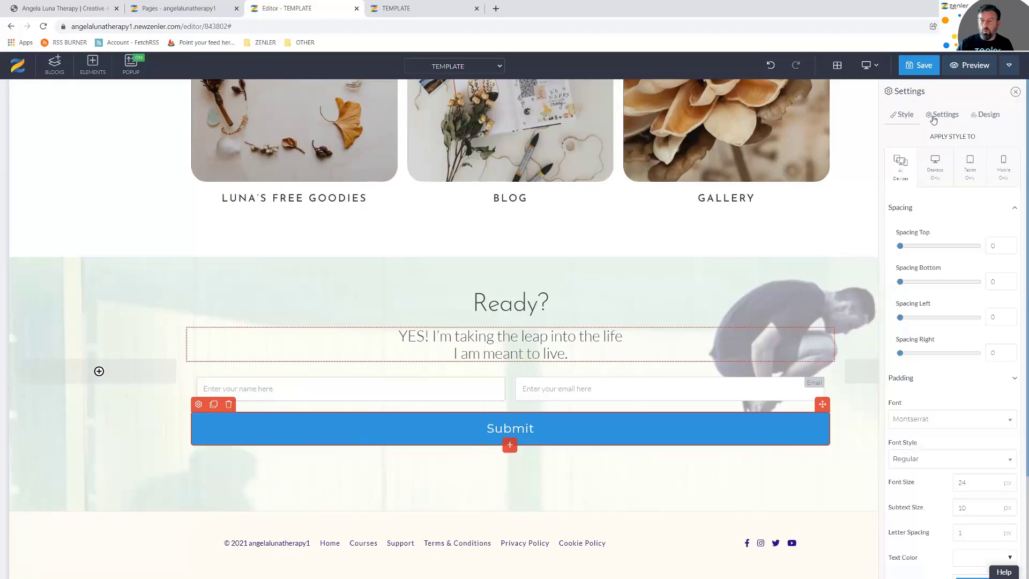
{"action": "left_click", "coordinate": [939, 117]}
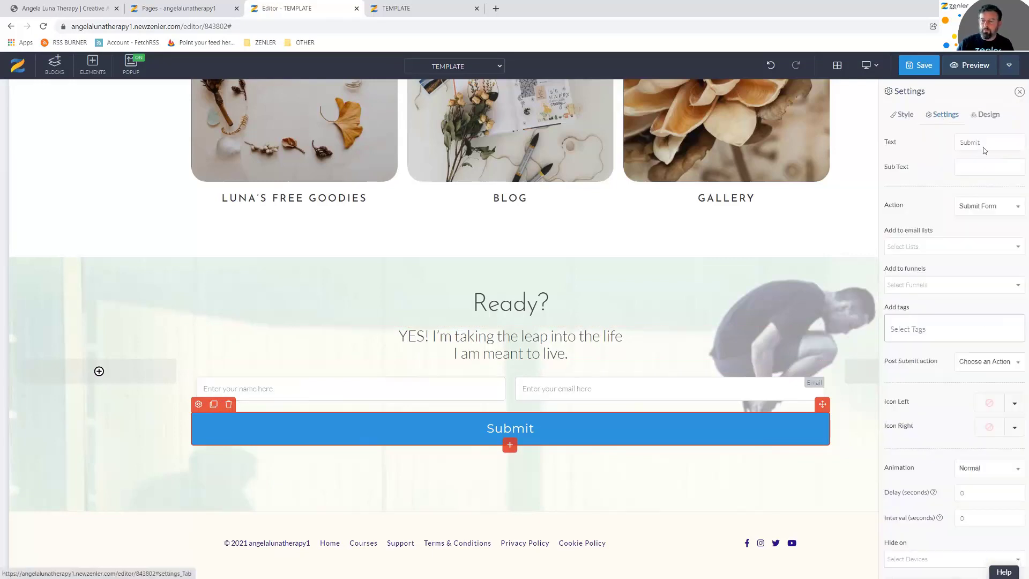
{"action": "double_click", "coordinate": [947, 145]}
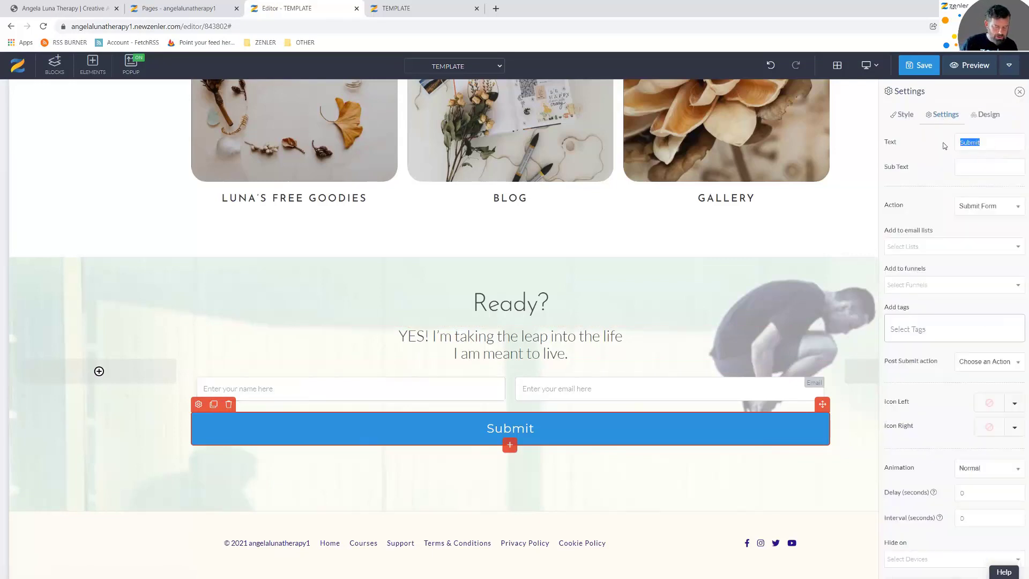
{"action": "type", "text": "CONTACT"}
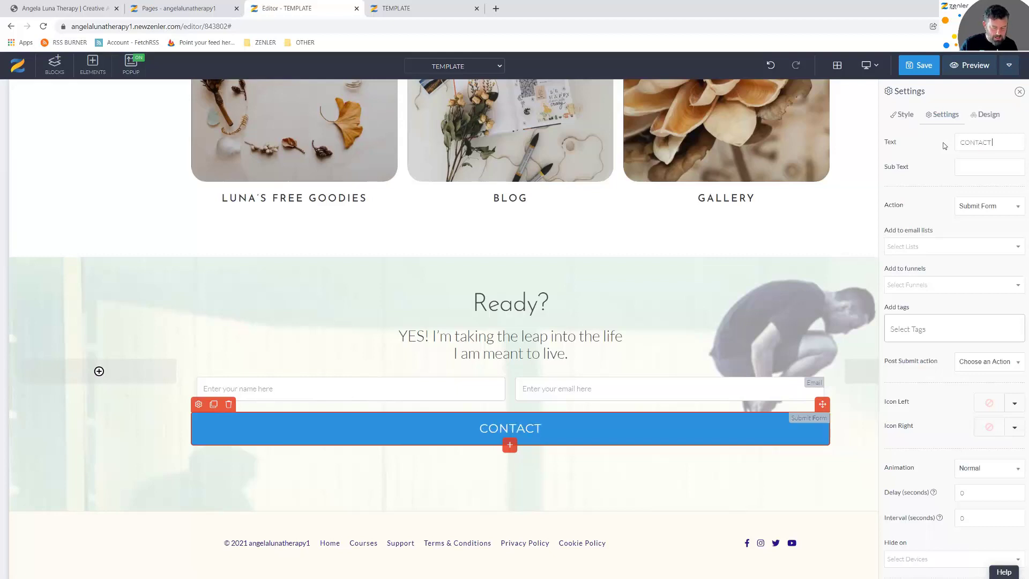
{"action": "type", "text": " US"}
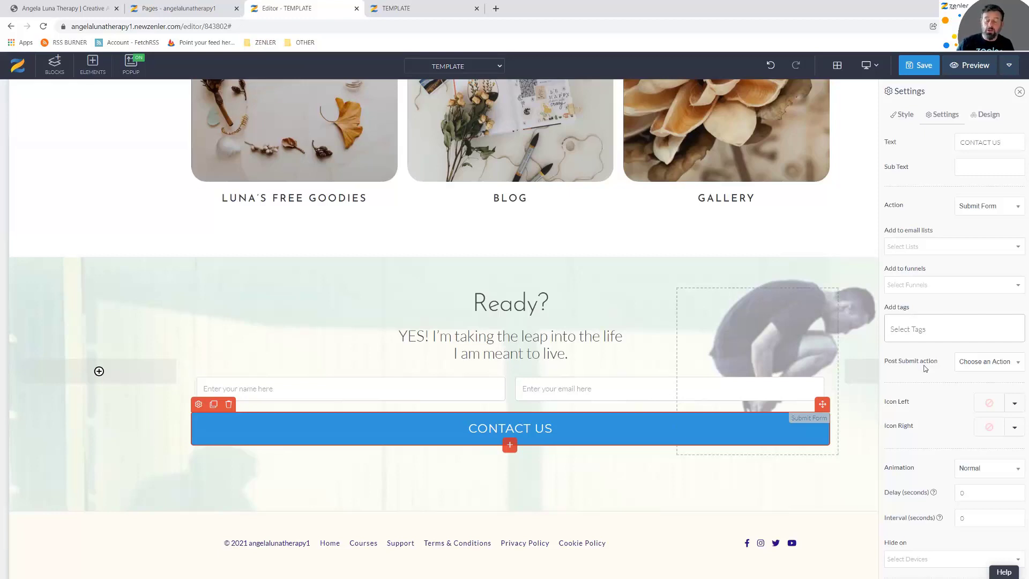
{"action": "left_click", "coordinate": [1004, 367]}
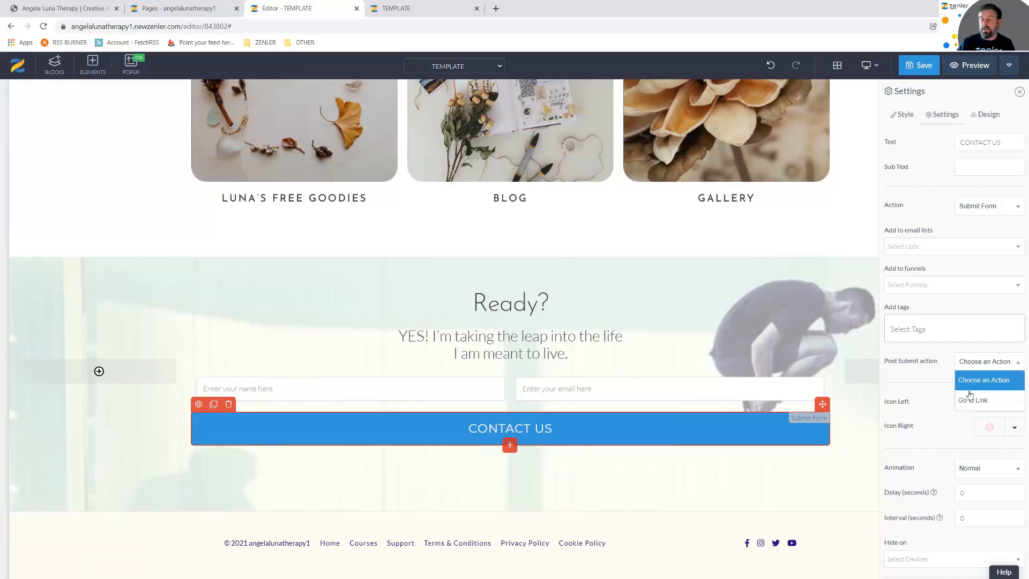
{"action": "left_click", "coordinate": [911, 375]}
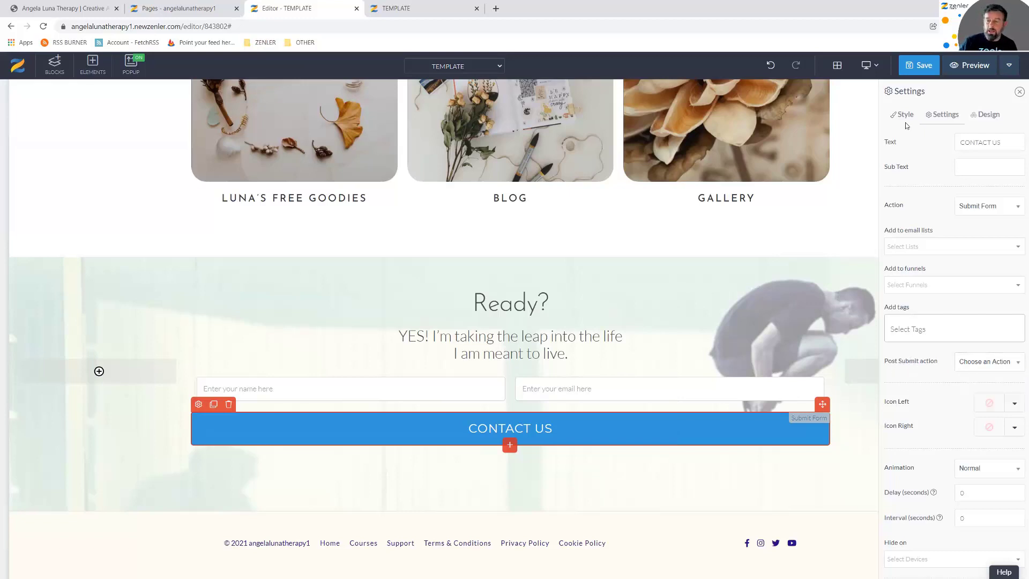
Apply the Outline Button design to the CONTACT US submit button and return to its style settings
{"action": "left_click", "coordinate": [983, 116]}
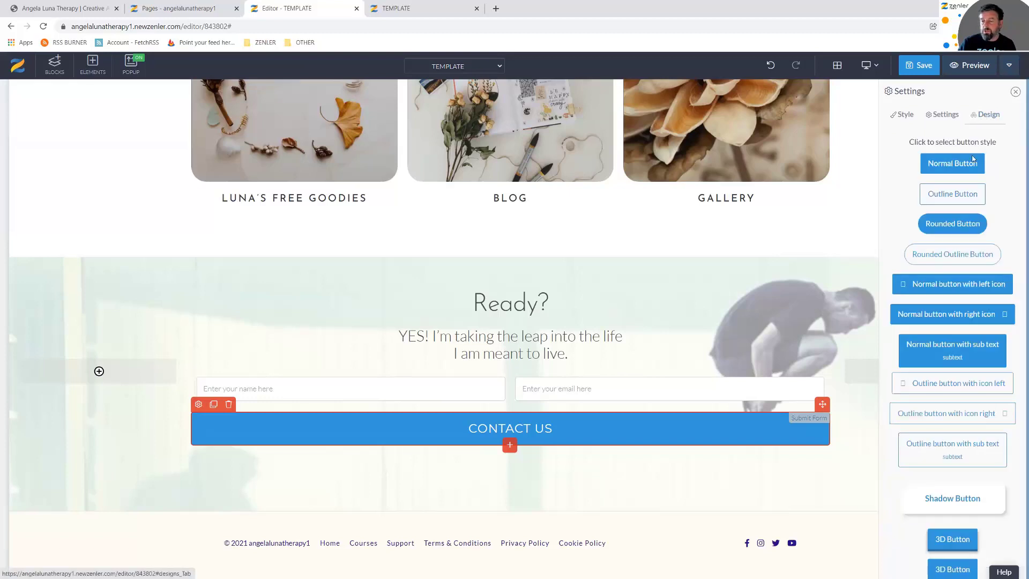
{"action": "left_click", "coordinate": [968, 192]}
{"action": "left_click", "coordinate": [905, 114]}
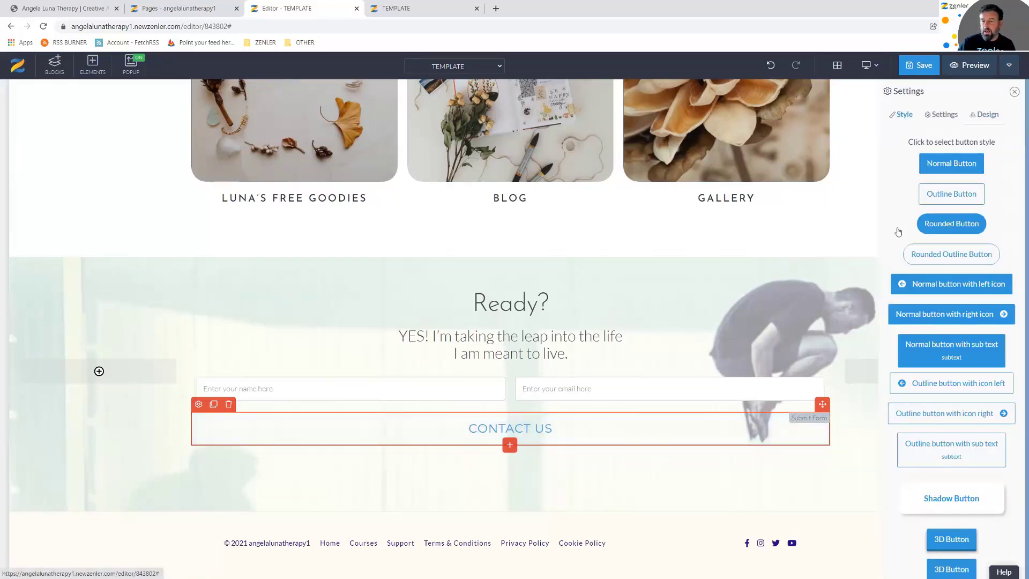
{"action": "left_click", "coordinate": [822, 205]}
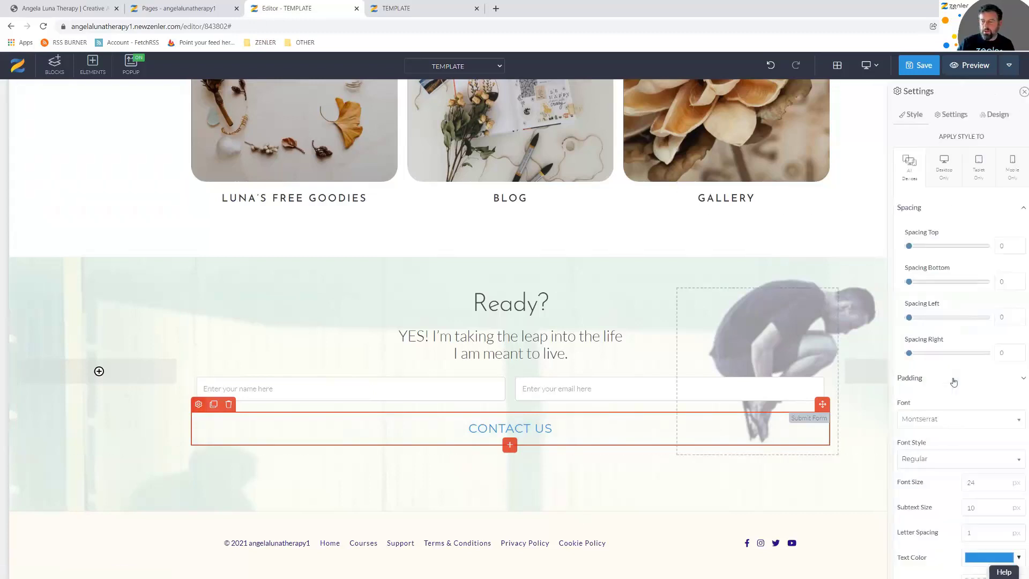
Set the CONTACT US button's text color and border color to the muted purple swatch from the recent colors
{"action": "scroll", "coordinate": [940, 496], "scroll_direction": "down", "scroll_amount": 3}
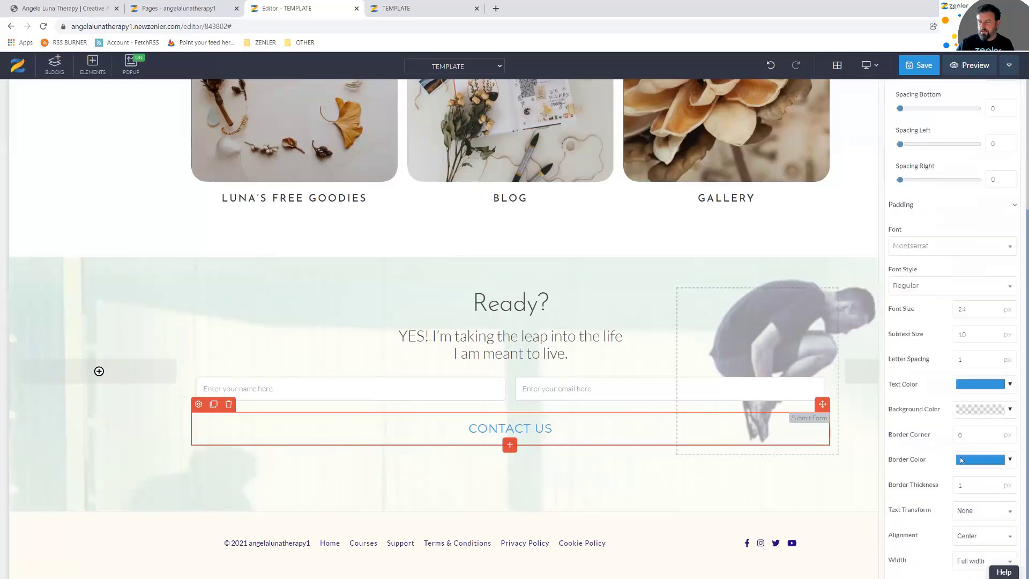
{"action": "left_click", "coordinate": [1009, 384]}
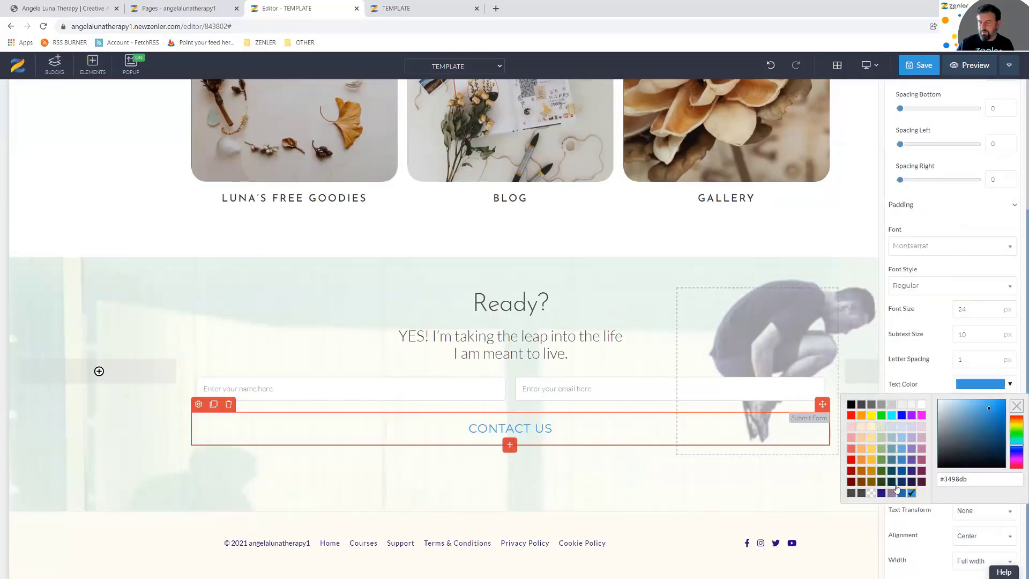
{"action": "left_click", "coordinate": [893, 491]}
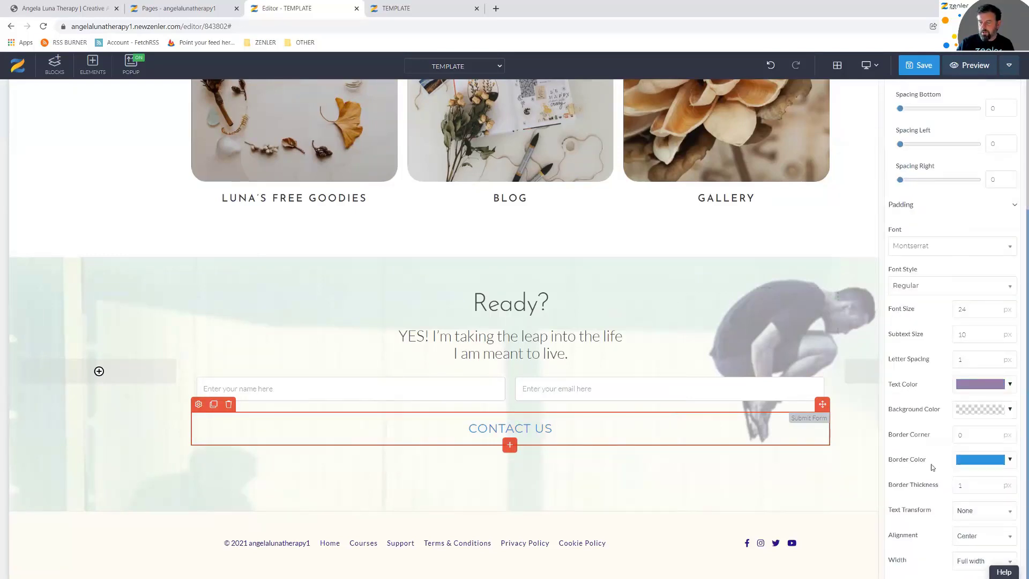
{"action": "left_click", "coordinate": [1010, 461]}
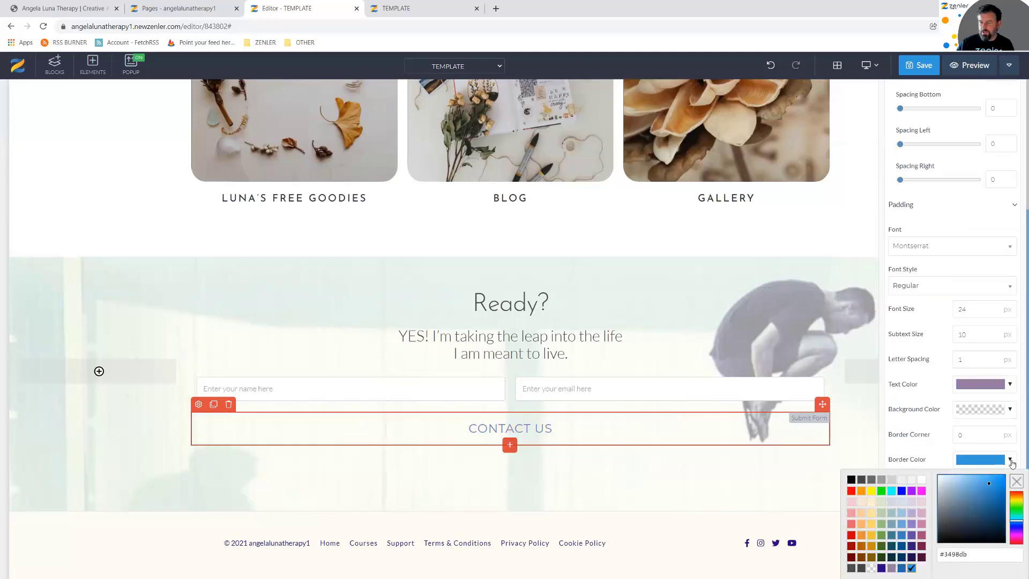
{"action": "left_click", "coordinate": [881, 568]}
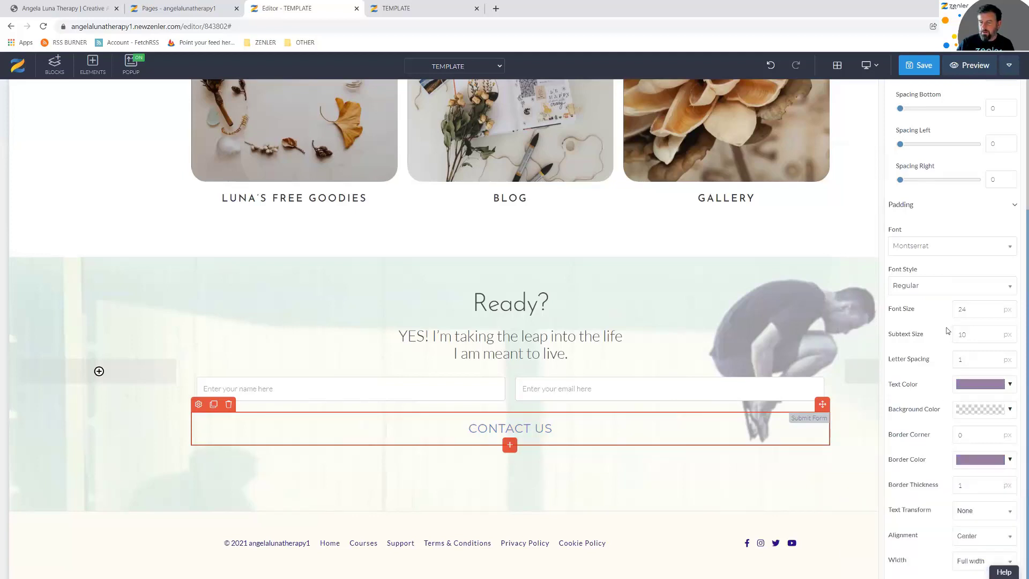
Change the CONTACT US button's font to Josefin Sans
{"action": "left_click", "coordinate": [983, 253]}
{"action": "type", "text": "jos"}
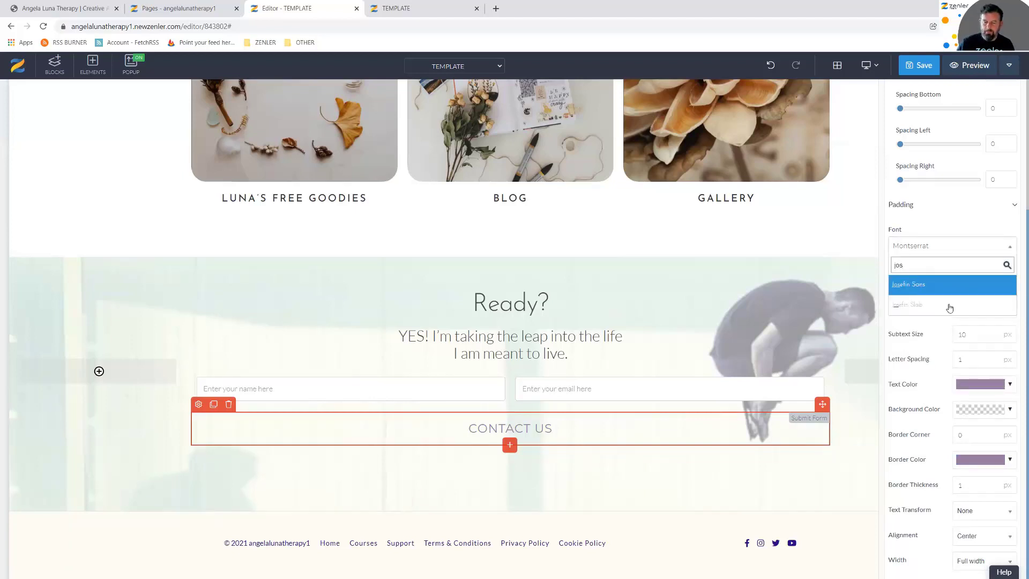
{"action": "key", "text": "Return"}
Round the CONTACT US button's border corners to 10 px and set its width to Normal
{"action": "scroll", "coordinate": [949, 320], "scroll_direction": "down", "scroll_amount": 3}
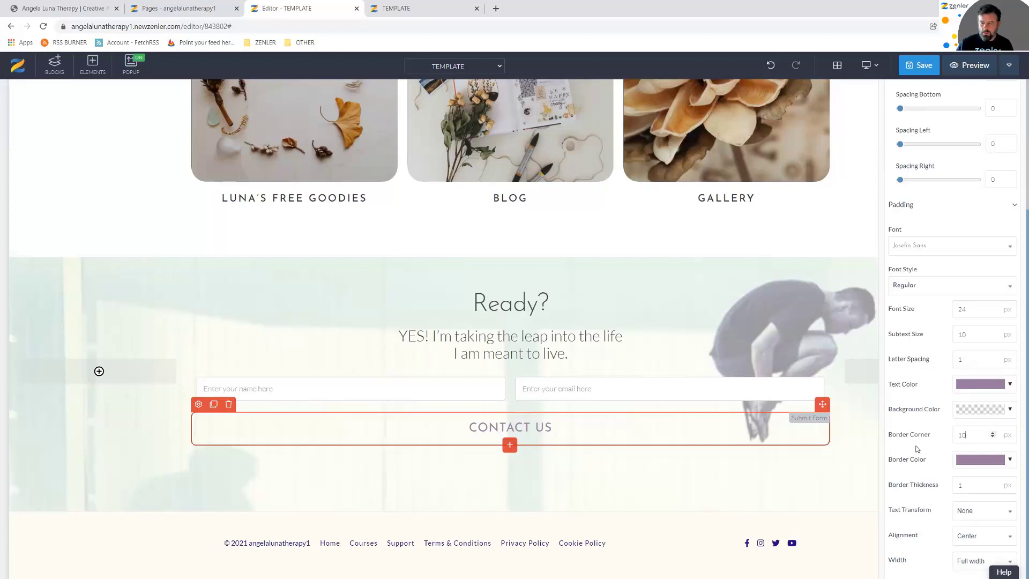
{"action": "left_click", "coordinate": [966, 562]}
{"action": "left_click", "coordinate": [968, 544]}
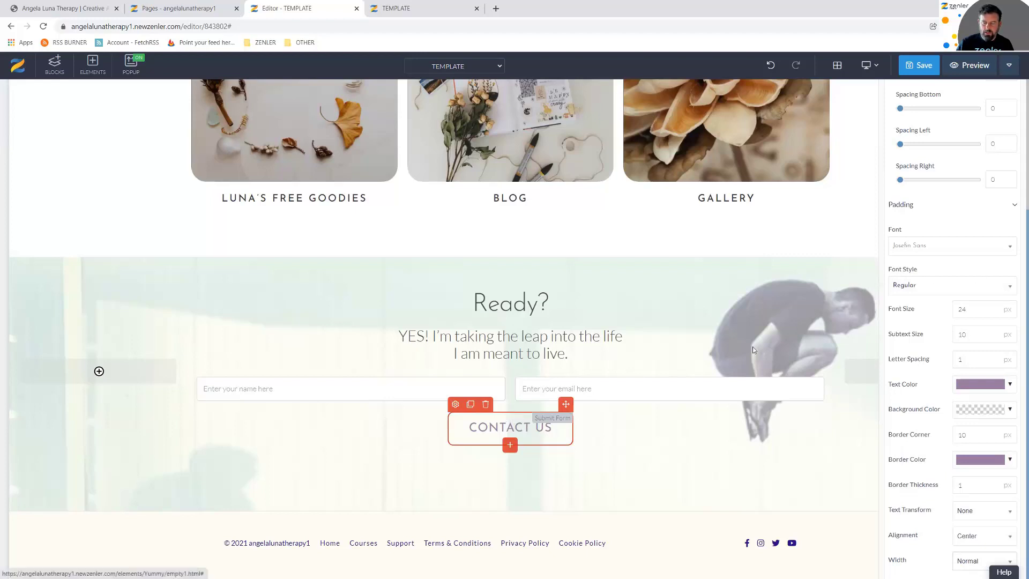
Try top padding values of 17 and 19 on the CONTACT US button
{"action": "left_click", "coordinate": [1015, 206]}
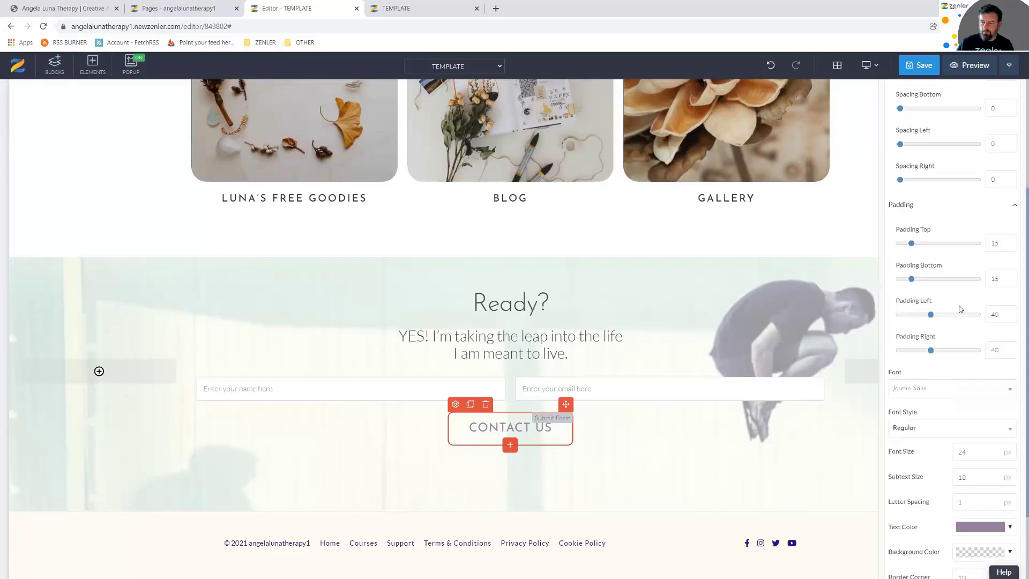
{"action": "left_click", "coordinate": [994, 242]}
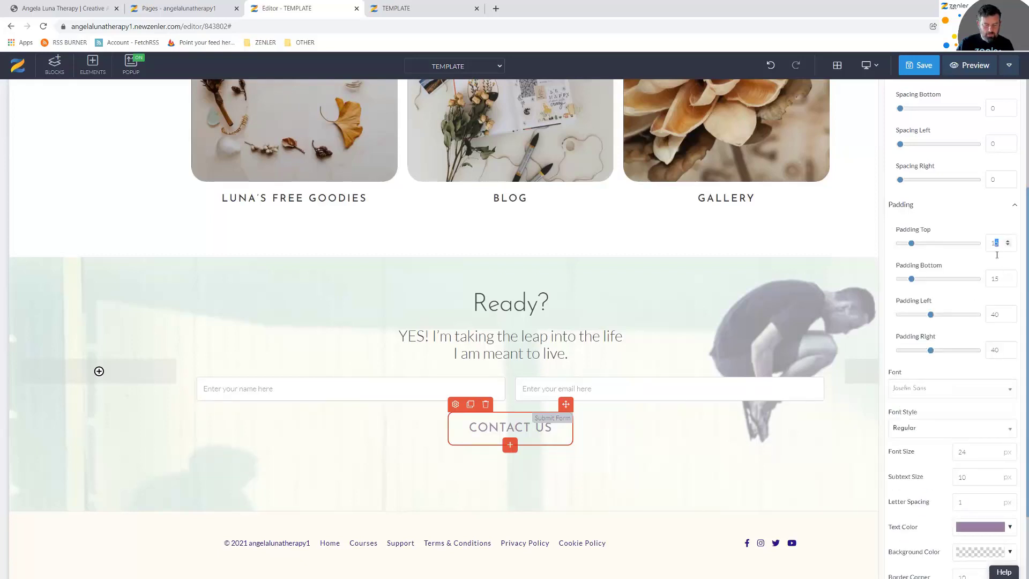
{"action": "type", "text": "17"}
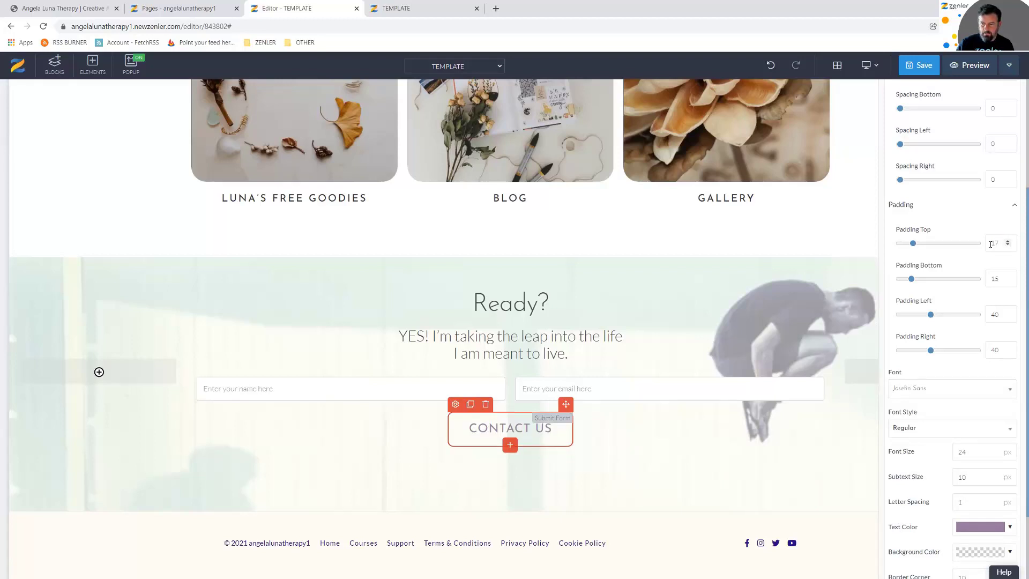
{"action": "type", "text": "19"}
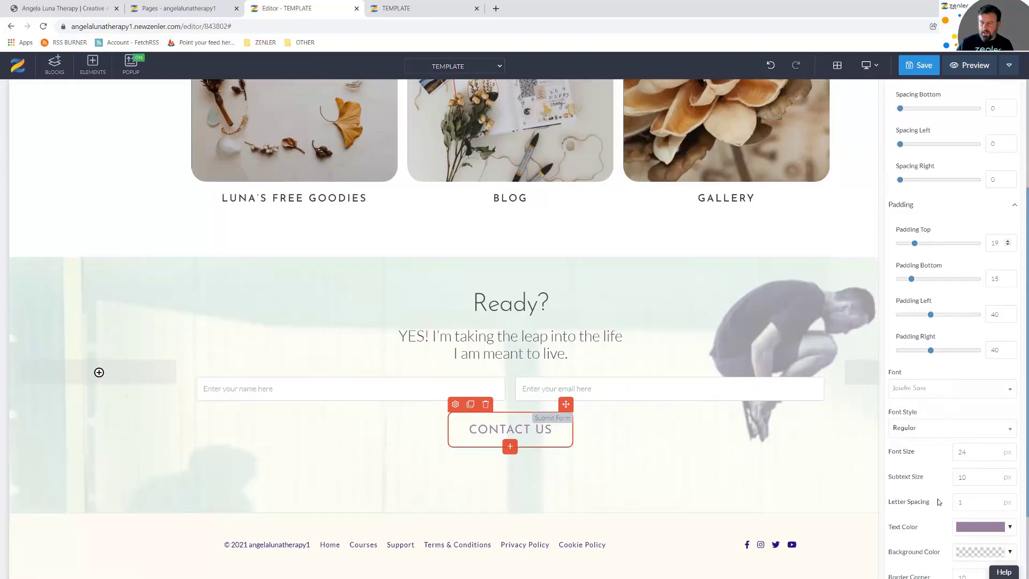
Set the CONTACT US button's border thickness to 3 px and save the page
{"action": "scroll", "coordinate": [939, 503], "scroll_direction": "down", "scroll_amount": 3}
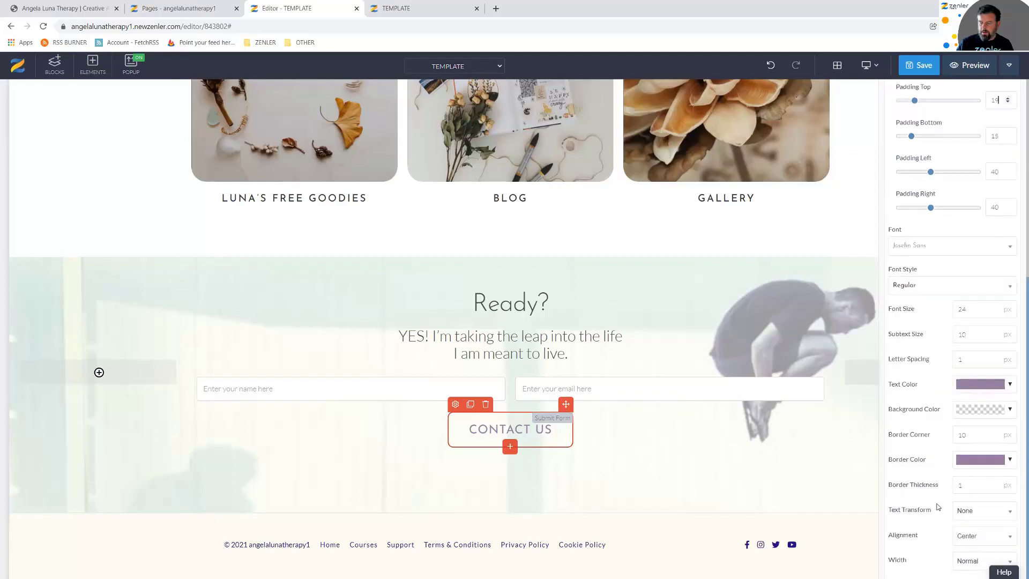
{"action": "double_click", "coordinate": [968, 485]}
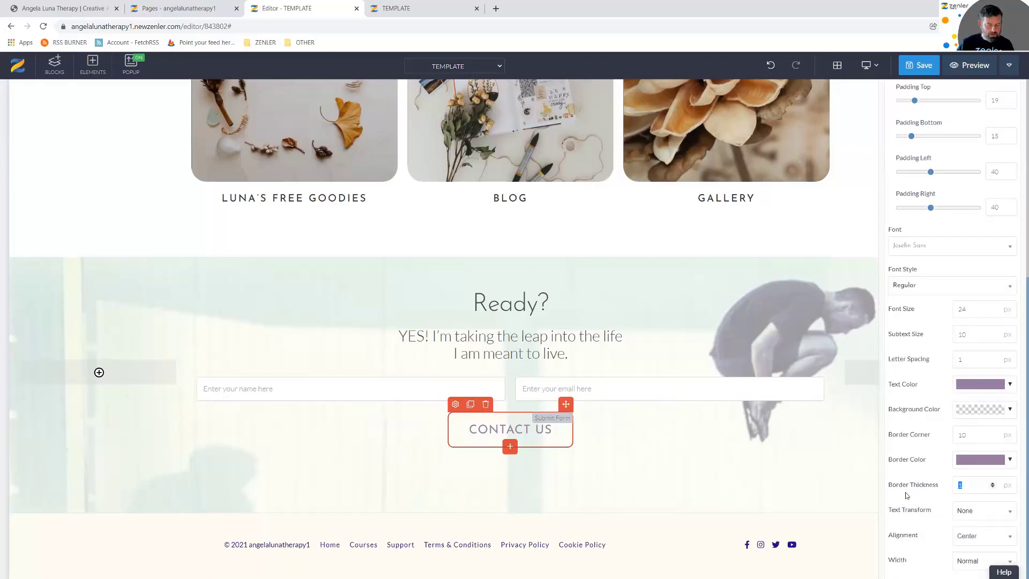
{"action": "type", "text": "3"}
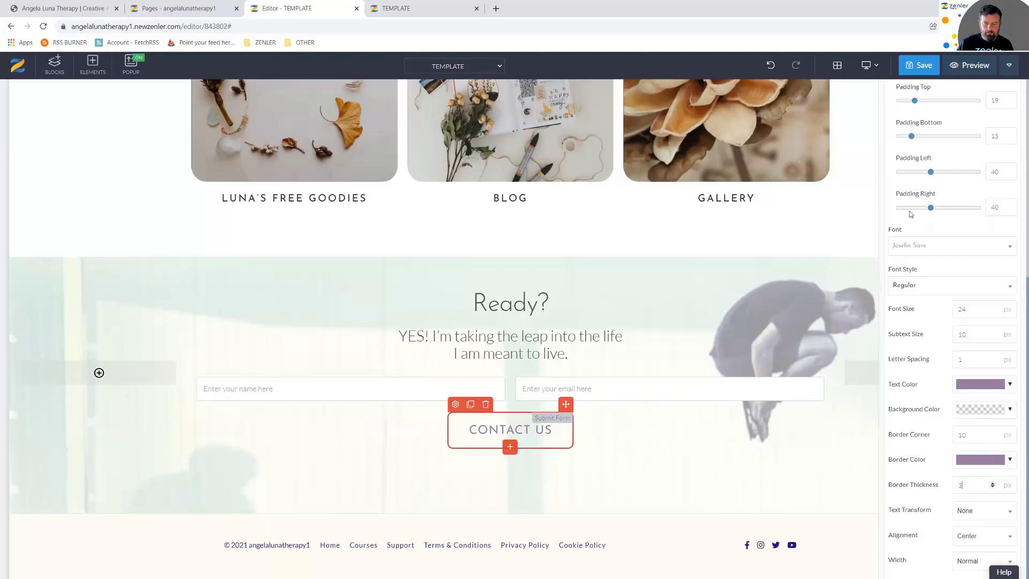
{"action": "left_click", "coordinate": [923, 66]}
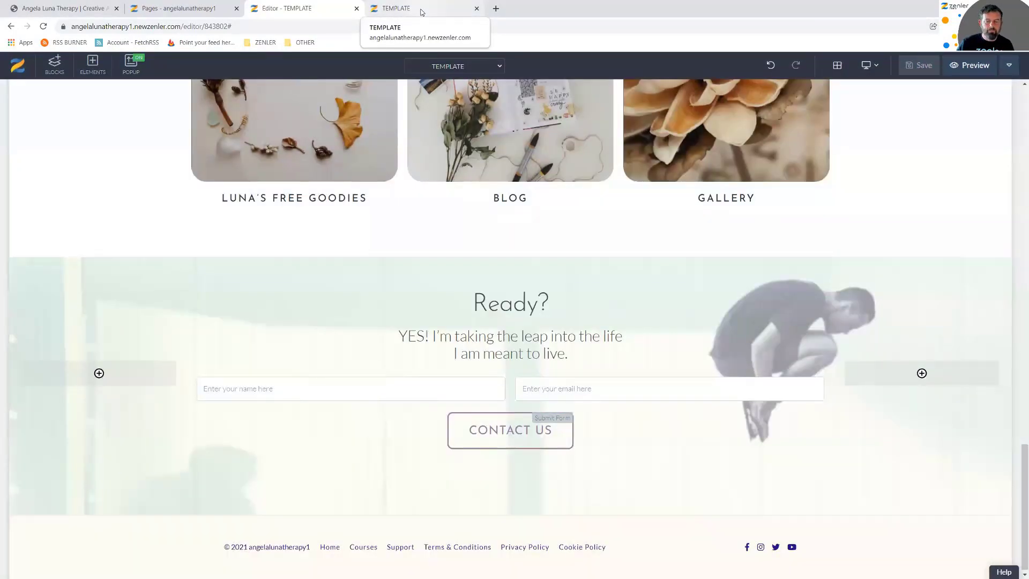
Review the image rows and the Ready? section with its contact form in the page preview
{"action": "left_click", "coordinate": [422, 11]}
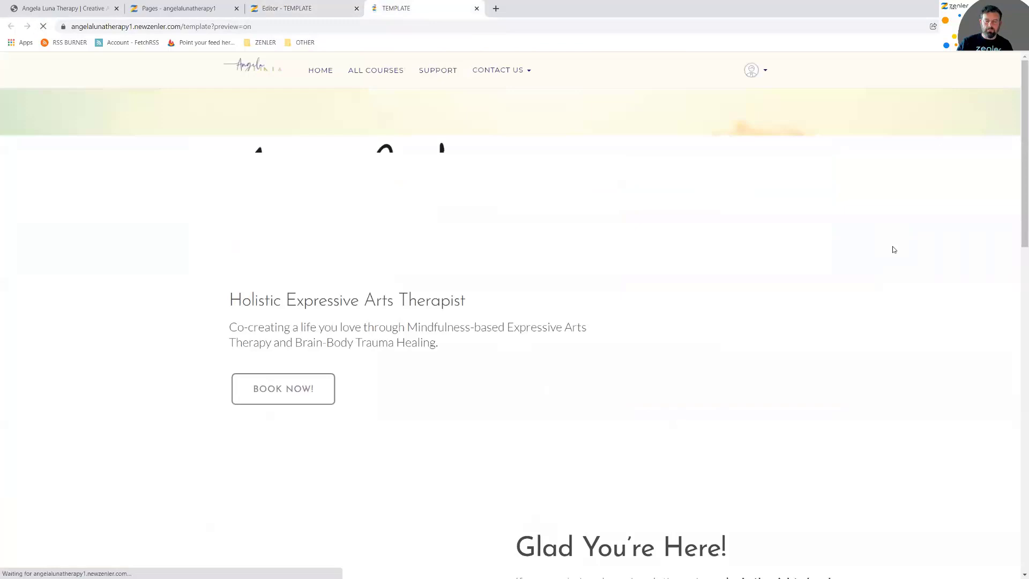
{"action": "scroll", "coordinate": [872, 283], "scroll_direction": "down", "scroll_amount": 5}
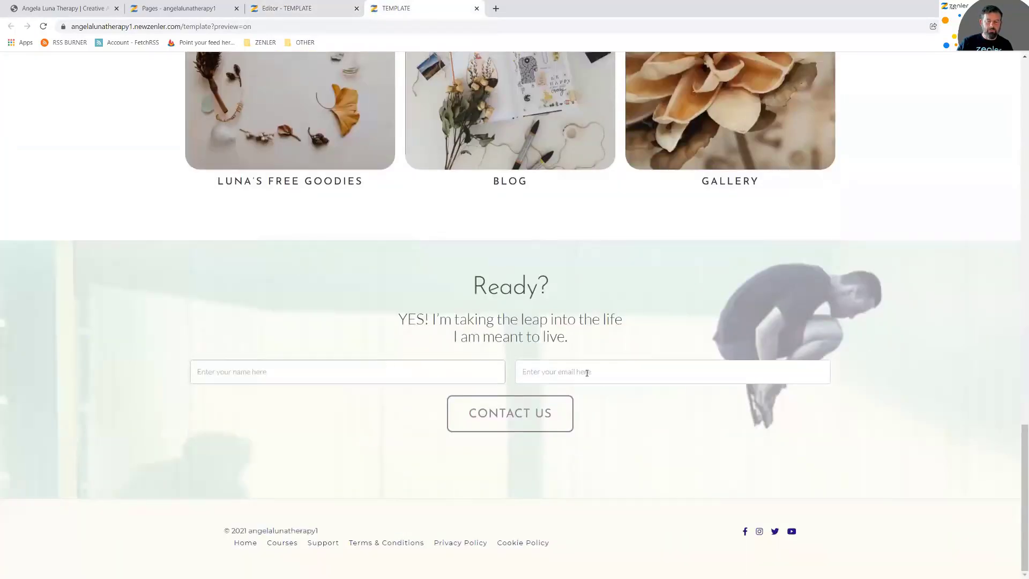
{"action": "scroll", "coordinate": [638, 370], "scroll_direction": "up", "scroll_amount": 13}
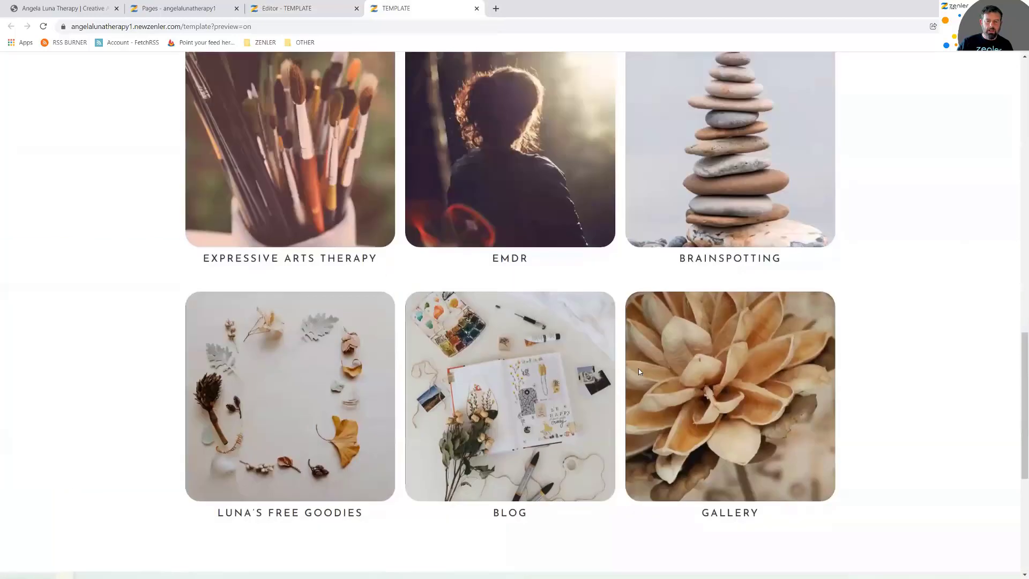
{"action": "scroll", "coordinate": [638, 368], "scroll_direction": "down", "scroll_amount": 9}
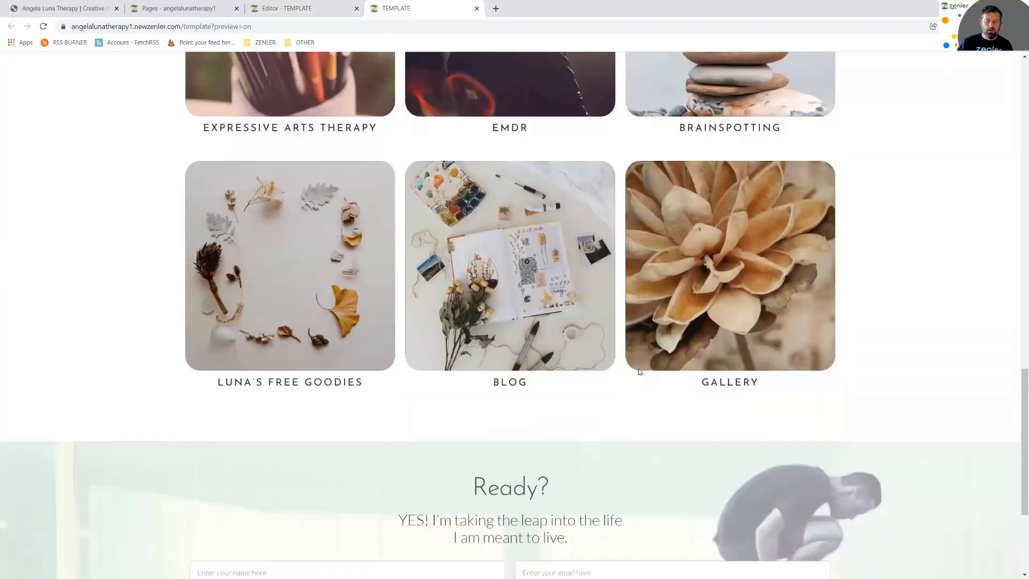
{"action": "scroll", "coordinate": [638, 368], "scroll_direction": "down", "scroll_amount": 4}
{"action": "scroll", "coordinate": [638, 368], "scroll_direction": "up", "scroll_amount": 4}
{"action": "scroll", "coordinate": [639, 368], "scroll_direction": "up", "scroll_amount": 8}
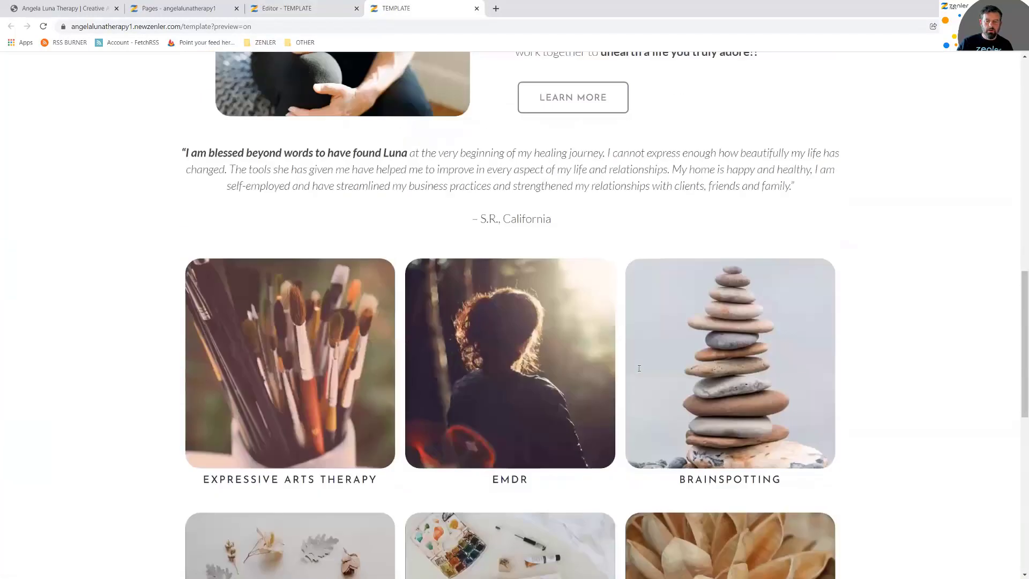
Return to the template editor and check the LEARN MORE button's font size and padding
{"action": "left_click", "coordinate": [274, 10]}
{"action": "scroll", "coordinate": [667, 286], "scroll_direction": "up", "scroll_amount": 5}
{"action": "scroll", "coordinate": [669, 286], "scroll_direction": "up", "scroll_amount": 8}
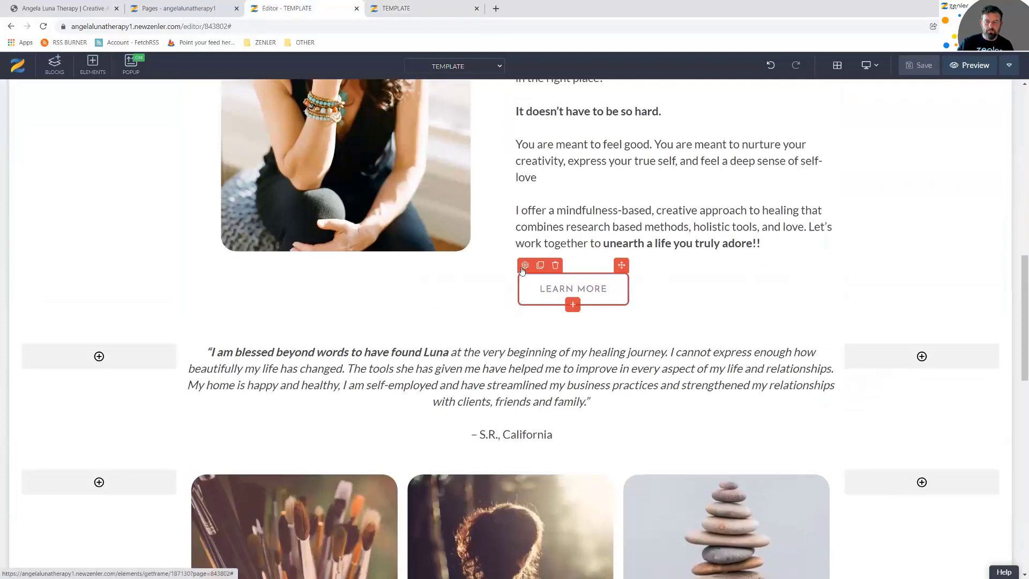
{"action": "left_click", "coordinate": [554, 286]}
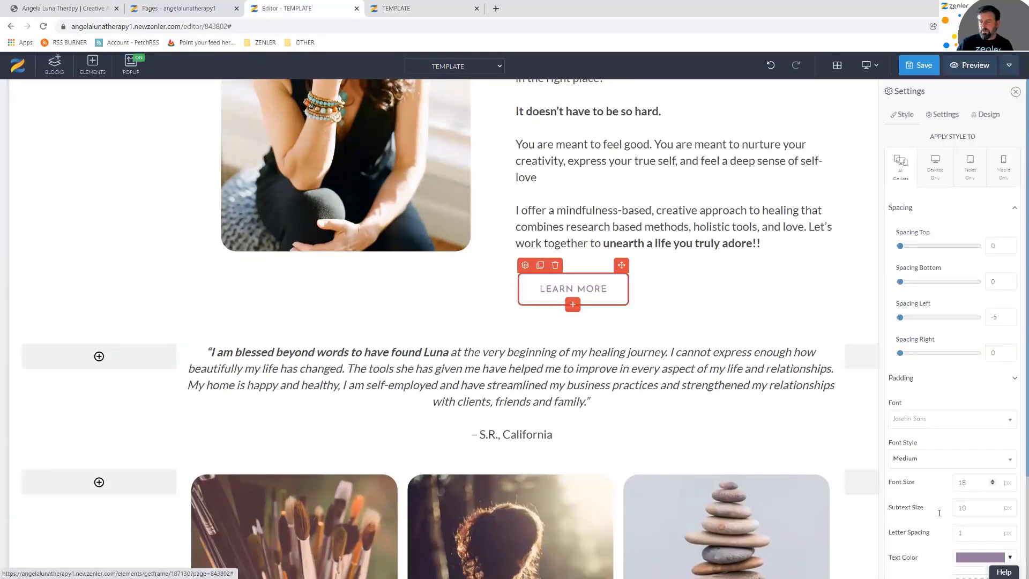
{"action": "scroll", "coordinate": [938, 513], "scroll_direction": "down", "scroll_amount": 3}
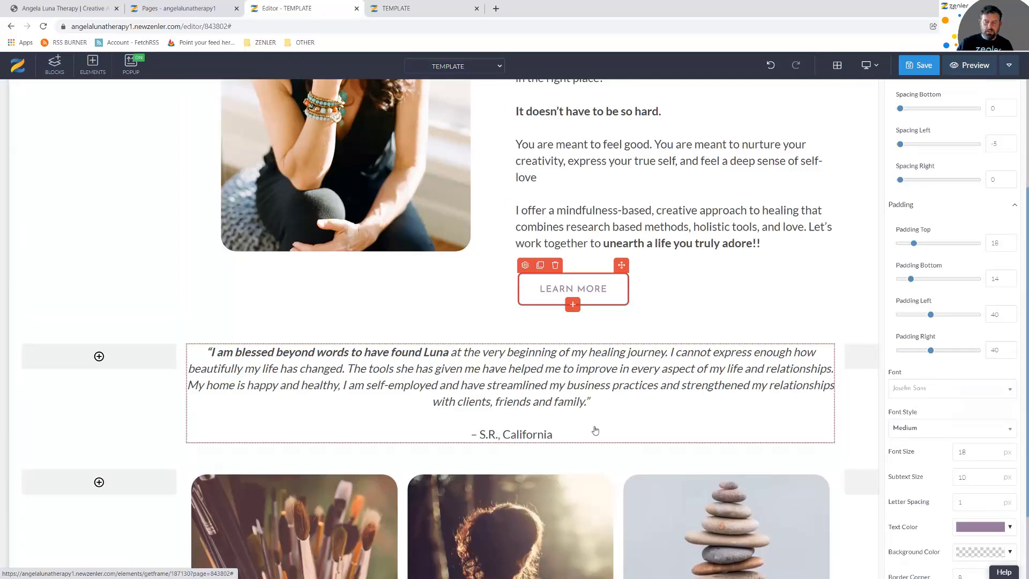
Set the CONTACT US button's font size to 18 px
{"action": "scroll", "coordinate": [593, 429], "scroll_direction": "down", "scroll_amount": 10}
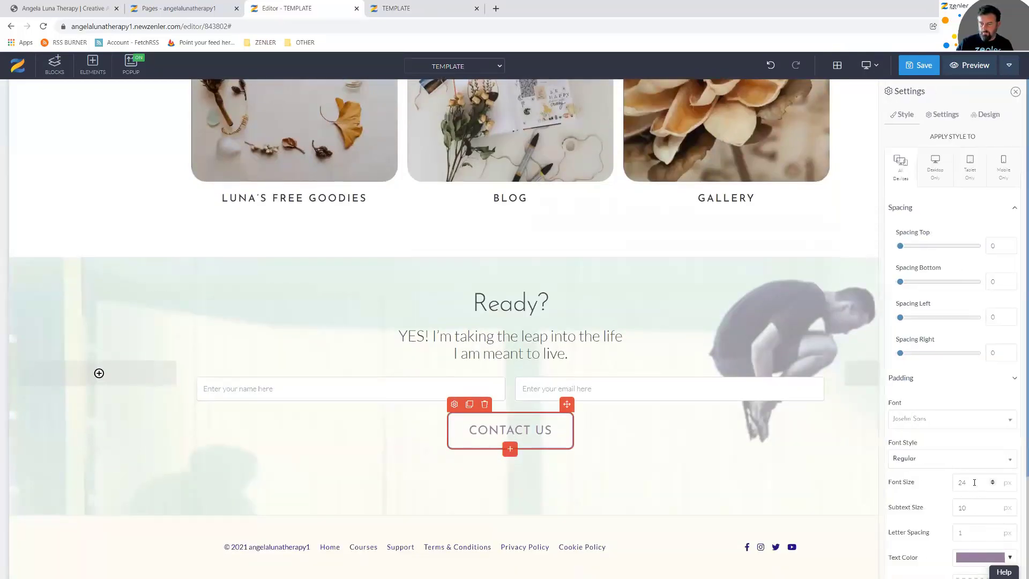
{"action": "double_click", "coordinate": [954, 484]}
{"action": "type", "text": "18"}
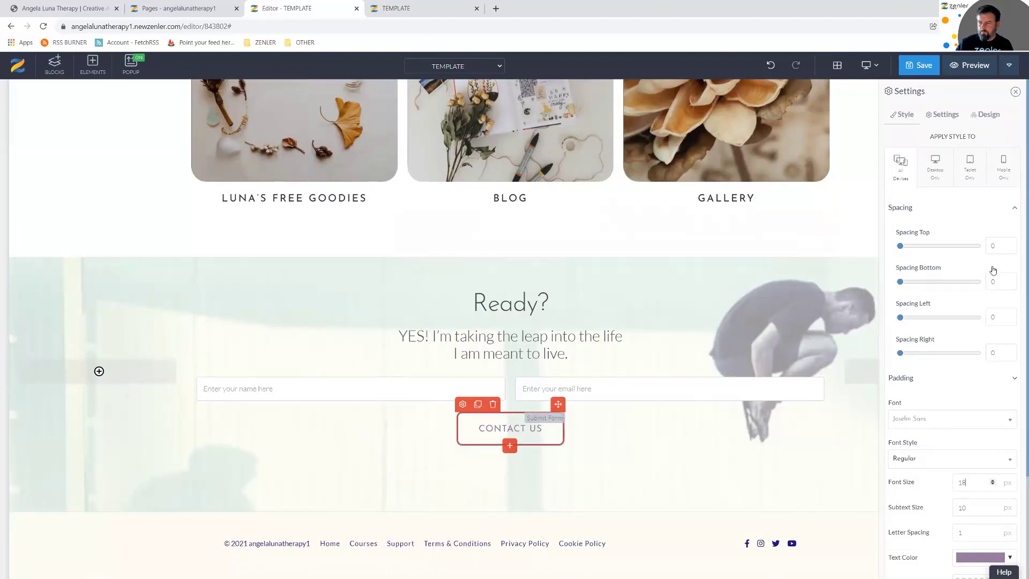
Set the CONTACT US button's top padding to 18 and bottom padding to 14, and save the page
{"action": "left_click", "coordinate": [1012, 381]}
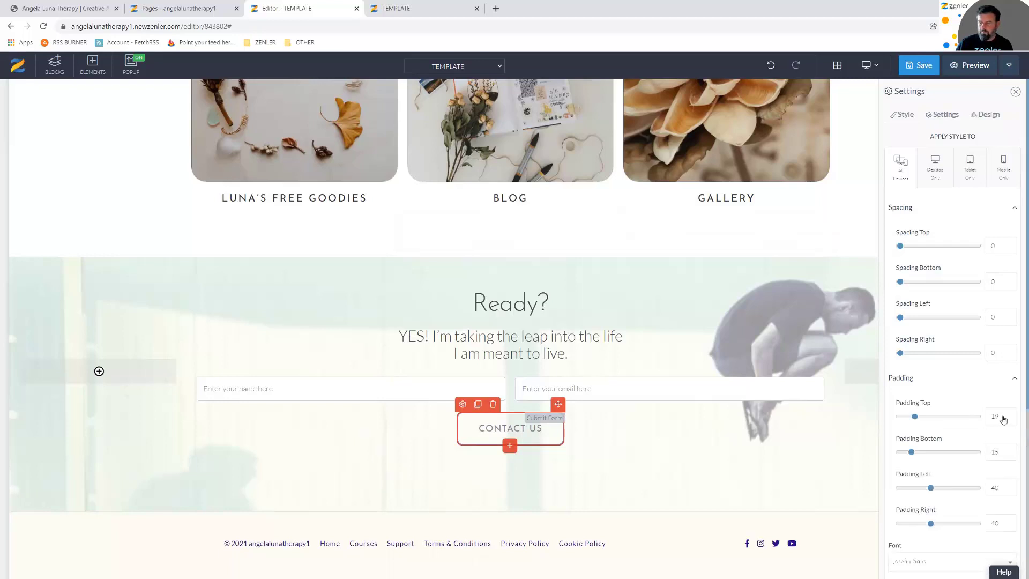
{"action": "left_click", "coordinate": [984, 417]}
{"action": "key", "text": "BackSpace"}
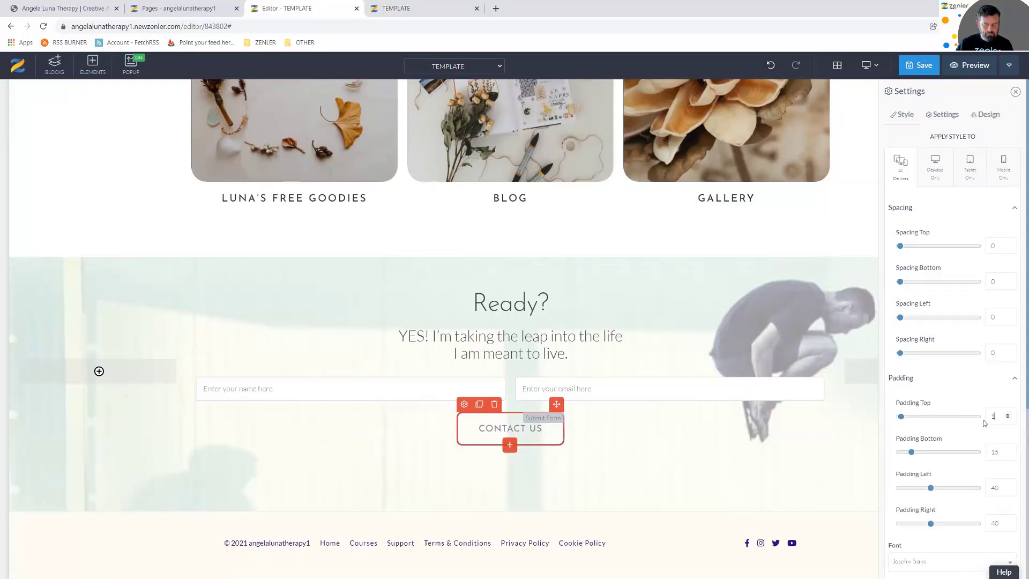
{"action": "type", "text": "8"}
{"action": "left_click", "coordinate": [987, 453]}
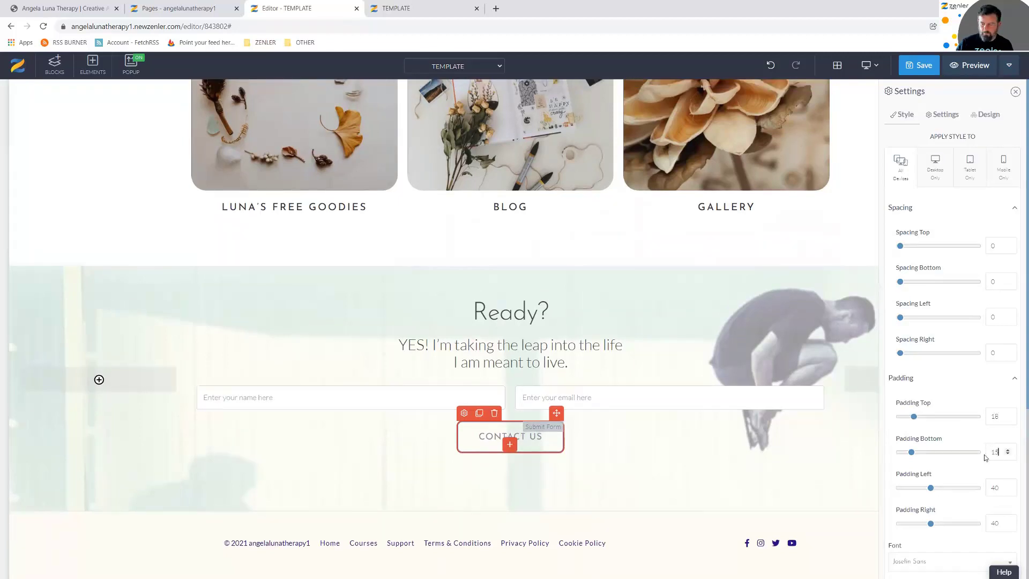
{"action": "key", "text": "BackSpace"}
{"action": "type", "text": "4"}
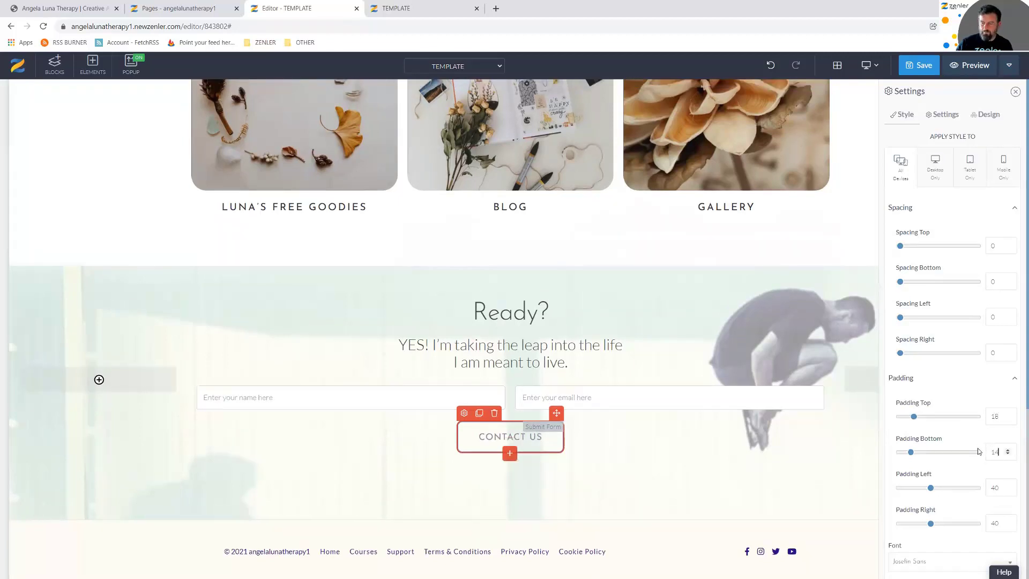
{"action": "left_click", "coordinate": [923, 68]}
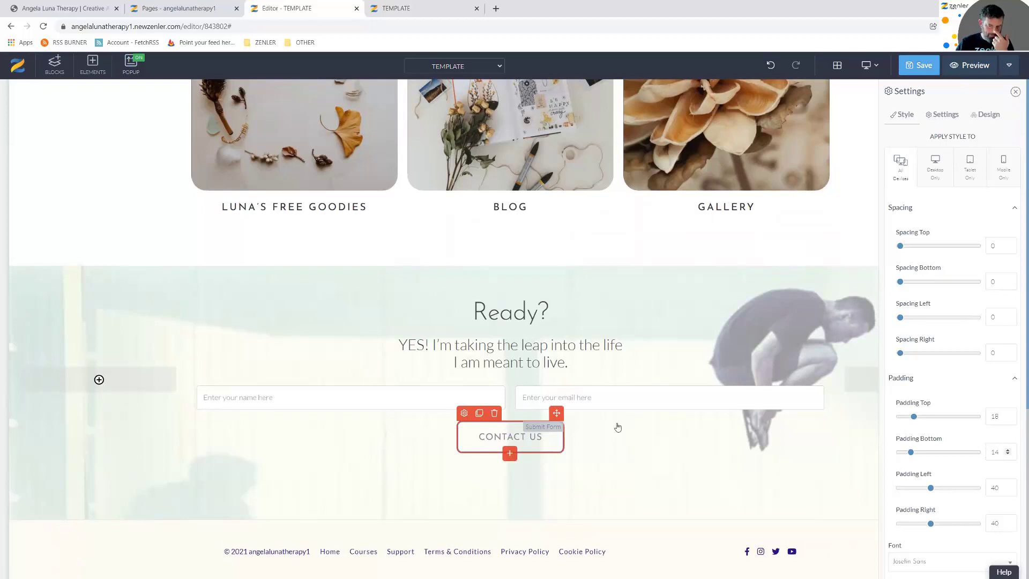
Switch to the original Angela Luna Therapy homepage, reload it, and examine the footer content below the Ready? section
{"action": "key", "text": "ctrl+1"}
{"action": "key", "text": "F5"}
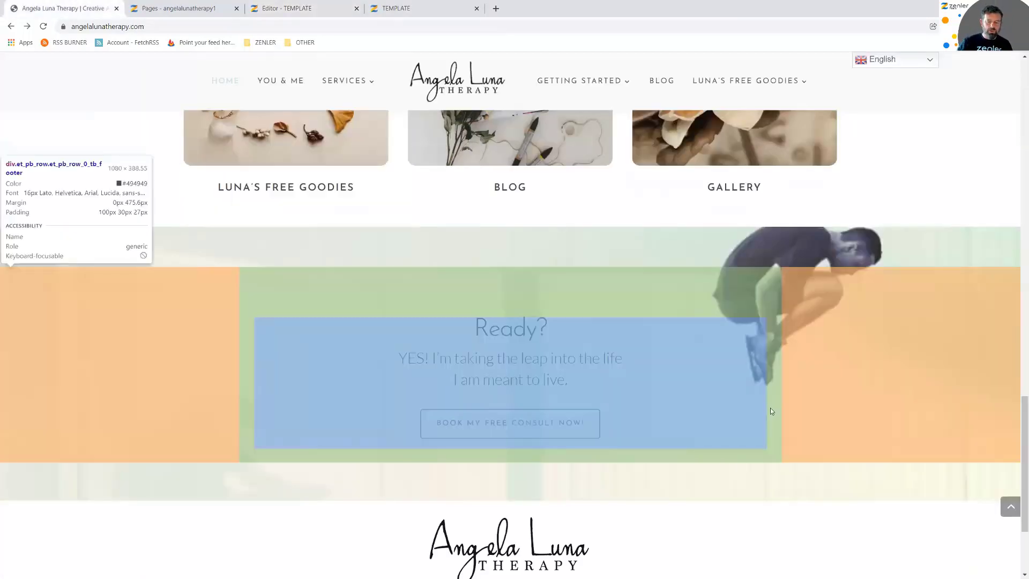
{"action": "scroll", "coordinate": [770, 409], "scroll_direction": "down", "scroll_amount": 3}
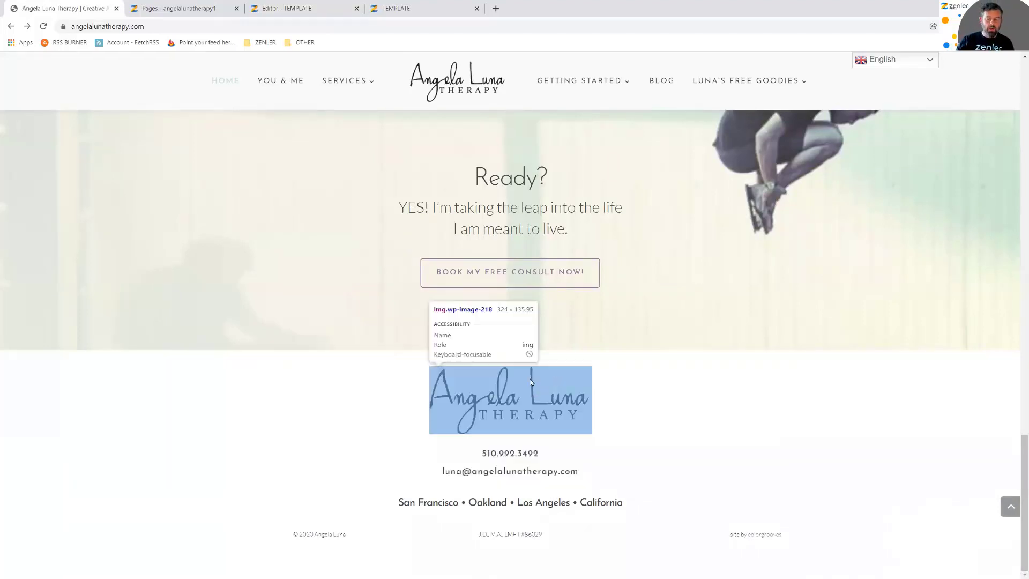
Return to the template editor and add an empty block directly below the Ready? section
{"action": "left_click", "coordinate": [320, 9]}
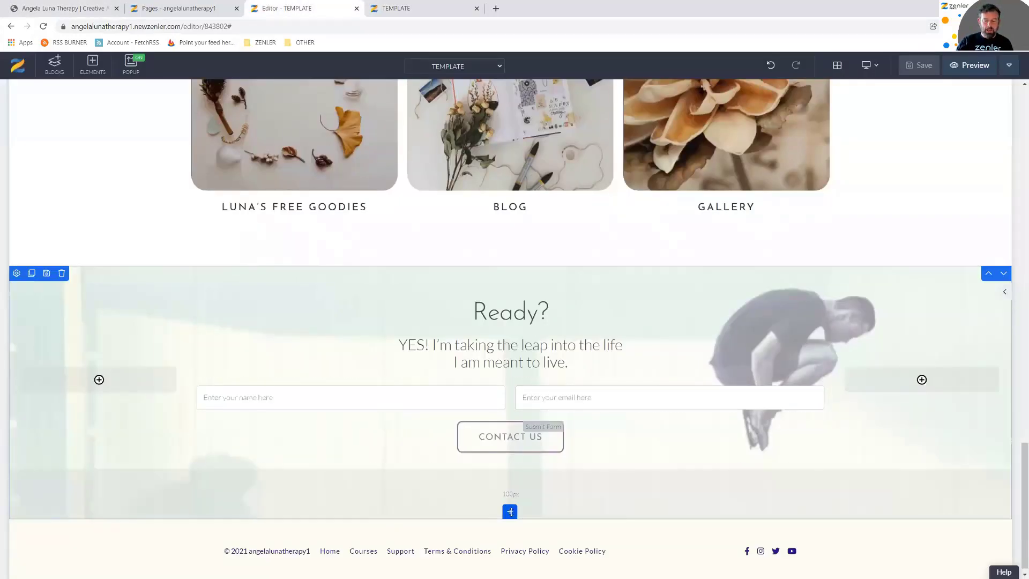
{"action": "left_click", "coordinate": [746, 498]}
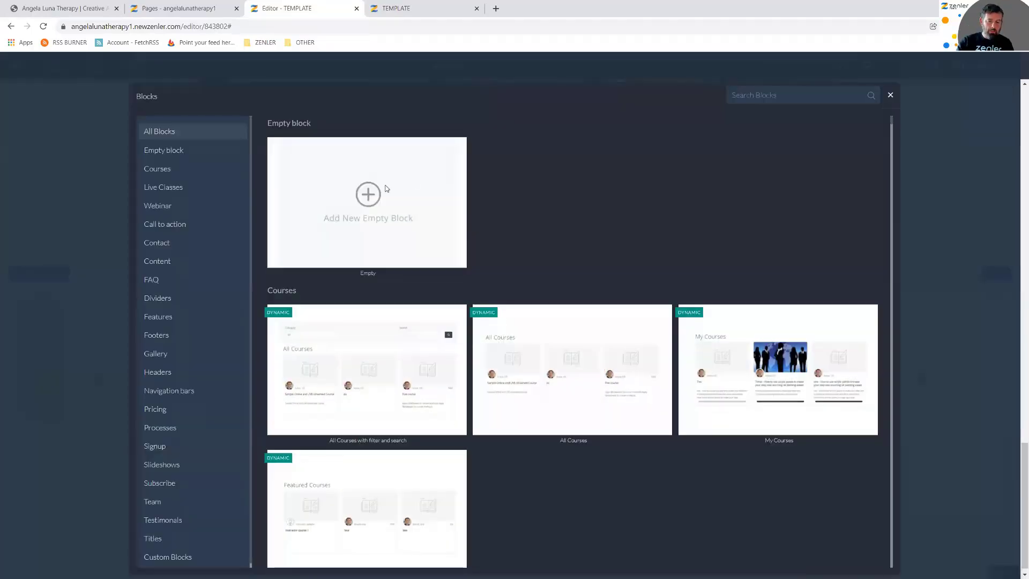
{"action": "left_click", "coordinate": [425, 198]}
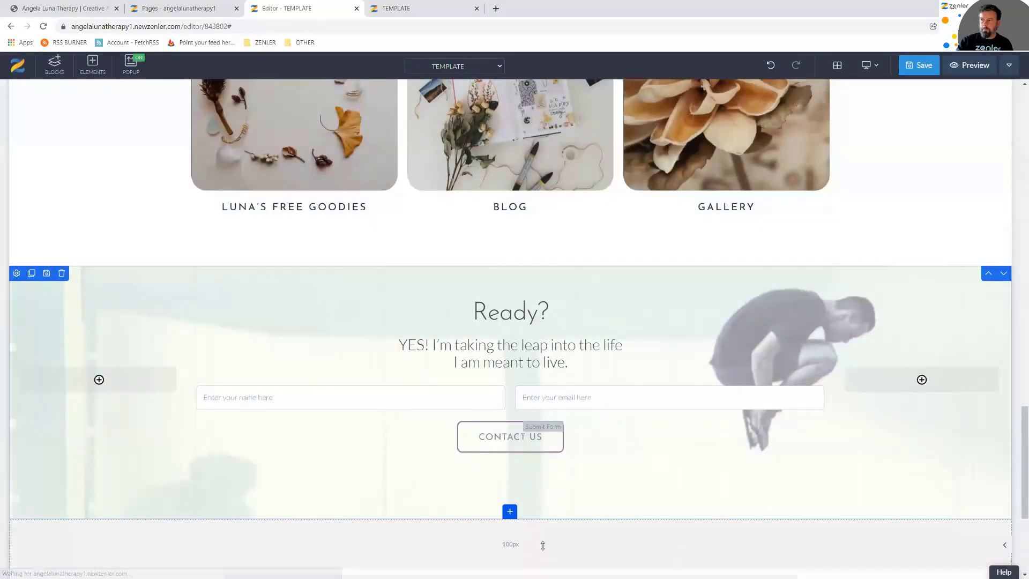
{"action": "scroll", "coordinate": [546, 528], "scroll_direction": "down", "scroll_amount": 4}
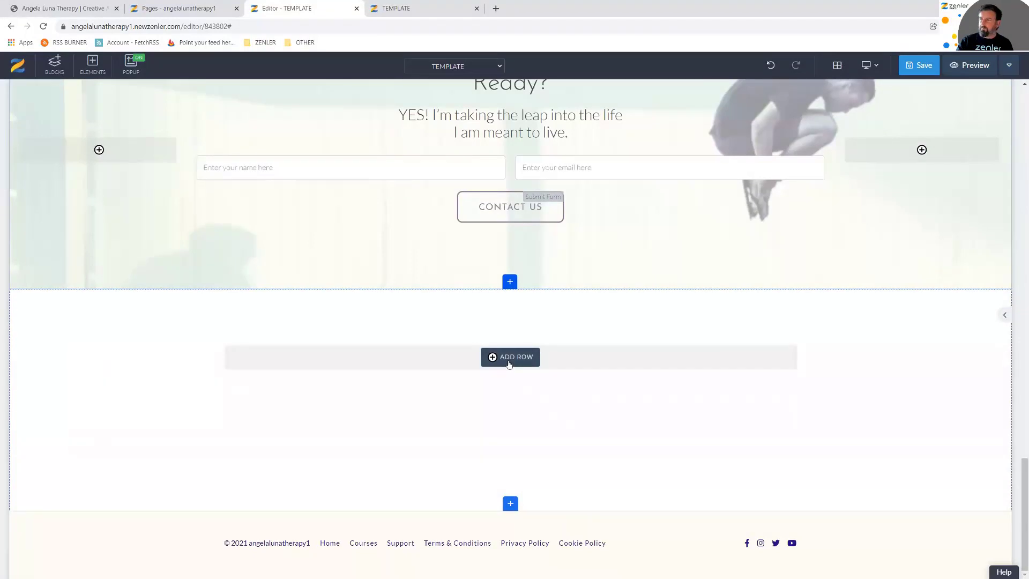
Add a two-column 25% / 75% row to the empty block and delete its narrow column
{"action": "left_click", "coordinate": [511, 362]}
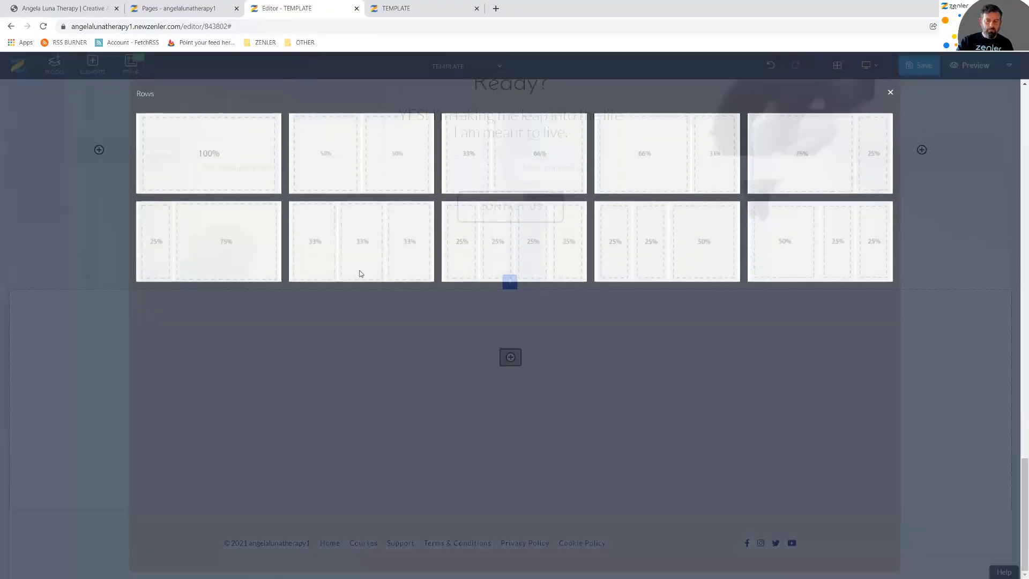
{"action": "left_click", "coordinate": [434, 206]}
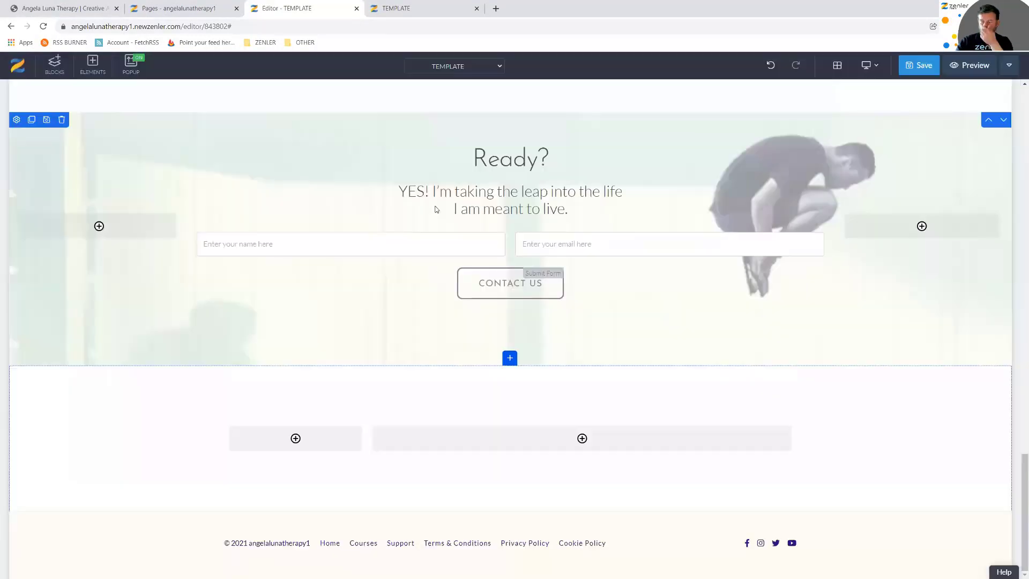
{"action": "right_click", "coordinate": [337, 440]}
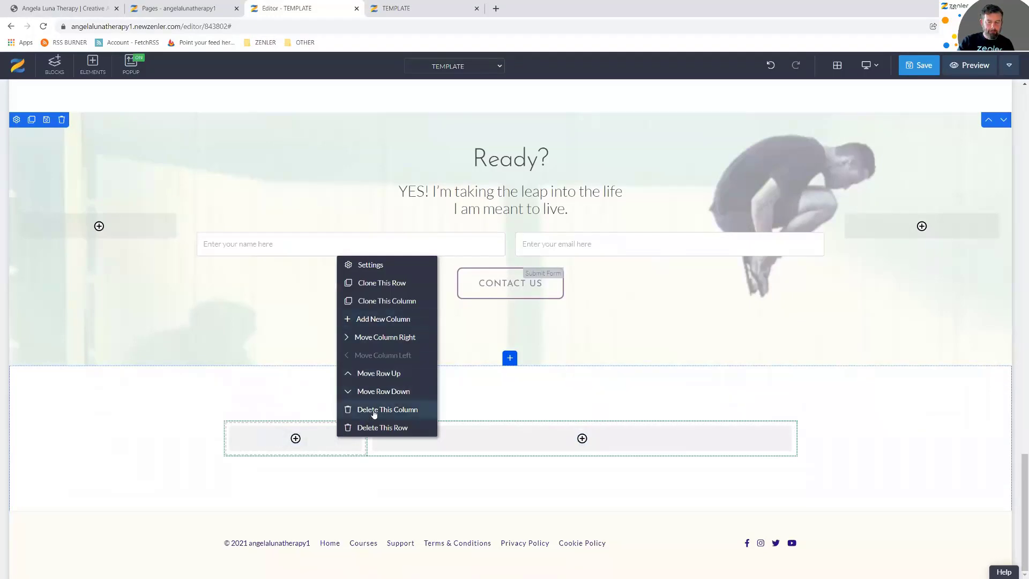
{"action": "left_click", "coordinate": [480, 408]}
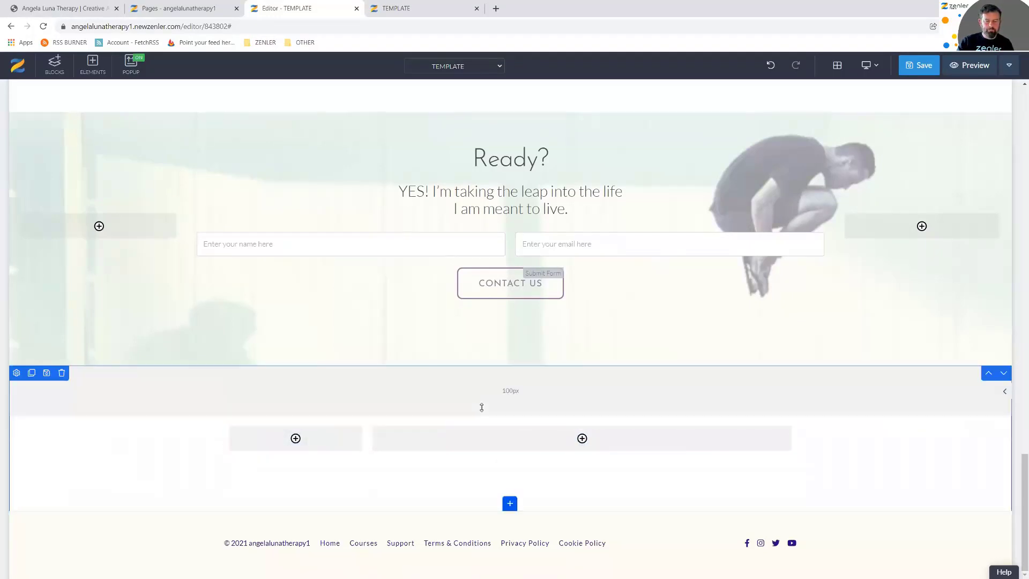
{"action": "key", "text": "Delete"}
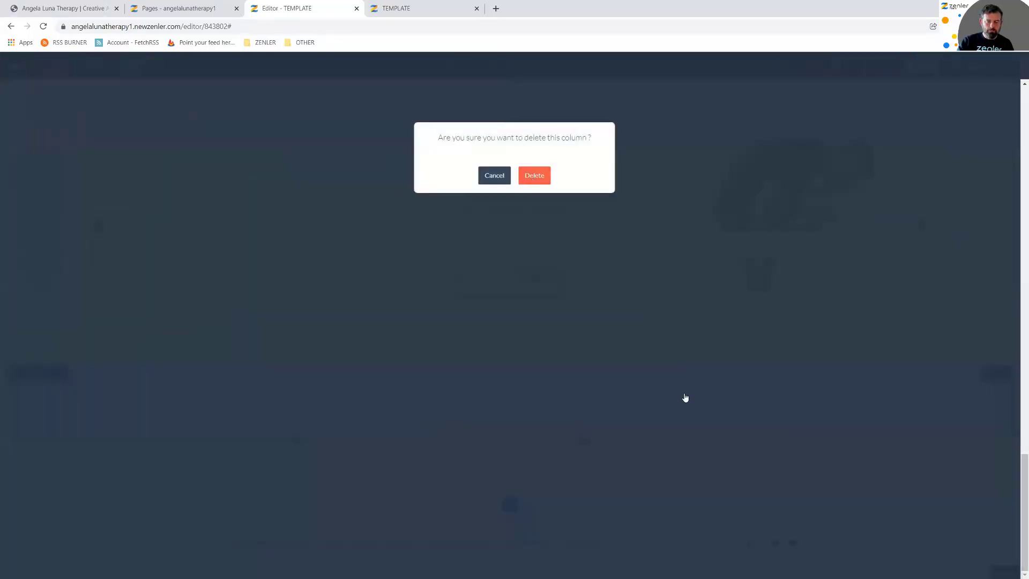
{"action": "key", "text": "Return"}
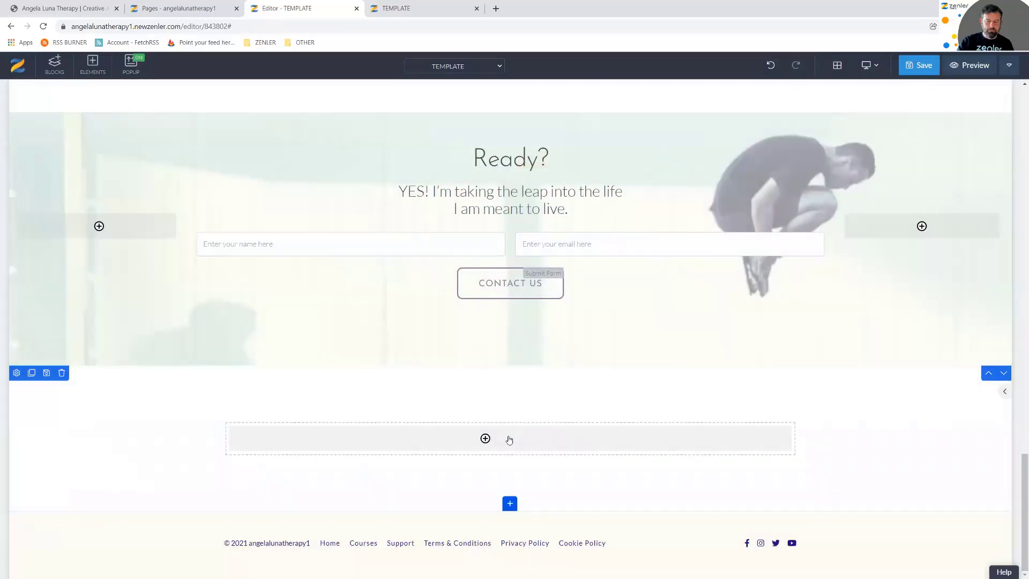
Insert the Angela Luna Therapy logo from the image library into the new row and shrink it to about half the row's width
{"action": "mouse_move", "coordinate": [511, 438]}
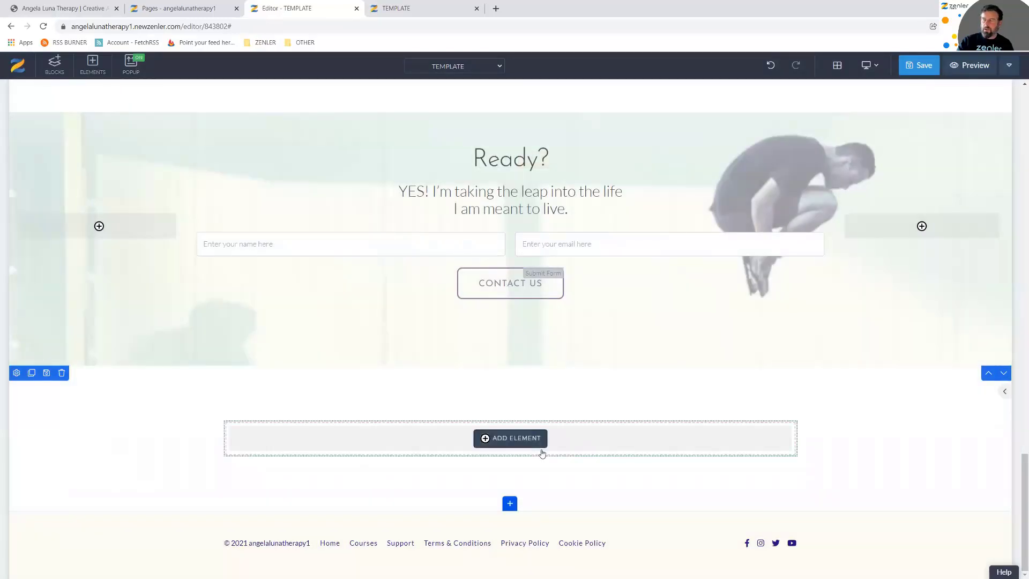
{"action": "left_click", "coordinate": [493, 438]}
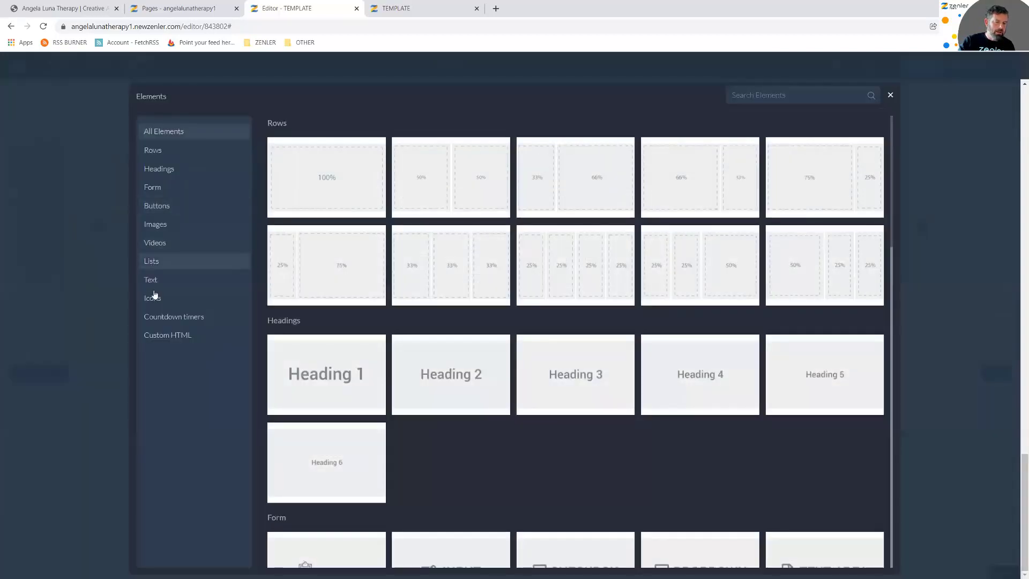
{"action": "left_click", "coordinate": [155, 224]}
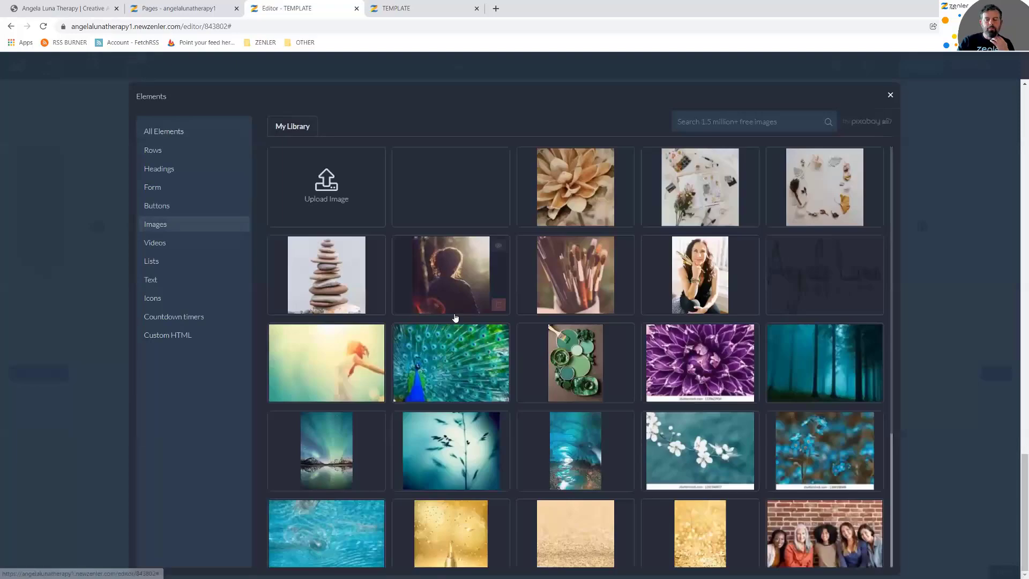
{"action": "left_click", "coordinate": [791, 283]}
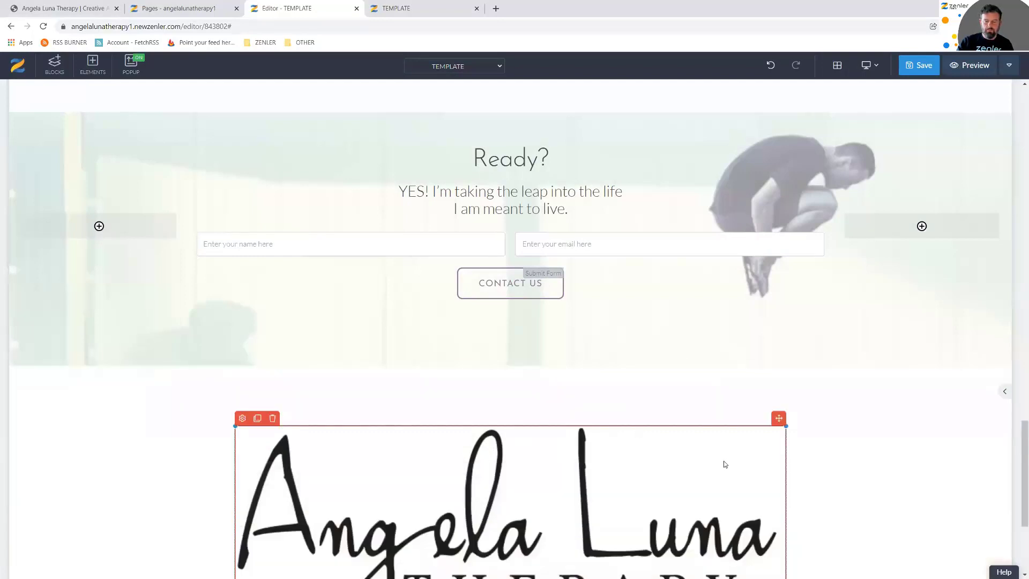
{"action": "scroll", "coordinate": [725, 464], "scroll_direction": "down", "scroll_amount": 4}
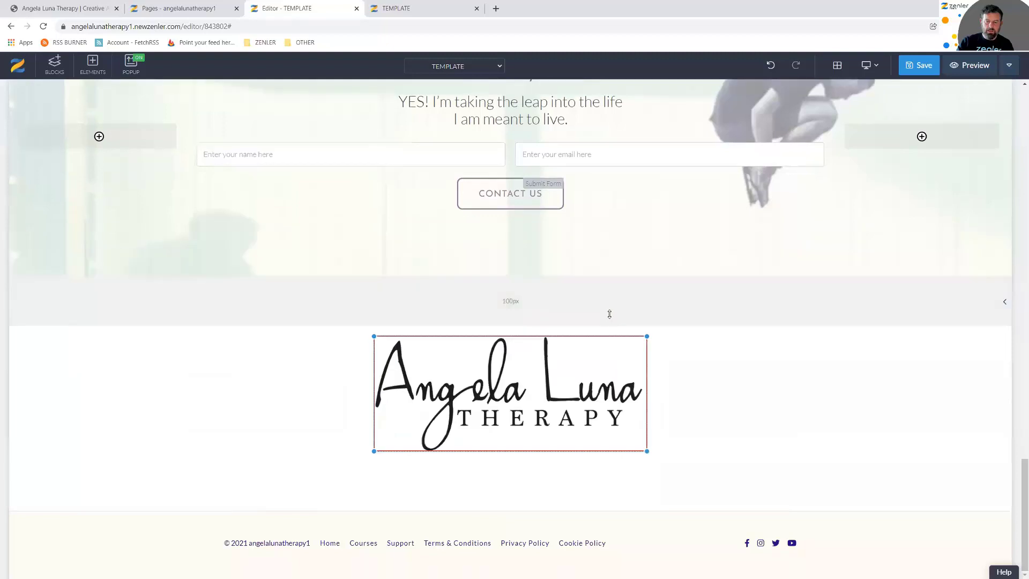
Add a regular paragraph below the logo and replace its placeholder text with the business phone number and e-mail address on separate lines
{"action": "mouse_move", "coordinate": [525, 429]}
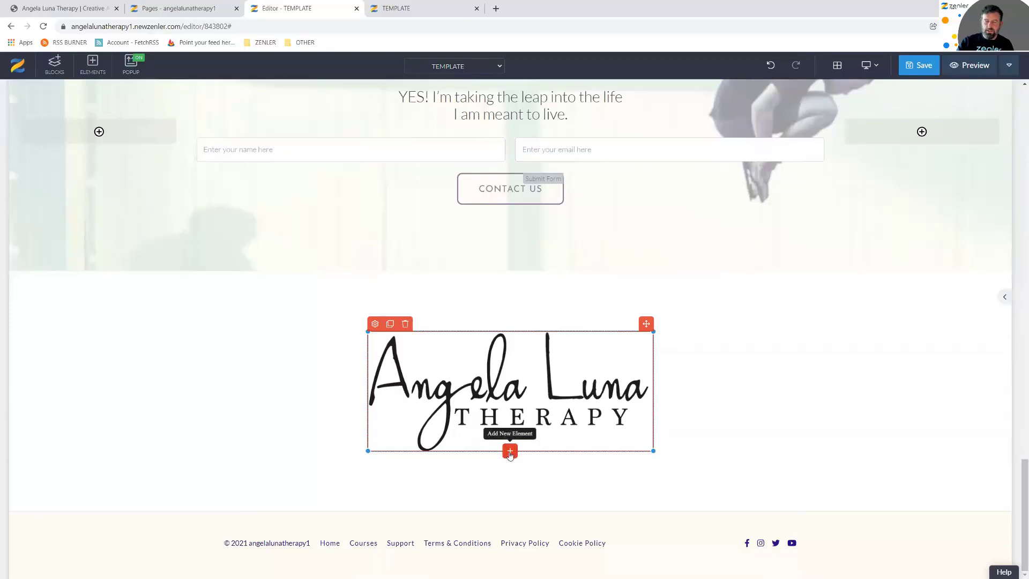
{"action": "left_click", "coordinate": [561, 376]}
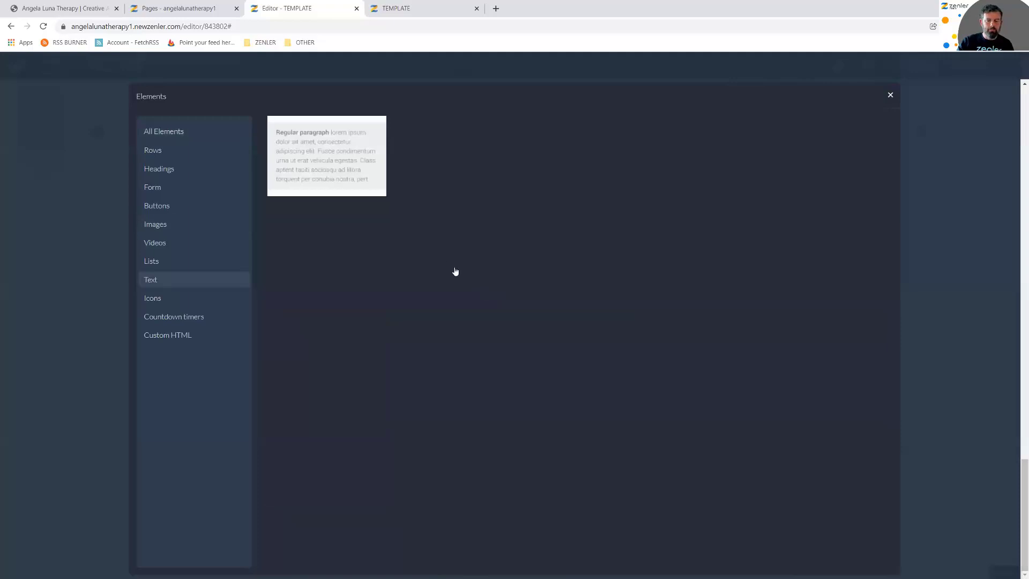
{"action": "left_click", "coordinate": [499, 323]}
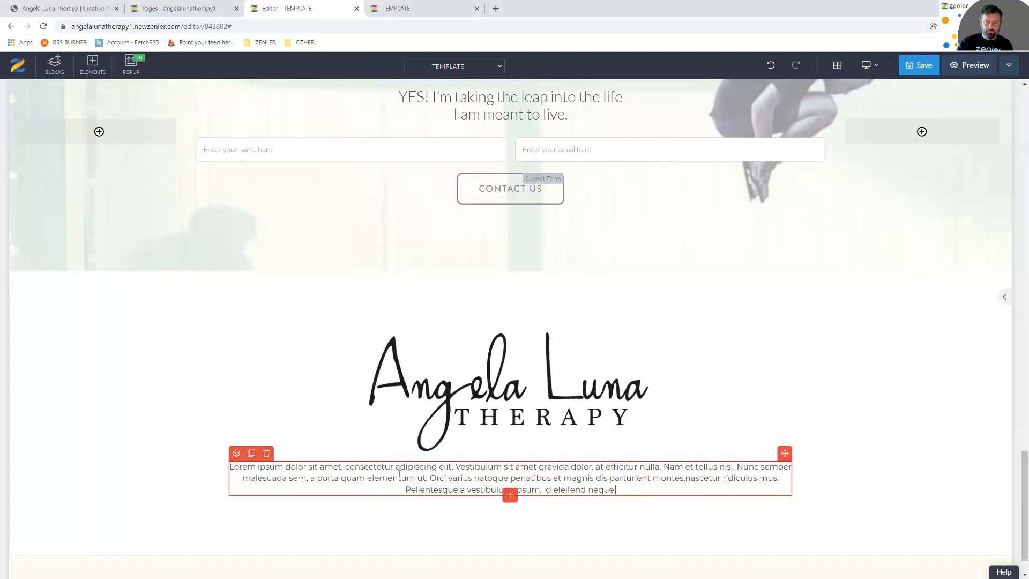
{"action": "triple_click", "coordinate": [308, 470]}
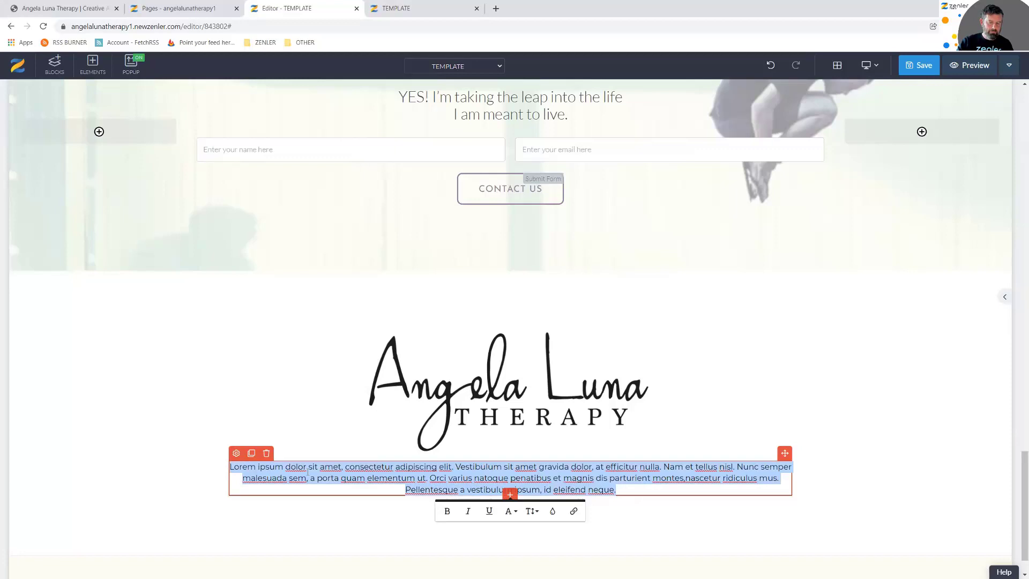
{"action": "key", "text": "ctrl+v"}
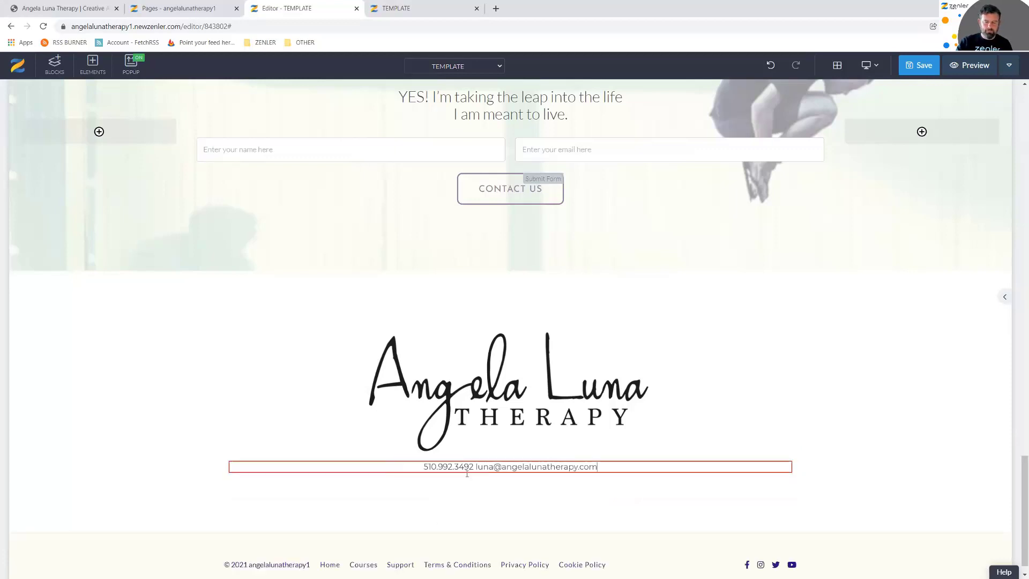
{"action": "left_click", "coordinate": [476, 466]}
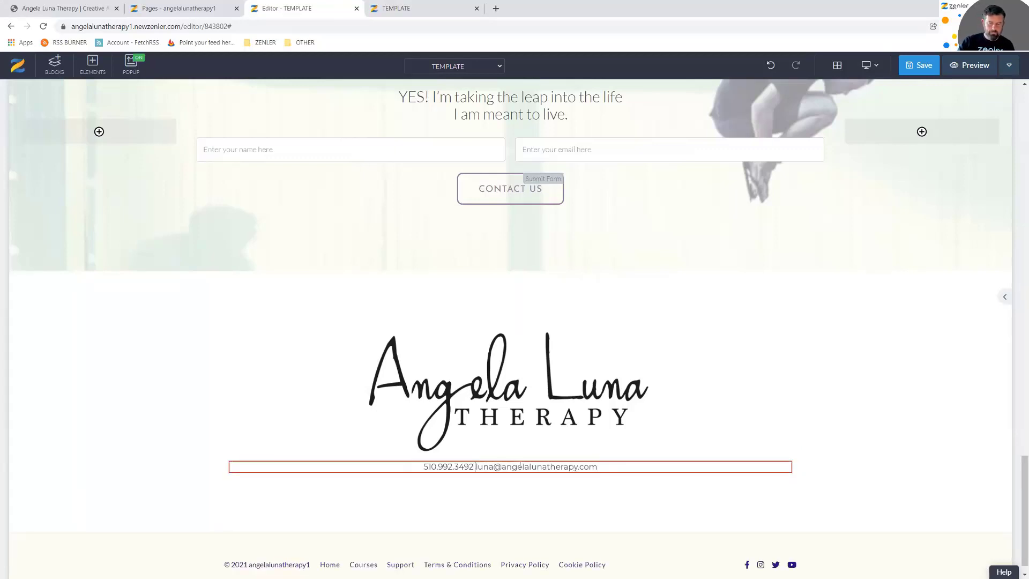
{"action": "key", "text": "Return"}
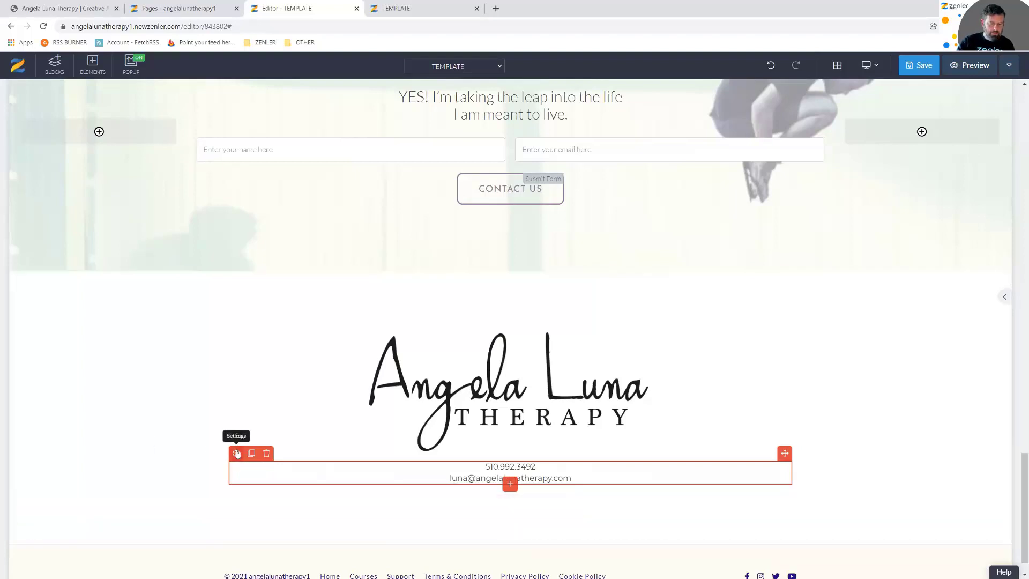
Set the contact details text to the Josefin Sans font at 18 px
{"action": "left_click", "coordinate": [795, 426]}
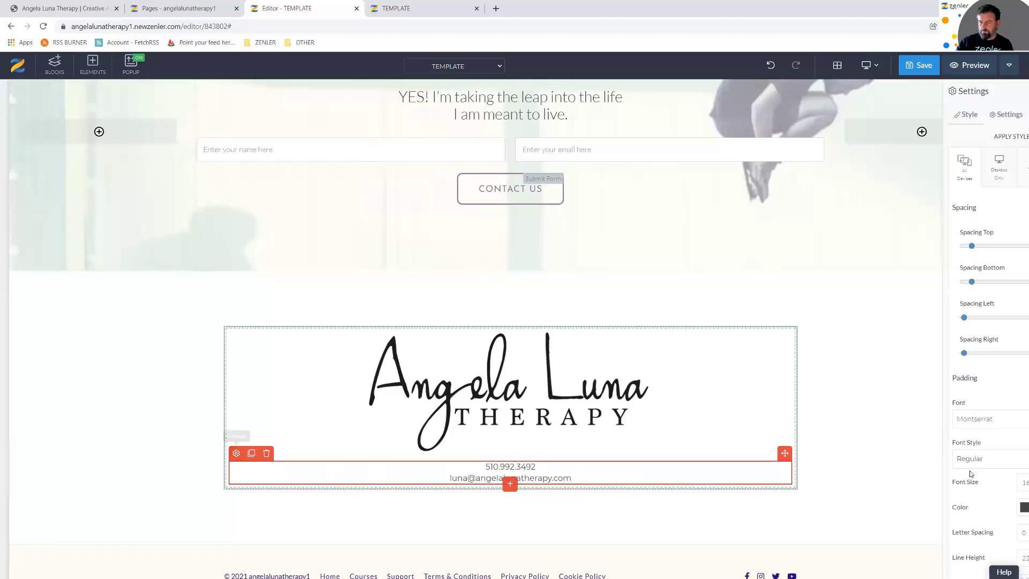
{"action": "left_click_drag", "start_coordinate": [967, 484], "coordinate": [950, 486]}
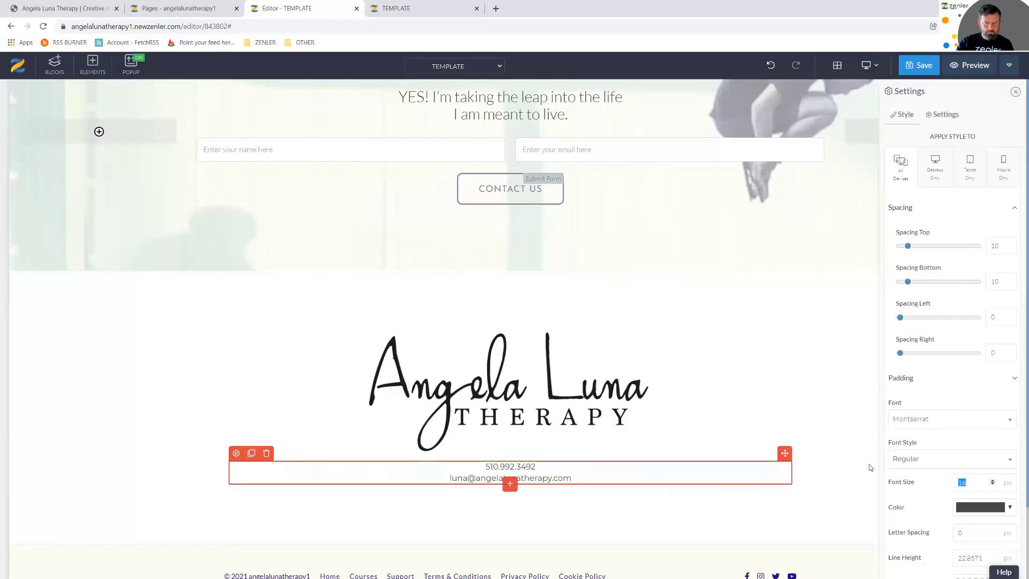
{"action": "type", "text": "18"}
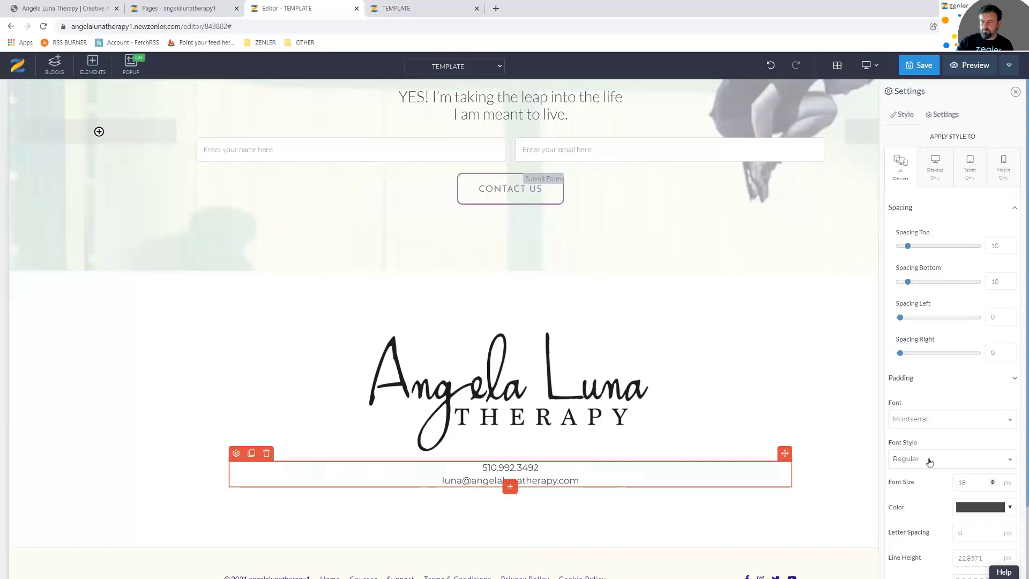
{"action": "left_click", "coordinate": [935, 425]}
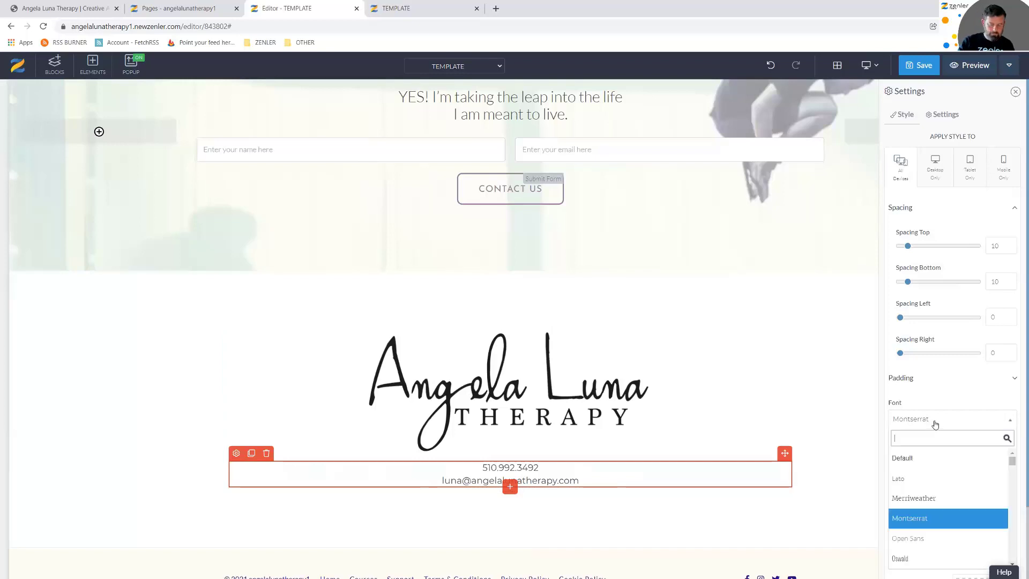
{"action": "type", "text": "jos"}
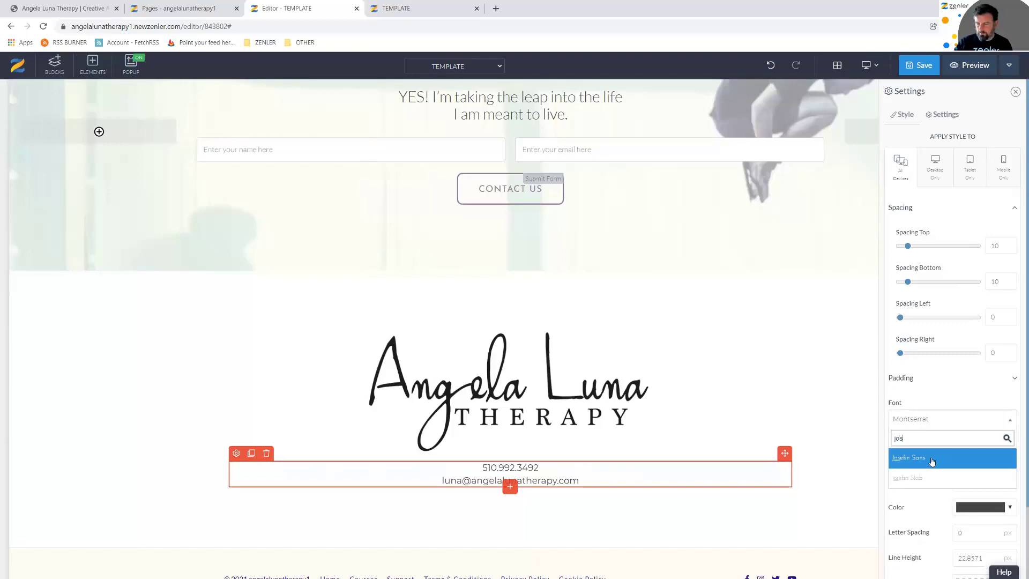
{"action": "left_click", "coordinate": [934, 462]}
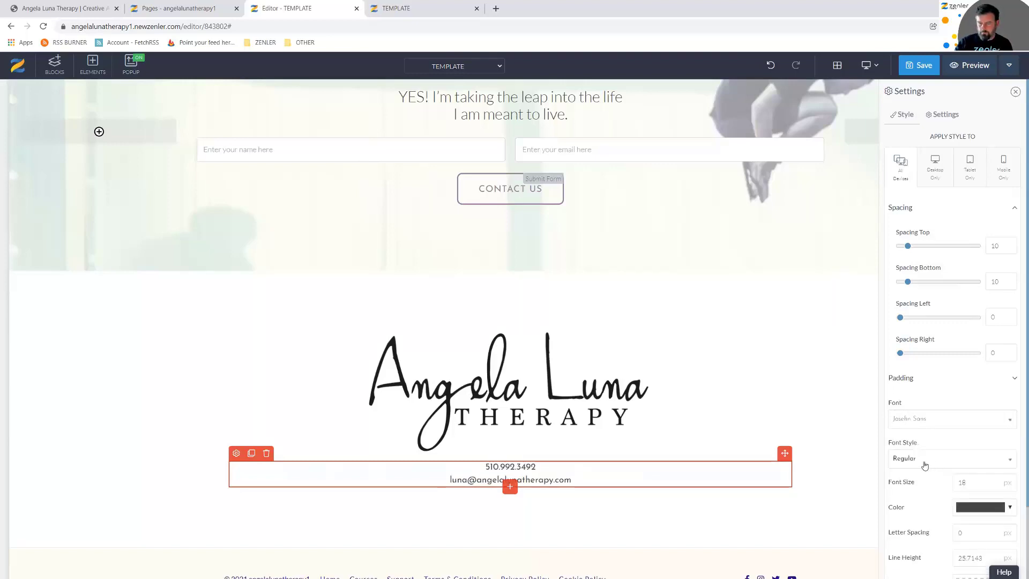
Set the contact details text's font size to 24 px and duplicate the text element
{"action": "scroll", "coordinate": [924, 464], "scroll_direction": "down", "scroll_amount": 2}
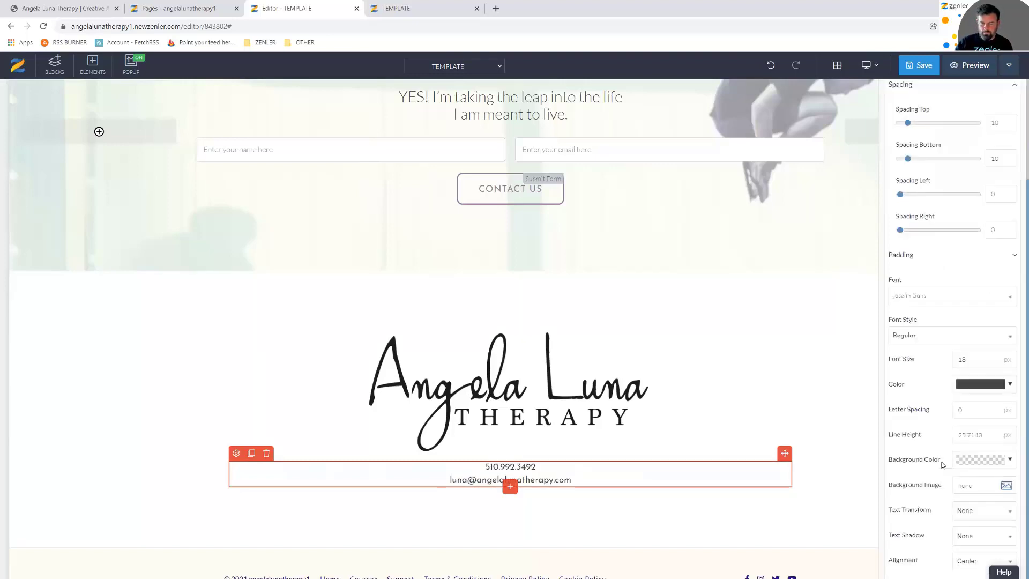
{"action": "double_click", "coordinate": [961, 360]}
{"action": "type", "text": "2"}
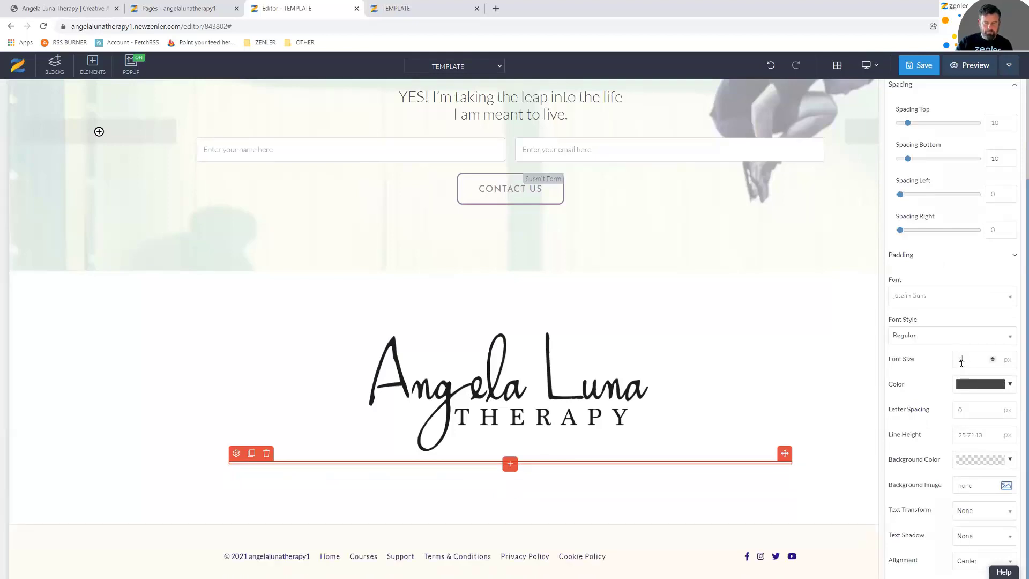
{"action": "type", "text": "0"}
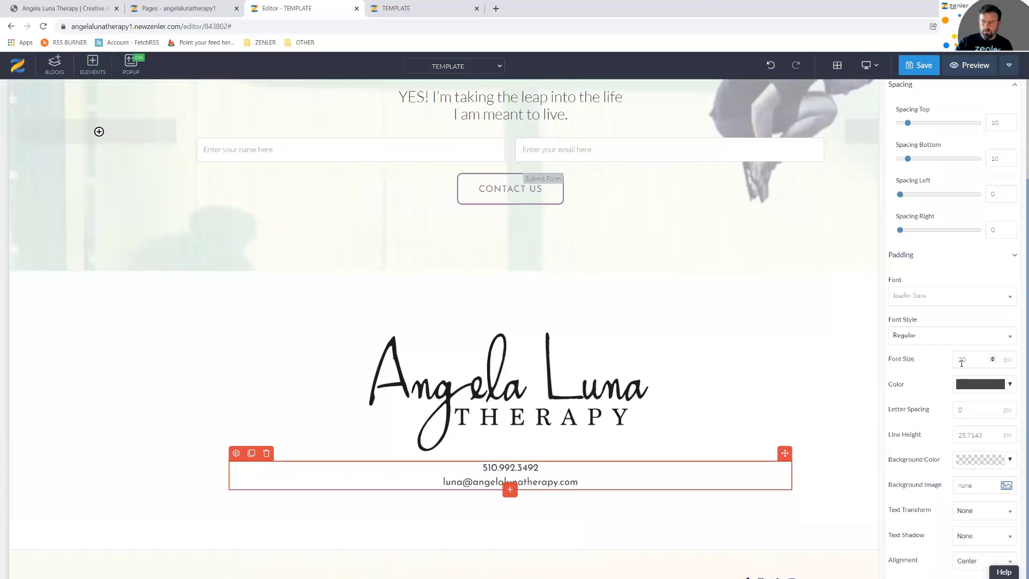
{"action": "key", "text": "BackSpace"}
{"action": "type", "text": "4"}
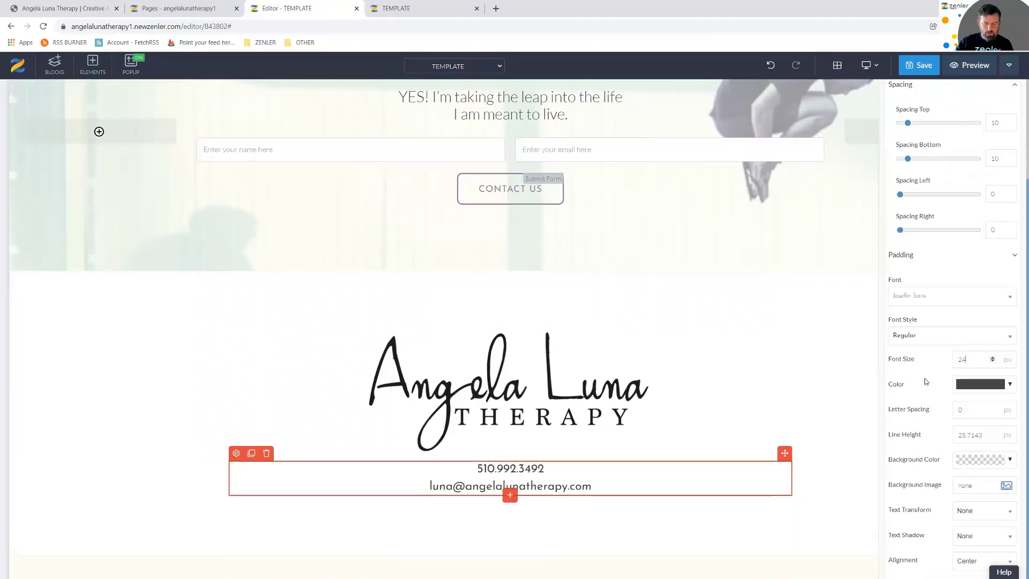
{"action": "left_click", "coordinate": [252, 454]}
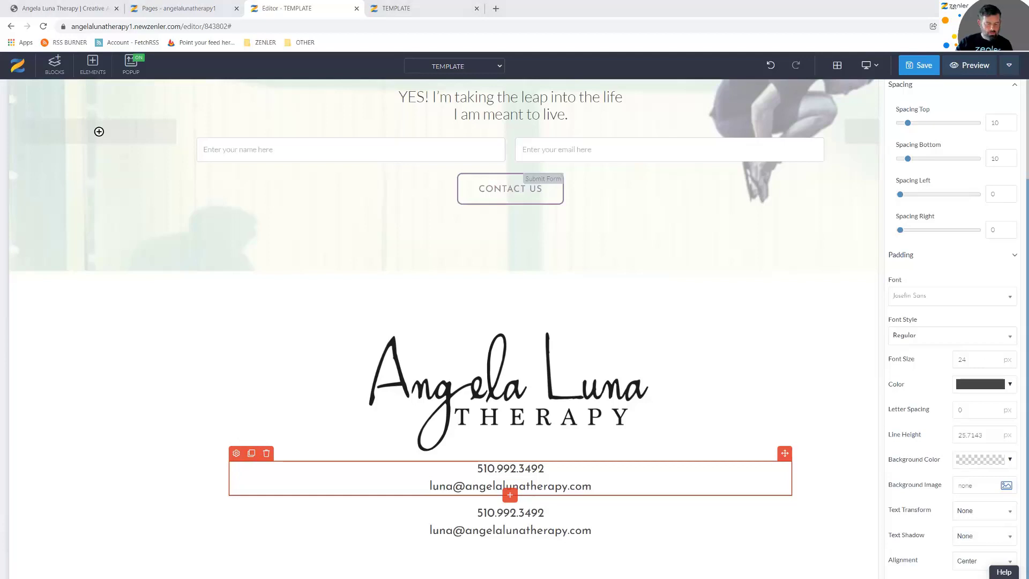
Check the original site's footer, and replace the duplicated contact text with "San Francisco • Oakland • Los Angeles • California"
{"action": "left_click", "coordinate": [56, 9]}
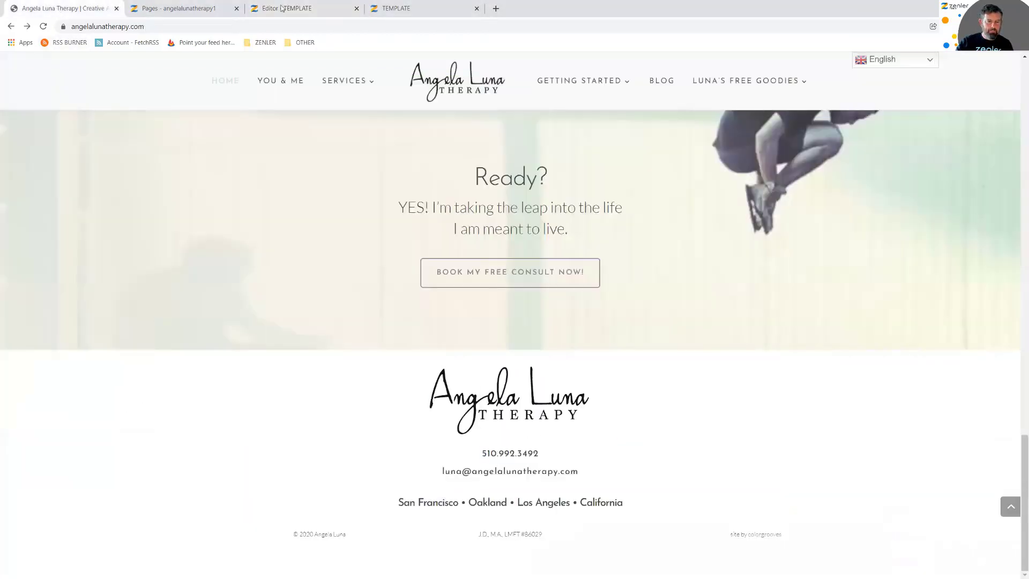
{"action": "left_click", "coordinate": [300, 9]}
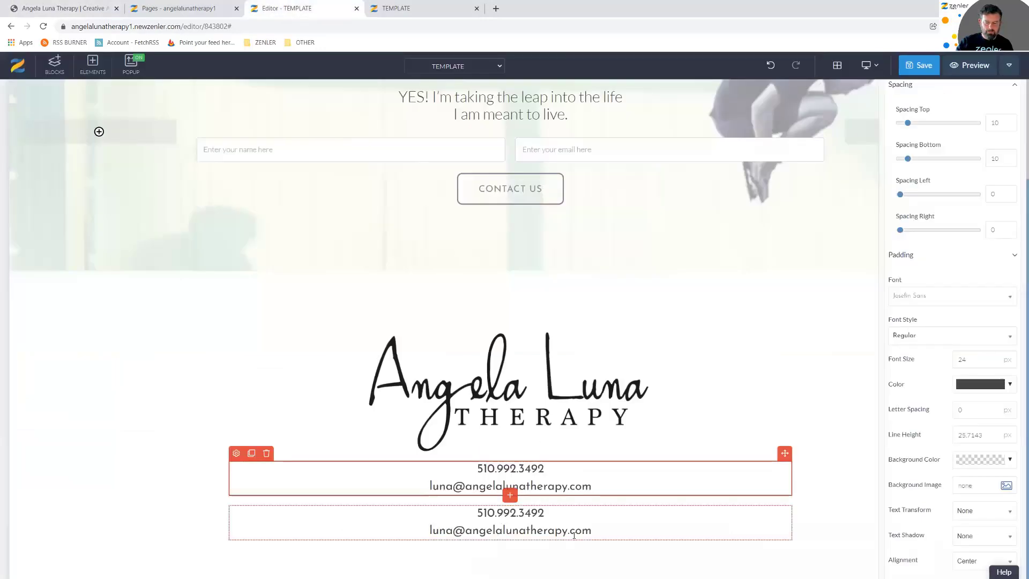
{"action": "left_click", "coordinate": [599, 533]}
{"action": "left_click", "coordinate": [469, 512], "text": "shift"}
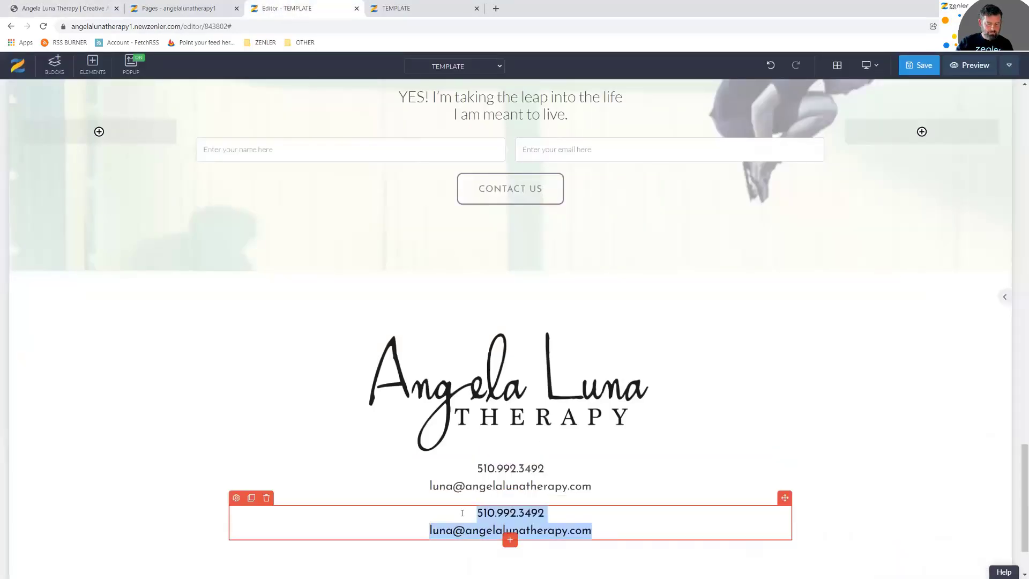
{"action": "type", "text": "San Francisco • Oakland • Los Angeles • California"}
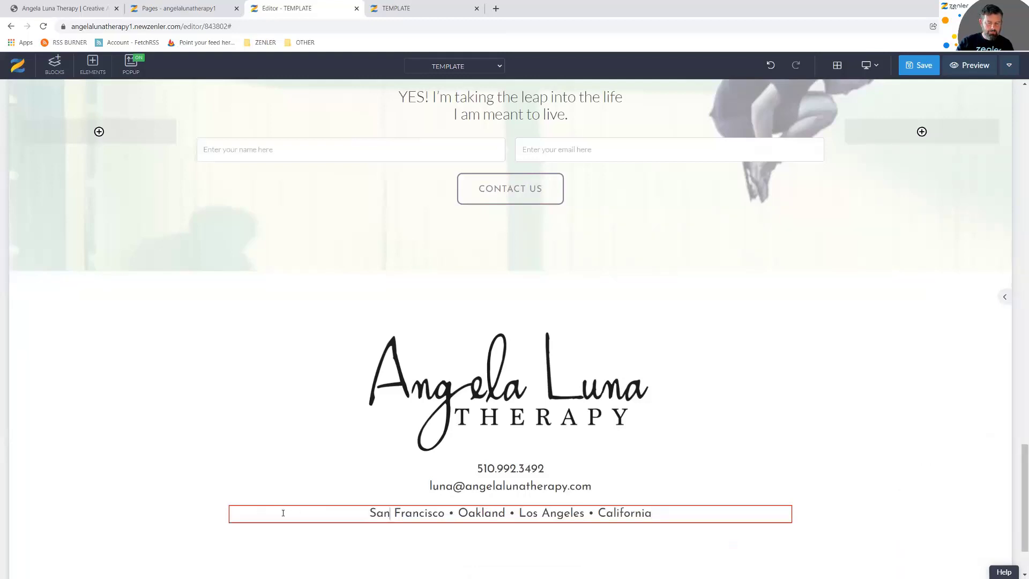
Set the font style of the footer's city line to Bold and save the page
{"action": "mouse_move", "coordinate": [551, 507]}
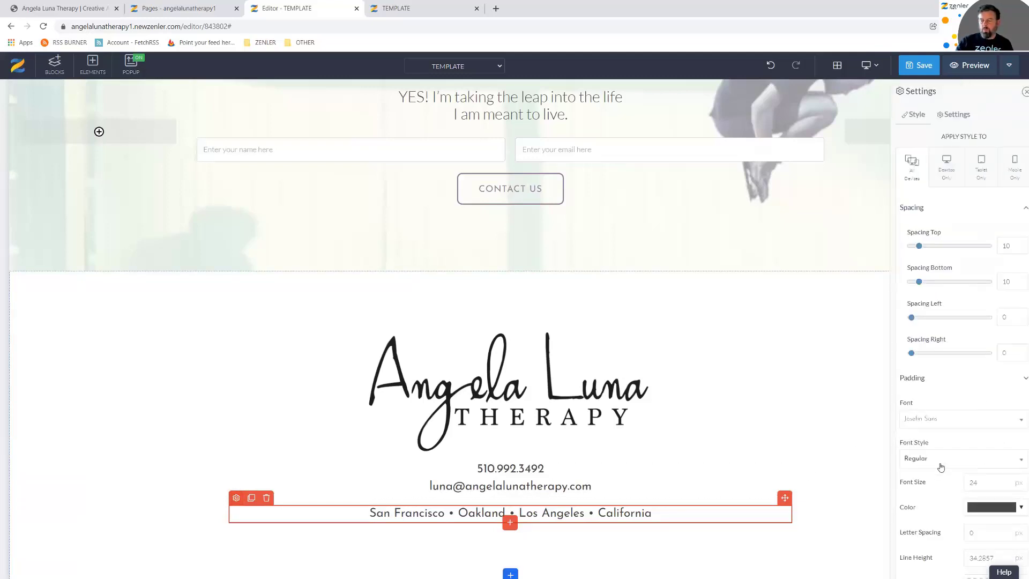
{"action": "left_click", "coordinate": [940, 464]}
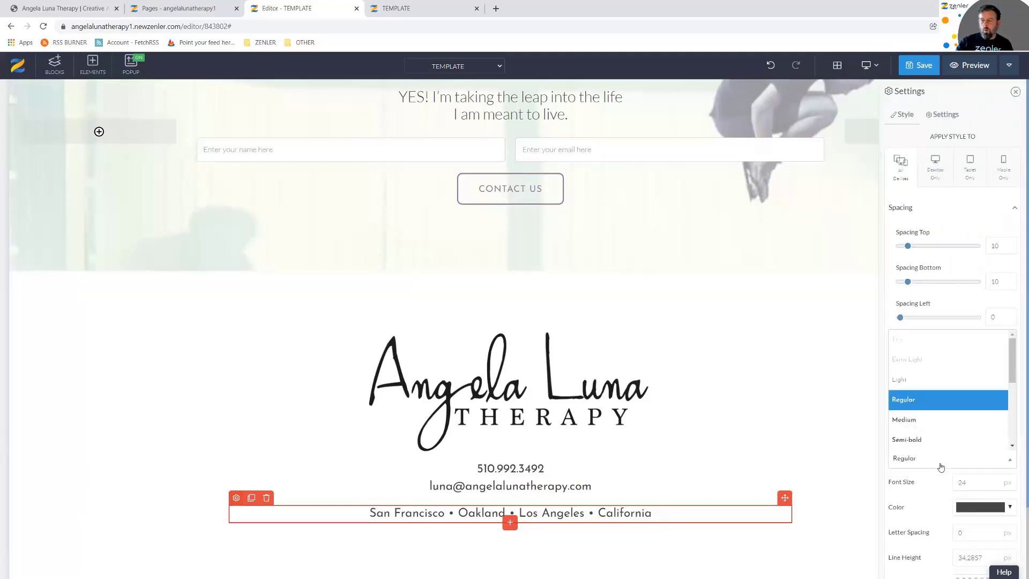
{"action": "left_click", "coordinate": [906, 440]}
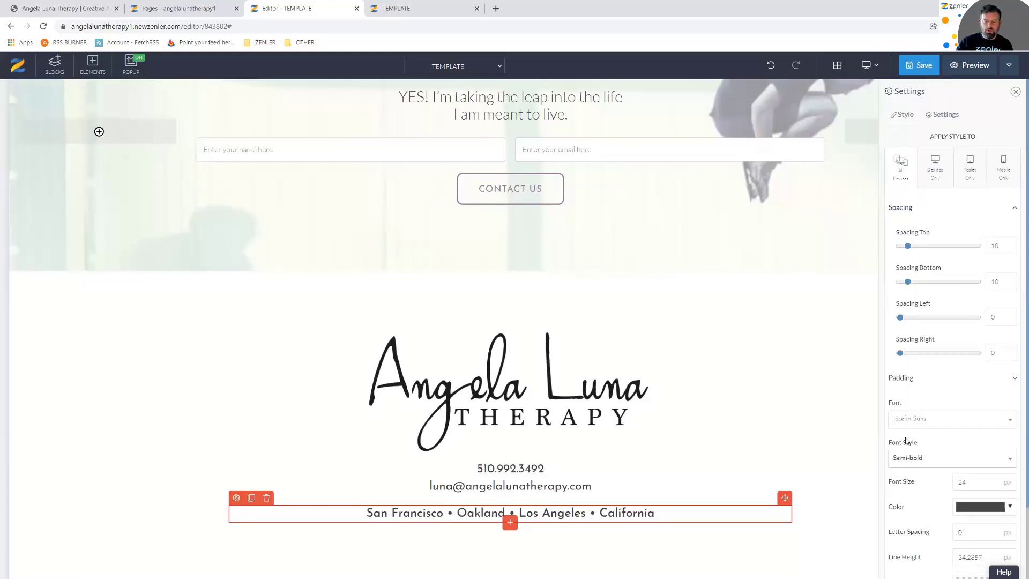
{"action": "left_click", "coordinate": [921, 461]}
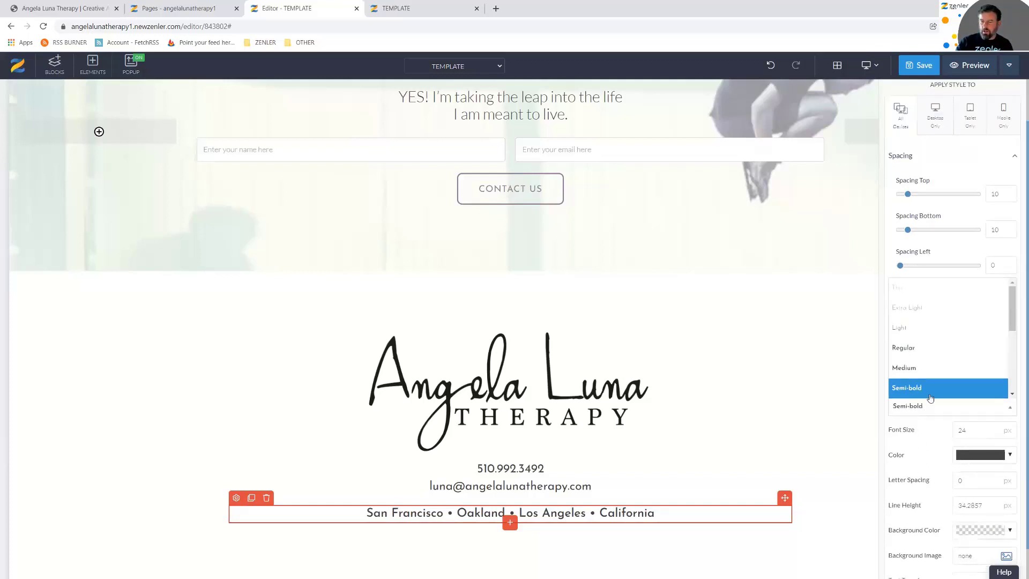
{"action": "scroll", "coordinate": [1018, 322], "scroll_direction": "down", "scroll_amount": 3}
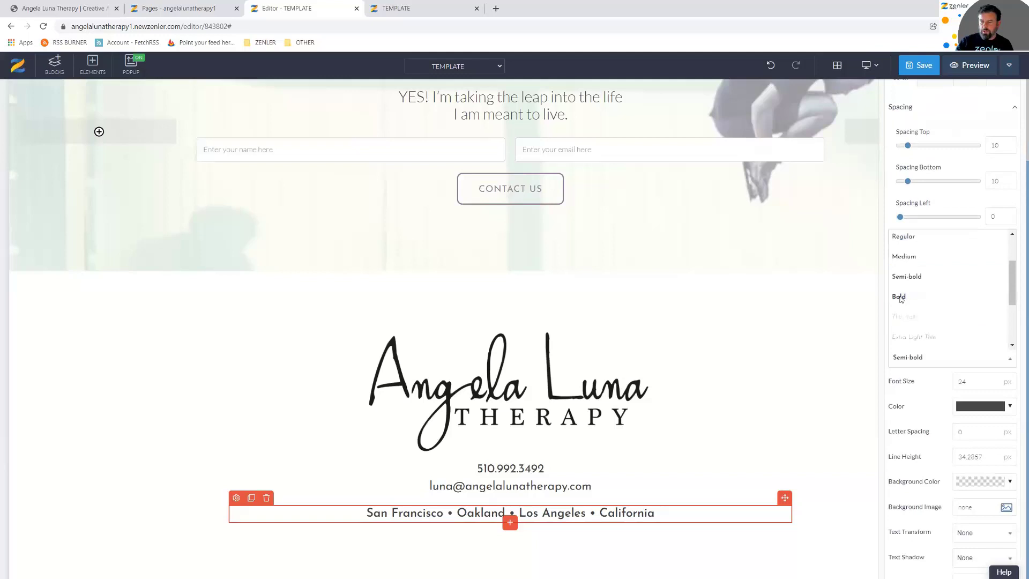
{"action": "left_click", "coordinate": [940, 303]}
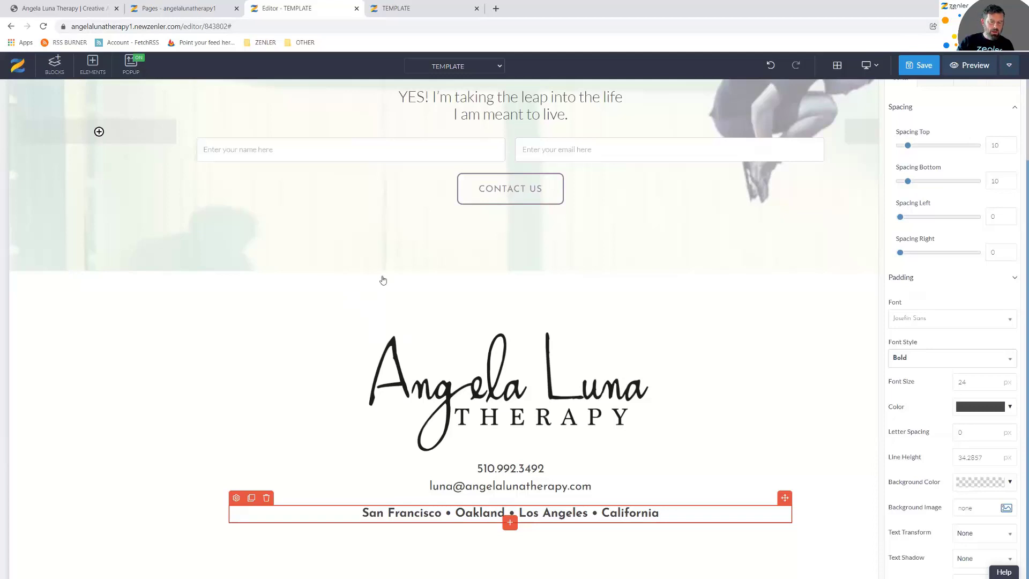
{"action": "key", "text": "ctrl+s"}
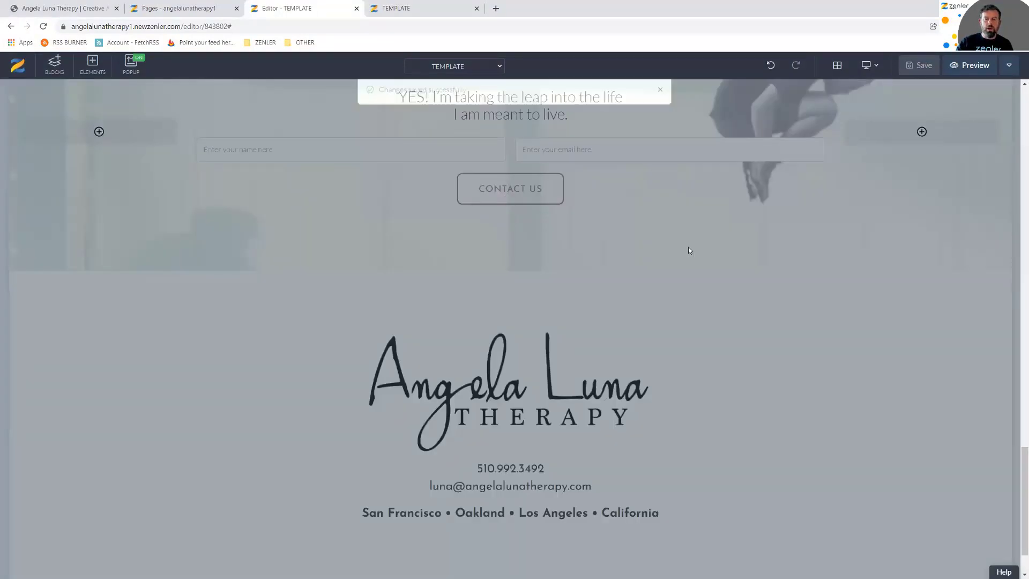
Set the "Glad You're Here!" heading to the Light font style and colour it with the muted purple swatch
{"action": "scroll", "coordinate": [578, 215], "scroll_direction": "up", "scroll_amount": 4}
{"action": "scroll", "coordinate": [578, 215], "scroll_direction": "up", "scroll_amount": 12}
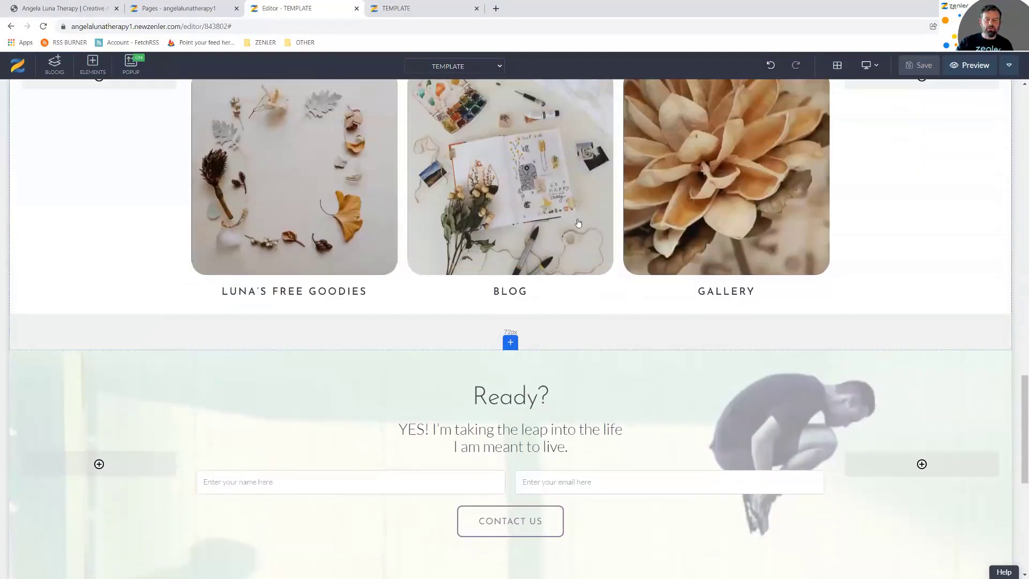
{"action": "scroll", "coordinate": [578, 224], "scroll_direction": "up", "scroll_amount": 8}
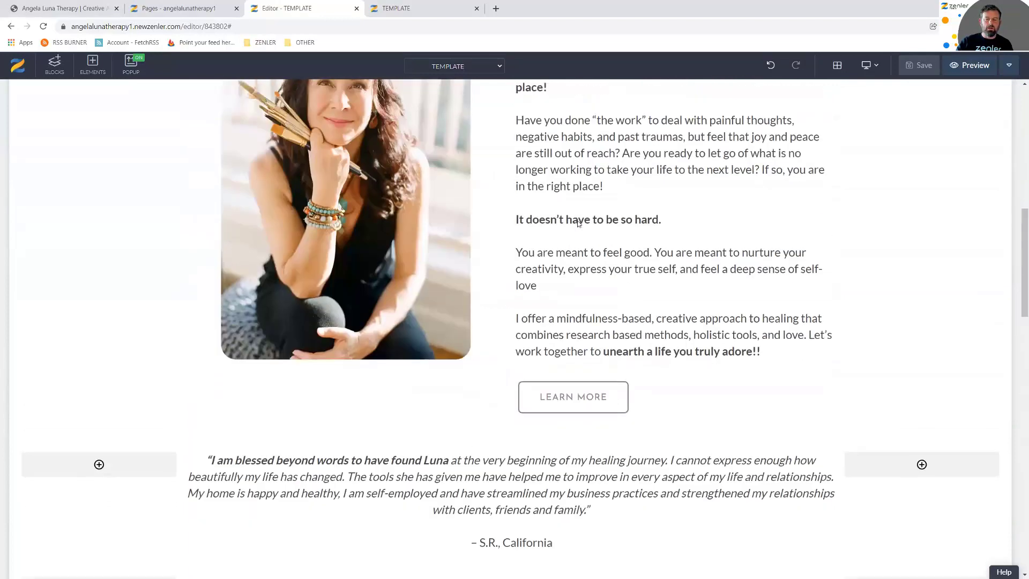
{"action": "scroll", "coordinate": [579, 224], "scroll_direction": "up", "scroll_amount": 3}
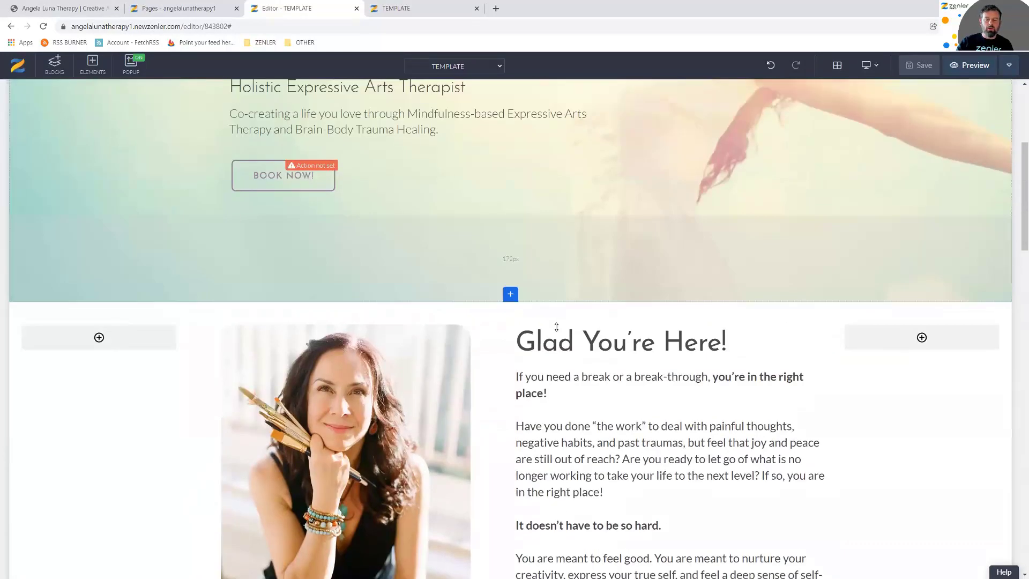
{"action": "left_click", "coordinate": [550, 348]}
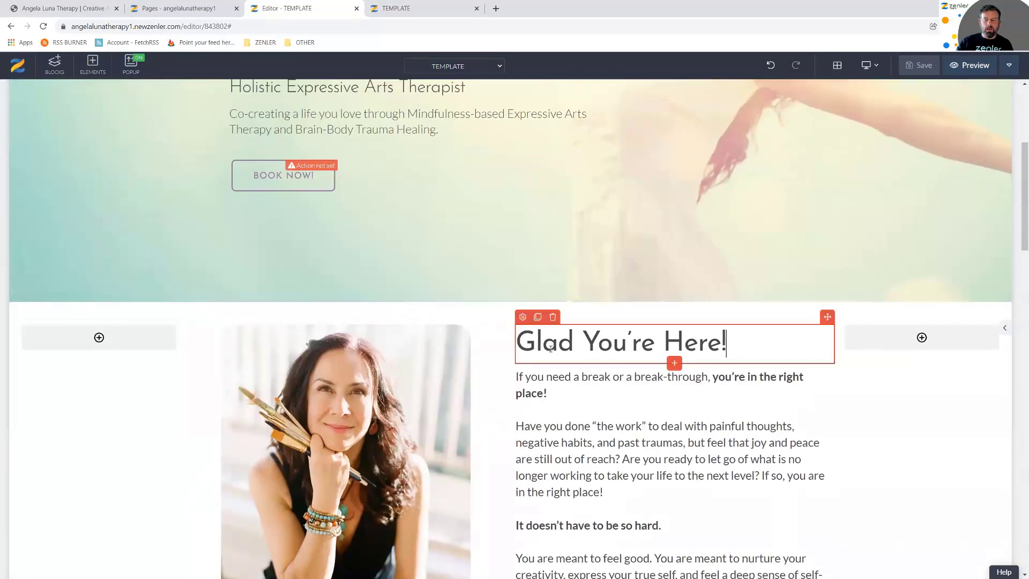
{"action": "left_click", "coordinate": [522, 319]}
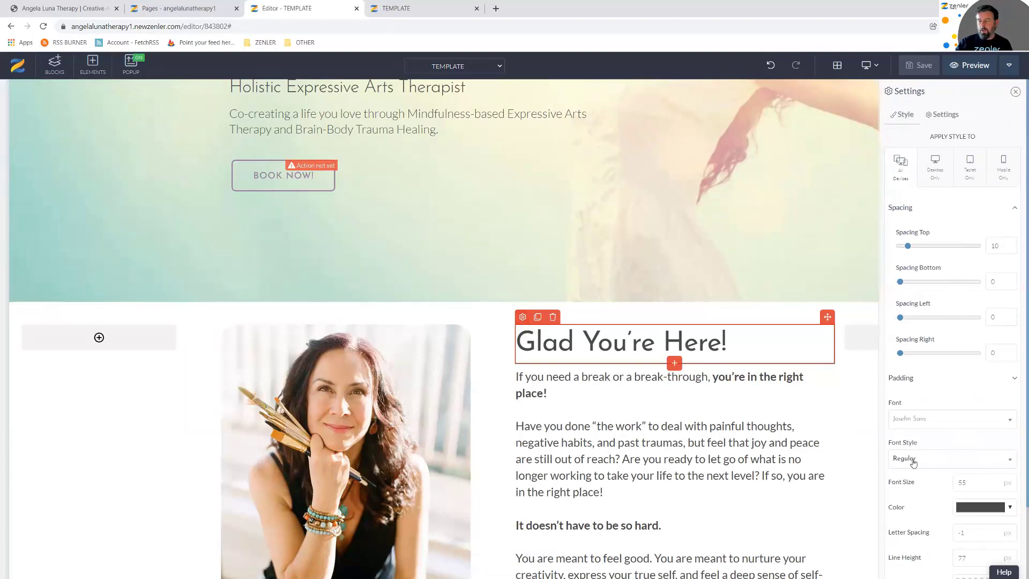
{"action": "left_click", "coordinate": [914, 461]}
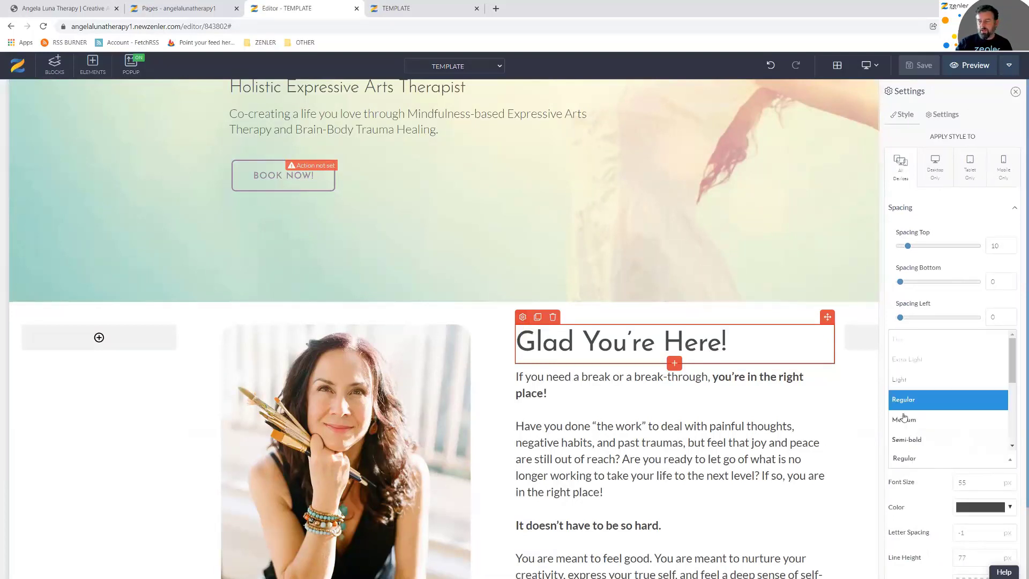
{"action": "left_click", "coordinate": [897, 381]}
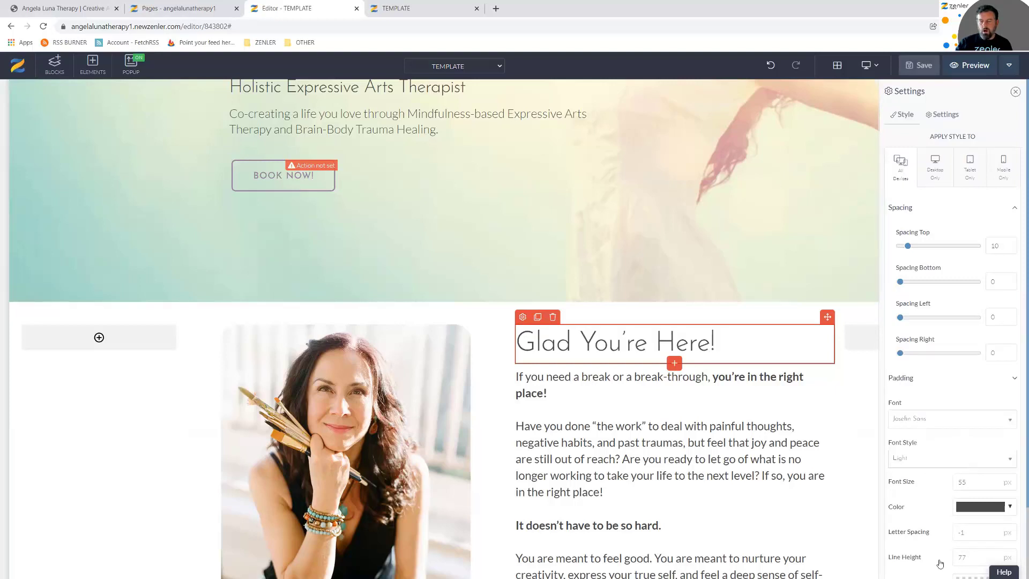
{"action": "left_click", "coordinate": [1009, 509]}
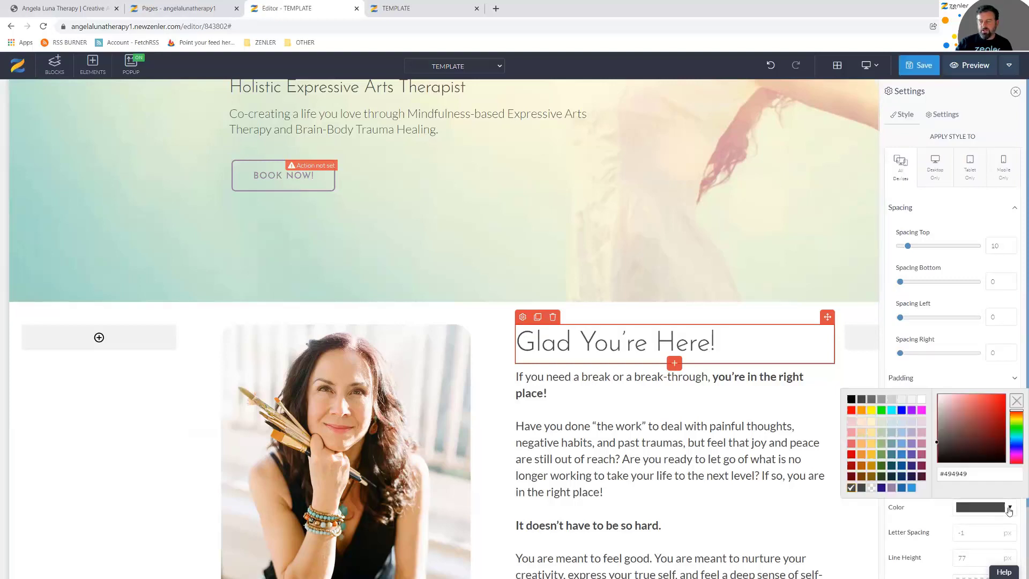
{"action": "left_click", "coordinate": [891, 489]}
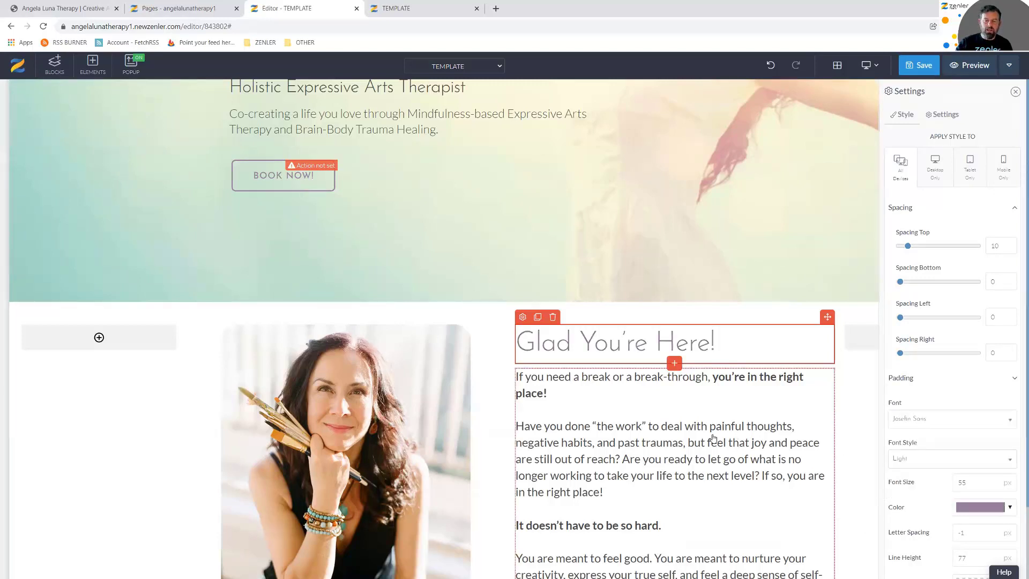
Set the "Glad You're Here!" heading's font size to 45 px
{"action": "scroll", "coordinate": [713, 437], "scroll_direction": "up", "scroll_amount": 1}
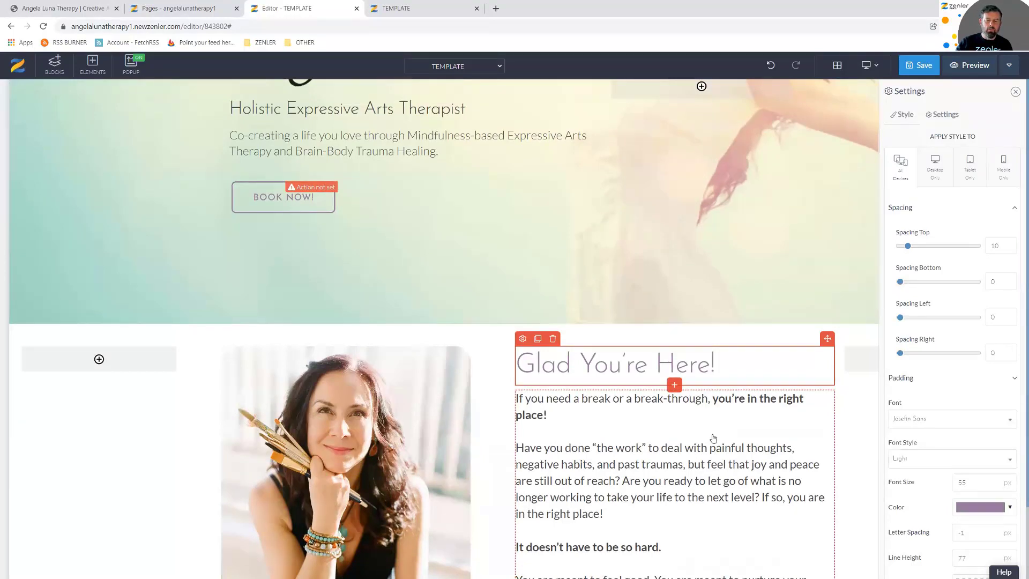
{"action": "scroll", "coordinate": [713, 438], "scroll_direction": "up", "scroll_amount": 4}
{"action": "scroll", "coordinate": [713, 438], "scroll_direction": "down", "scroll_amount": 8}
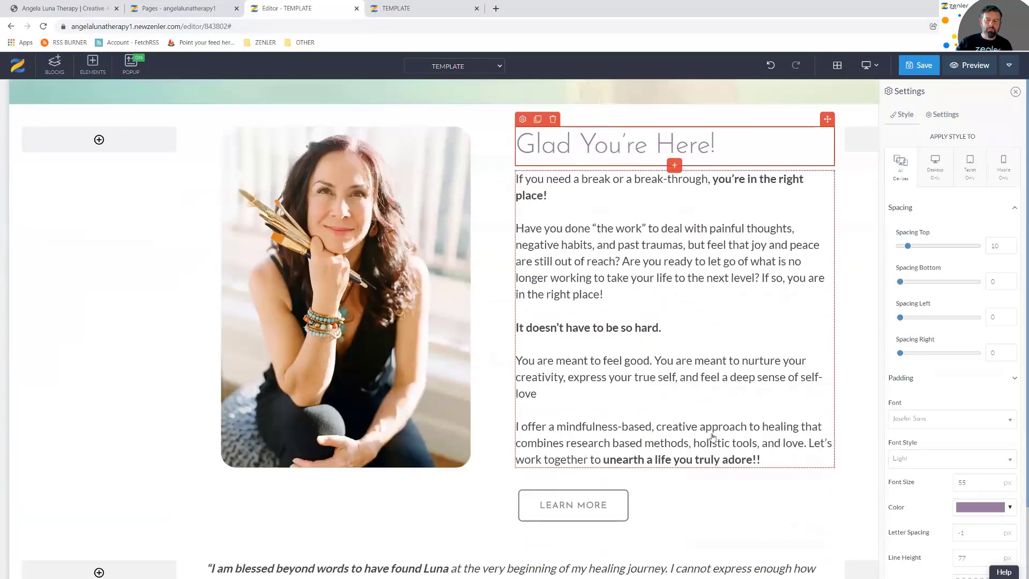
{"action": "scroll", "coordinate": [713, 437], "scroll_direction": "up", "scroll_amount": 4}
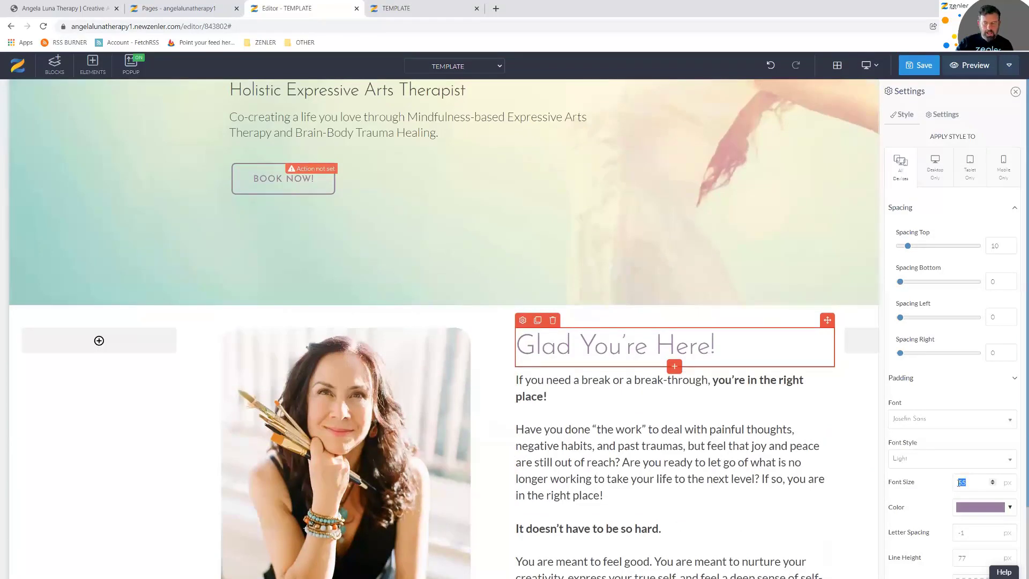
{"action": "type", "text": "45"}
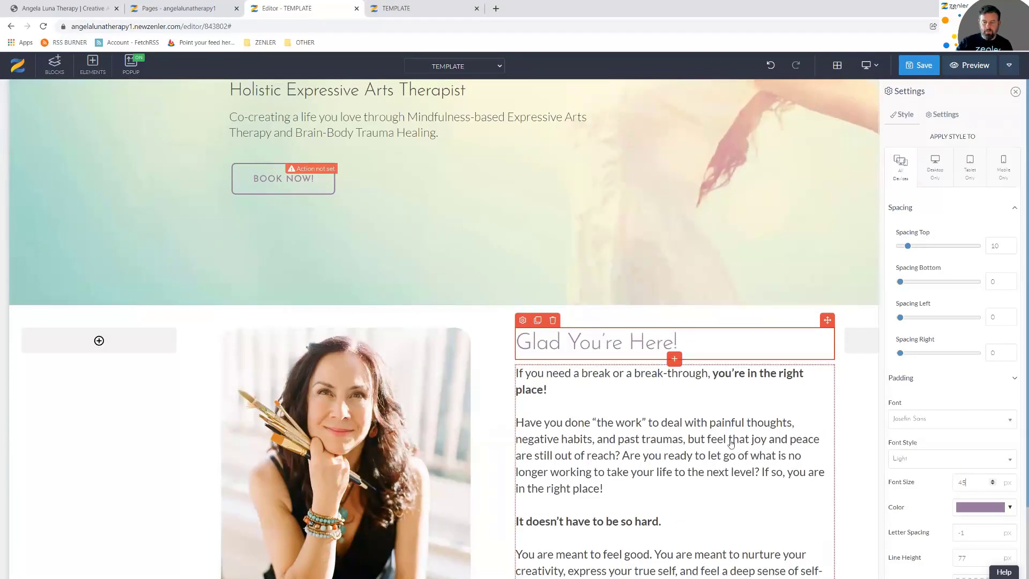
Set the font size of the hero heading "Holistic Expressive Arts Therapist" to 45 px
{"action": "scroll", "coordinate": [590, 401], "scroll_direction": "up", "scroll_amount": 5}
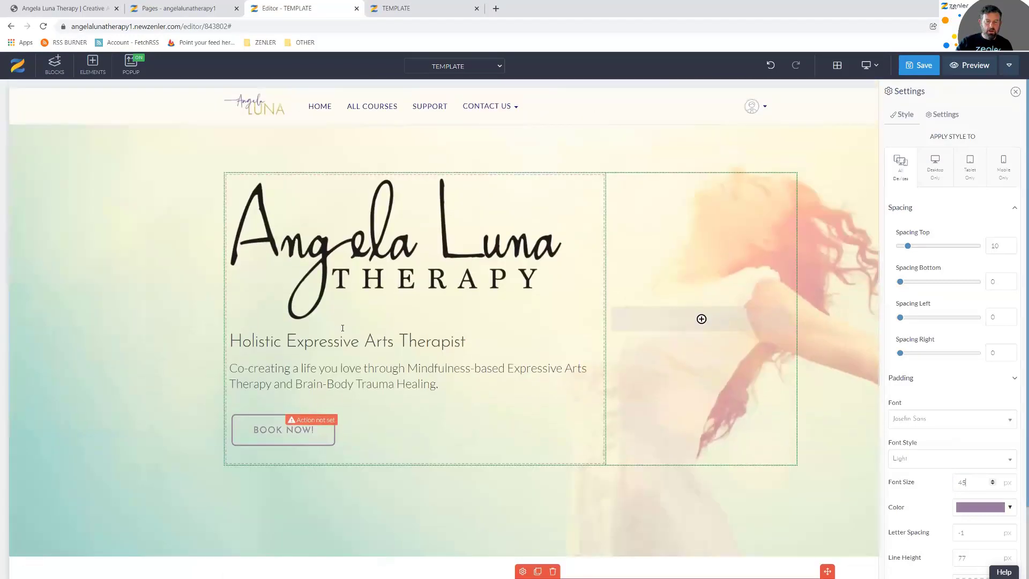
{"action": "left_click", "coordinate": [233, 336]}
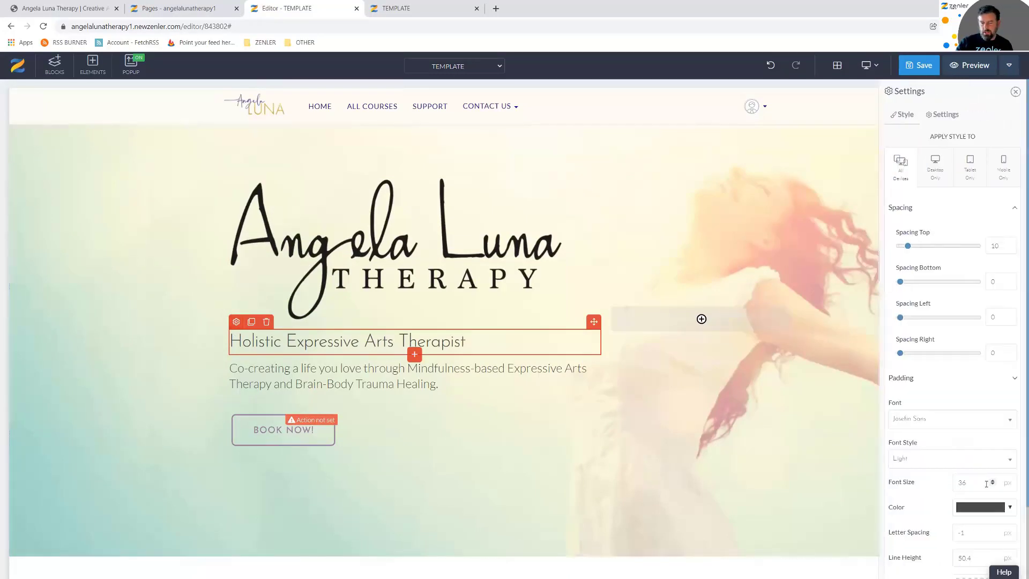
{"action": "double_click", "coordinate": [953, 488]}
{"action": "type", "text": "45"}
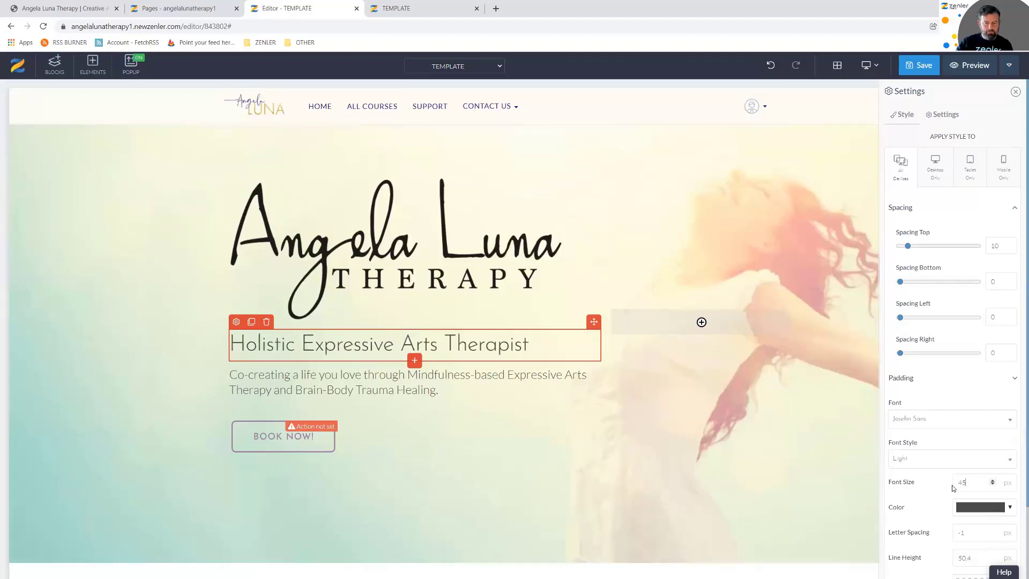
Set the "Ready?" heading above the contact form to 45 px and colour it with the muted purple swatch
{"action": "scroll", "coordinate": [808, 422], "scroll_direction": "down", "scroll_amount": 3}
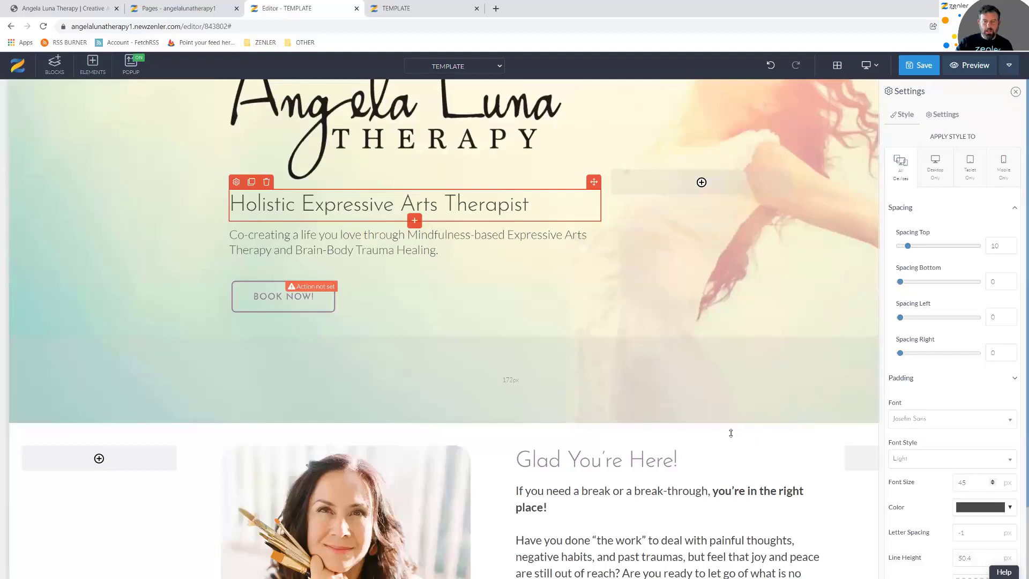
{"action": "scroll", "coordinate": [730, 433], "scroll_direction": "down", "scroll_amount": 10}
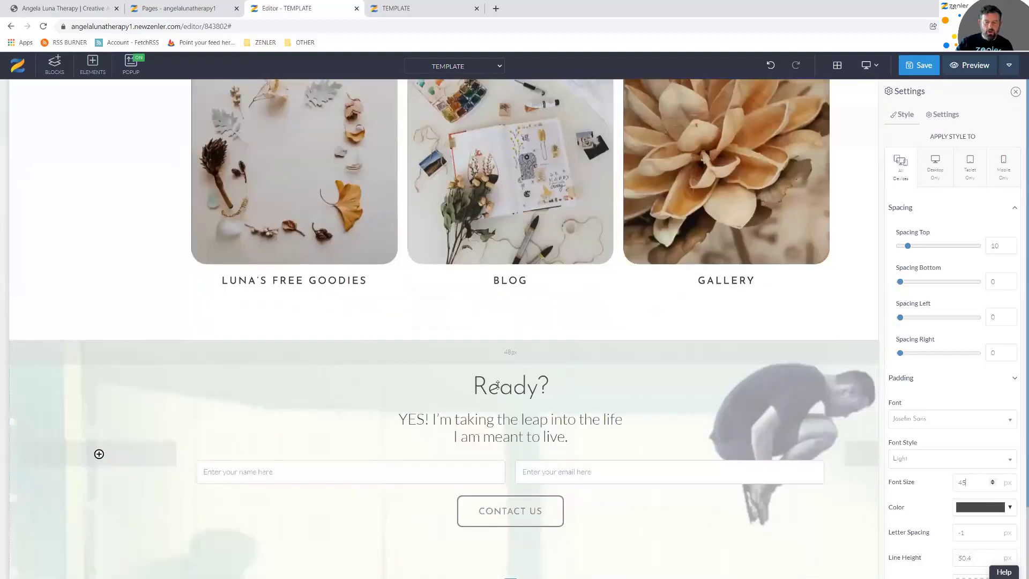
{"action": "scroll", "coordinate": [497, 384], "scroll_direction": "down", "scroll_amount": 2}
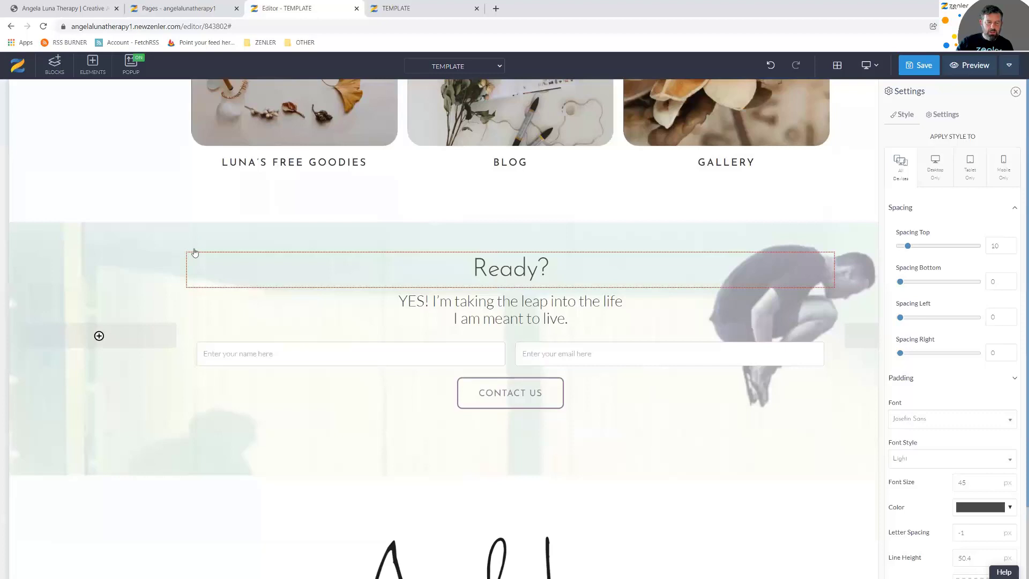
{"action": "left_click", "coordinate": [193, 255]}
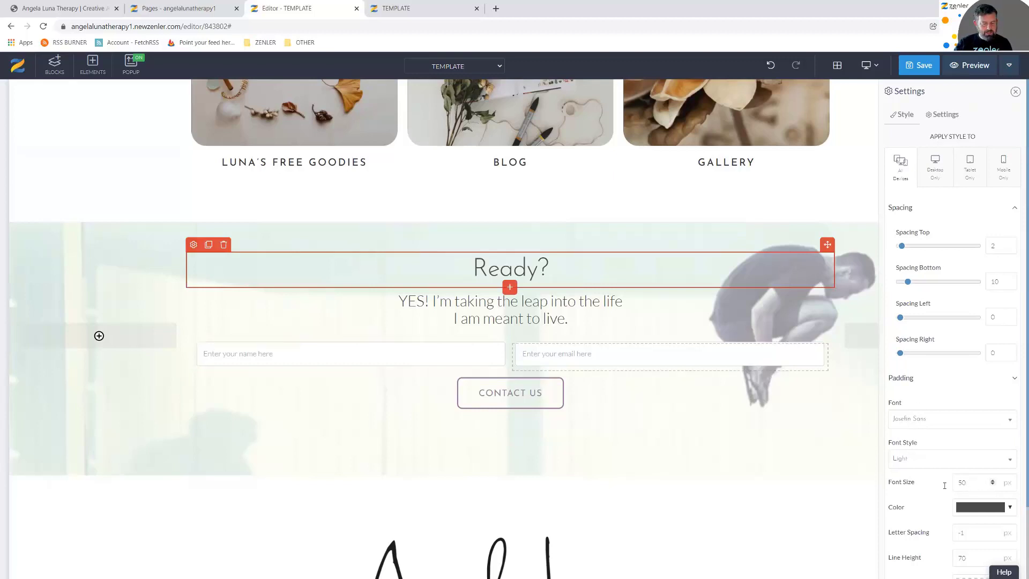
{"action": "double_click", "coordinate": [954, 484]}
{"action": "type", "text": "45"}
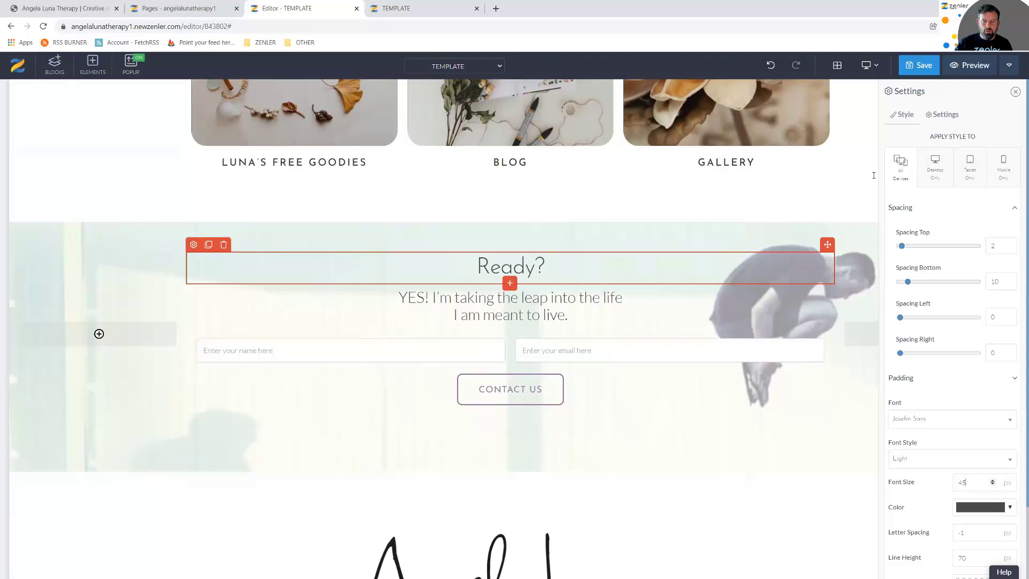
{"action": "left_click", "coordinate": [1009, 508]}
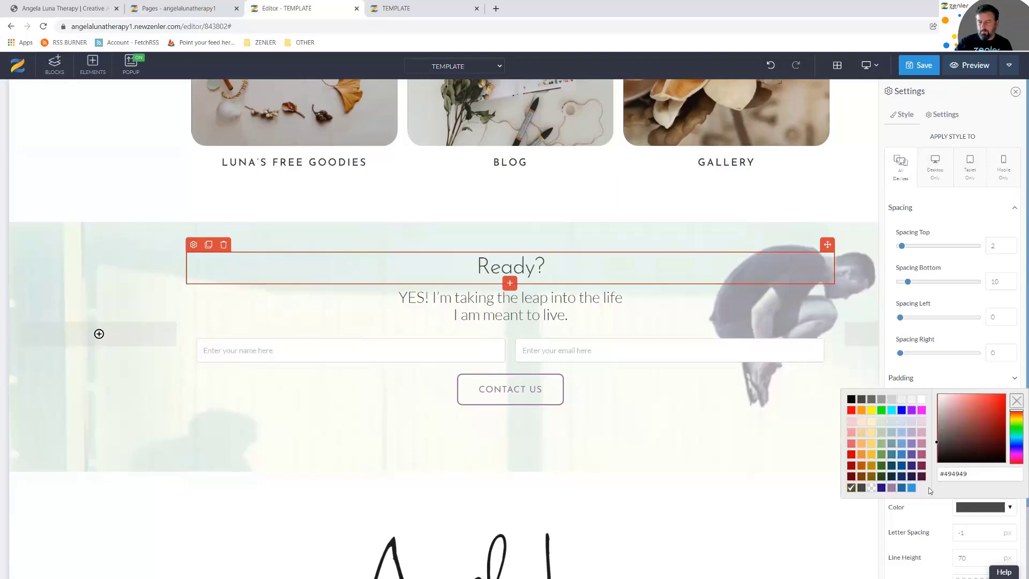
{"action": "left_click", "coordinate": [891, 487]}
Save the template page and reload its live preview
{"action": "left_click", "coordinate": [919, 67]}
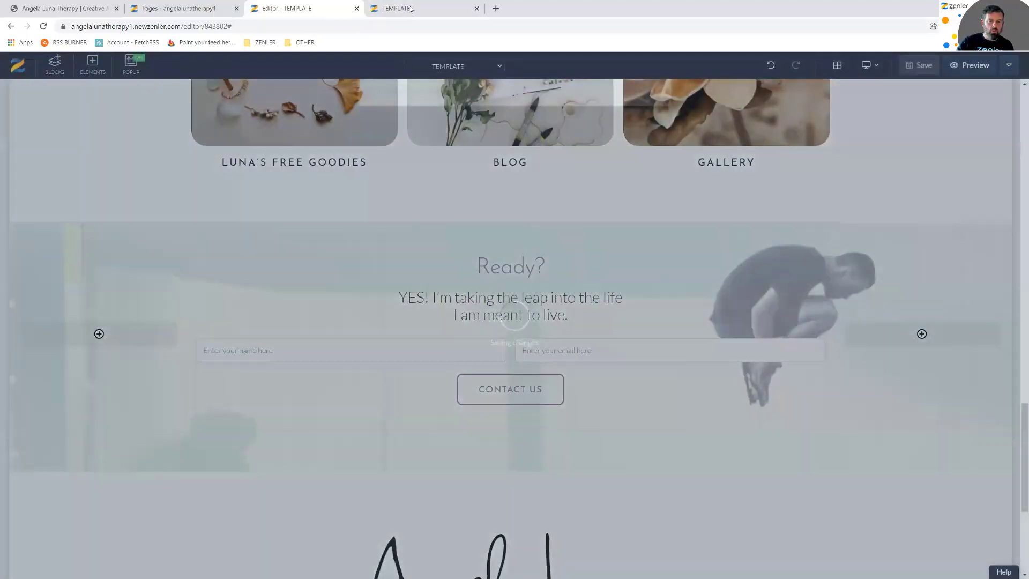
{"action": "left_click", "coordinate": [399, 8]}
{"action": "left_click", "coordinate": [43, 26]}
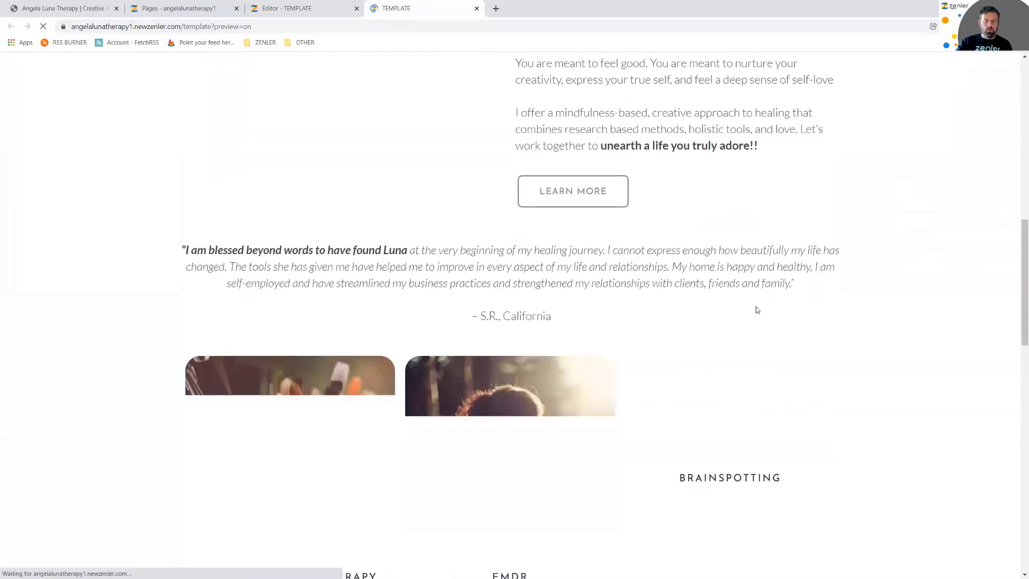
Examine the template preview from the "Glad You're Here!" section down to the footer, checking heading styles and section layout
{"action": "scroll", "coordinate": [793, 307], "scroll_direction": "up", "scroll_amount": 12}
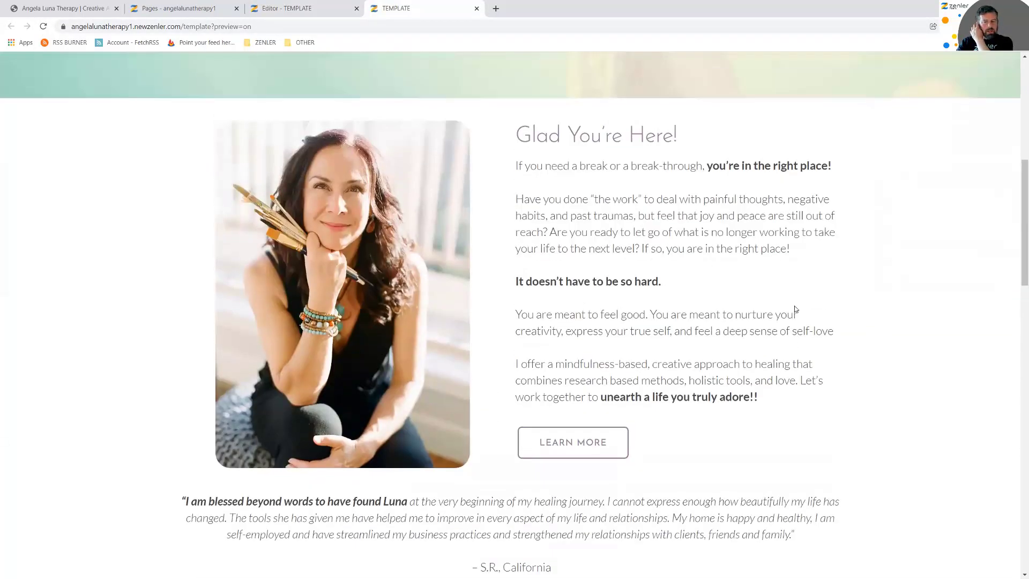
{"action": "scroll", "coordinate": [793, 304], "scroll_direction": "down", "scroll_amount": 15}
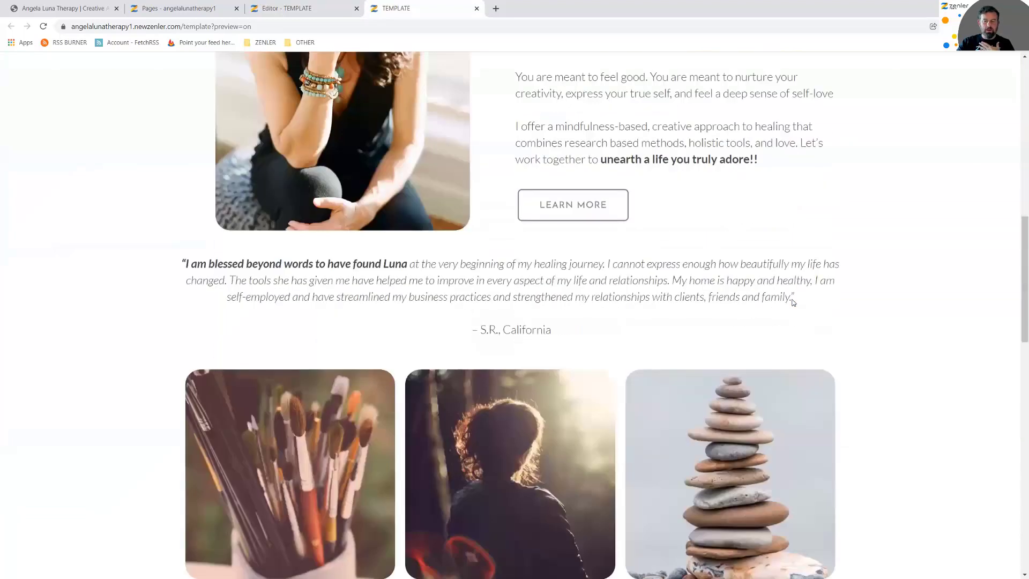
{"action": "scroll", "coordinate": [793, 302], "scroll_direction": "down", "scroll_amount": 7}
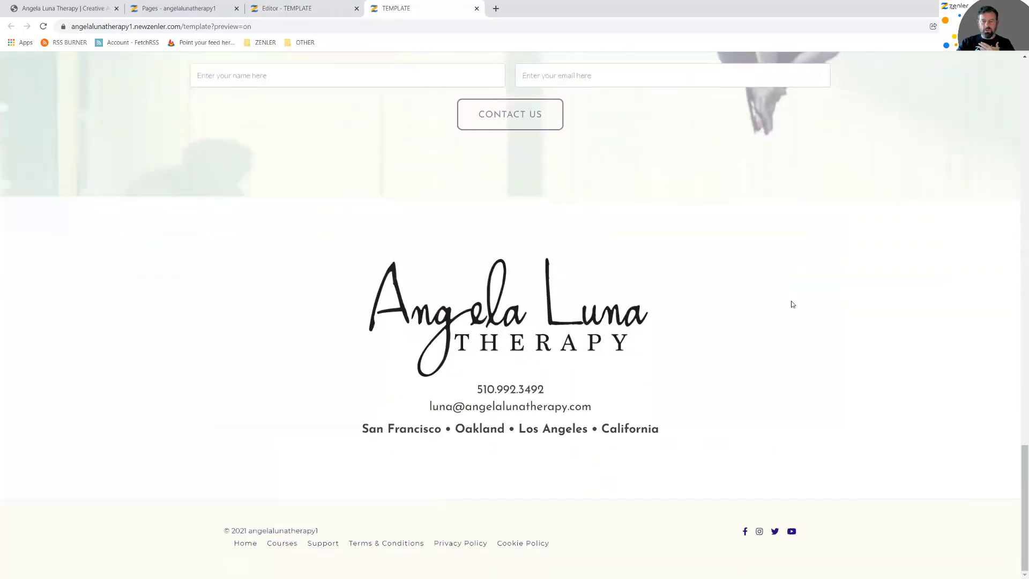
{"action": "scroll", "coordinate": [792, 303], "scroll_direction": "up", "scroll_amount": 8}
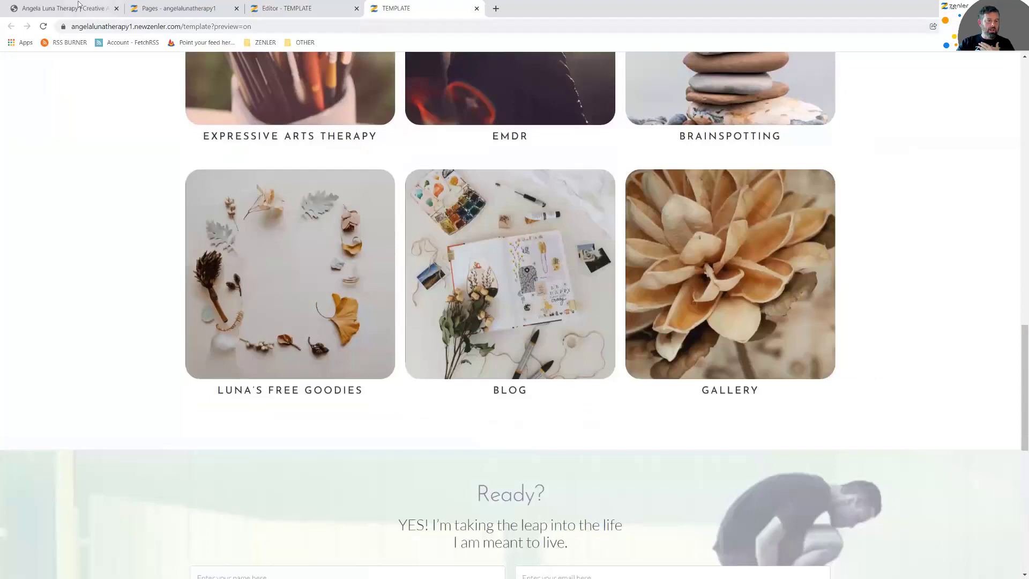
Switch to the original Angela Luna Therapy site and review its hero, testimonial, image grid and "Ready?" sections for comparison
{"action": "left_click", "coordinate": [77, 7]}
{"action": "scroll", "coordinate": [582, 254], "scroll_direction": "up", "scroll_amount": 5}
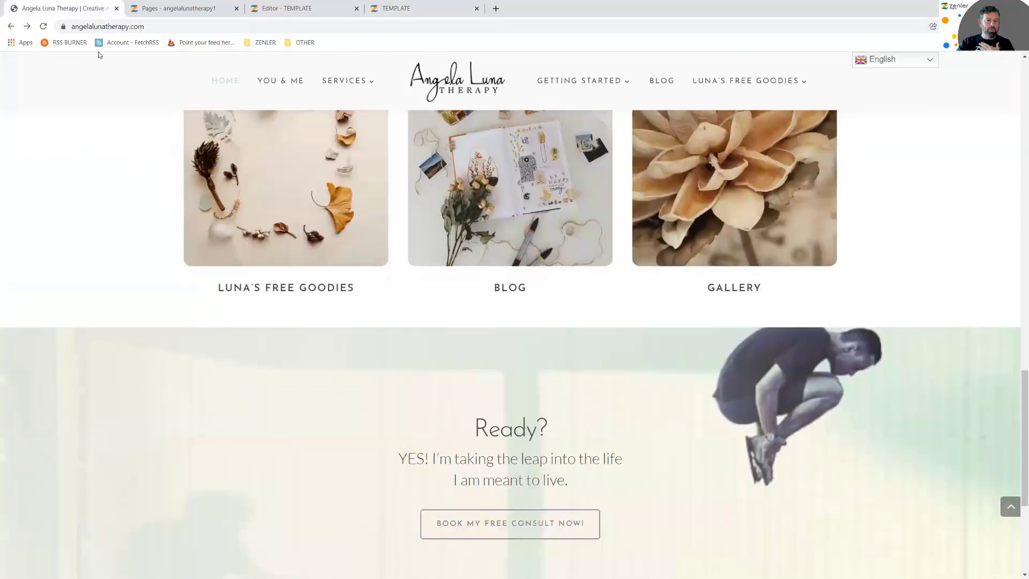
{"action": "left_click", "coordinate": [11, 26]}
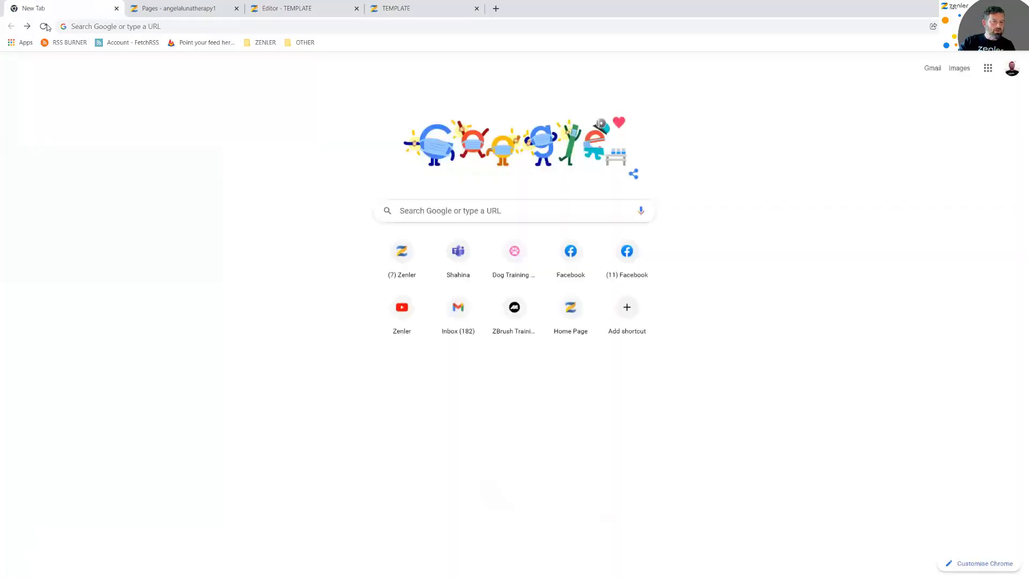
{"action": "left_click", "coordinate": [27, 25]}
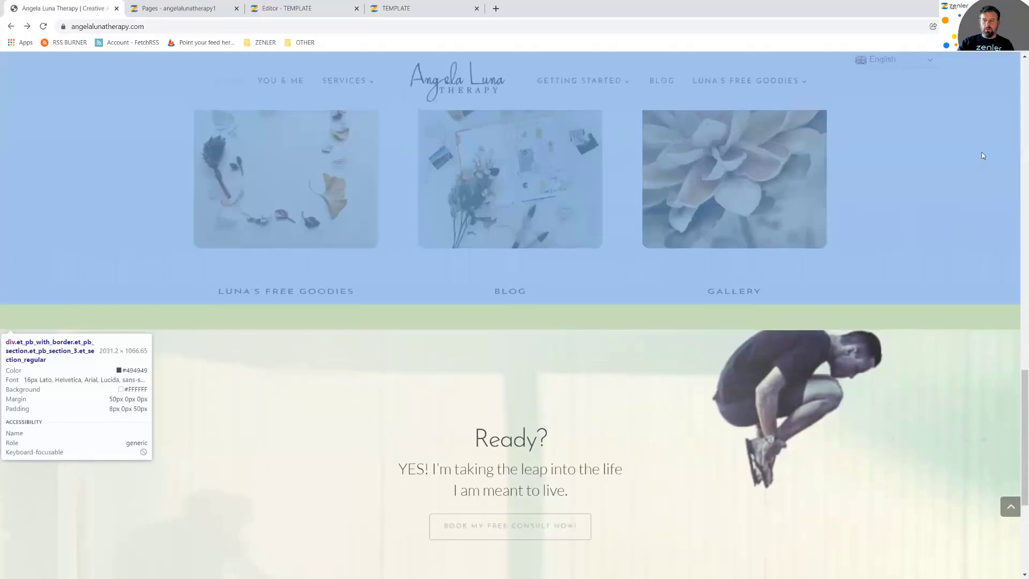
{"action": "left_click", "coordinate": [894, 211]}
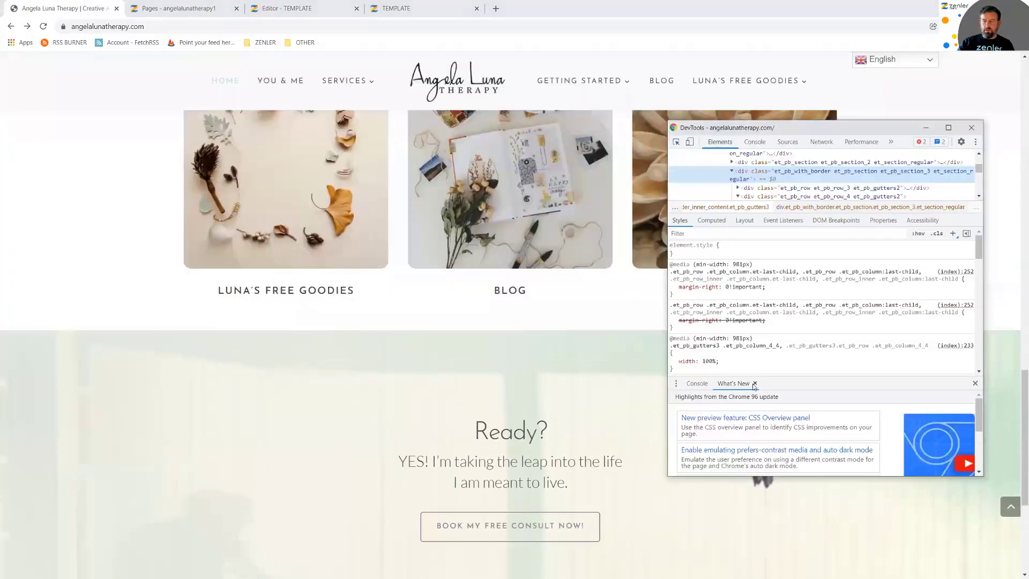
{"action": "left_click", "coordinate": [973, 133]}
{"action": "scroll", "coordinate": [813, 177], "scroll_direction": "up", "scroll_amount": 15}
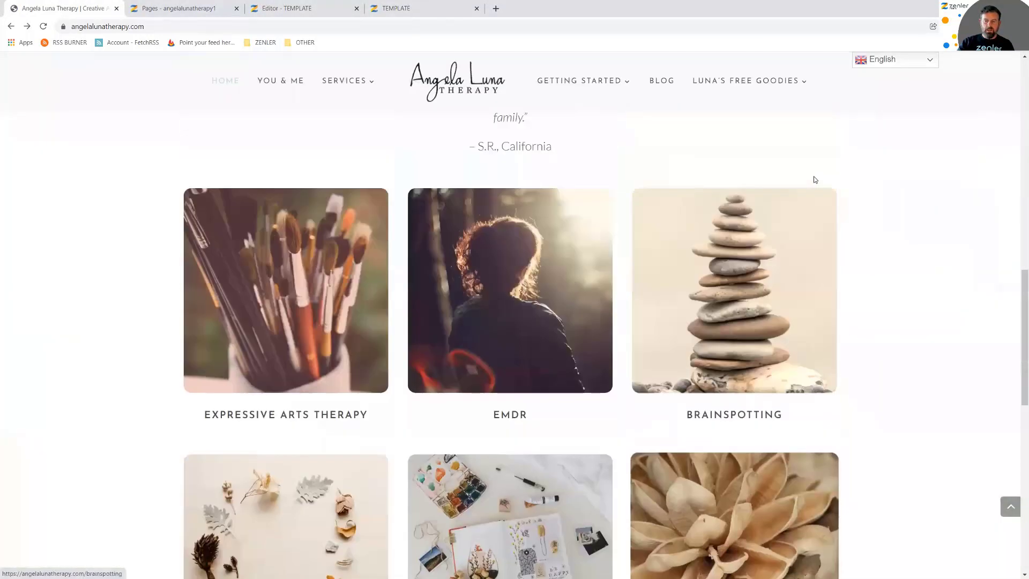
{"action": "scroll", "coordinate": [813, 161], "scroll_direction": "down", "scroll_amount": 10}
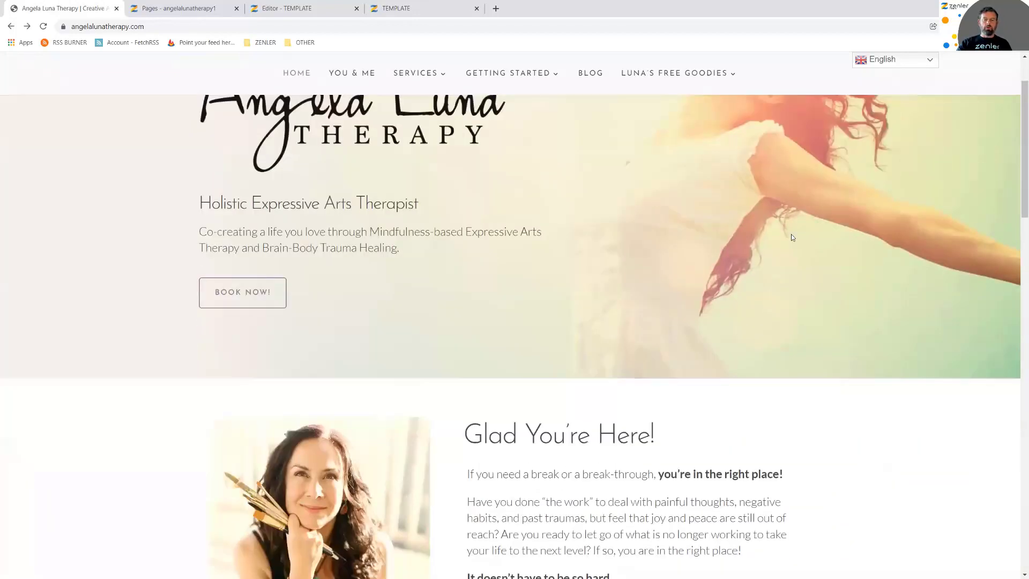
{"action": "scroll", "coordinate": [792, 237], "scroll_direction": "down", "scroll_amount": 12}
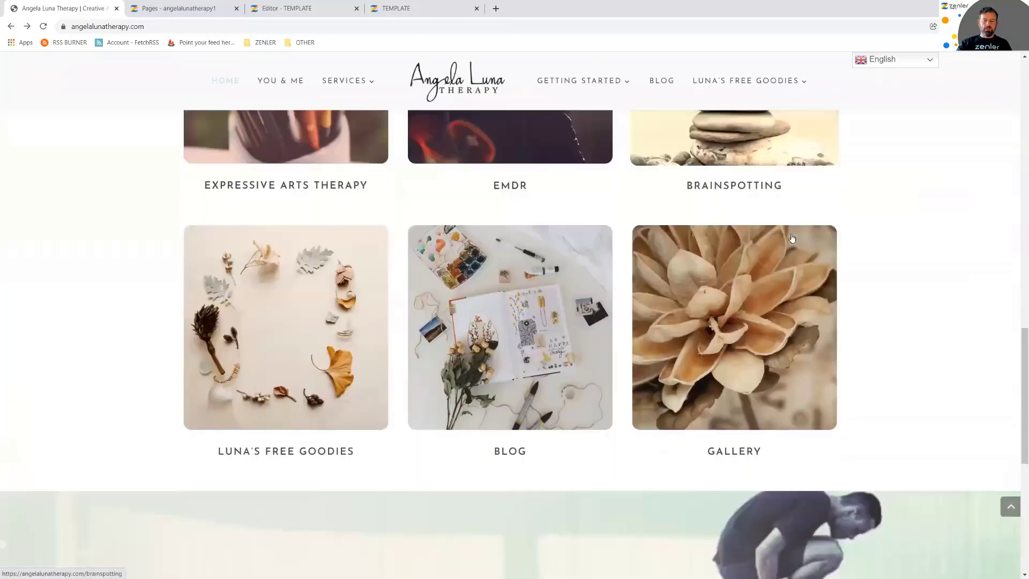
{"action": "scroll", "coordinate": [792, 237], "scroll_direction": "up", "scroll_amount": 10}
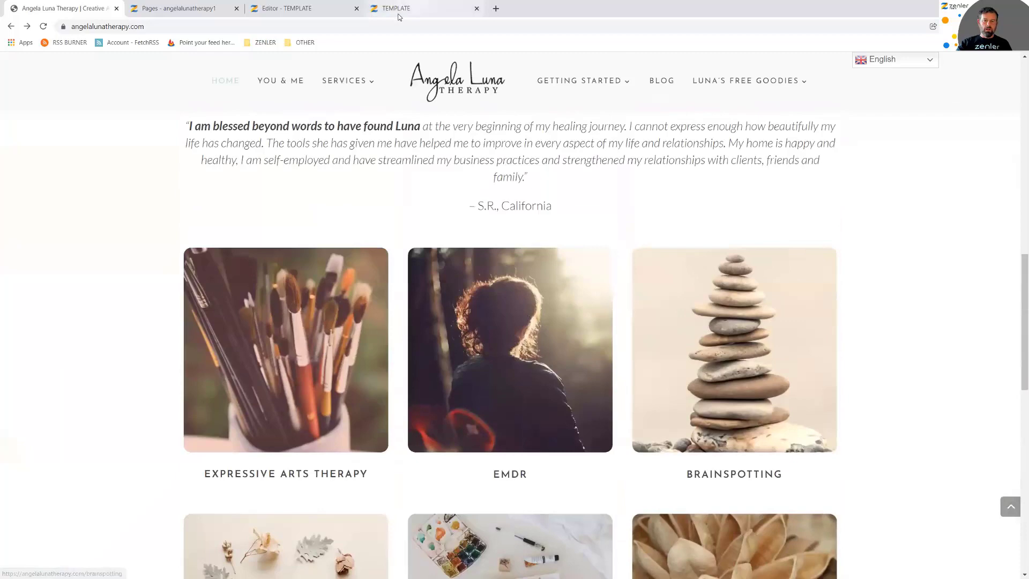
Return to the template preview and compare its hero and content sections with the original site
{"action": "left_click", "coordinate": [410, 9]}
{"action": "scroll", "coordinate": [798, 159], "scroll_direction": "up", "scroll_amount": 1}
{"action": "scroll", "coordinate": [798, 158], "scroll_direction": "up", "scroll_amount": 12}
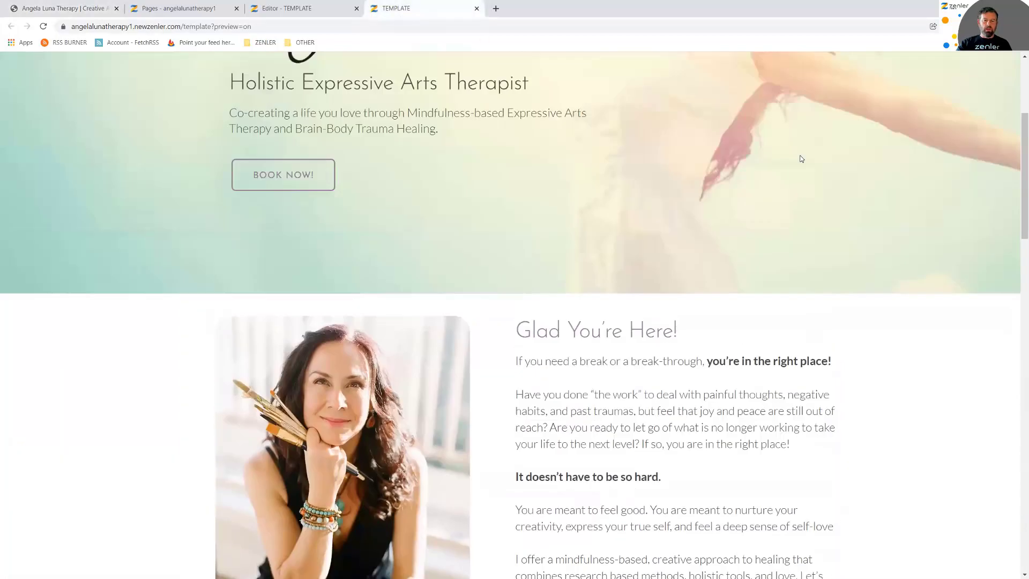
{"action": "scroll", "coordinate": [801, 154], "scroll_direction": "down", "scroll_amount": 10}
{"action": "scroll", "coordinate": [801, 153], "scroll_direction": "up", "scroll_amount": 7}
{"action": "scroll", "coordinate": [802, 152], "scroll_direction": "up", "scroll_amount": 5}
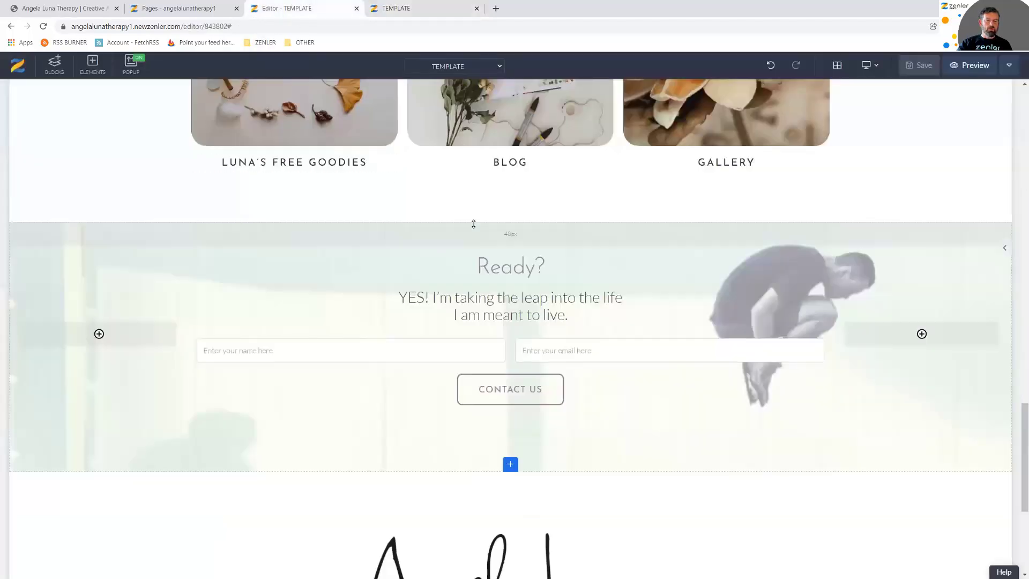
In the page editor, open the hero logo's image settings and browse the image library without choosing a replacement
{"action": "scroll", "coordinate": [475, 223], "scroll_direction": "up", "scroll_amount": 15}
{"action": "scroll", "coordinate": [478, 217], "scroll_direction": "up", "scroll_amount": 5}
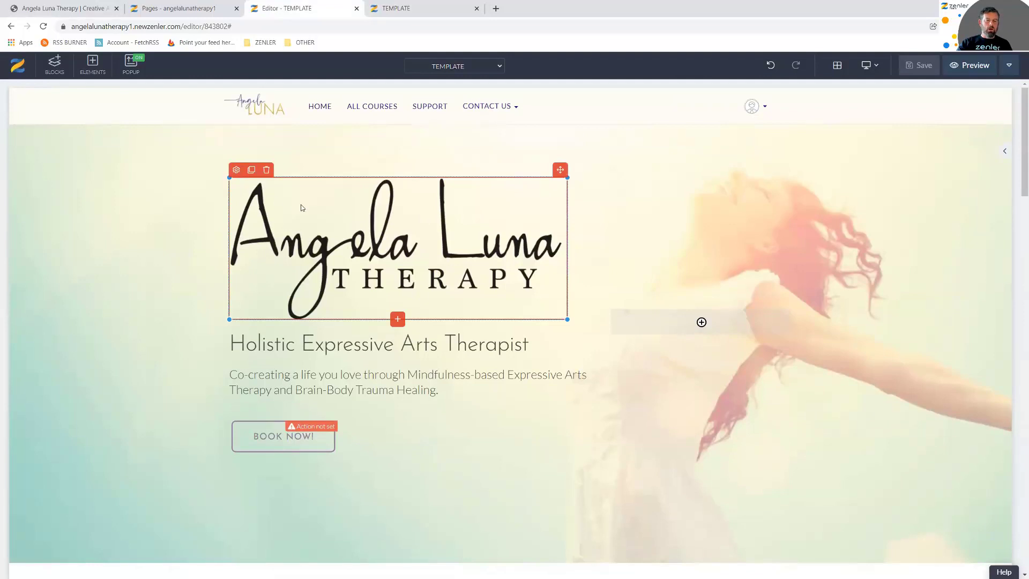
{"action": "left_click", "coordinate": [240, 170]}
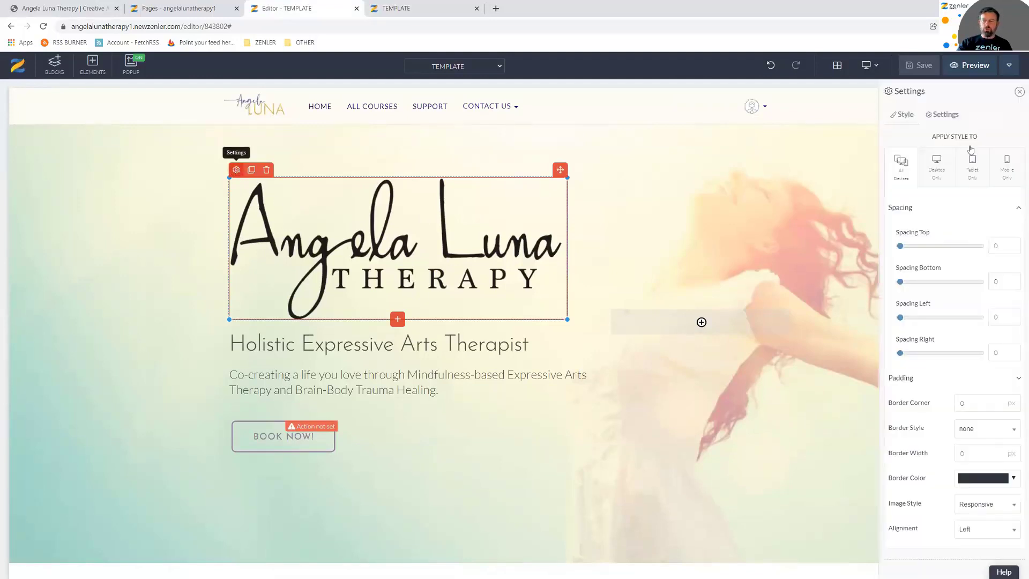
{"action": "left_click", "coordinate": [946, 114]}
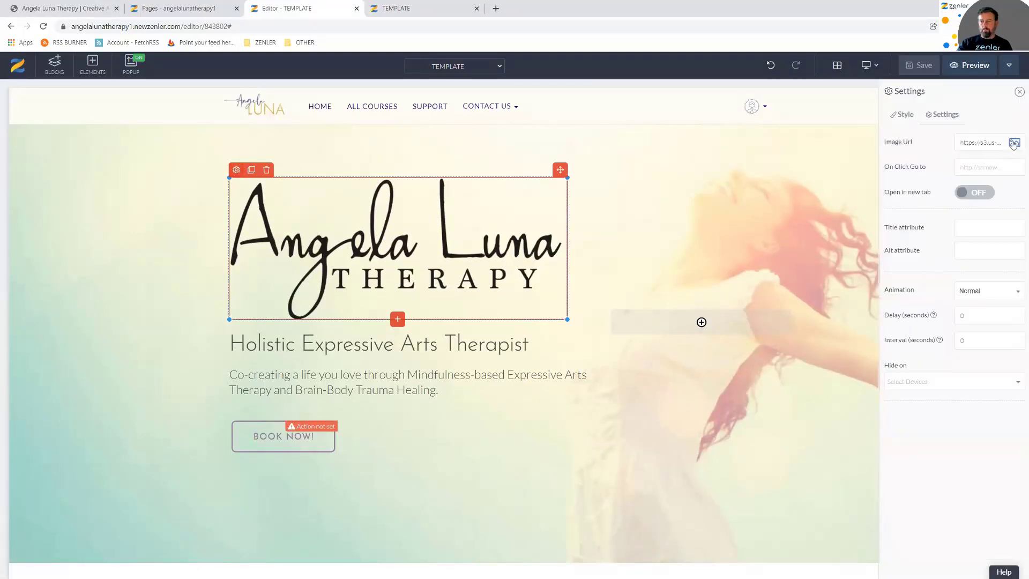
{"action": "left_click", "coordinate": [1014, 144]}
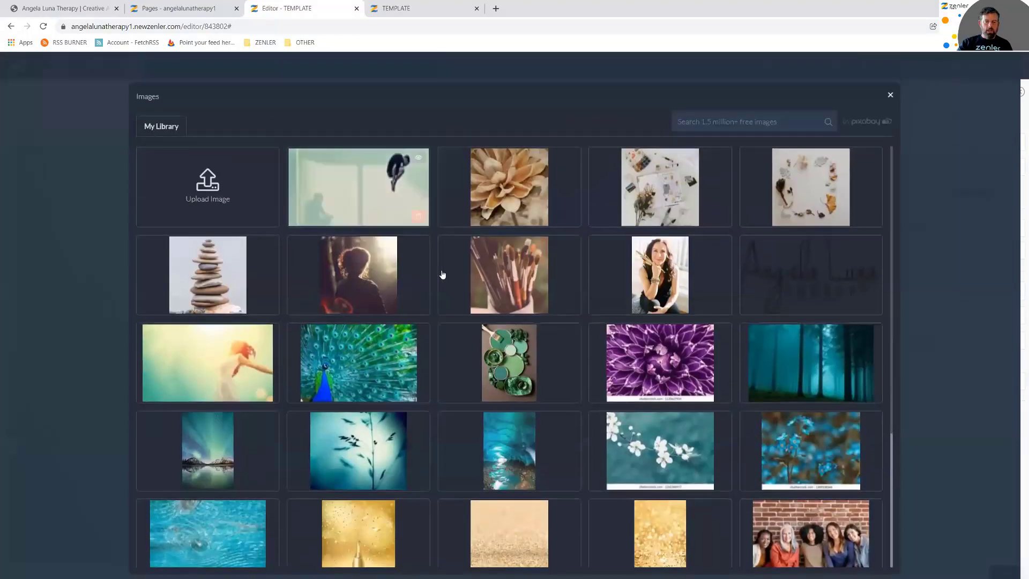
{"action": "scroll", "coordinate": [559, 325], "scroll_direction": "down", "scroll_amount": 6}
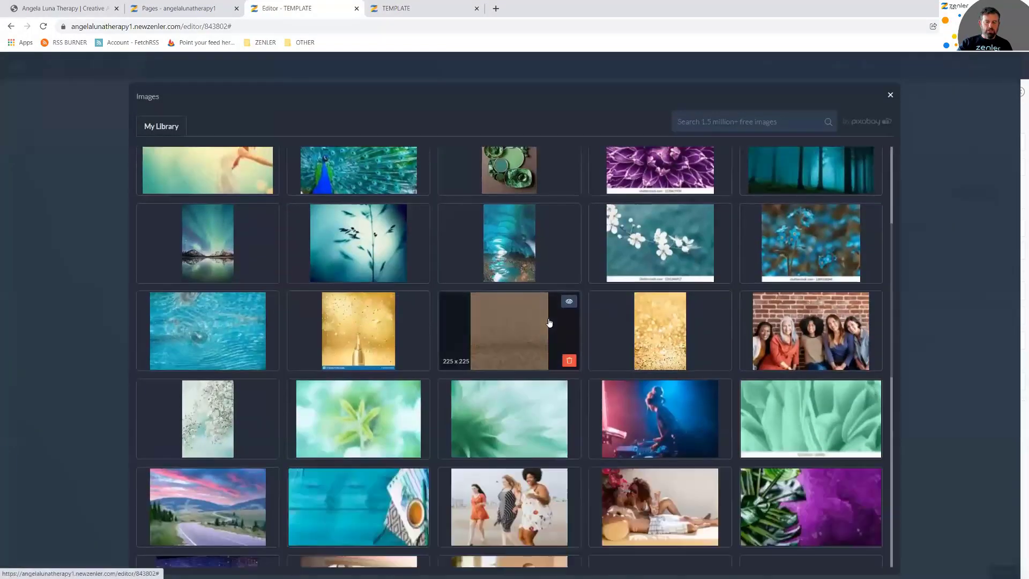
{"action": "scroll", "coordinate": [547, 322], "scroll_direction": "down", "scroll_amount": 10}
{"action": "scroll", "coordinate": [546, 323], "scroll_direction": "up", "scroll_amount": 7}
{"action": "scroll", "coordinate": [545, 320], "scroll_direction": "up", "scroll_amount": 9}
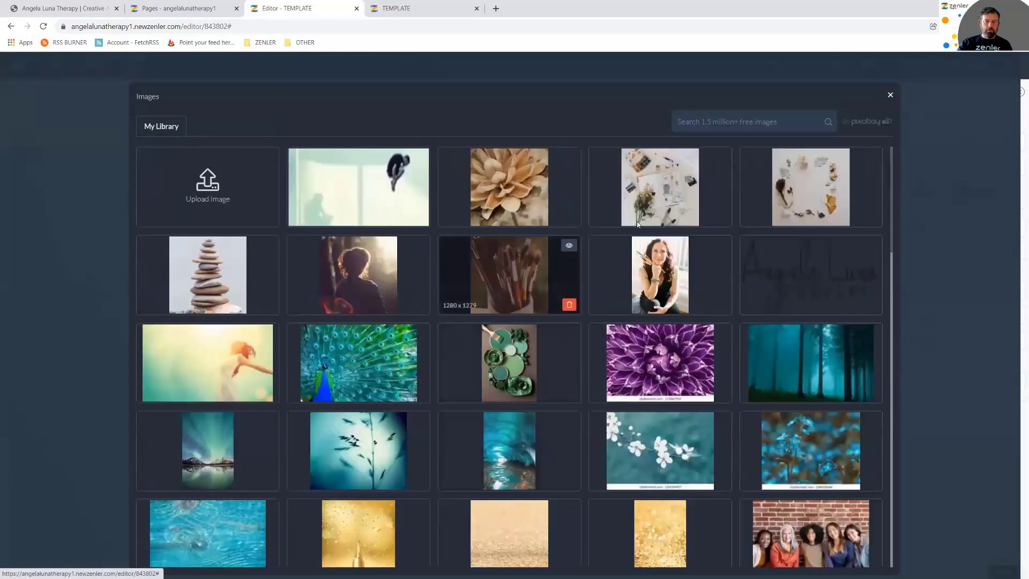
{"action": "left_click", "coordinate": [890, 95]}
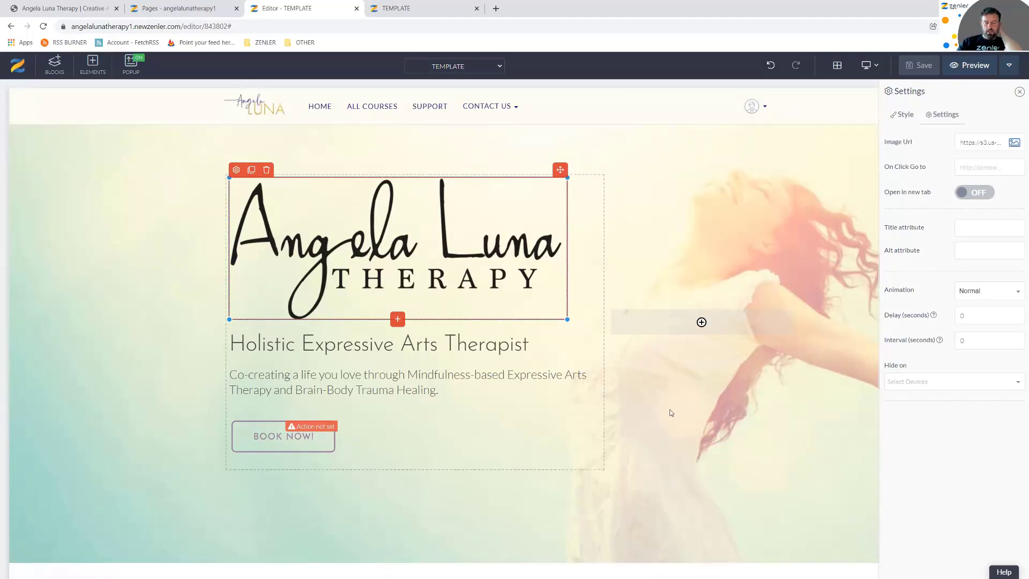
Reduce the empty spacing above and below the content in the "Ready?" contact section and the footer logo section
{"action": "scroll", "coordinate": [786, 390], "scroll_direction": "down", "scroll_amount": 3}
{"action": "scroll", "coordinate": [785, 390], "scroll_direction": "down", "scroll_amount": 20}
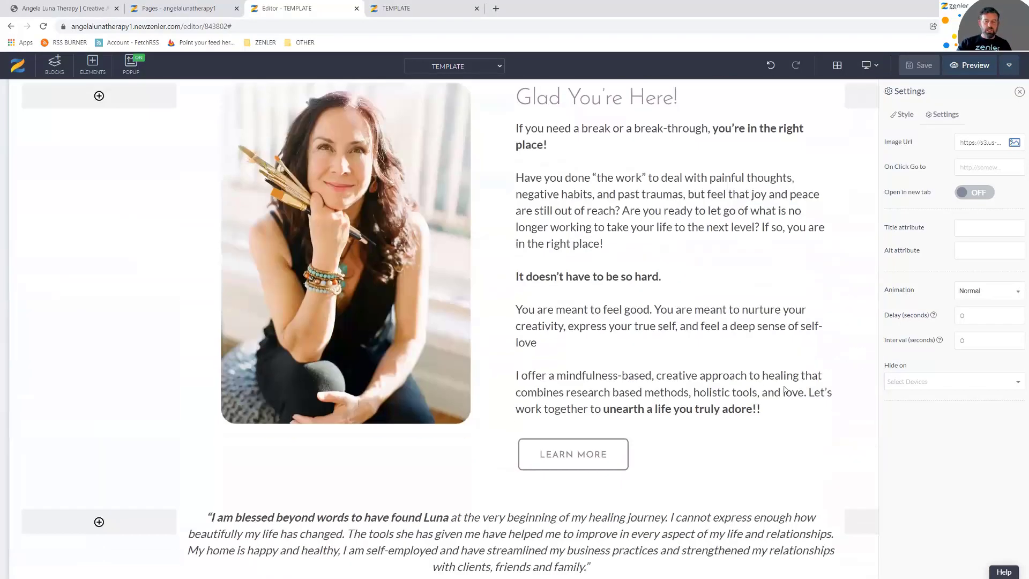
{"action": "scroll", "coordinate": [782, 393], "scroll_direction": "down", "scroll_amount": 2}
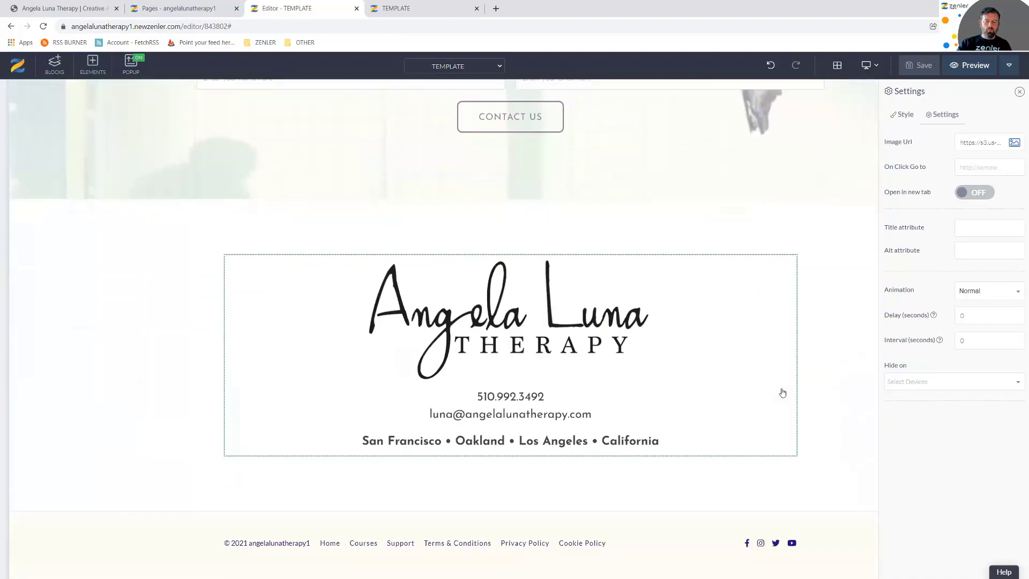
{"action": "scroll", "coordinate": [782, 393], "scroll_direction": "up", "scroll_amount": 8}
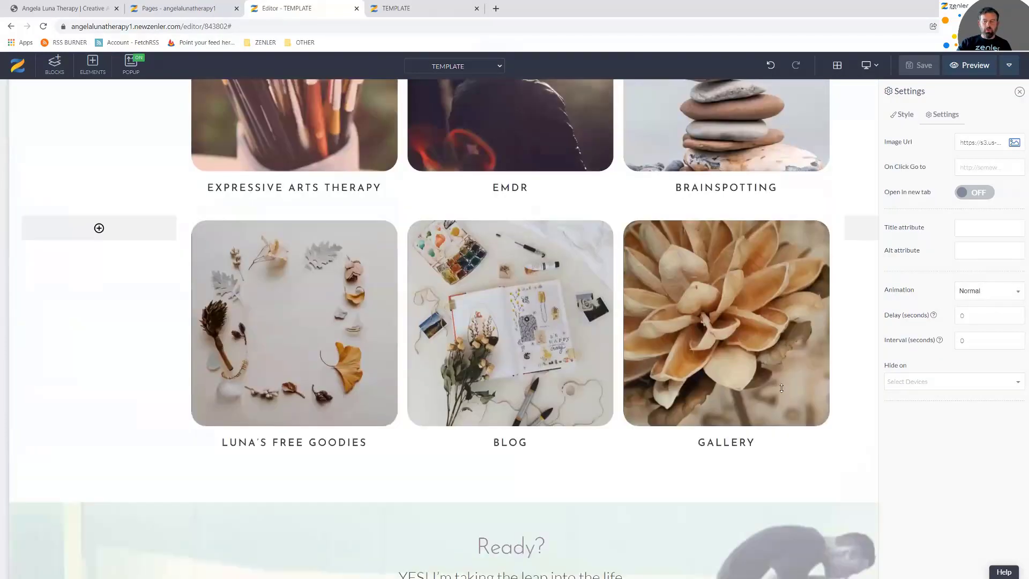
{"action": "scroll", "coordinate": [782, 393], "scroll_direction": "down", "scroll_amount": 3}
{"action": "scroll", "coordinate": [781, 391], "scroll_direction": "down", "scroll_amount": 4}
{"action": "left_click_drag", "start_coordinate": [263, 282], "coordinate": [329, 229]}
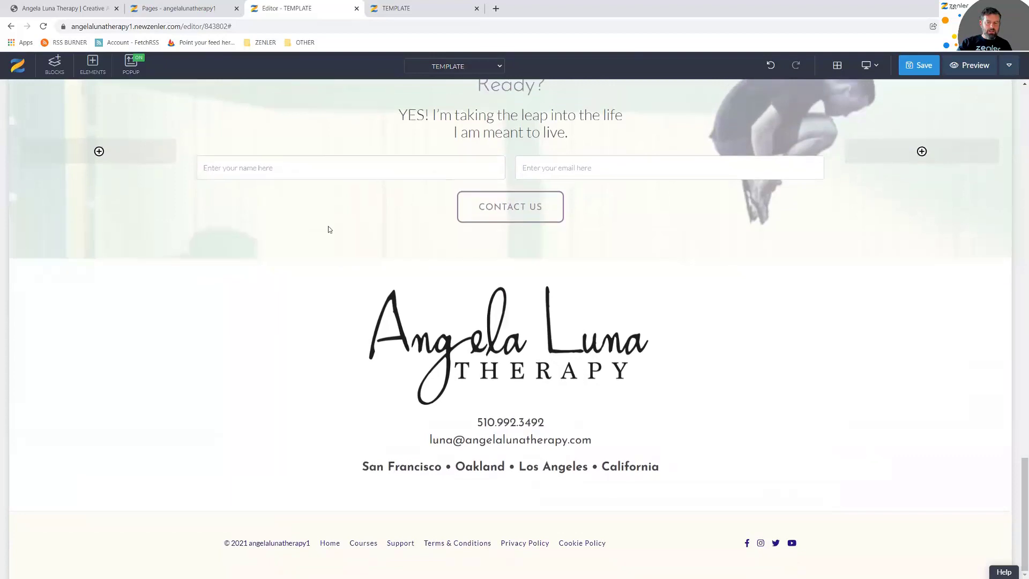
Reduce the spacing below the hero's "BOOK NOW!" button, slightly increase the spacing above its logo, and save the page
{"action": "scroll", "coordinate": [418, 224], "scroll_direction": "up", "scroll_amount": 5}
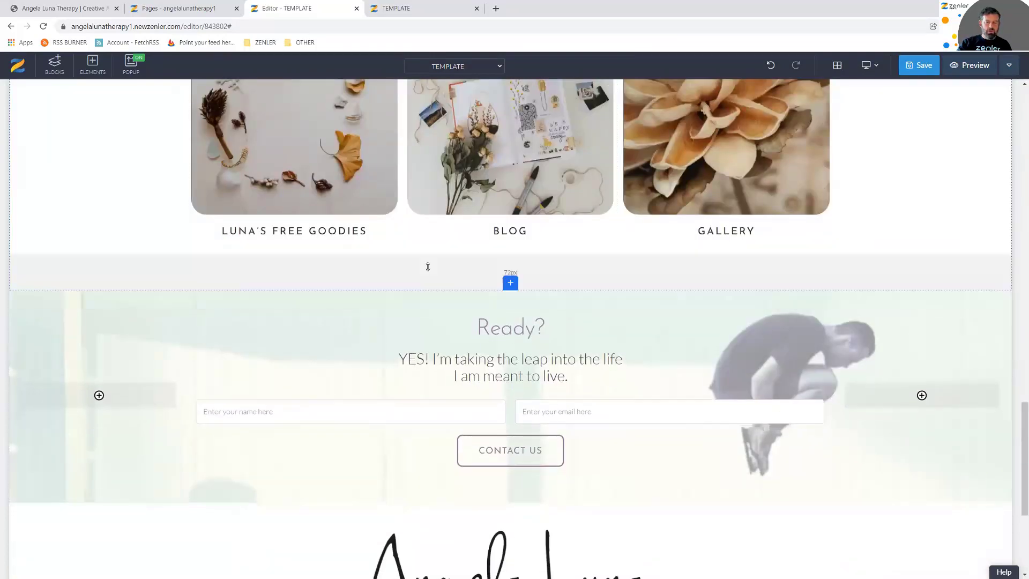
{"action": "scroll", "coordinate": [370, 326], "scroll_direction": "up", "scroll_amount": 4}
{"action": "scroll", "coordinate": [292, 482], "scroll_direction": "up", "scroll_amount": 1}
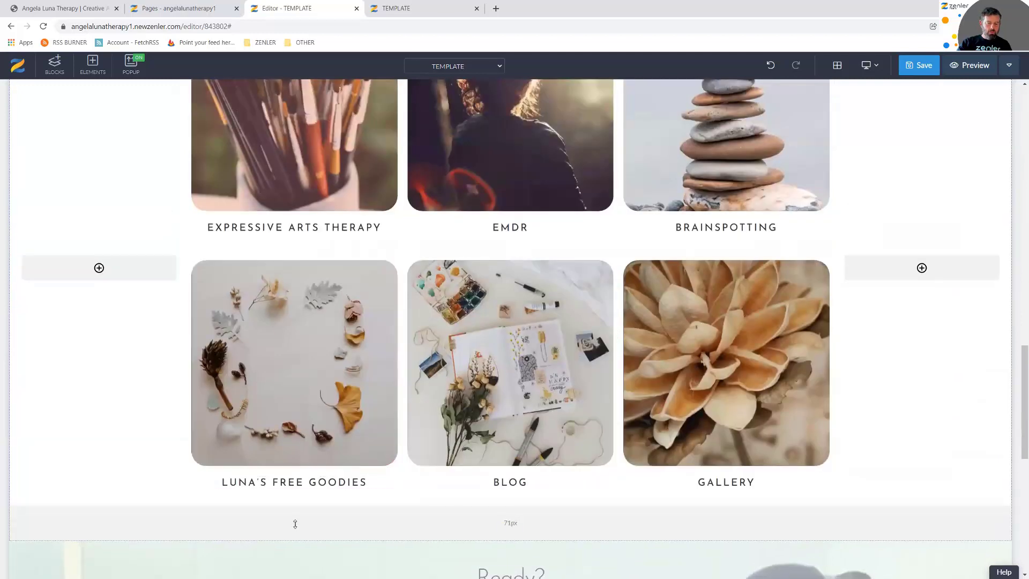
{"action": "scroll", "coordinate": [412, 383], "scroll_direction": "up", "scroll_amount": 8}
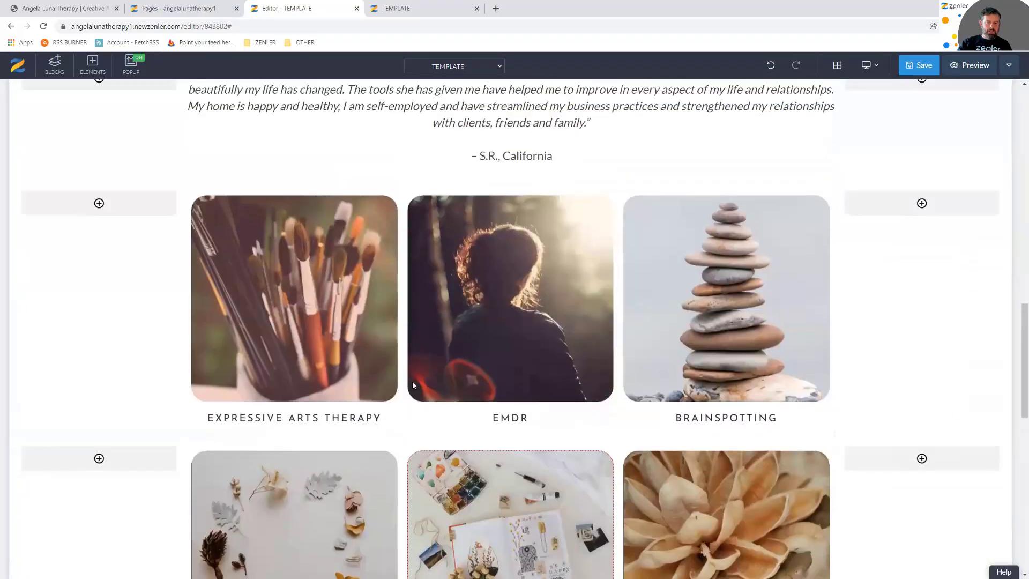
{"action": "scroll", "coordinate": [413, 384], "scroll_direction": "up", "scroll_amount": 8}
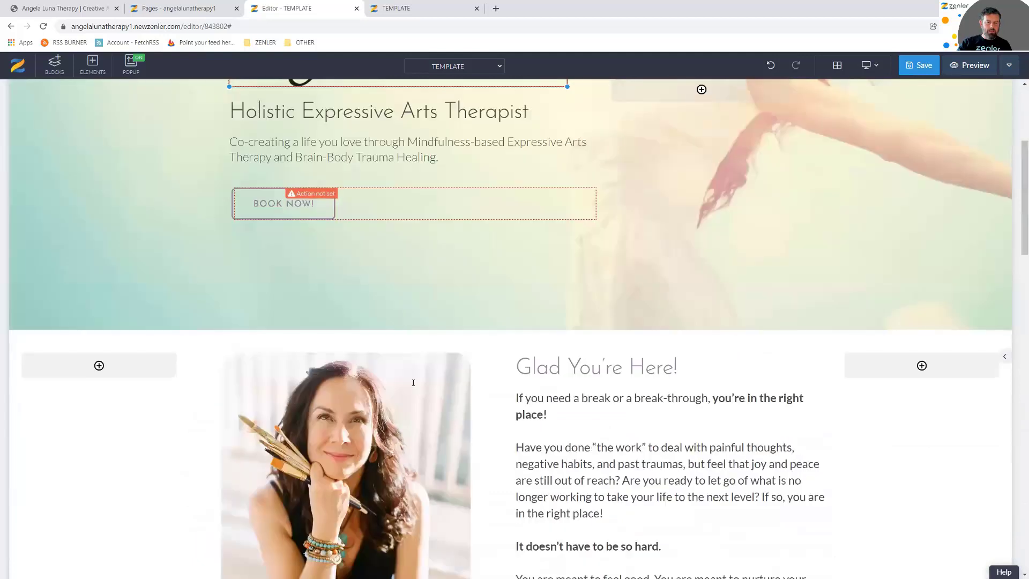
{"action": "scroll", "coordinate": [365, 297], "scroll_direction": "up", "scroll_amount": 3}
{"action": "mouse_move", "coordinate": [314, 460]}
{"action": "left_mouse_down"}
{"action": "mouse_move", "coordinate": [316, 438]}
{"action": "mouse_move", "coordinate": [315, 457]}
{"action": "left_mouse_up"}
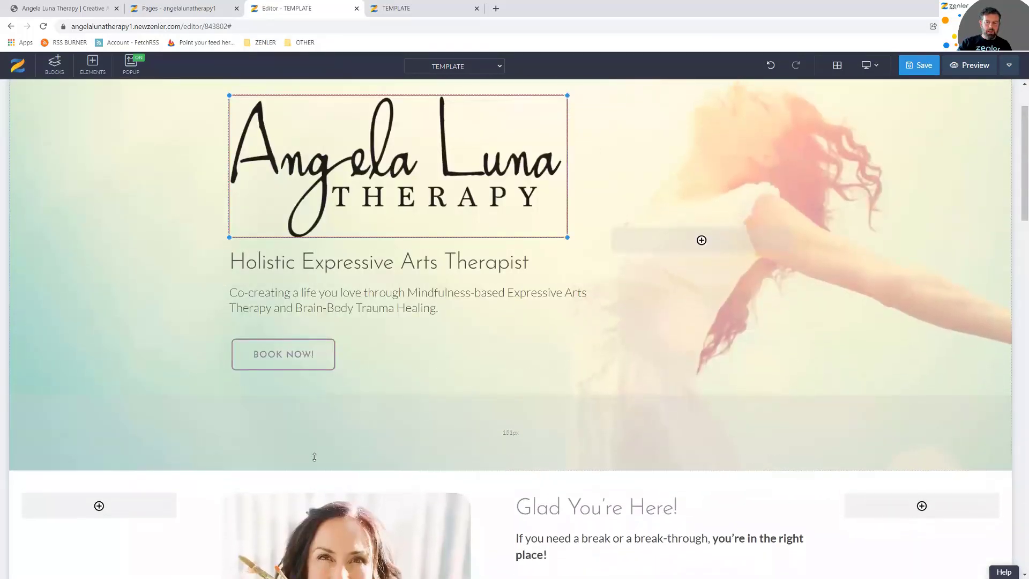
{"action": "scroll", "coordinate": [455, 328], "scroll_direction": "up", "scroll_amount": 2}
{"action": "left_click_drag", "start_coordinate": [375, 160], "coordinate": [375, 165]}
{"action": "left_click_drag", "start_coordinate": [362, 542], "coordinate": [369, 514]}
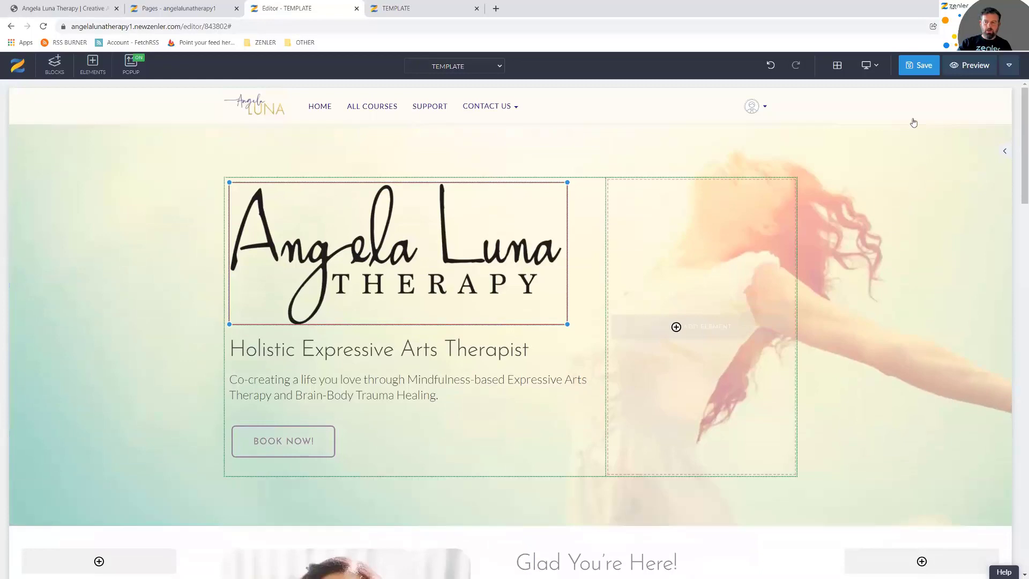
{"action": "left_click", "coordinate": [911, 66]}
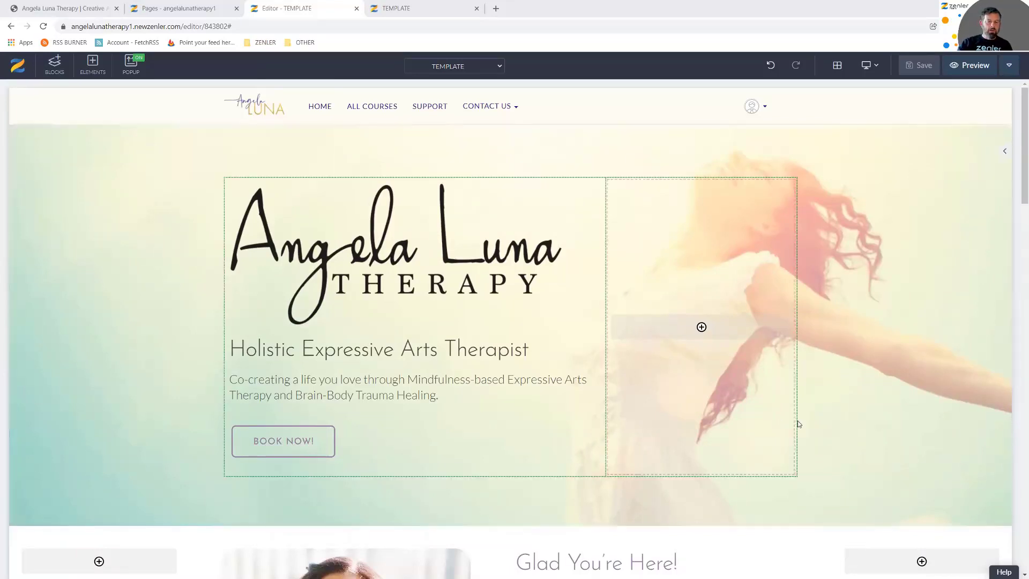
View the updated template preview and close the editor and Pages browser tabs, keeping the original site and preview open
{"action": "left_click", "coordinate": [438, 11]}
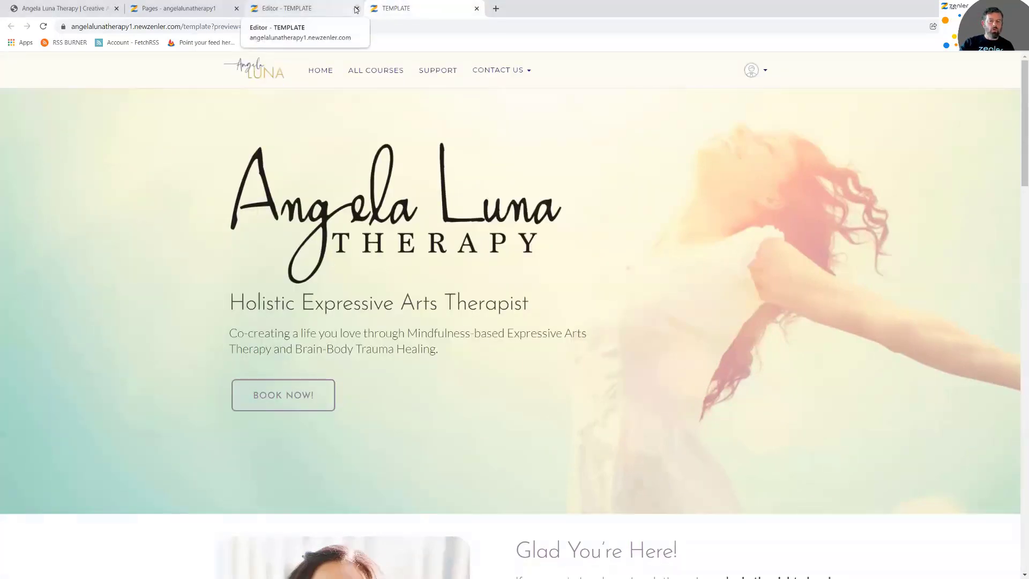
{"action": "left_click", "coordinate": [356, 9]}
{"action": "left_click", "coordinate": [207, 9]}
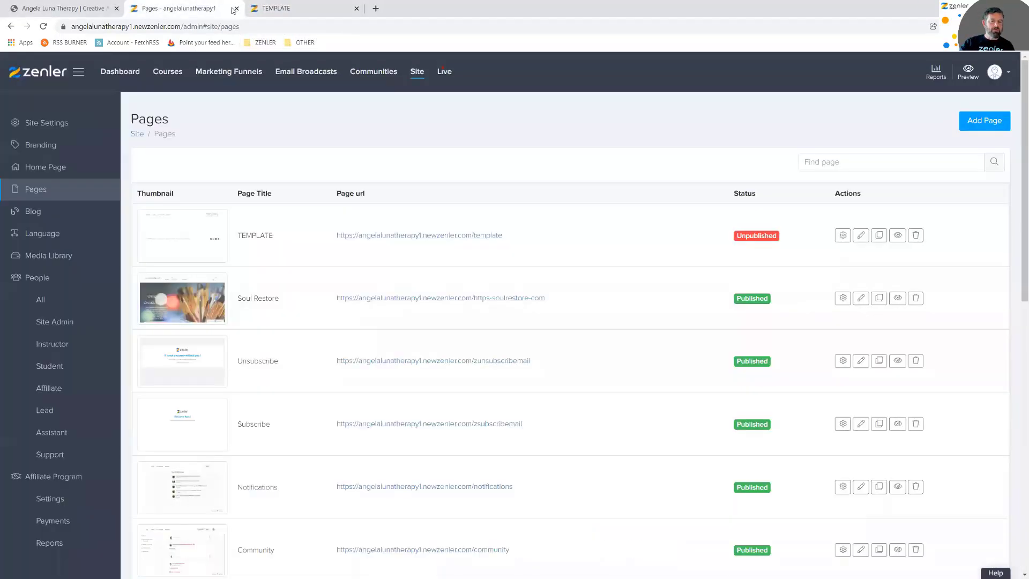
{"action": "left_click", "coordinate": [236, 8]}
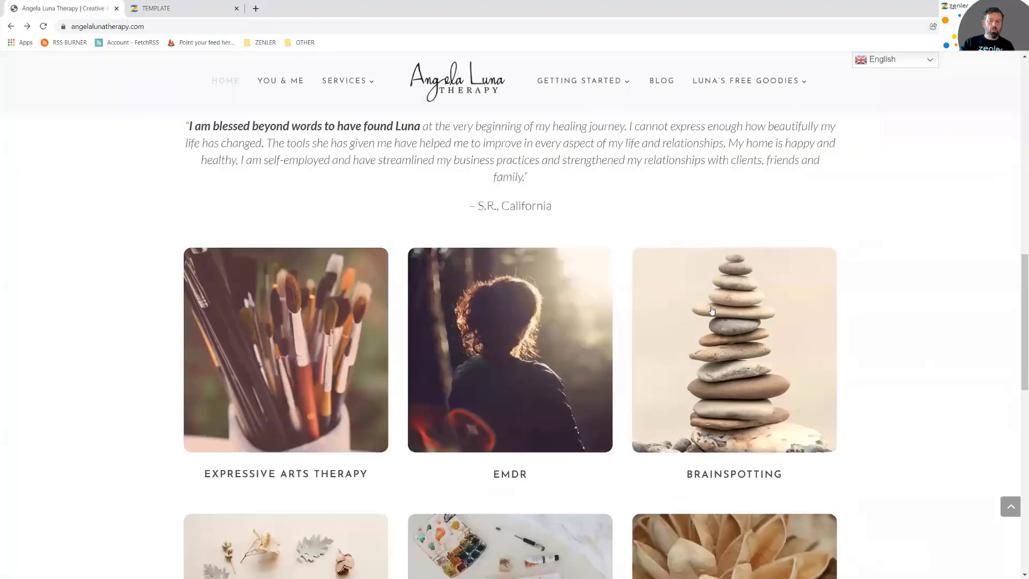
Compare the hero section of the original Angela Luna Therapy site with the template preview
{"action": "scroll", "coordinate": [719, 285], "scroll_direction": "up", "scroll_amount": 10}
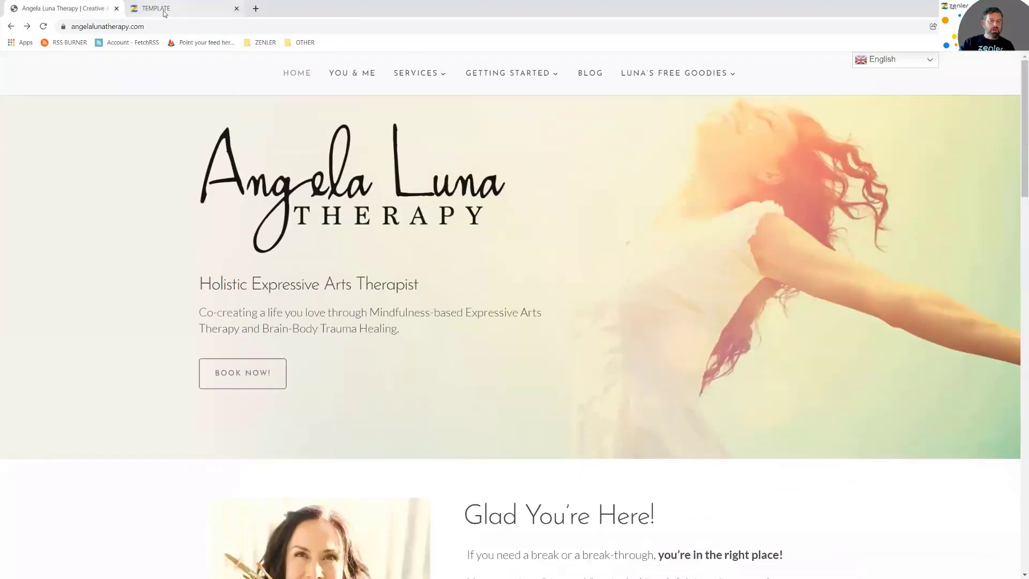
{"action": "left_click", "coordinate": [165, 11]}
{"action": "scroll", "coordinate": [525, 247], "scroll_direction": "down", "scroll_amount": 8}
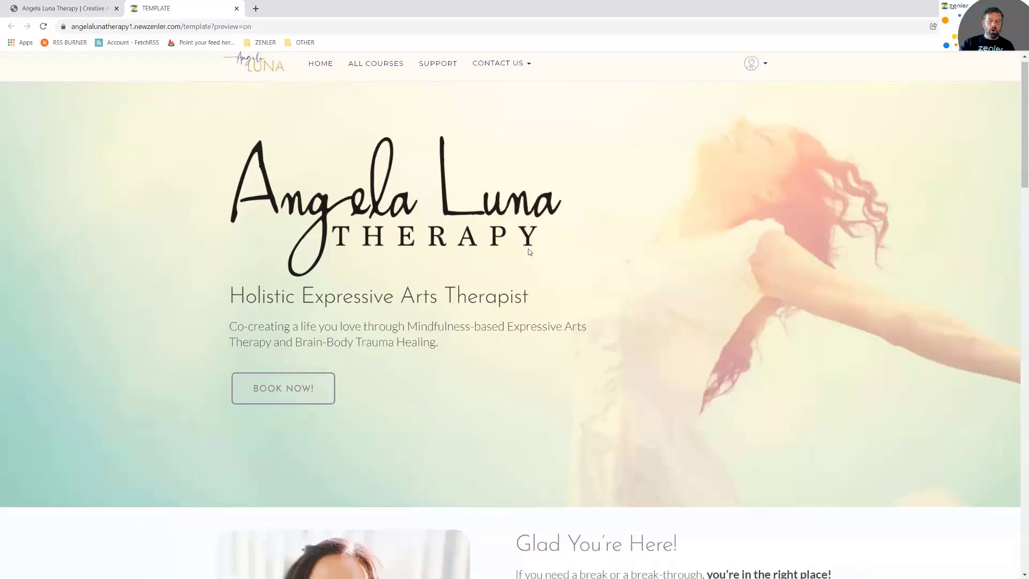
{"action": "scroll", "coordinate": [558, 268], "scroll_direction": "up", "scroll_amount": 5}
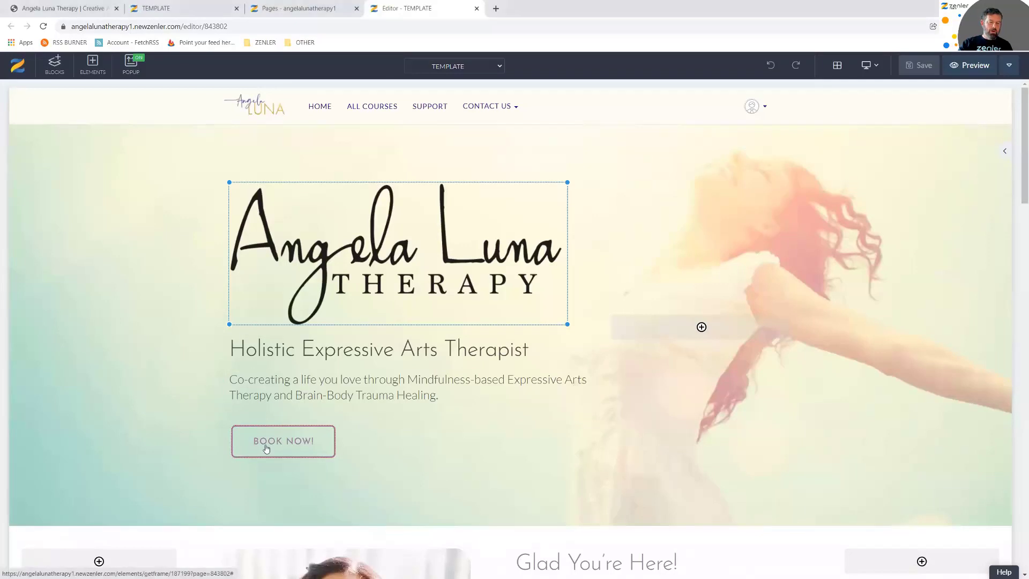
In the page editor, set the animation of the hero's "BOOK NOW!" button to Pulse
{"action": "left_click", "coordinate": [262, 444]}
{"action": "left_click", "coordinate": [239, 418]}
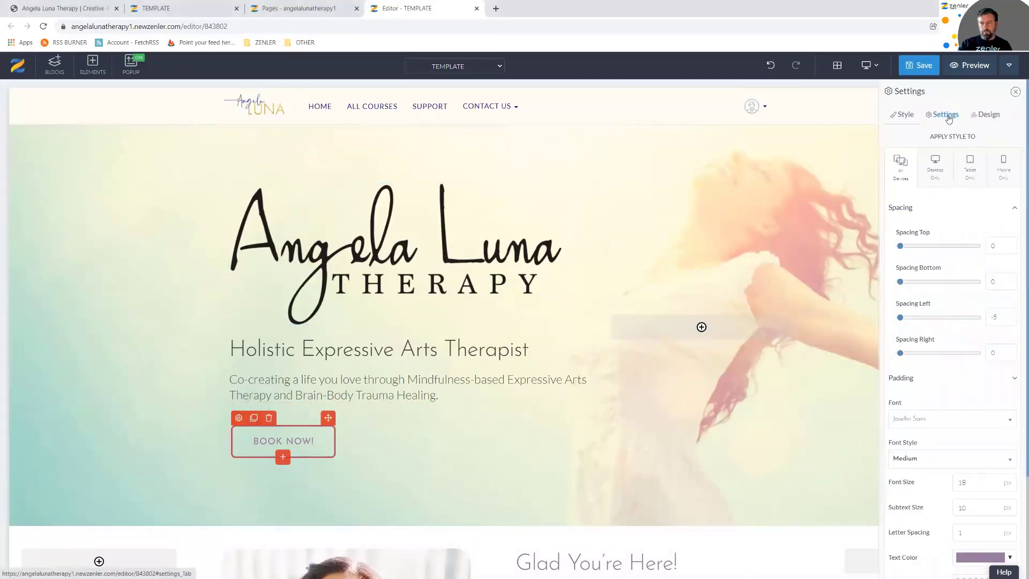
{"action": "left_click", "coordinate": [946, 116]}
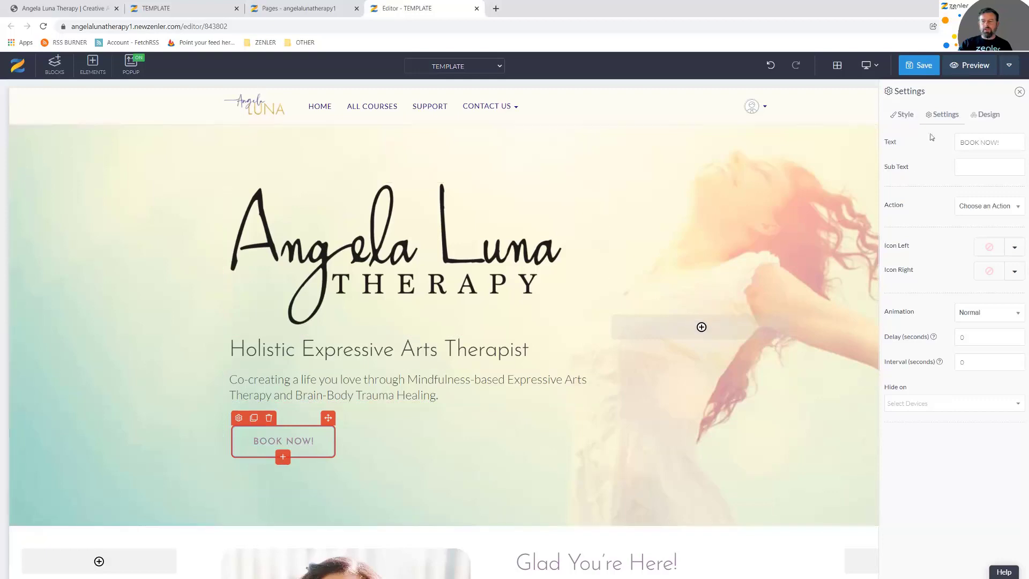
{"action": "left_click", "coordinate": [984, 317]}
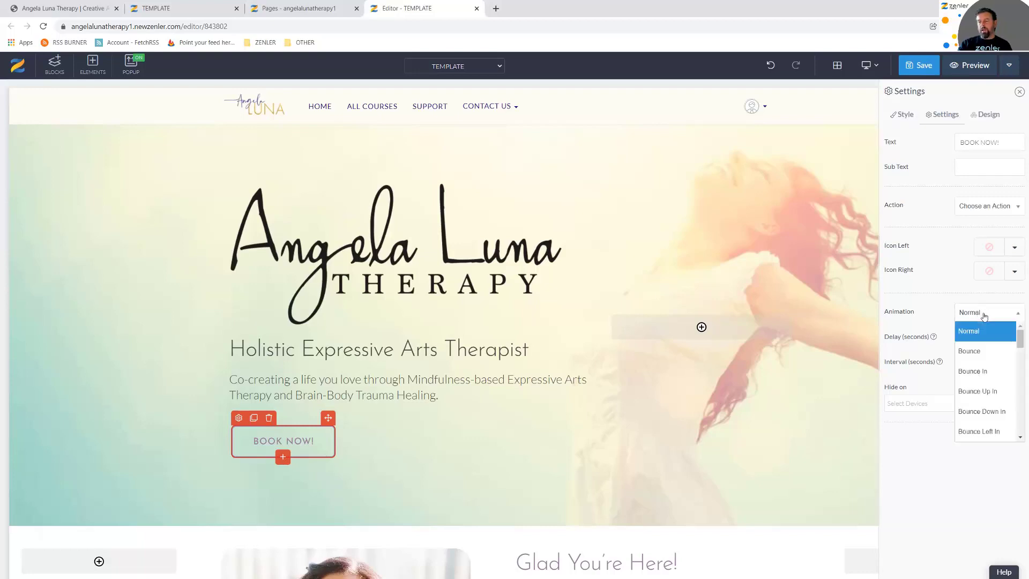
{"action": "left_click", "coordinate": [951, 316]}
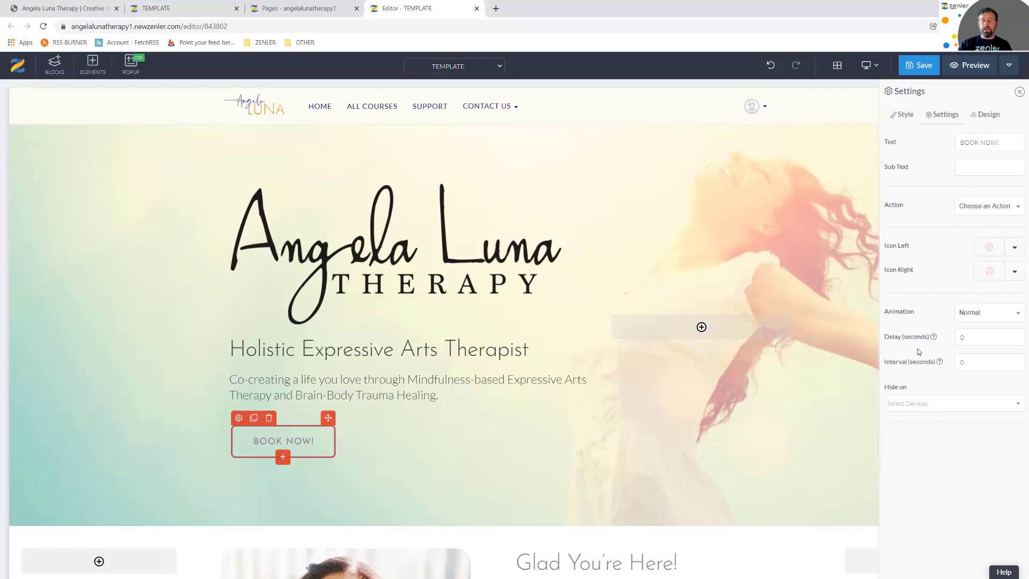
{"action": "left_click", "coordinate": [991, 317]}
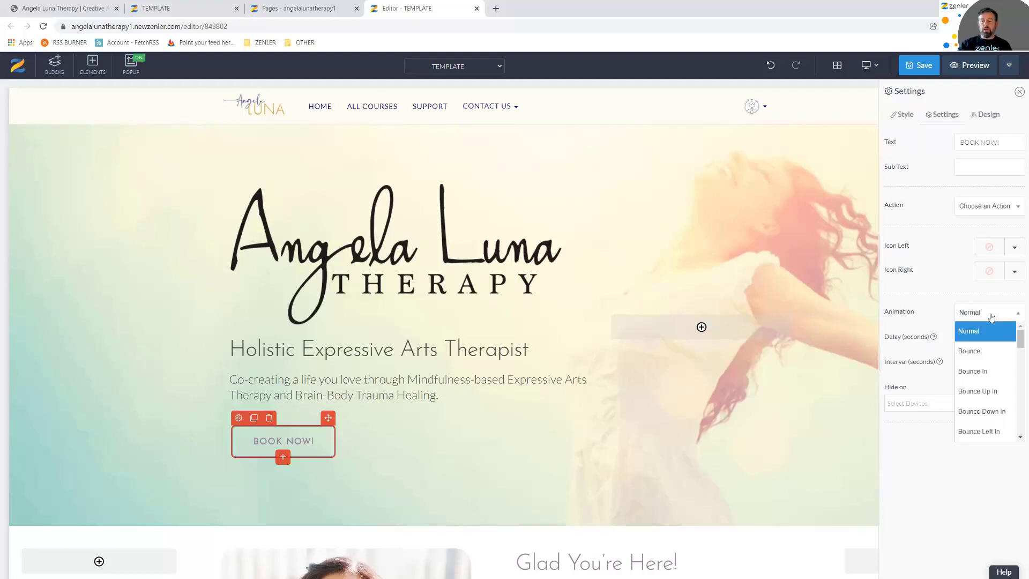
{"action": "scroll", "coordinate": [986, 345], "scroll_direction": "down", "scroll_amount": 10}
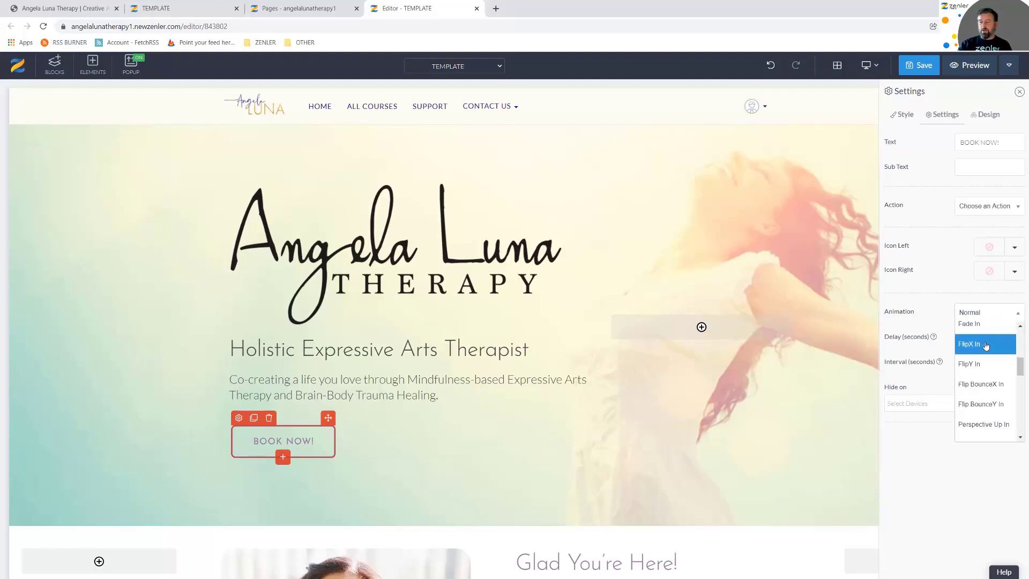
{"action": "scroll", "coordinate": [985, 346], "scroll_direction": "down", "scroll_amount": 2}
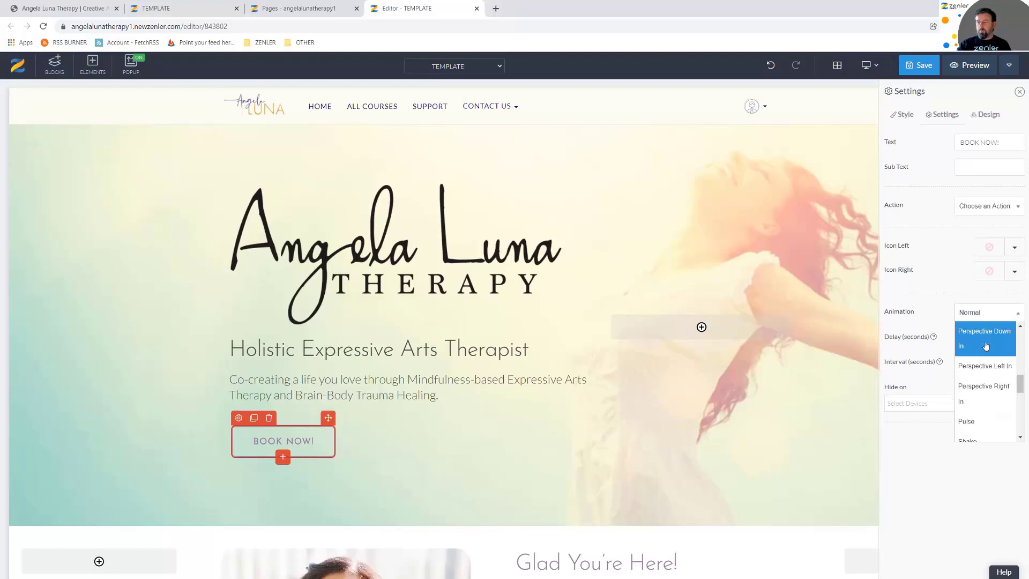
{"action": "left_click", "coordinate": [967, 422]}
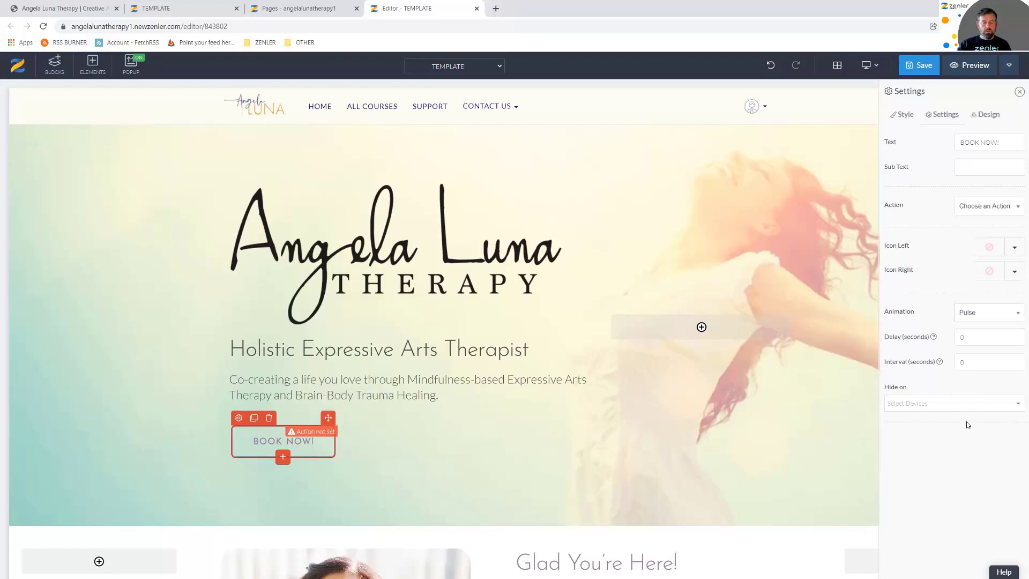
Give the "BOOK NOW!" animation a 1-second delay and a 3-second interval, save the page and preview it
{"action": "double_click", "coordinate": [962, 337]}
{"action": "type", "text": "1"}
{"action": "double_click", "coordinate": [962, 361]}
{"action": "type", "text": "3"}
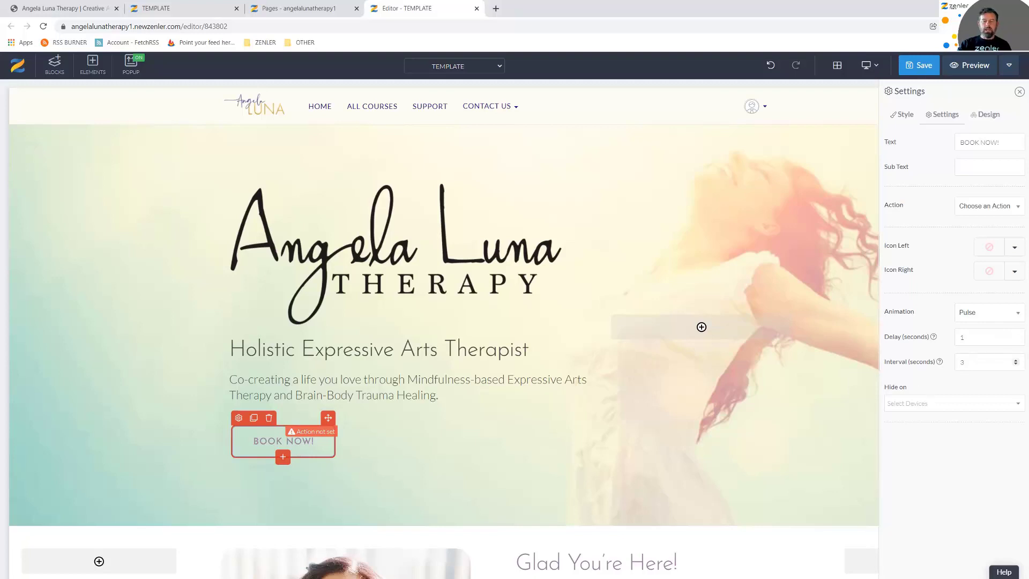
{"action": "key", "text": "ctrl+s"}
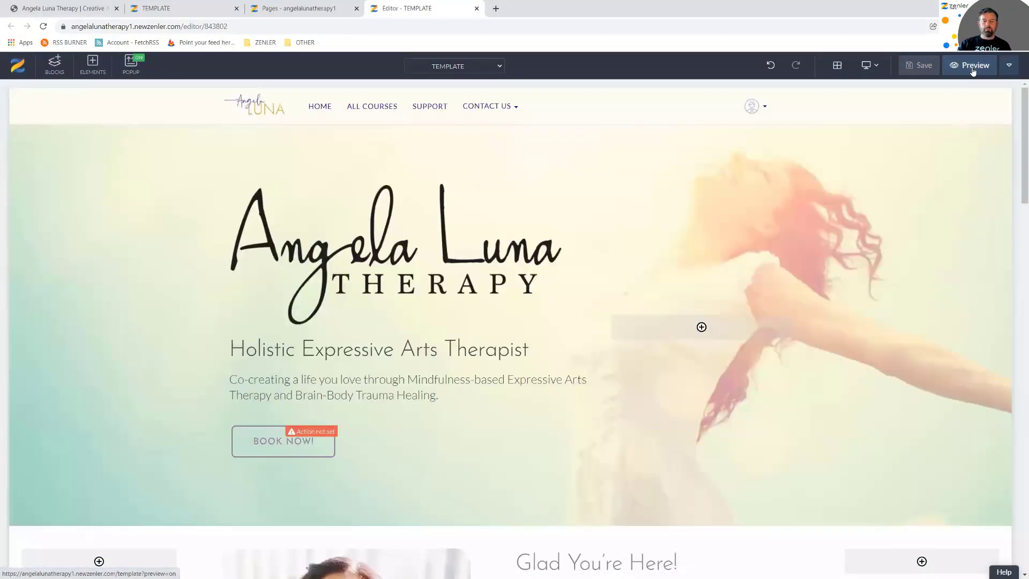
{"action": "left_click", "coordinate": [969, 65]}
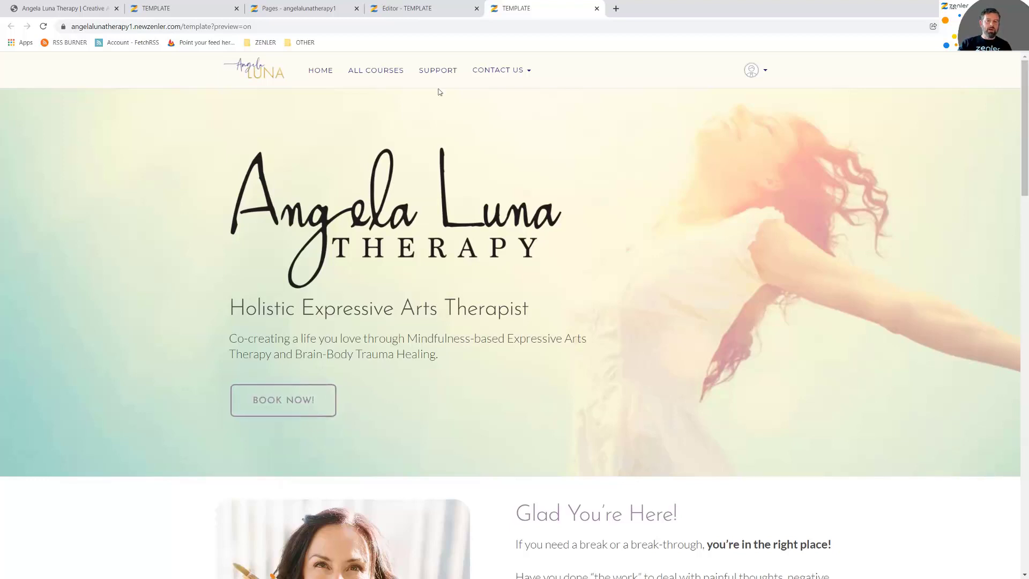
Back in the page editor, try the Bounce and Expand In animations on the "Glad You're Here!" heading
{"action": "left_click", "coordinate": [423, 9]}
{"action": "scroll", "coordinate": [669, 397], "scroll_direction": "down", "scroll_amount": 9}
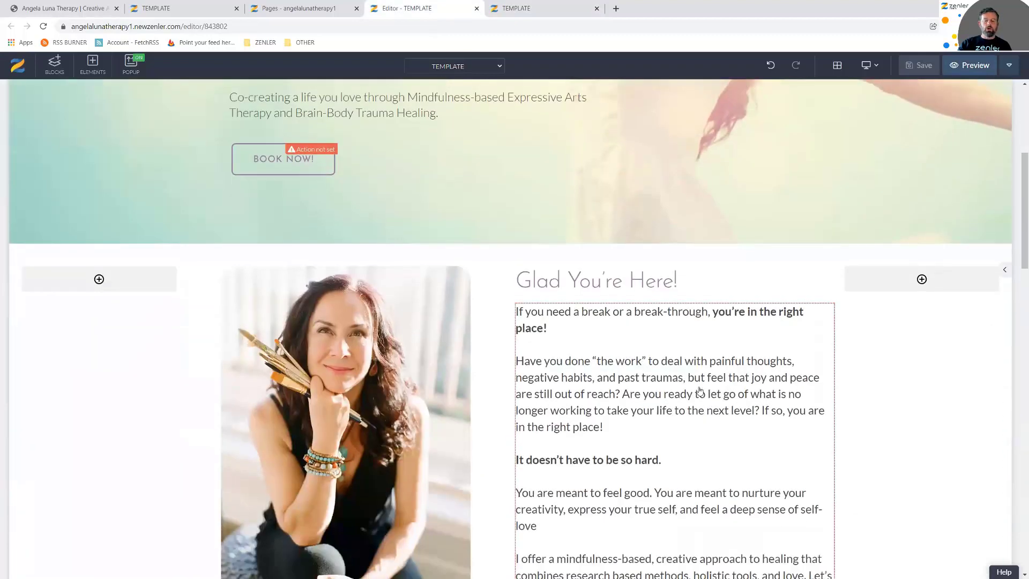
{"action": "scroll", "coordinate": [648, 416], "scroll_direction": "down", "scroll_amount": 2}
{"action": "left_click", "coordinate": [546, 320]}
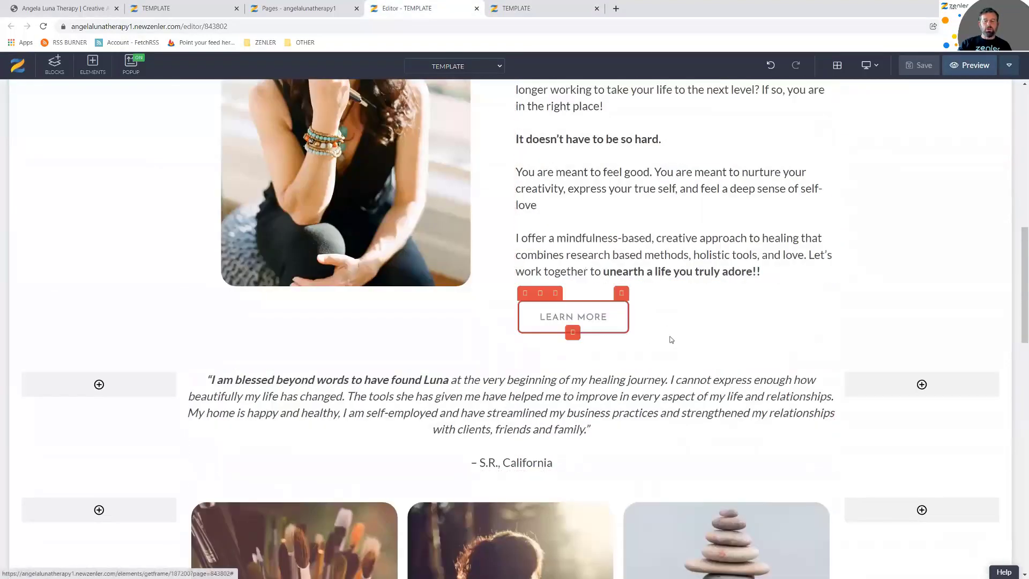
{"action": "scroll", "coordinate": [707, 332], "scroll_direction": "up", "scroll_amount": 5}
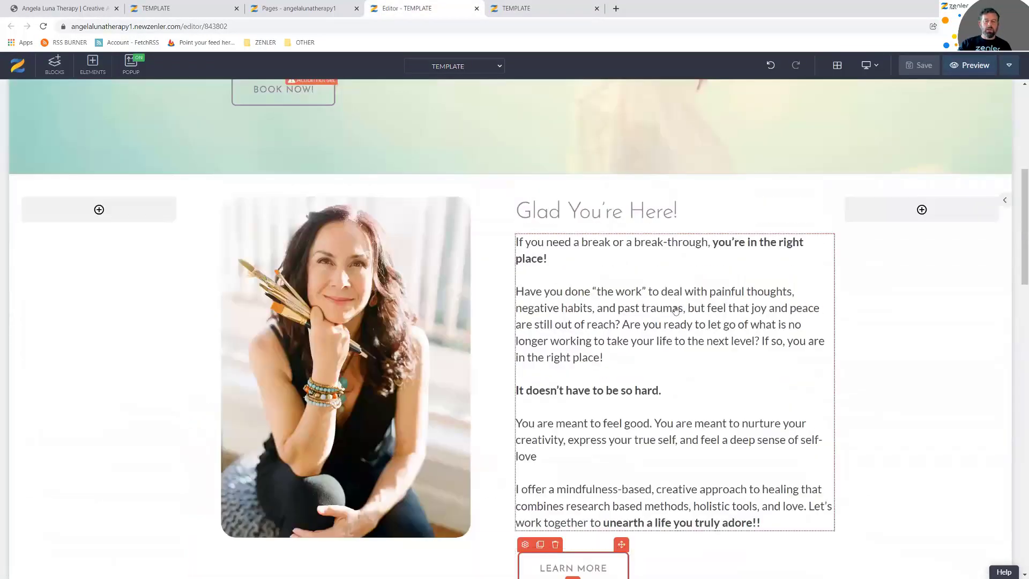
{"action": "left_click", "coordinate": [573, 217]}
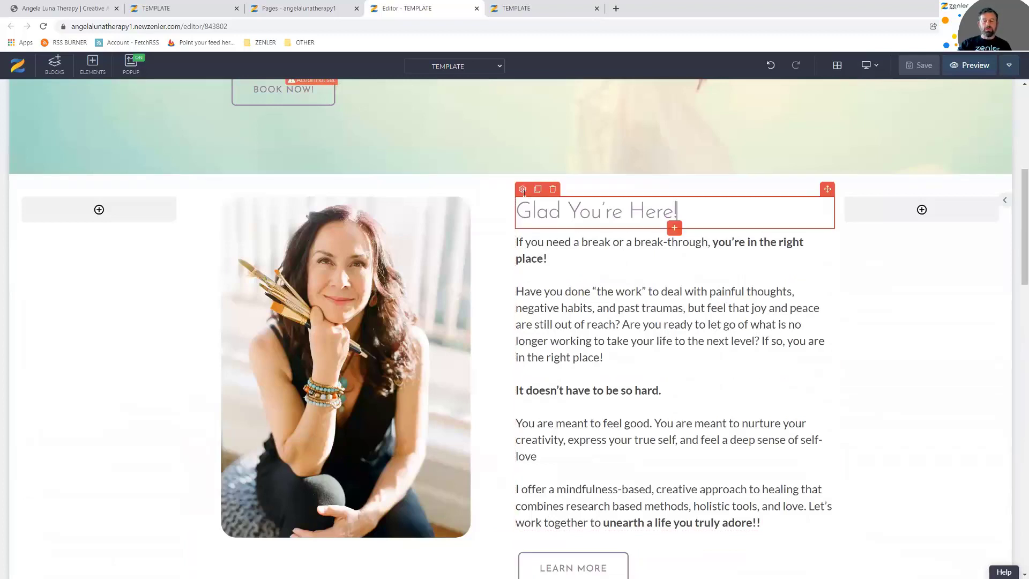
{"action": "left_click", "coordinate": [523, 190]}
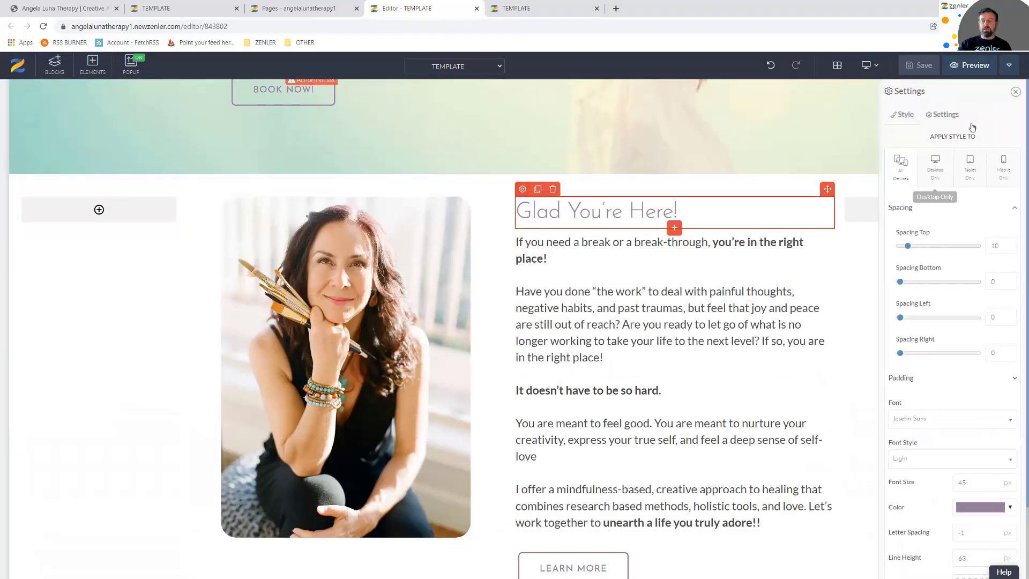
{"action": "left_click", "coordinate": [942, 116]}
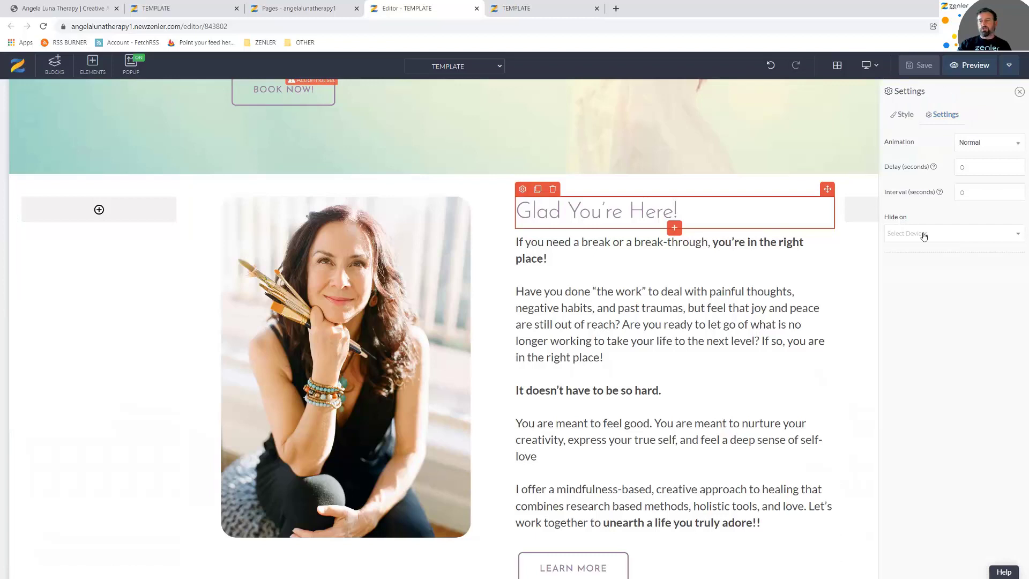
{"action": "left_click", "coordinate": [1003, 148]}
{"action": "left_click", "coordinate": [978, 183]}
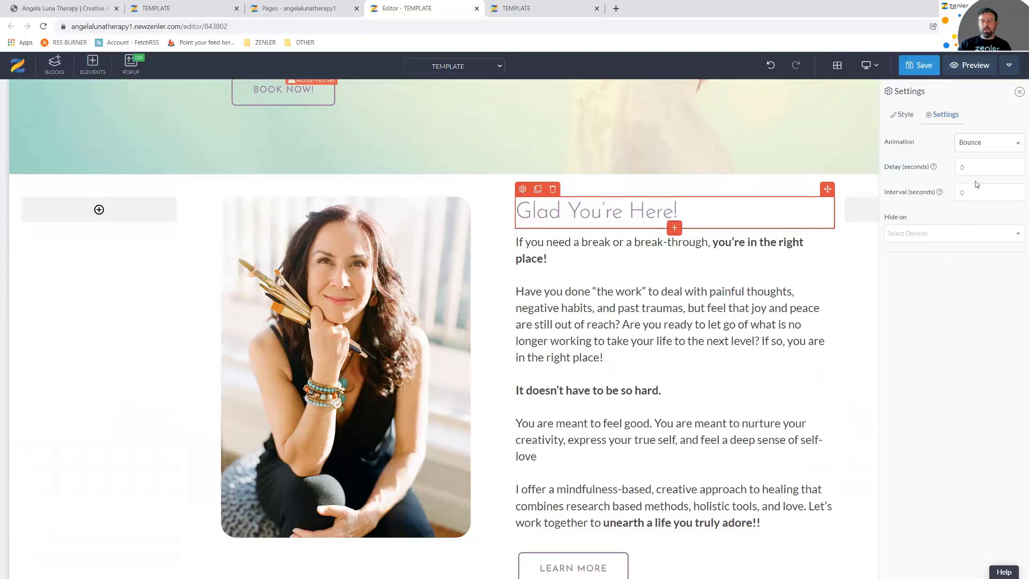
{"action": "left_click", "coordinate": [973, 141]}
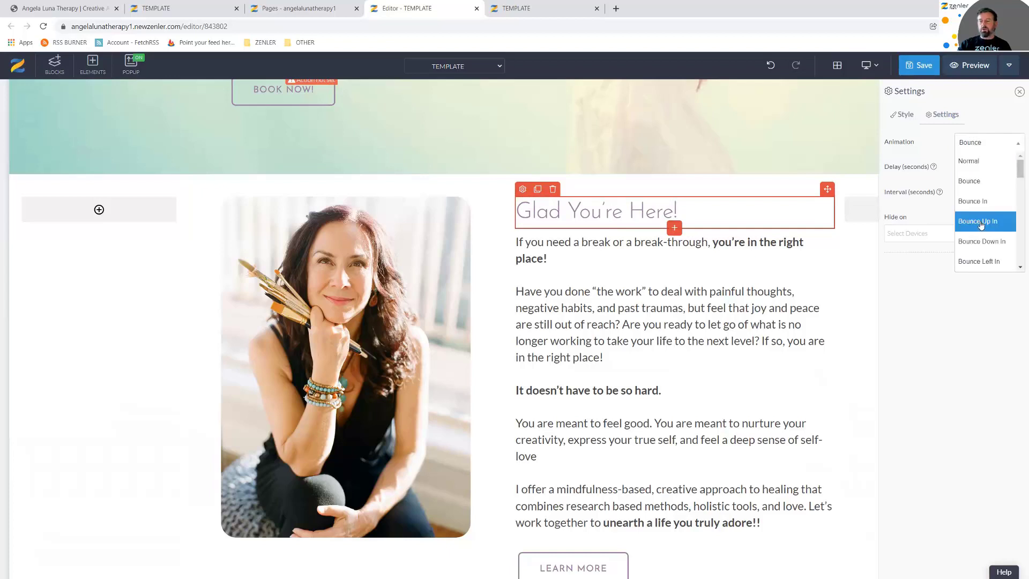
{"action": "left_click", "coordinate": [971, 239]}
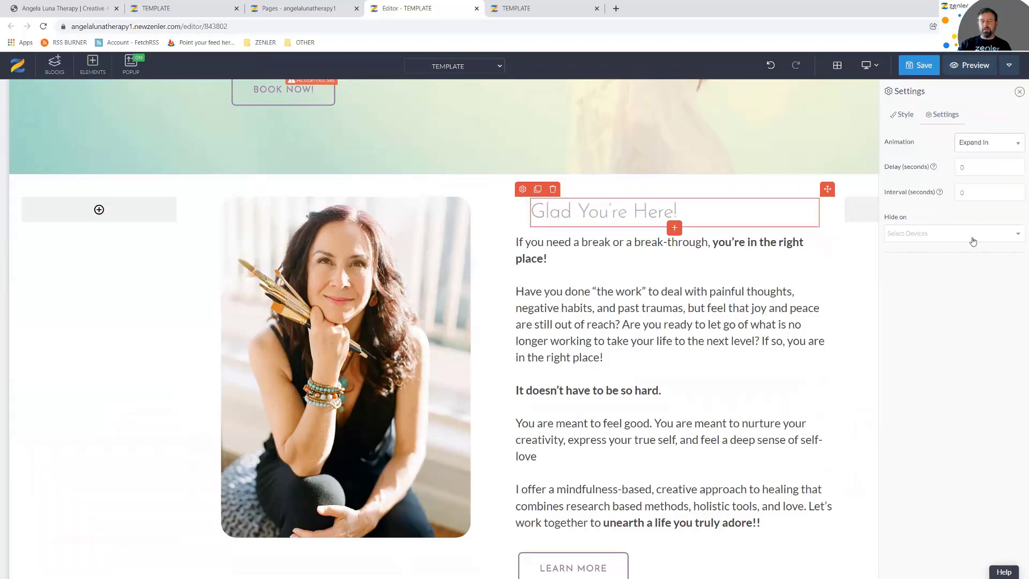
Try the Flash and Perspective Left In animations on the "Glad You're Here!" heading and reset its animation to Normal
{"action": "left_click", "coordinate": [969, 142]}
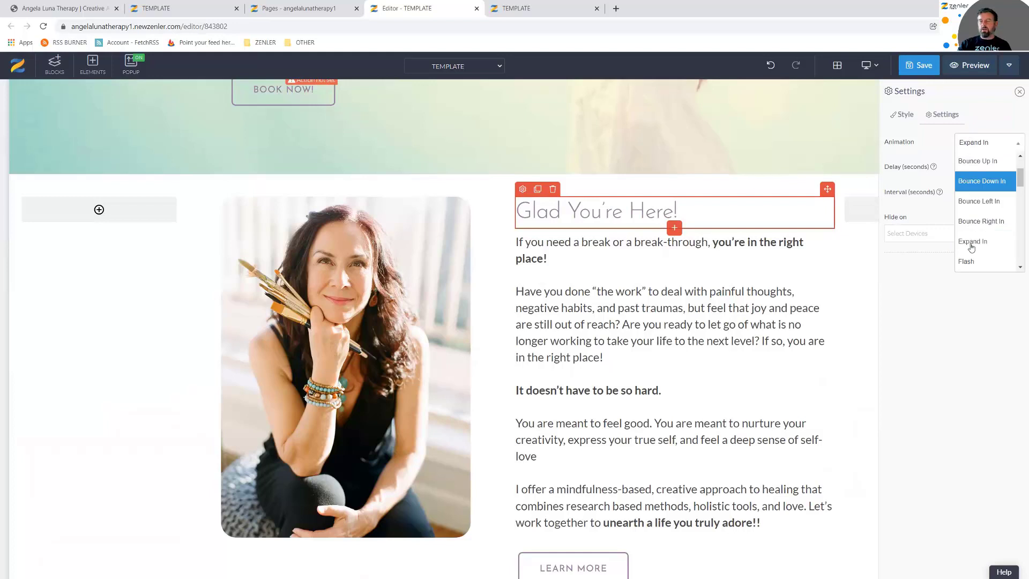
{"action": "left_click", "coordinate": [966, 262]}
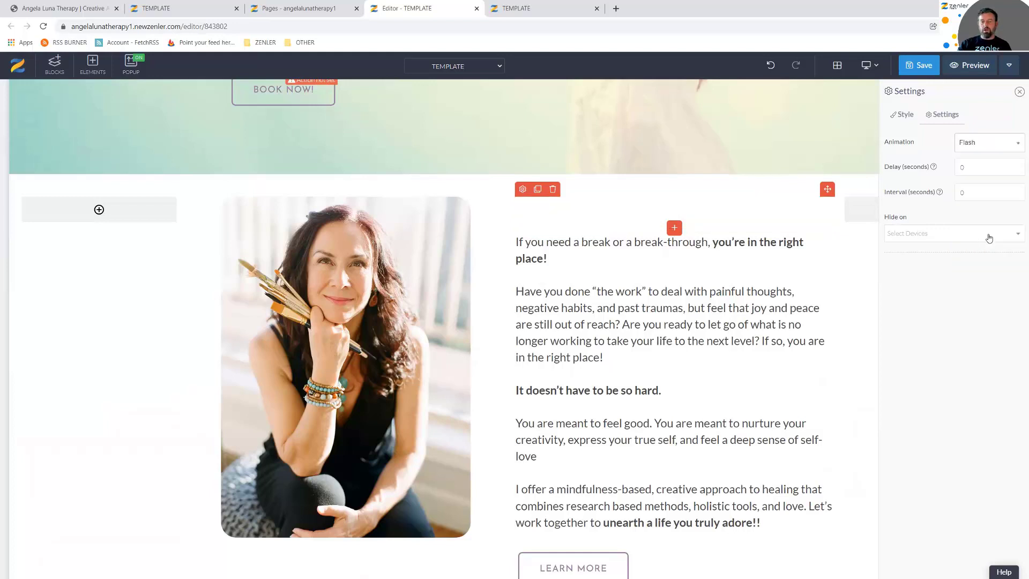
{"action": "left_click", "coordinate": [972, 144]}
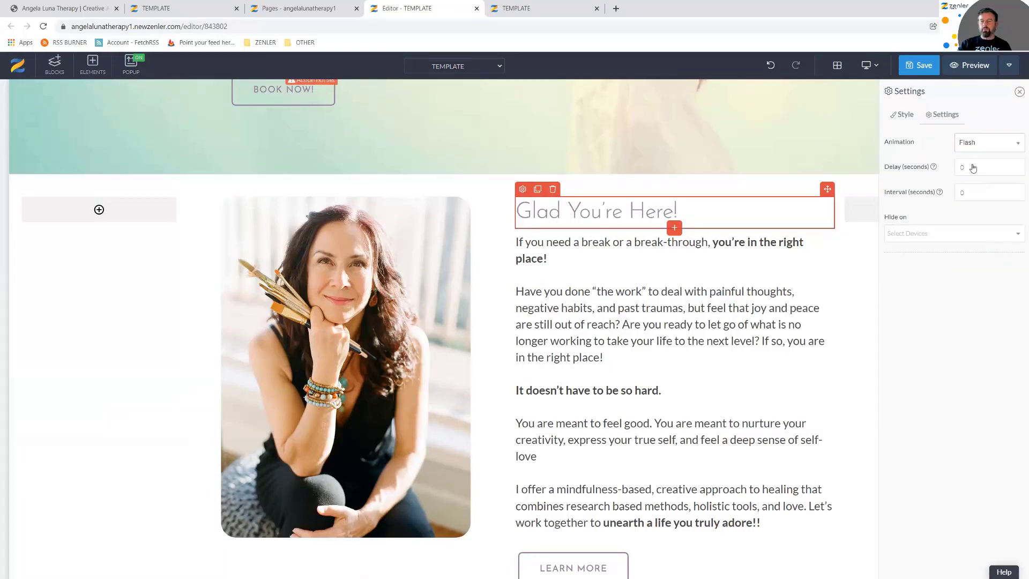
{"action": "scroll", "coordinate": [980, 236], "scroll_direction": "down", "scroll_amount": 5}
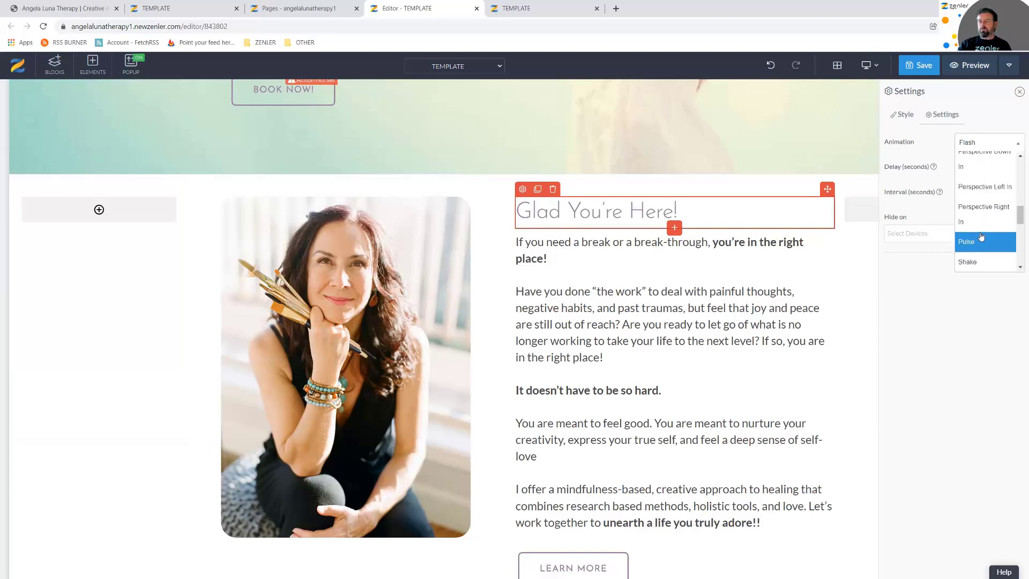
{"action": "left_click", "coordinate": [975, 188]}
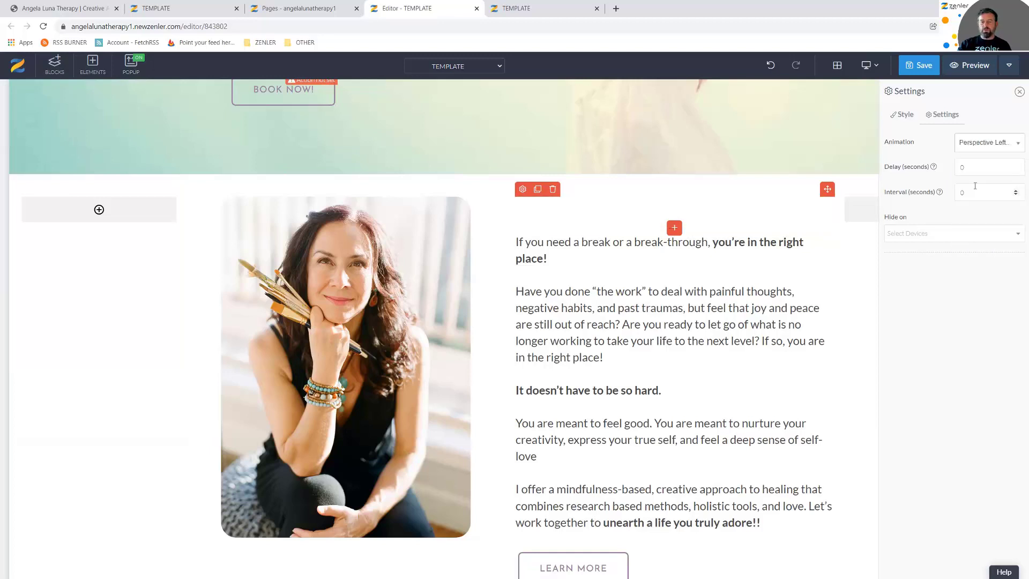
{"action": "left_click", "coordinate": [990, 142]}
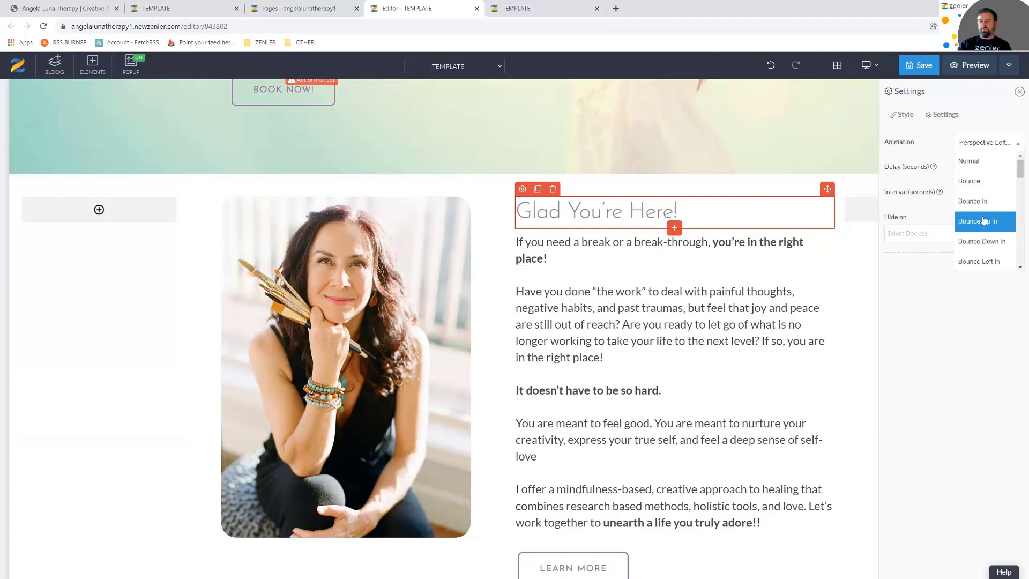
{"action": "left_click", "coordinate": [976, 429]}
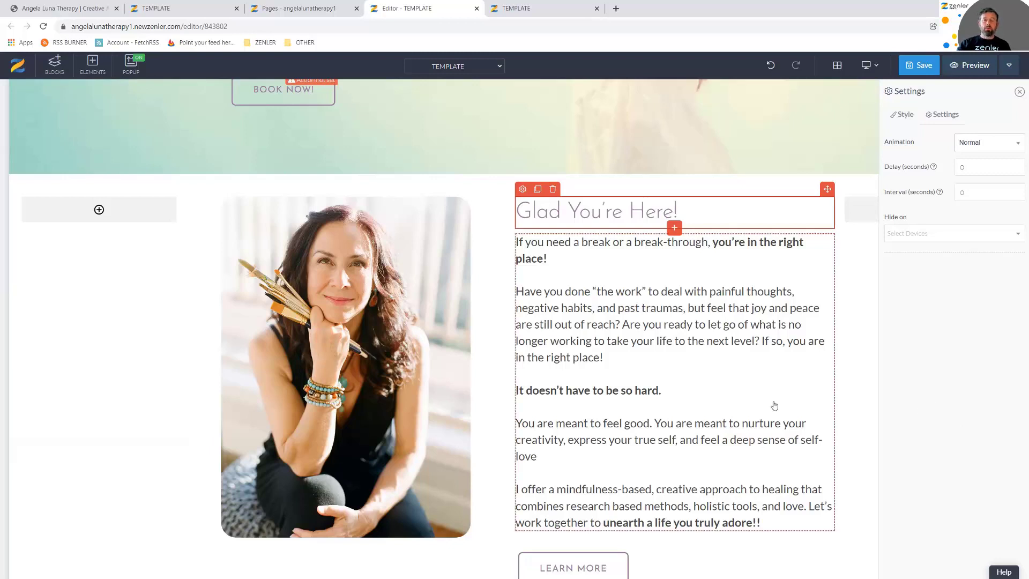
Give the "LEARN MORE" button a Pulse animation with a 1-second delay and a 2-second interval
{"action": "scroll", "coordinate": [724, 420], "scroll_direction": "down", "scroll_amount": 3}
{"action": "left_click", "coordinate": [560, 367]}
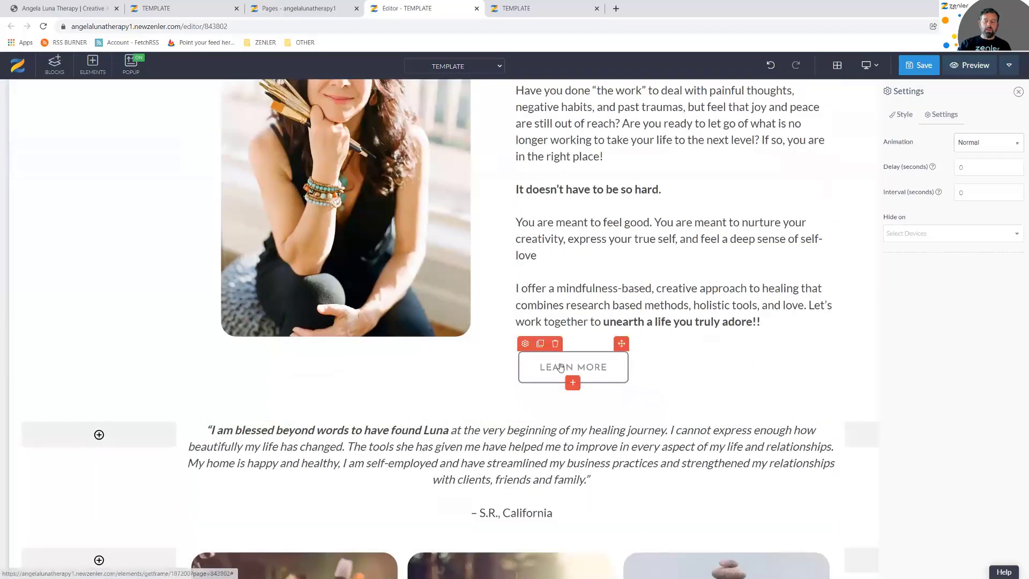
{"action": "left_click", "coordinate": [525, 344]}
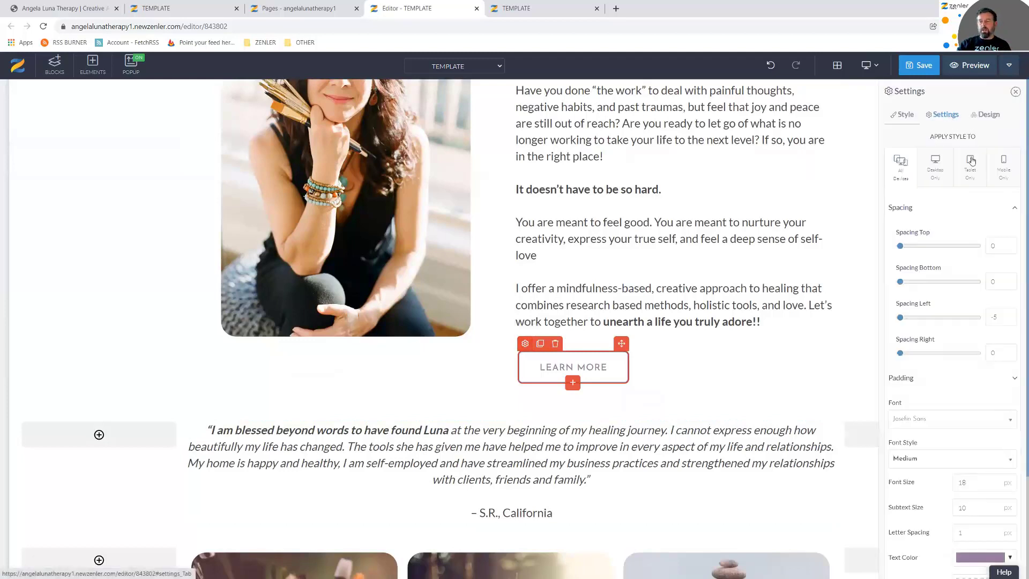
{"action": "left_click", "coordinate": [956, 339]}
{"action": "type", "text": "1"}
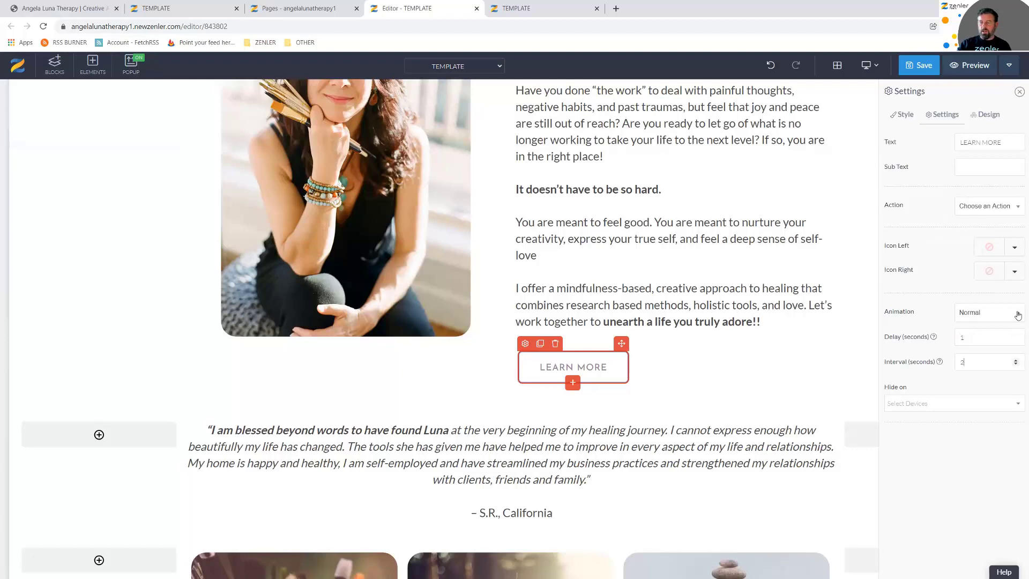
{"action": "left_click", "coordinate": [1007, 313]}
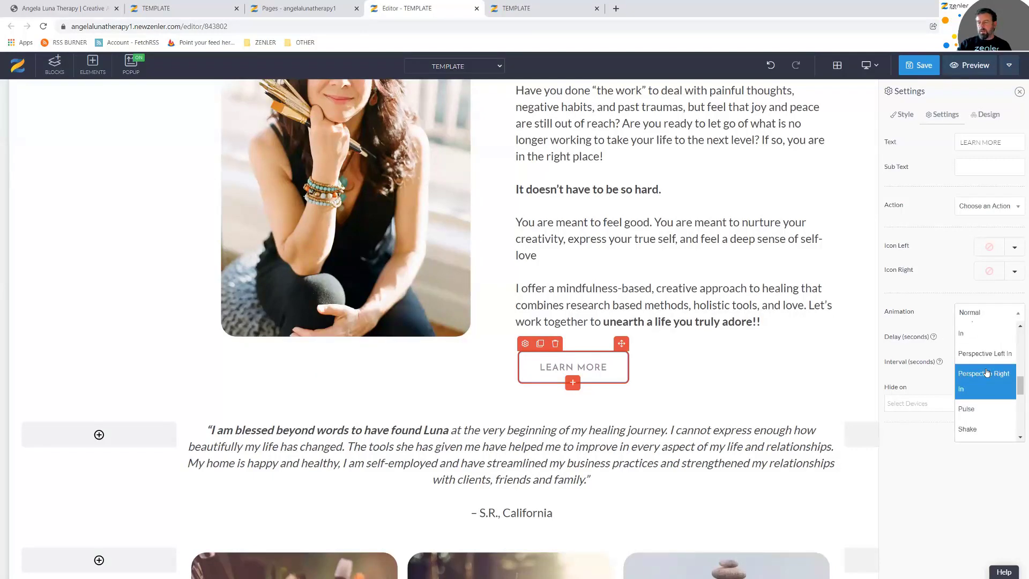
{"action": "scroll", "coordinate": [966, 413], "scroll_direction": "down", "scroll_amount": 2}
{"action": "left_click", "coordinate": [982, 423]}
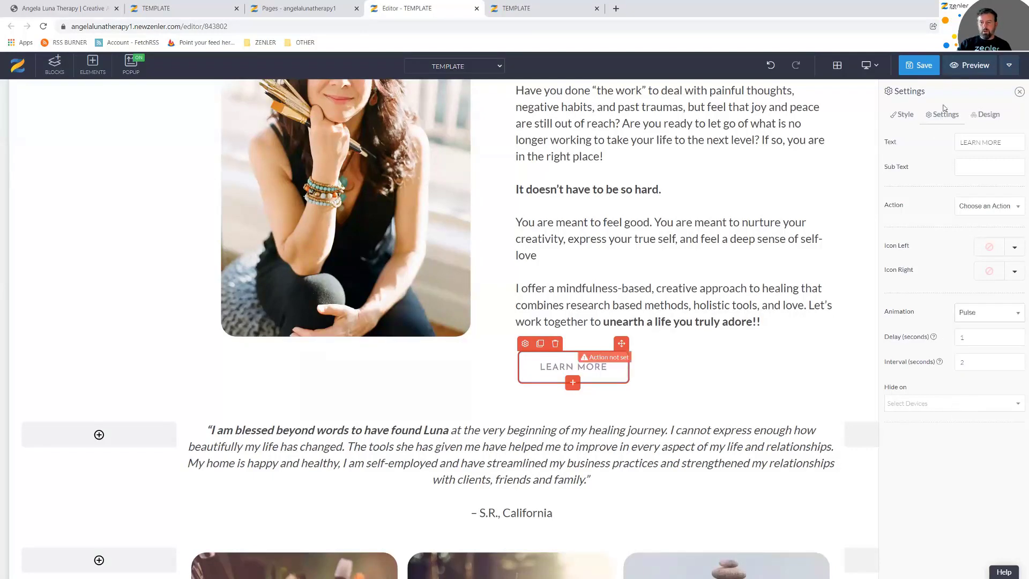
Save the page and check the post-submit action options of the "CONTACT US" button in the "Ready?" section
{"action": "left_click", "coordinate": [921, 65]}
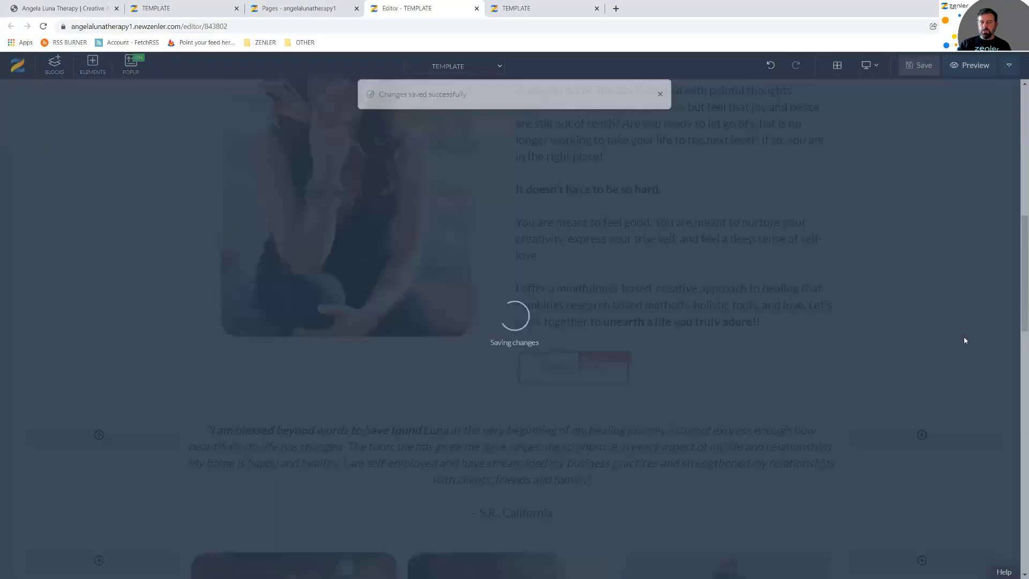
{"action": "scroll", "coordinate": [758, 401], "scroll_direction": "down", "scroll_amount": 10}
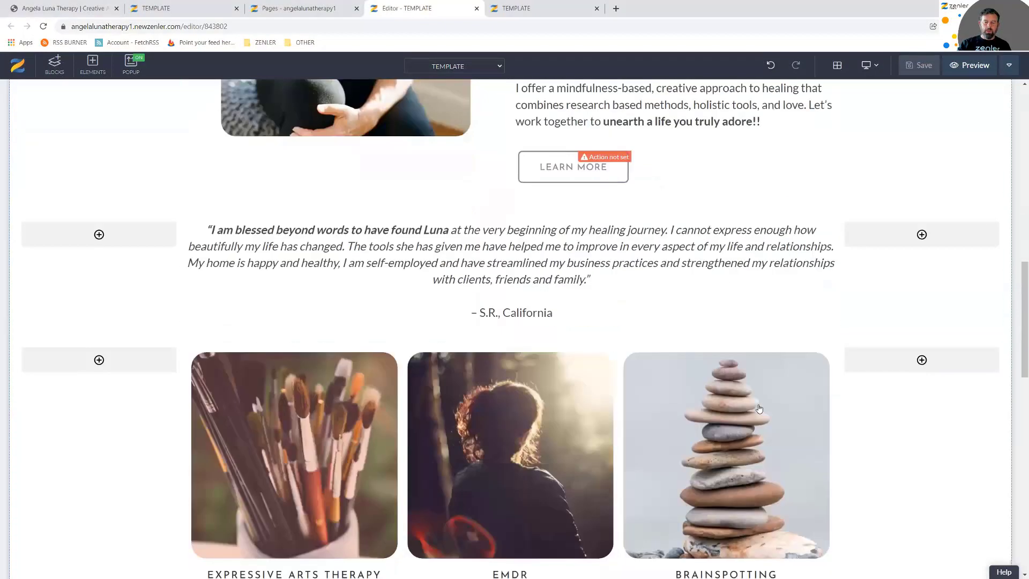
{"action": "scroll", "coordinate": [759, 408], "scroll_direction": "down", "scroll_amount": 6}
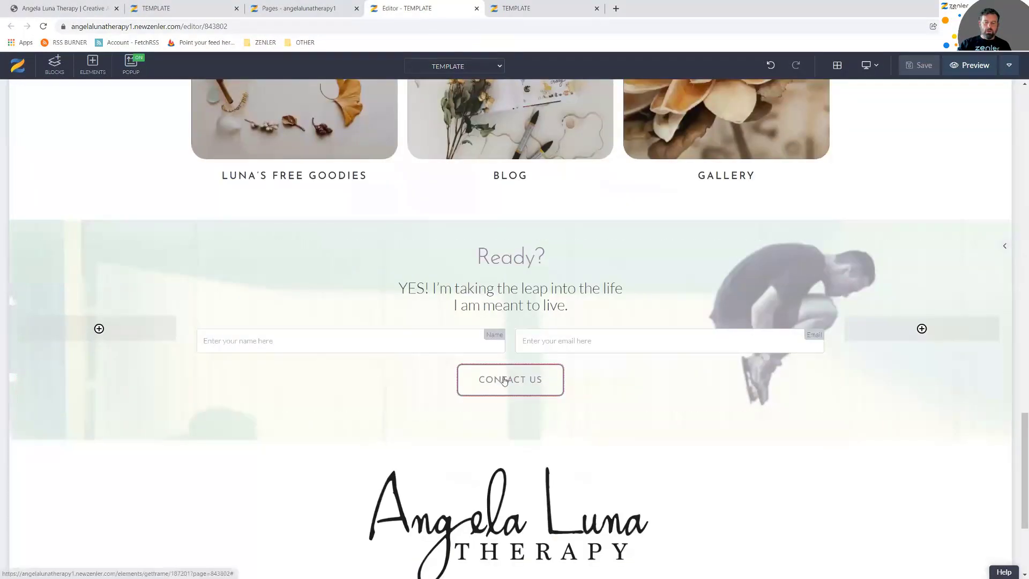
{"action": "left_click", "coordinate": [464, 356]}
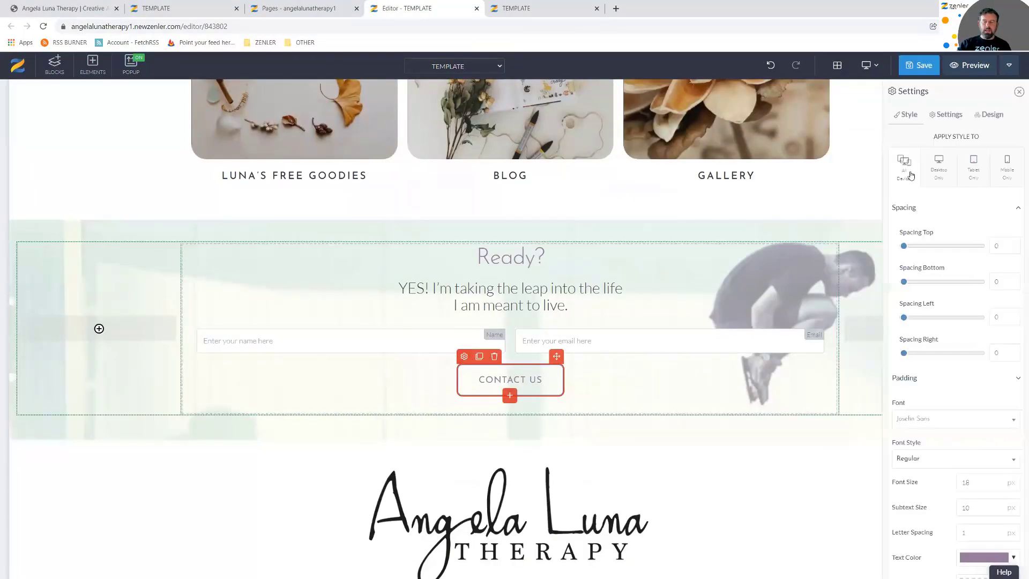
{"action": "left_click", "coordinate": [946, 113]}
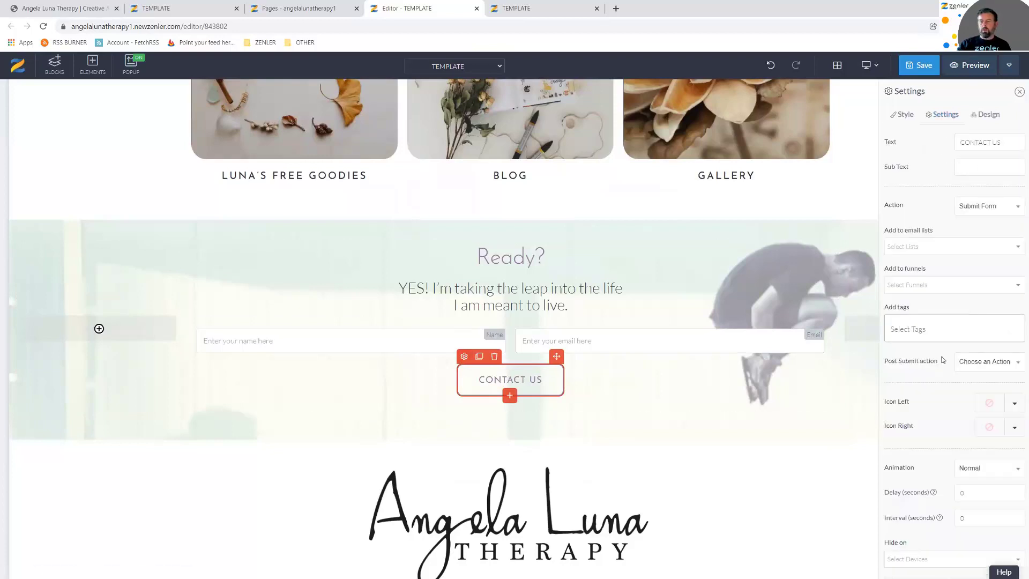
{"action": "left_click", "coordinate": [975, 363]}
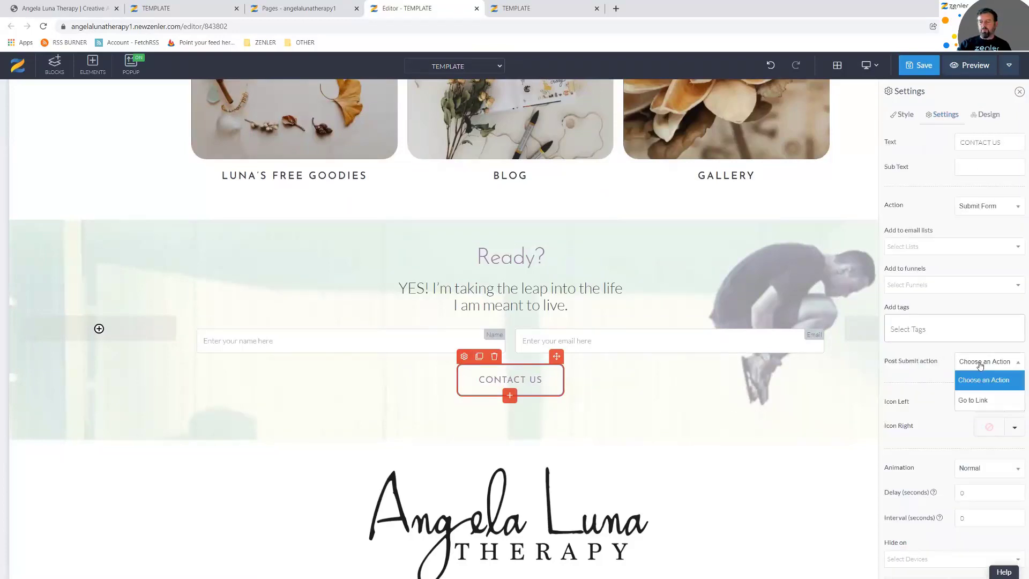
{"action": "left_click", "coordinate": [942, 371]}
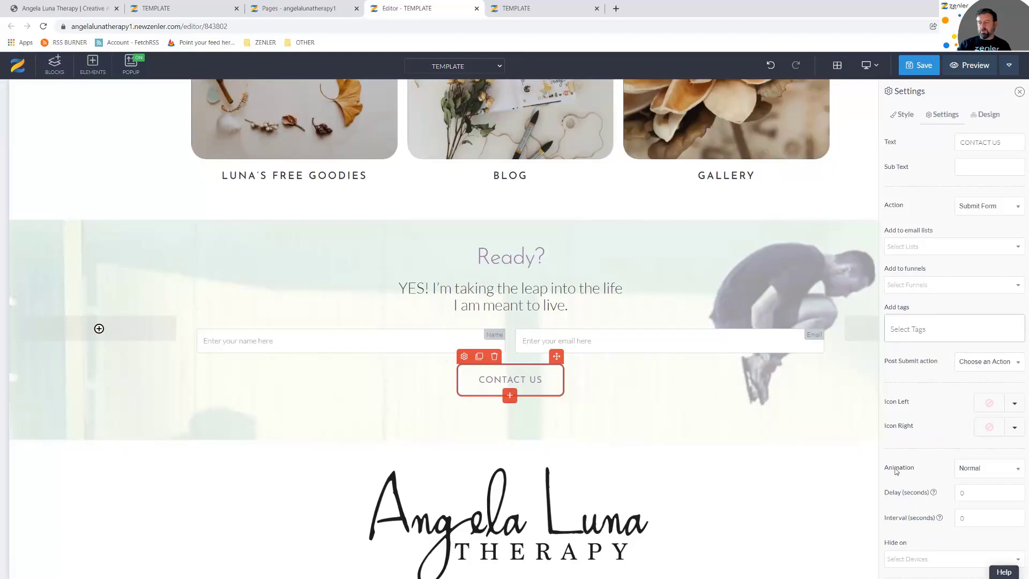
Give the "CONTACT US" button a Pulse animation with a 1-second delay and a 3-second interval, and save the page
{"action": "left_click", "coordinate": [1012, 473]}
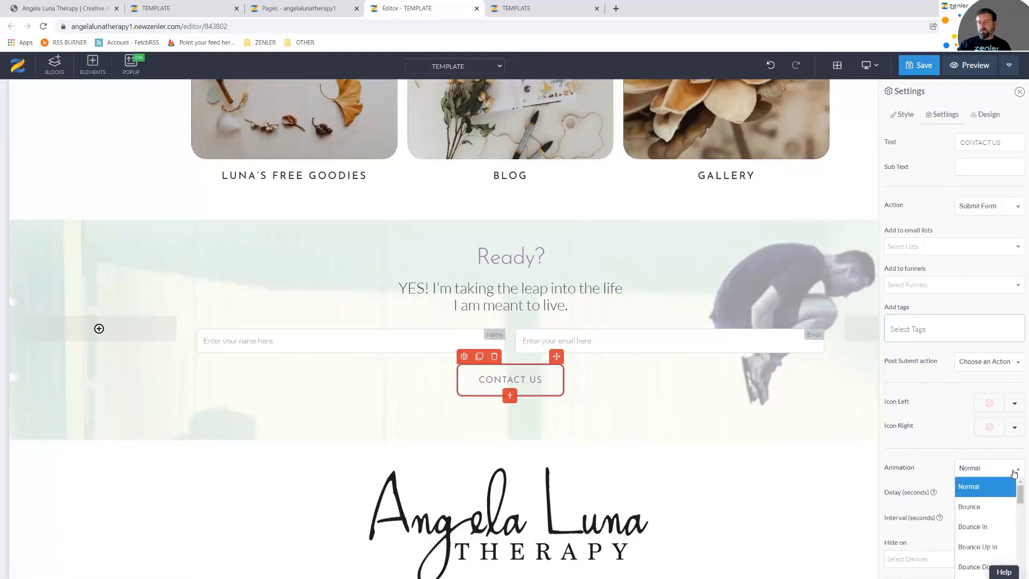
{"action": "scroll", "coordinate": [985, 514], "scroll_direction": "down", "scroll_amount": 5}
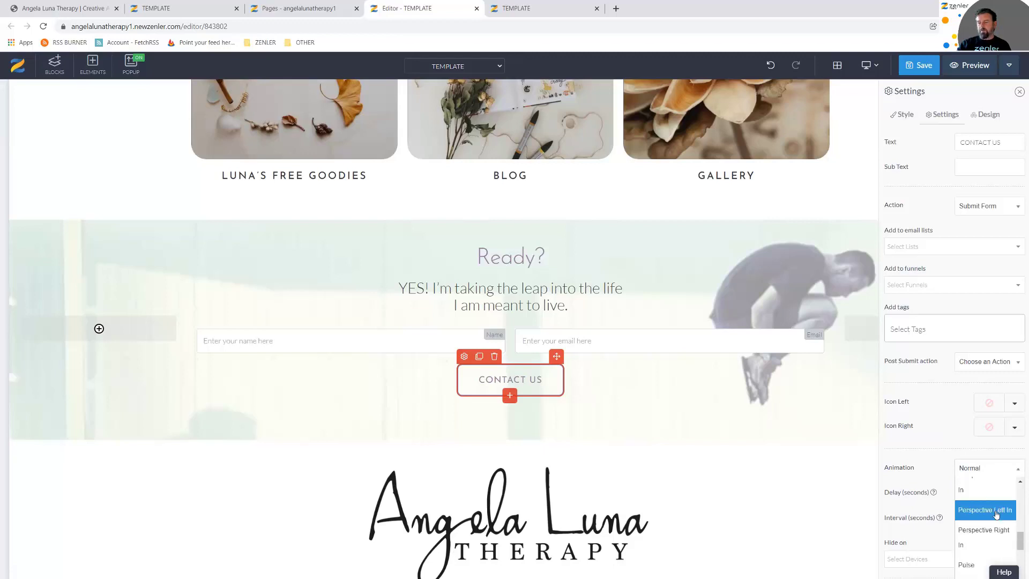
{"action": "left_click", "coordinate": [963, 565]}
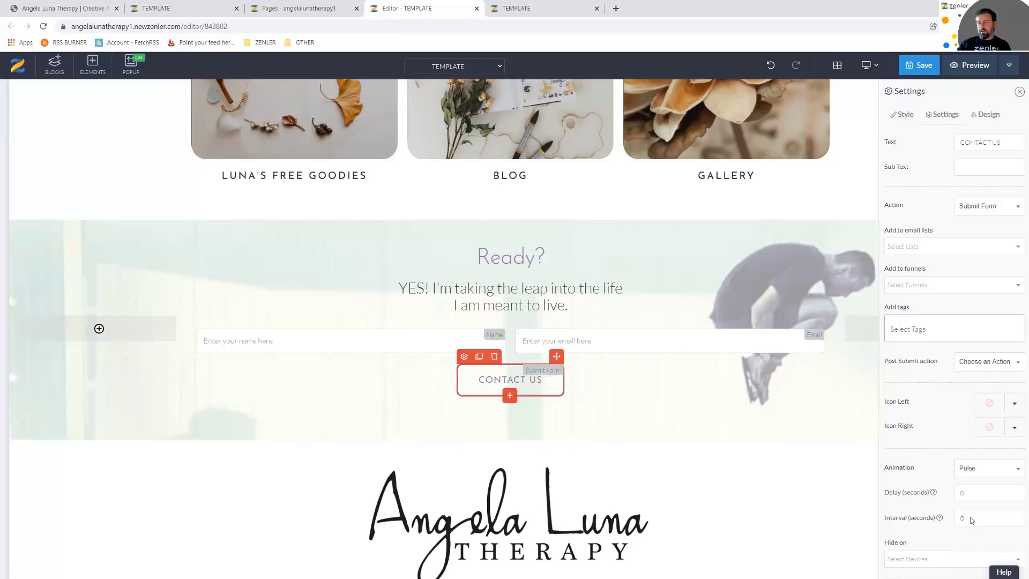
{"action": "left_click", "coordinate": [957, 518]}
{"action": "type", "text": "3"}
{"action": "double_click", "coordinate": [962, 493]}
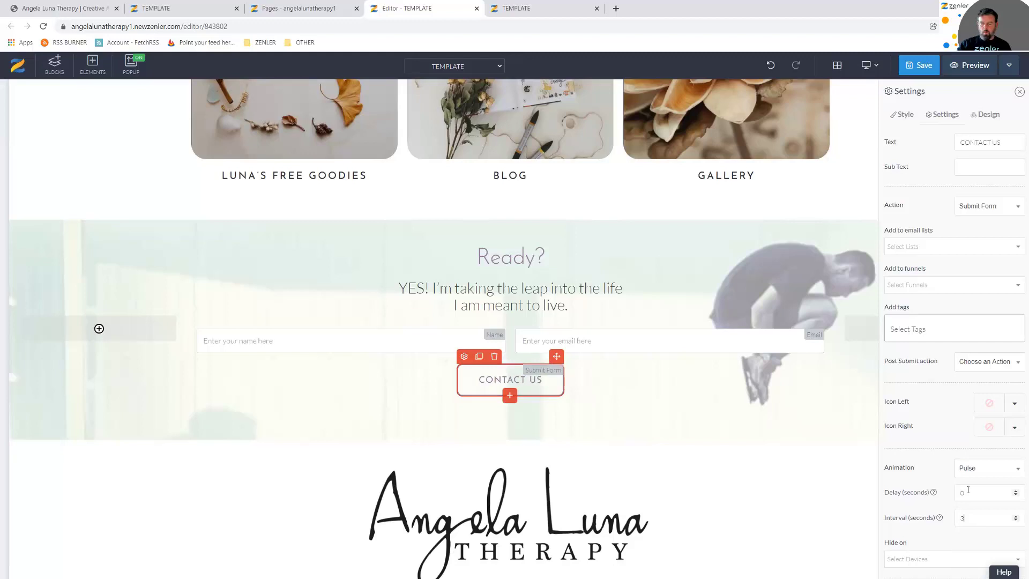
{"action": "type", "text": "1"}
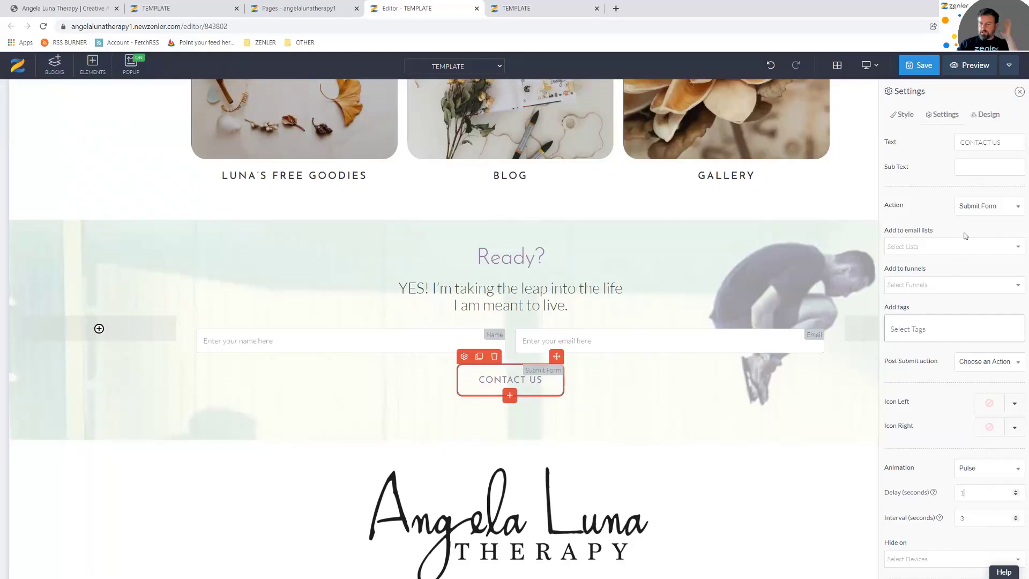
{"action": "left_click", "coordinate": [920, 66]}
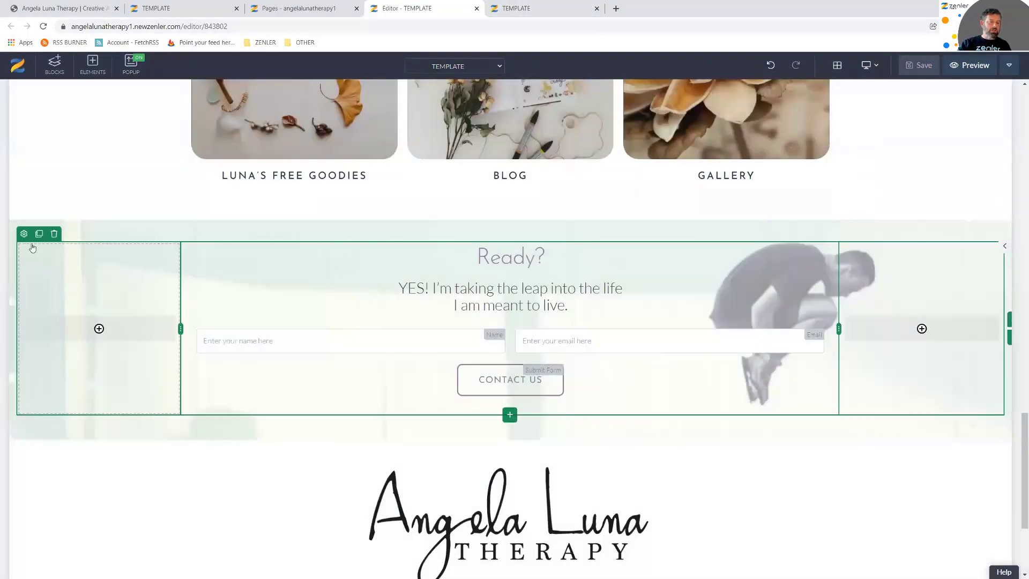
Try the Perspective Down In animation on the row of the "Ready?" section and reset its animation to Normal
{"action": "left_click", "coordinate": [24, 235]}
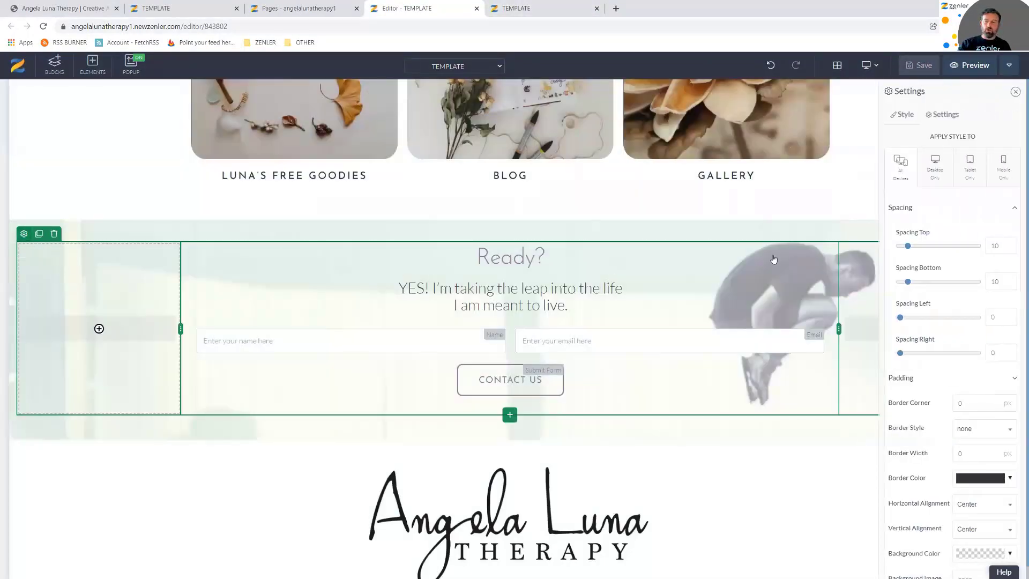
{"action": "left_click", "coordinate": [946, 115]}
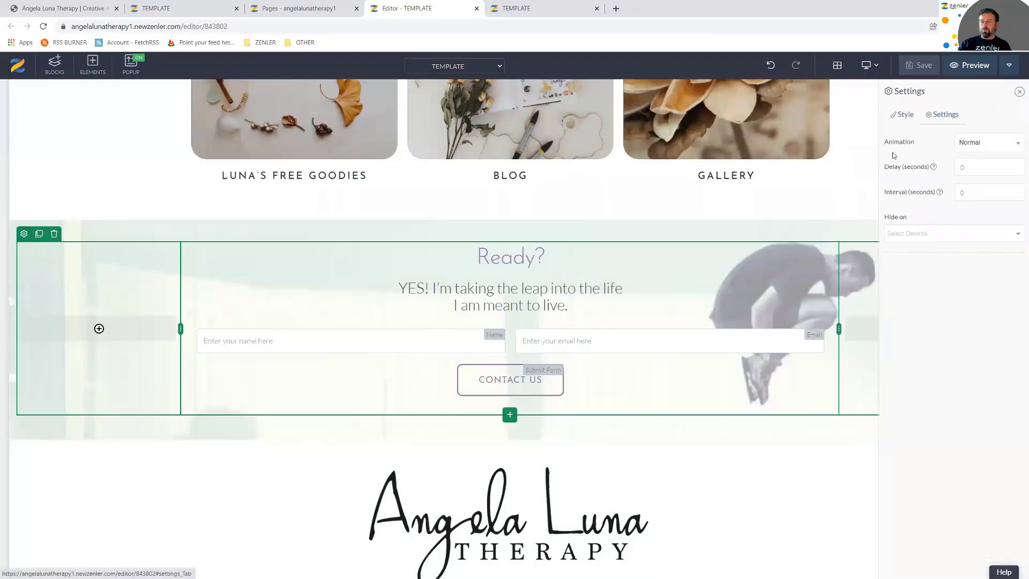
{"action": "left_click", "coordinate": [1015, 145]}
{"action": "scroll", "coordinate": [989, 211], "scroll_direction": "down", "scroll_amount": 5}
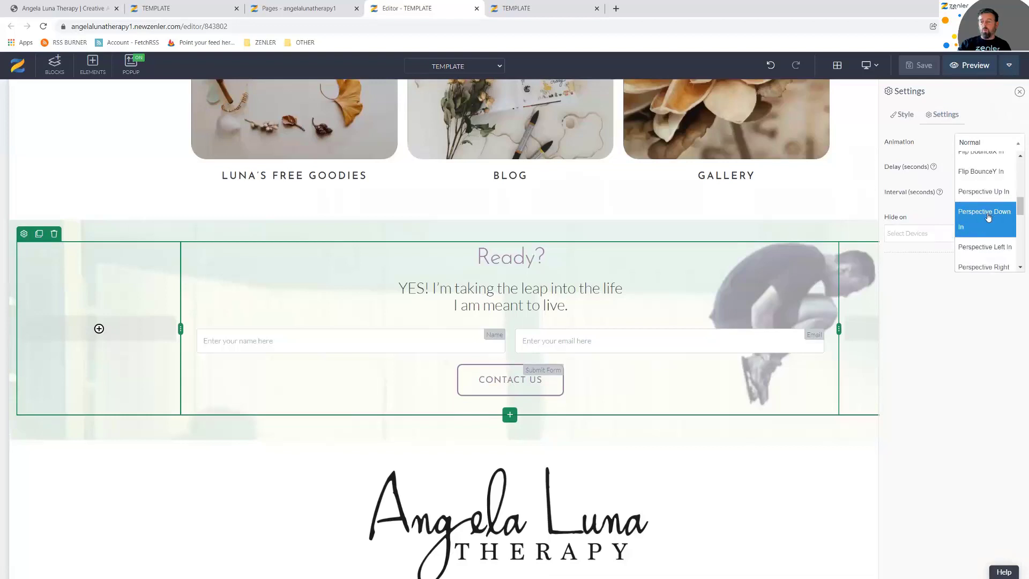
{"action": "left_click", "coordinate": [989, 217]}
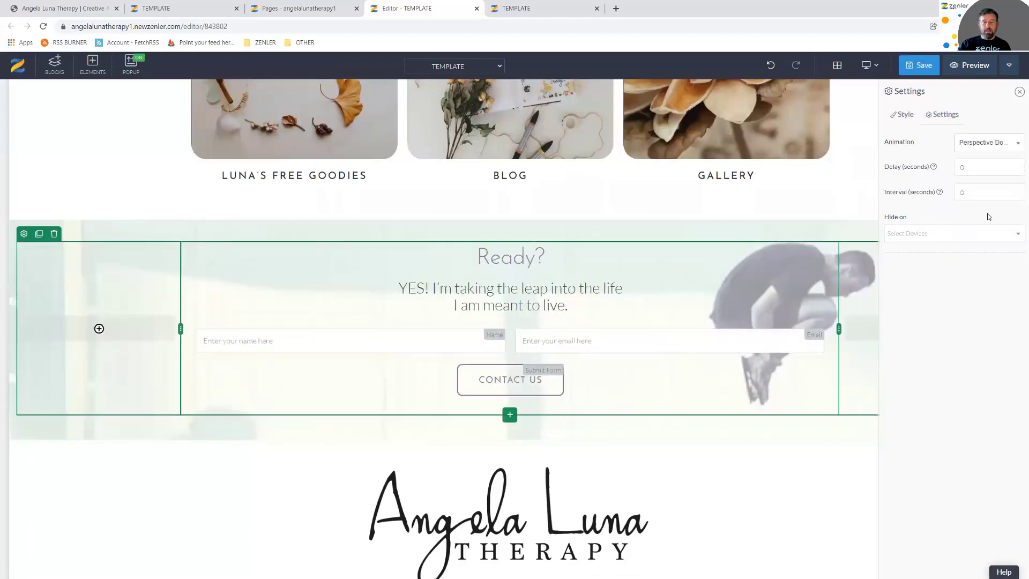
{"action": "left_click", "coordinate": [1011, 145]}
{"action": "scroll", "coordinate": [987, 180], "scroll_direction": "up", "scroll_amount": 5}
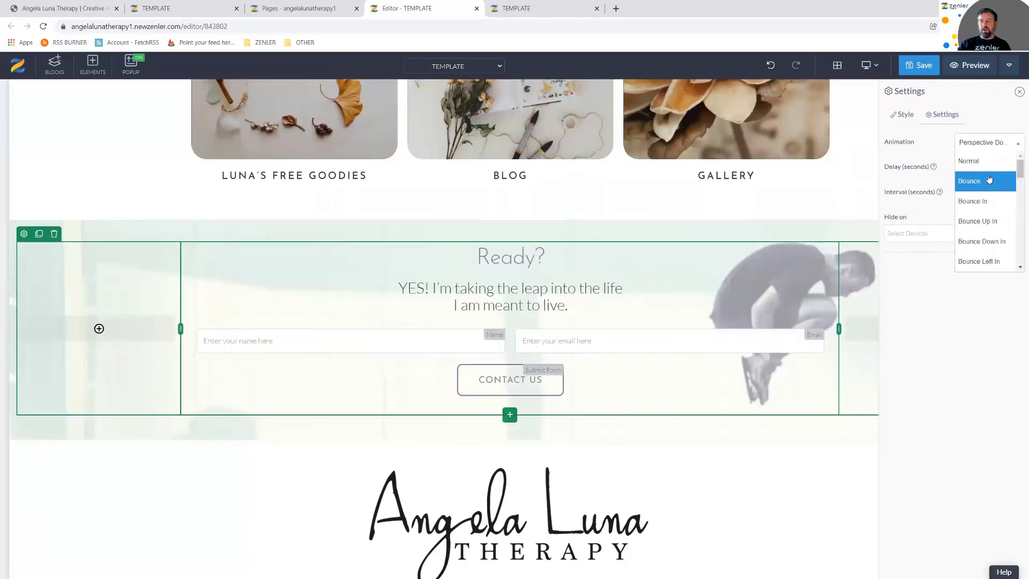
{"action": "left_click", "coordinate": [980, 162]}
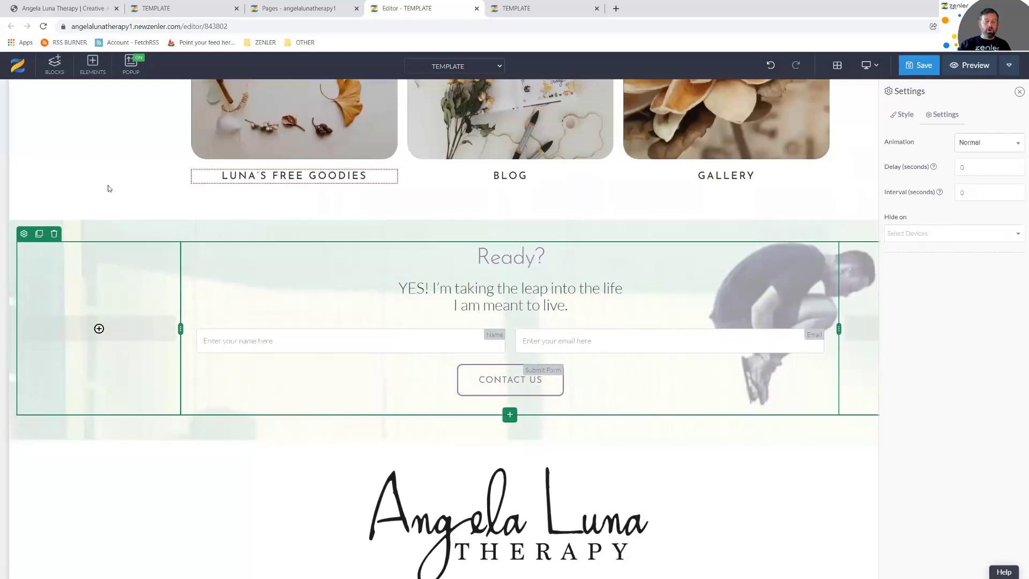
Look at the animation settings of the whole "Ready?" block and save the page
{"action": "left_click", "coordinate": [81, 239]}
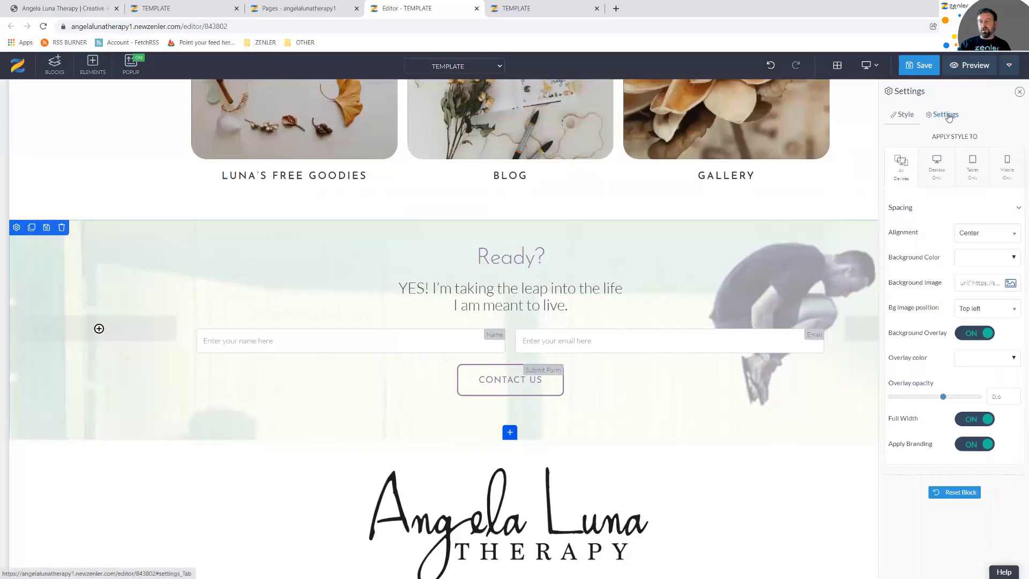
{"action": "left_click", "coordinate": [946, 115]}
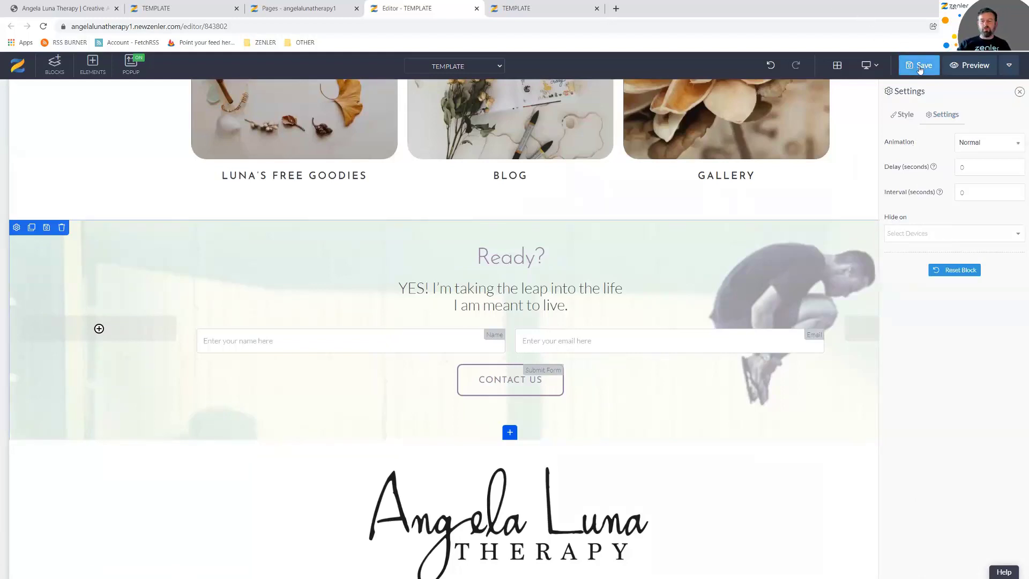
{"action": "key", "text": "ctrl+s"}
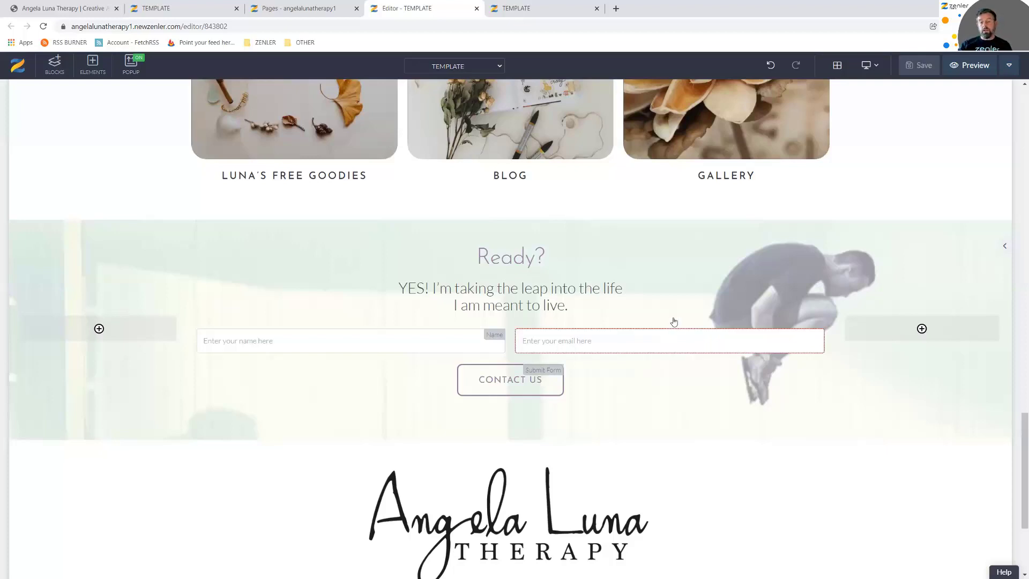
{"action": "scroll", "coordinate": [681, 259], "scroll_direction": "up", "scroll_amount": 15}
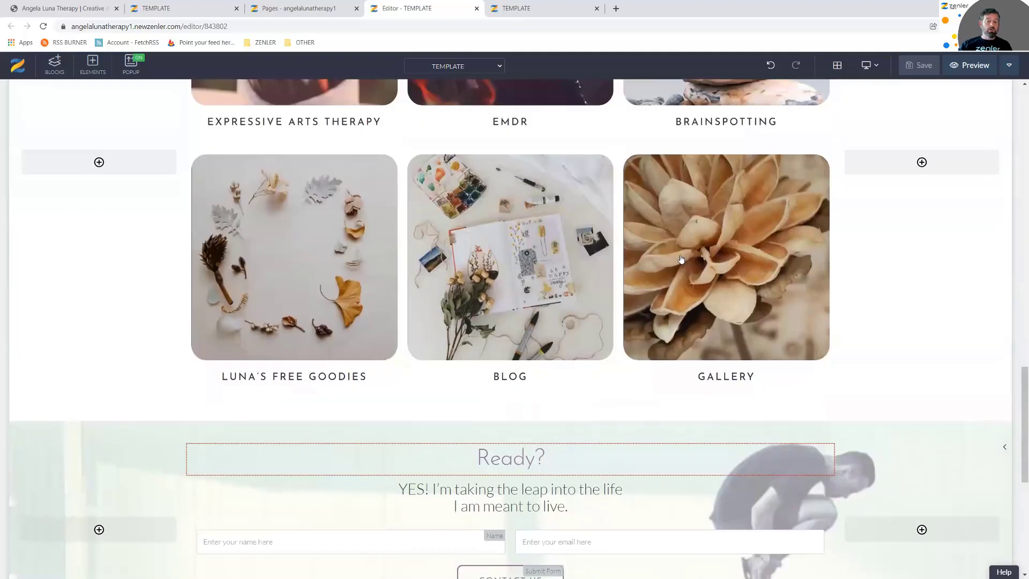
{"action": "scroll", "coordinate": [722, 244], "scroll_direction": "up", "scroll_amount": 10}
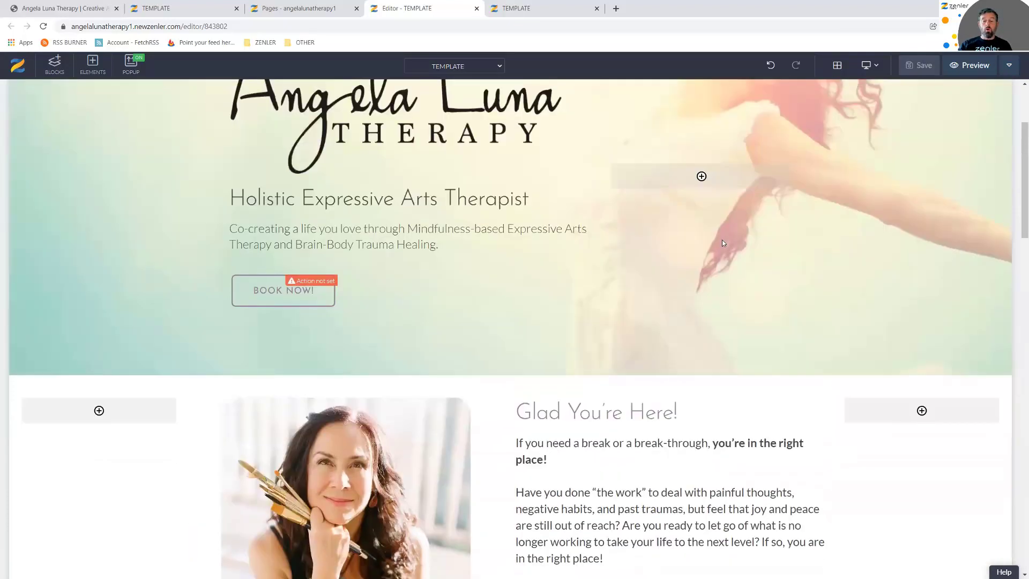